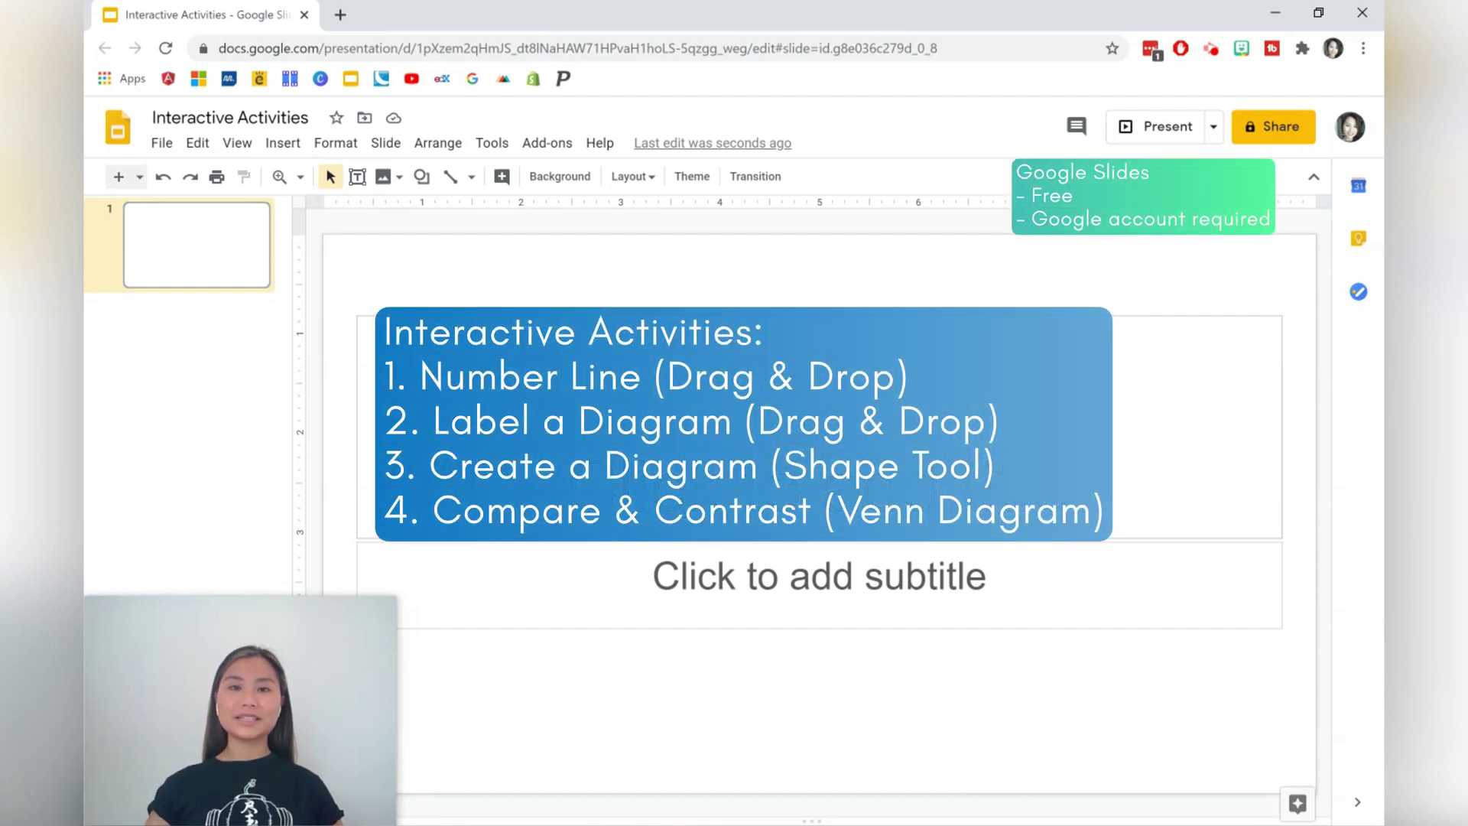
Delete the title and subtitle placeholders from slide 1
{"action": "left_click", "coordinate": [1124, 321]}
{"action": "key", "text": "Delete"}
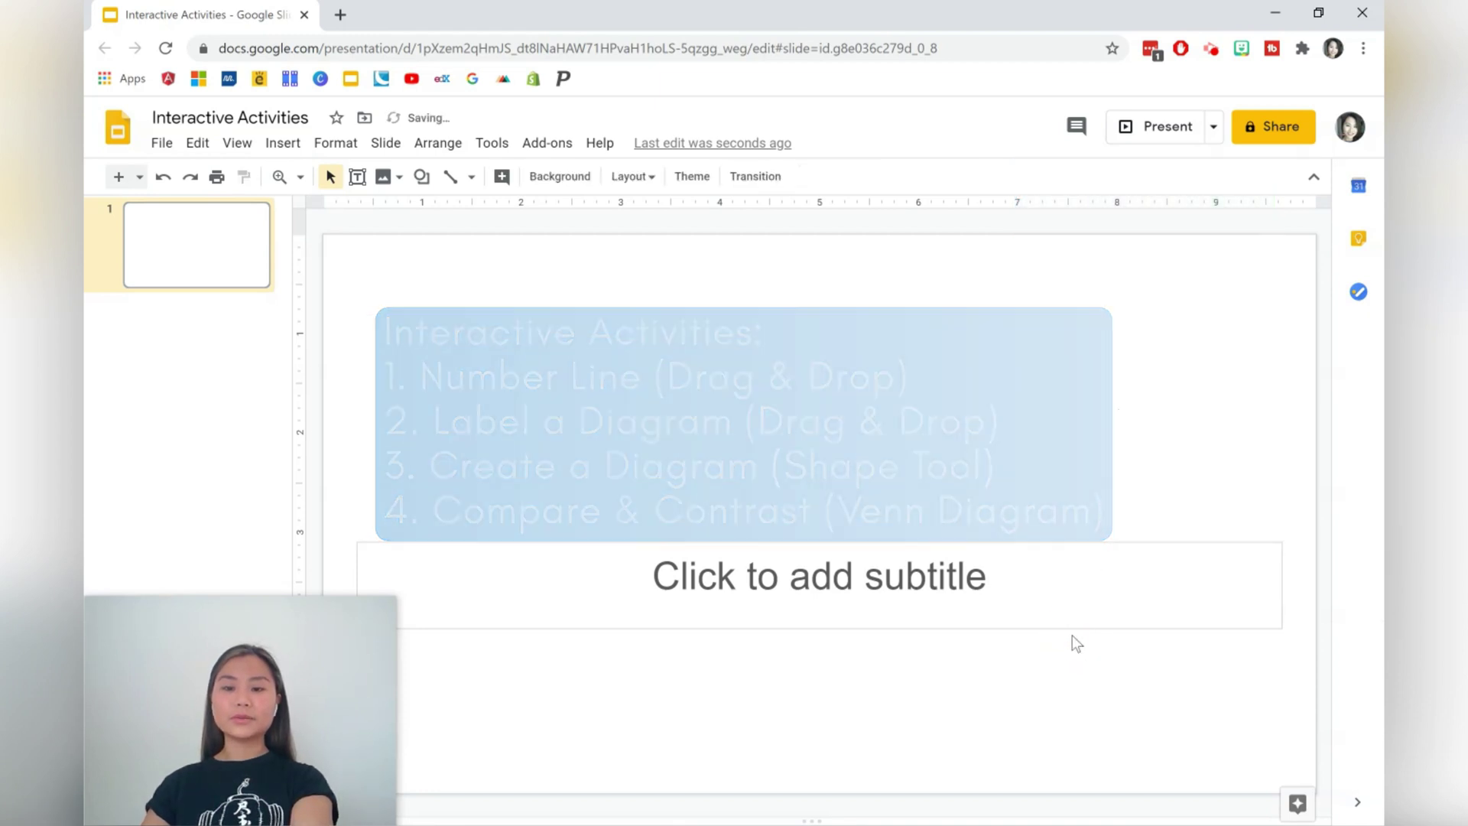
{"action": "left_click", "coordinate": [1071, 628]}
{"action": "key", "text": "Delete"}
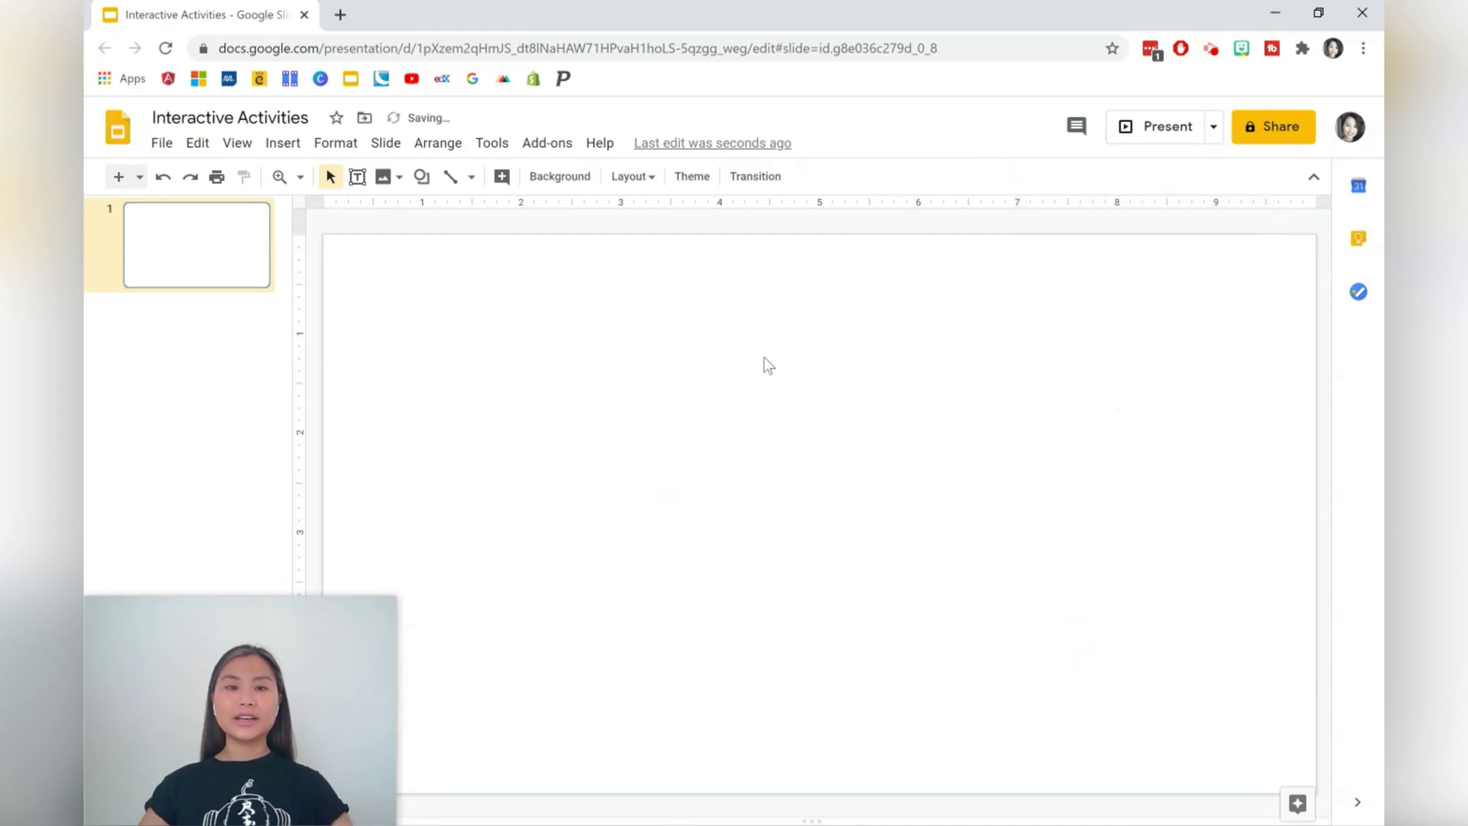
Set the slide background to a white spiral notepad image found by searching 'blank notepad'
{"action": "left_click", "coordinate": [559, 177]}
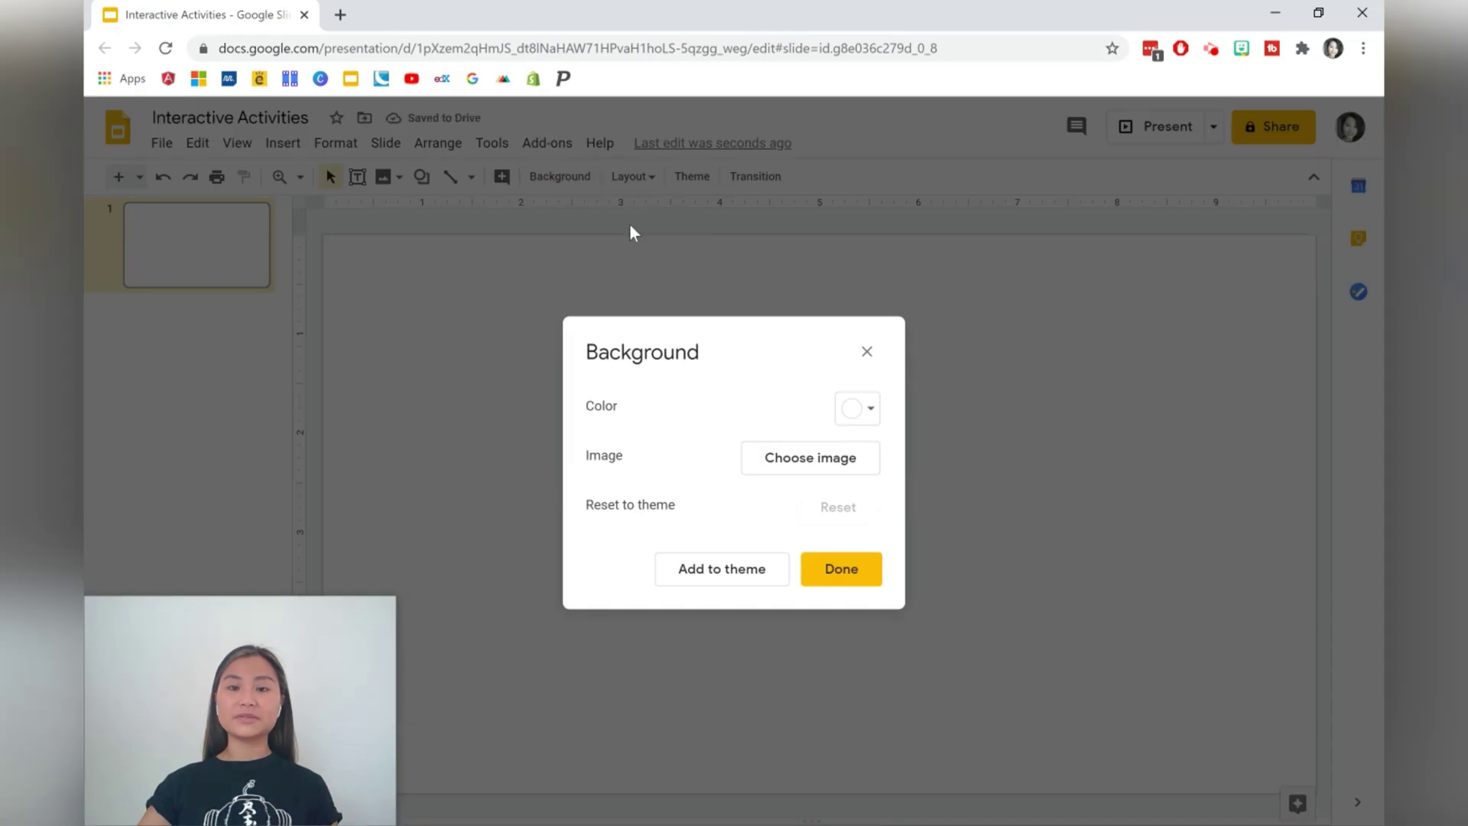
{"action": "left_click", "coordinate": [790, 452]}
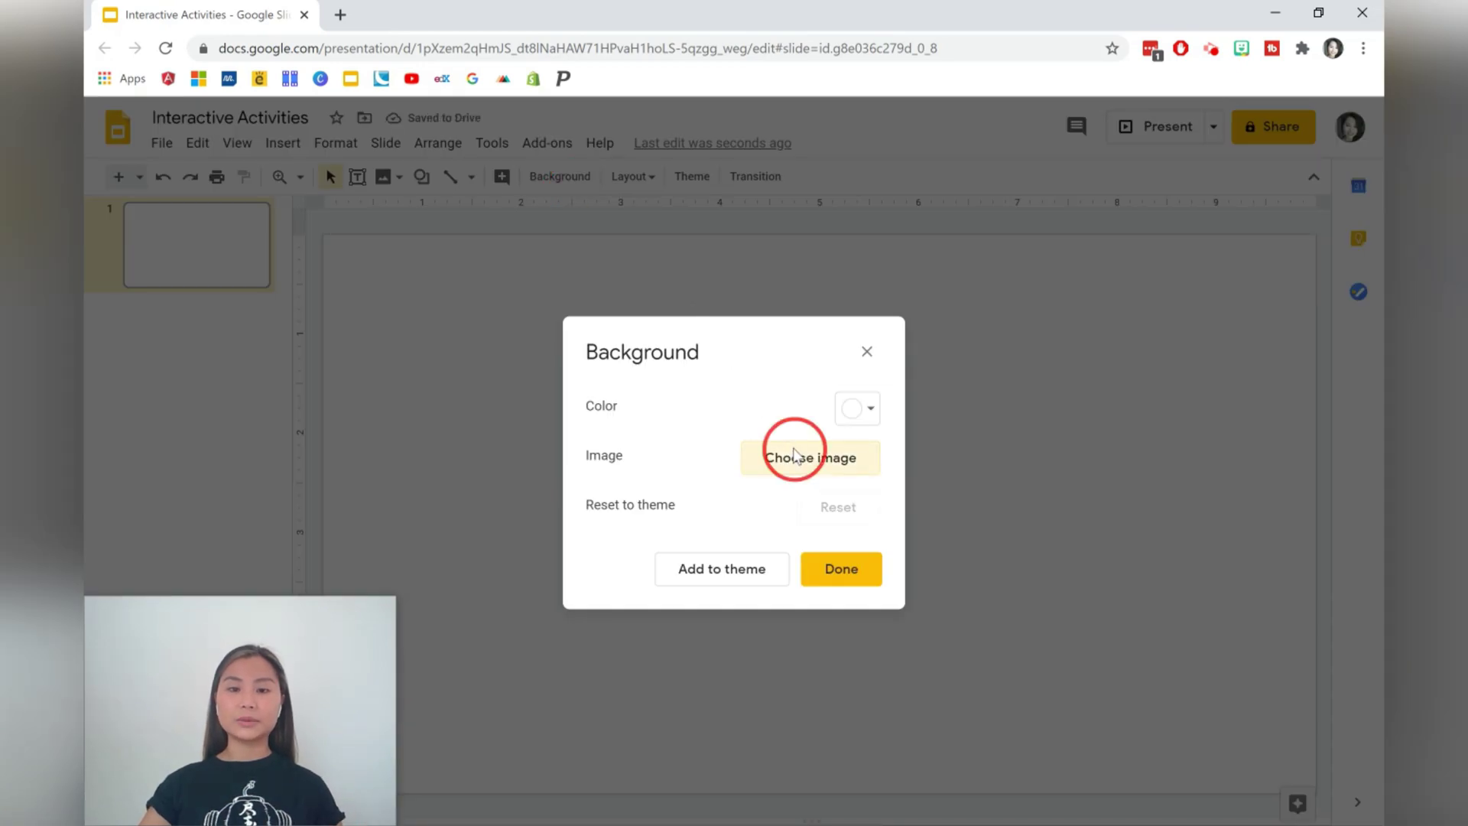
{"action": "left_click", "coordinate": [795, 264]}
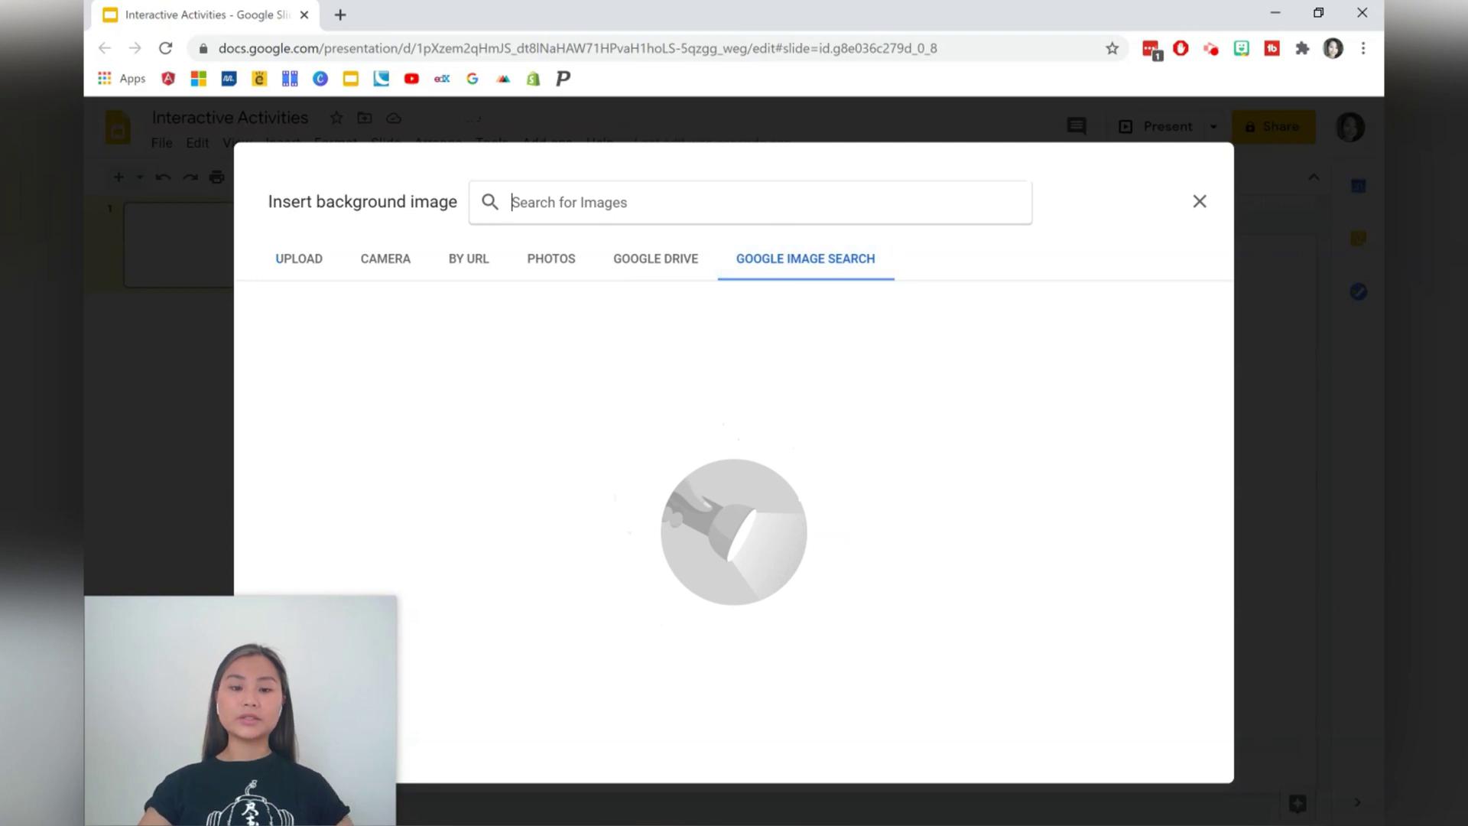
{"action": "type", "text": "blank n"}
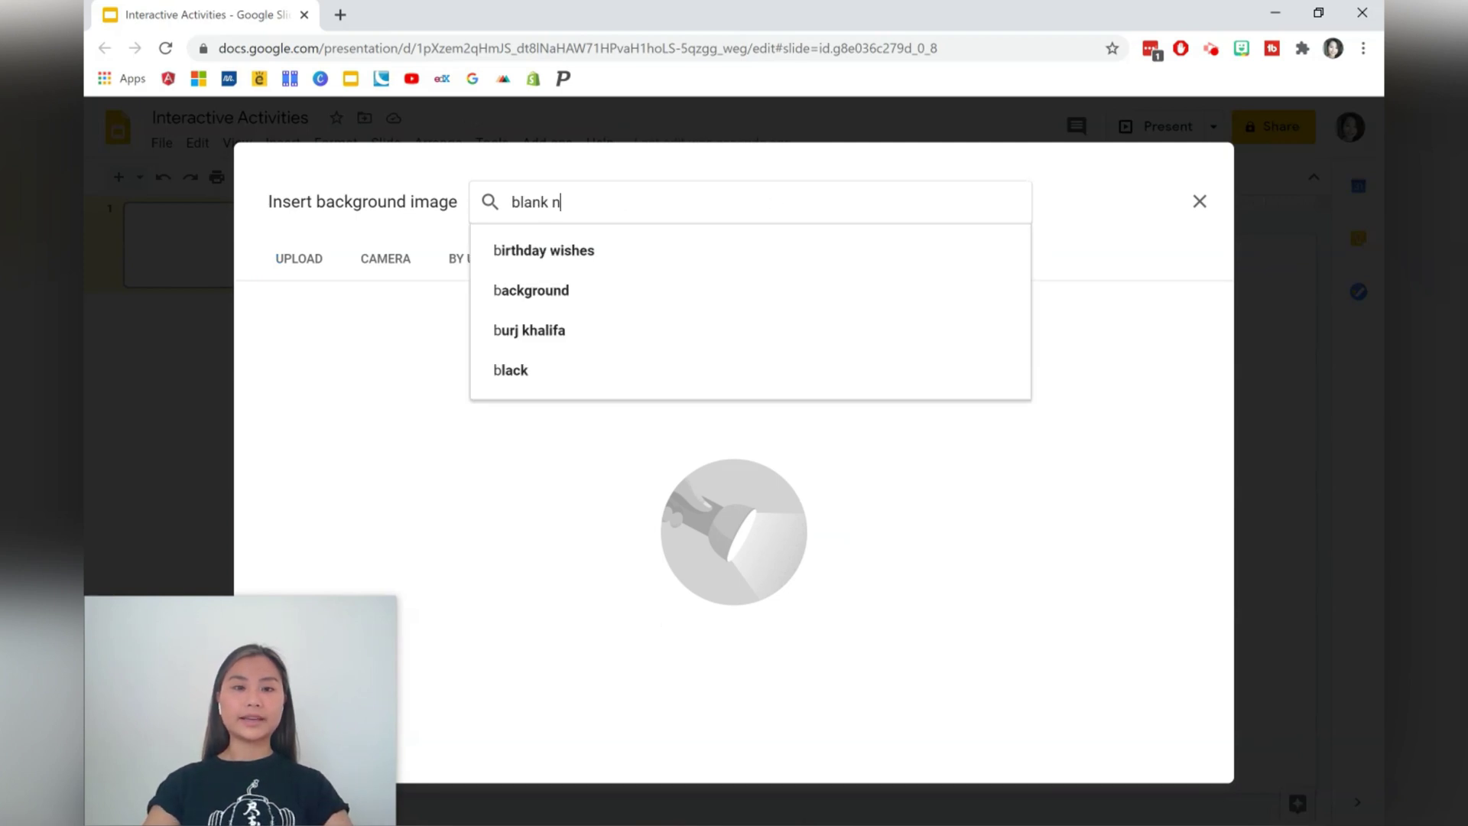
{"action": "type", "text": "otepad"}
{"action": "key", "text": "Return"}
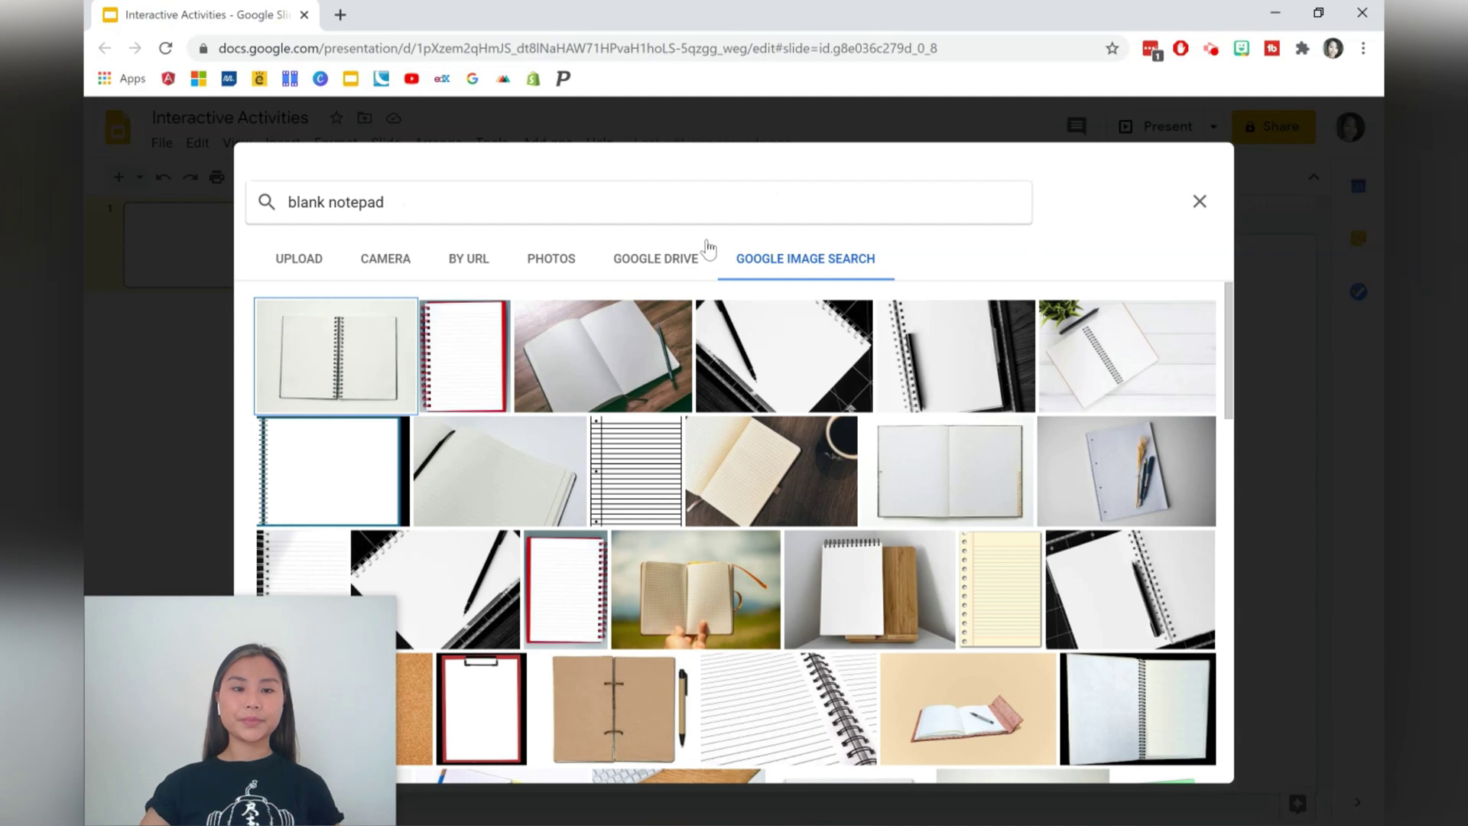
{"action": "left_click", "coordinate": [370, 452]}
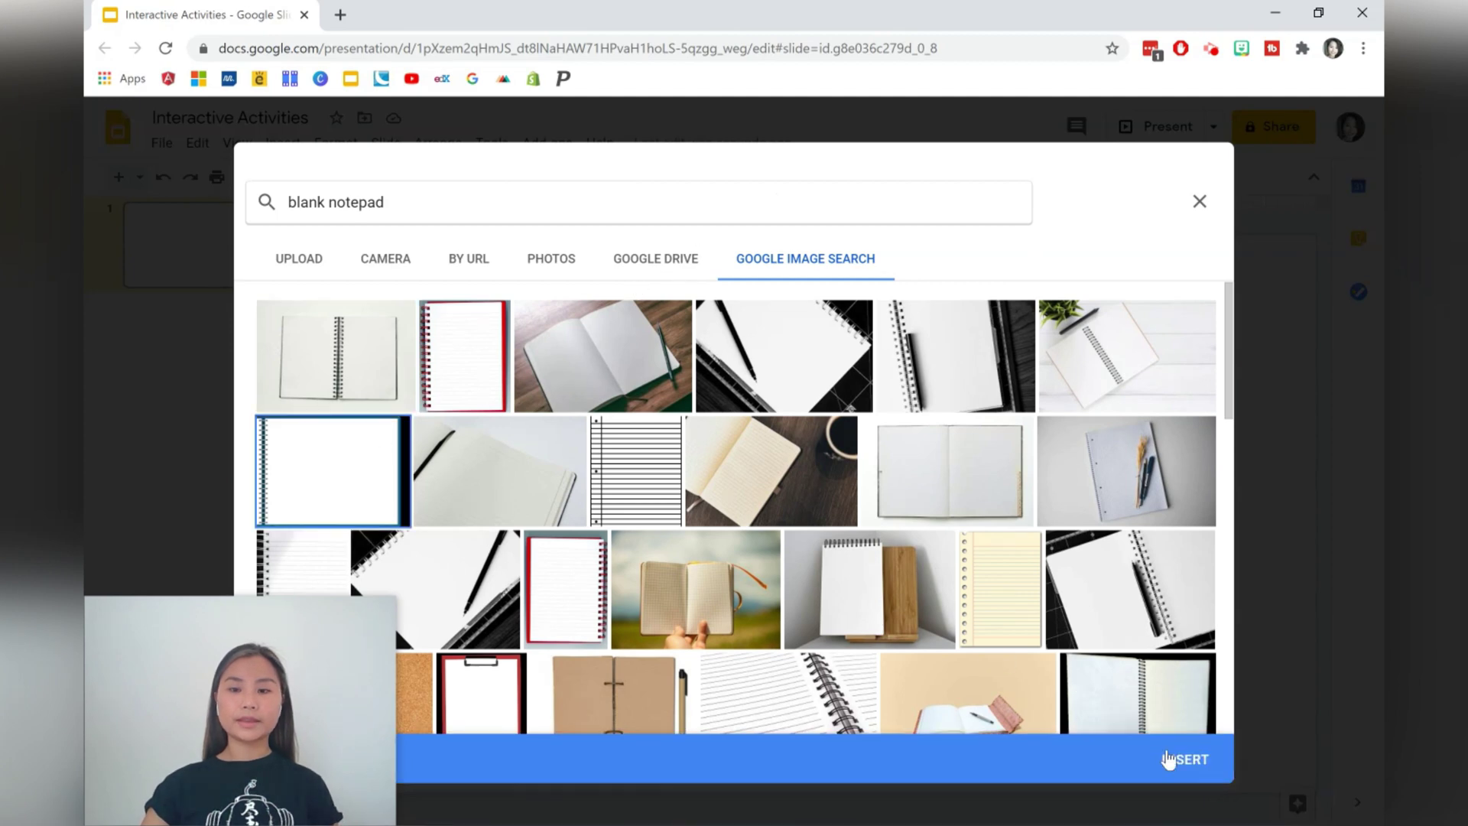
{"action": "left_click", "coordinate": [1170, 759]}
{"action": "left_click", "coordinate": [861, 581]}
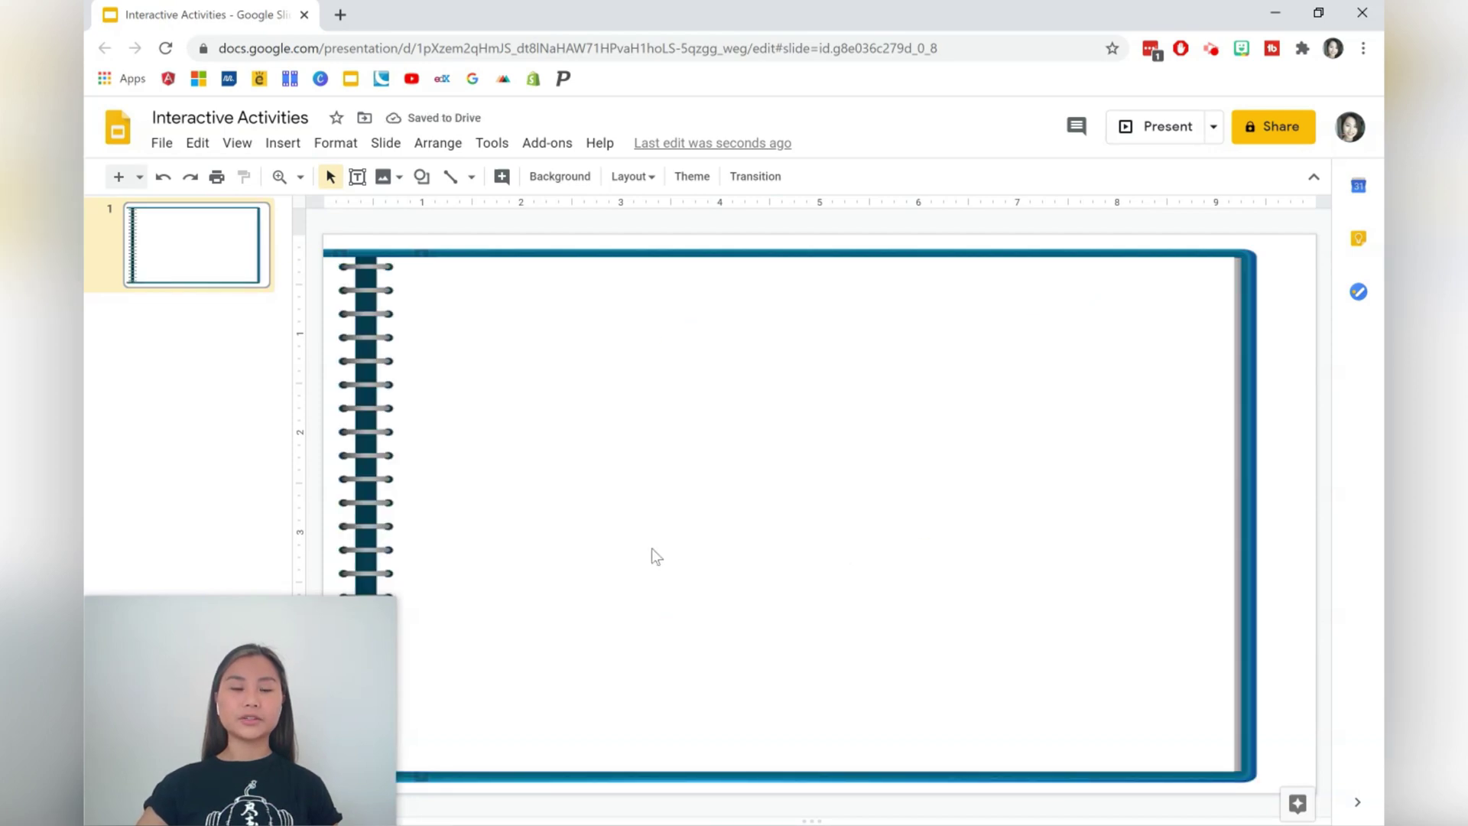
Paste two copies of the notebook slide to make three notebook slides
{"action": "left_click", "coordinate": [204, 247]}
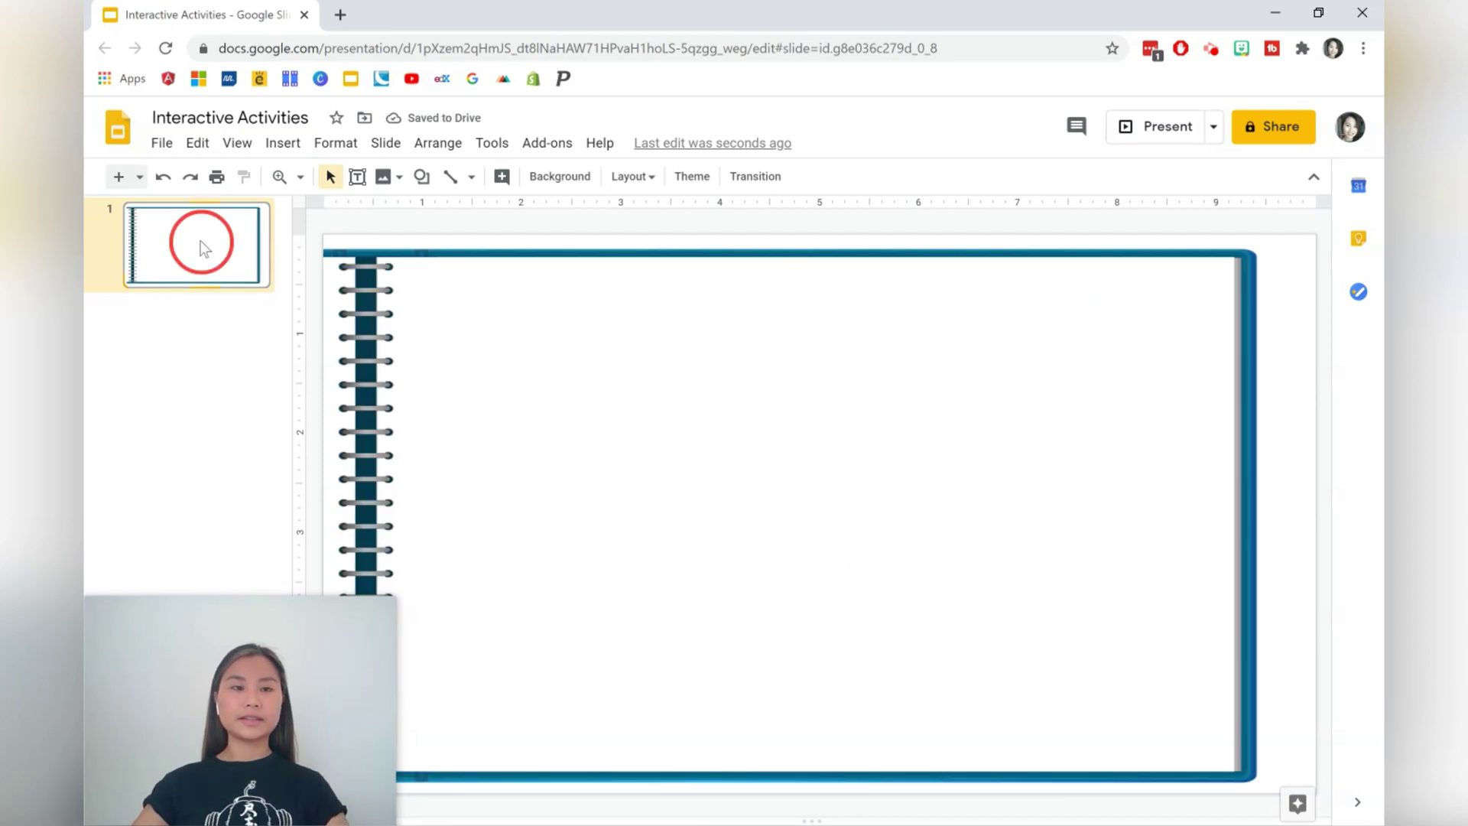
{"action": "left_click", "coordinate": [203, 324]}
{"action": "key", "text": "ctrl+v"}
{"action": "left_click", "coordinate": [202, 404]}
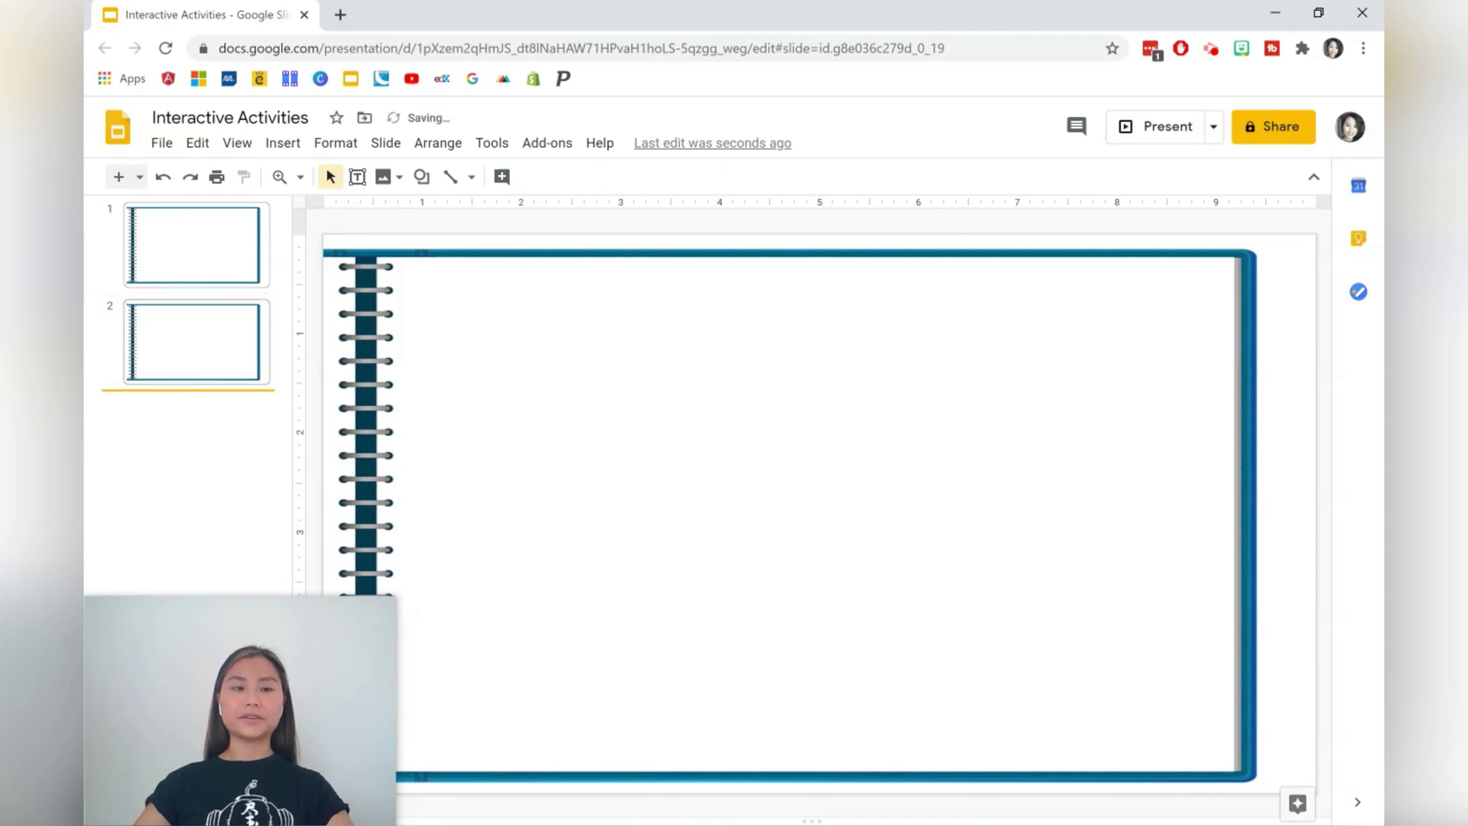
{"action": "key", "text": "ctrl+v"}
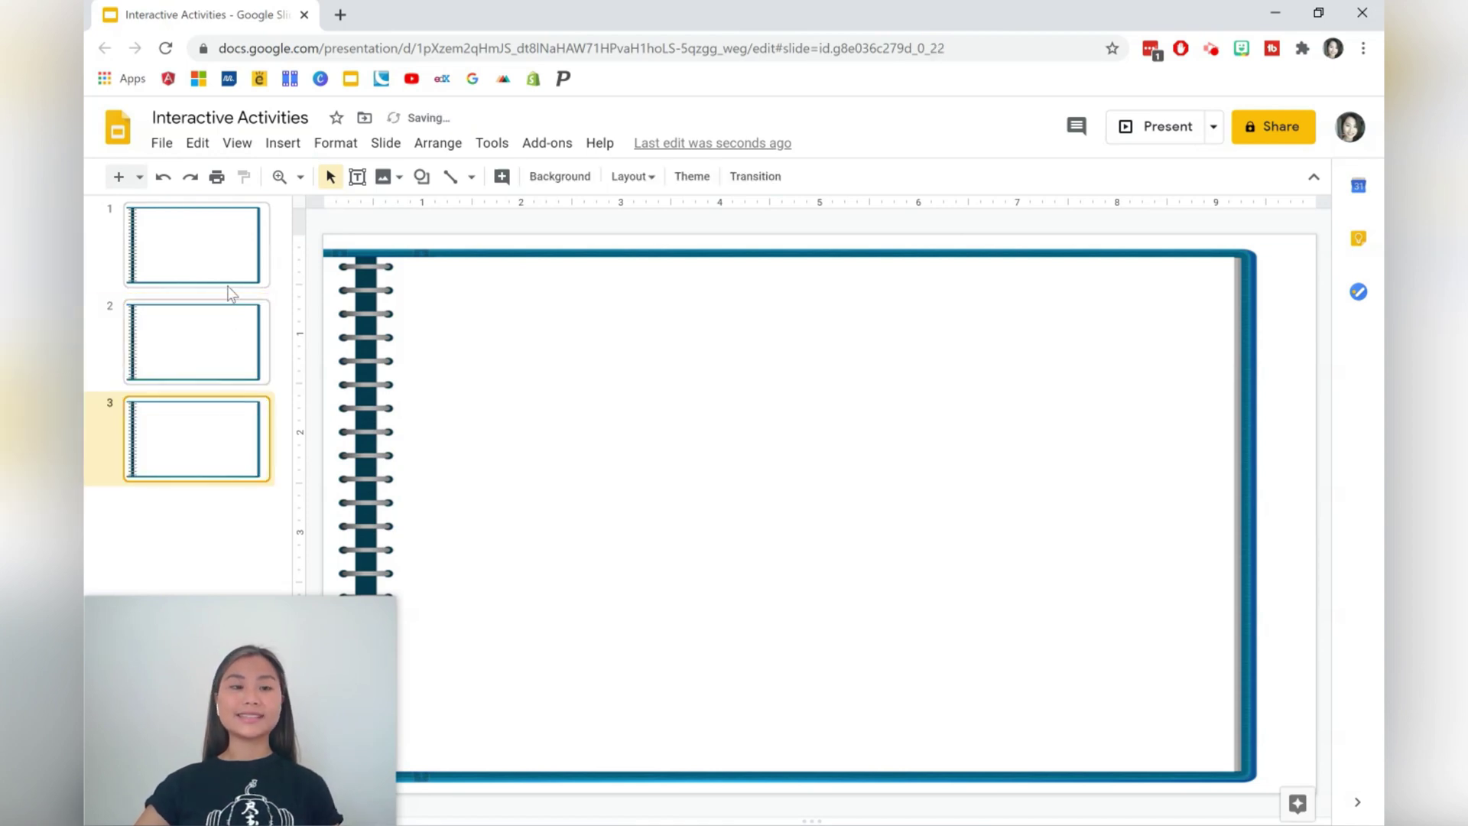
{"action": "left_click", "coordinate": [233, 272]}
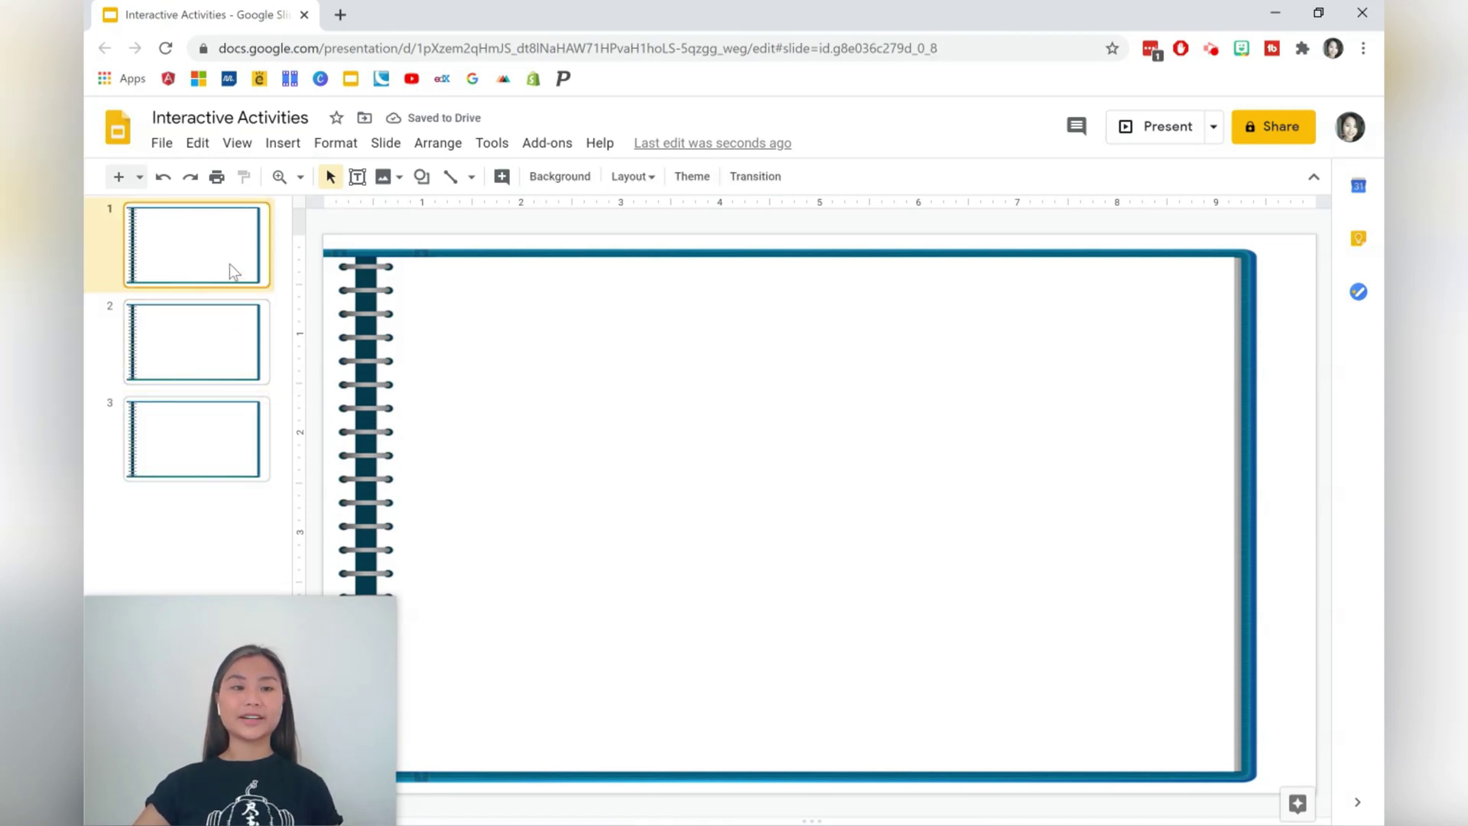
Add a top text box reading 'Activity: Drag and drop the numbers onto the number line…' with Activity underlined
{"action": "left_click", "coordinate": [356, 180]}
{"action": "left_click_drag", "start_coordinate": [412, 272], "coordinate": [1173, 425]}
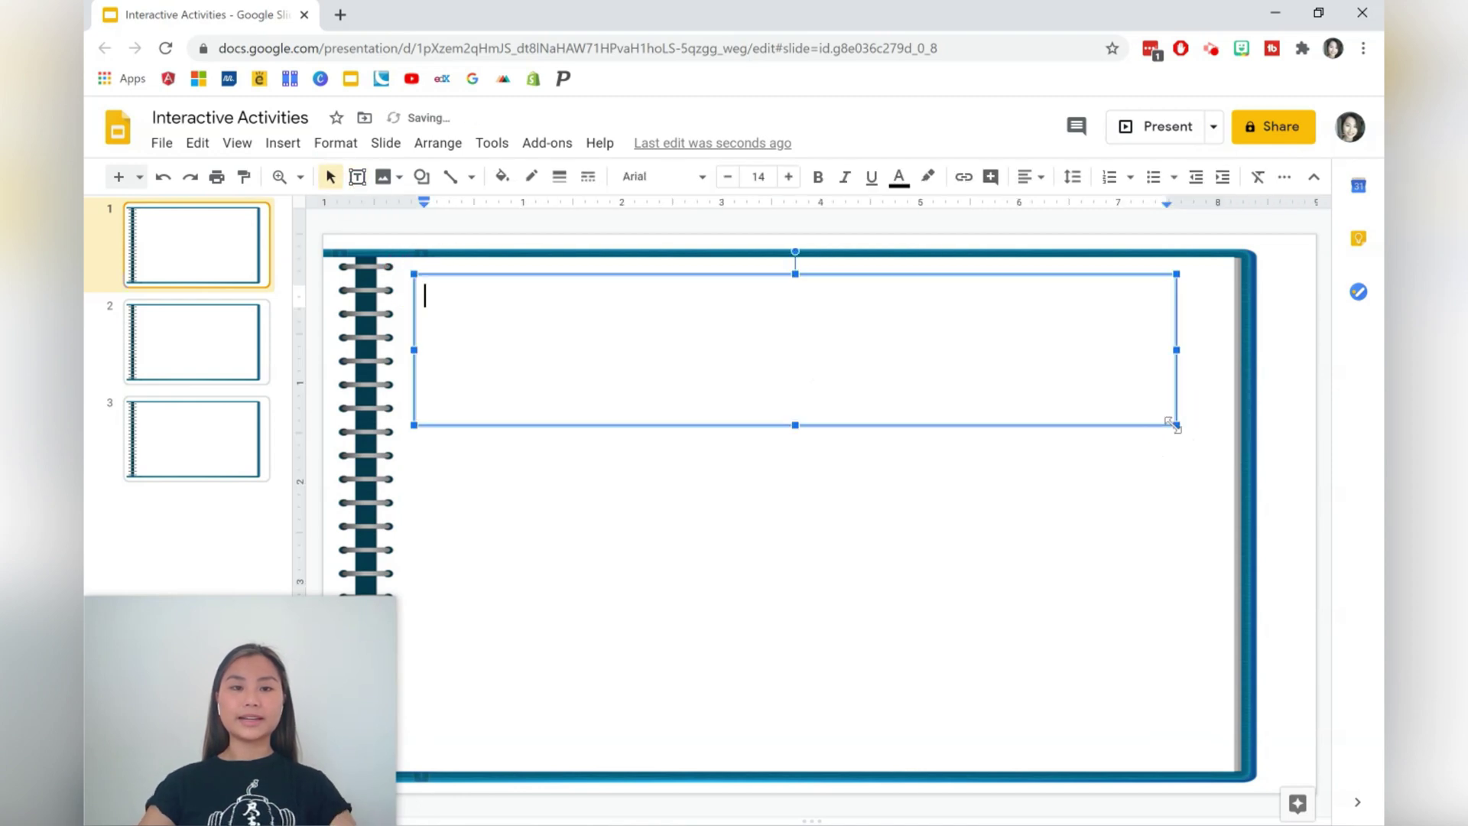
{"action": "type", "text": "Act"}
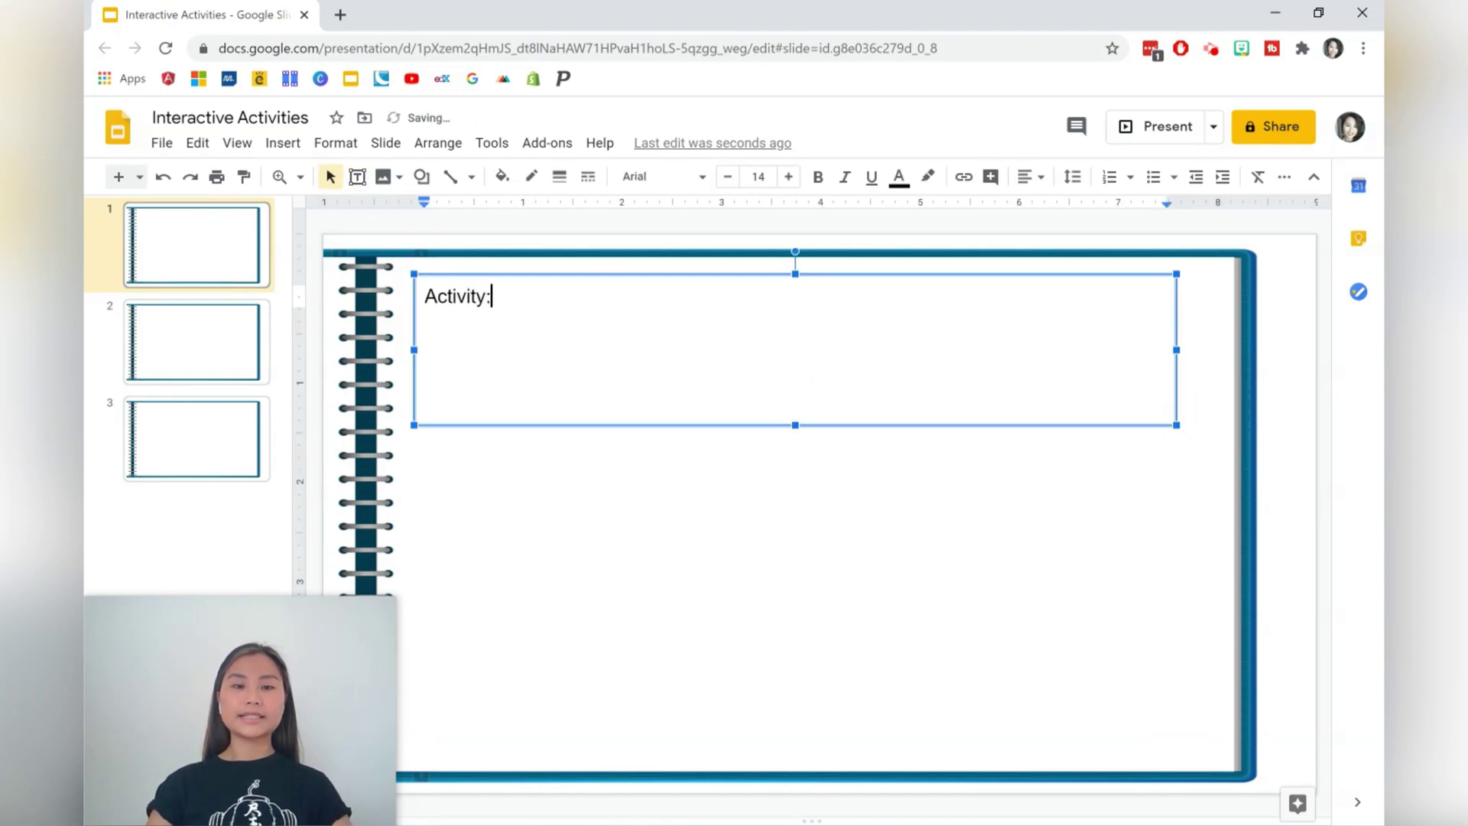
{"action": "type", "text": "ivity"}
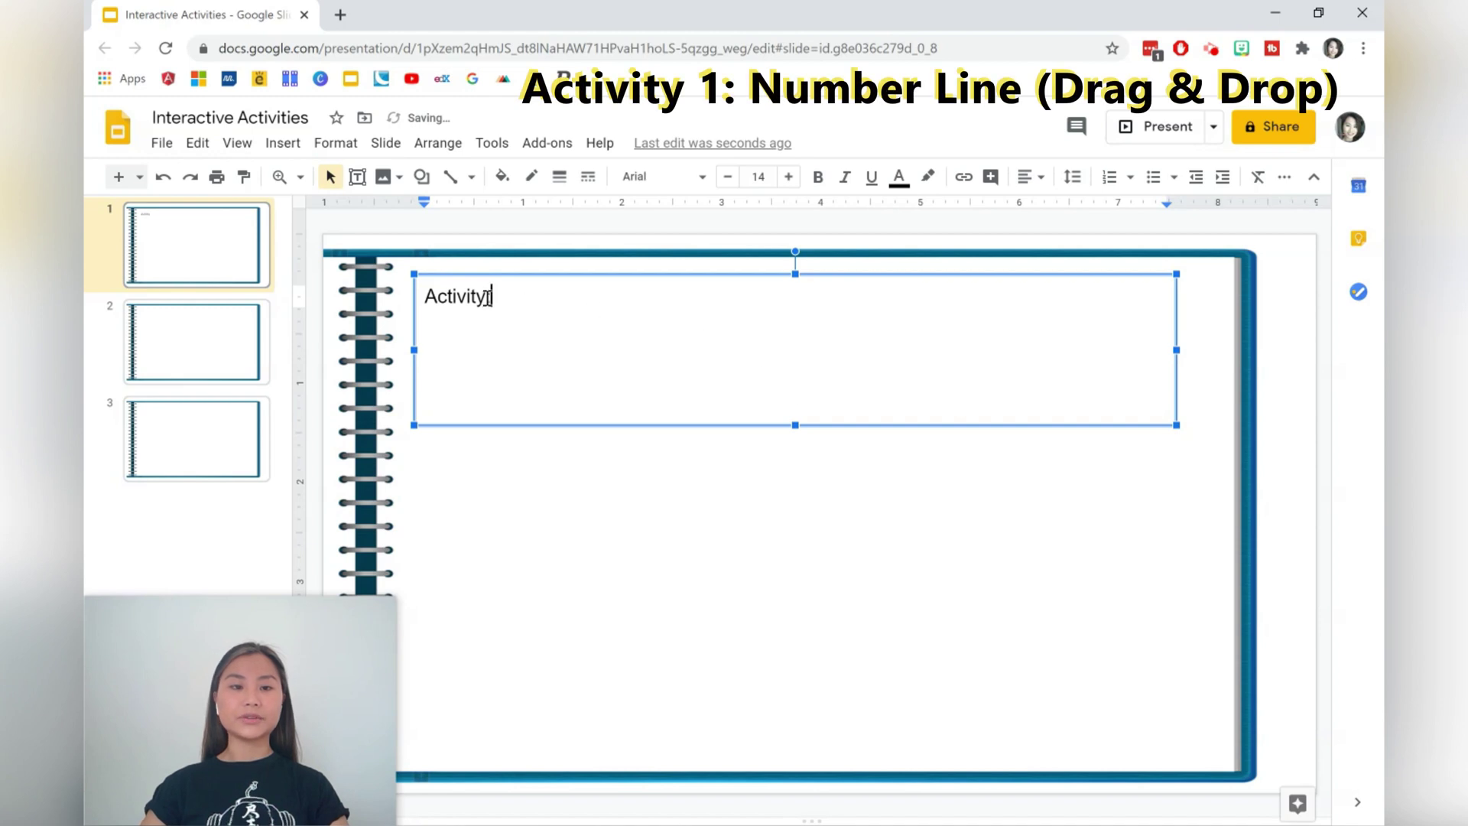
{"action": "type", "text": ":"}
{"action": "left_click_drag", "start_coordinate": [487, 297], "coordinate": [379, 295]}
{"action": "key", "text": "ctrl+u"}
{"action": "left_click", "coordinate": [536, 306]}
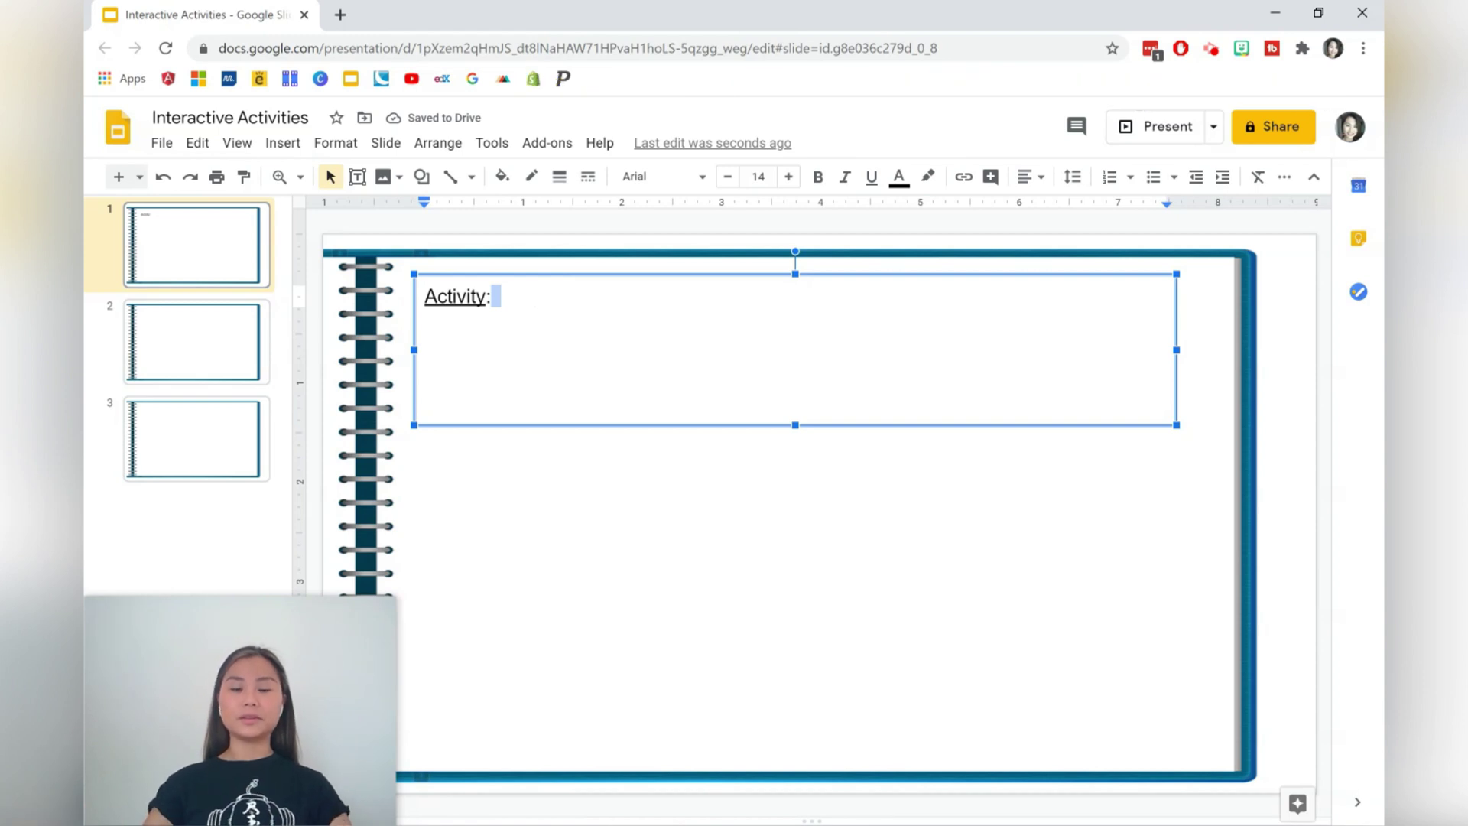
{"action": "left_click", "coordinate": [526, 300]}
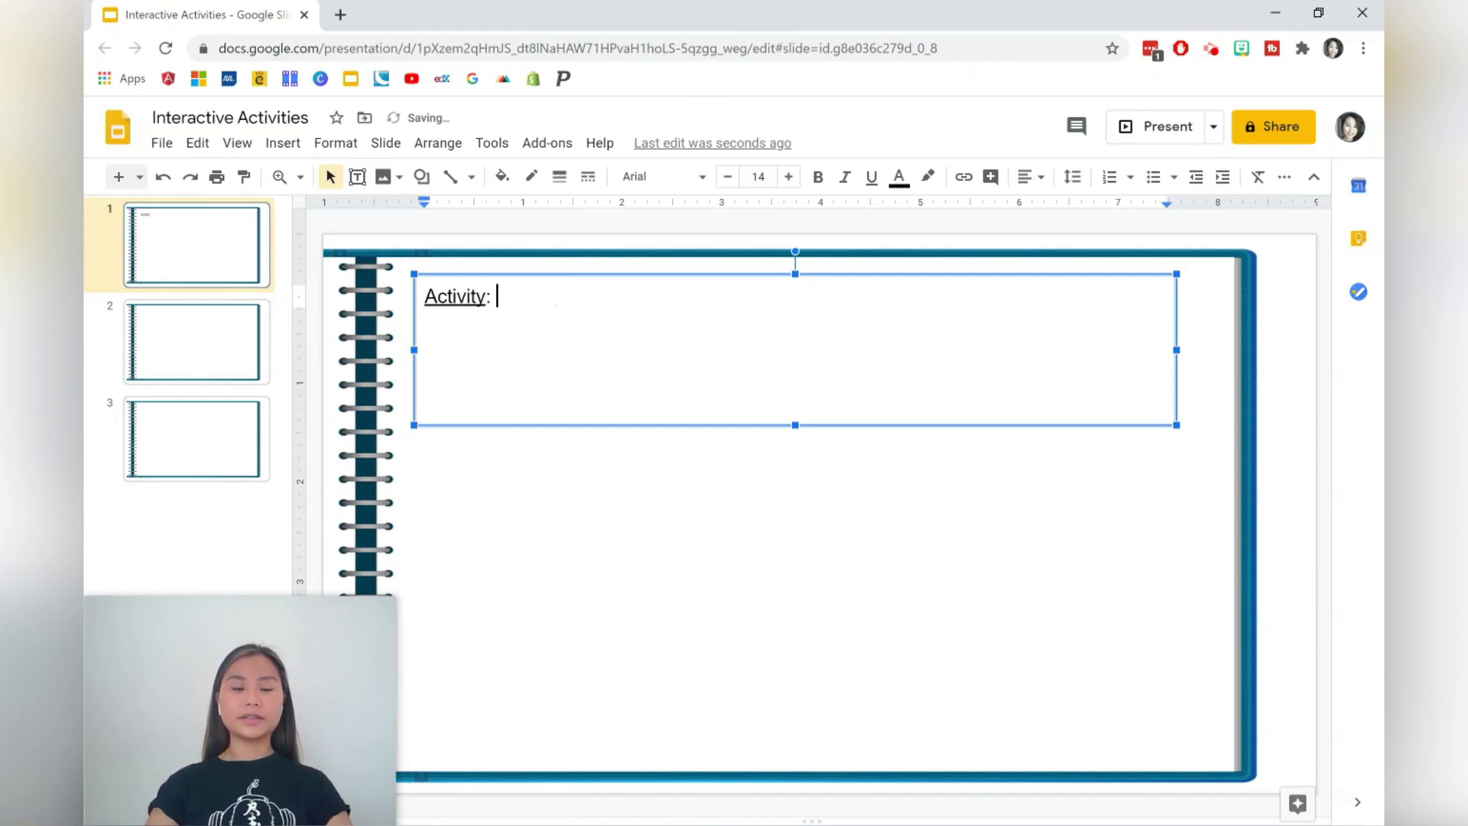
{"action": "type", "text": "Drag and drop "}
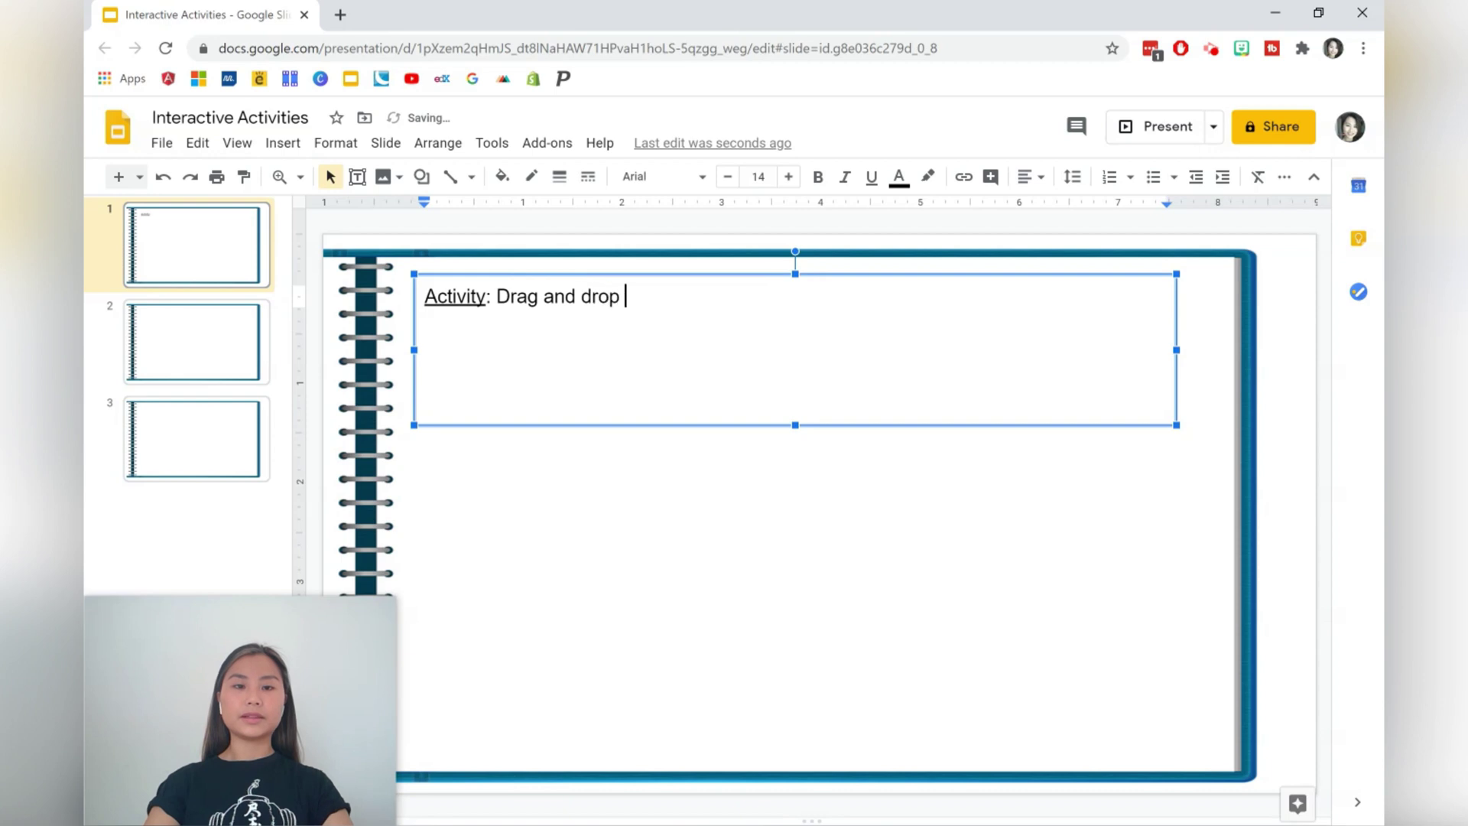
{"action": "type", "text": "the numbers onto t"}
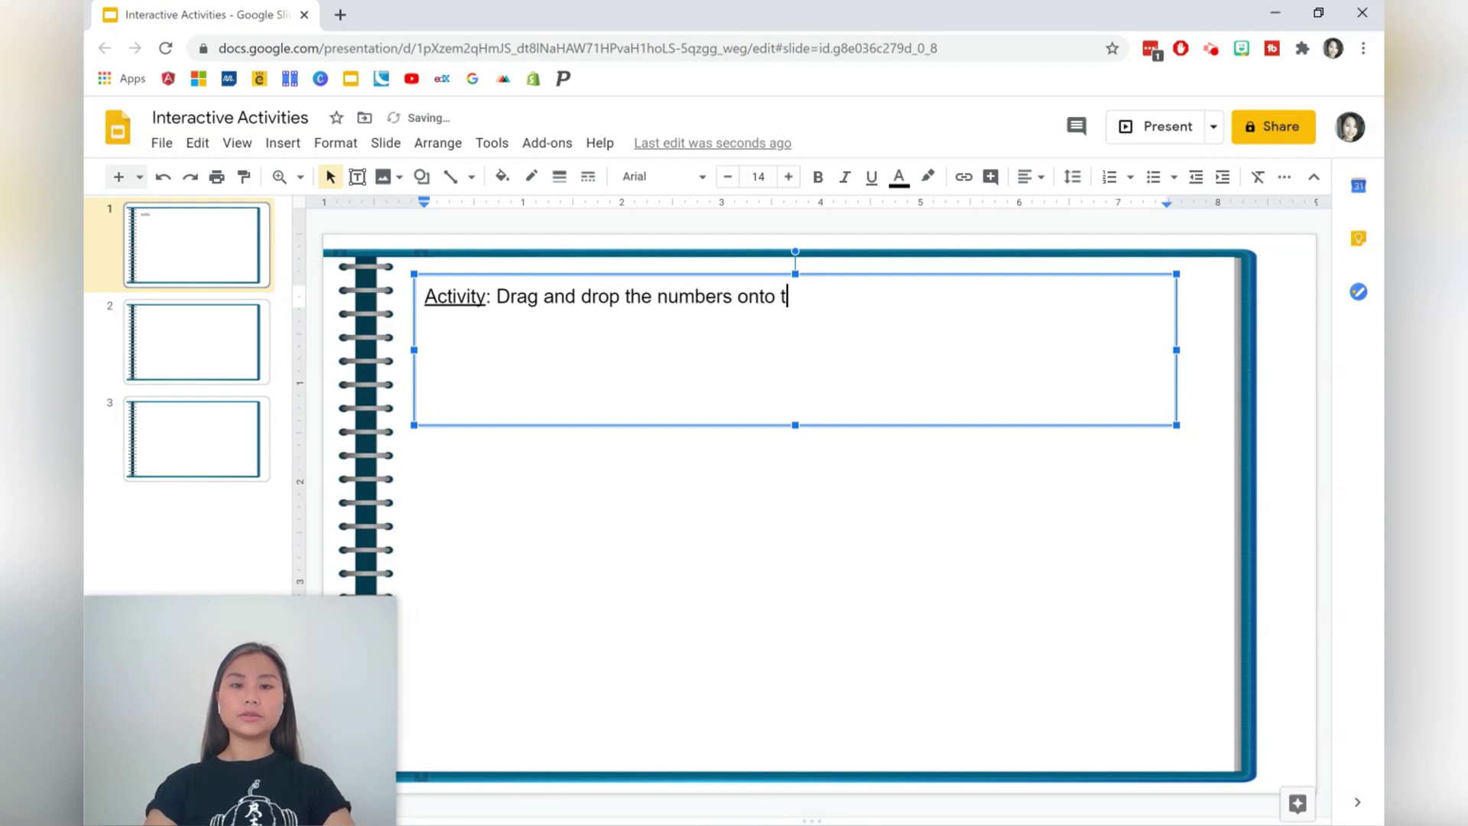
{"action": "type", "text": "he number"}
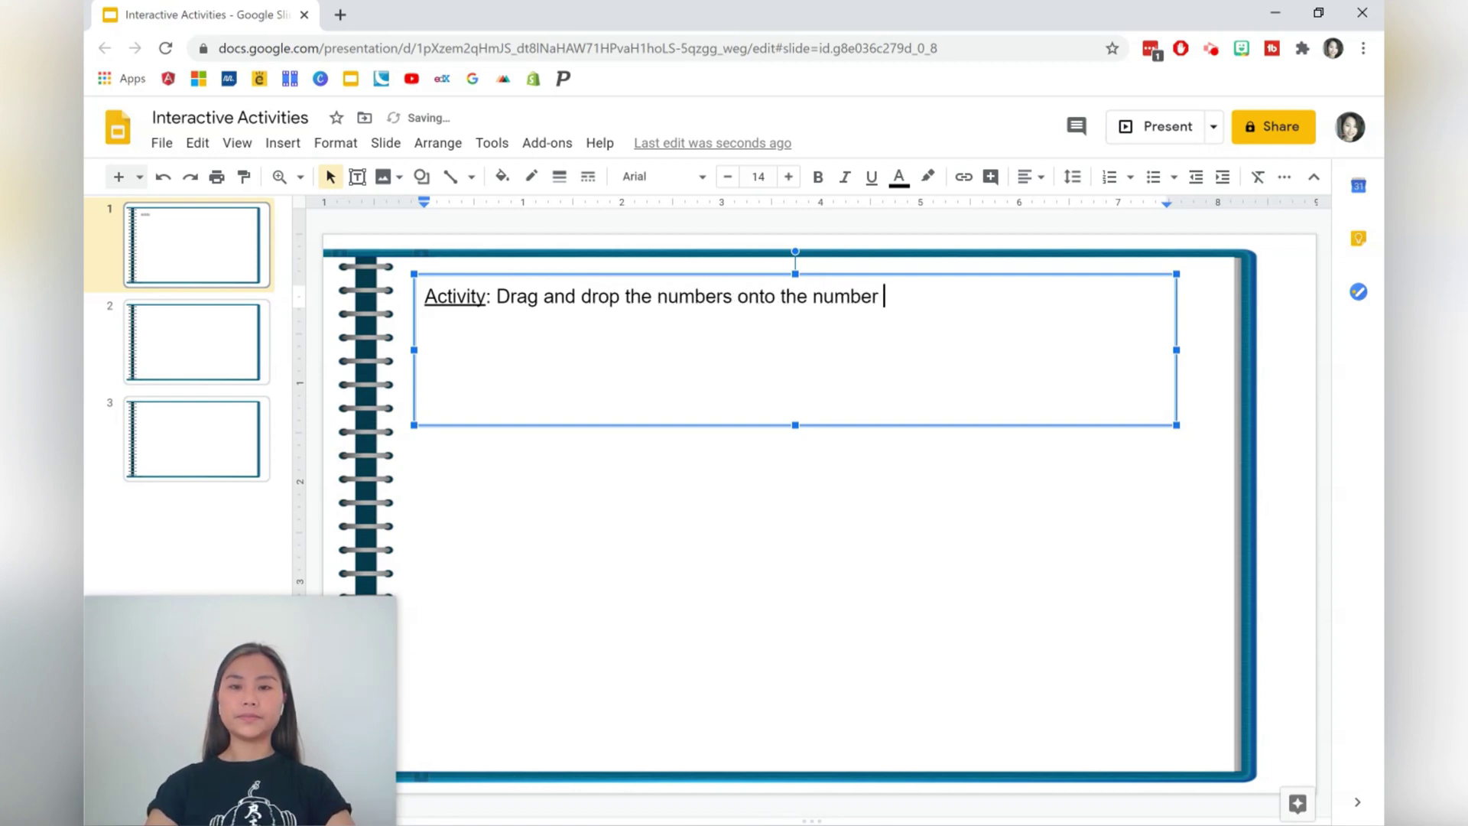
{"action": "type", "text": " line. "}
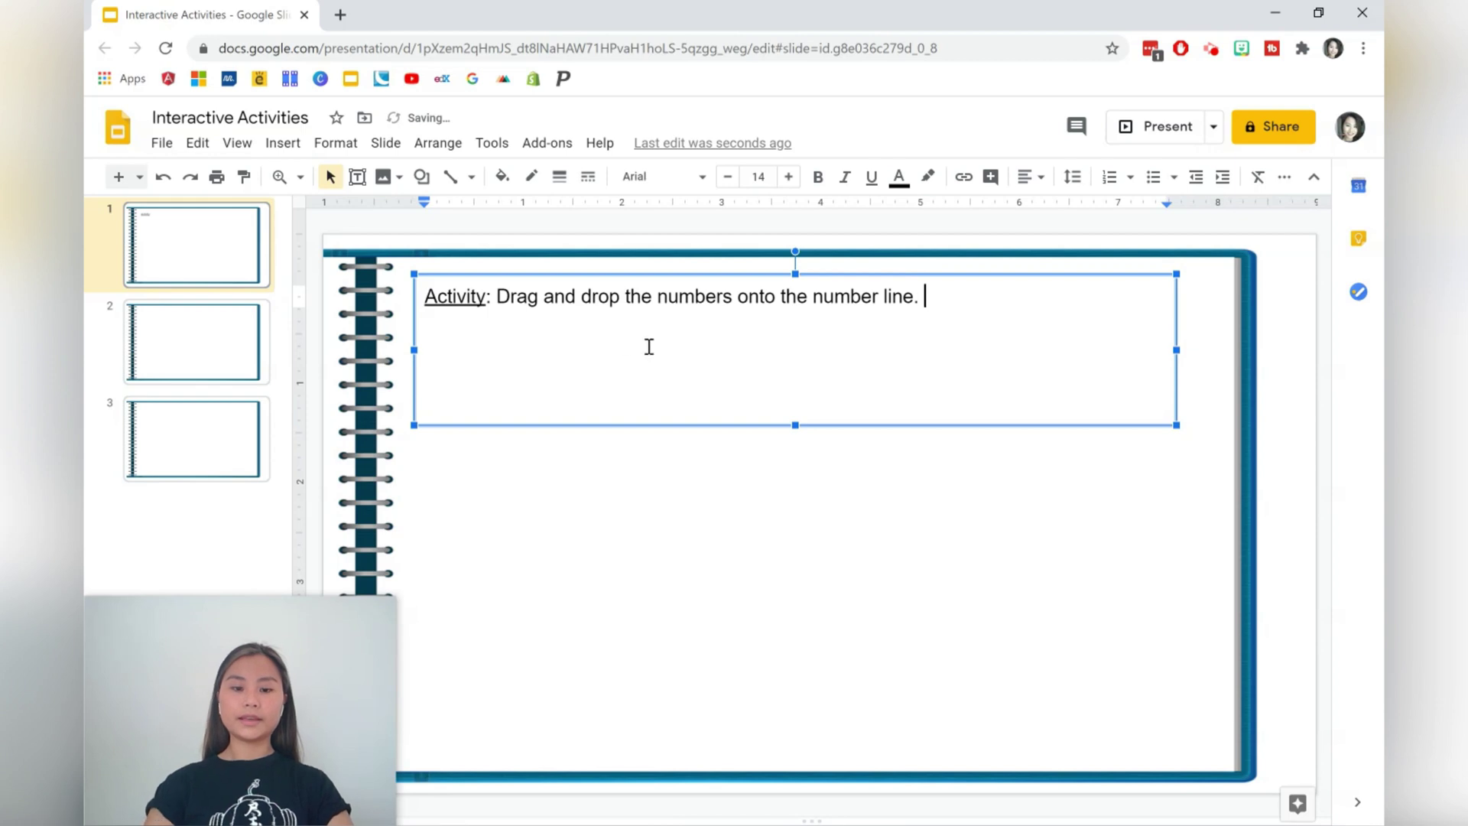
{"action": "type", "text": "Add lines appropriately."}
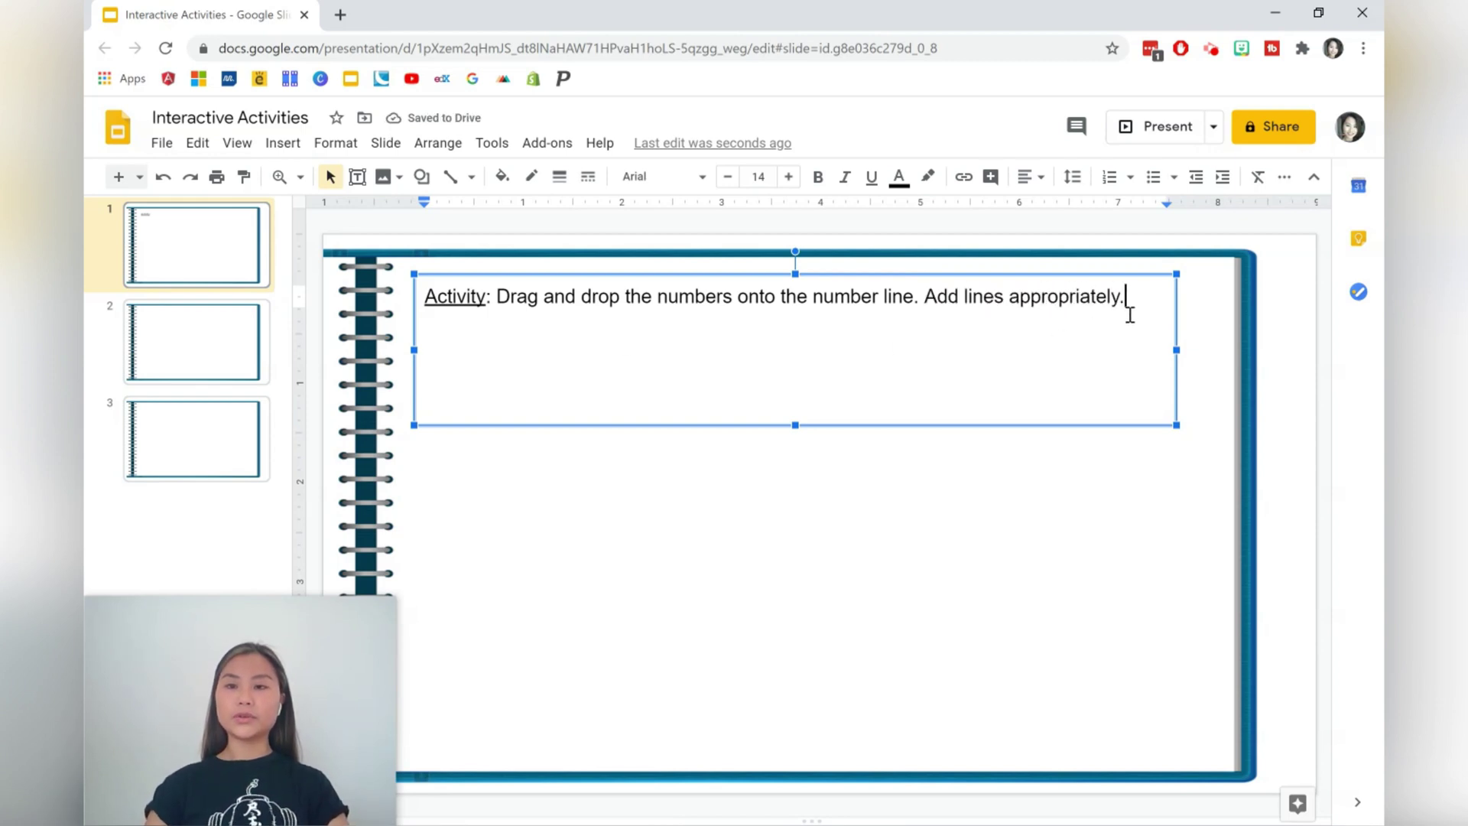
Set the instruction text to Lobster font at size 18
{"action": "left_click_drag", "start_coordinate": [1128, 300], "coordinate": [426, 291]}
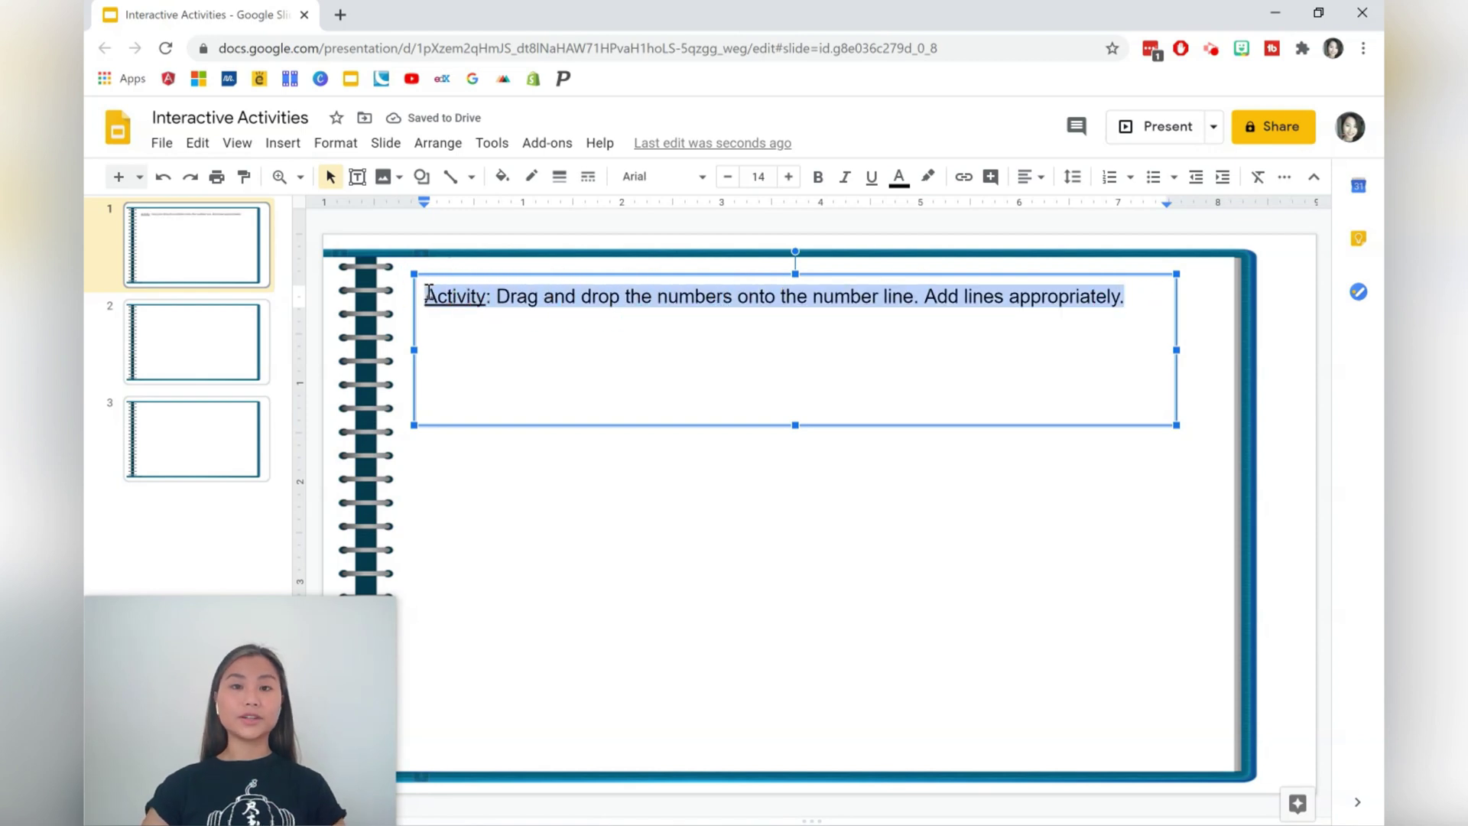
{"action": "left_click", "coordinate": [702, 177]}
{"action": "left_click", "coordinate": [667, 288]}
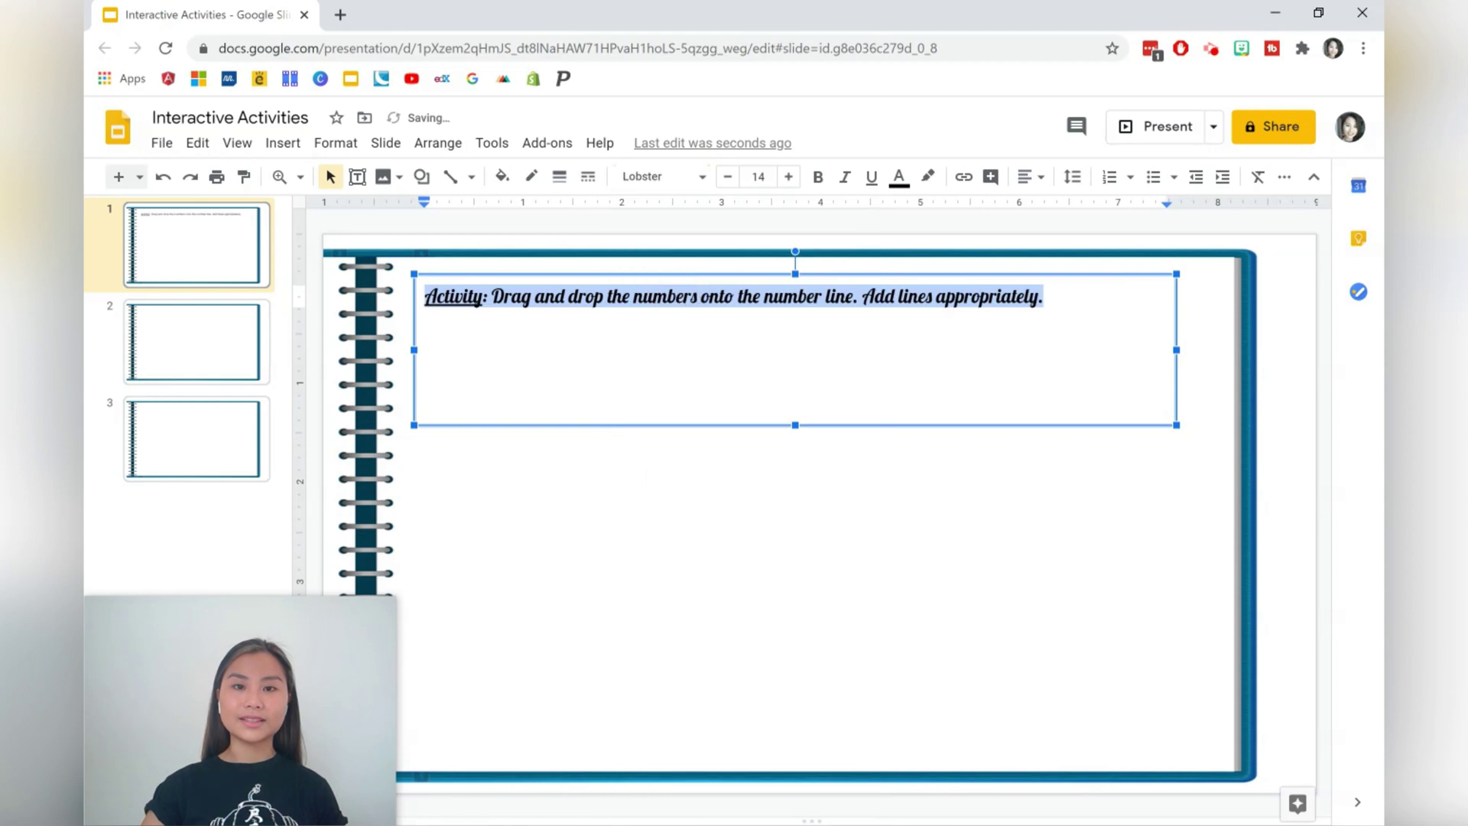
{"action": "left_click", "coordinate": [788, 176]}
{"action": "left_click", "coordinate": [788, 177]}
{"action": "left_click", "coordinate": [789, 177]}
{"action": "left_click", "coordinate": [788, 176]}
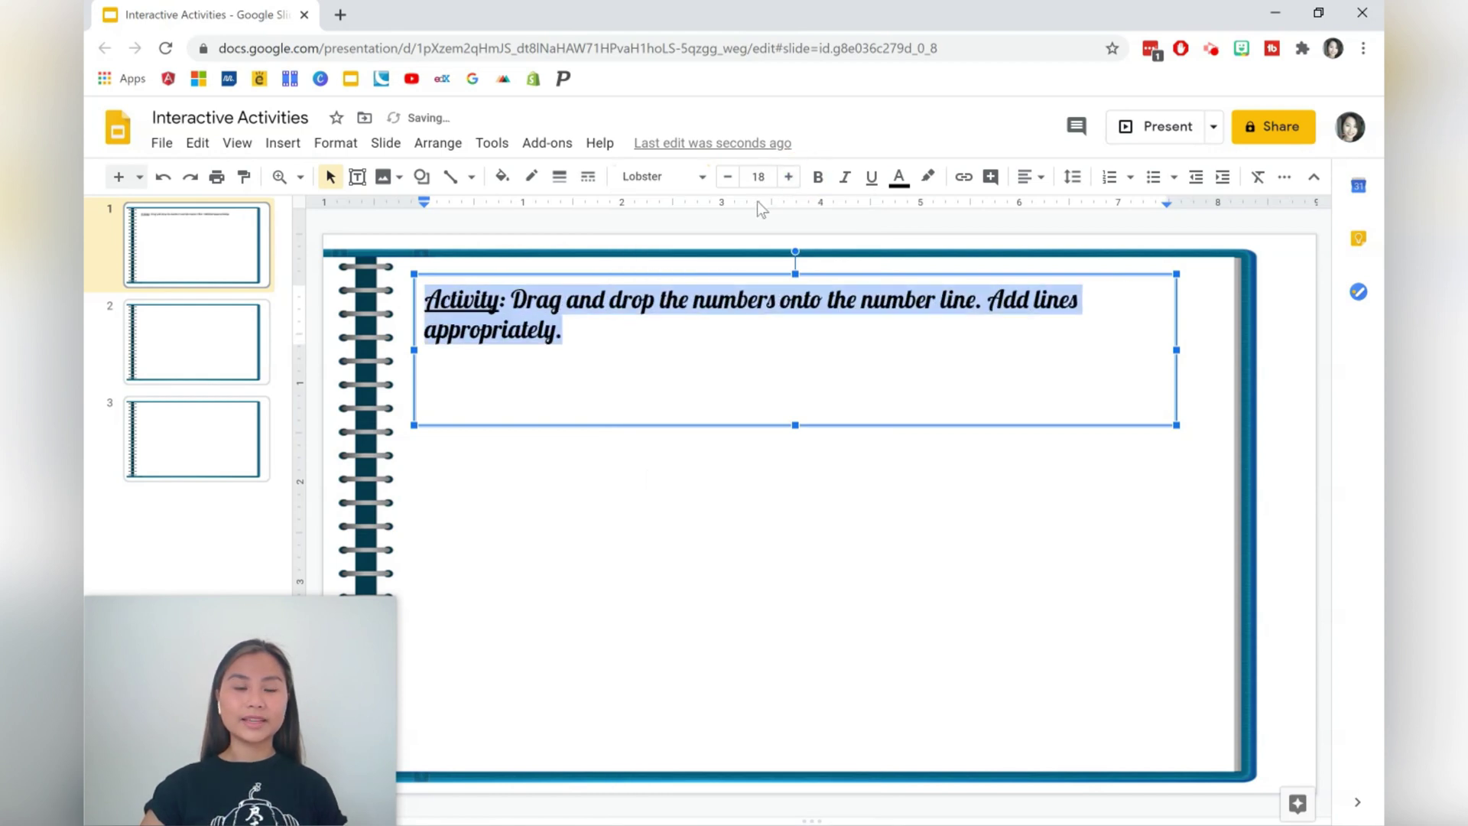
Fill the box light blue, centre the text both ways, and shrink the box to fit
{"action": "left_click", "coordinate": [502, 178]}
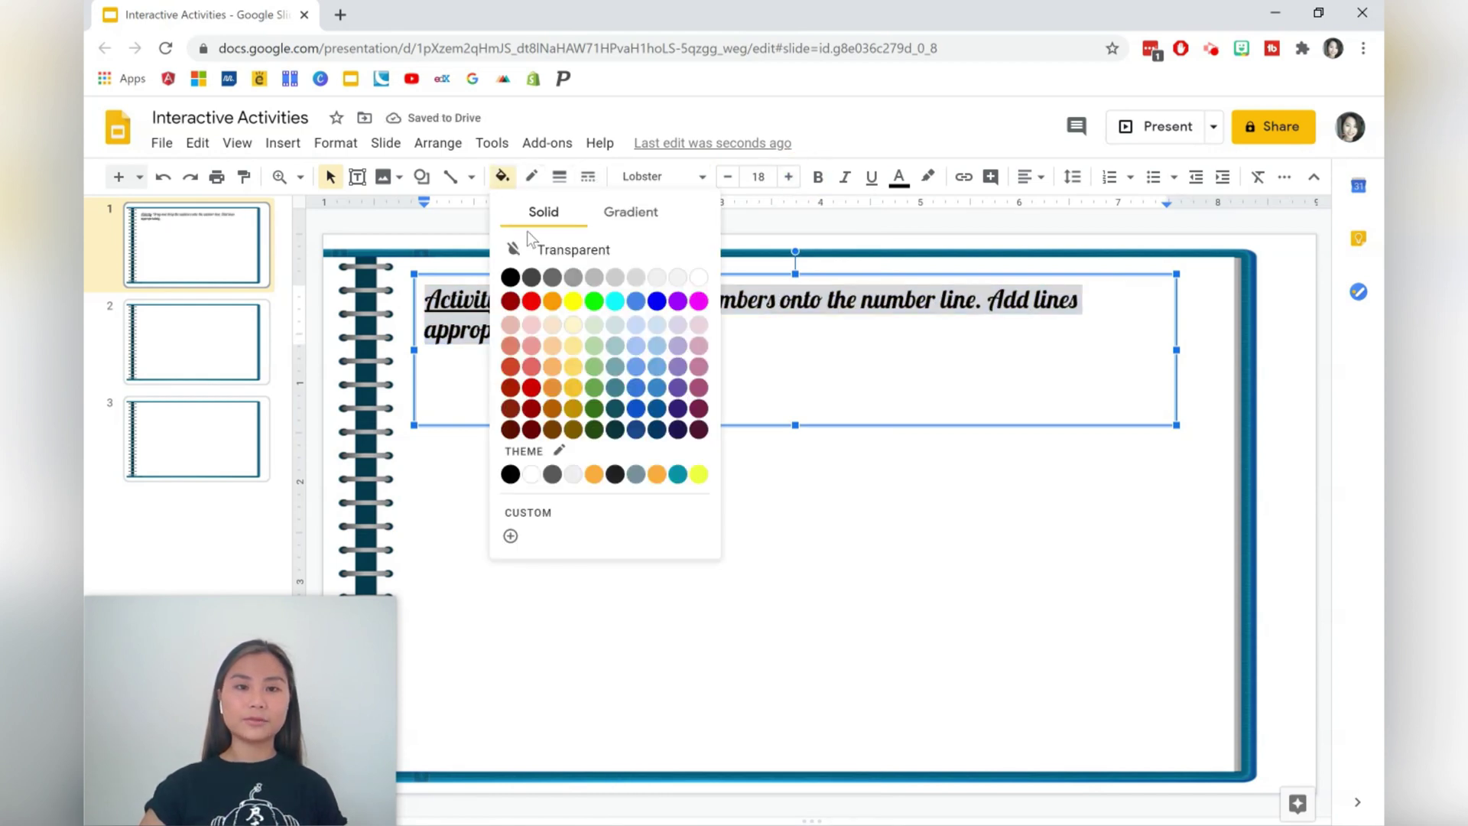
{"action": "left_click", "coordinate": [655, 328]}
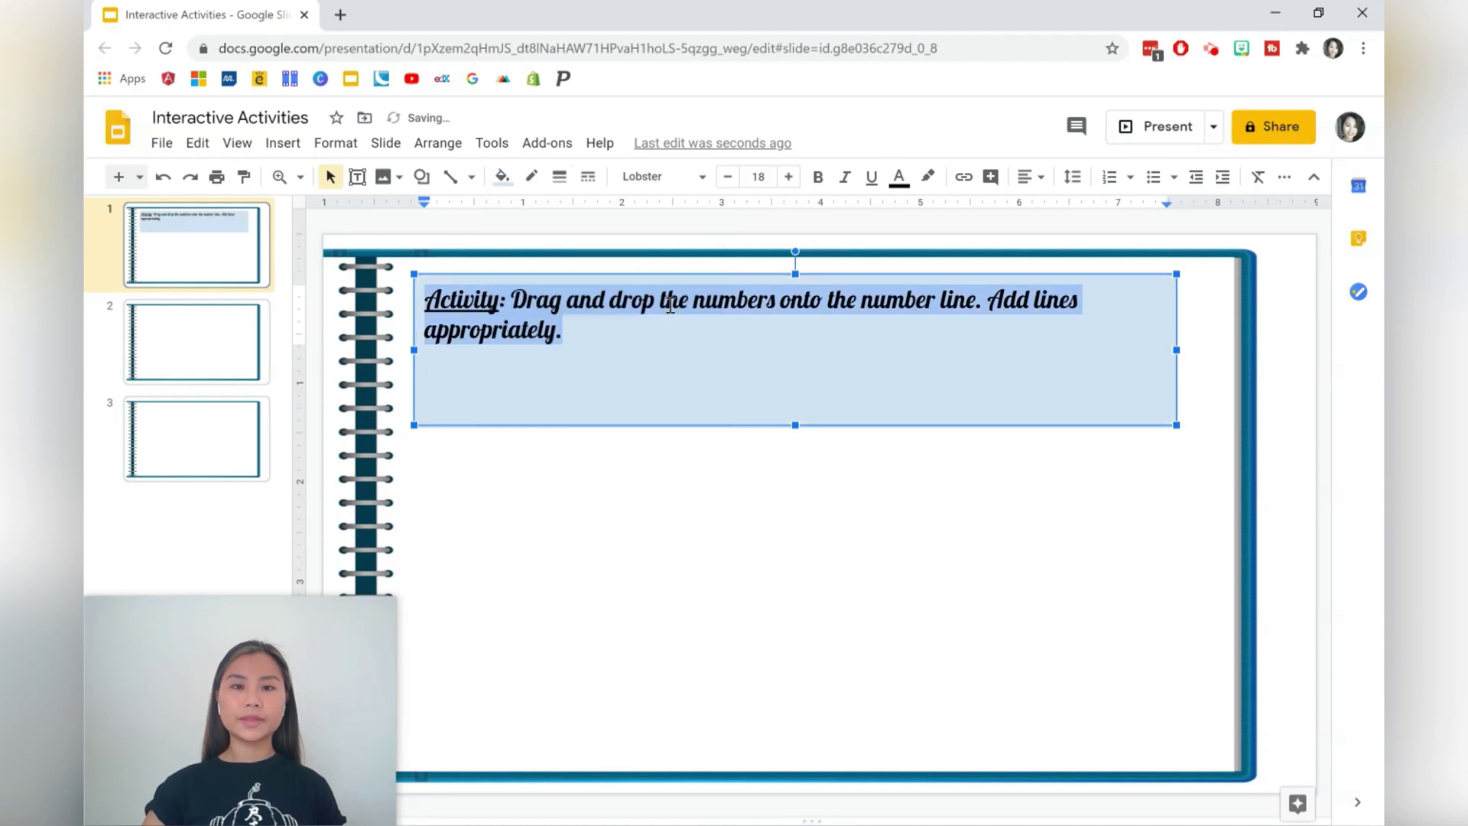
{"action": "left_click", "coordinate": [1029, 180]}
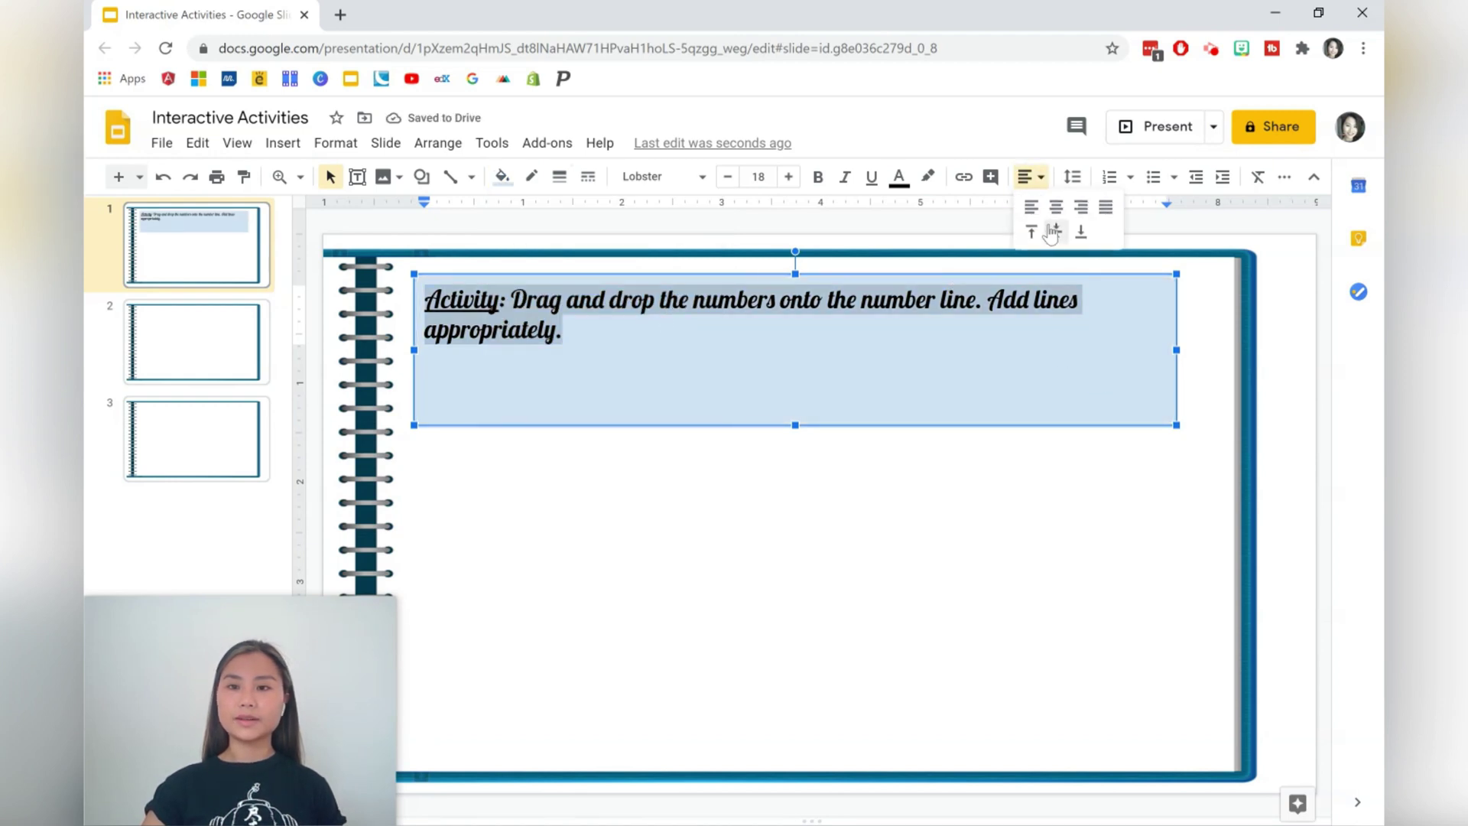
{"action": "left_click", "coordinate": [1051, 207]}
{"action": "left_click", "coordinate": [1039, 179]}
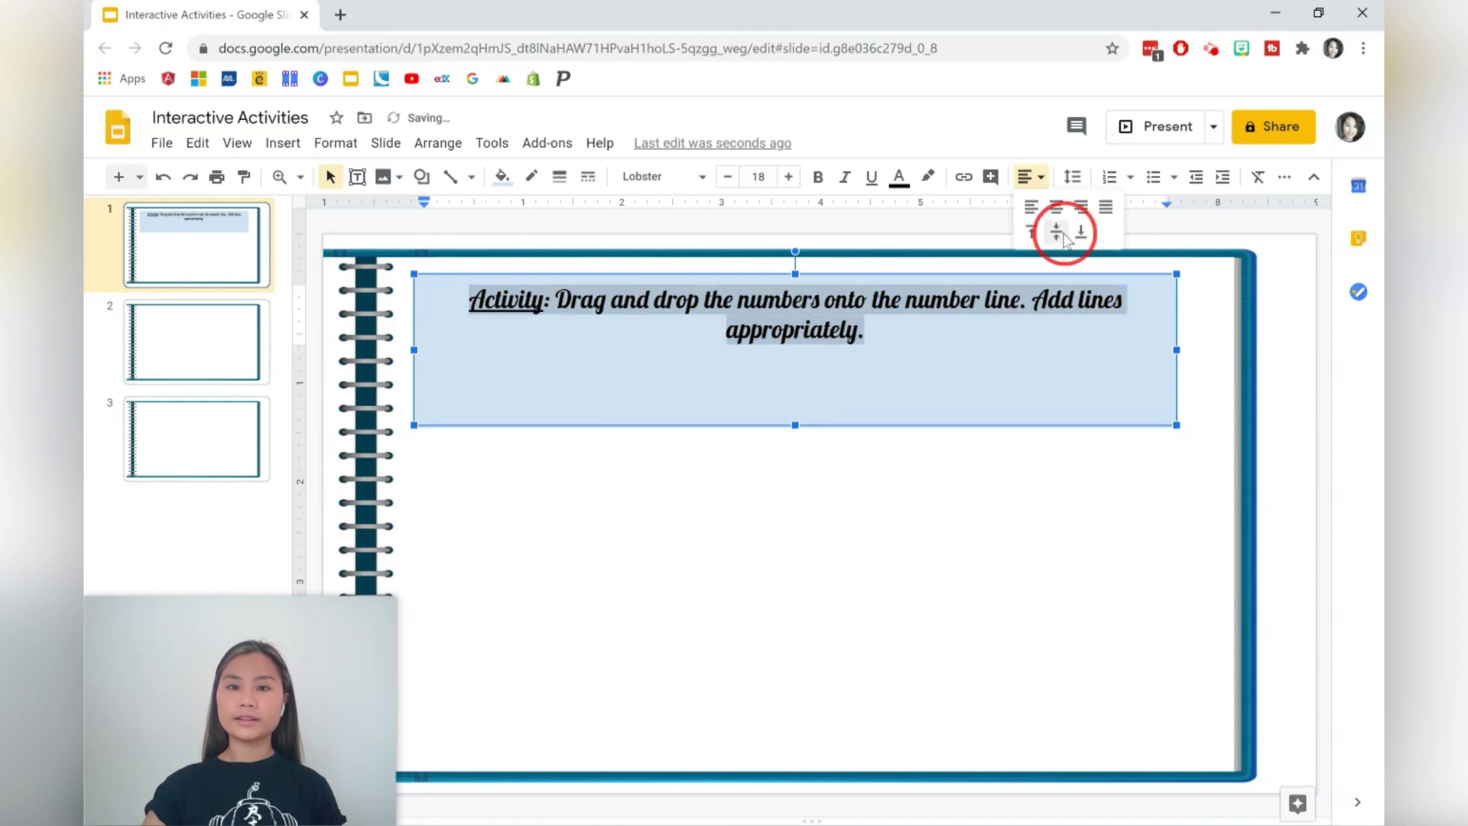
{"action": "left_click", "coordinate": [1069, 233]}
{"action": "left_click", "coordinate": [1118, 384]}
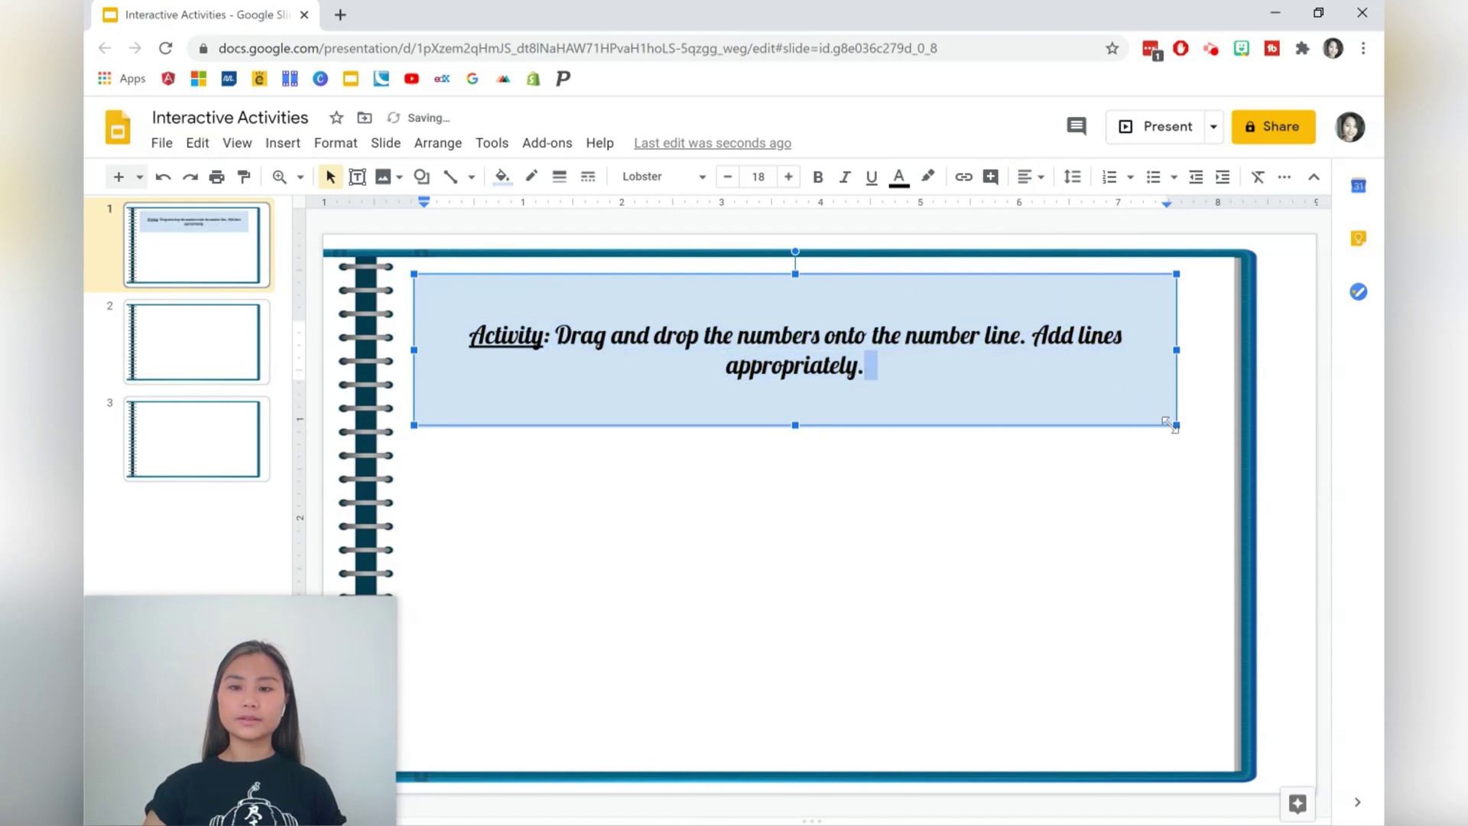
{"action": "left_click_drag", "start_coordinate": [1166, 421], "coordinate": [961, 357]}
{"action": "left_click", "coordinate": [1054, 377]}
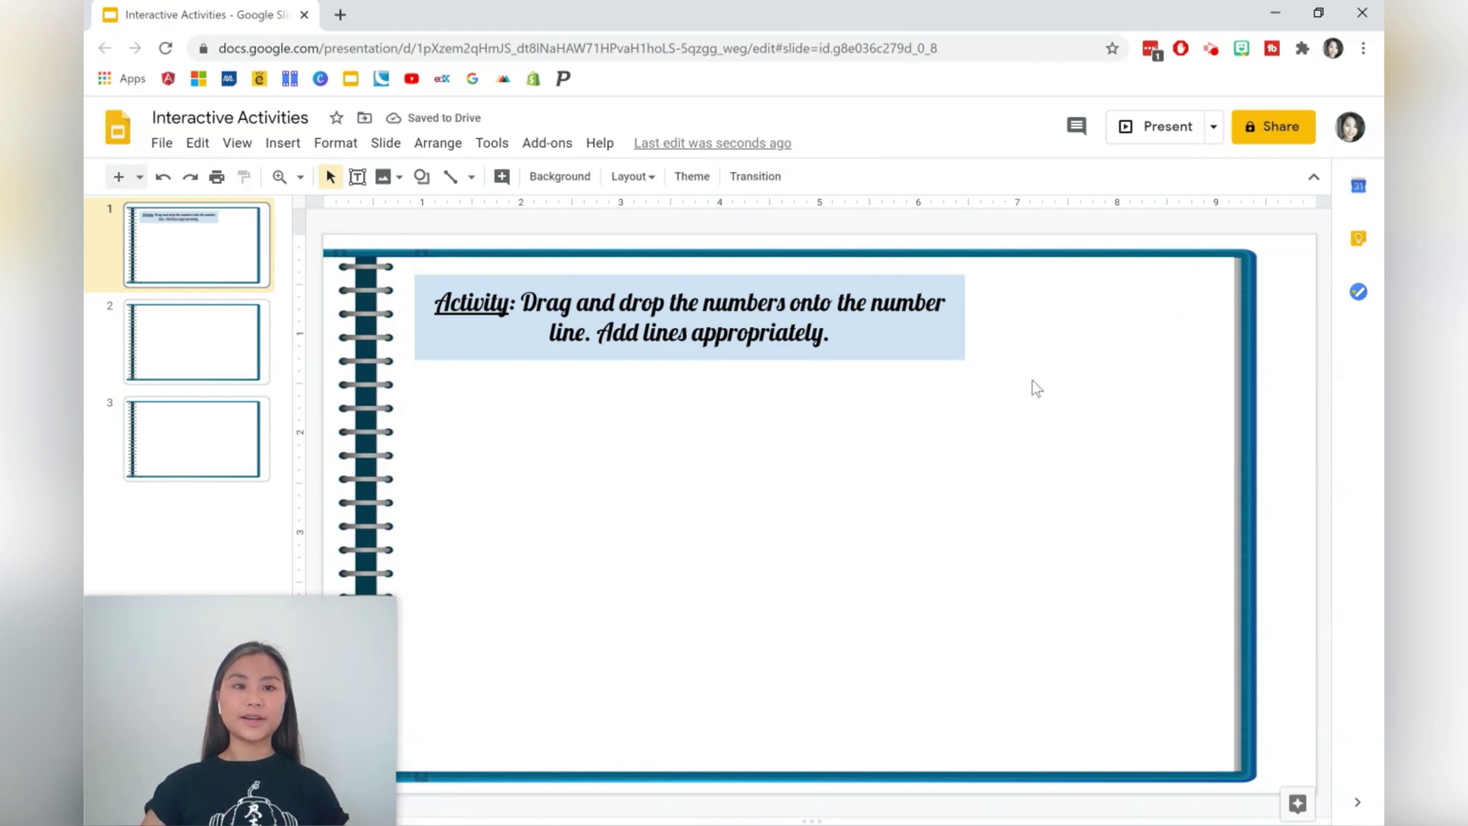
Insert a −4 to 4 number line image found by searching 'numberline'
{"action": "left_click", "coordinate": [300, 144]}
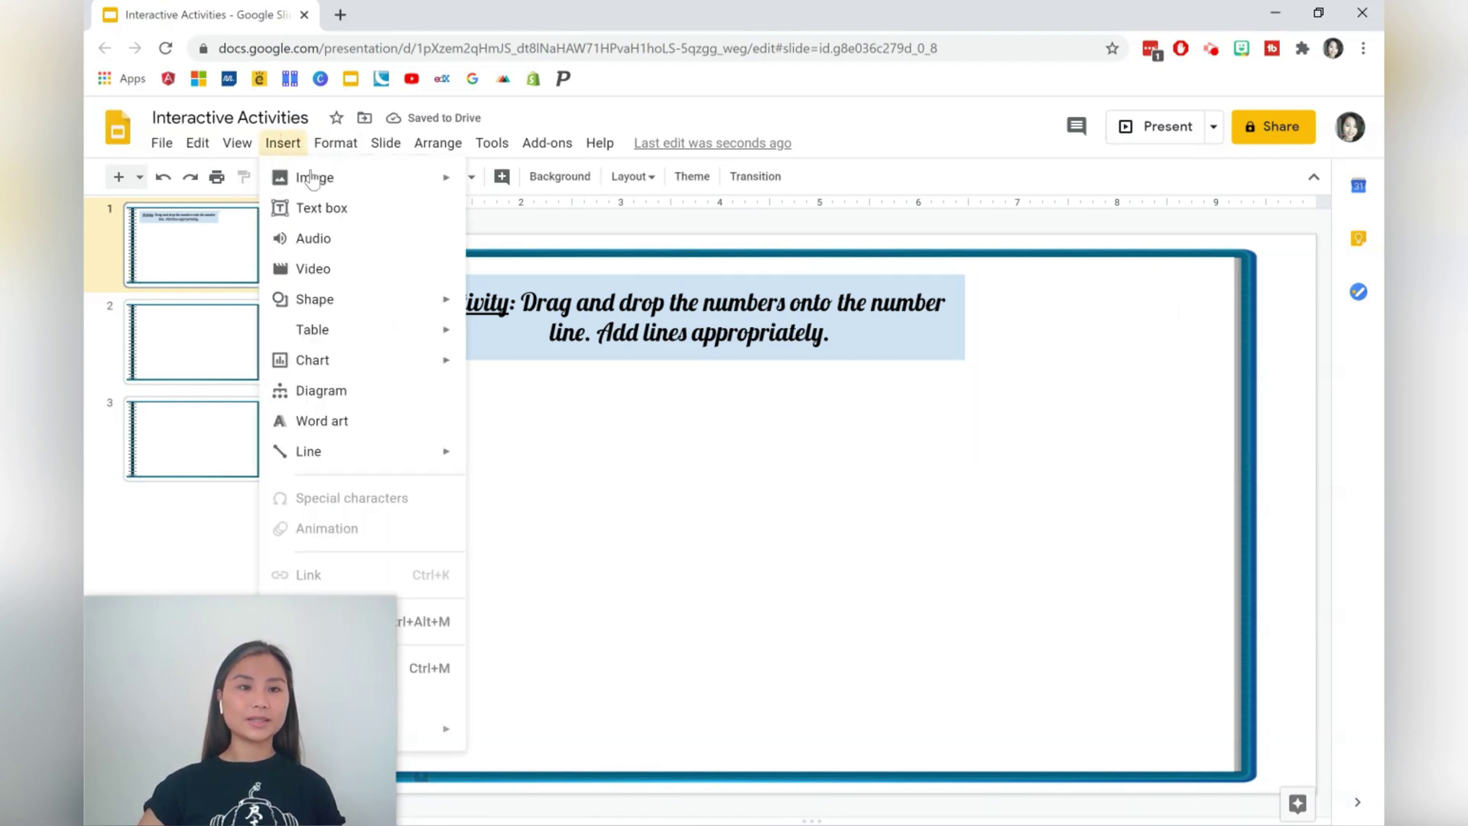
{"action": "mouse_move", "coordinate": [312, 179]}
{"action": "left_click", "coordinate": [545, 214]}
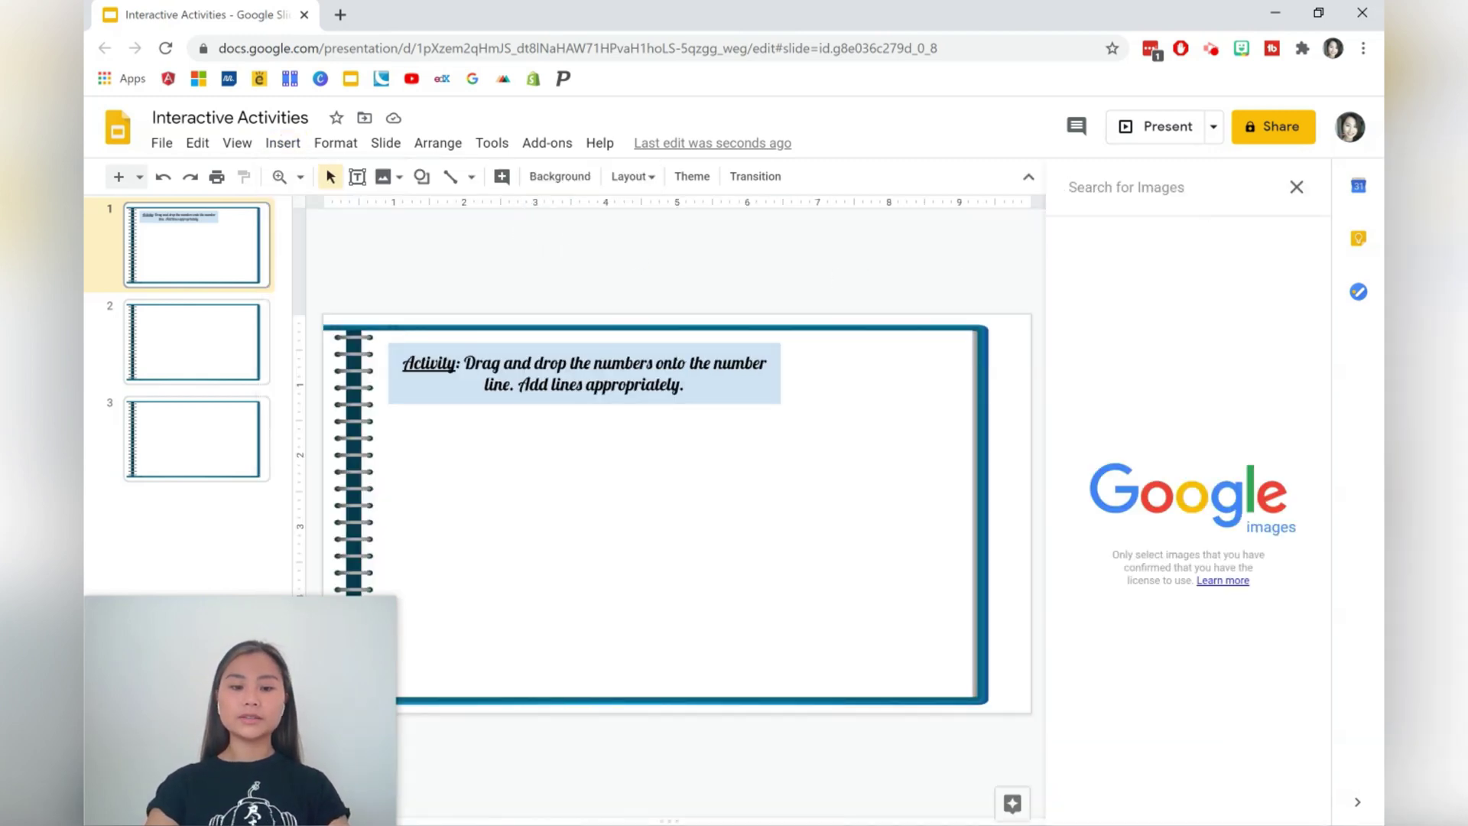
{"action": "type", "text": "numberline"}
{"action": "key", "text": "Return"}
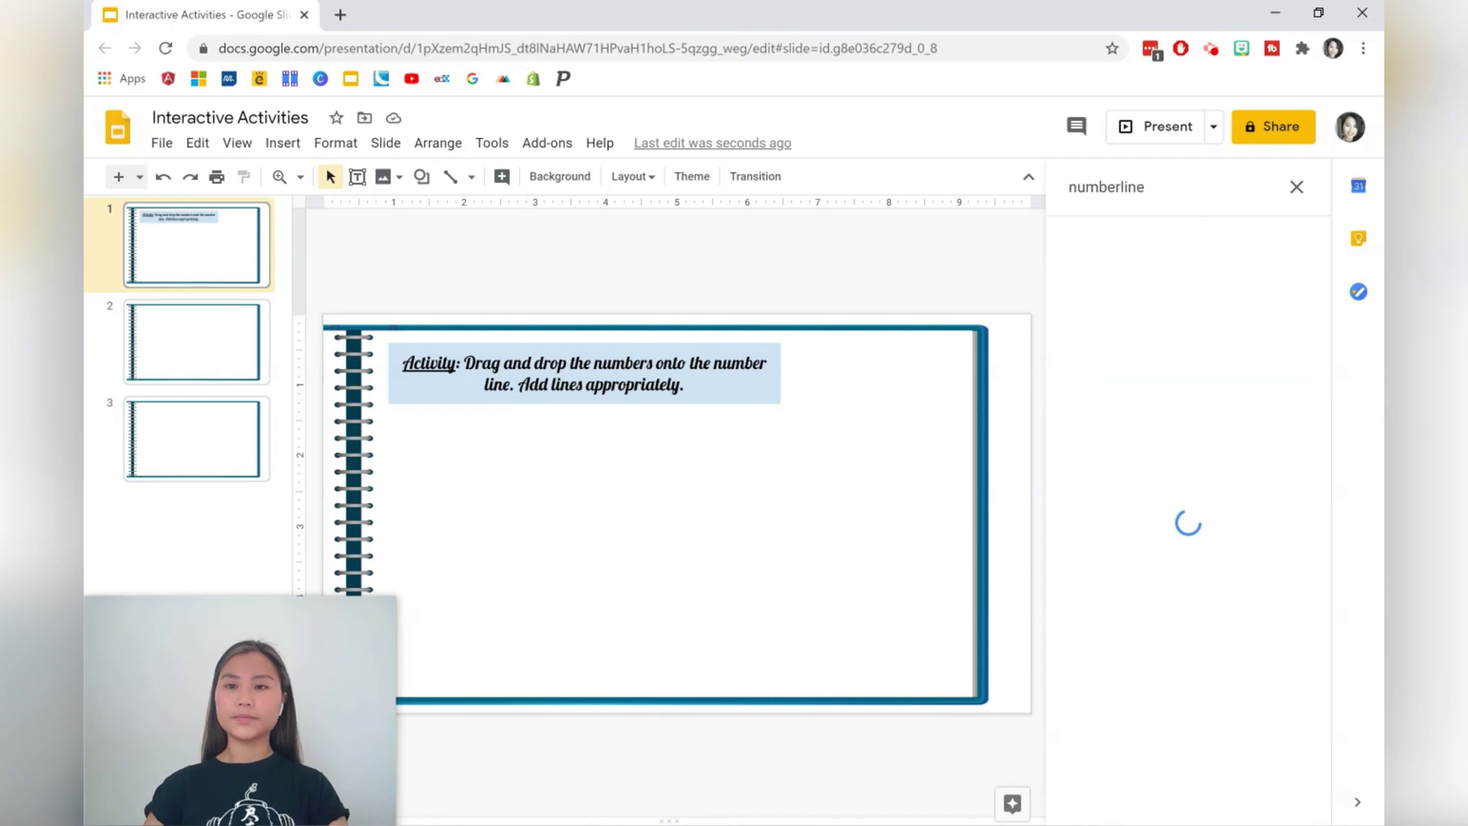
{"action": "scroll", "coordinate": [1232, 343], "scroll_direction": "down", "scroll_amount": 6}
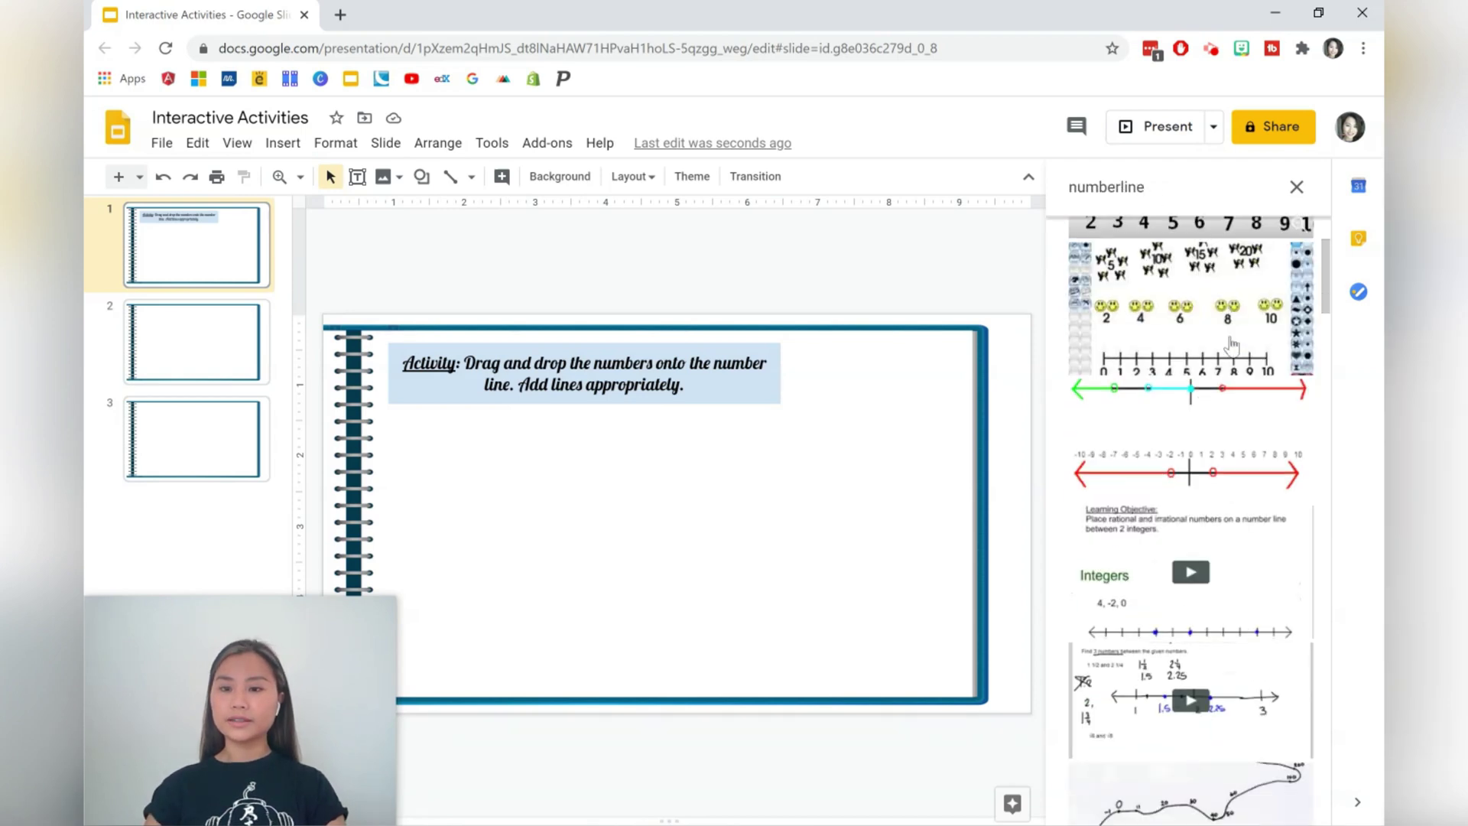
{"action": "scroll", "coordinate": [1231, 351], "scroll_direction": "down", "scroll_amount": 5}
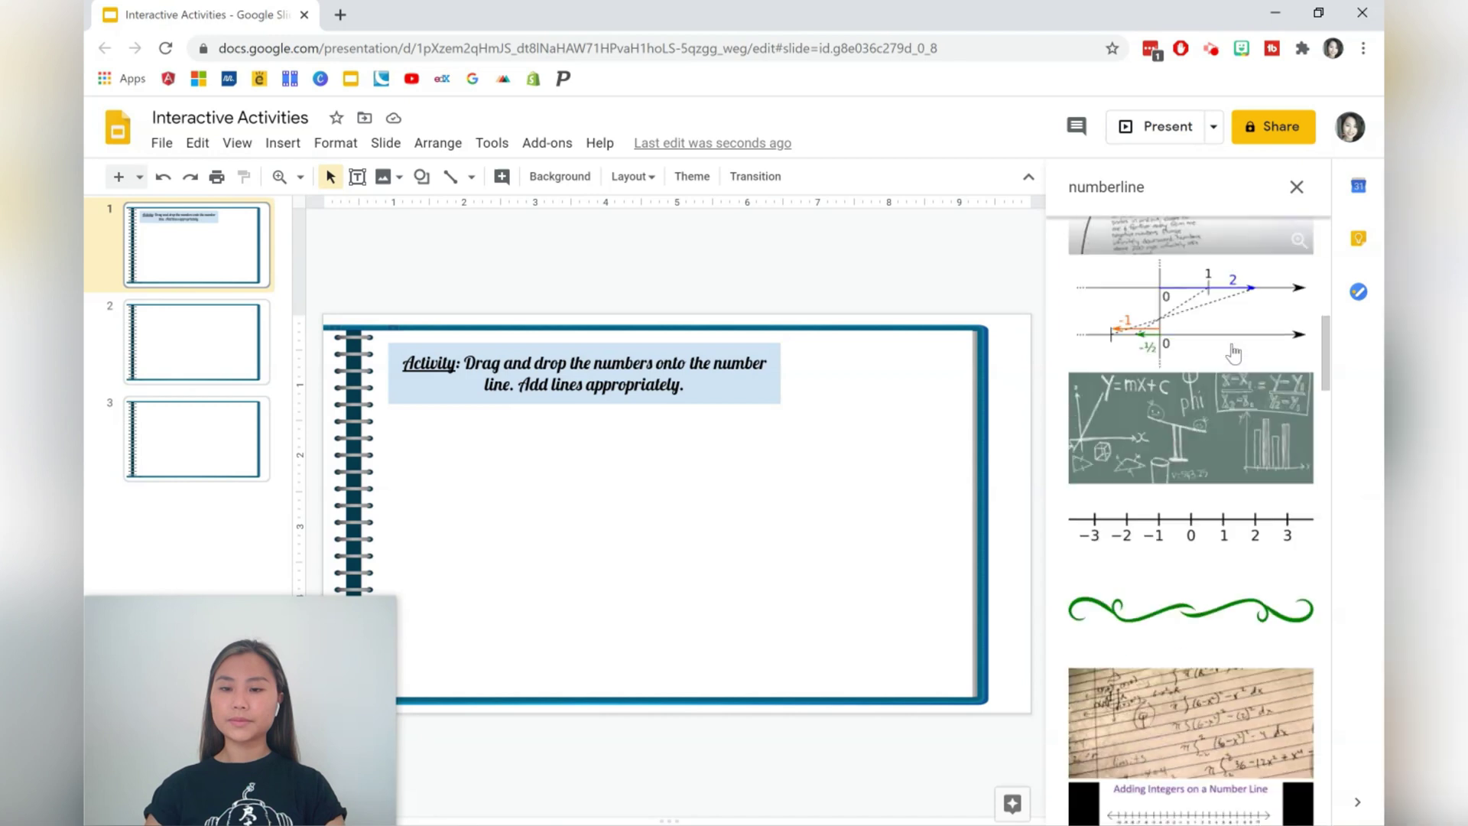
{"action": "left_click", "coordinate": [1198, 505]}
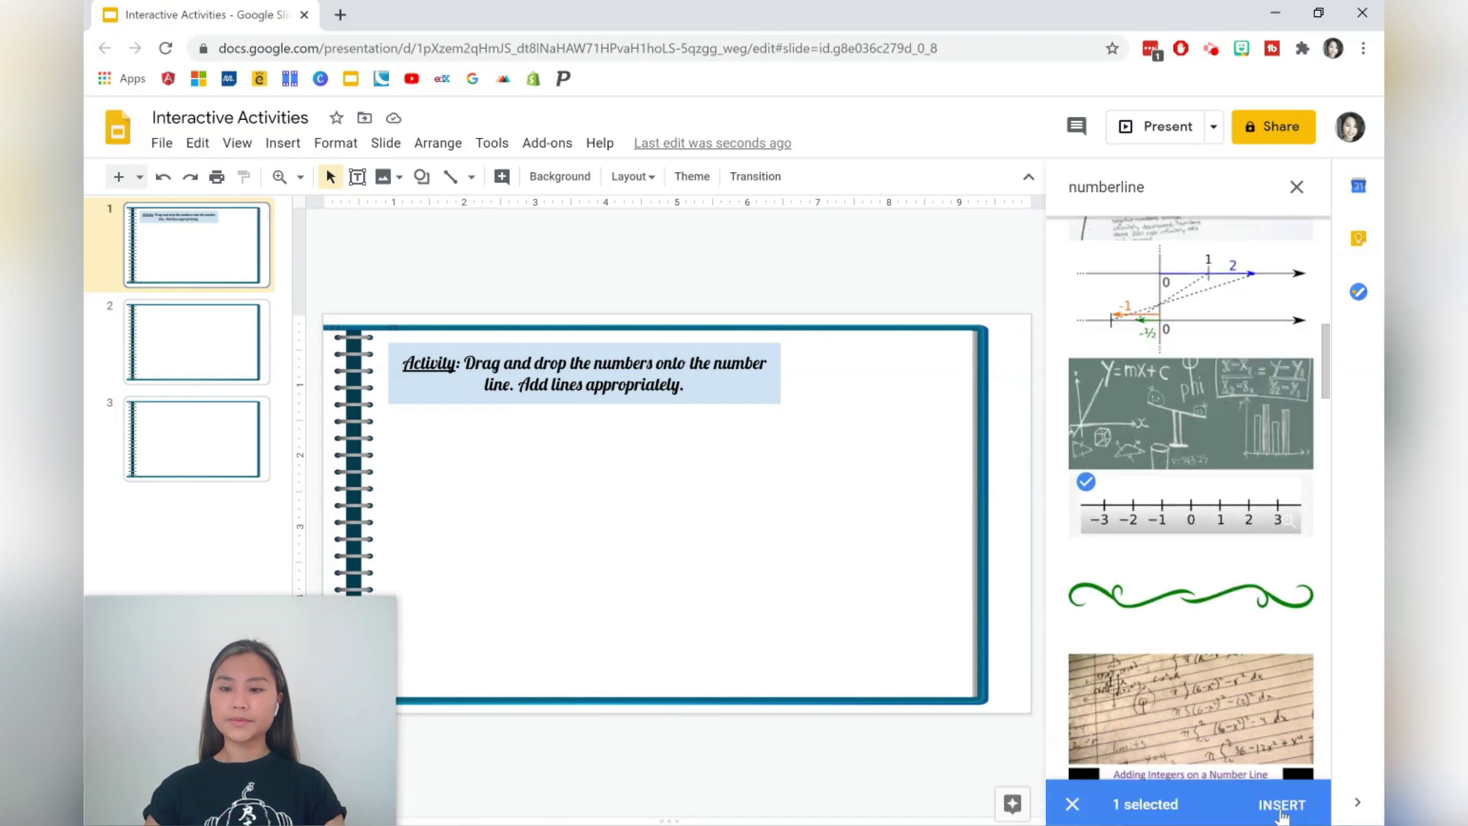
{"action": "left_click", "coordinate": [1284, 800]}
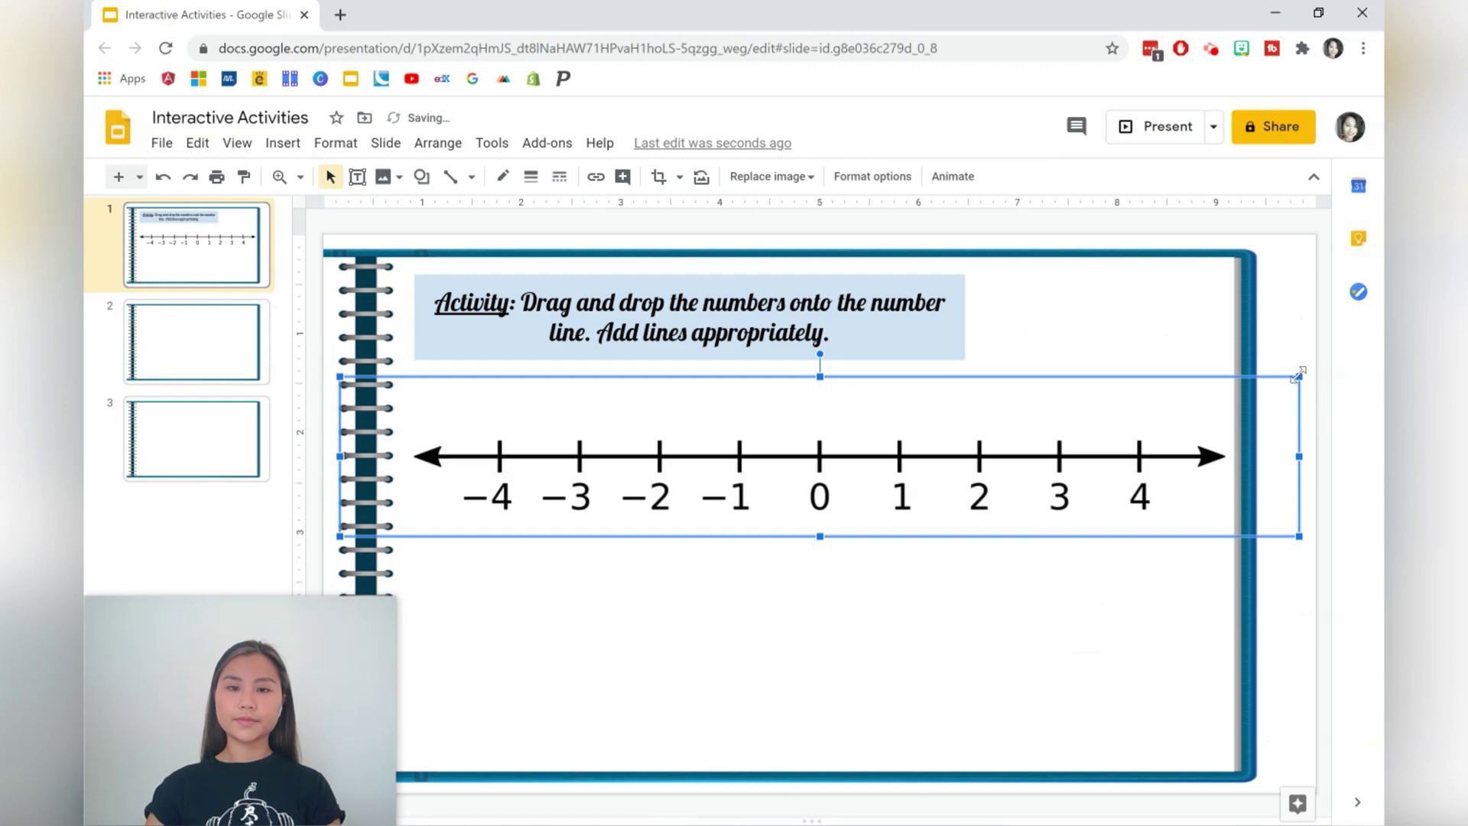
Position the number line beneath the instruction box
{"action": "left_click_drag", "start_coordinate": [1009, 481], "coordinate": [981, 509]}
{"action": "left_click", "coordinate": [1055, 663]}
{"action": "left_click", "coordinate": [1026, 616]}
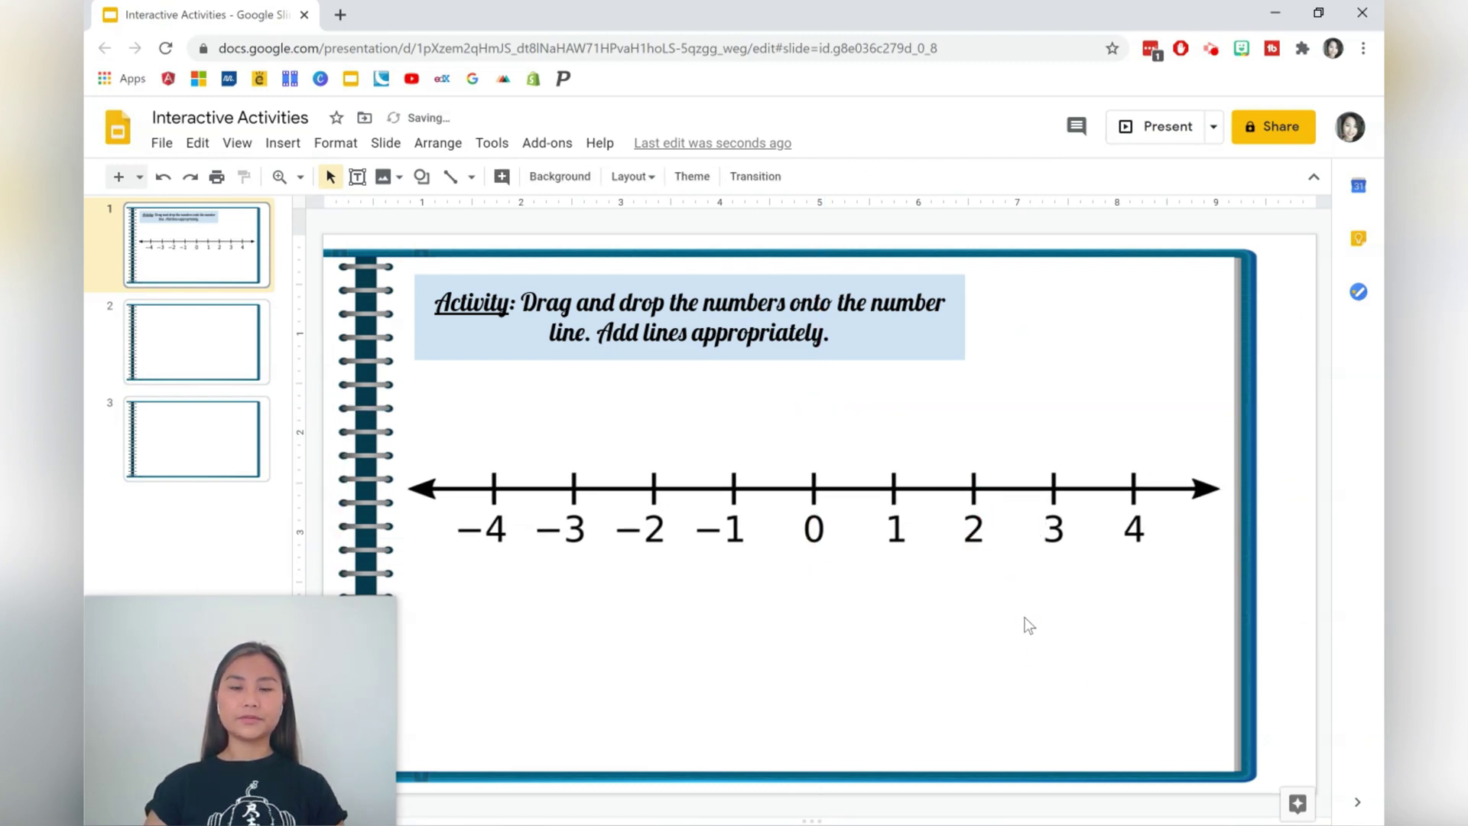
Add a text box reading -0.5 below the number line, centred horizontally and vertically
{"action": "left_click", "coordinate": [357, 177]}
{"action": "left_click_drag", "start_coordinate": [619, 625], "coordinate": [721, 701]}
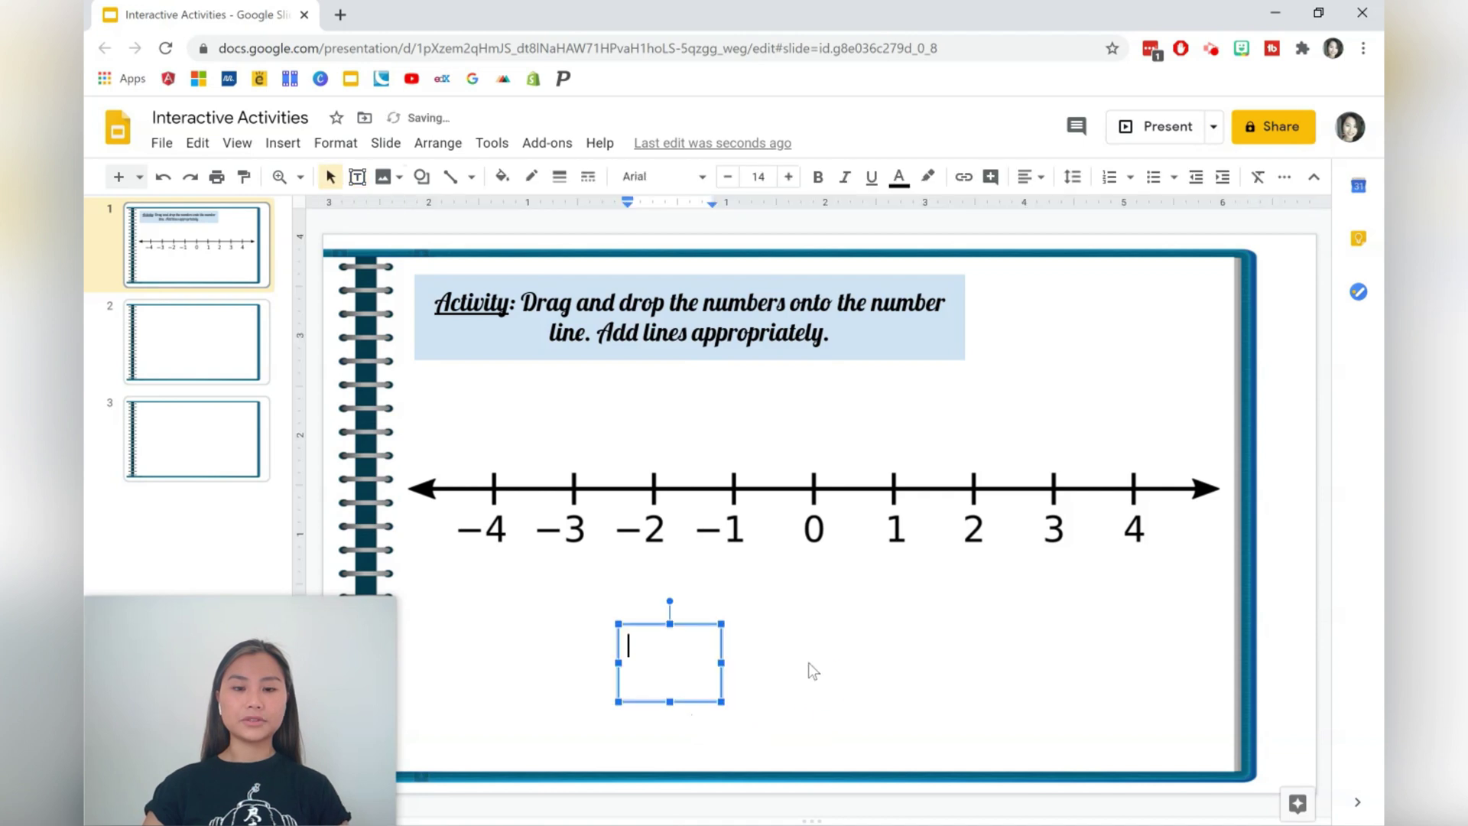
{"action": "type", "text": "-0.5"}
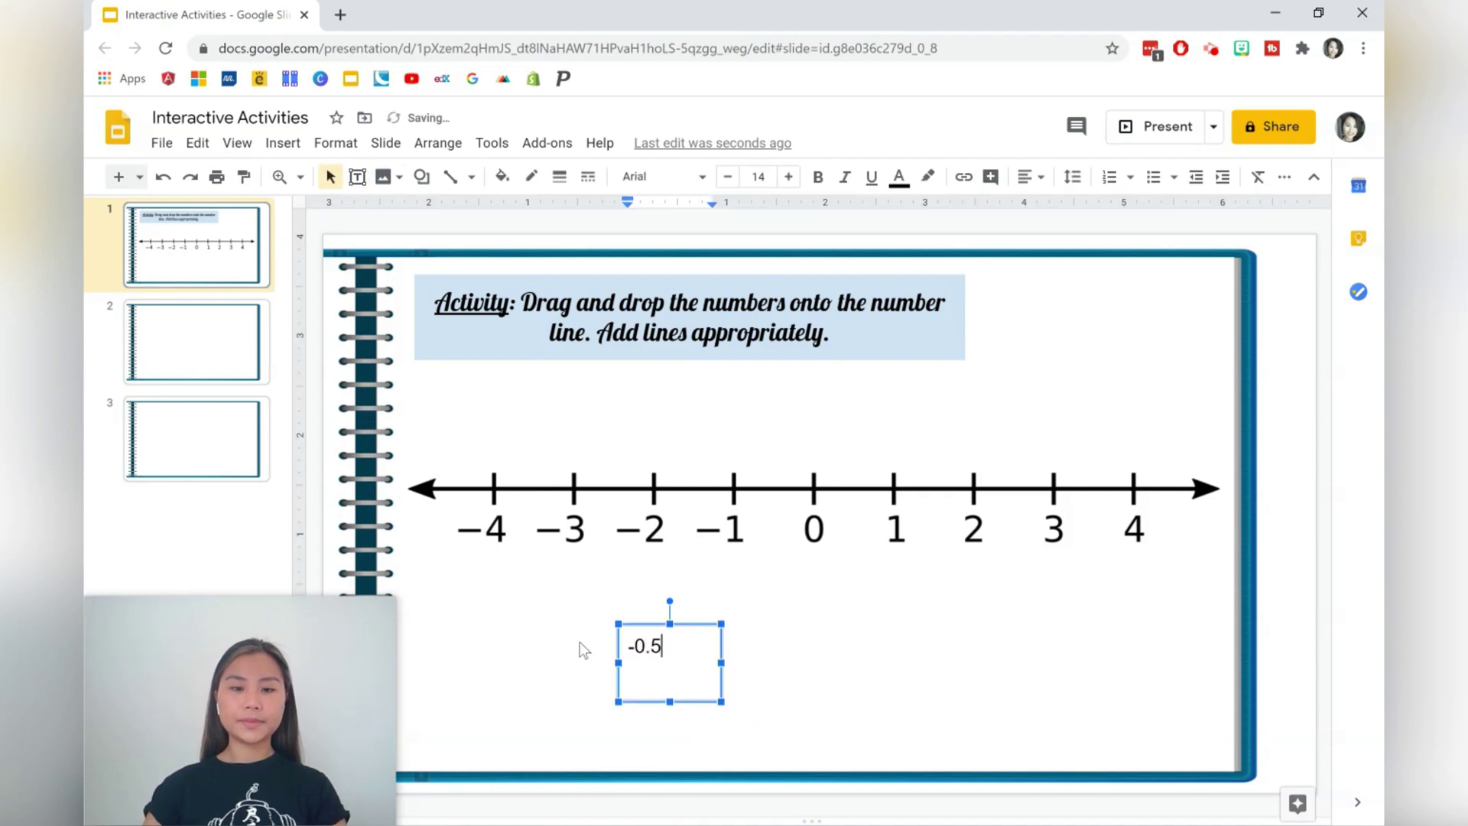
{"action": "left_click_drag", "start_coordinate": [677, 659], "coordinate": [620, 646]}
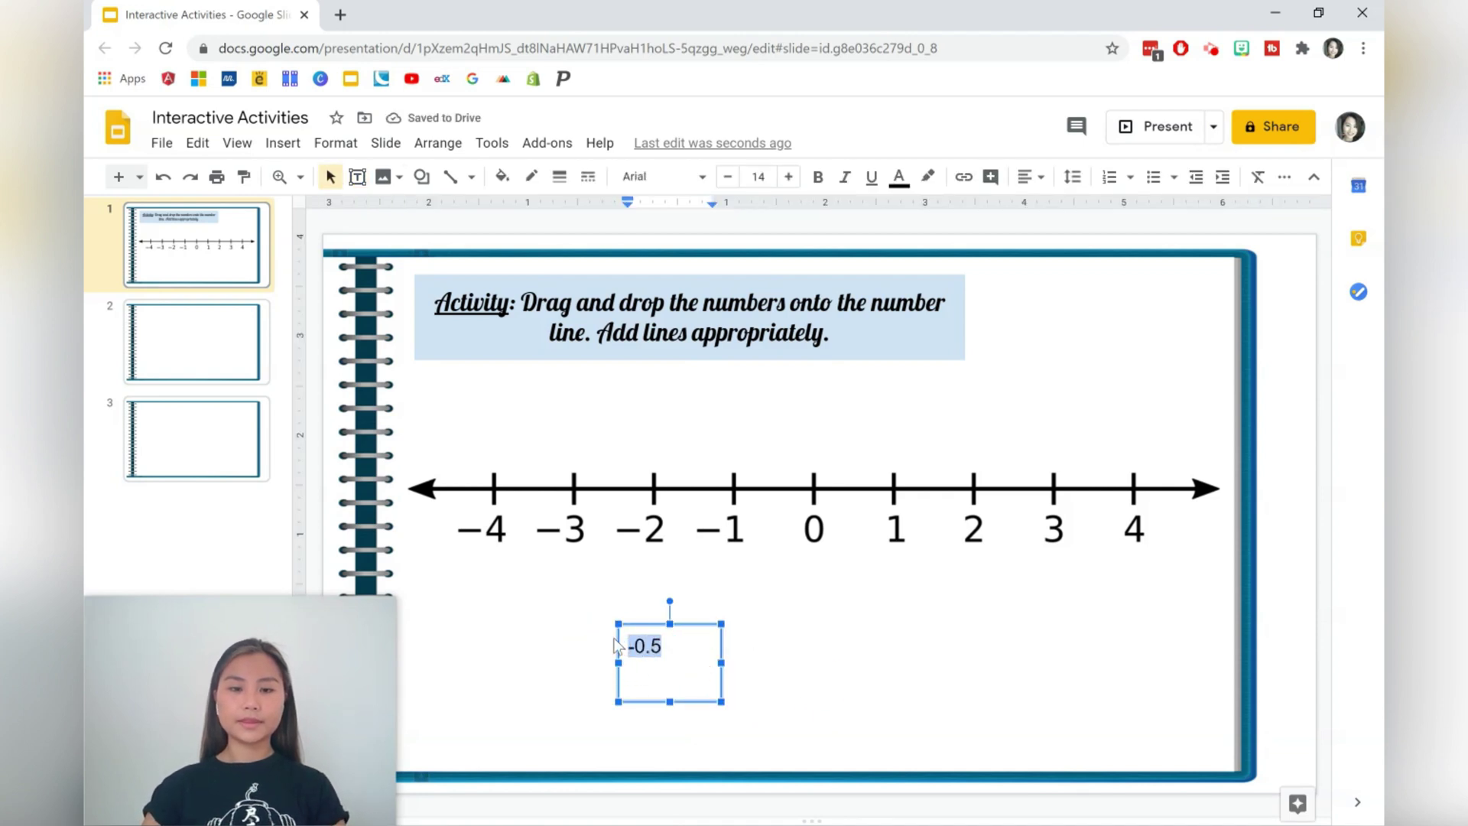
{"action": "left_click", "coordinate": [1039, 177]}
{"action": "left_click", "coordinate": [1052, 205]}
{"action": "left_click", "coordinate": [1040, 183]}
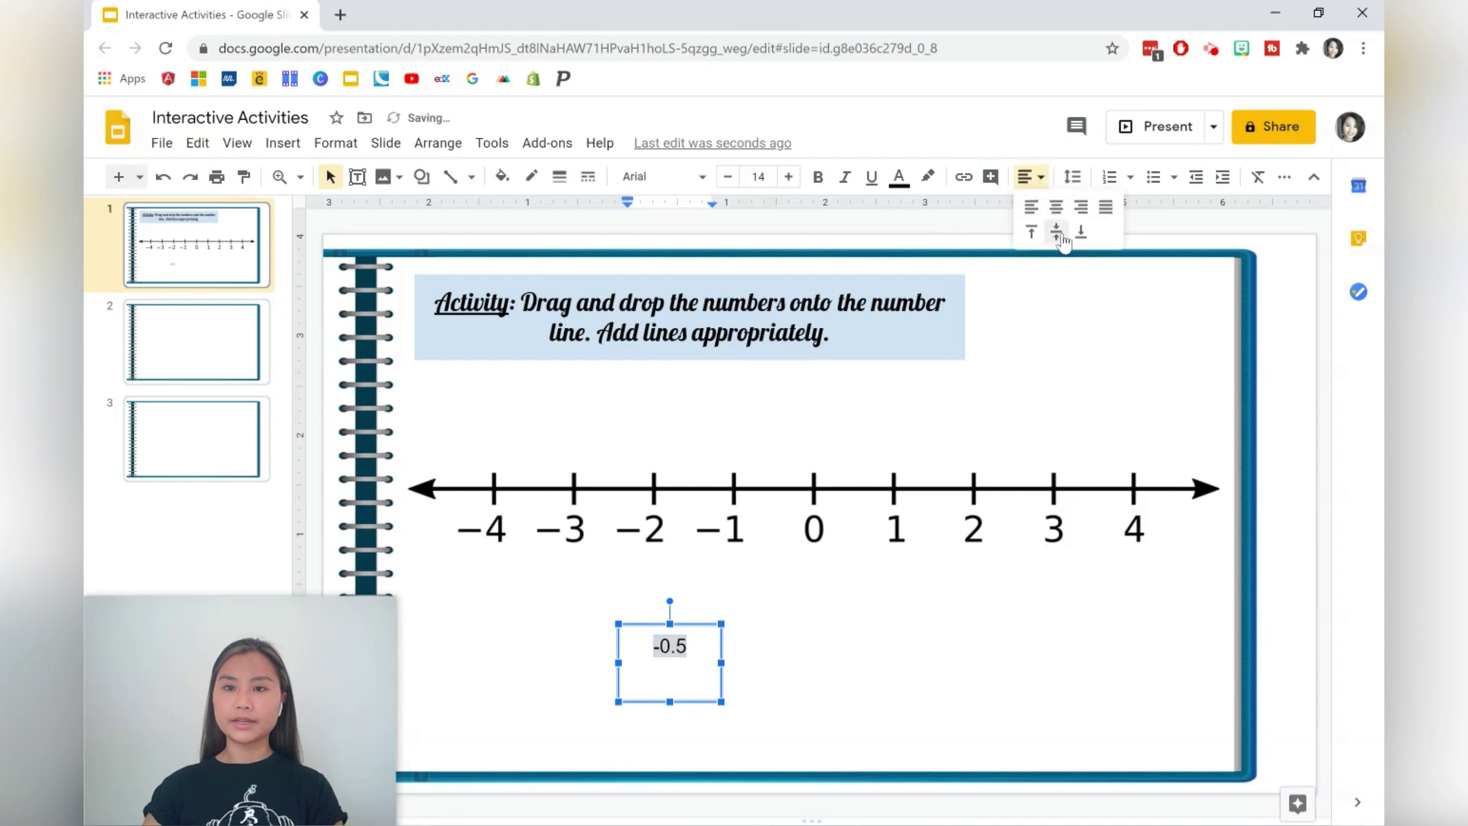
{"action": "left_click", "coordinate": [1058, 233]}
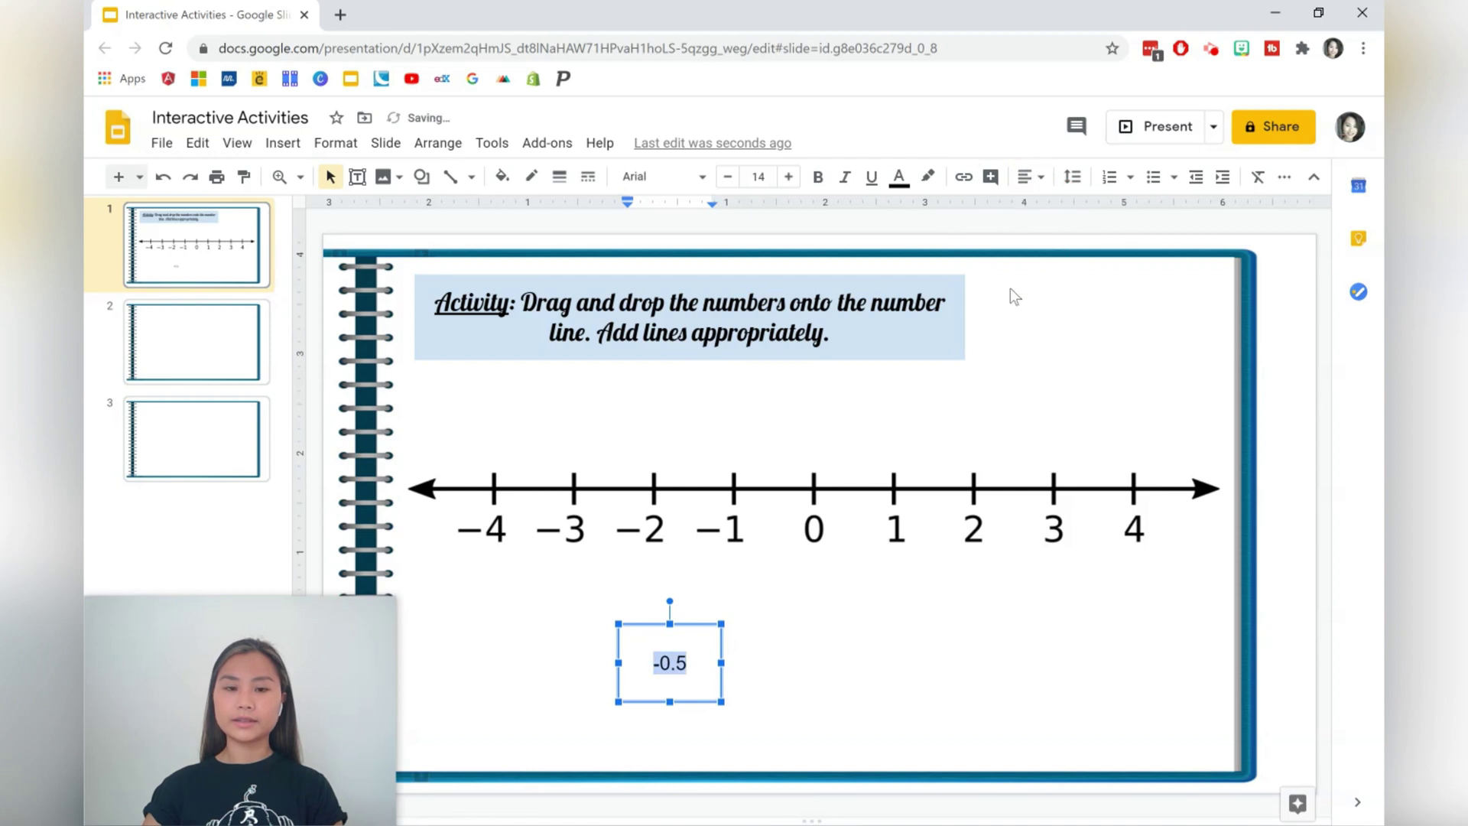
Give the -0.5 box a pale yellow fill and a black 2px border
{"action": "left_click", "coordinate": [502, 177]}
{"action": "left_click", "coordinate": [581, 329]}
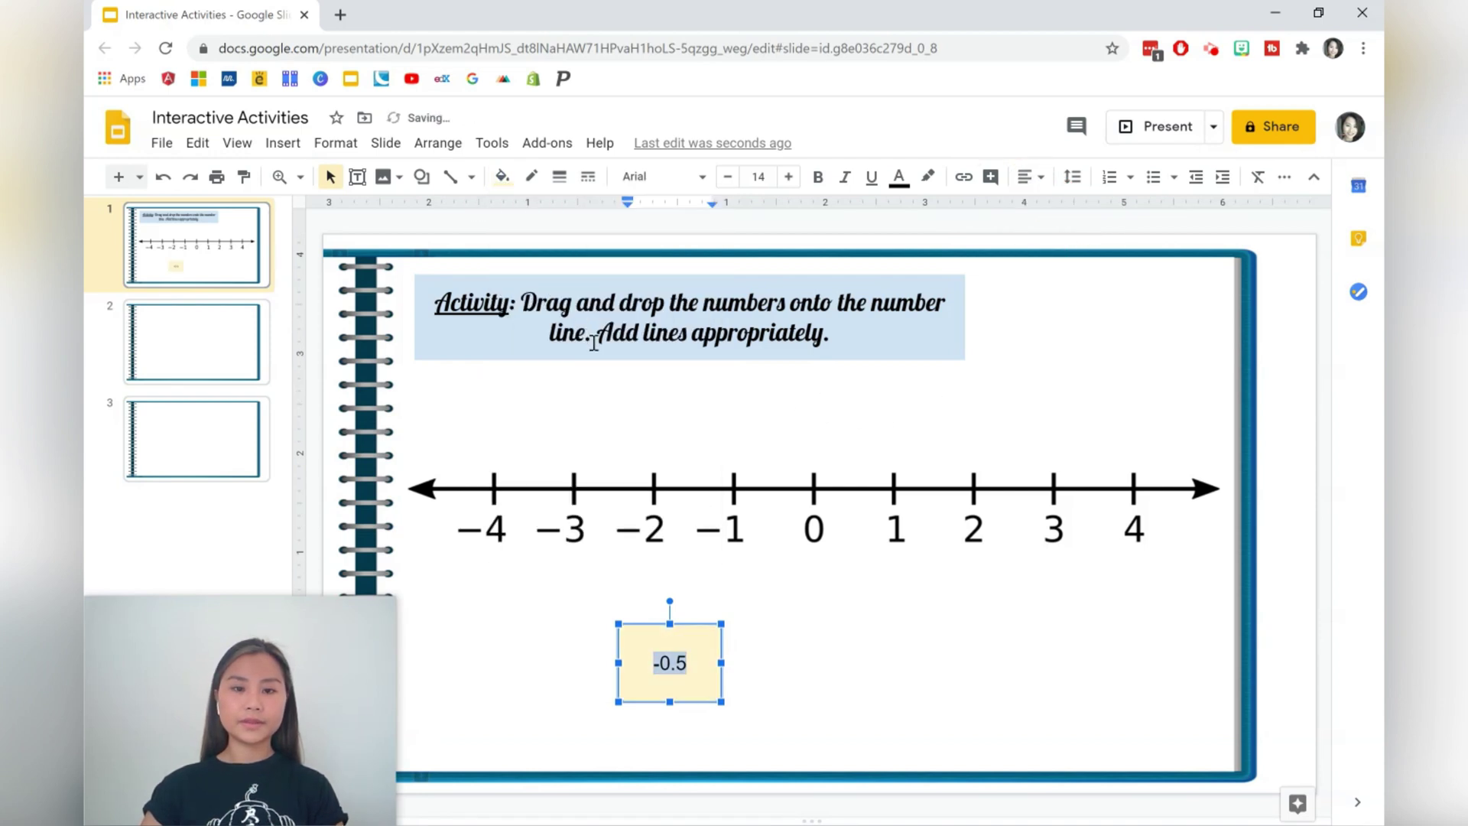
{"action": "left_click", "coordinate": [532, 177]}
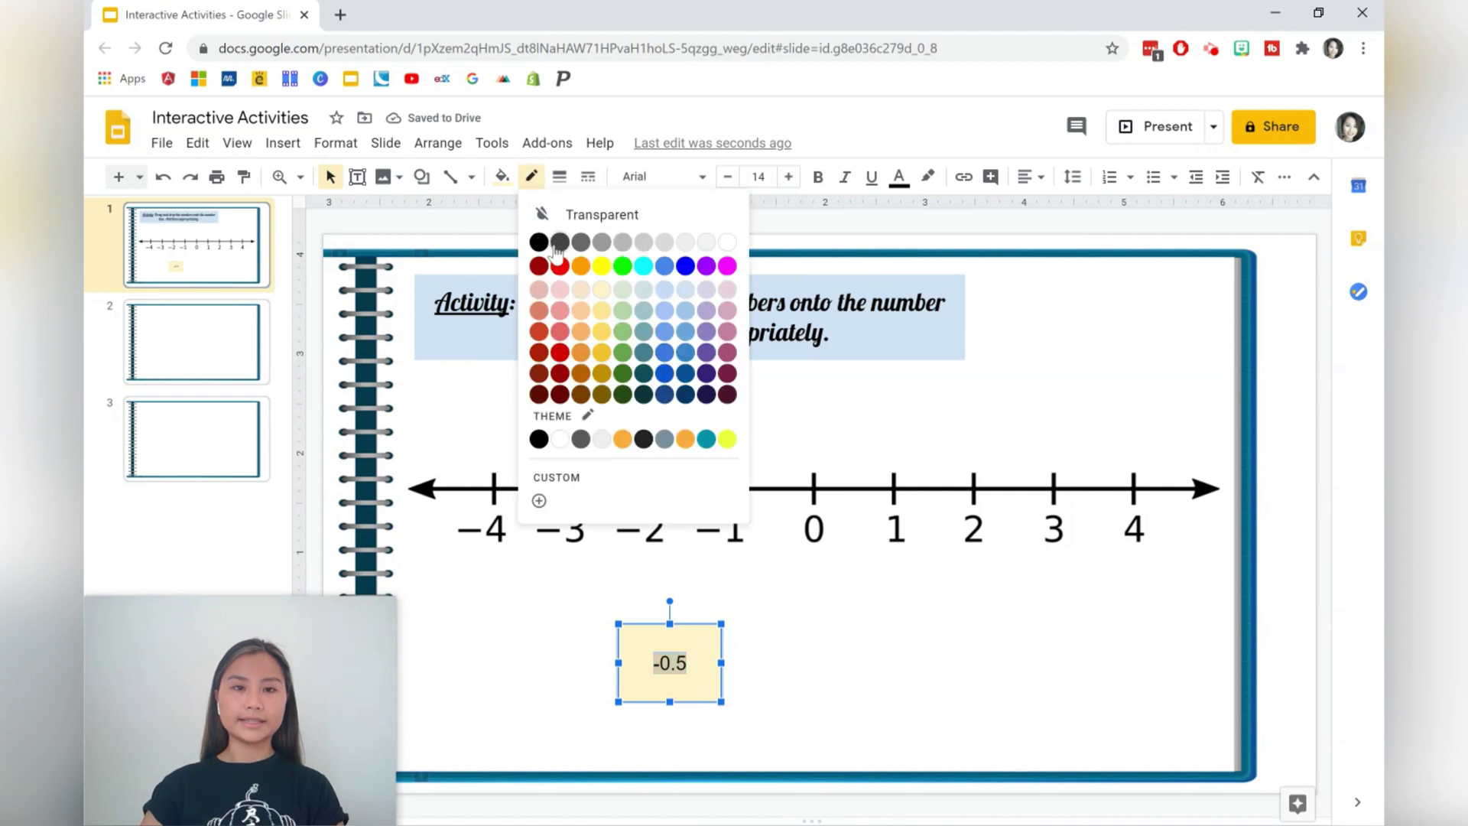
{"action": "left_click", "coordinate": [539, 242]}
{"action": "left_click", "coordinate": [559, 177]}
{"action": "left_click", "coordinate": [594, 242]}
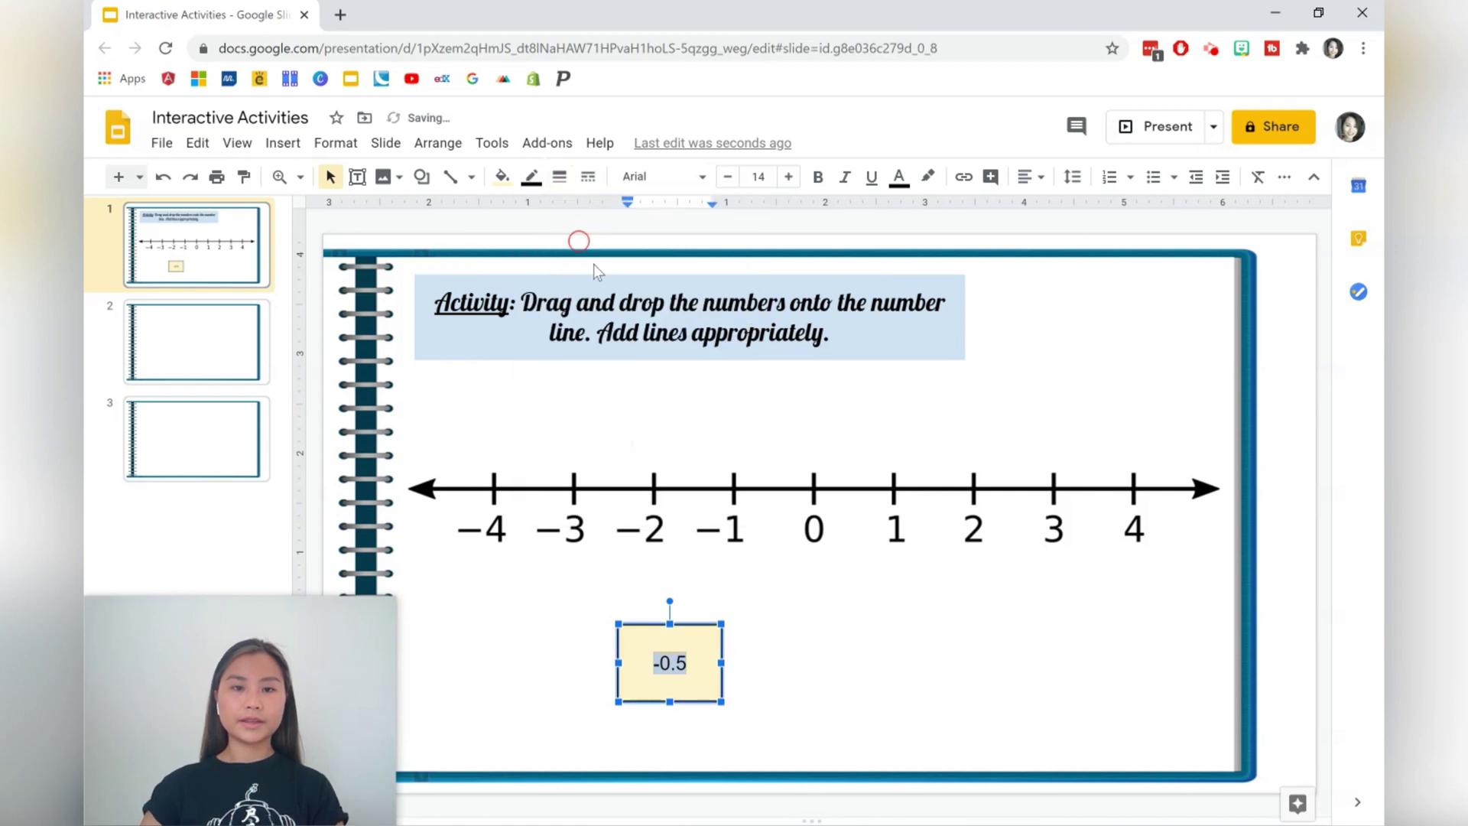
Shrink the -0.5 box and change its fill to light orange
{"action": "left_click", "coordinate": [721, 632]}
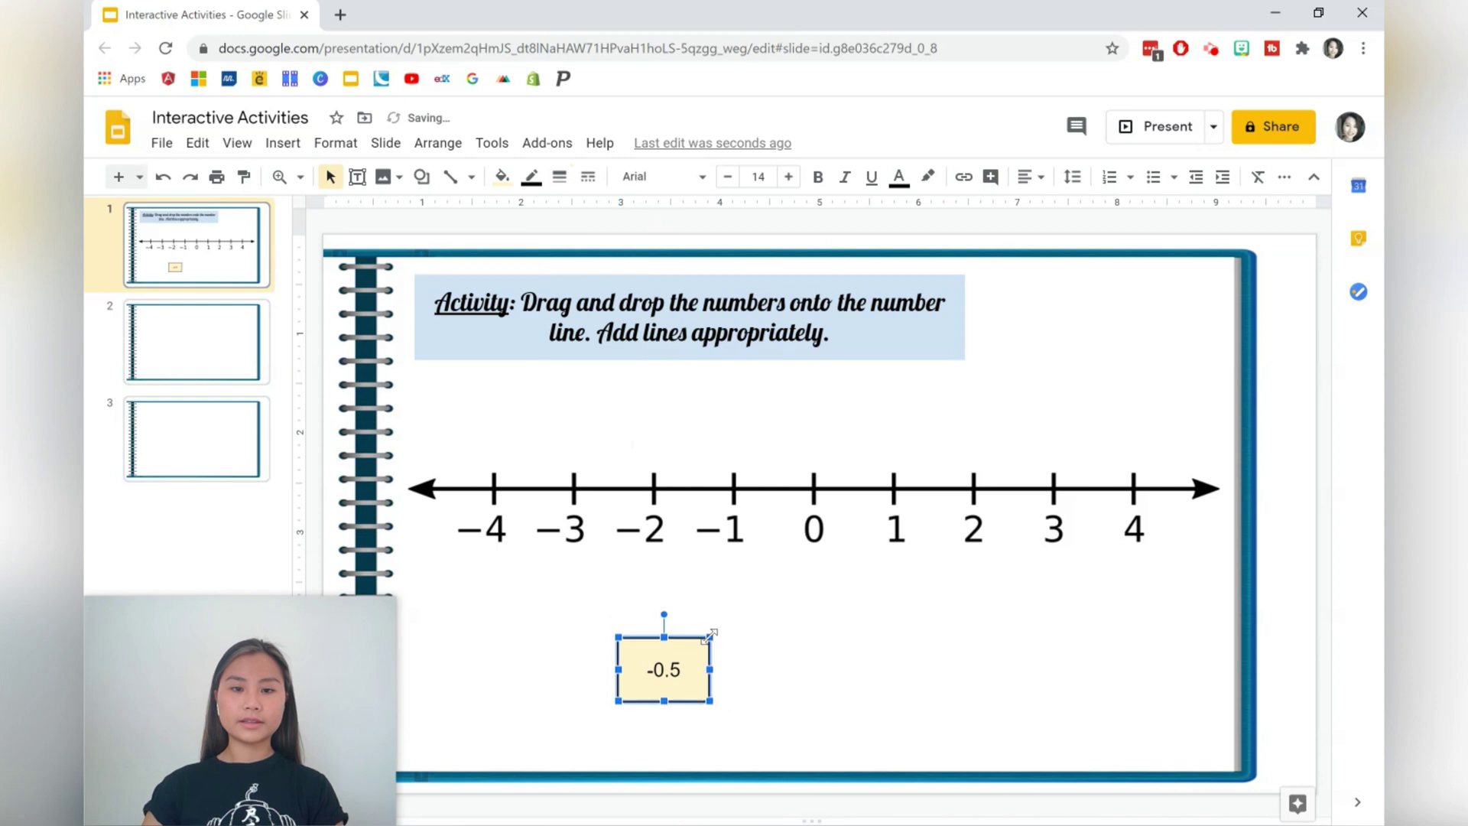
{"action": "left_click_drag", "start_coordinate": [721, 625], "coordinate": [680, 653]}
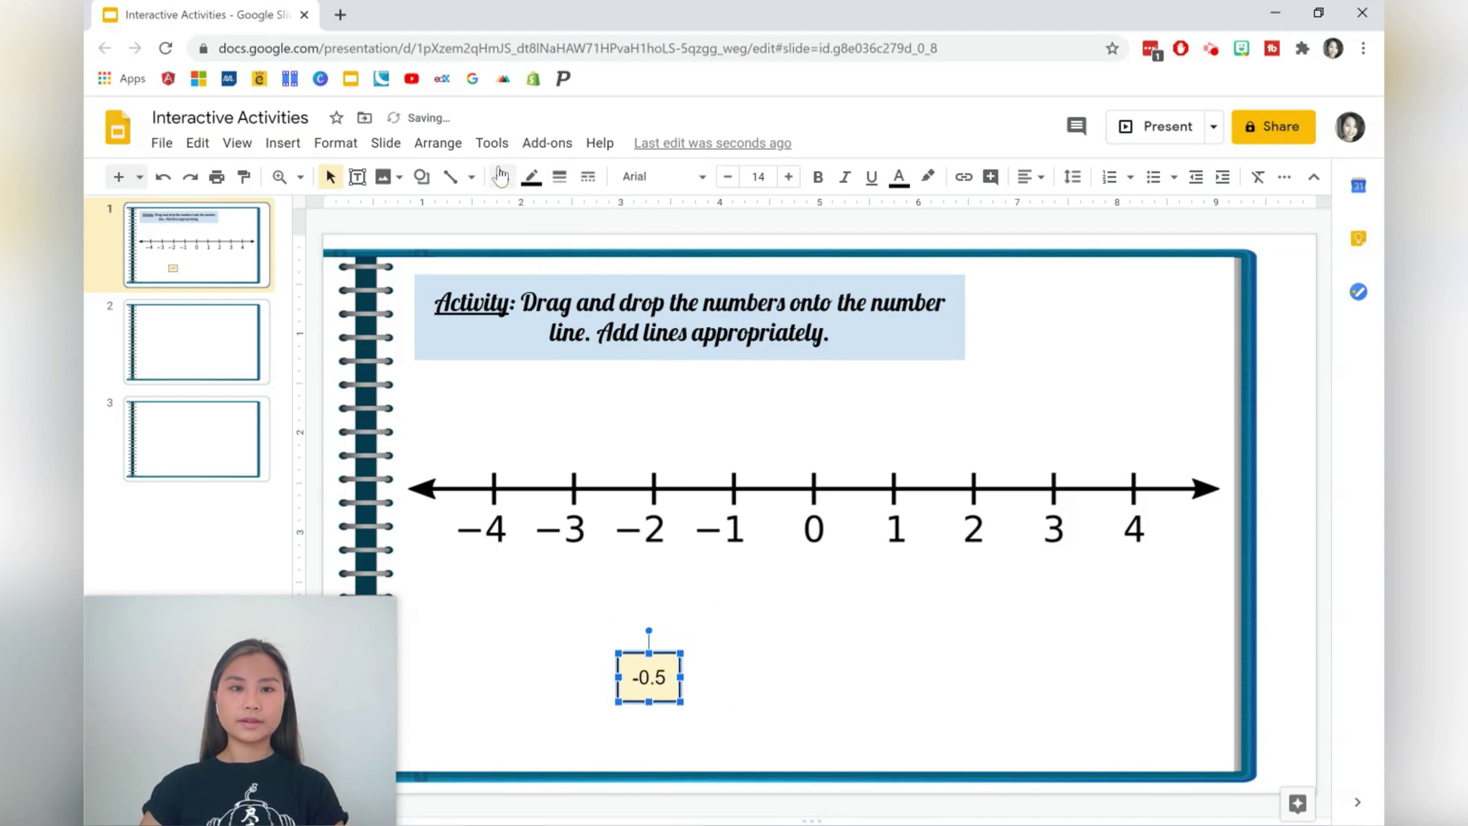
{"action": "left_click", "coordinate": [503, 177]}
{"action": "left_click", "coordinate": [553, 333]}
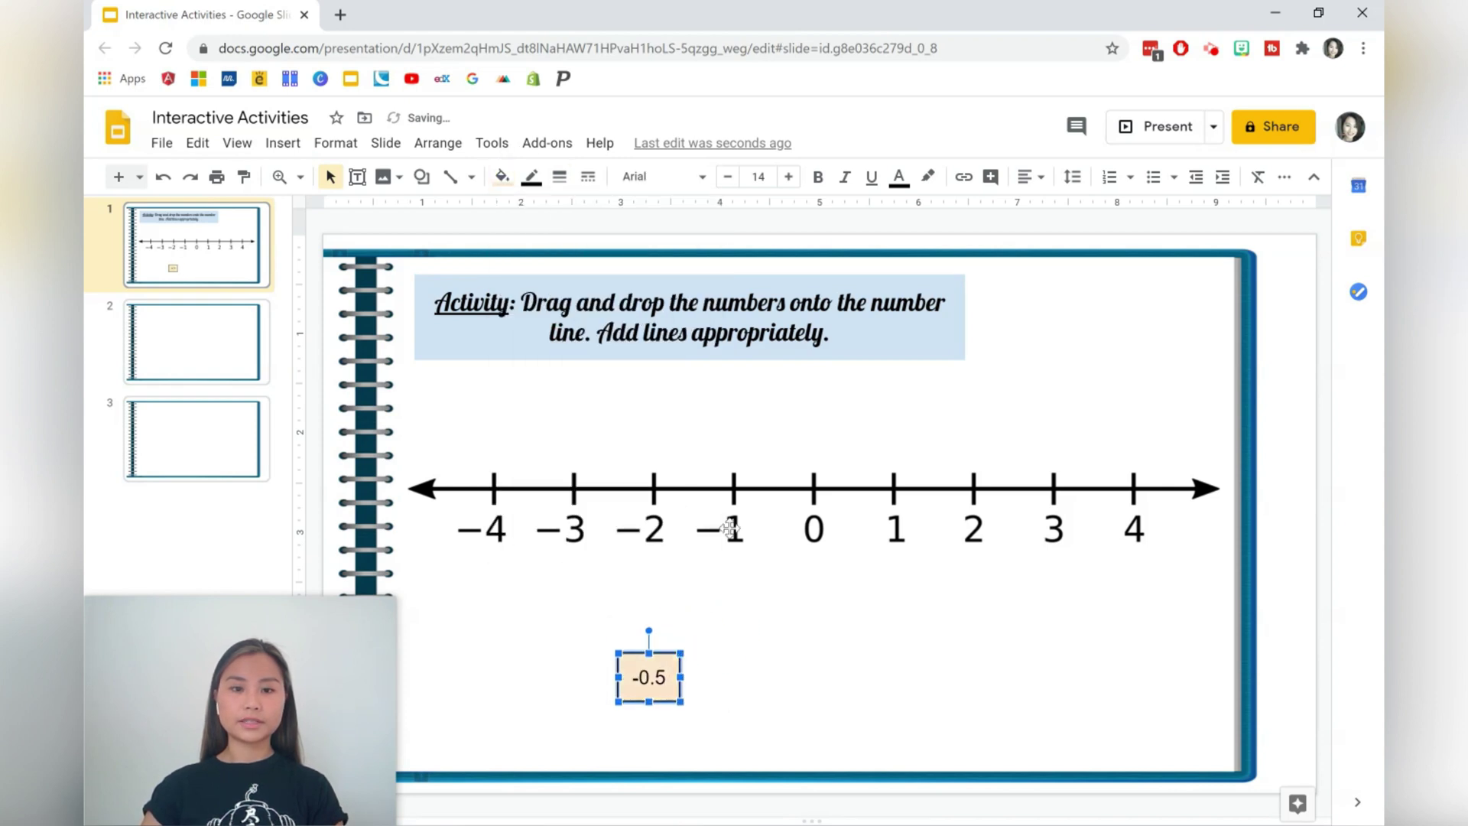
{"action": "left_click", "coordinate": [760, 655]}
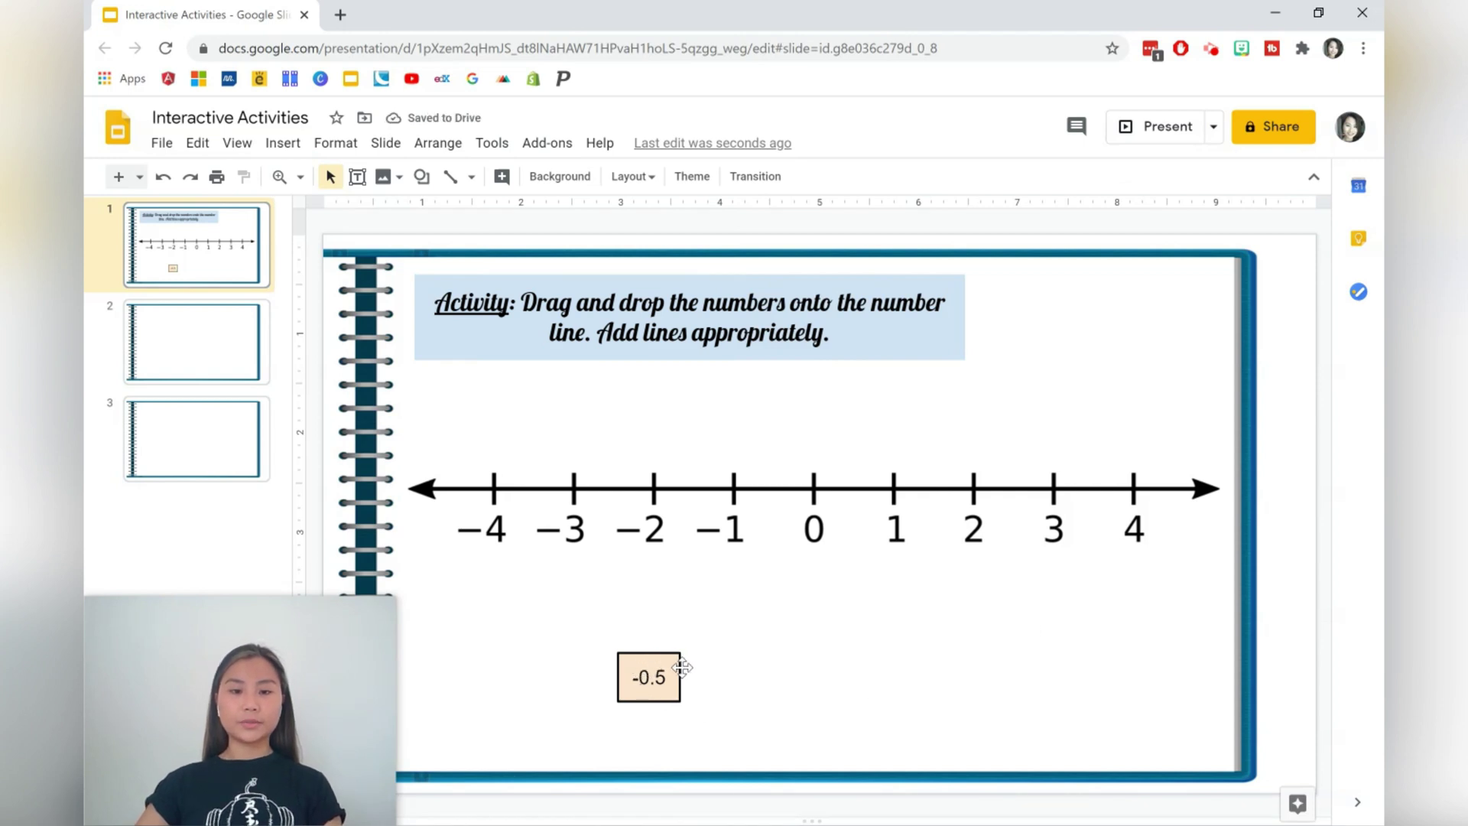
{"action": "left_click", "coordinate": [680, 672]}
Add a drop shadow with blur 17 to the -0.5 box
{"action": "left_click", "coordinate": [336, 143]}
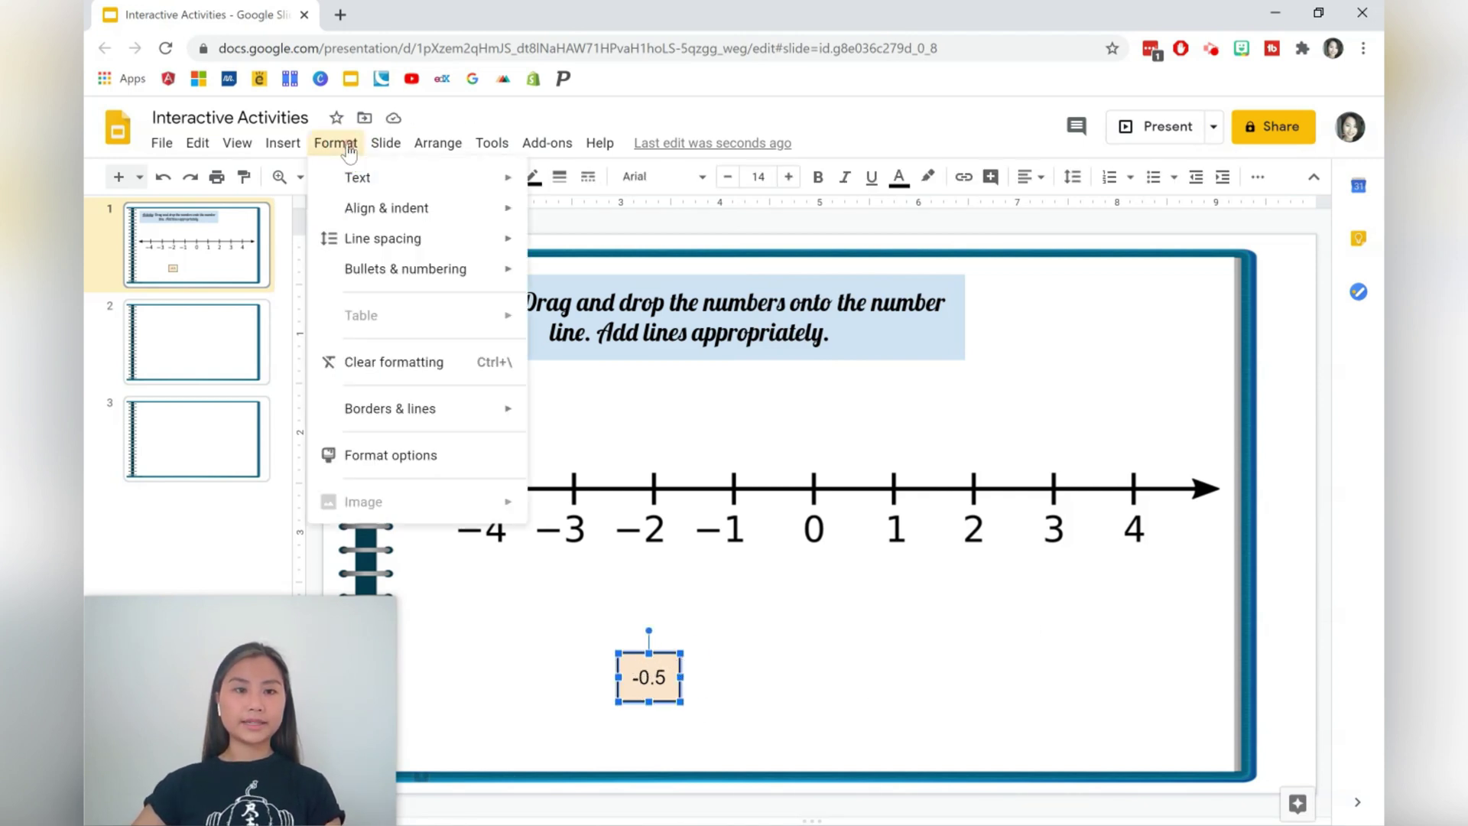
{"action": "left_click", "coordinate": [412, 457]}
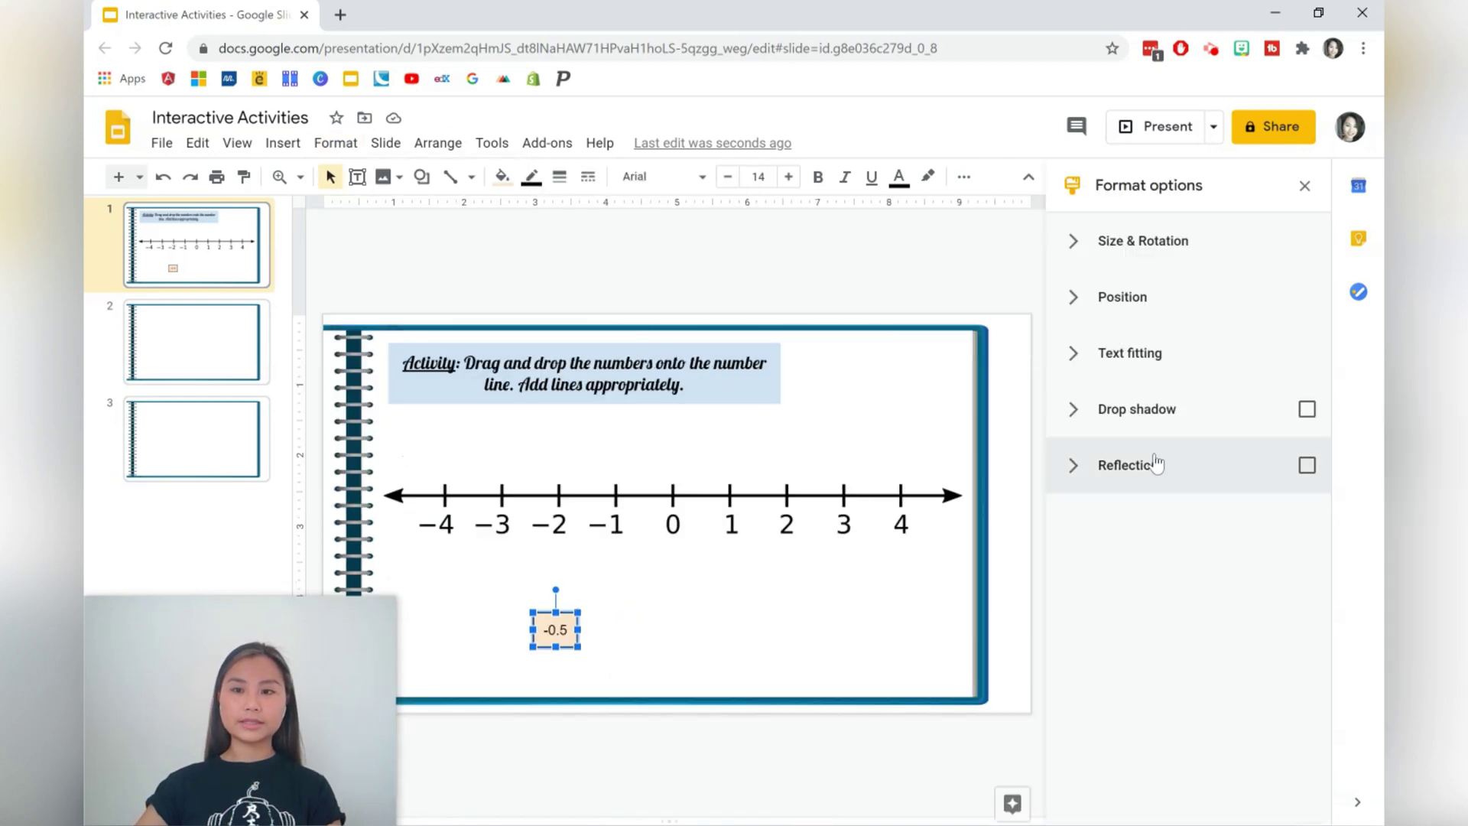
{"action": "left_click", "coordinate": [1174, 428]}
{"action": "left_click_drag", "start_coordinate": [1077, 649], "coordinate": [1110, 650]}
{"action": "key", "text": "Escape"}
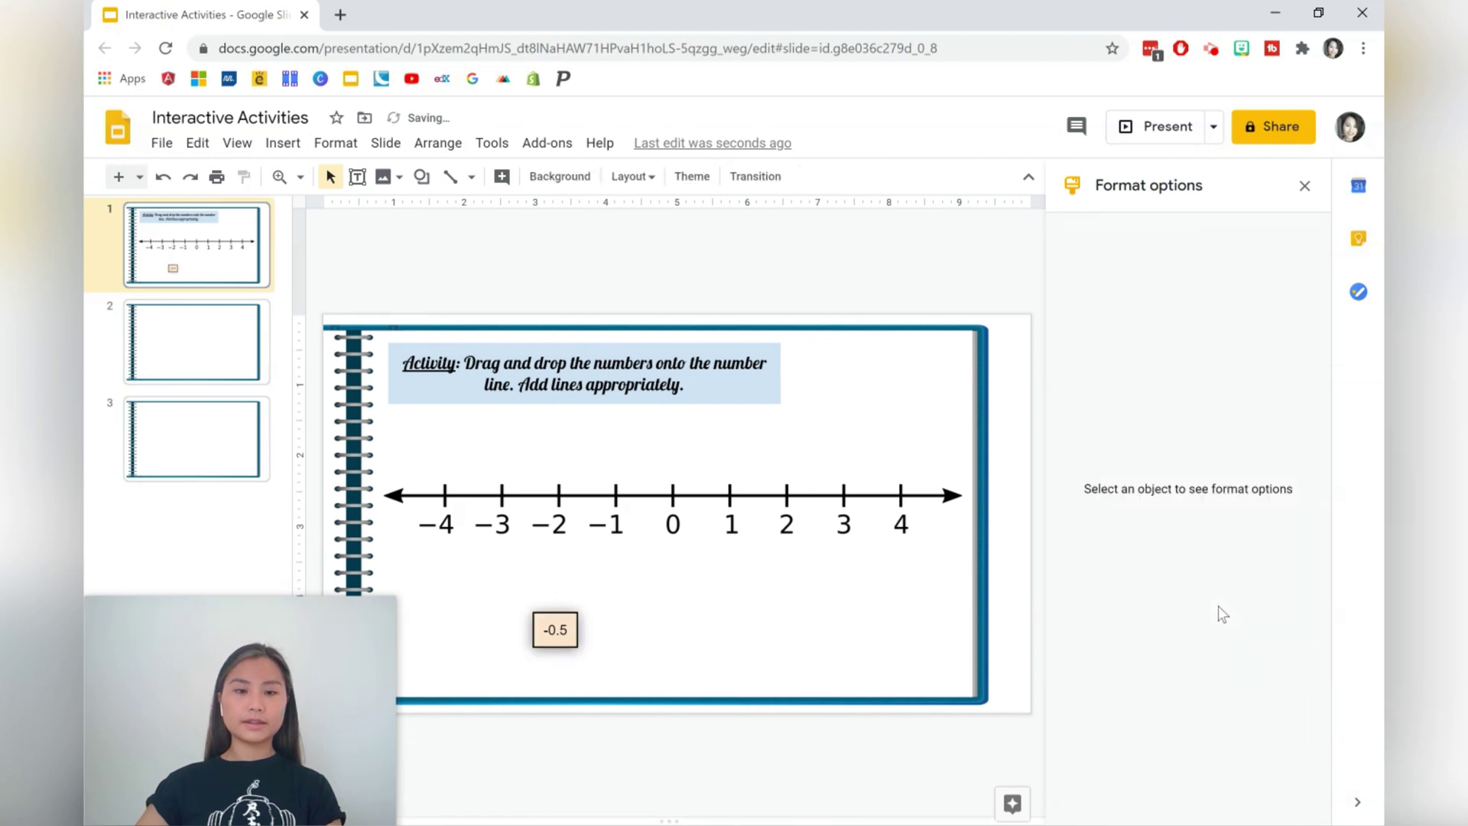
{"action": "left_click", "coordinate": [1304, 186]}
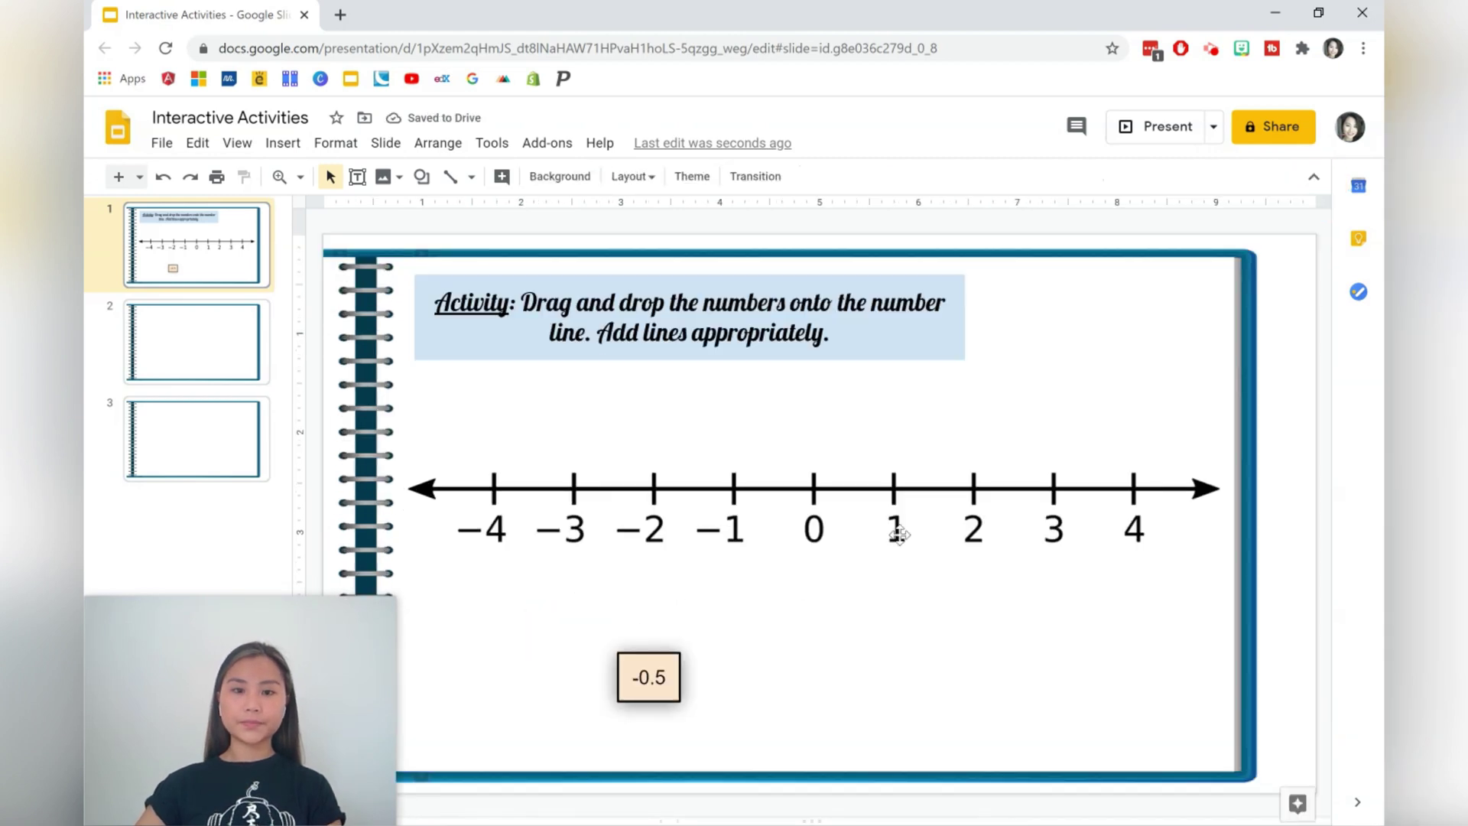
Make the -0.5 text bold Lobster and move the box onto the number line near -1
{"action": "left_click", "coordinate": [633, 681]}
{"action": "left_click_drag", "start_coordinate": [634, 677], "coordinate": [681, 674]}
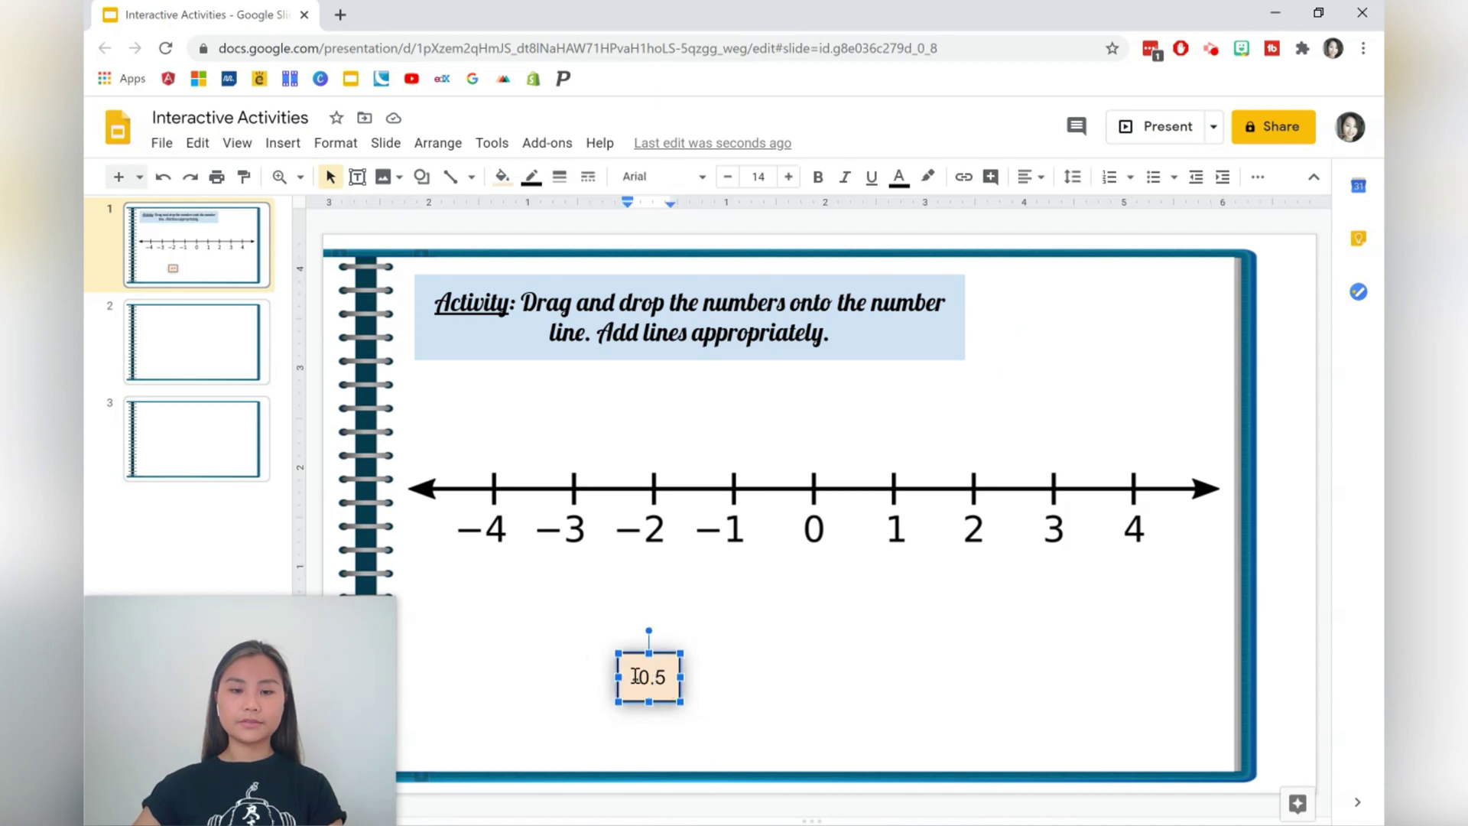
{"action": "key", "text": "ctrl+b"}
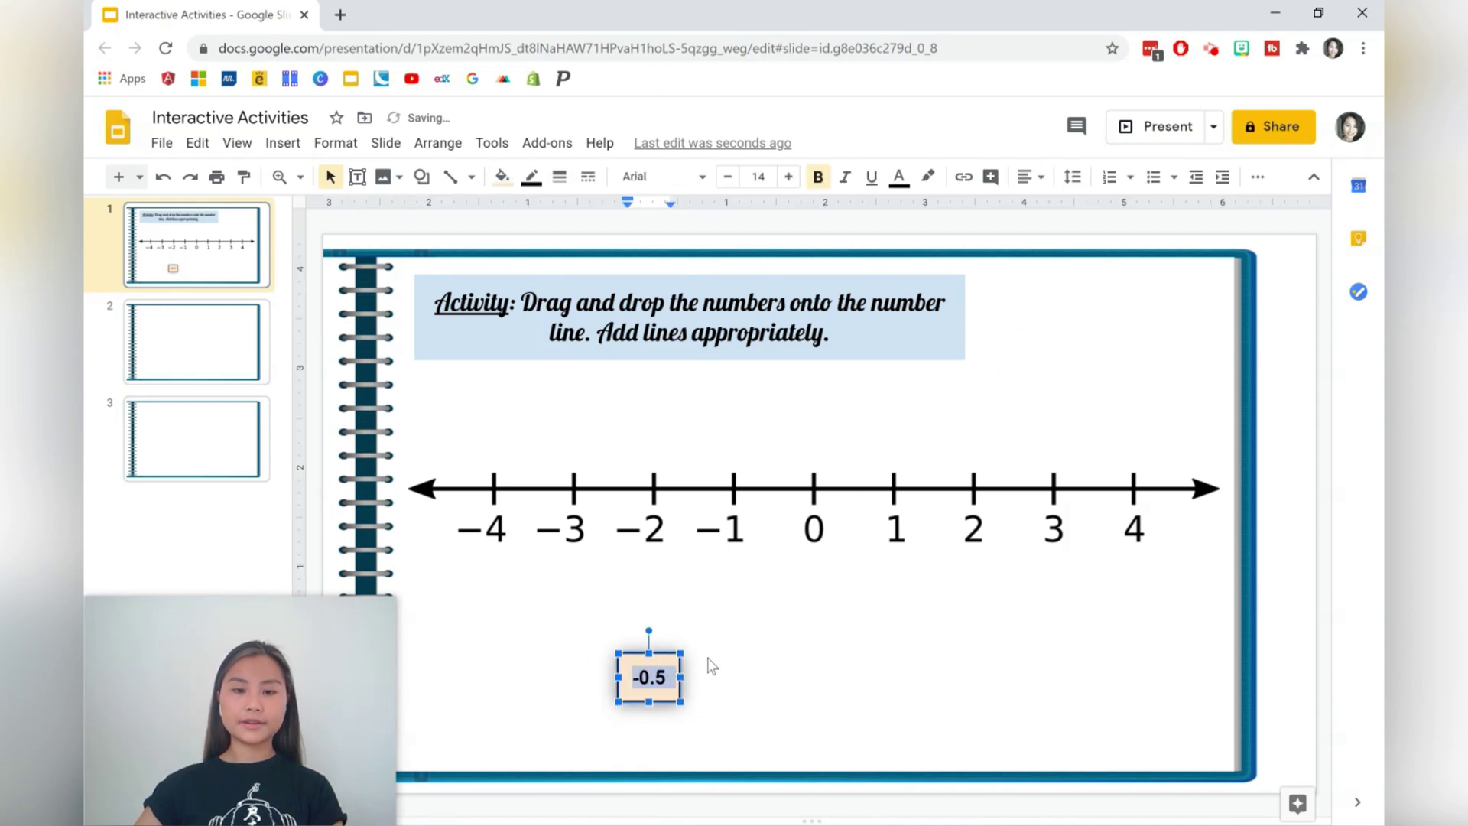
{"action": "left_click", "coordinate": [709, 665]}
{"action": "left_click", "coordinate": [649, 686]}
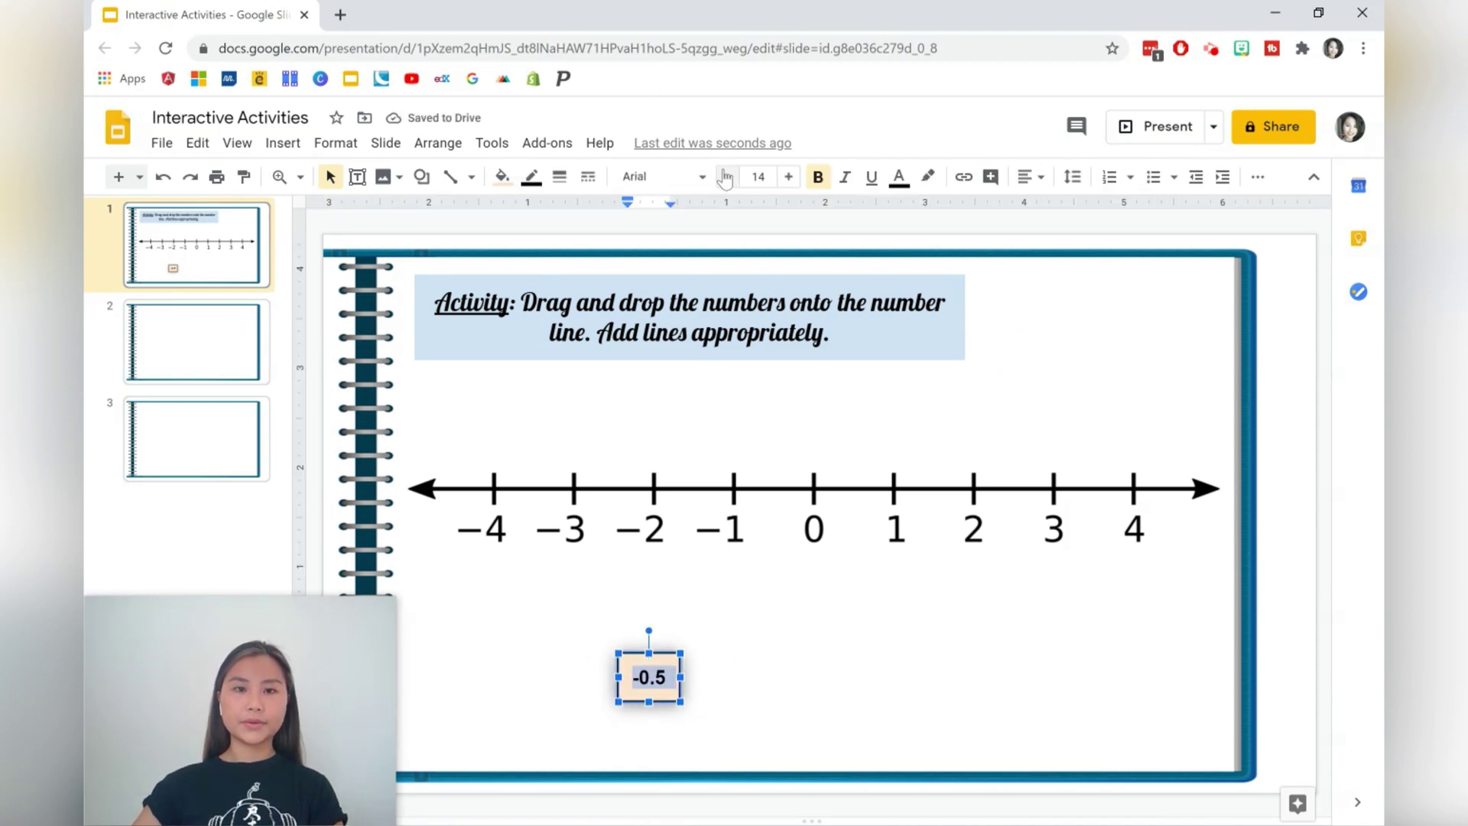
{"action": "left_click", "coordinate": [659, 176]}
{"action": "left_click", "coordinate": [652, 289]}
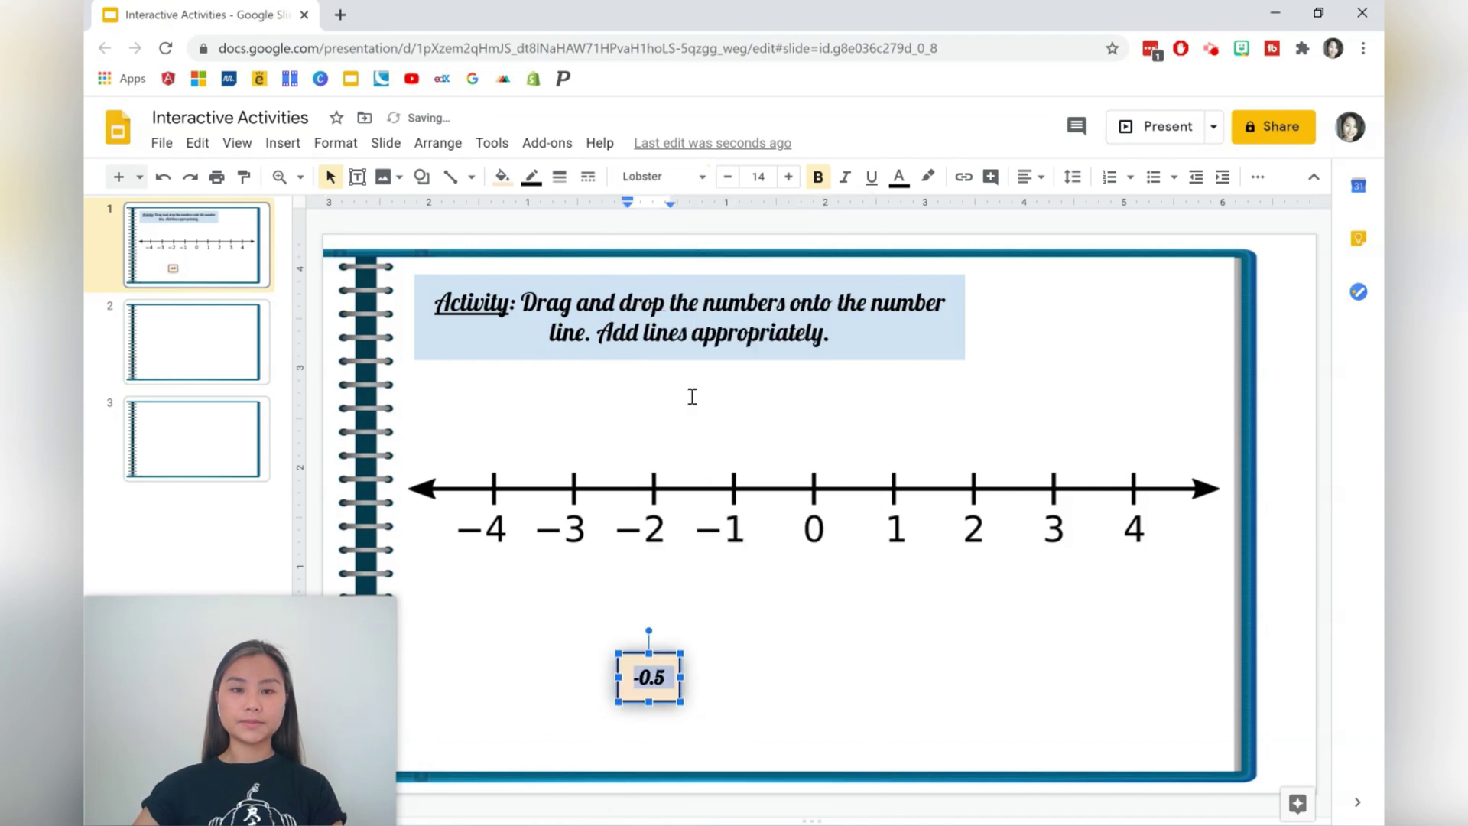
{"action": "left_click", "coordinate": [773, 727]}
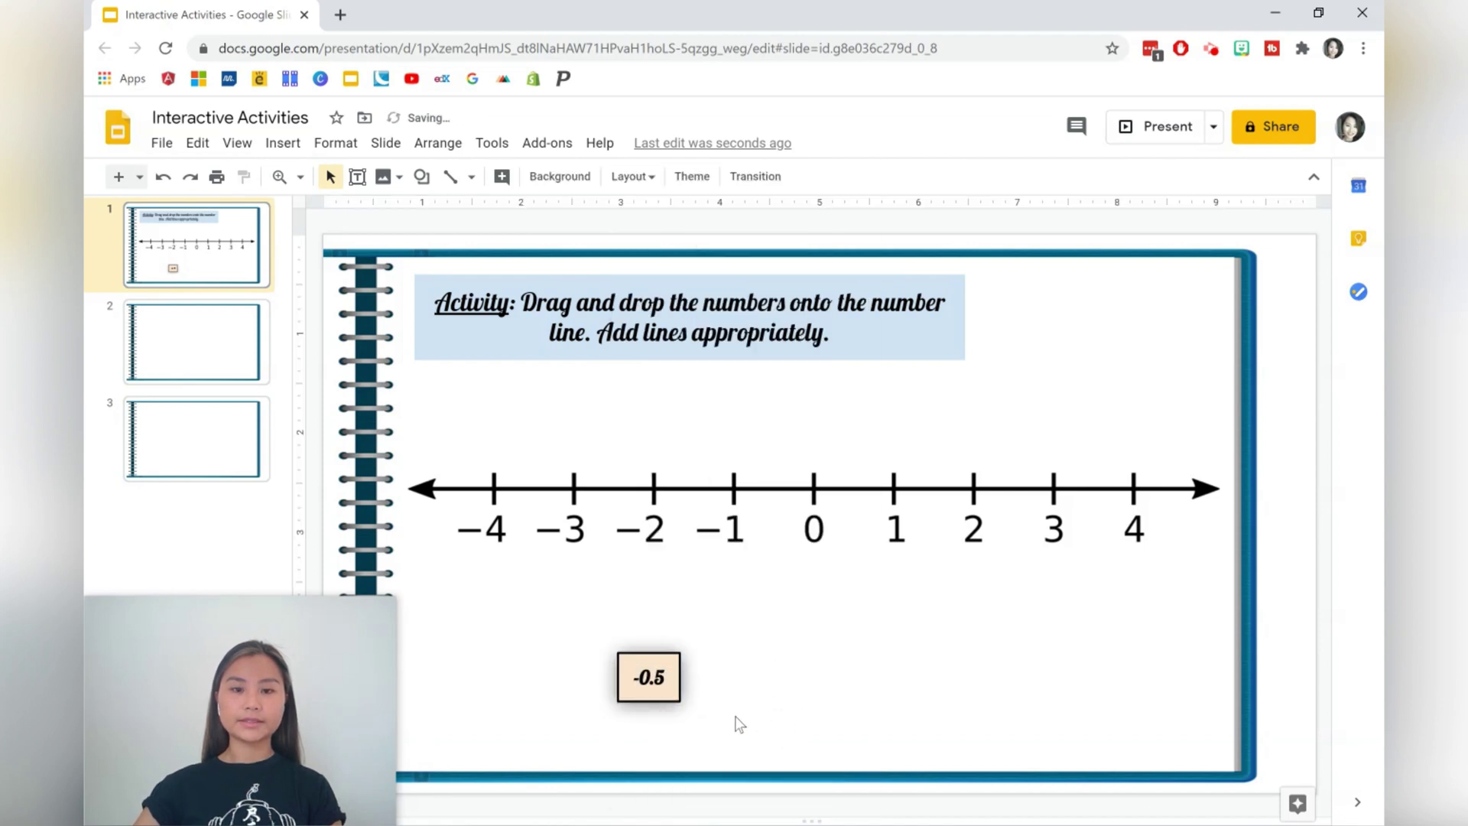
{"action": "left_click_drag", "start_coordinate": [648, 677], "coordinate": [718, 544]}
Move the -0.5 card to the lower left below the number line
{"action": "left_click", "coordinate": [738, 549]}
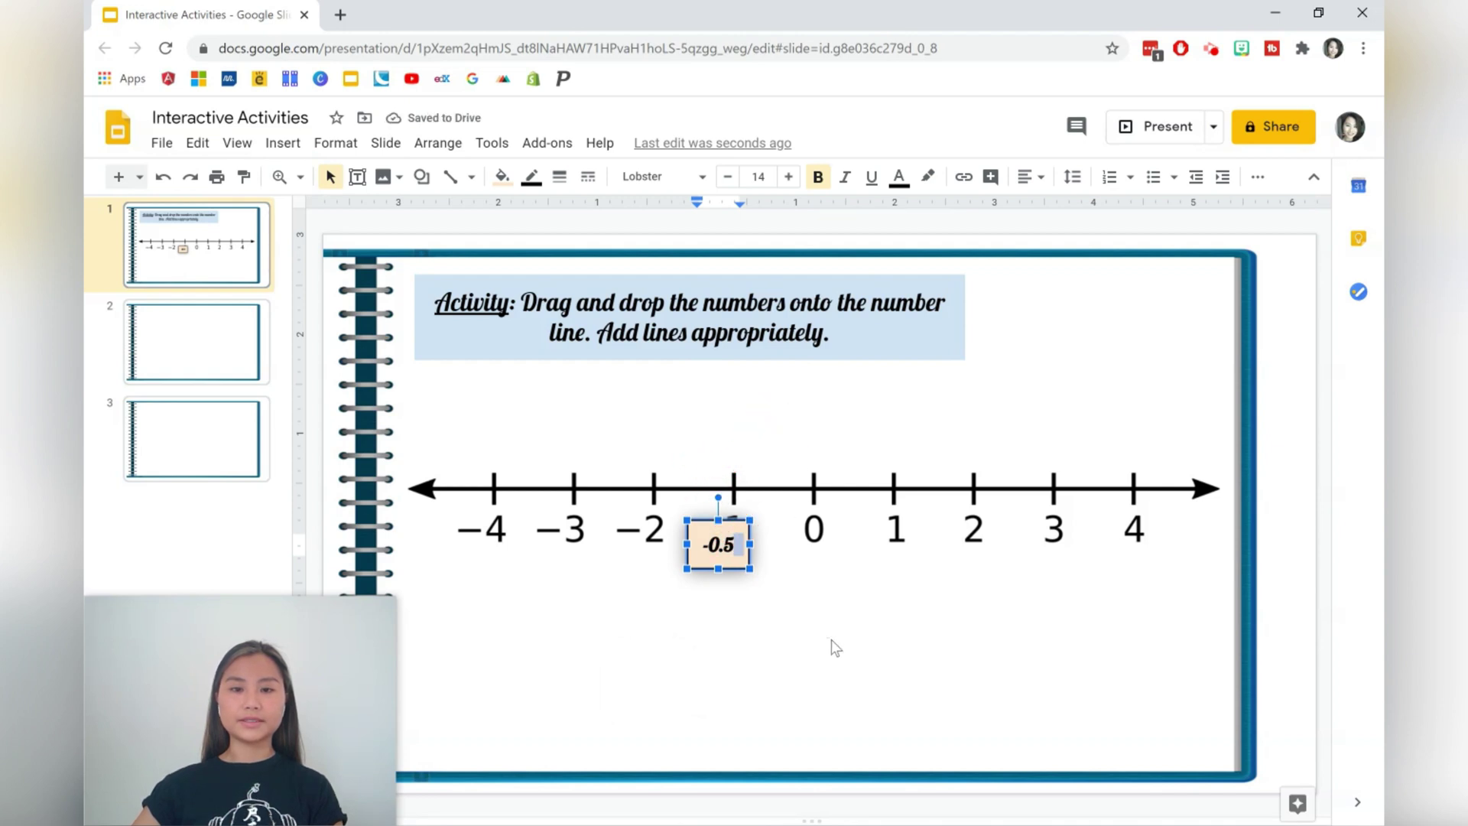
{"action": "left_click", "coordinate": [718, 549]}
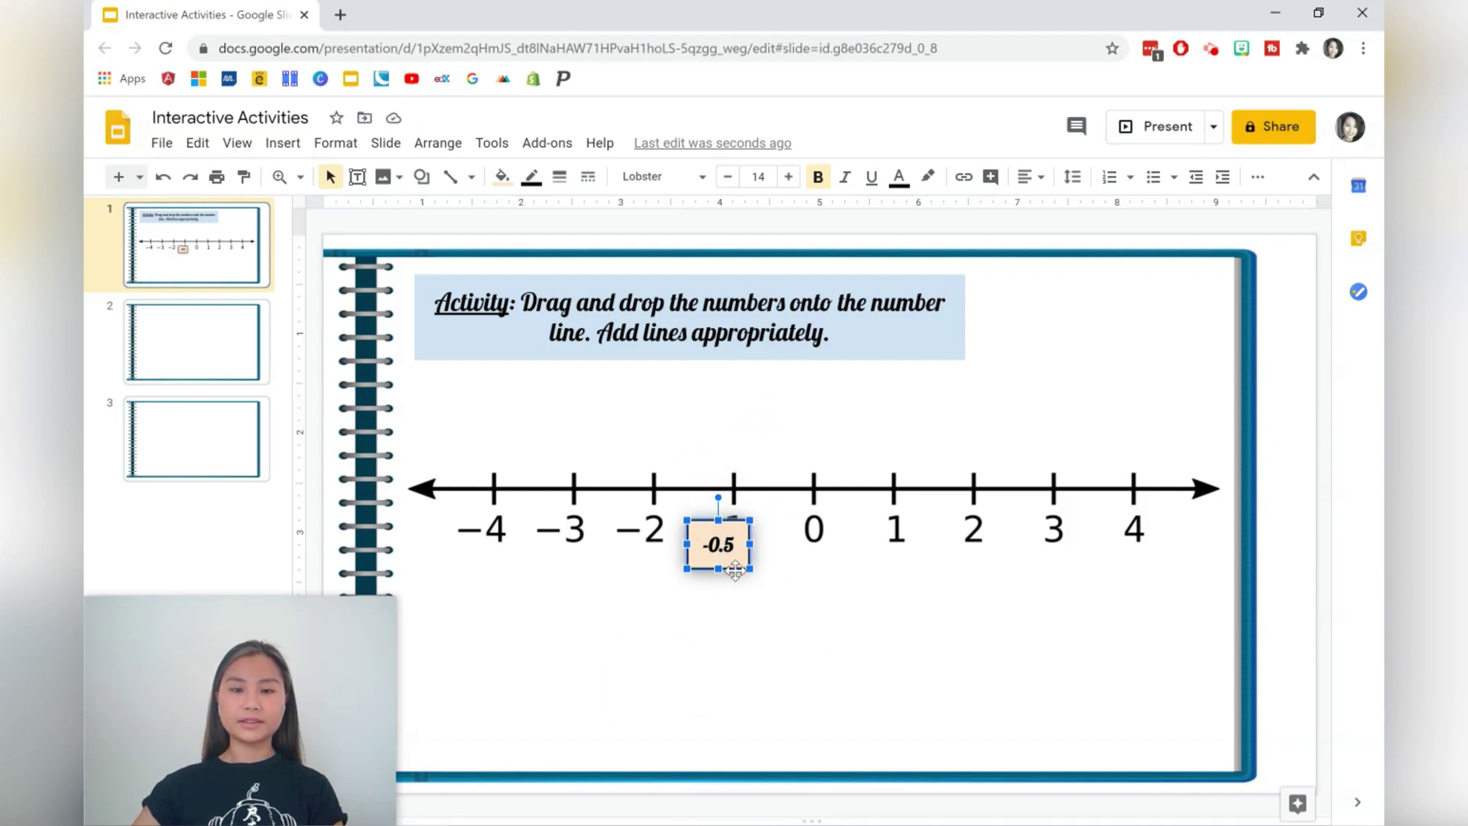
{"action": "left_click_drag", "start_coordinate": [757, 393], "coordinate": [798, 433]}
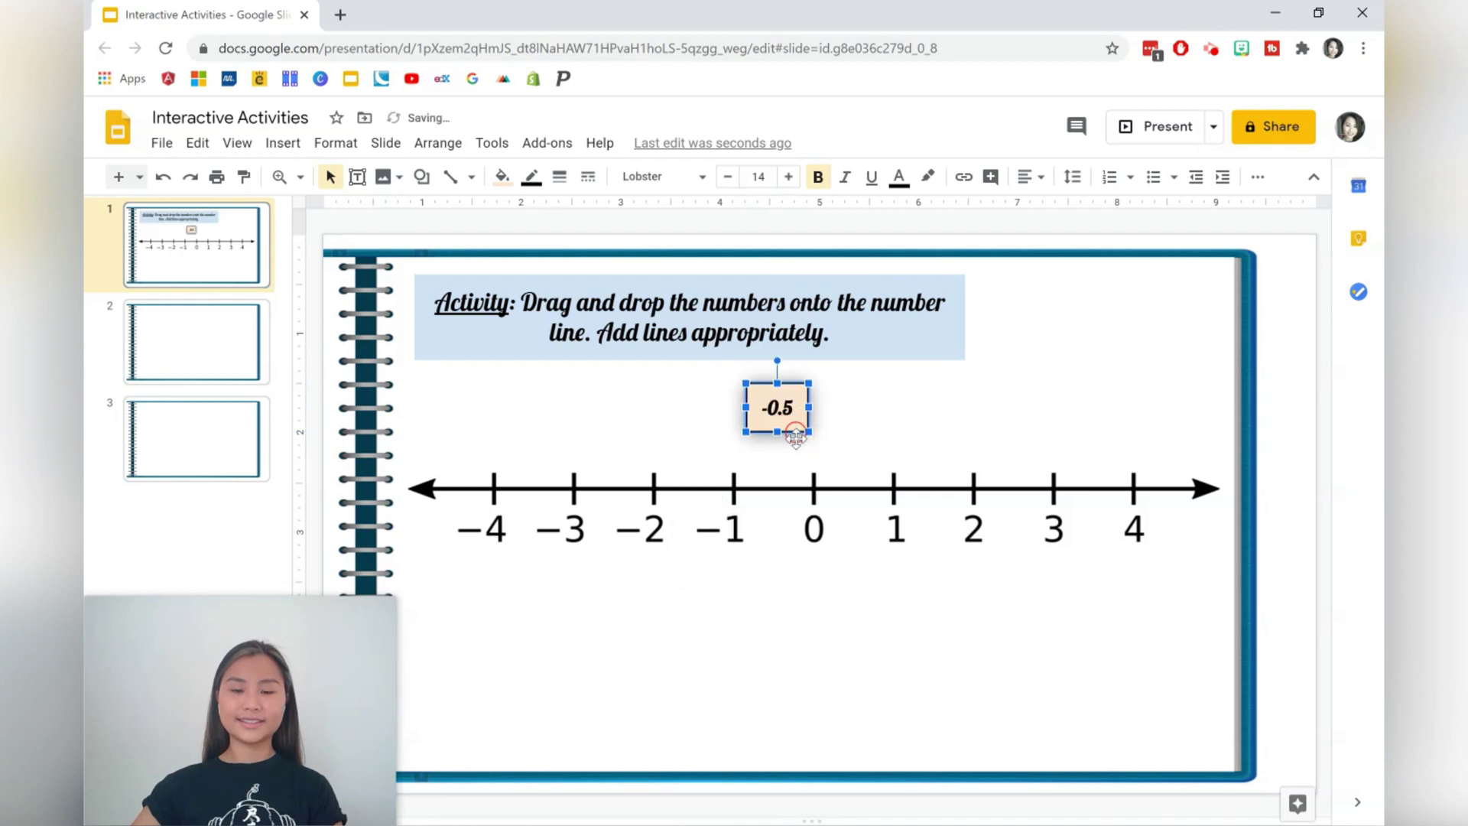
{"action": "left_click", "coordinate": [801, 690]}
{"action": "left_click_drag", "start_coordinate": [784, 411], "coordinate": [608, 704]}
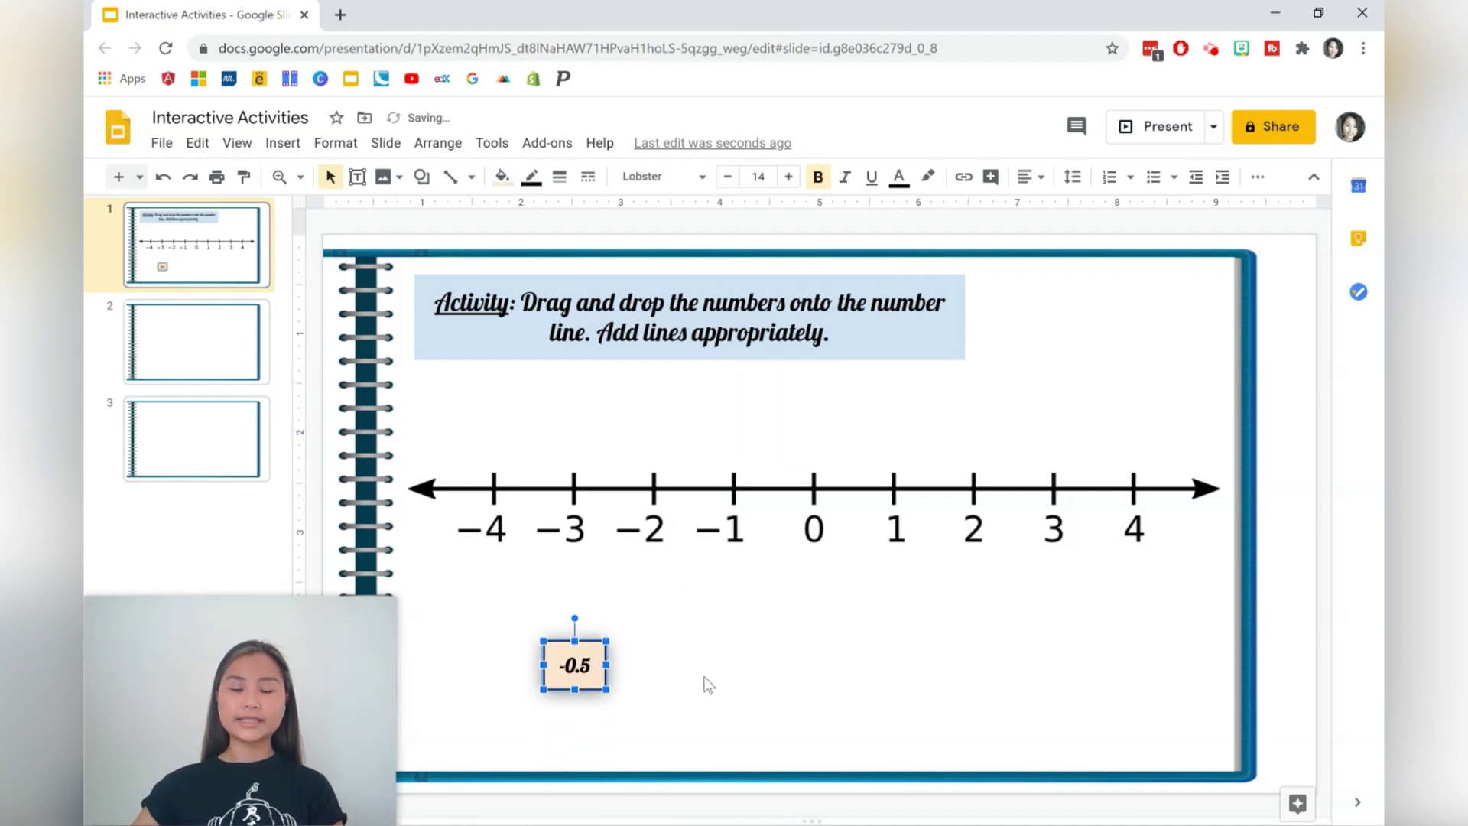
{"action": "left_click", "coordinate": [798, 671]}
Duplicate the card above the line between 2 and 3 and change its text to 2.5
{"action": "key", "text": "ctrl+v"}
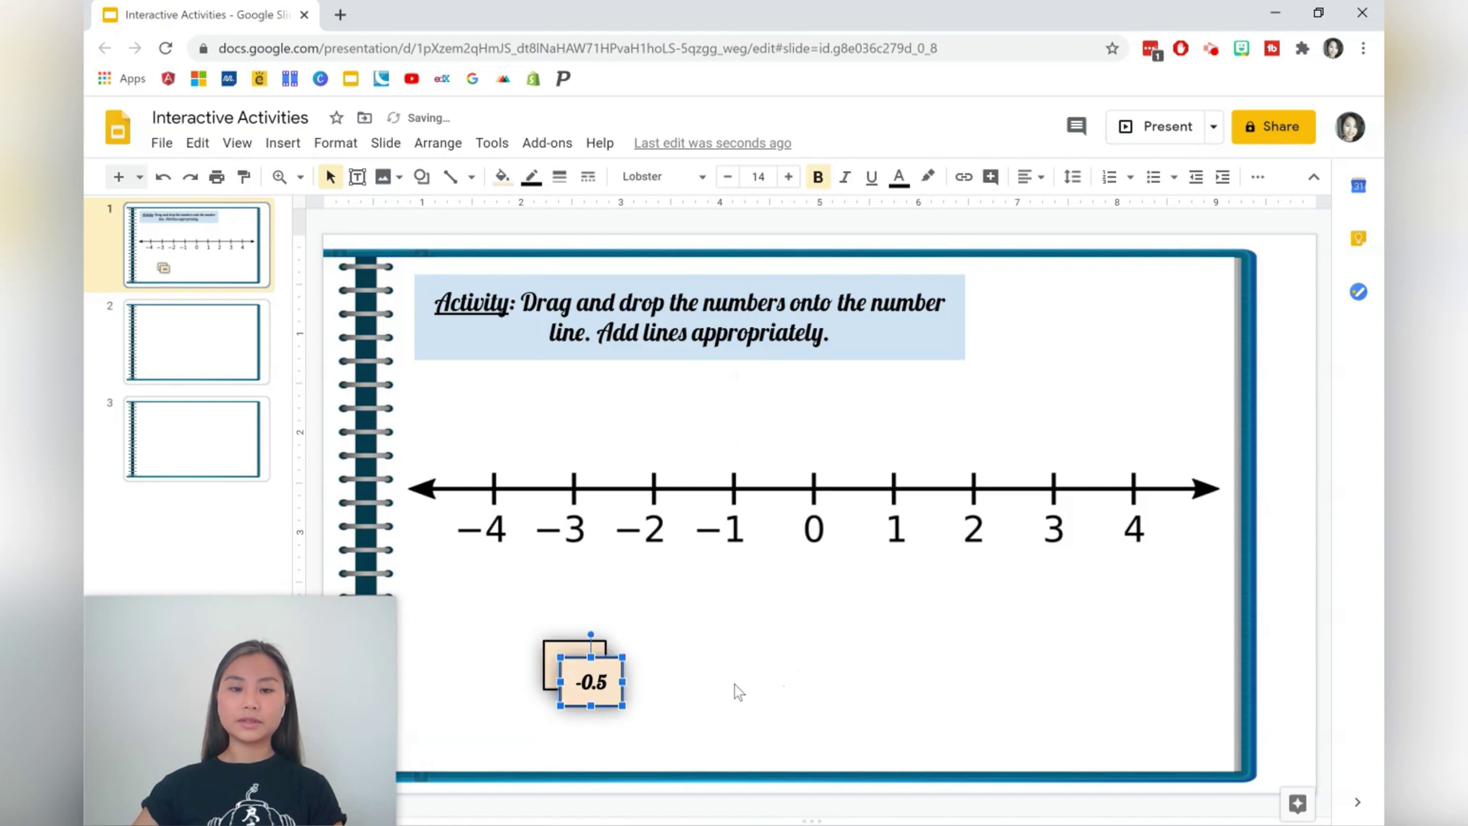
{"action": "left_click_drag", "start_coordinate": [595, 694], "coordinate": [1032, 418]}
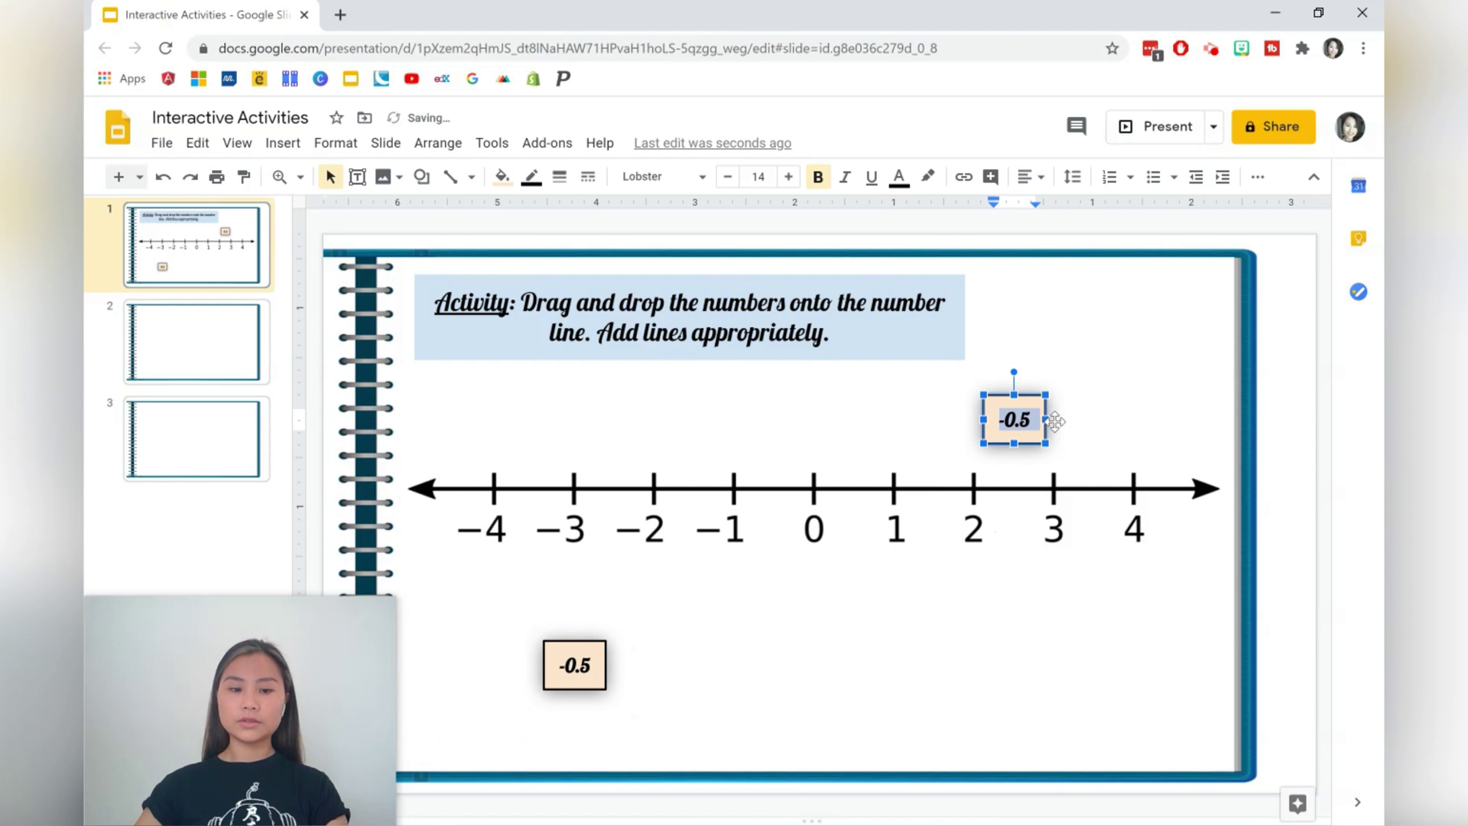
{"action": "type", "text": "2.5"}
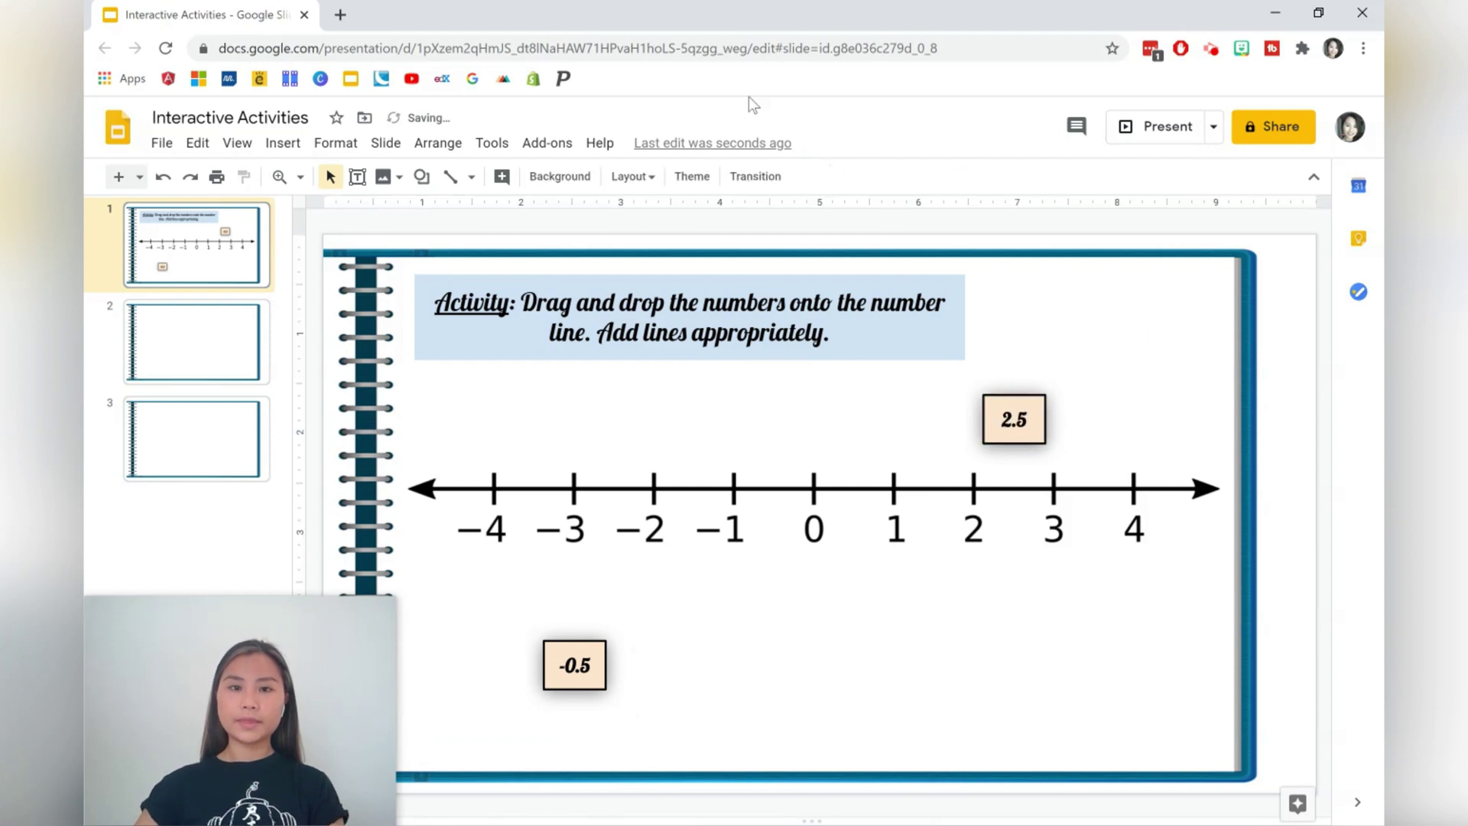
{"action": "left_click", "coordinate": [357, 177]}
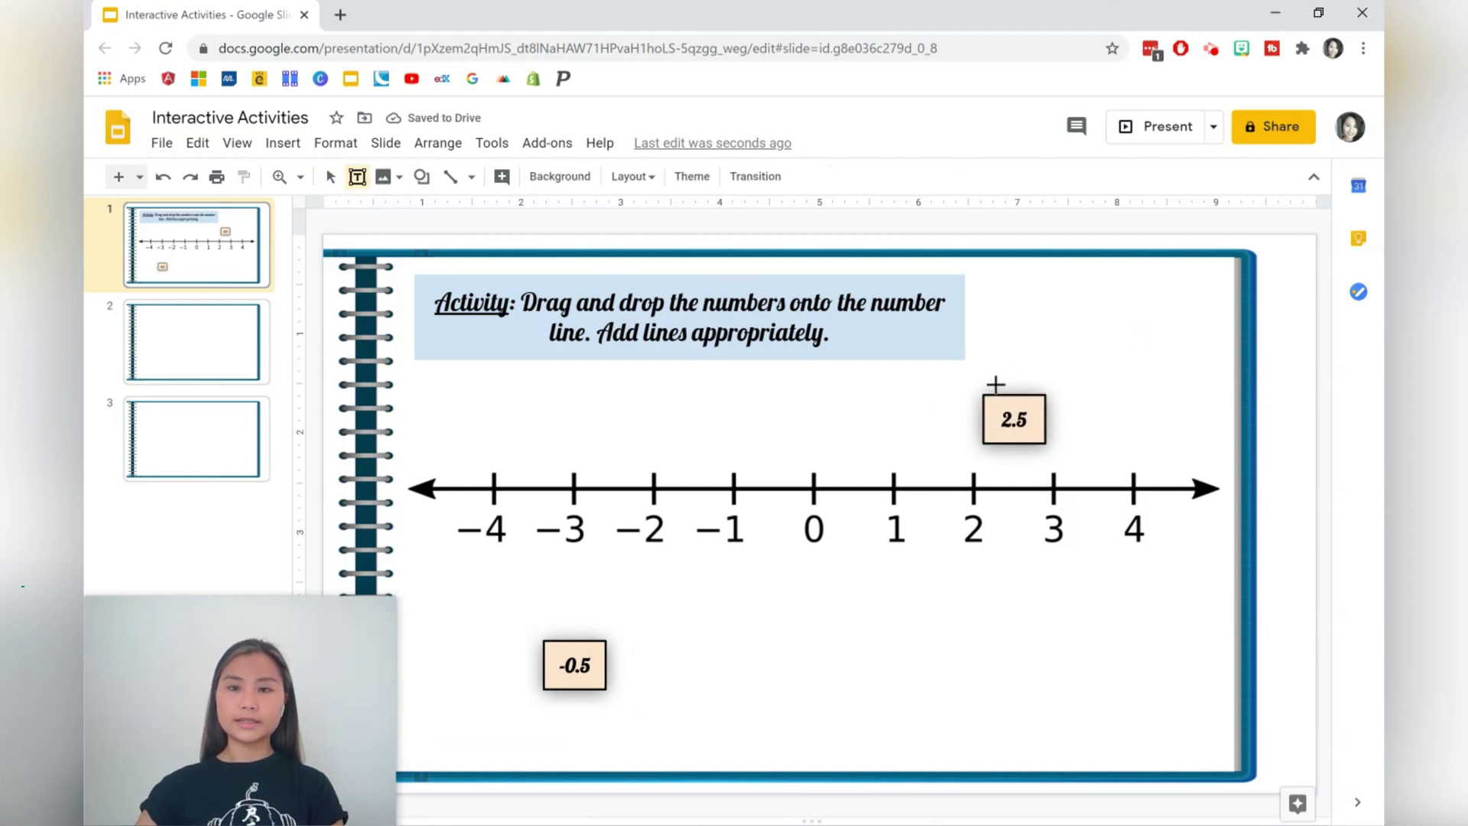
Add a text box reading 'Example' above the 2.5 card
{"action": "left_click_drag", "start_coordinate": [985, 370], "coordinate": [1061, 378]}
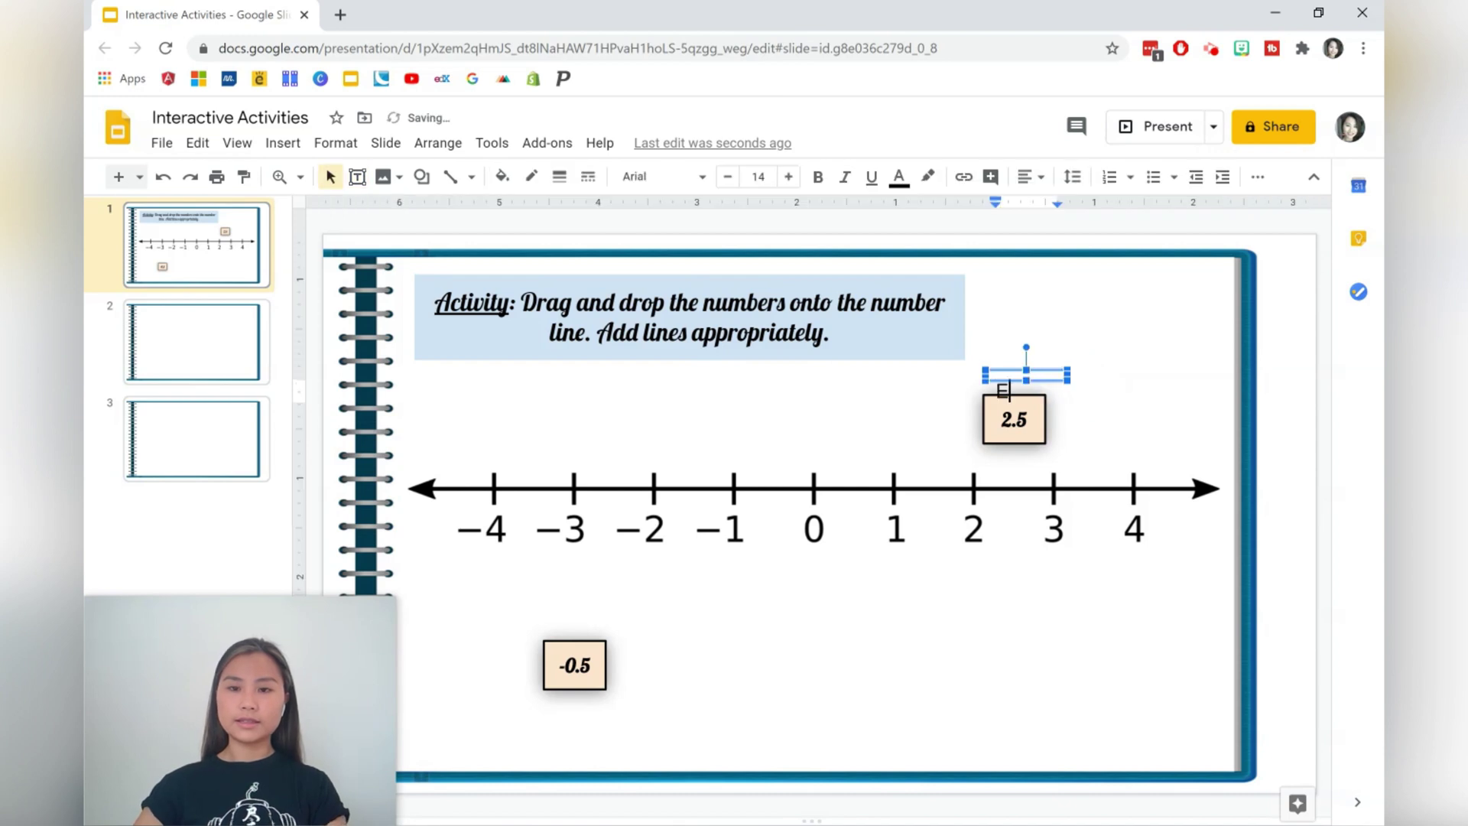
{"action": "type", "text": "Example"}
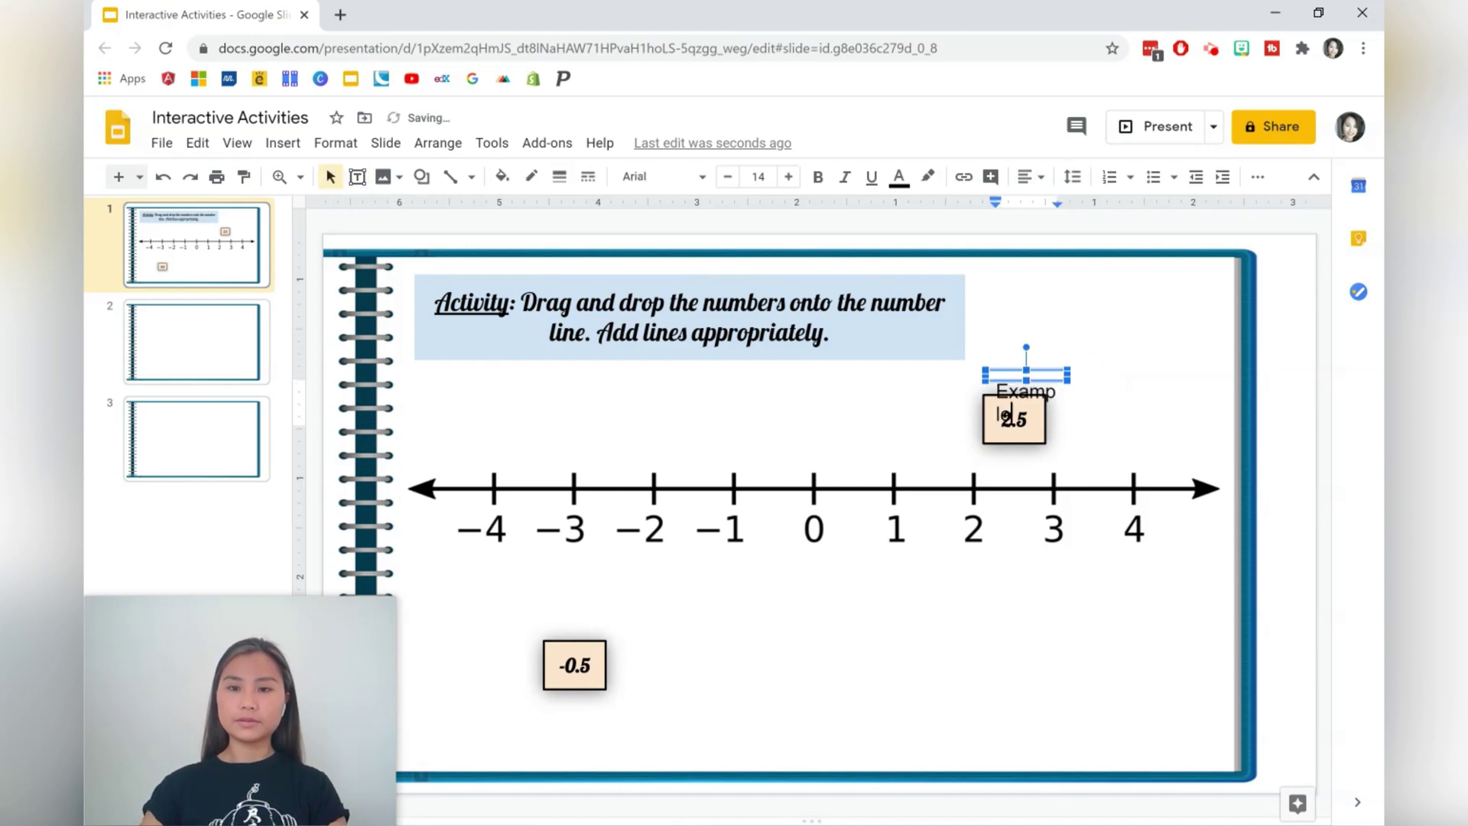
{"action": "left_click_drag", "start_coordinate": [1066, 380], "coordinate": [1125, 417]}
{"action": "double_click", "coordinate": [1057, 393]}
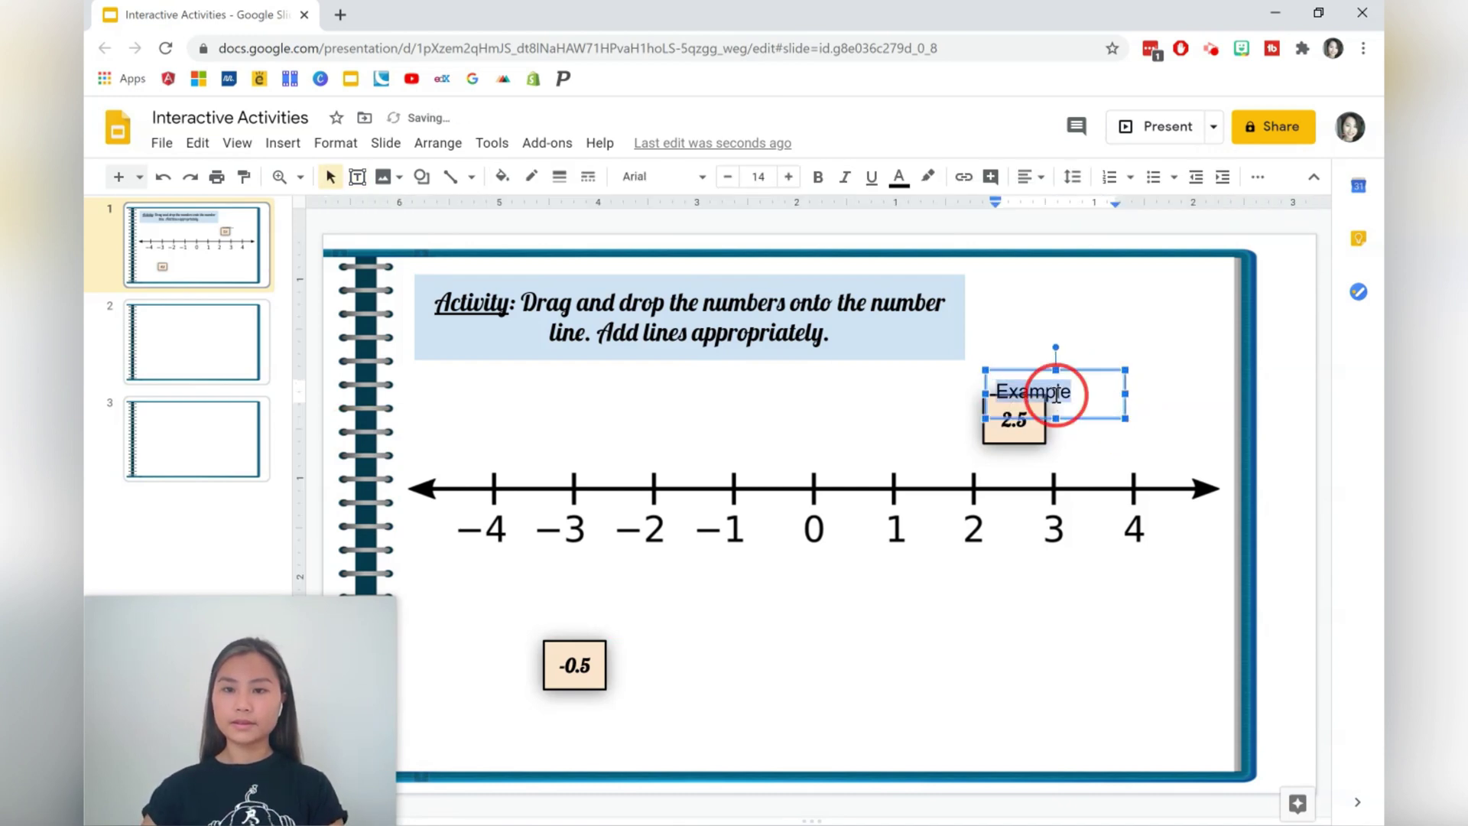
{"action": "left_click", "coordinate": [1057, 392]}
{"action": "left_click_drag", "start_coordinate": [998, 393], "coordinate": [1071, 391]}
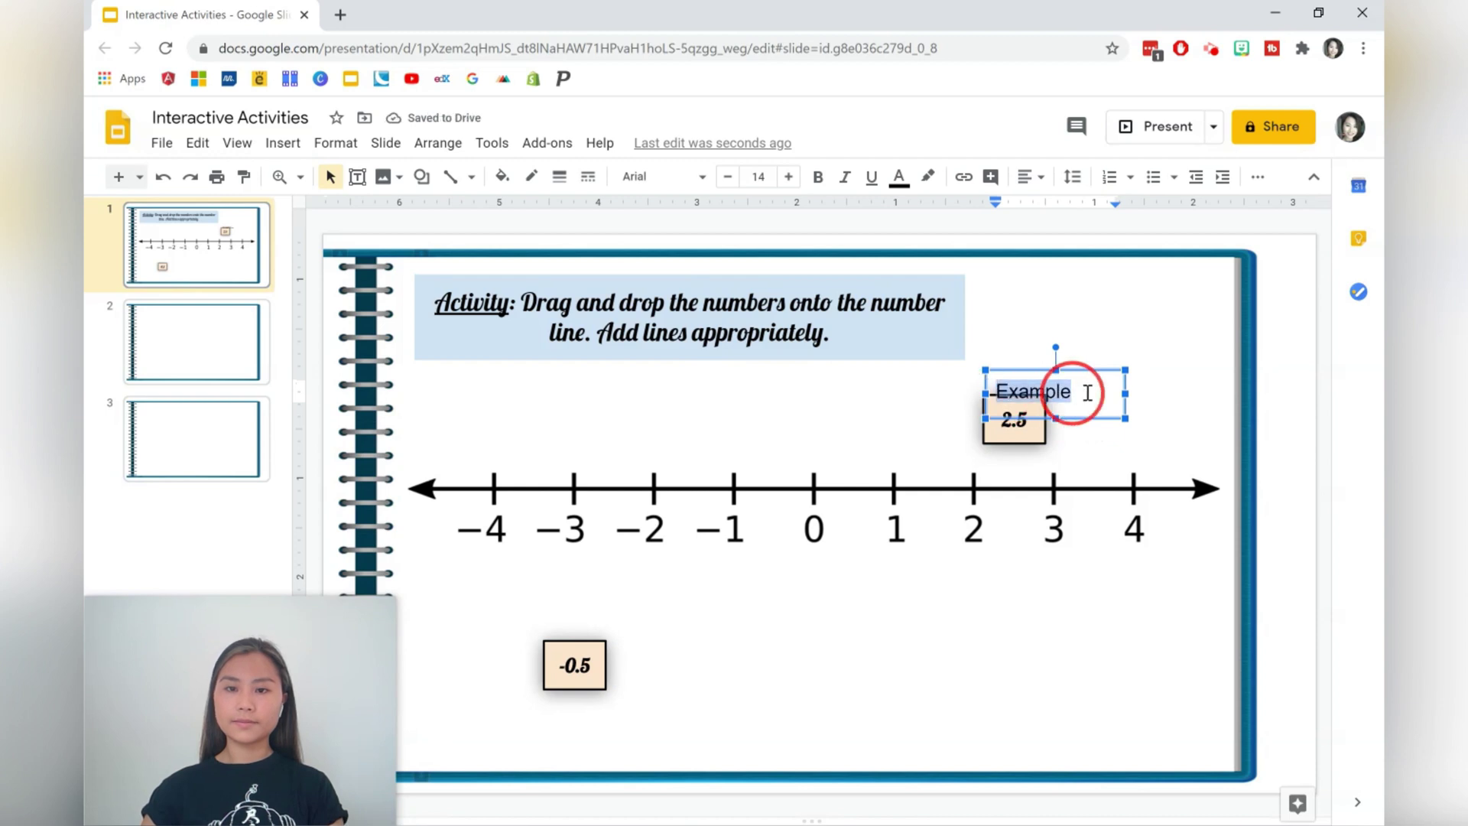
Make the Example label size 10 and red, and nudge it up over the card
{"action": "left_click", "coordinate": [727, 177]}
{"action": "left_click", "coordinate": [727, 177]}
{"action": "left_click", "coordinate": [727, 176]}
{"action": "left_click", "coordinate": [723, 181]}
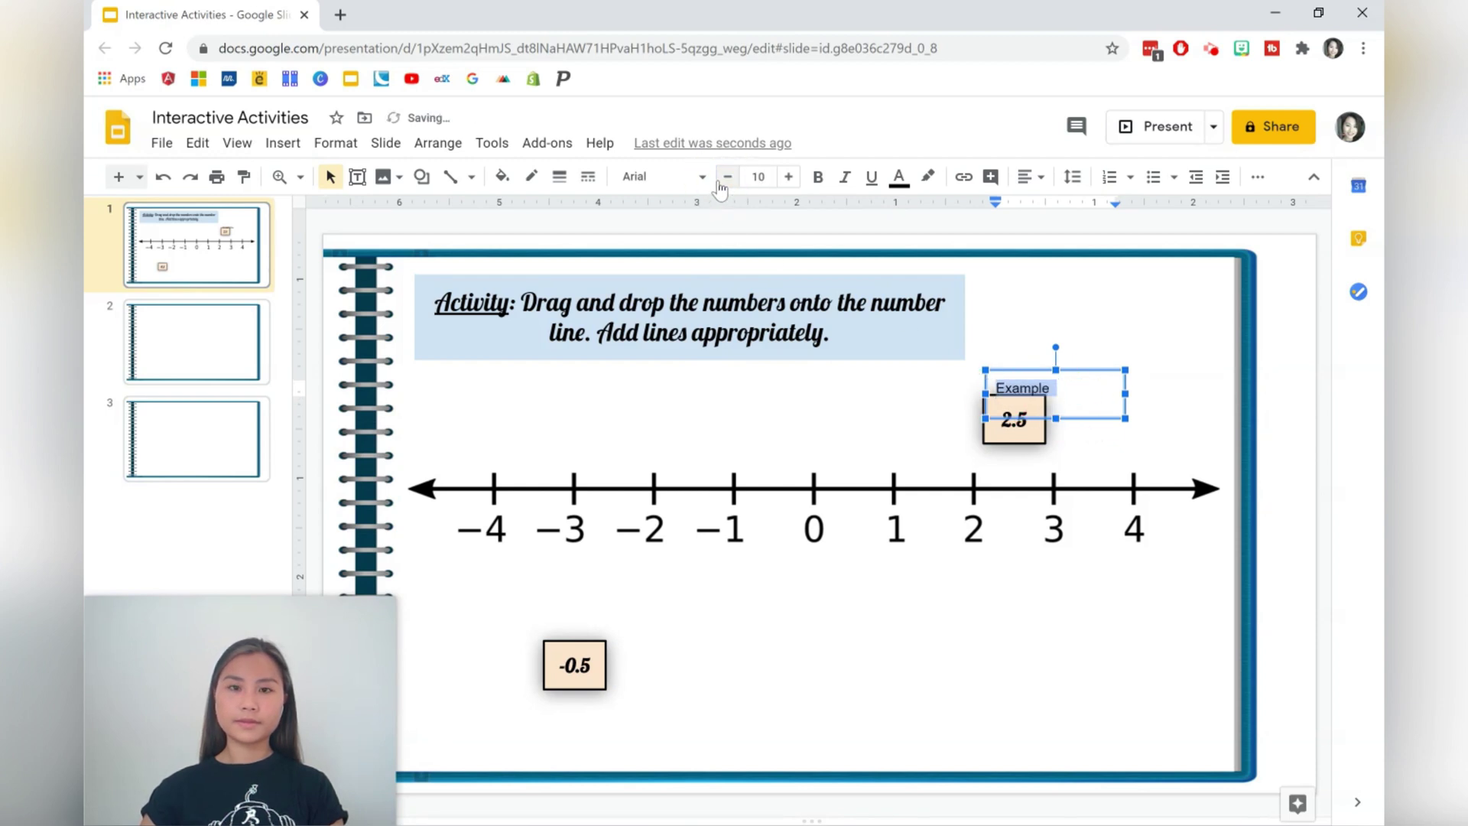
{"action": "left_click", "coordinate": [898, 177]}
{"action": "left_click", "coordinate": [926, 237]}
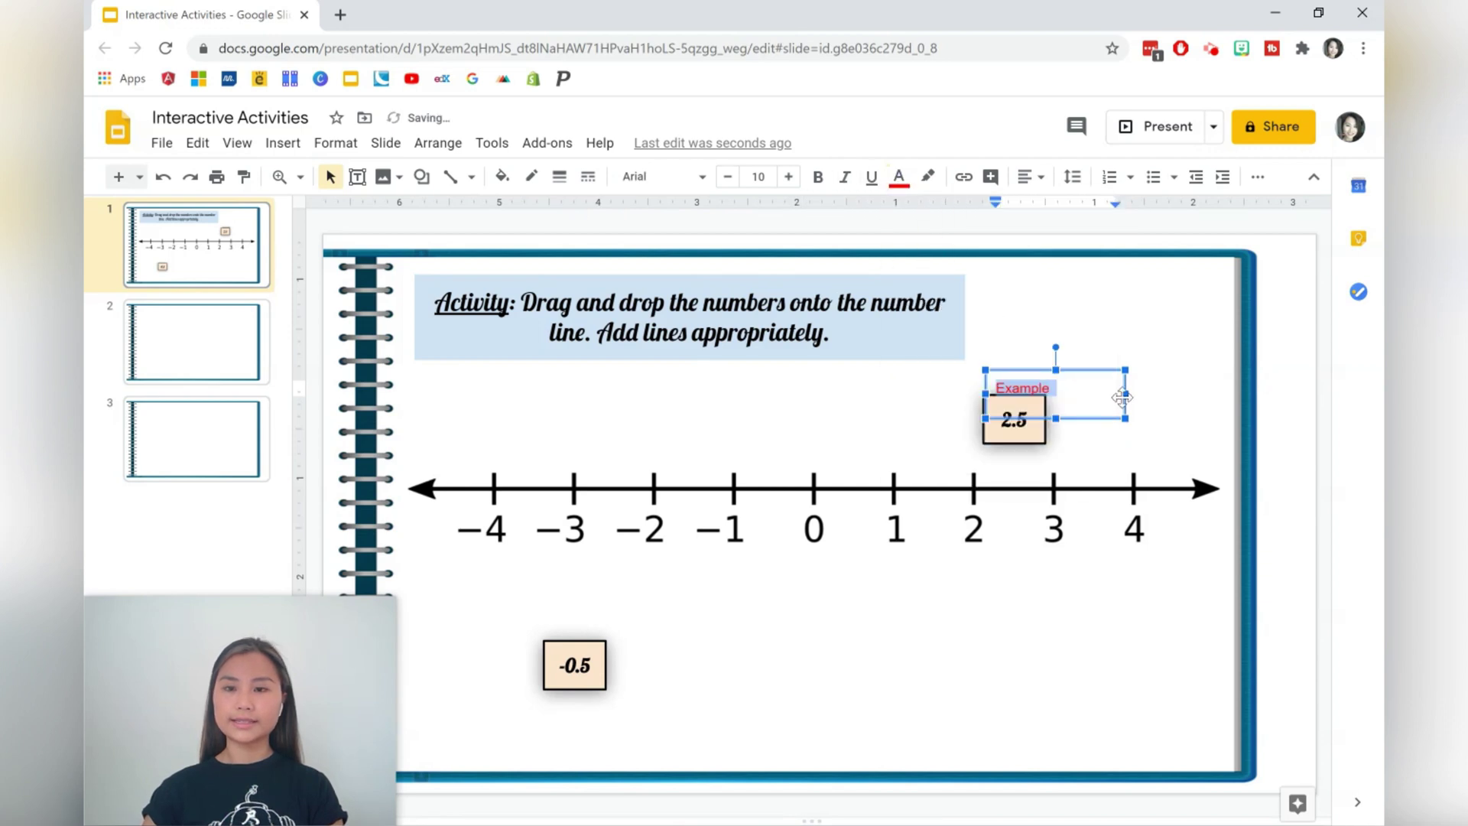
{"action": "left_click", "coordinate": [1099, 372]}
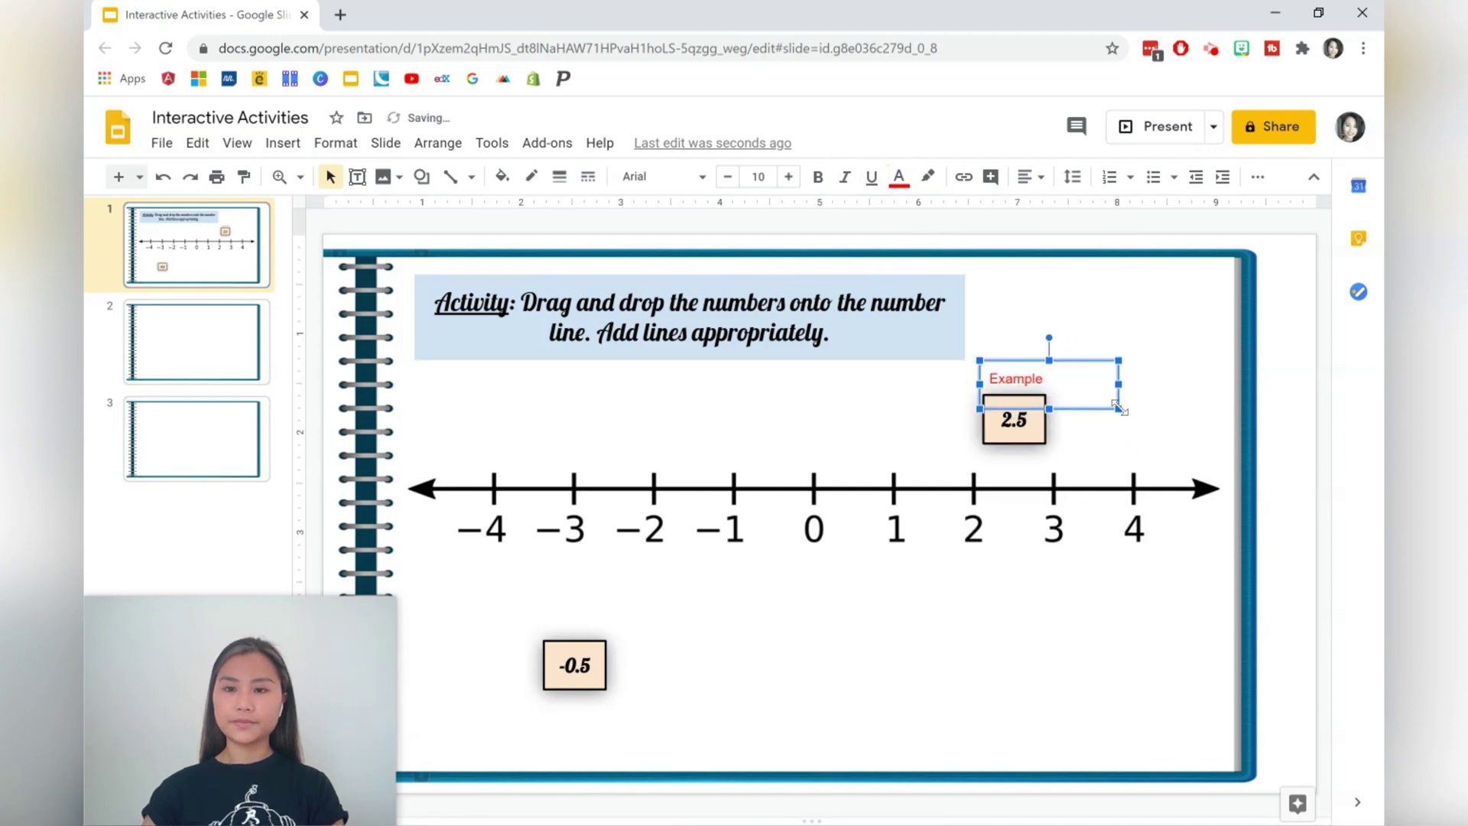
{"action": "left_click_drag", "start_coordinate": [1064, 400], "coordinate": [1057, 390]}
{"action": "left_click", "coordinate": [1008, 590]}
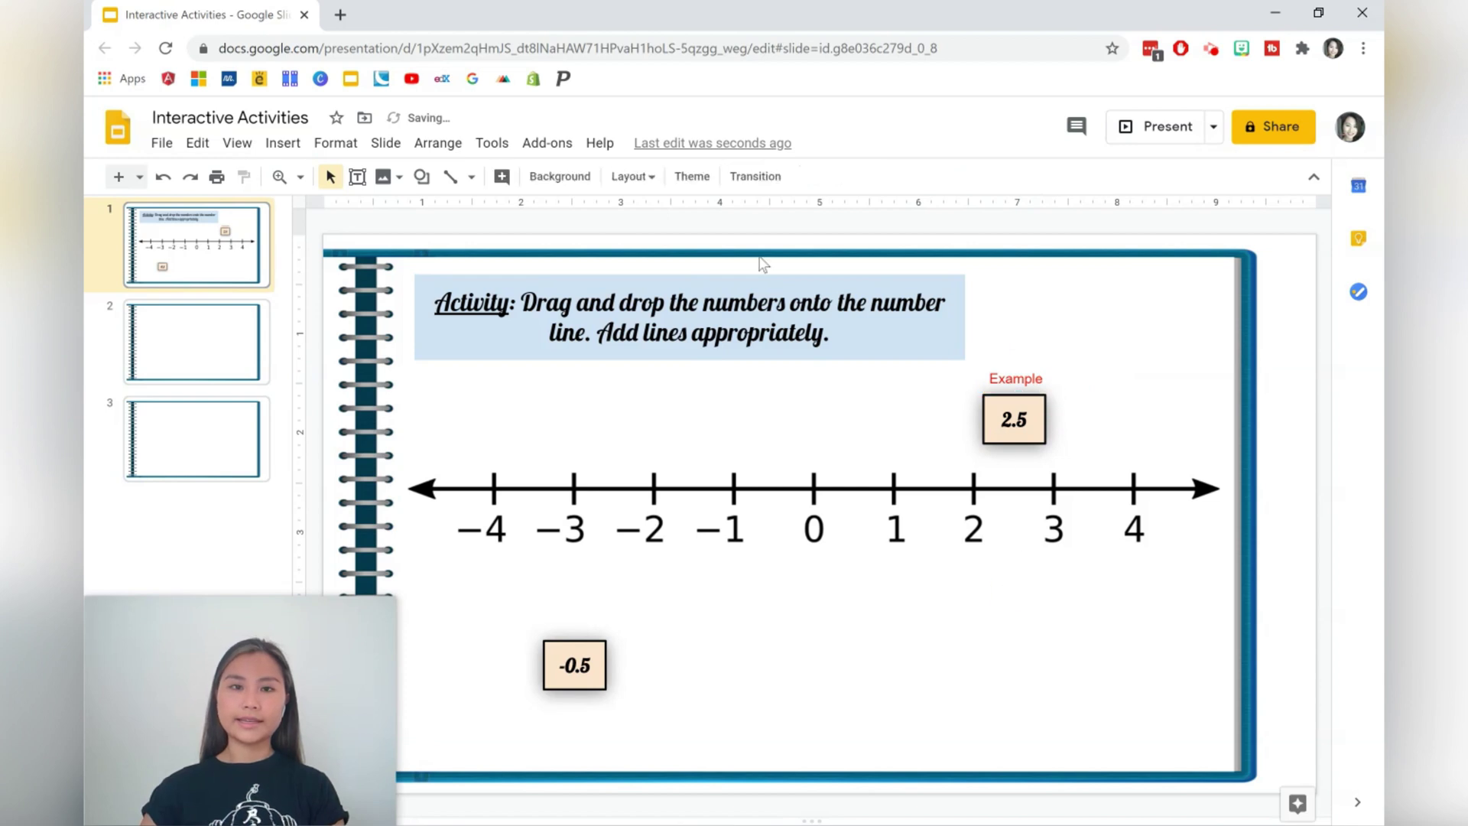
Draw a straight line from the 2.5 card down to the number line
{"action": "left_click", "coordinate": [472, 177]}
{"action": "left_click", "coordinate": [481, 211]}
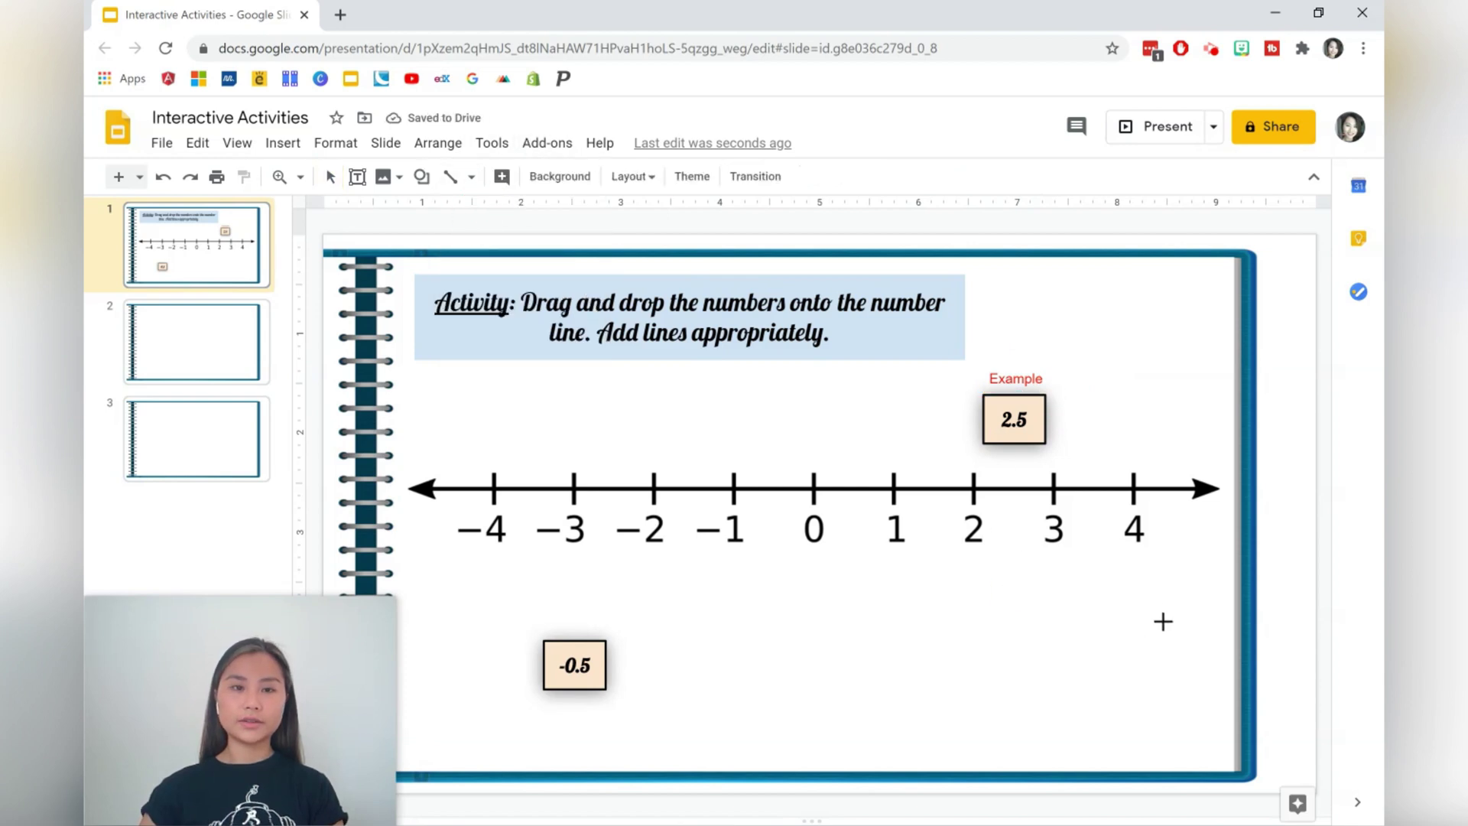
{"action": "left_click_drag", "start_coordinate": [1014, 443], "coordinate": [1015, 486]}
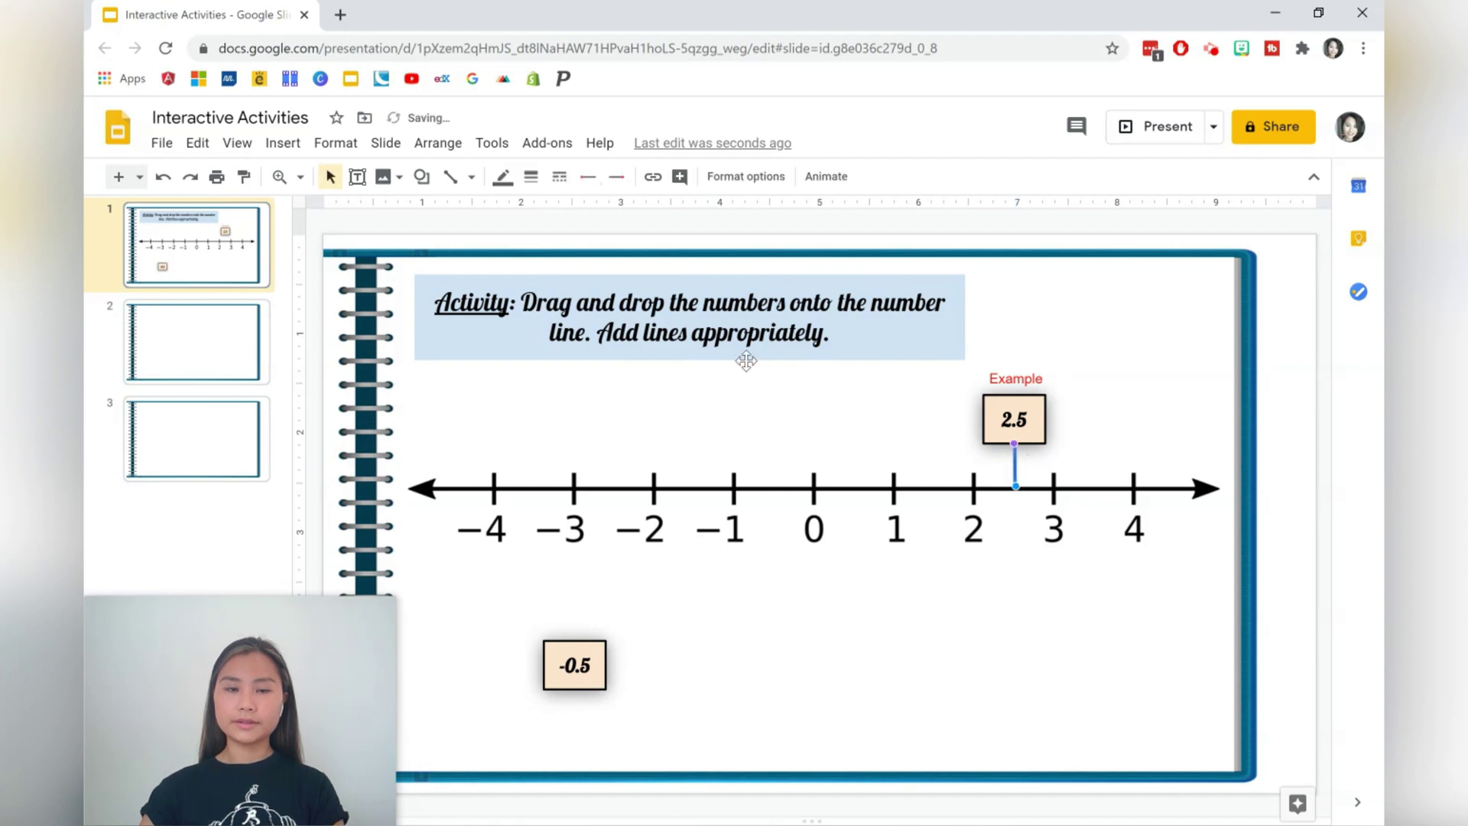
{"action": "left_click", "coordinate": [946, 730]}
{"action": "left_click", "coordinate": [1015, 464]}
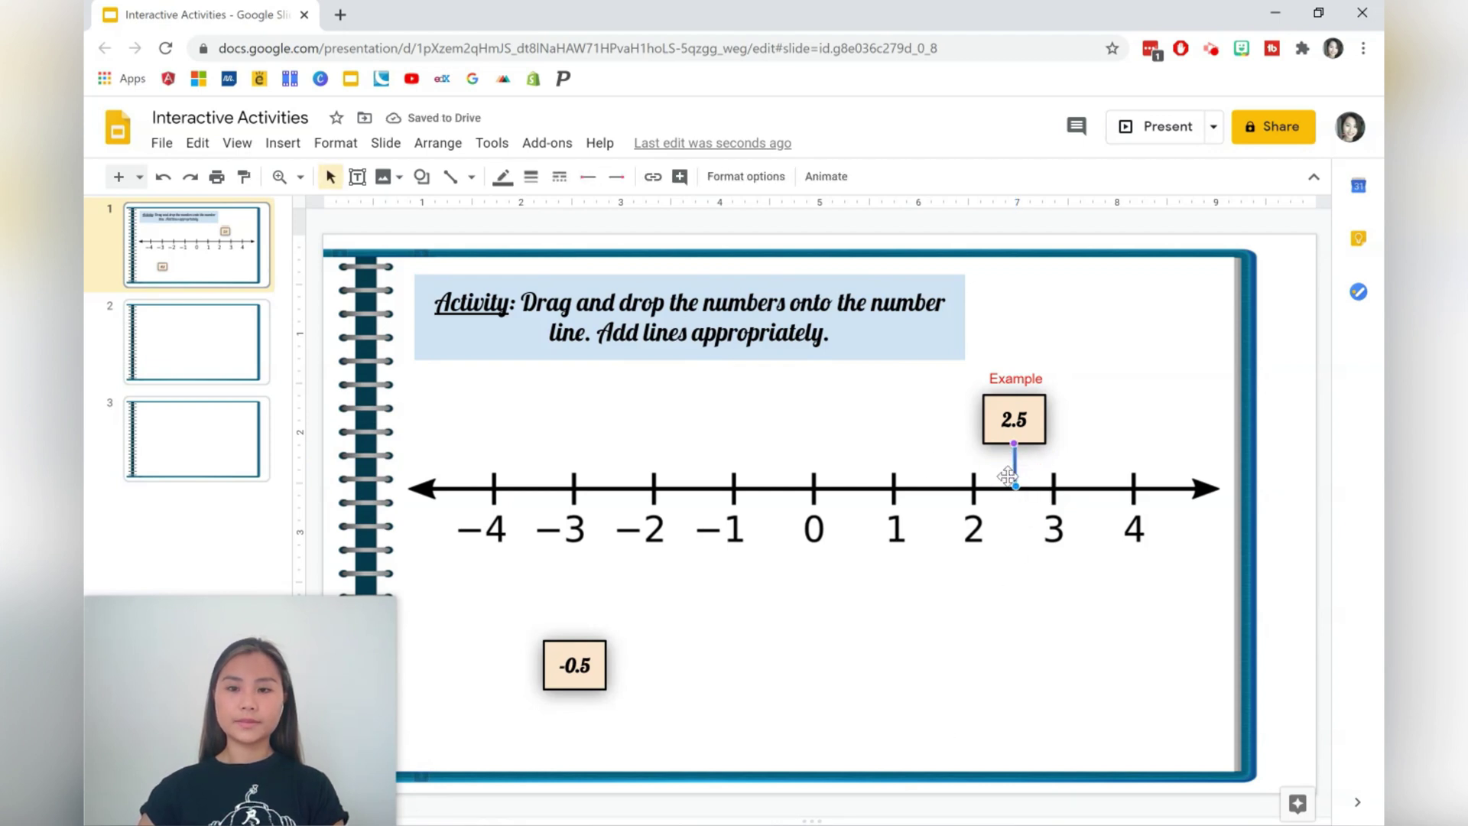
Darken the connector line's colour and set its thickness to 2px
{"action": "left_click", "coordinate": [531, 177]}
{"action": "left_click", "coordinate": [569, 310]}
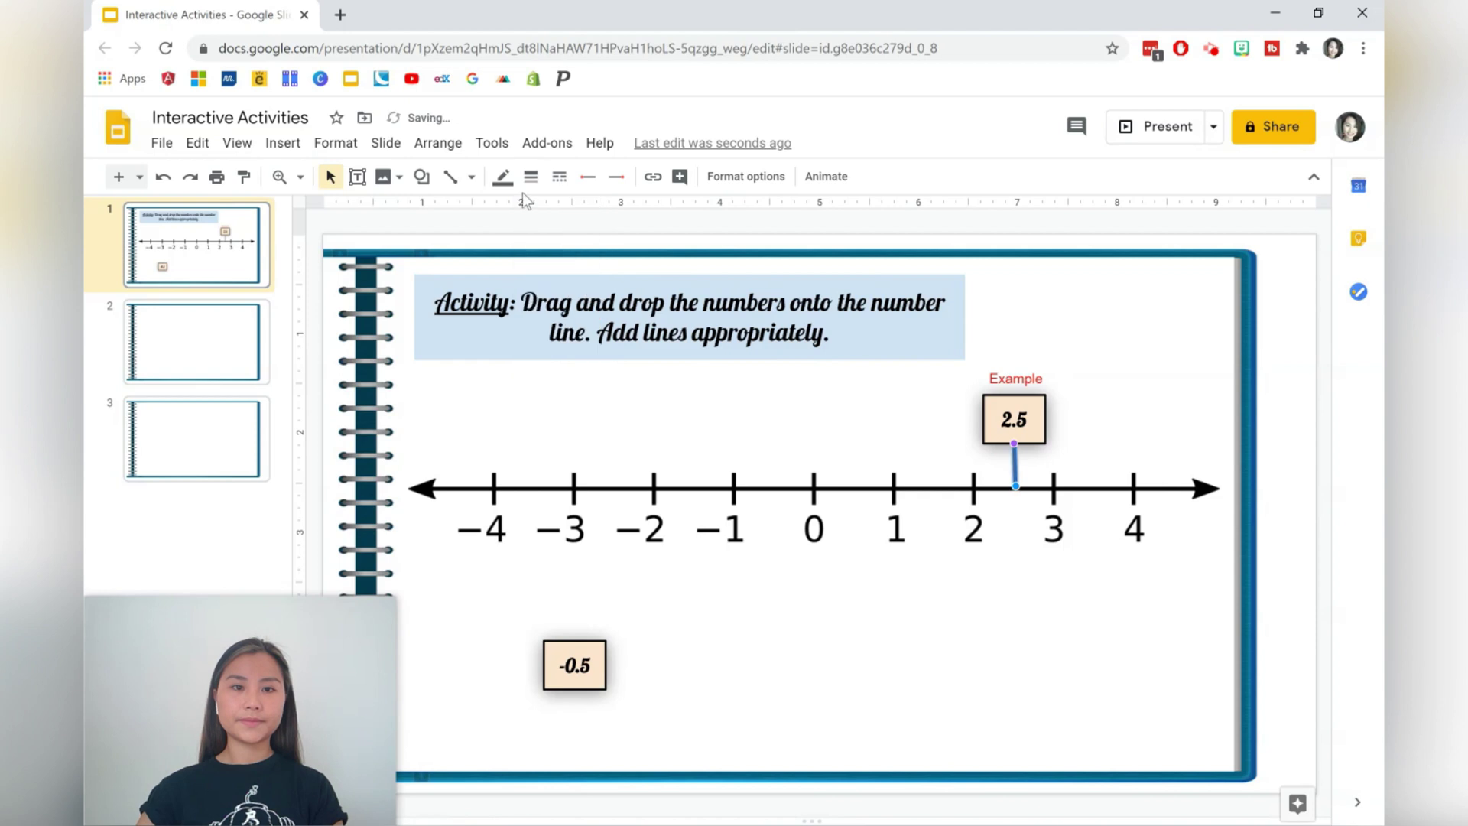
{"action": "left_click", "coordinate": [502, 176]}
{"action": "left_click", "coordinate": [667, 325]}
{"action": "left_click", "coordinate": [969, 586]}
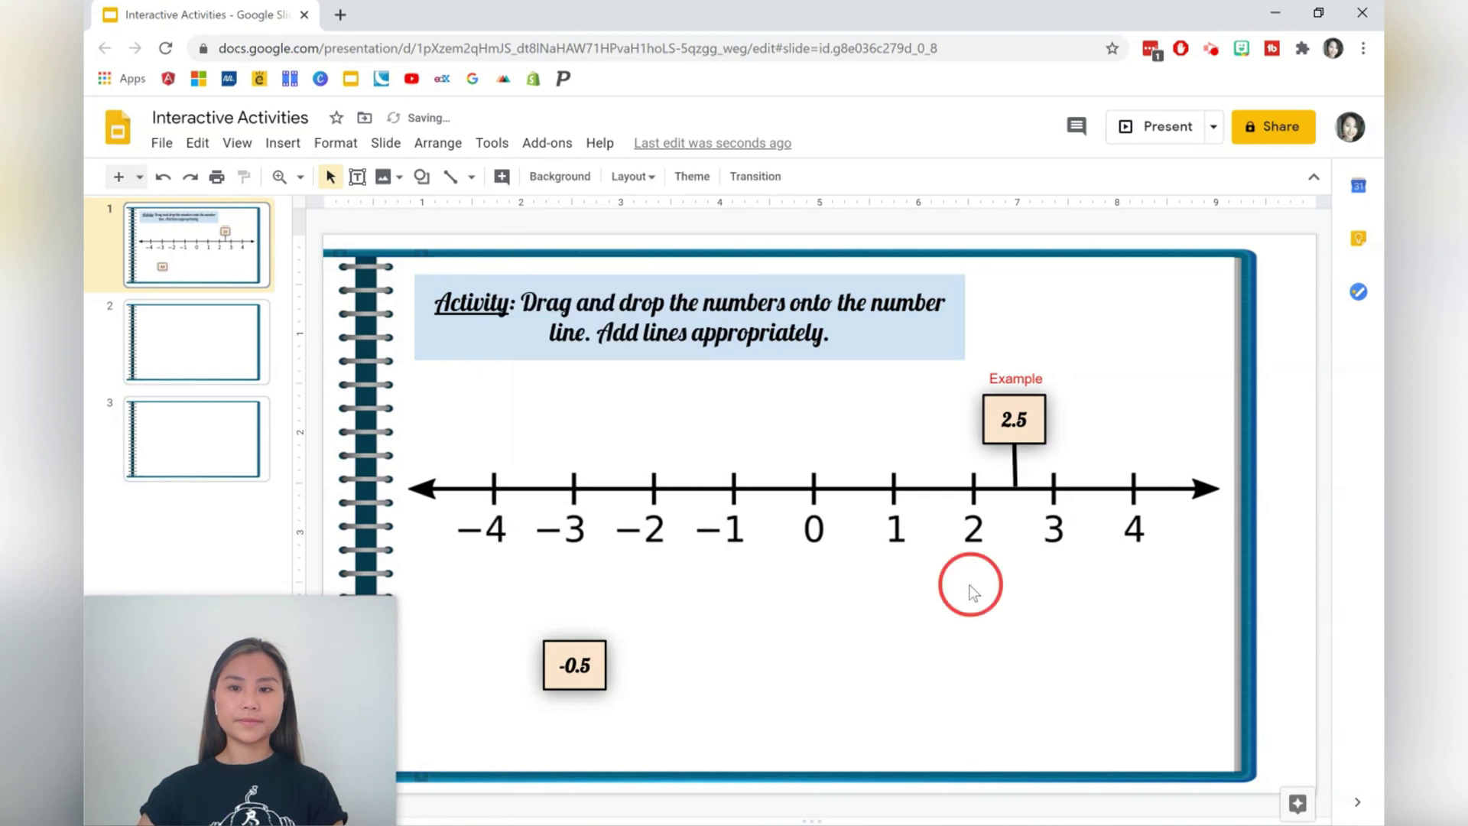
{"action": "left_click", "coordinate": [1014, 462]}
{"action": "left_click", "coordinate": [530, 177]}
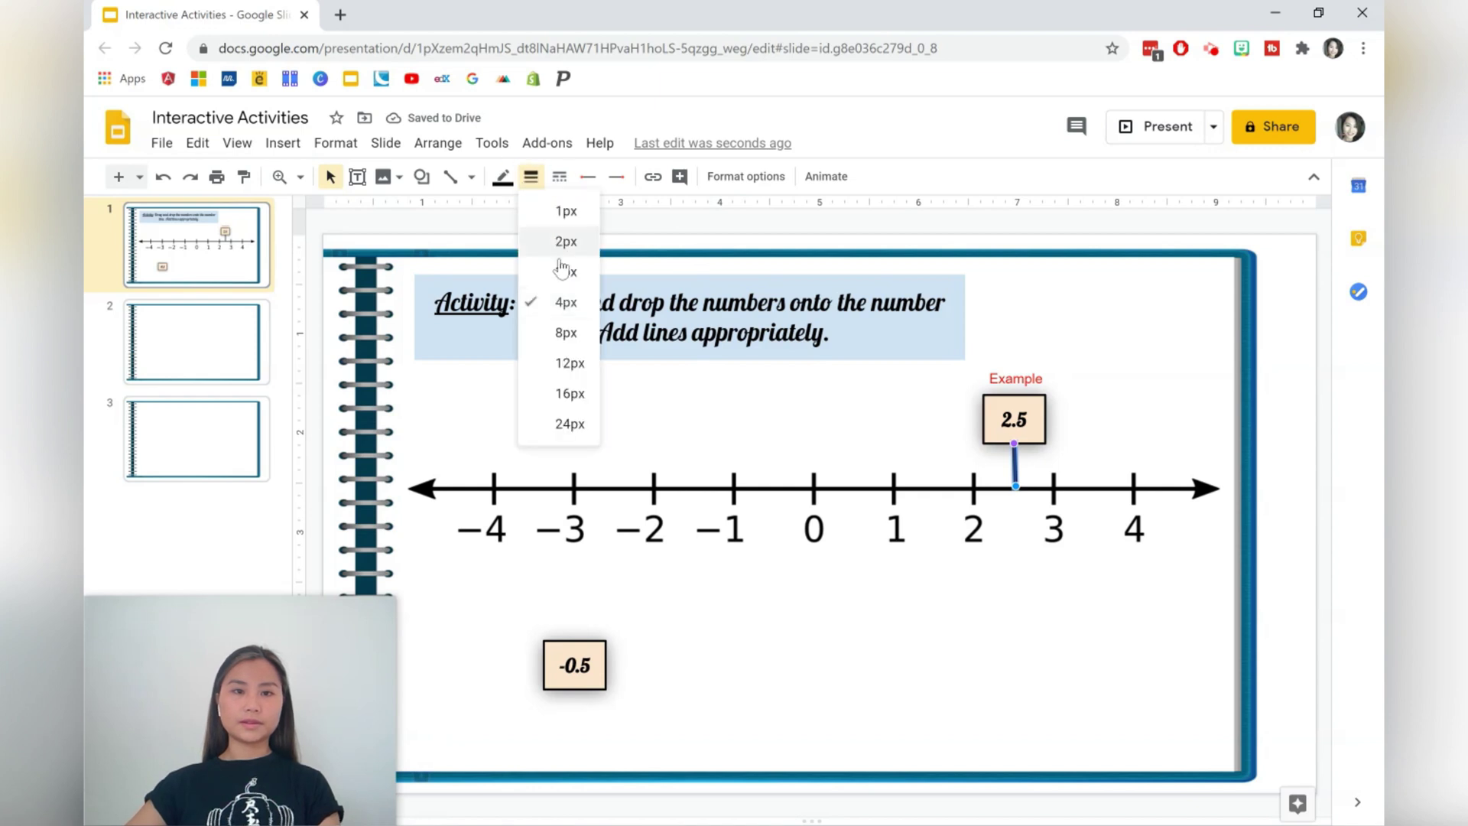
{"action": "left_click", "coordinate": [566, 240]}
{"action": "left_click", "coordinate": [1028, 598]}
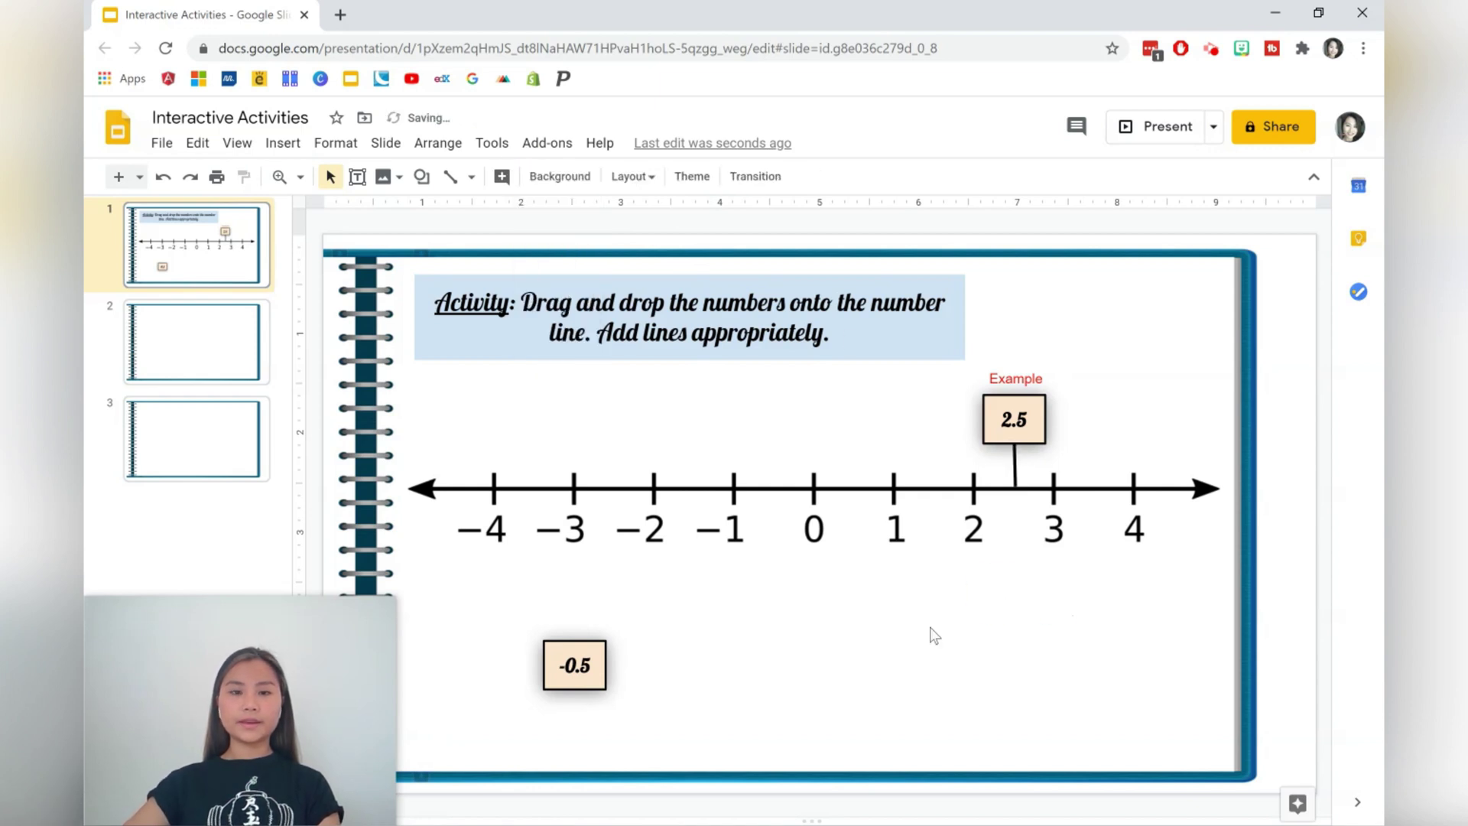
Duplicate the -0.5 card to its right and change the copy's text to 1.6
{"action": "left_click", "coordinate": [604, 666]}
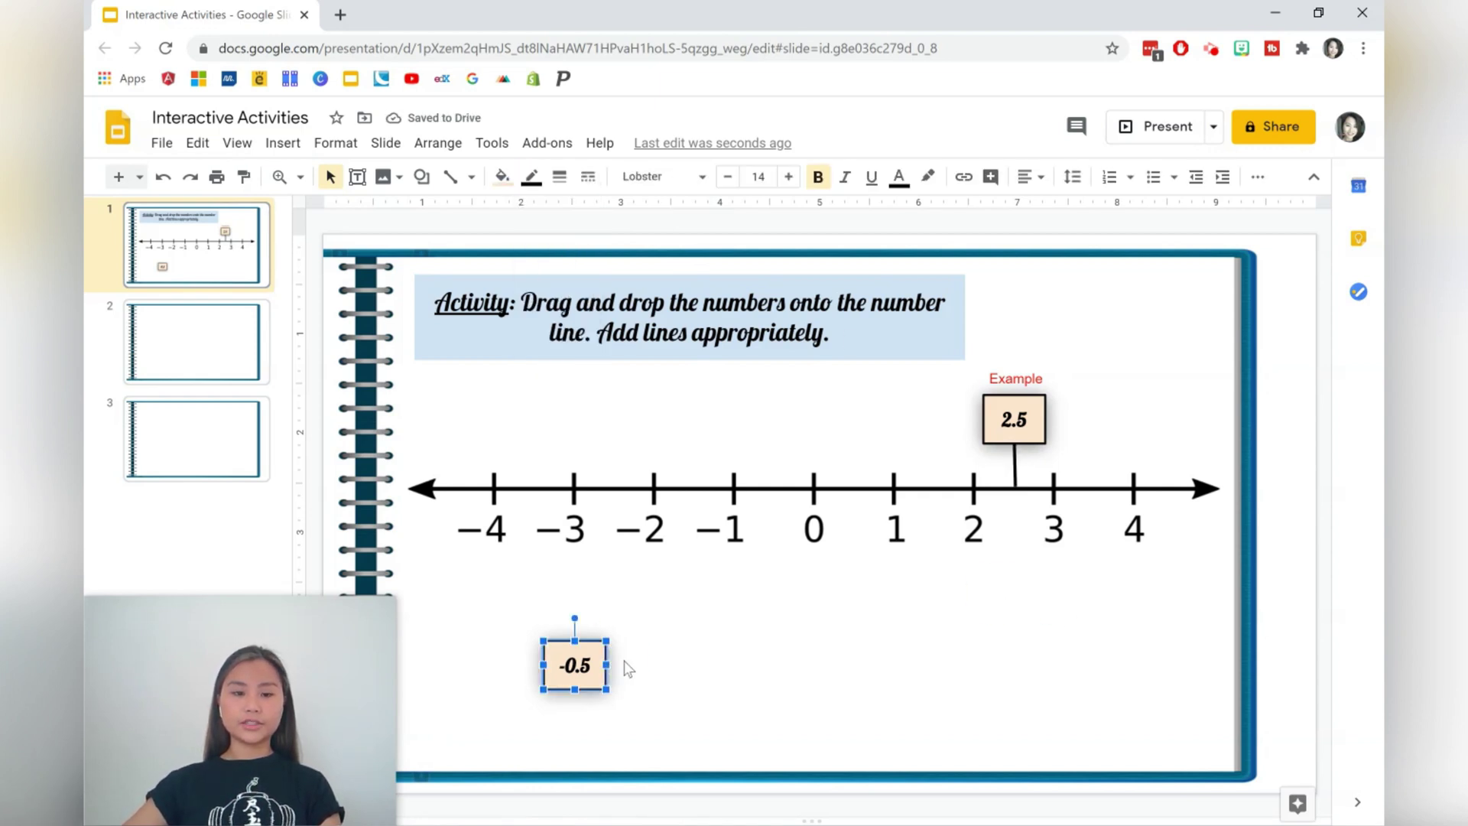
{"action": "left_click", "coordinate": [680, 671]}
{"action": "left_click_drag", "start_coordinate": [604, 684], "coordinate": [692, 682]}
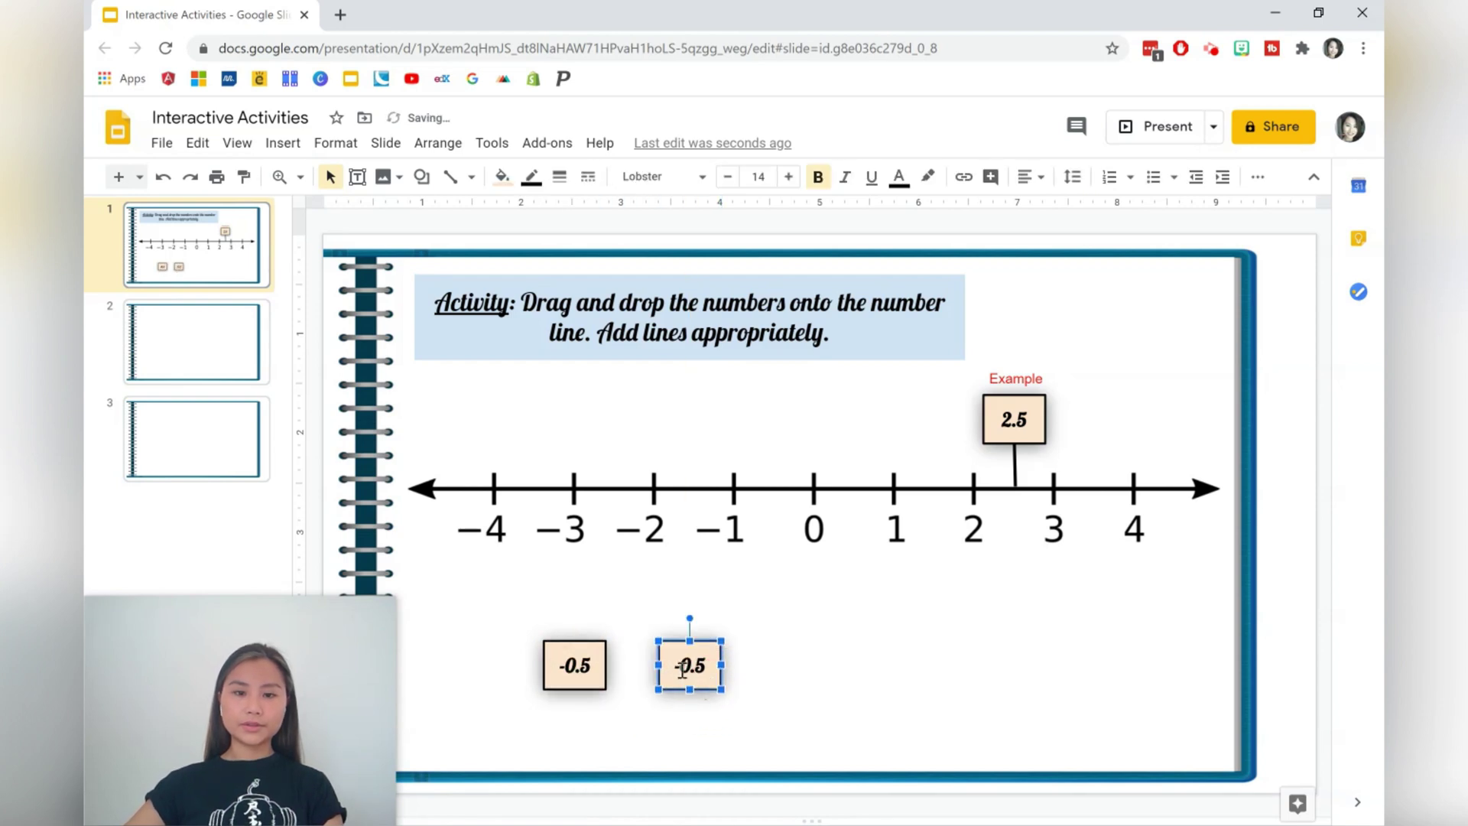
{"action": "double_click", "coordinate": [682, 669]}
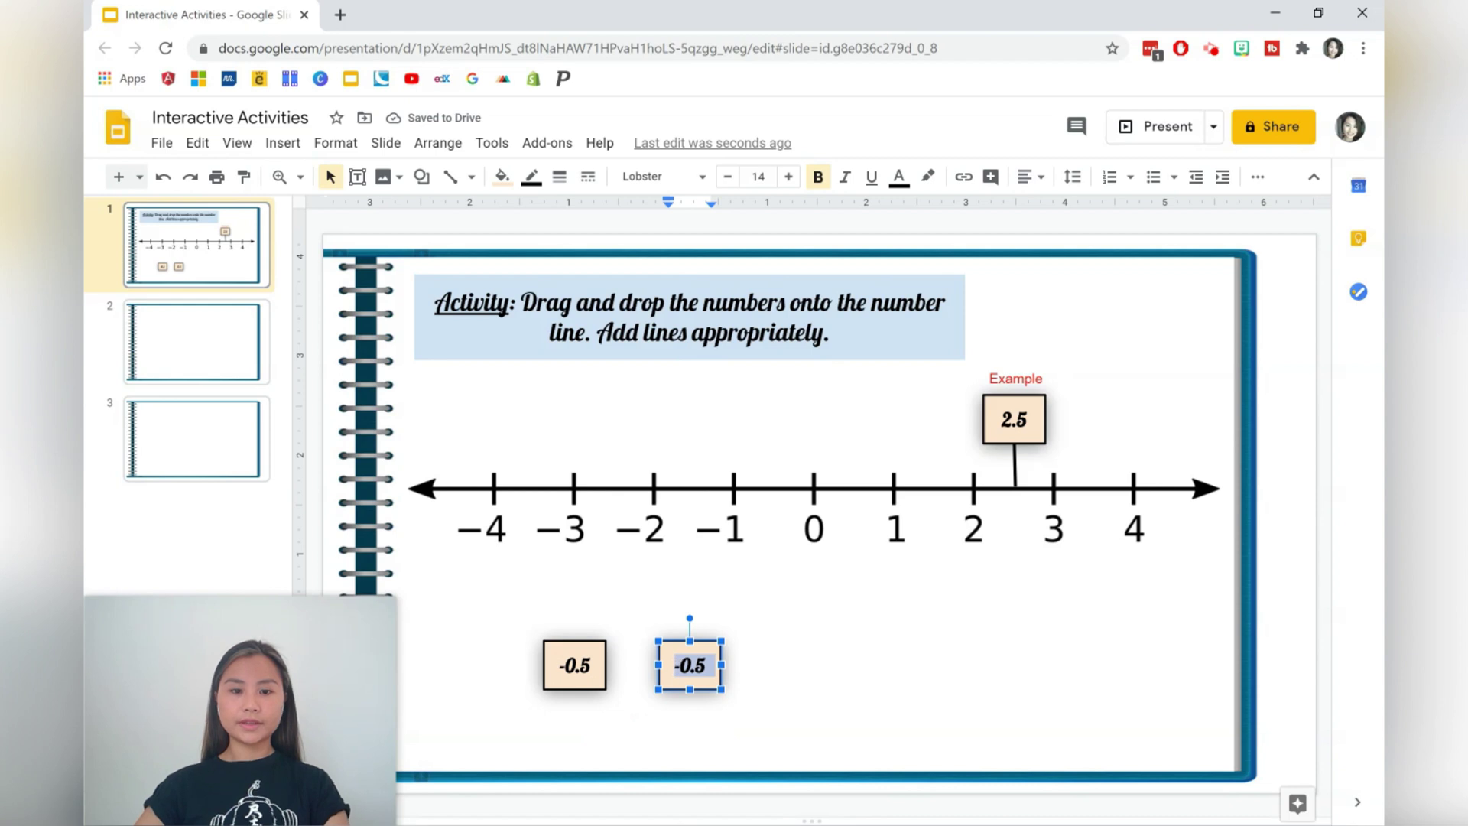
{"action": "type", "text": "1.6"}
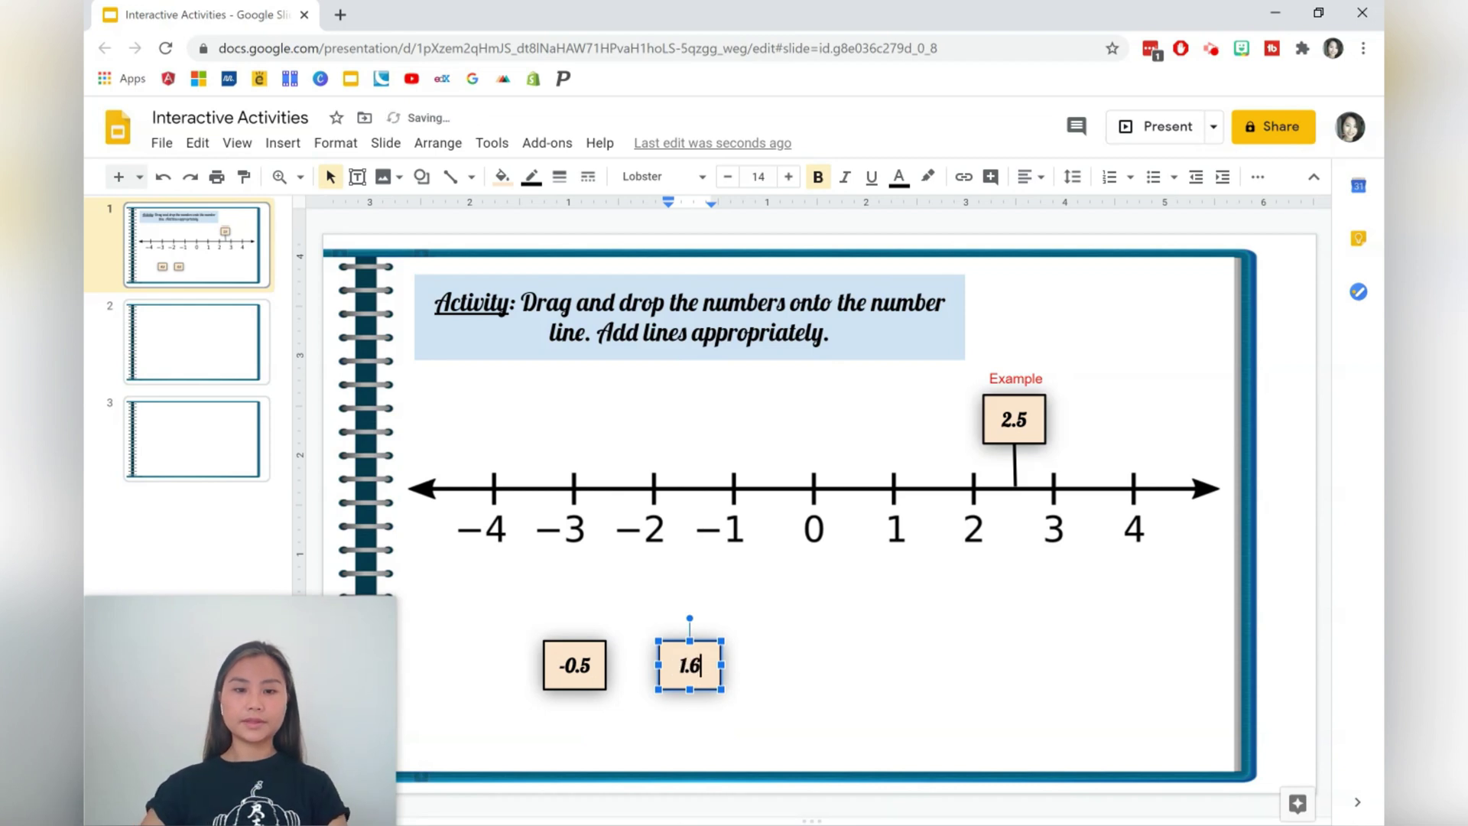
{"action": "left_click", "coordinate": [850, 658]}
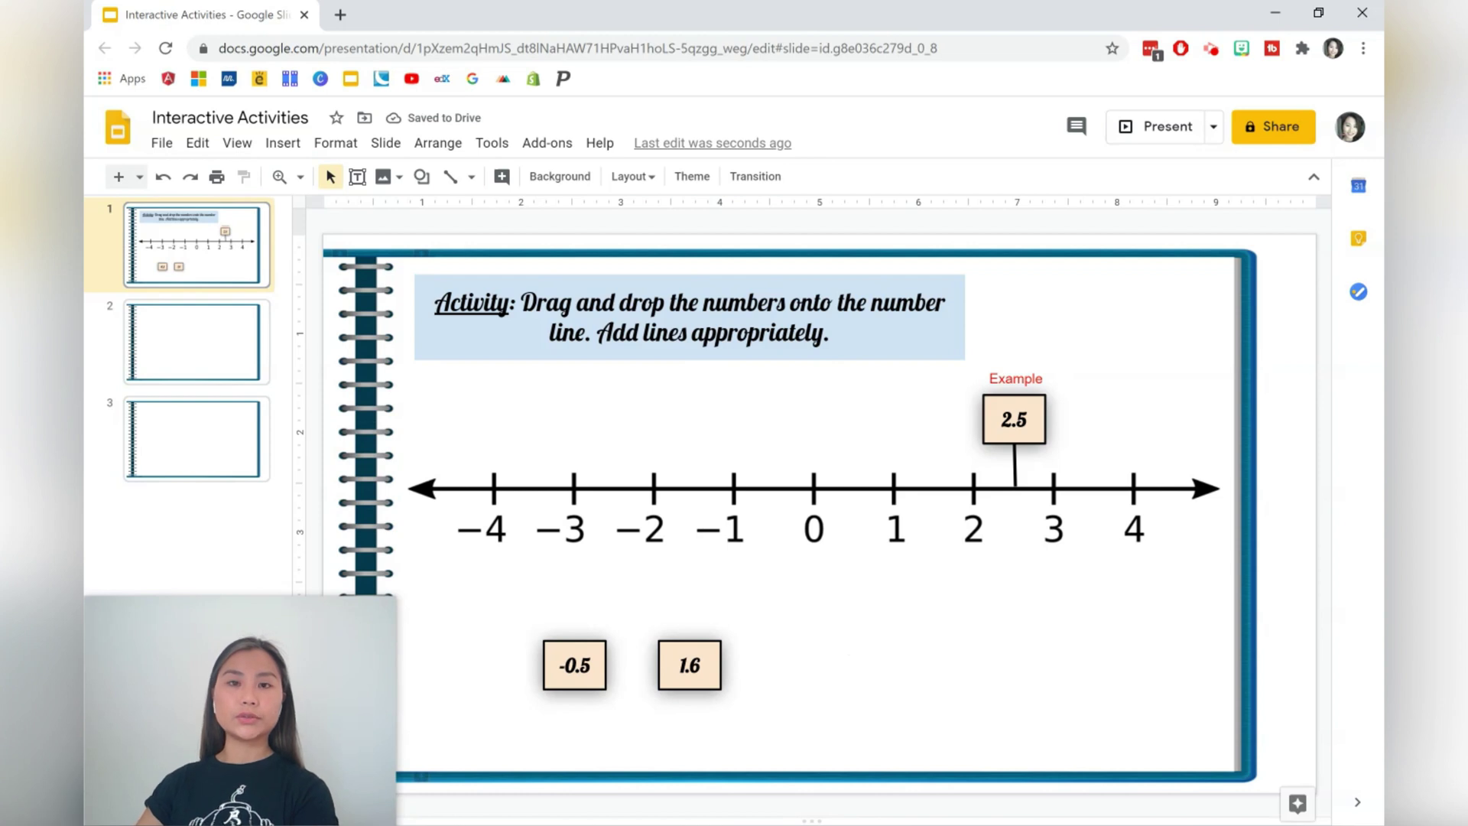
{"action": "left_click", "coordinate": [574, 144]}
Launch Equation Editor for Maths' Text To Image panel and select its fraction LaTeX sample
{"action": "mouse_move", "coordinate": [564, 262]}
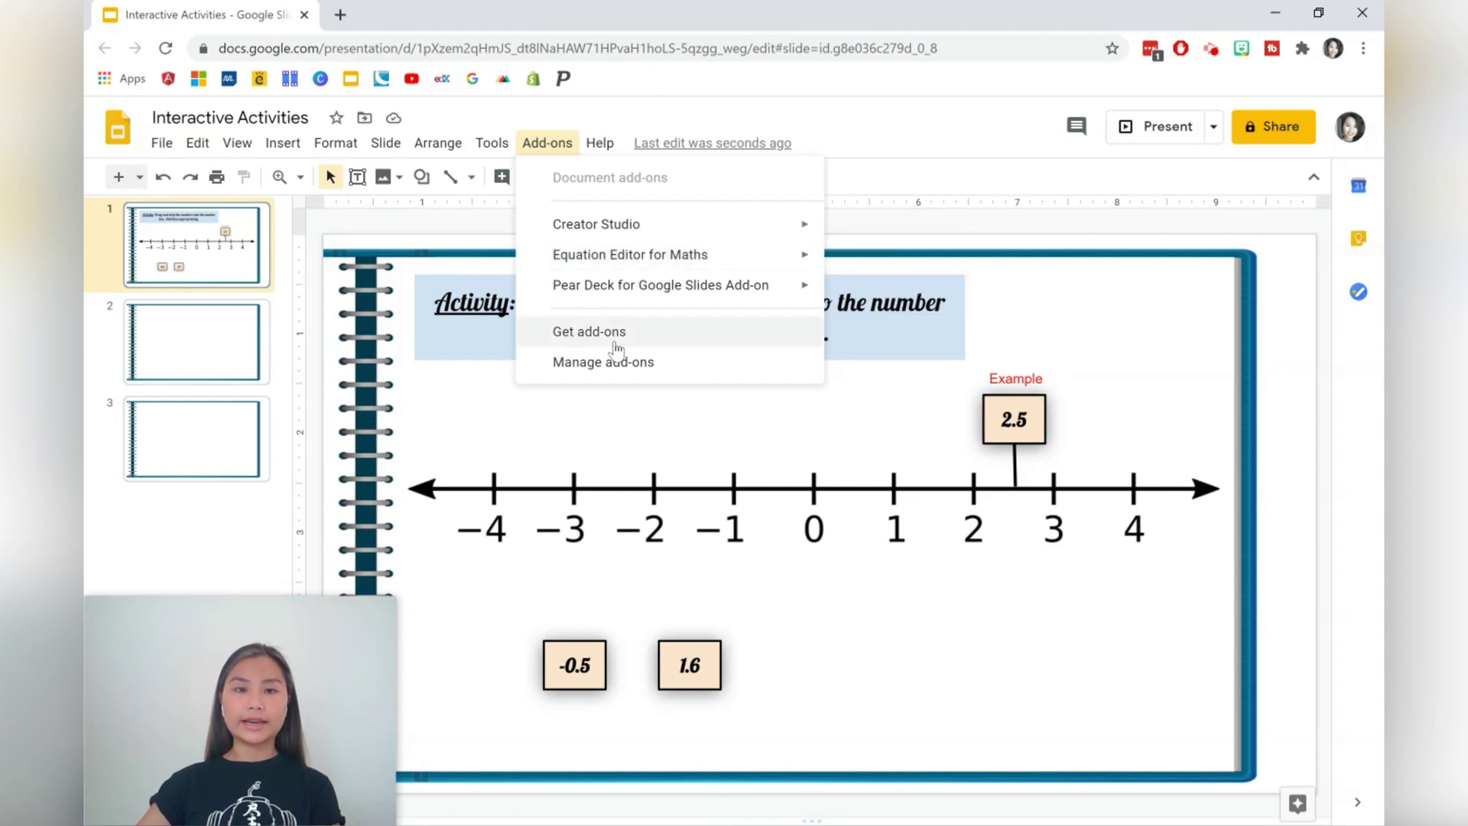
{"action": "mouse_move", "coordinate": [656, 265]}
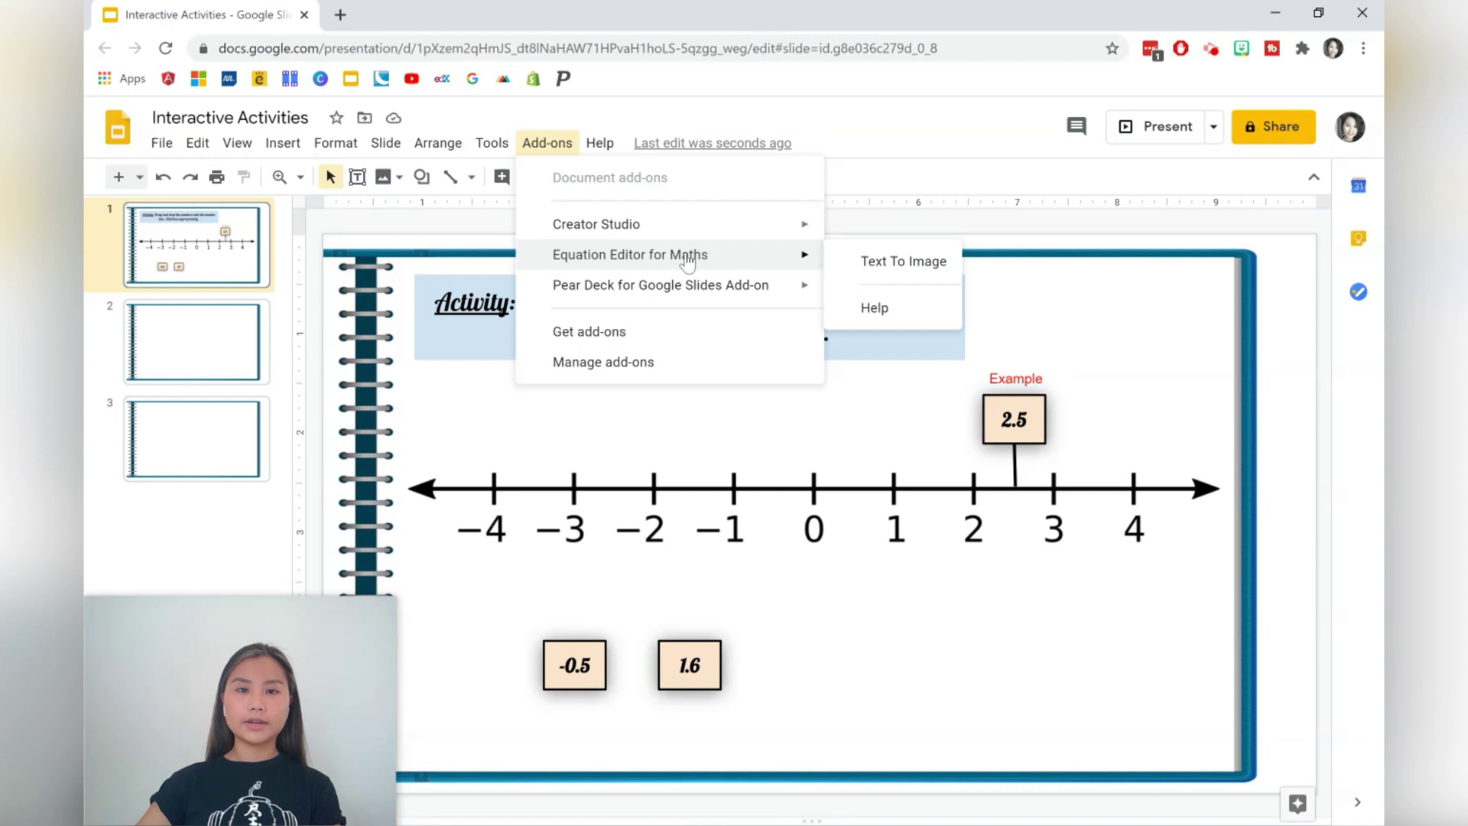
{"action": "left_click", "coordinate": [904, 263]}
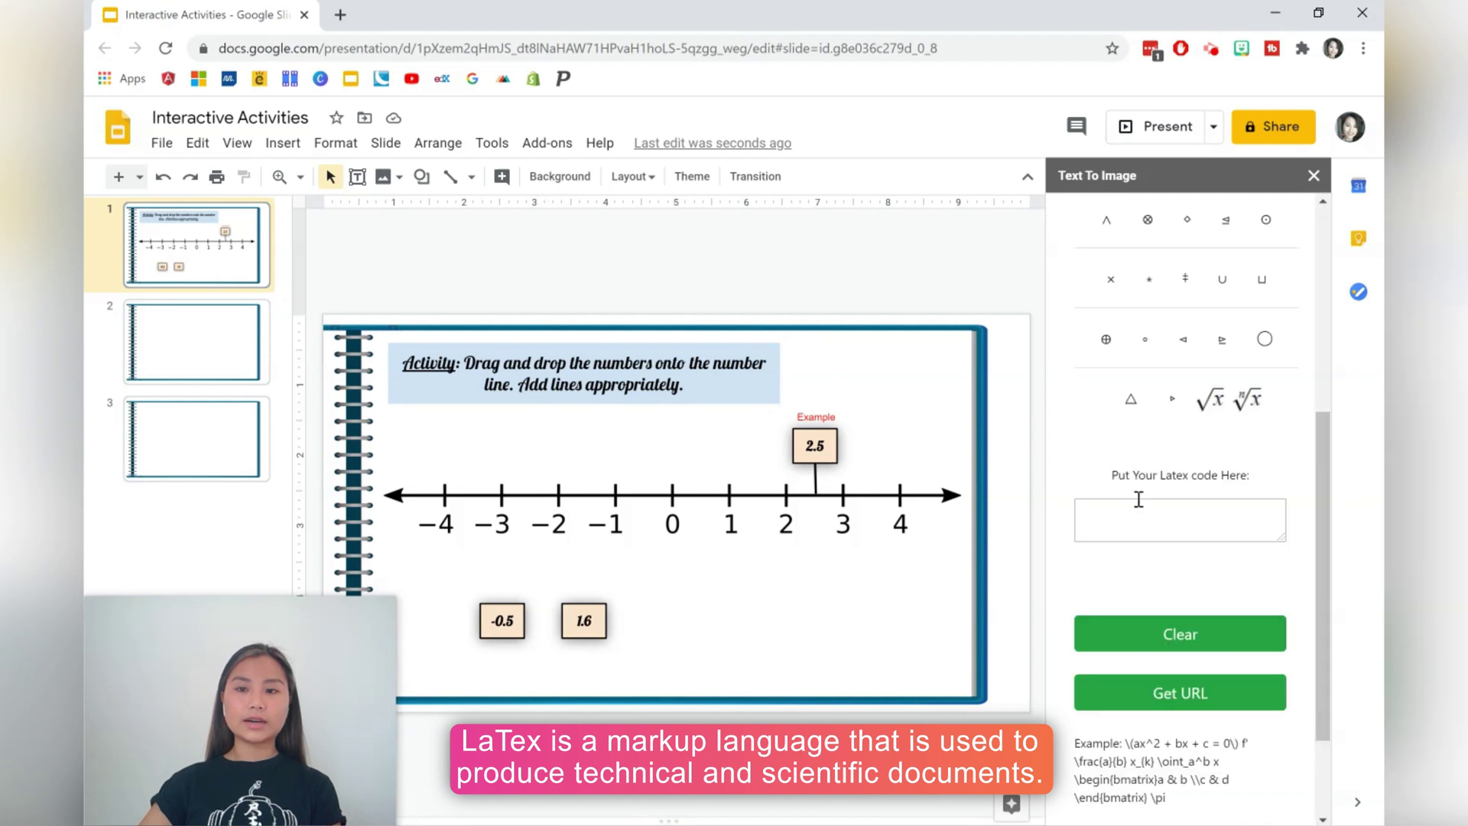
{"action": "left_click_drag", "start_coordinate": [1075, 761], "coordinate": [1127, 761]}
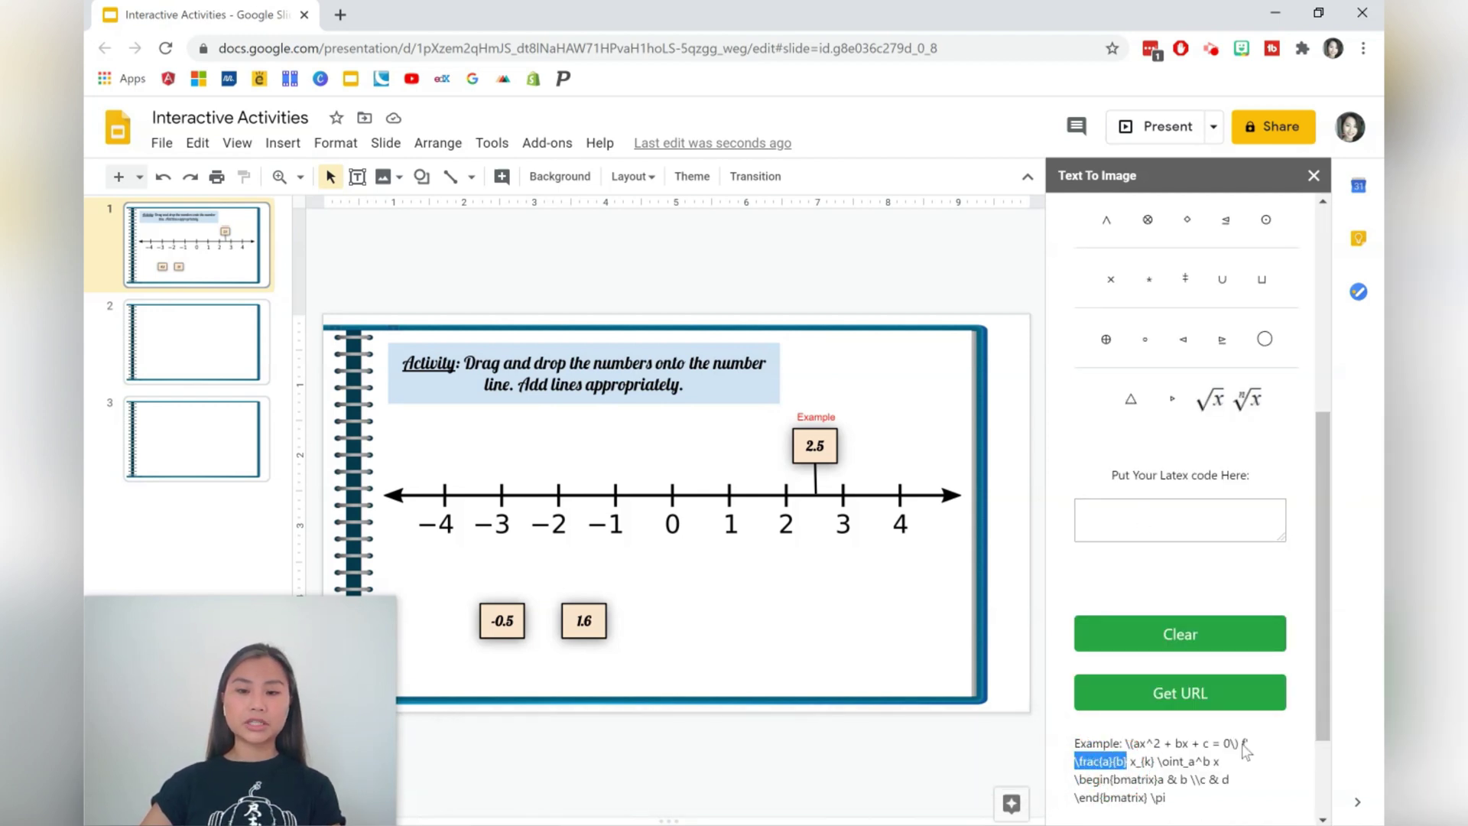
Enter the LaTeX for the fraction 2/3 in the Text To Image add-on
{"action": "left_click", "coordinate": [1194, 517]}
{"action": "type", "text": "\\frac"}
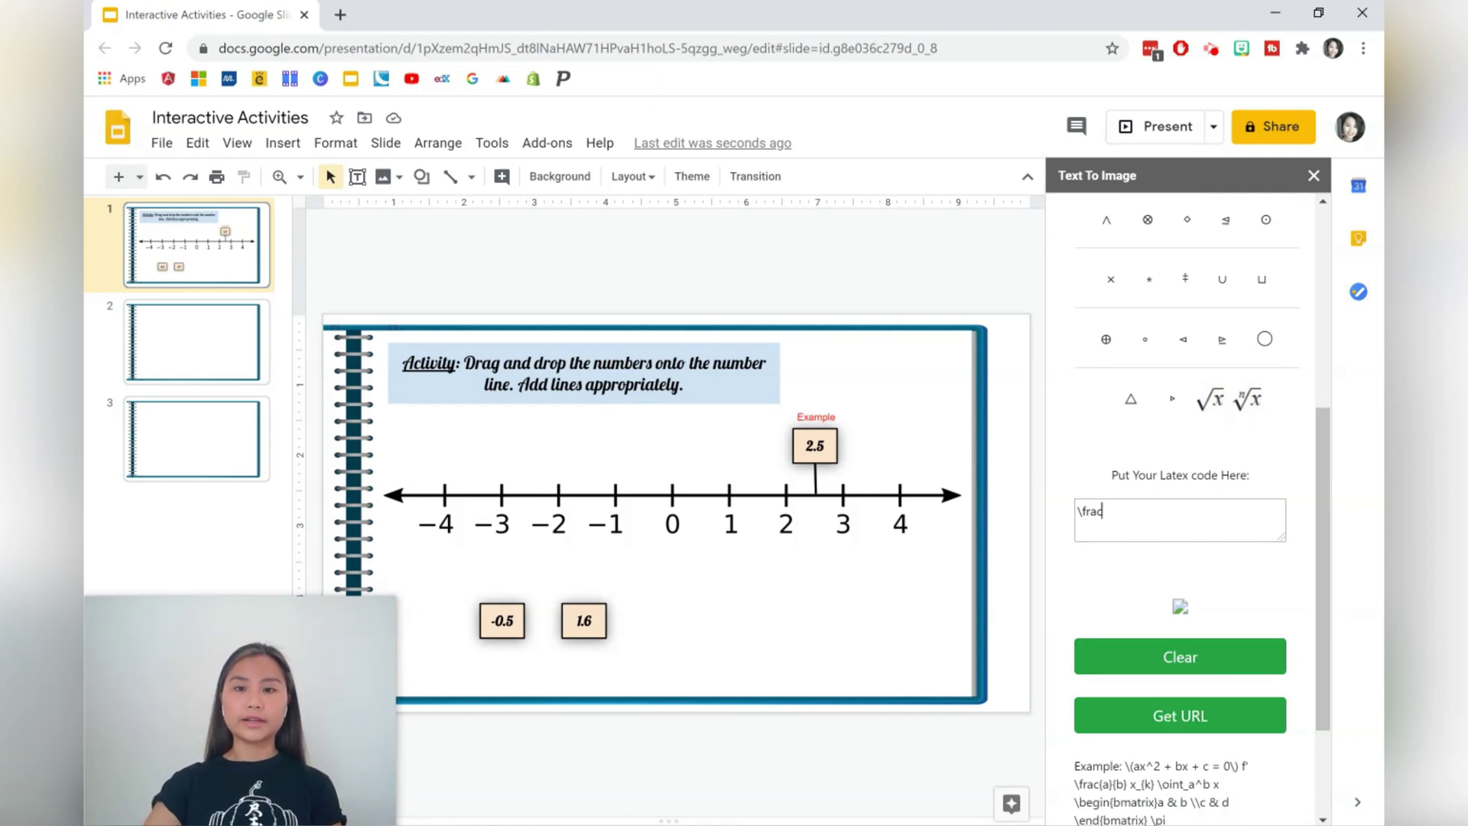
{"action": "type", "text": "{2"}
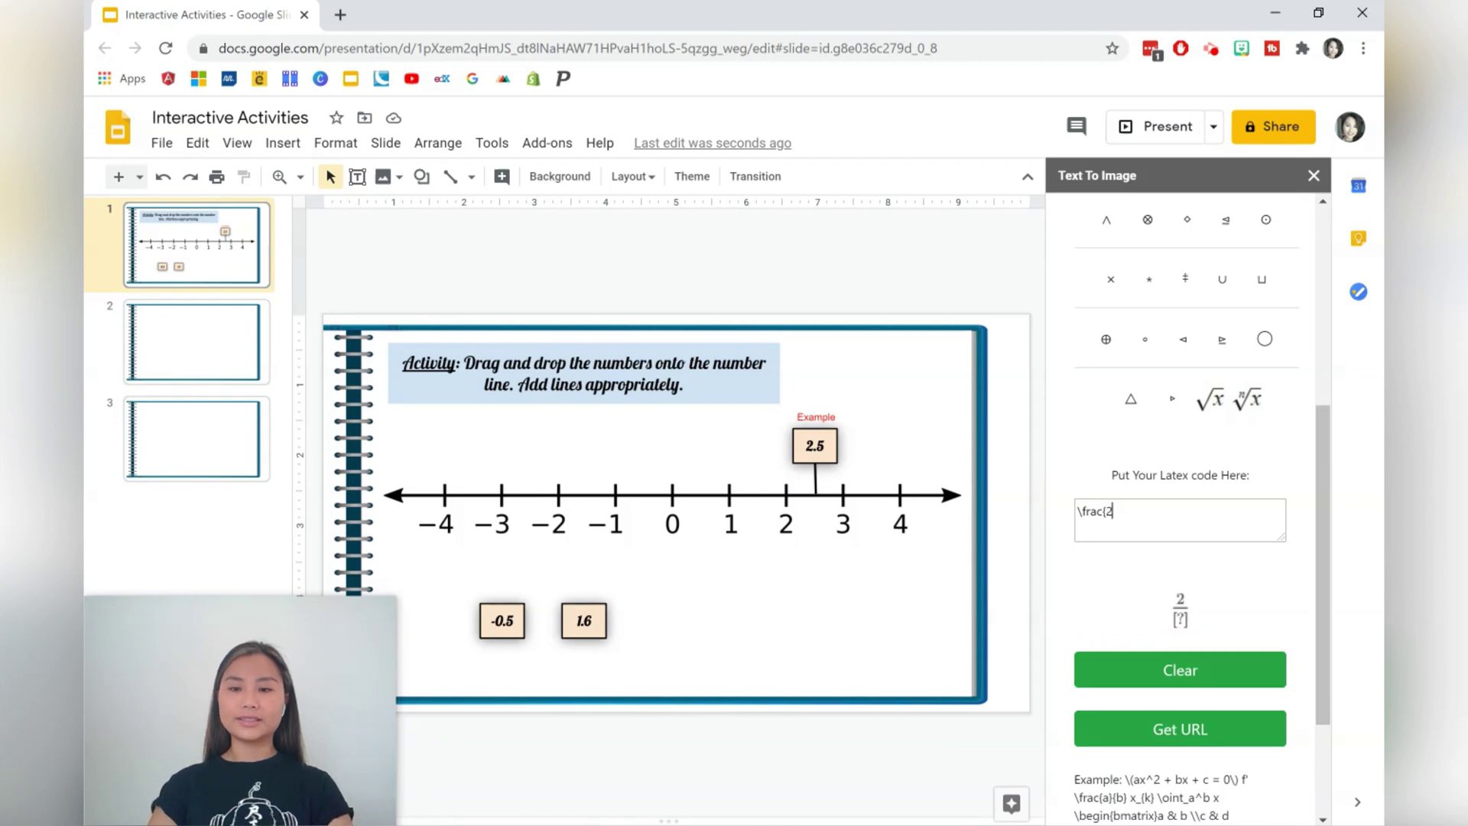
{"action": "type", "text": "}{3"}
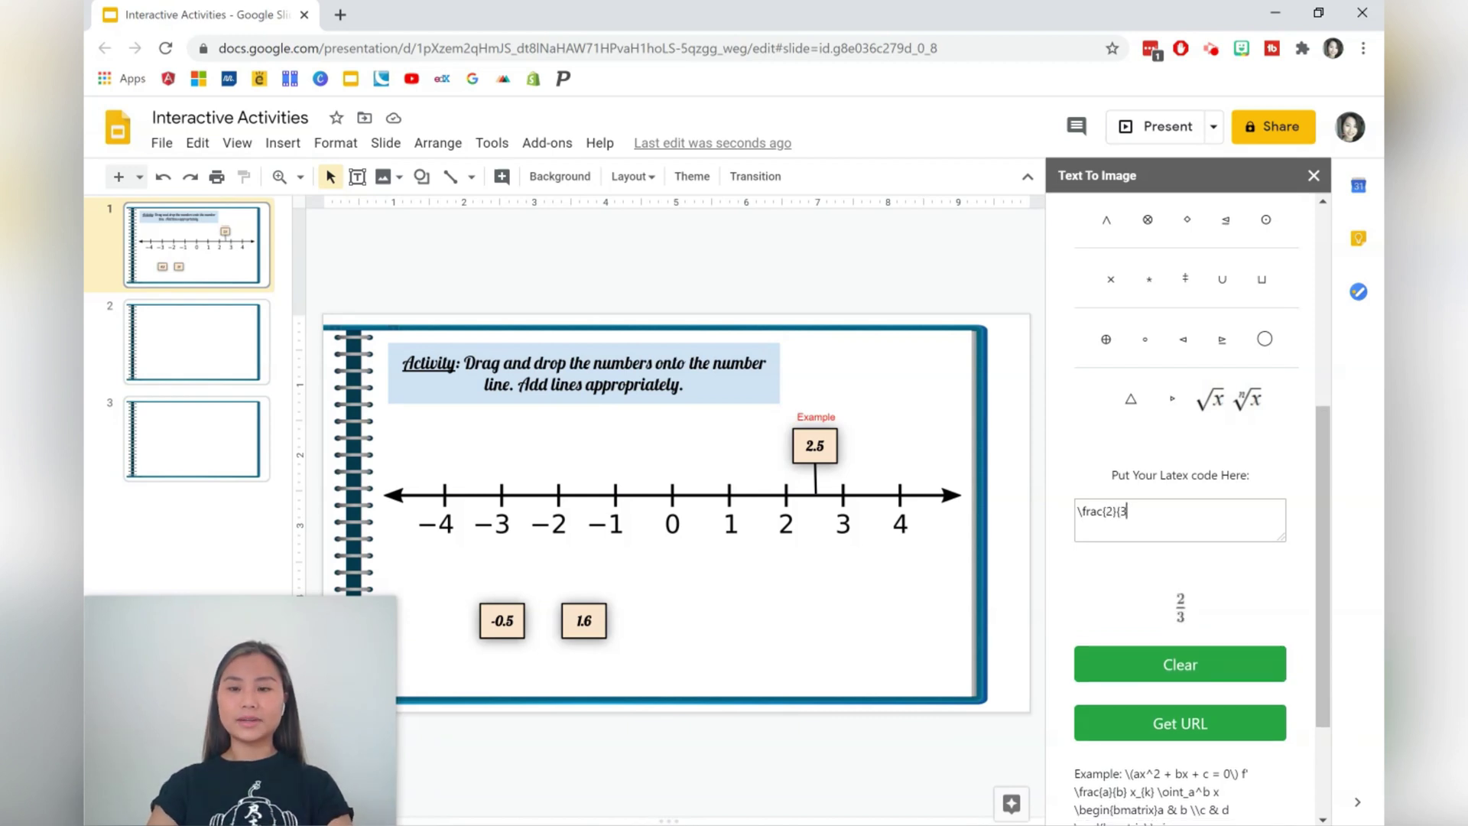
Copy the rendered 2/3 image onto the slide beside the 1.6 box and resize it
{"action": "right_click", "coordinate": [1180, 605]}
{"action": "left_click", "coordinate": [1183, 663]}
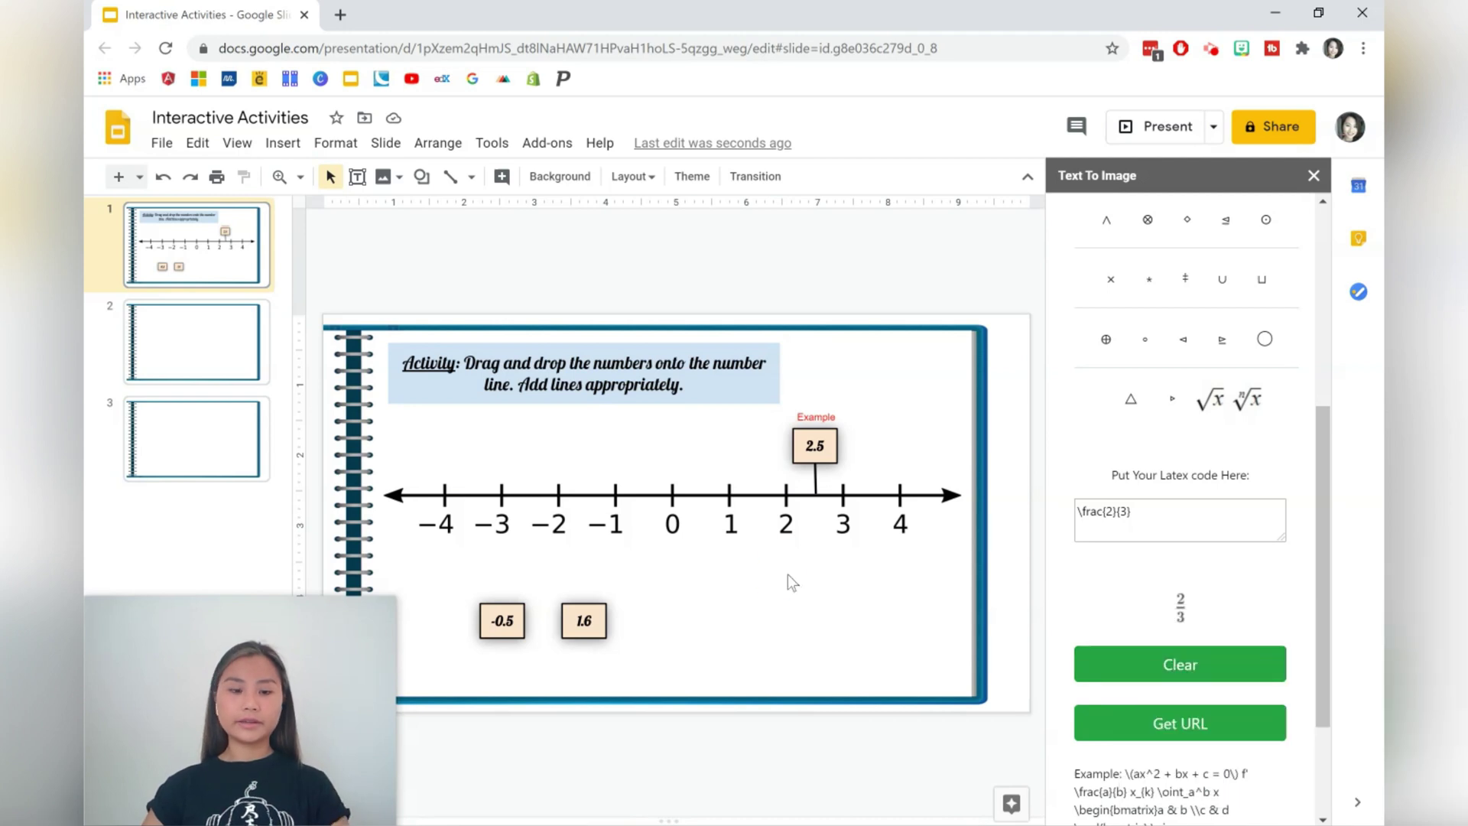
{"action": "key", "text": "ctrl+v"}
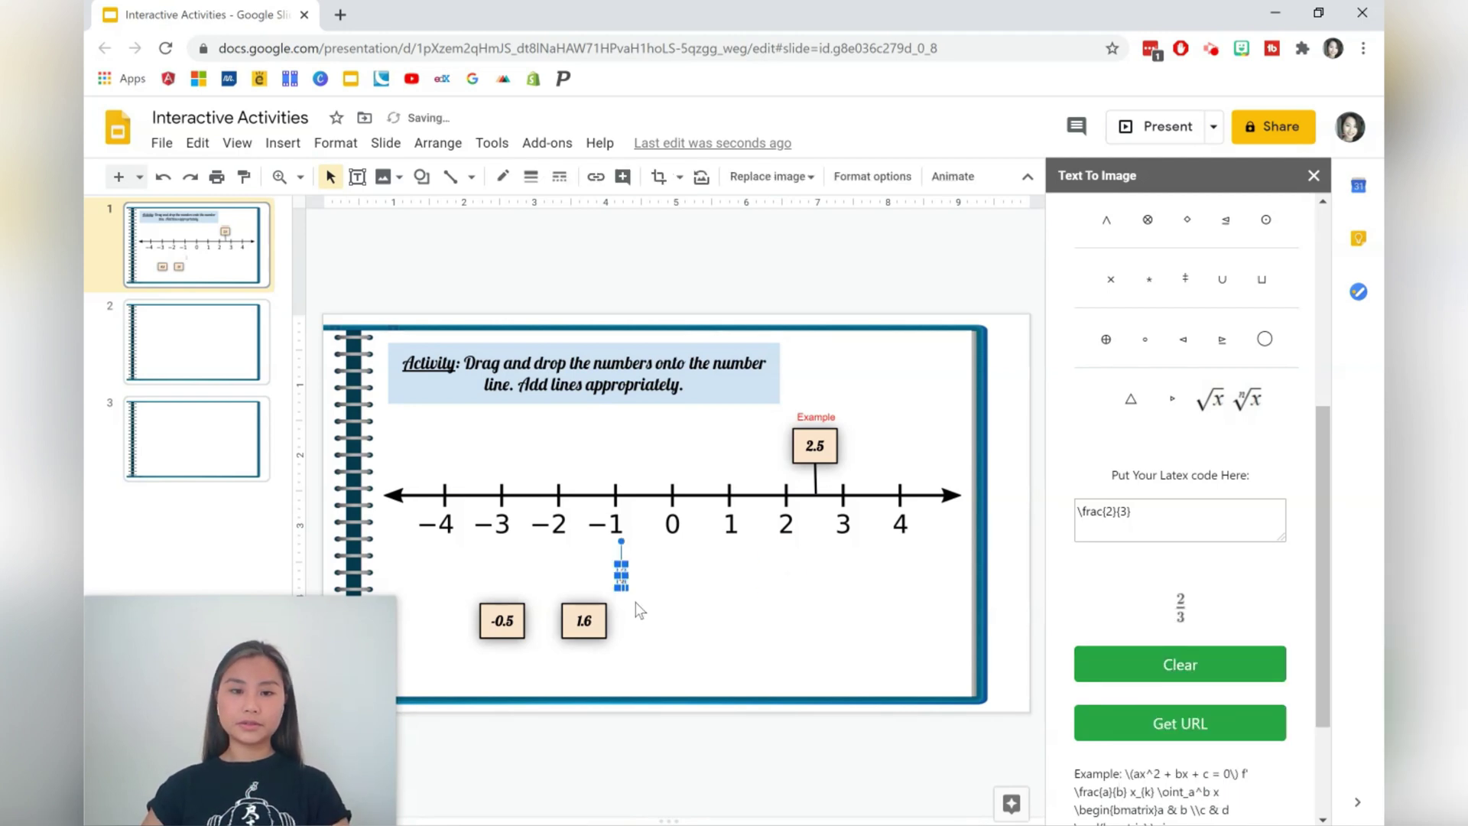
{"action": "left_click", "coordinate": [627, 591]}
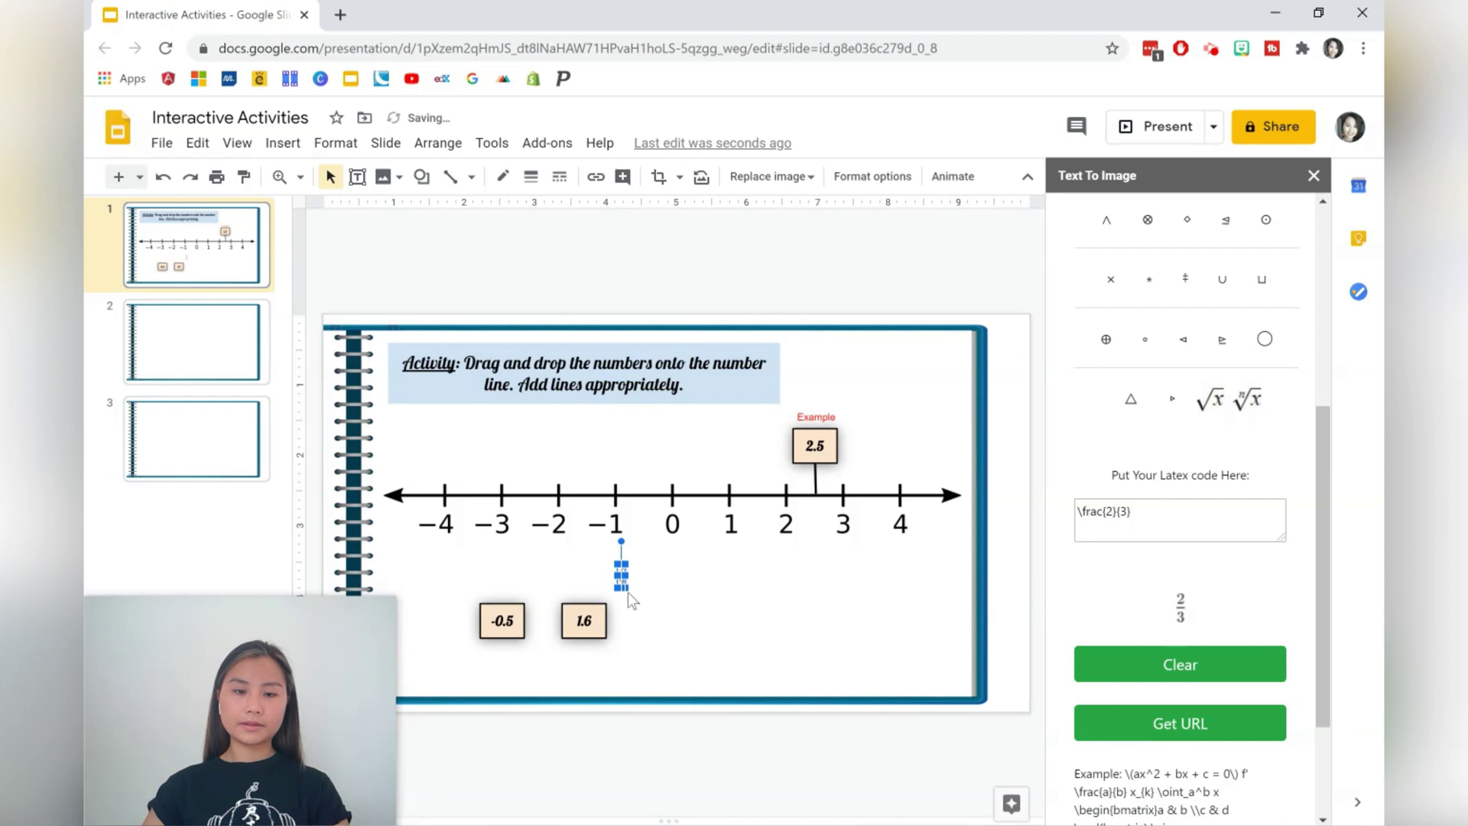
{"action": "left_click", "coordinate": [629, 591]}
{"action": "left_click_drag", "start_coordinate": [627, 591], "coordinate": [636, 624]}
{"action": "left_click", "coordinate": [652, 598]}
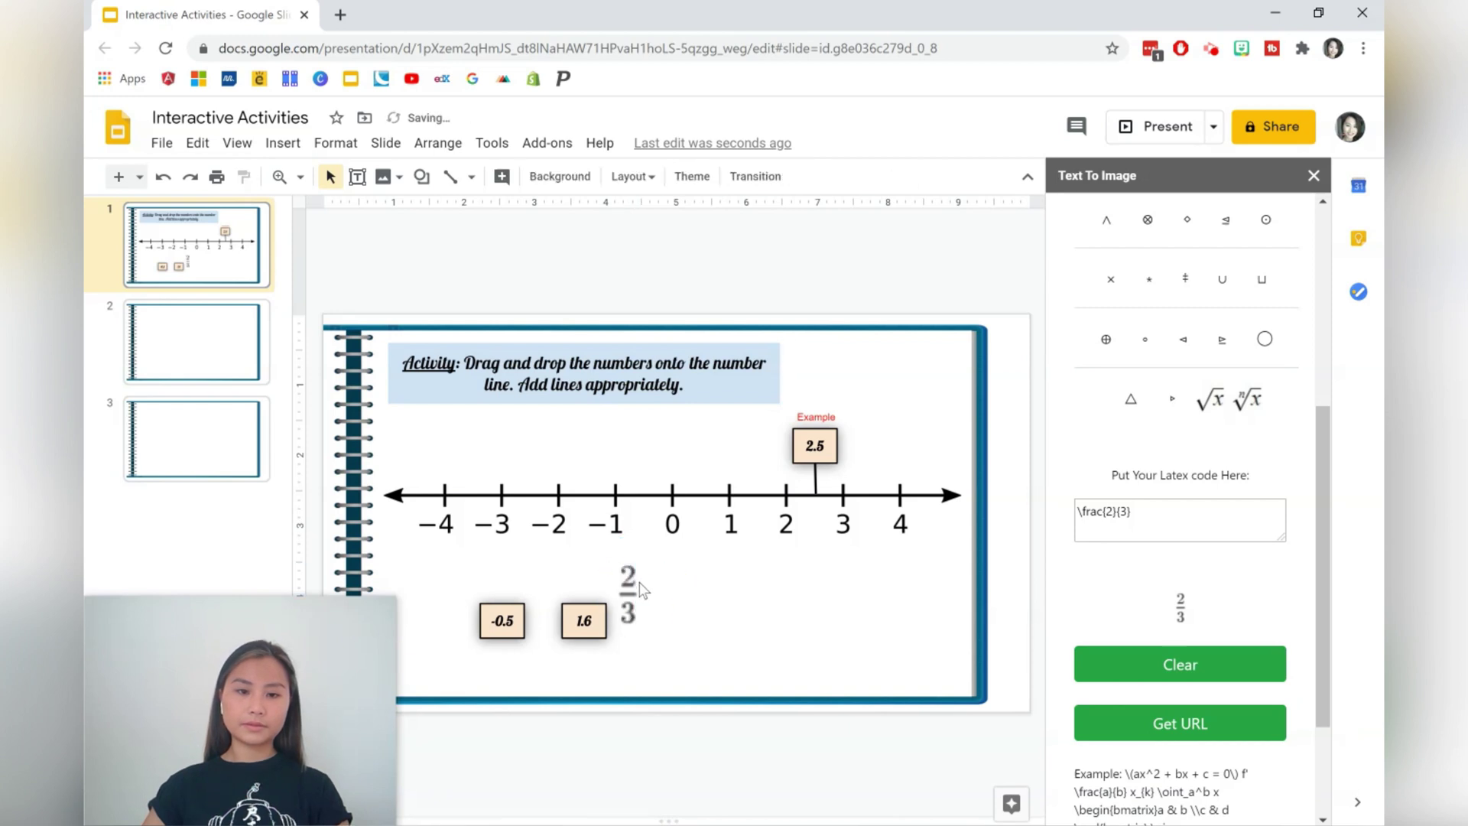
{"action": "left_click", "coordinate": [631, 588]}
{"action": "left_click_drag", "start_coordinate": [638, 565], "coordinate": [633, 585]}
{"action": "left_click", "coordinate": [659, 614]}
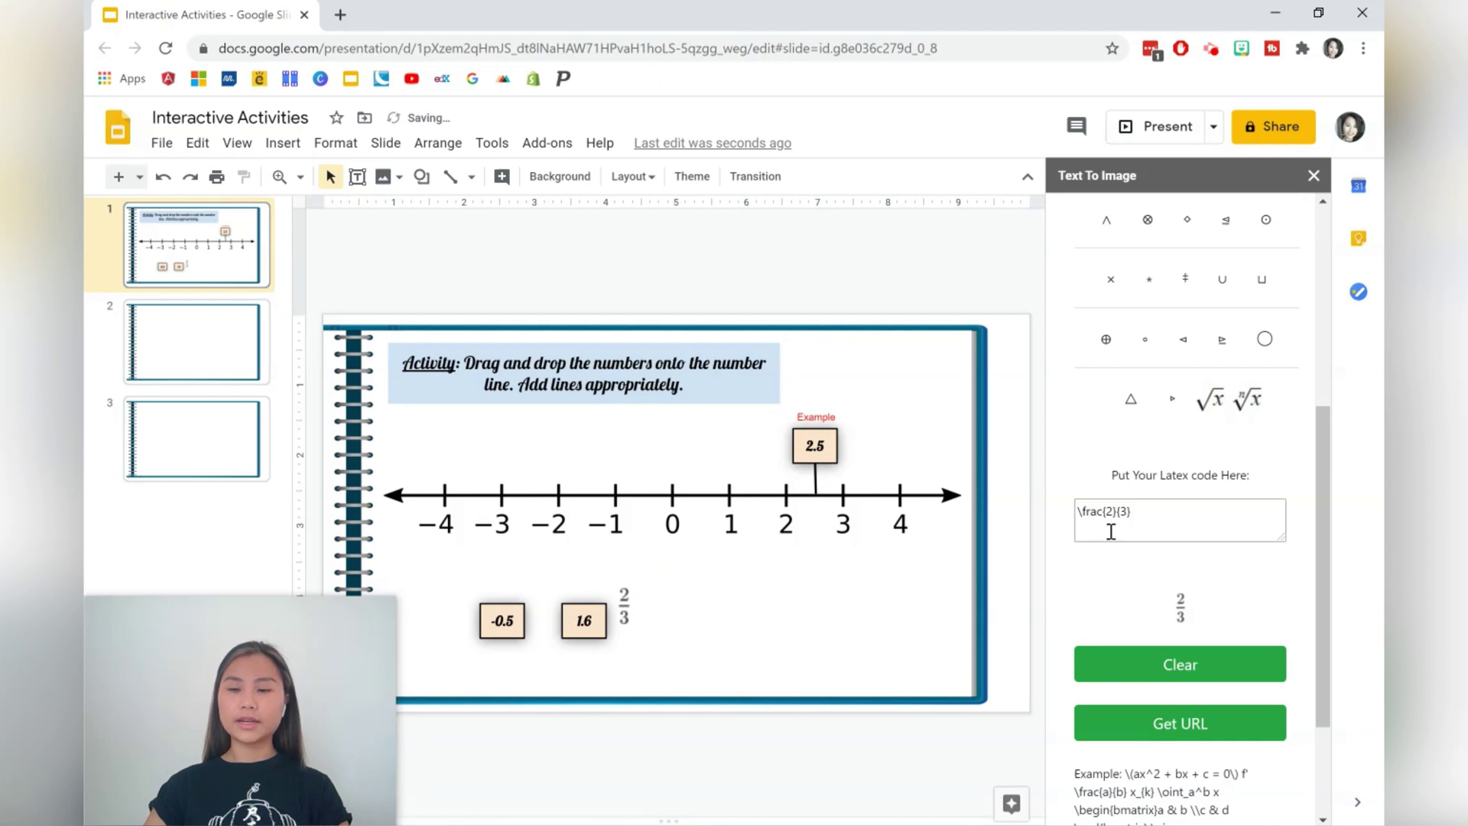
Change the LaTeX to -2\frac{2}{3}, paste the rendered image onto the slide, and enlarge it
{"action": "left_click", "coordinate": [1081, 517]}
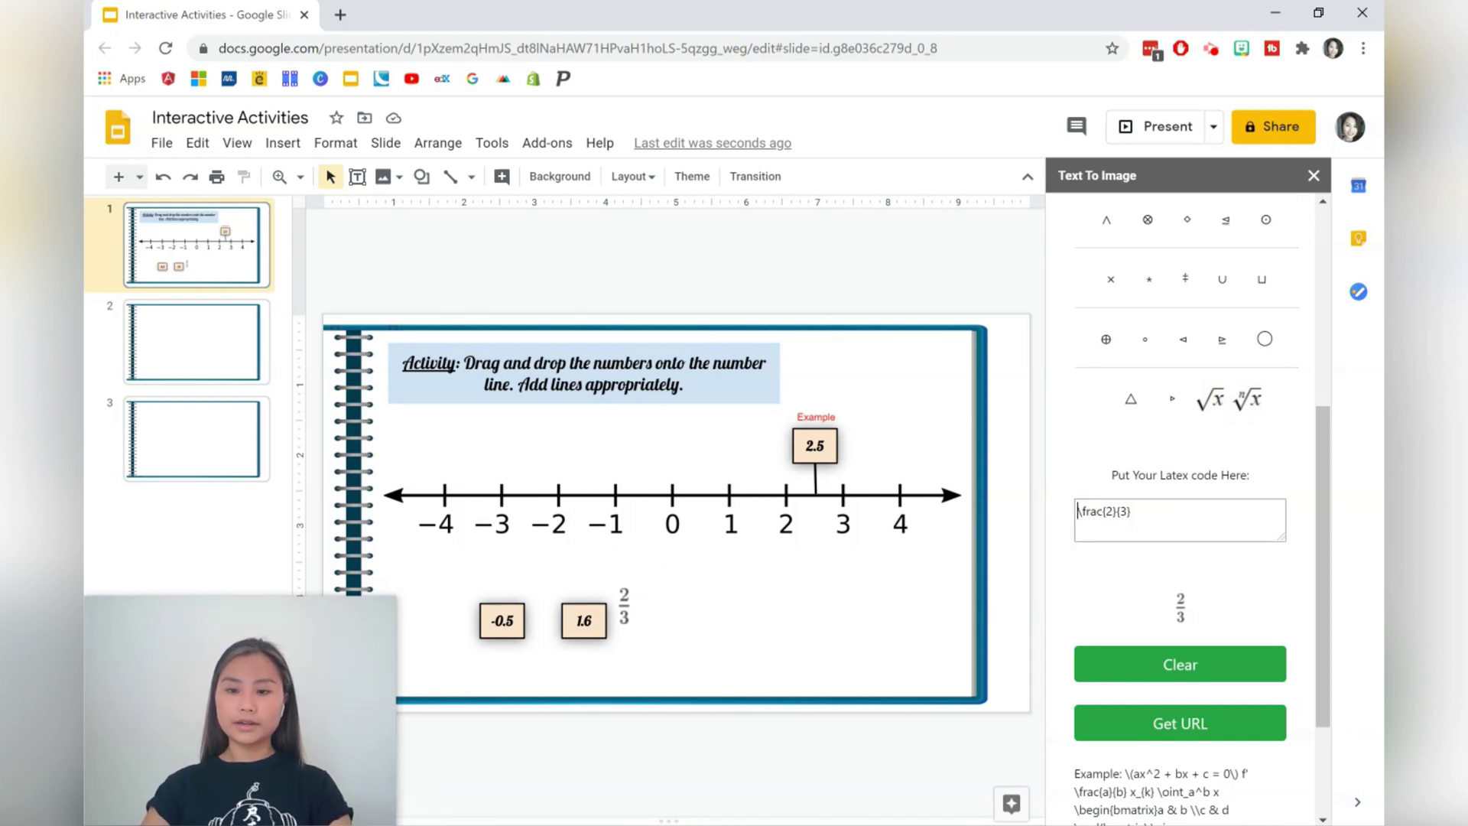
{"action": "type", "text": "-2"}
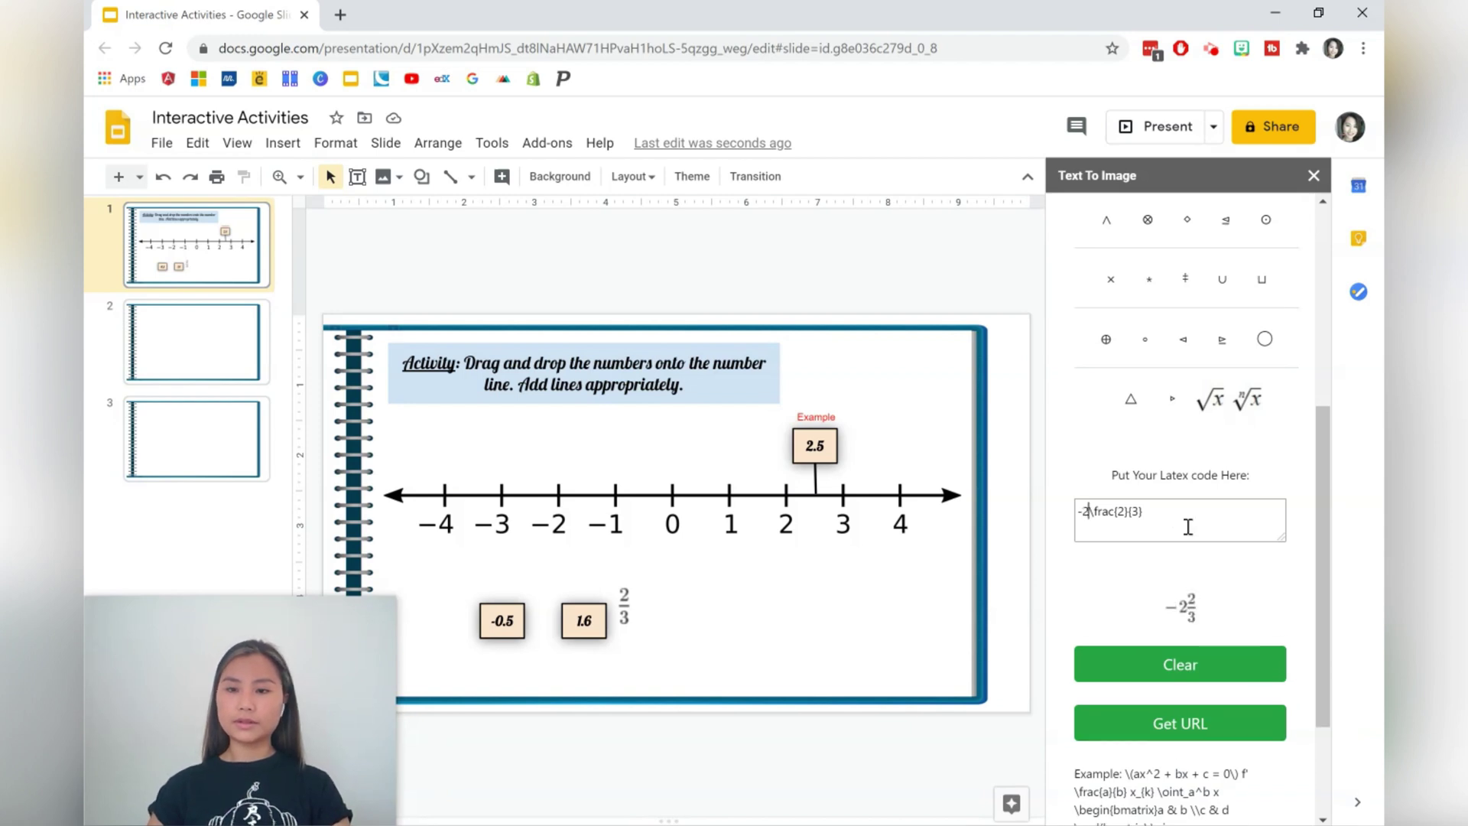
{"action": "right_click", "coordinate": [1192, 602]}
{"action": "right_click", "coordinate": [1191, 611]}
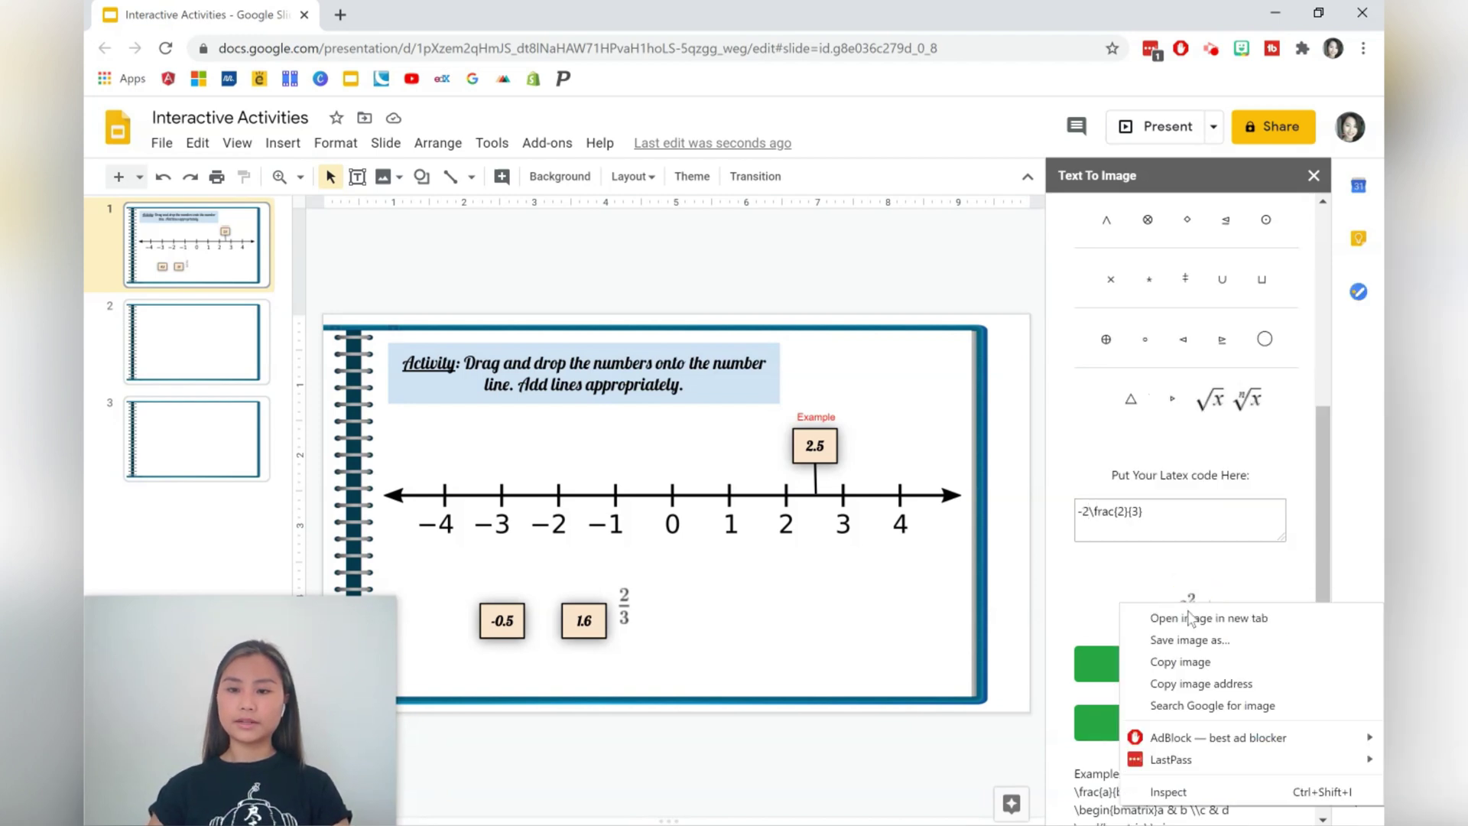
{"action": "left_click", "coordinate": [1181, 662]}
{"action": "left_click", "coordinate": [910, 633]}
{"action": "key", "text": "ctrl+v"}
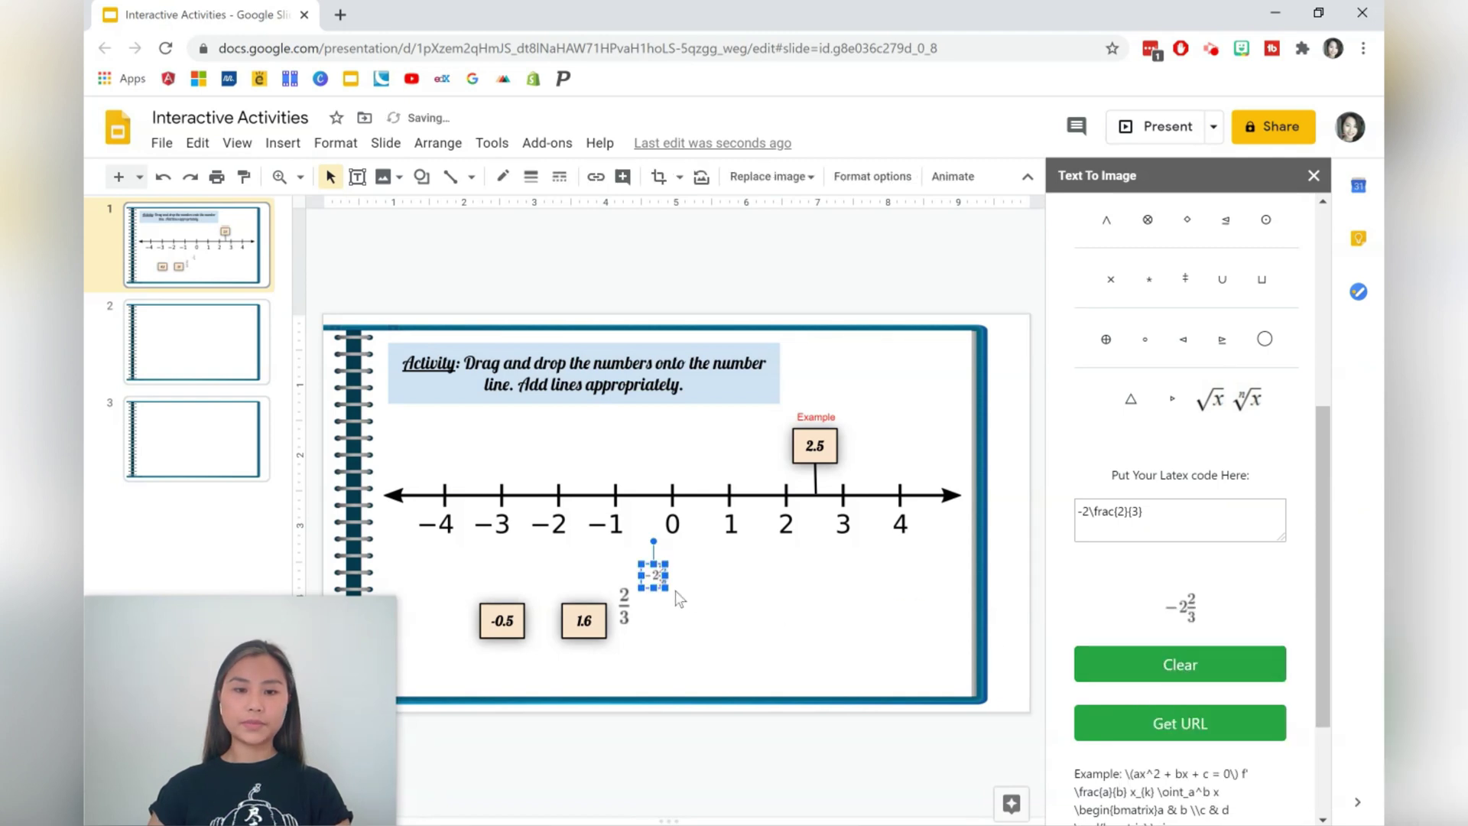
{"action": "left_click_drag", "start_coordinate": [665, 588], "coordinate": [680, 602]}
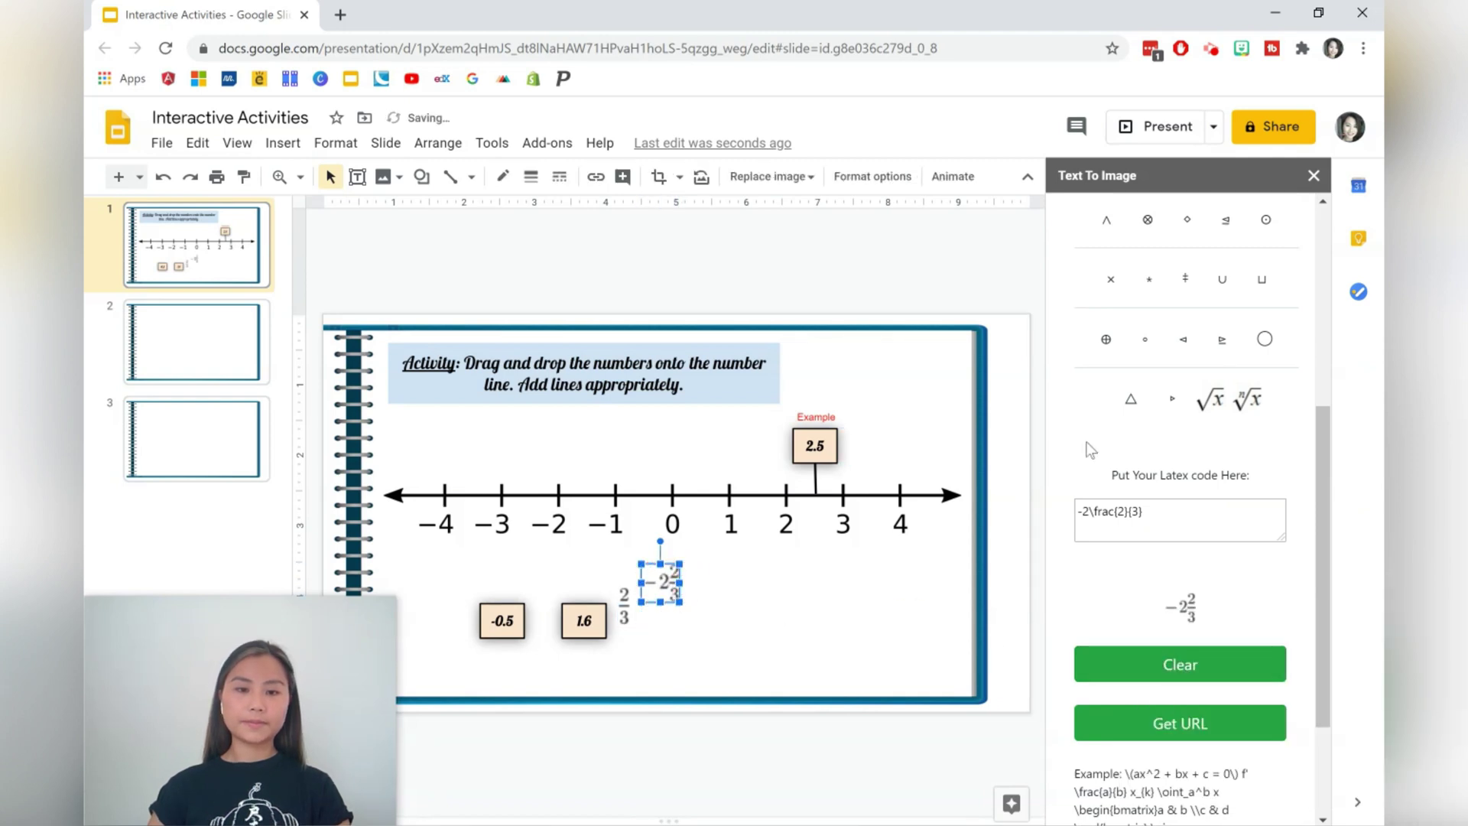
{"action": "left_click", "coordinate": [1313, 175]}
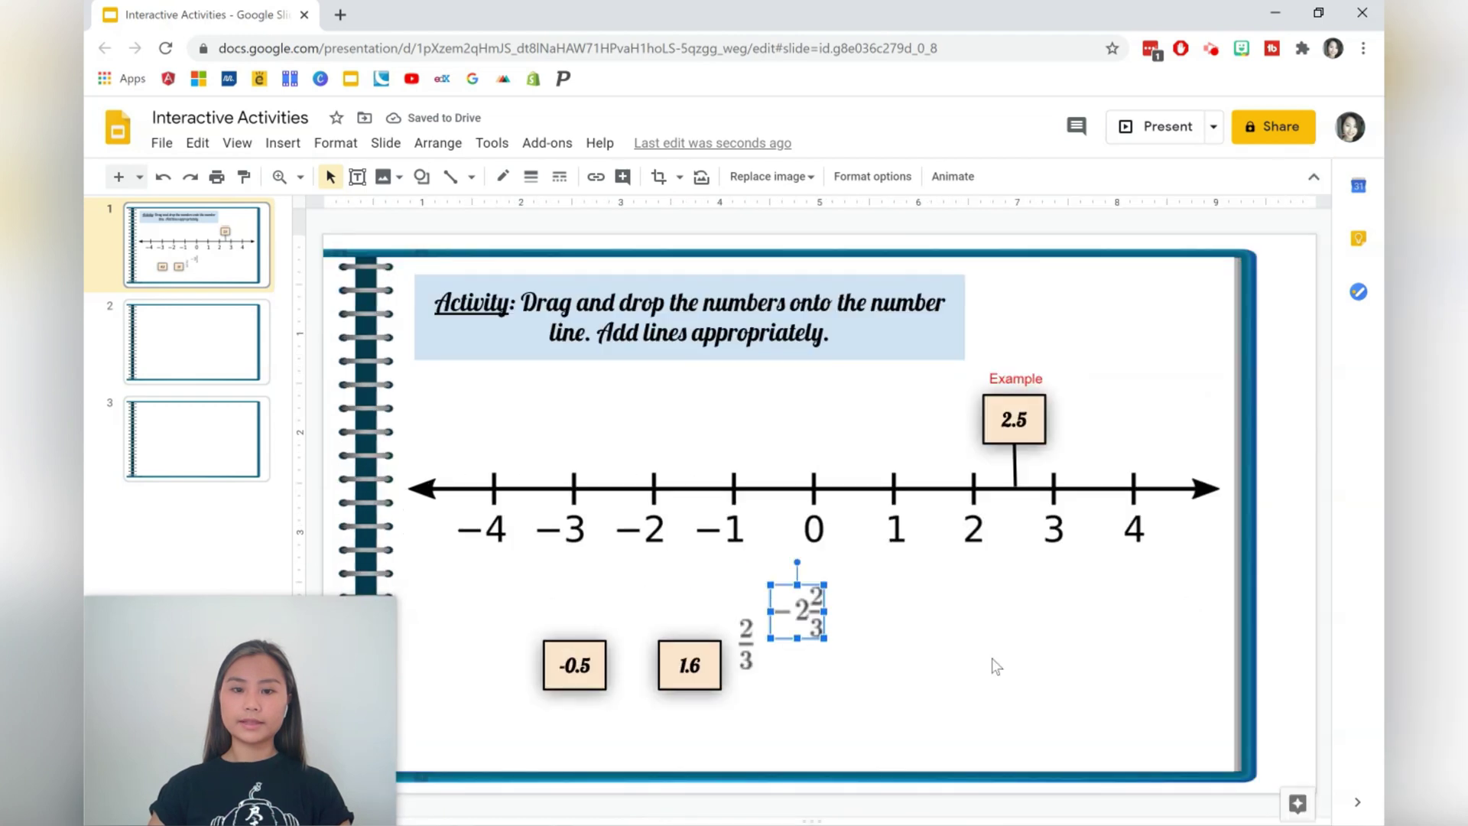
Duplicate the 1.6 box, clear its text, and drop the −2⅔ image onto it
{"action": "left_click", "coordinate": [833, 631]}
{"action": "left_click_drag", "start_coordinate": [811, 622], "coordinate": [841, 654]}
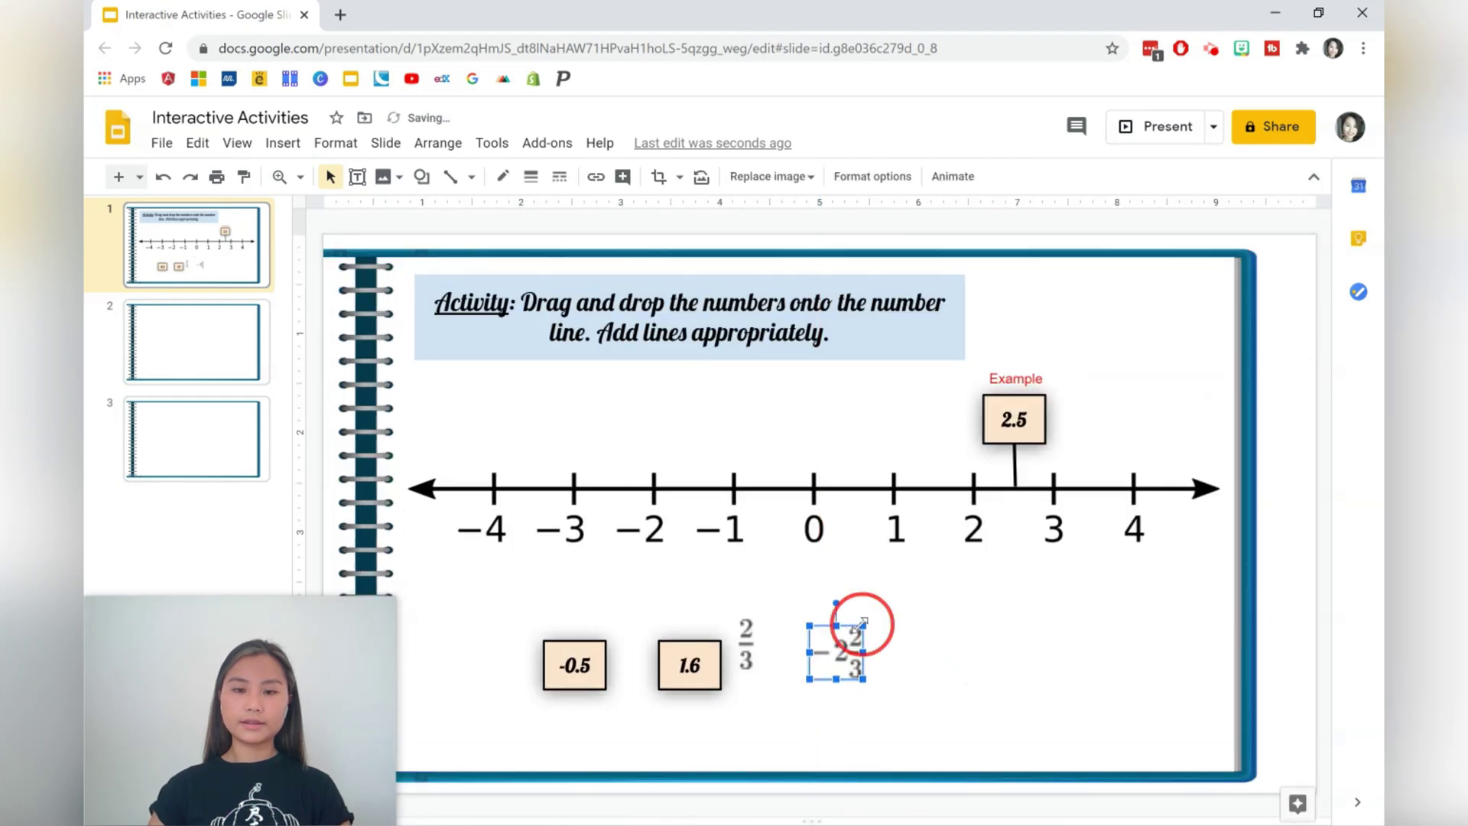
{"action": "left_click", "coordinate": [892, 646]}
{"action": "left_click", "coordinate": [707, 677]}
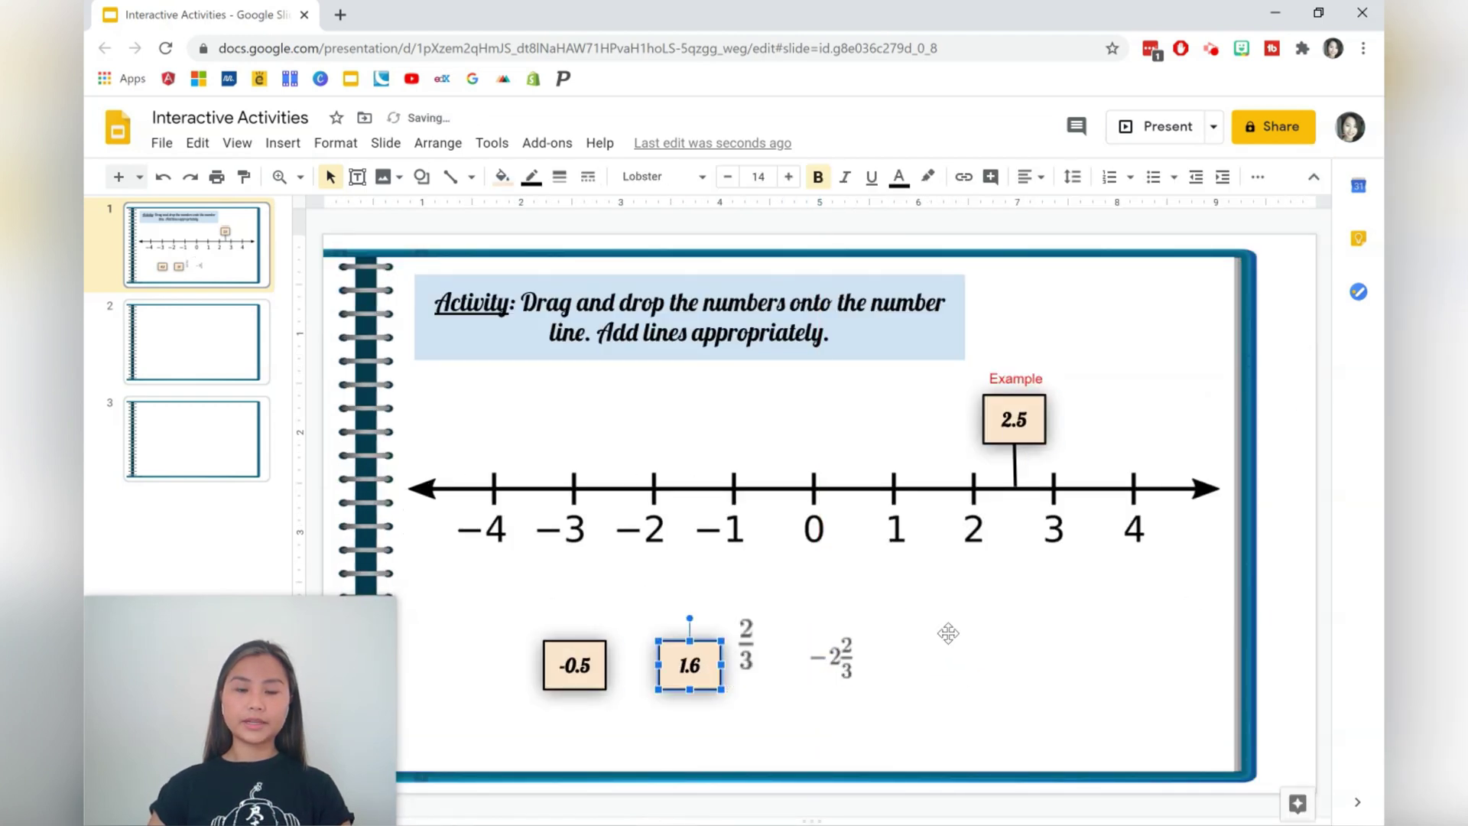
{"action": "key", "text": "ctrl+d"}
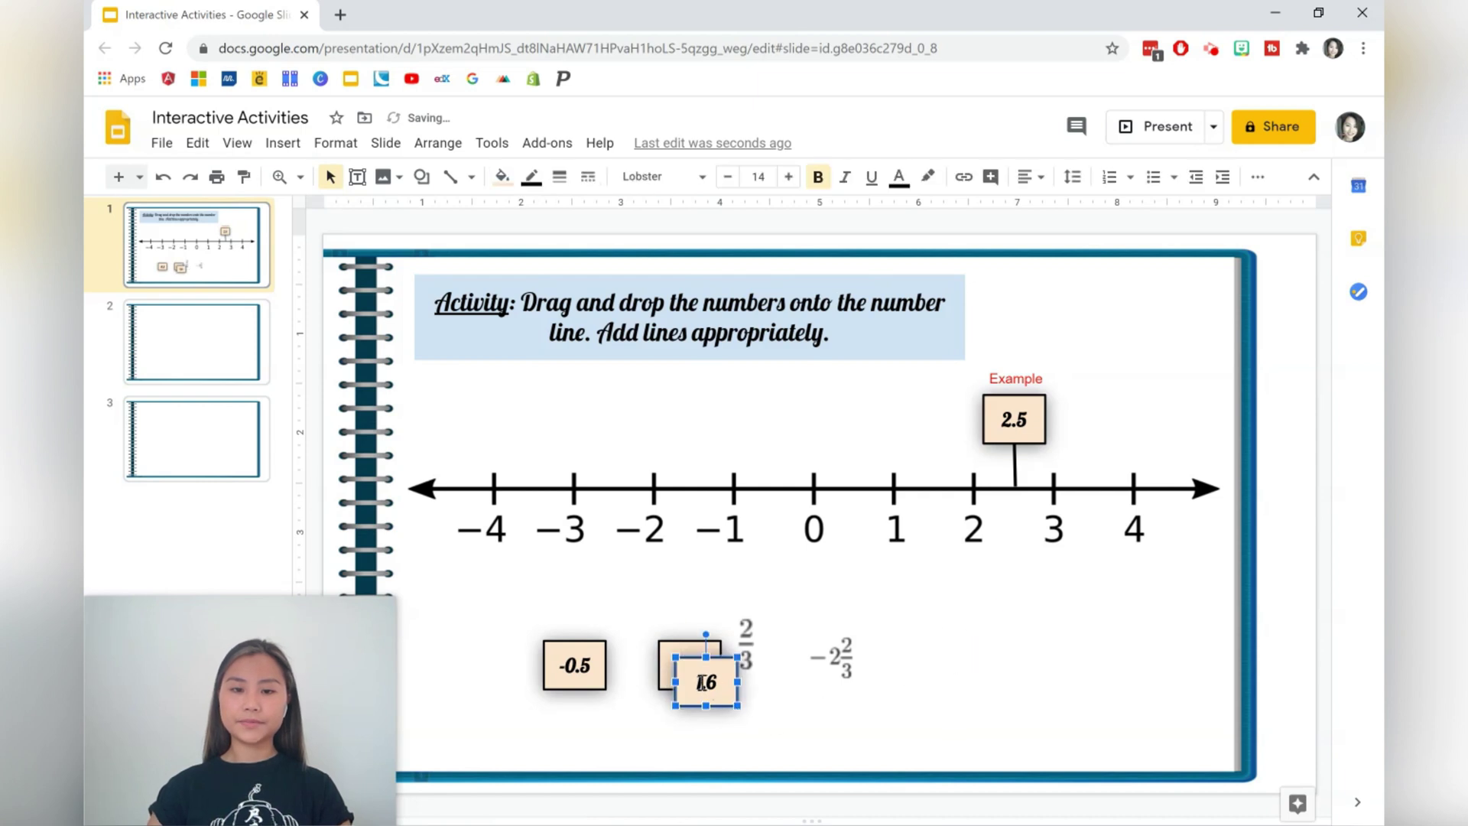
{"action": "left_click_drag", "start_coordinate": [701, 683], "coordinate": [747, 686]}
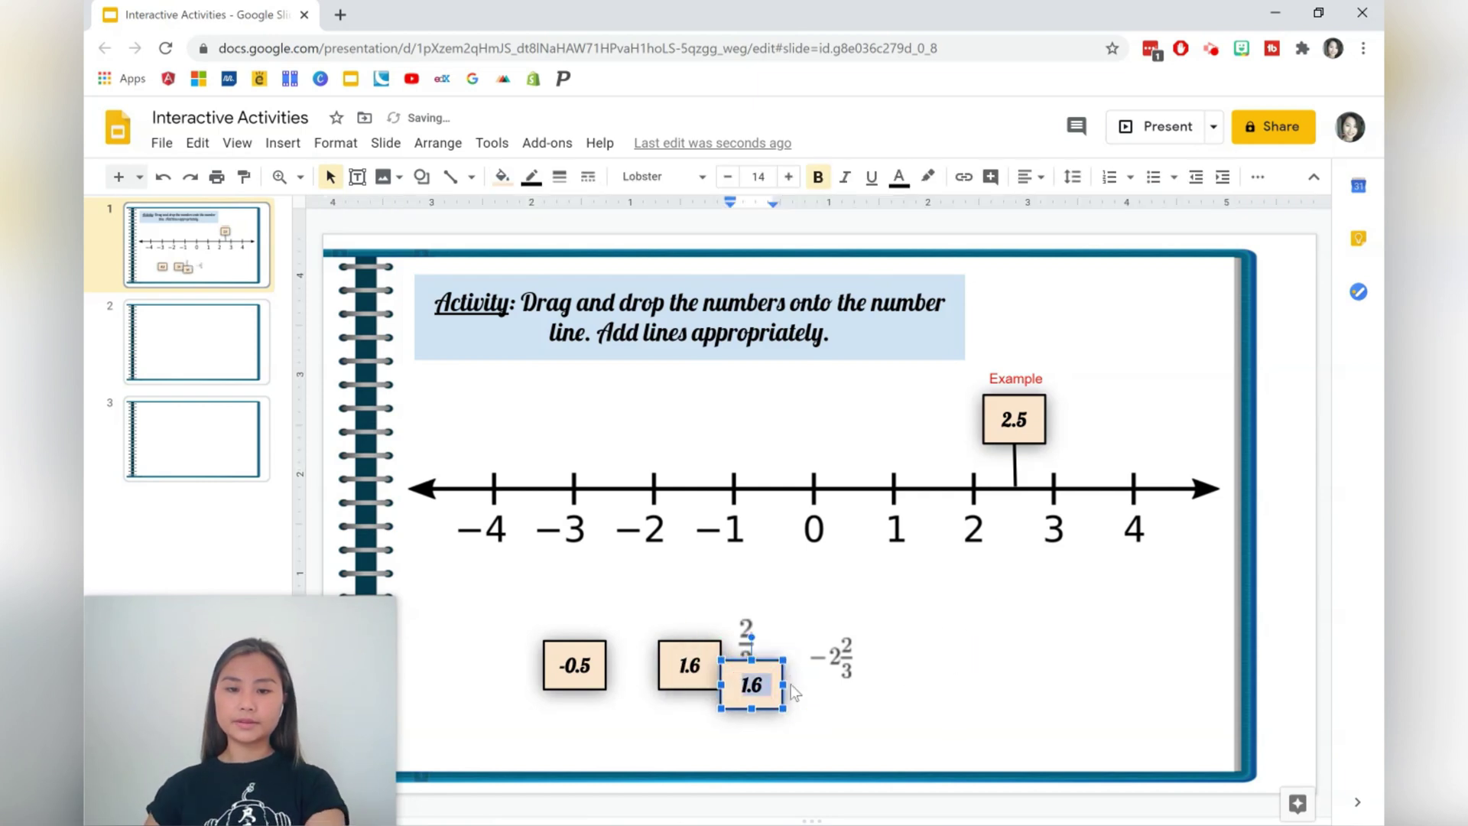
{"action": "key", "text": "BackSpace"}
{"action": "left_click_drag", "start_coordinate": [772, 698], "coordinate": [939, 655]}
{"action": "left_click_drag", "start_coordinate": [843, 668], "coordinate": [920, 639]}
Bring the −2⅔ image to the front, group it with the box, and reposition the card
{"action": "left_click", "coordinate": [438, 143]}
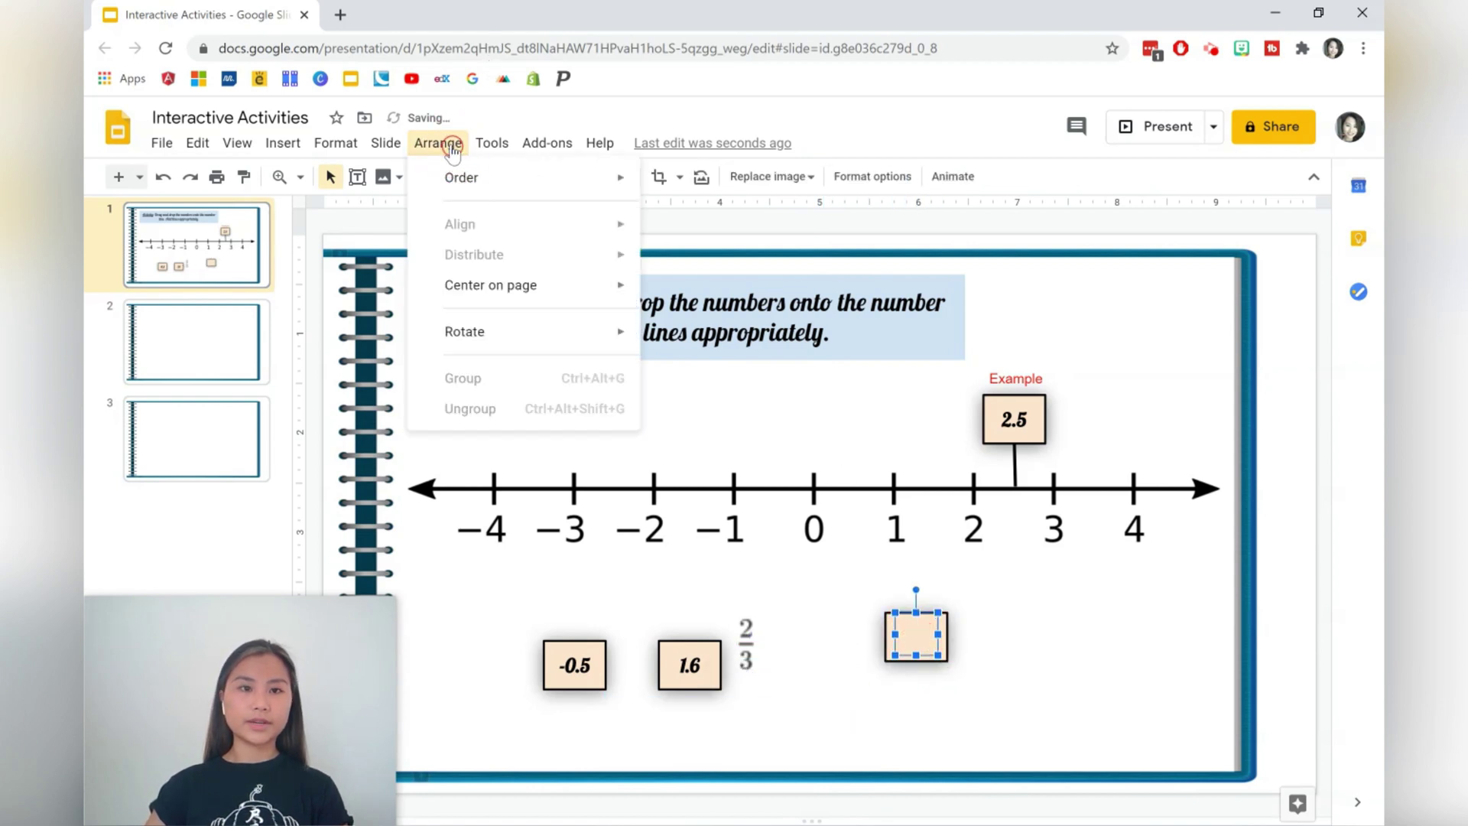
{"action": "mouse_move", "coordinate": [461, 176]}
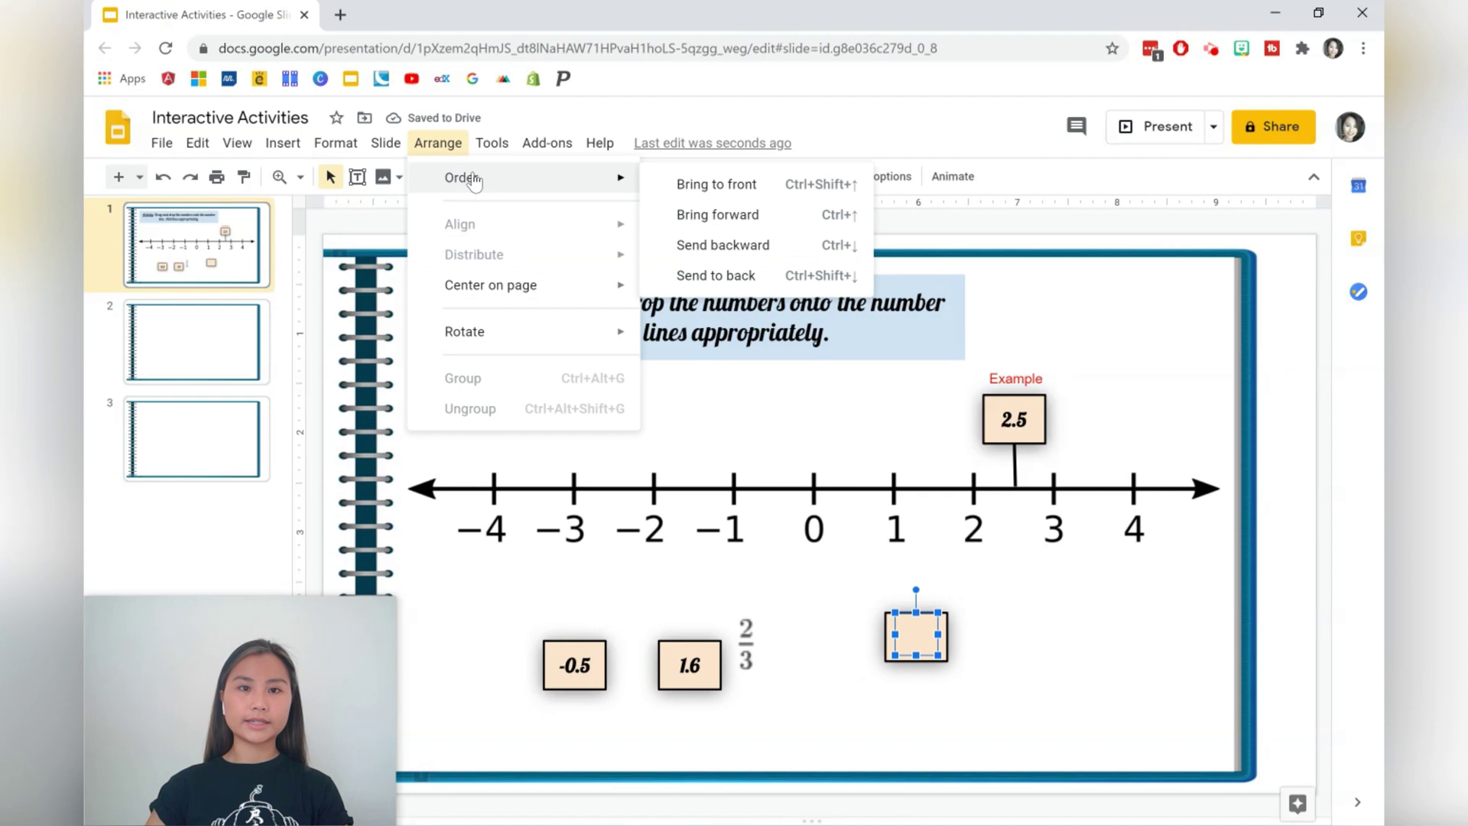
{"action": "left_click", "coordinate": [695, 184]}
{"action": "left_click", "coordinate": [990, 659]}
{"action": "left_click", "coordinate": [921, 640]}
{"action": "left_click_drag", "start_coordinate": [985, 677], "coordinate": [845, 584]}
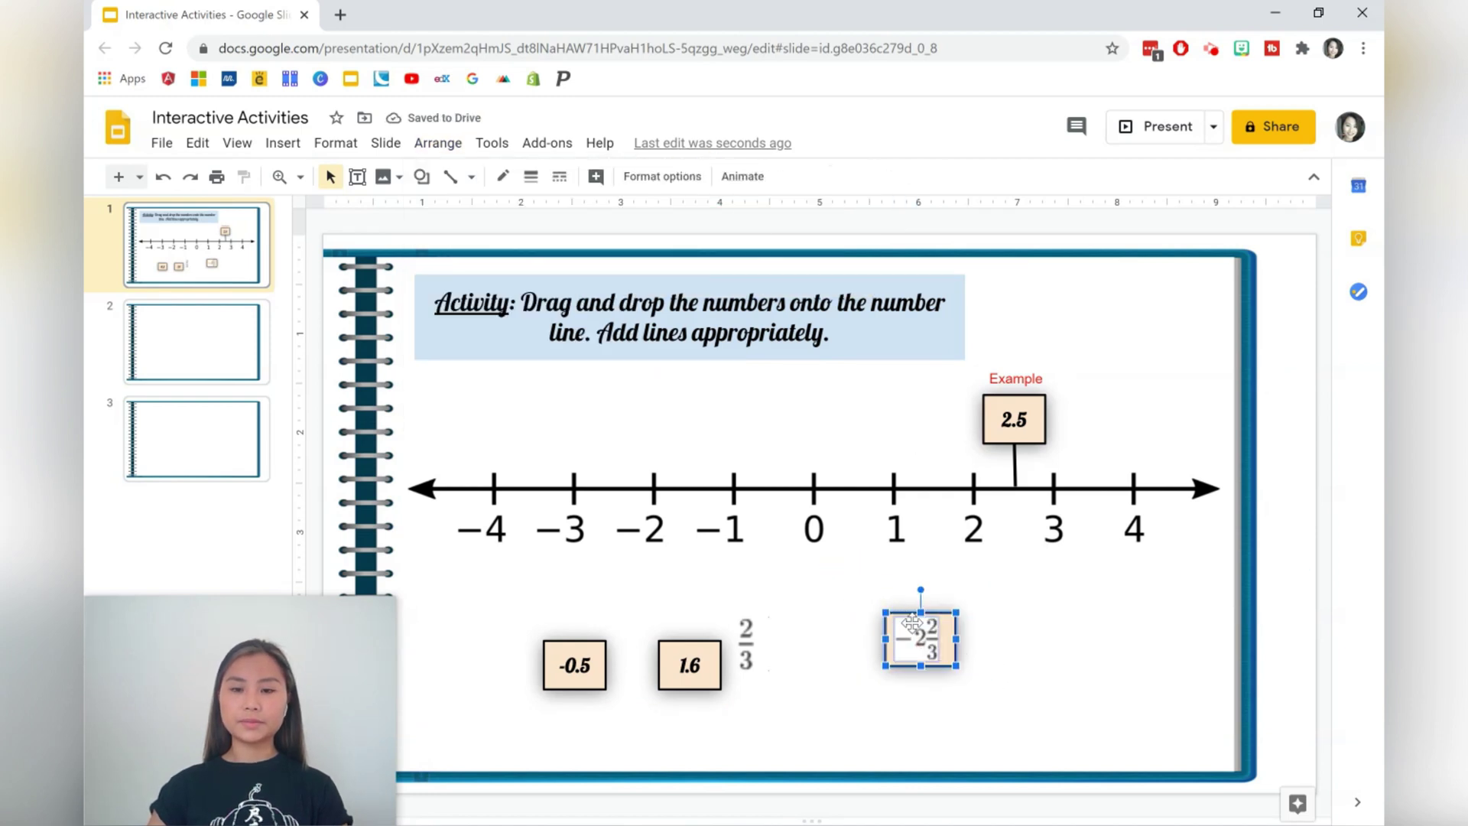
{"action": "right_click", "coordinate": [927, 639]}
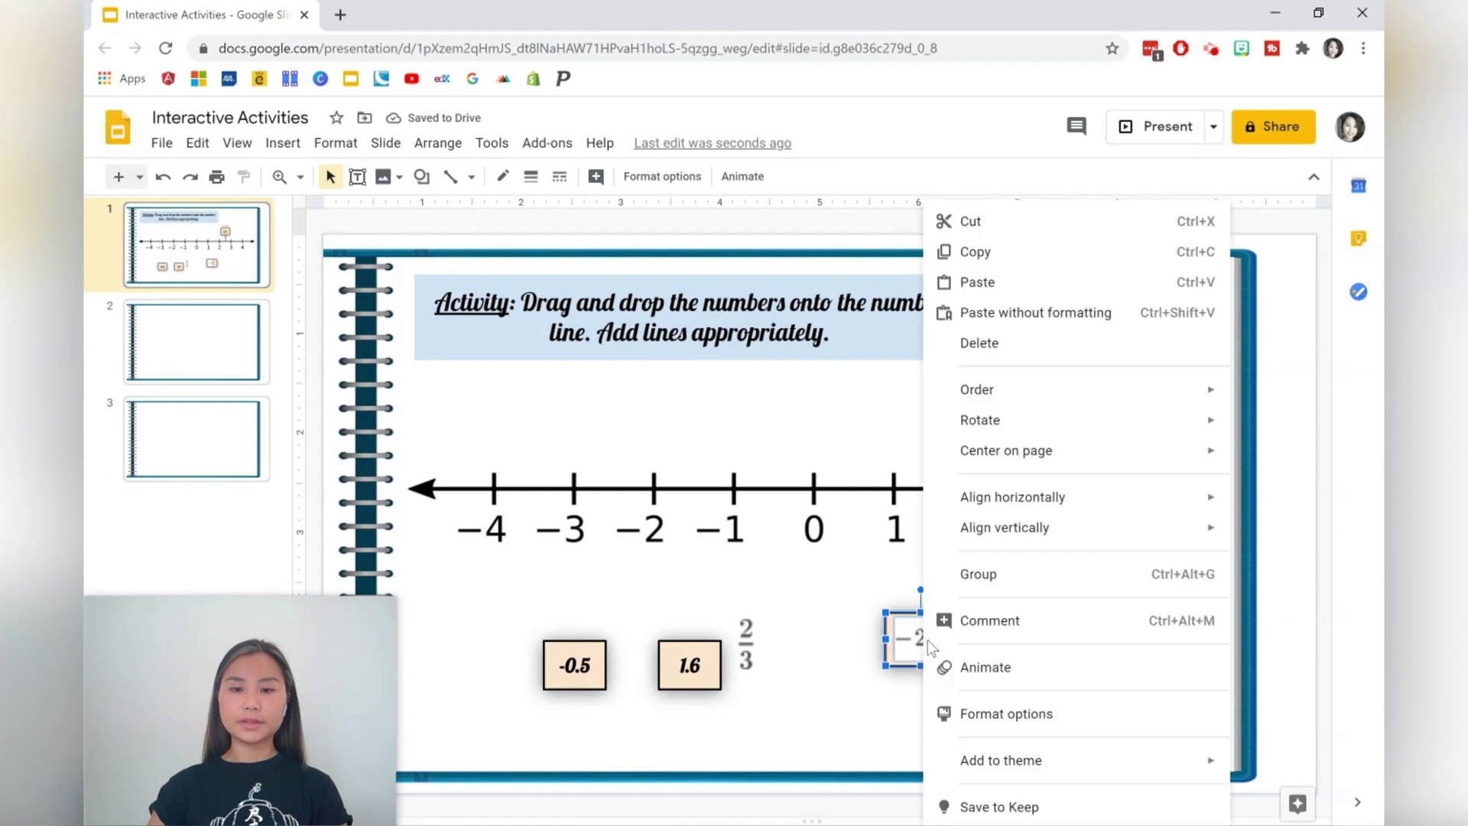
{"action": "left_click", "coordinate": [976, 577]}
{"action": "key", "text": "Escape"}
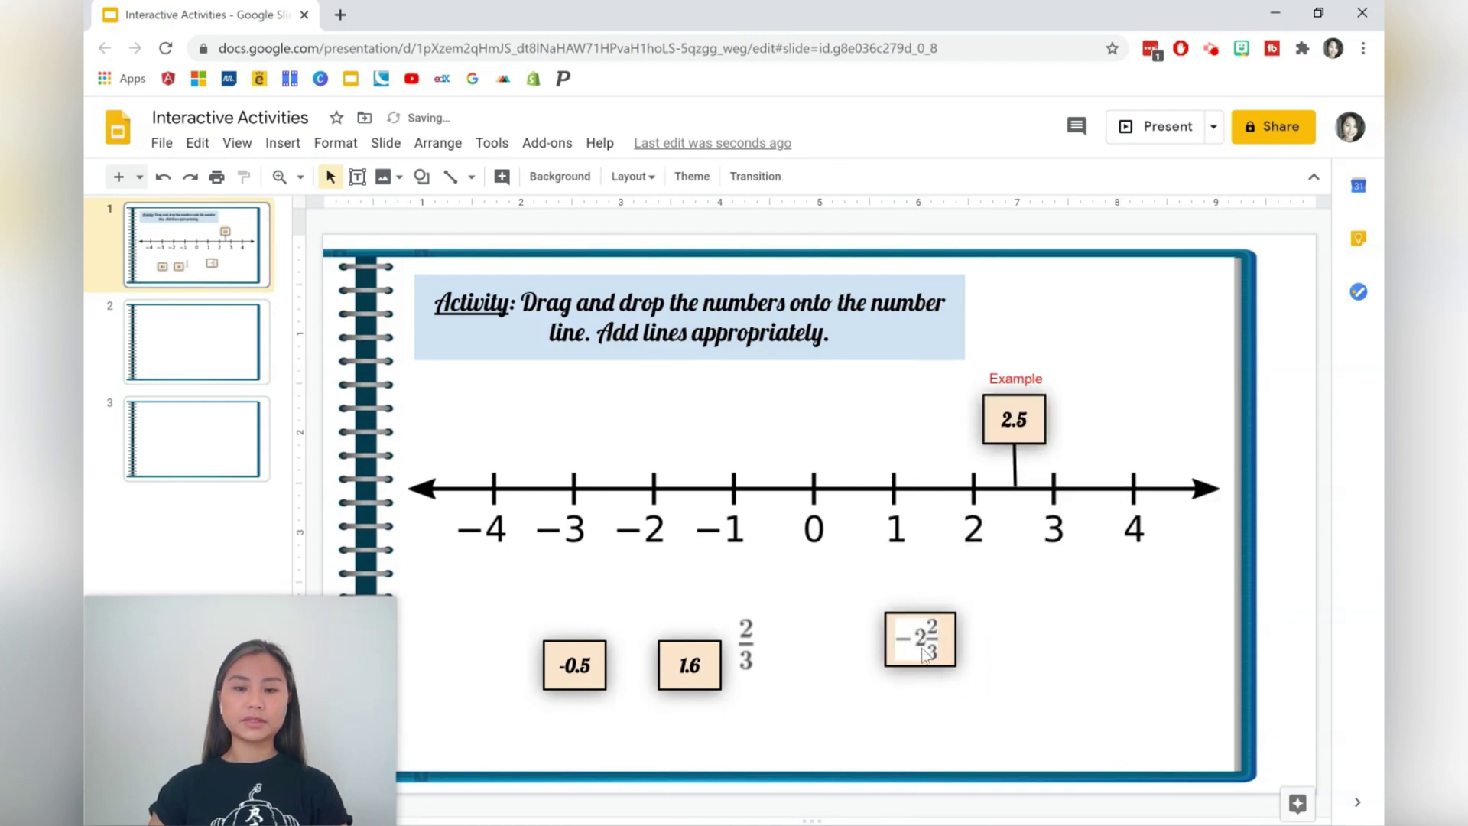
{"action": "left_click_drag", "start_coordinate": [923, 649], "coordinate": [839, 688]}
{"action": "key", "text": "Escape"}
{"action": "left_click", "coordinate": [894, 636]}
Make an empty copy of the 1.6 box and place the 2/3 image on it
{"action": "left_click", "coordinate": [747, 640]}
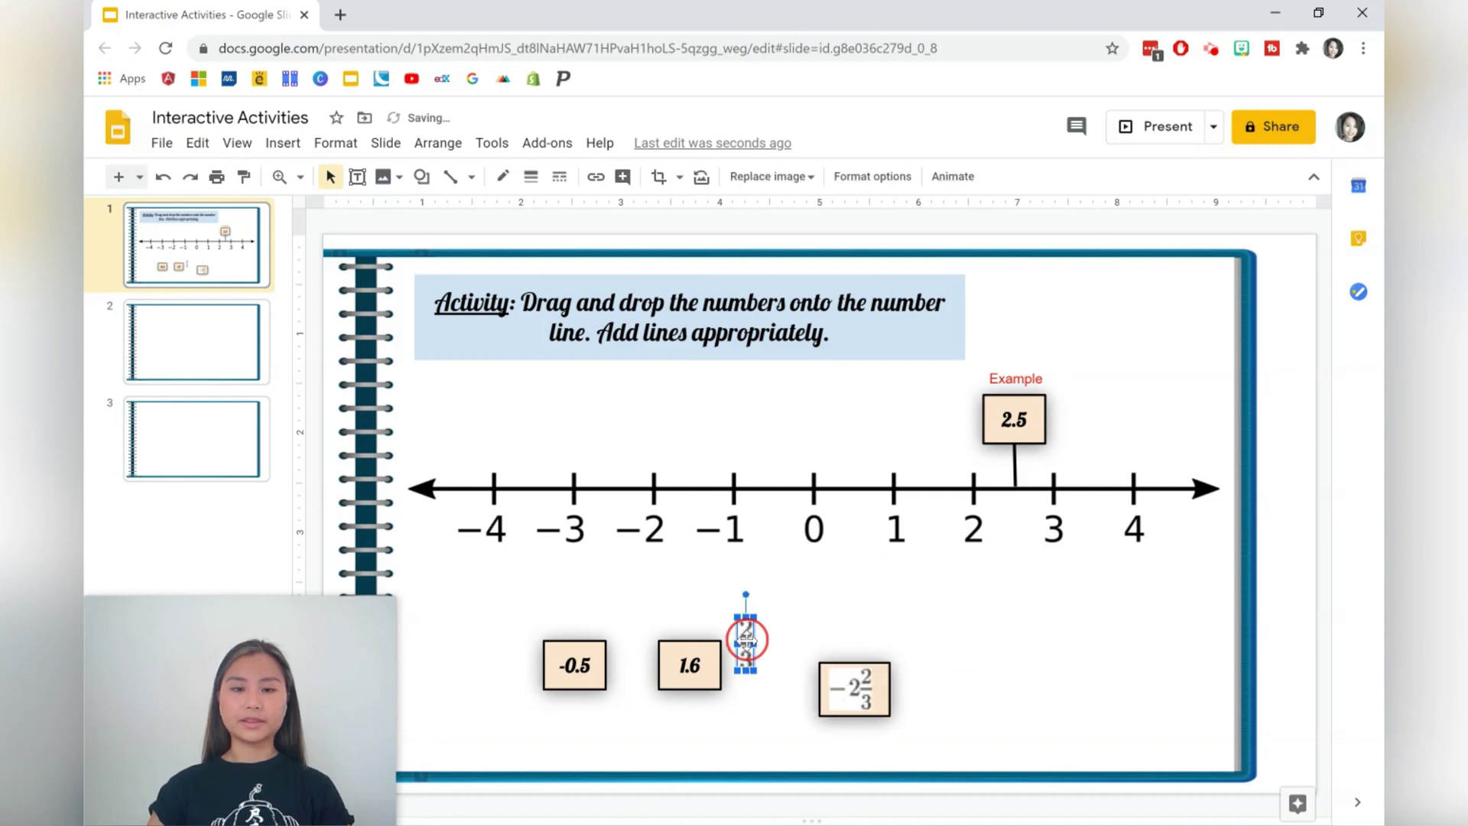
{"action": "left_click_drag", "start_coordinate": [745, 641], "coordinate": [973, 623]}
{"action": "left_click", "coordinate": [1026, 673]}
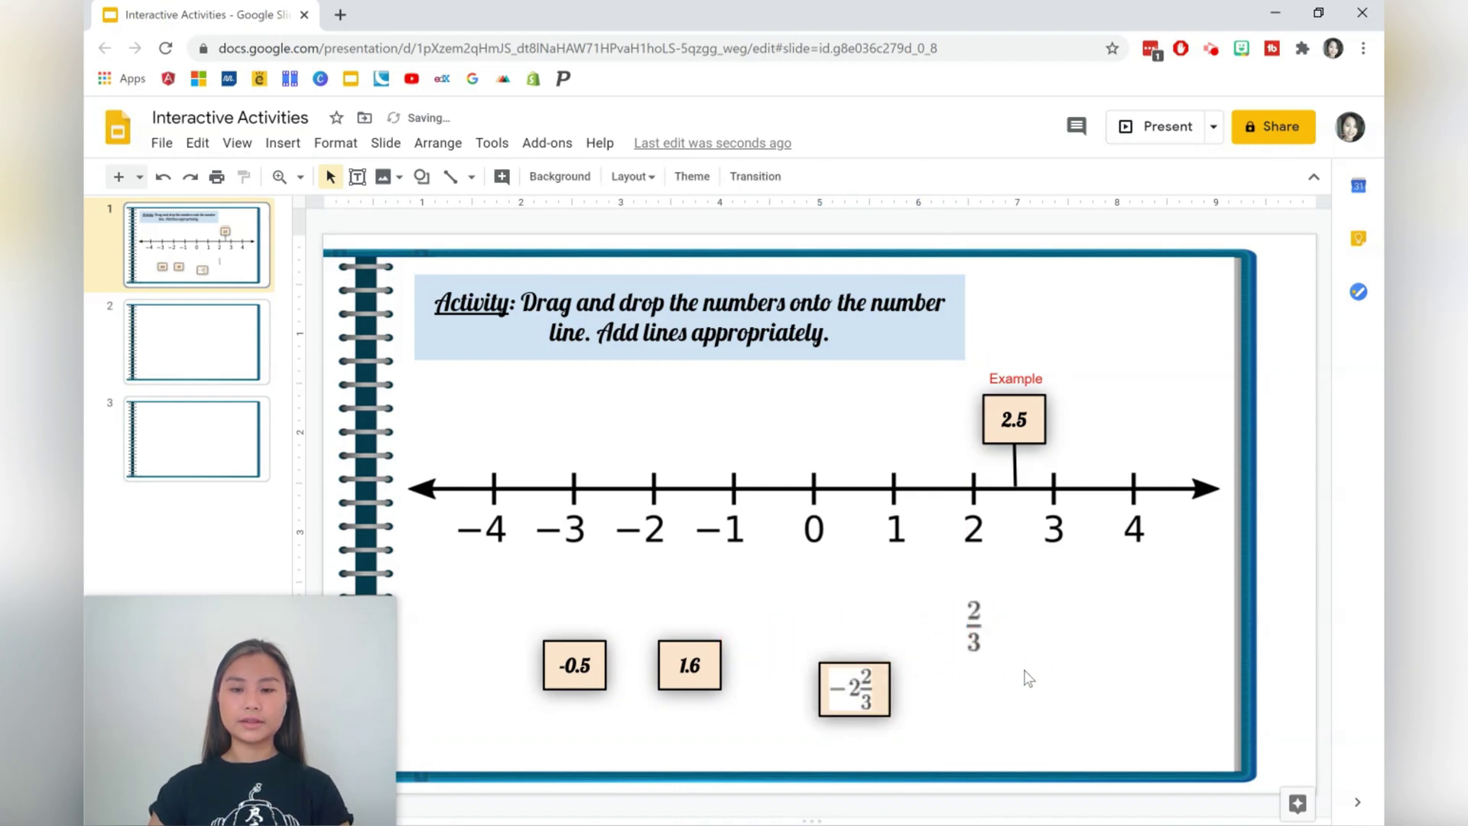
{"action": "left_click", "coordinate": [702, 647]}
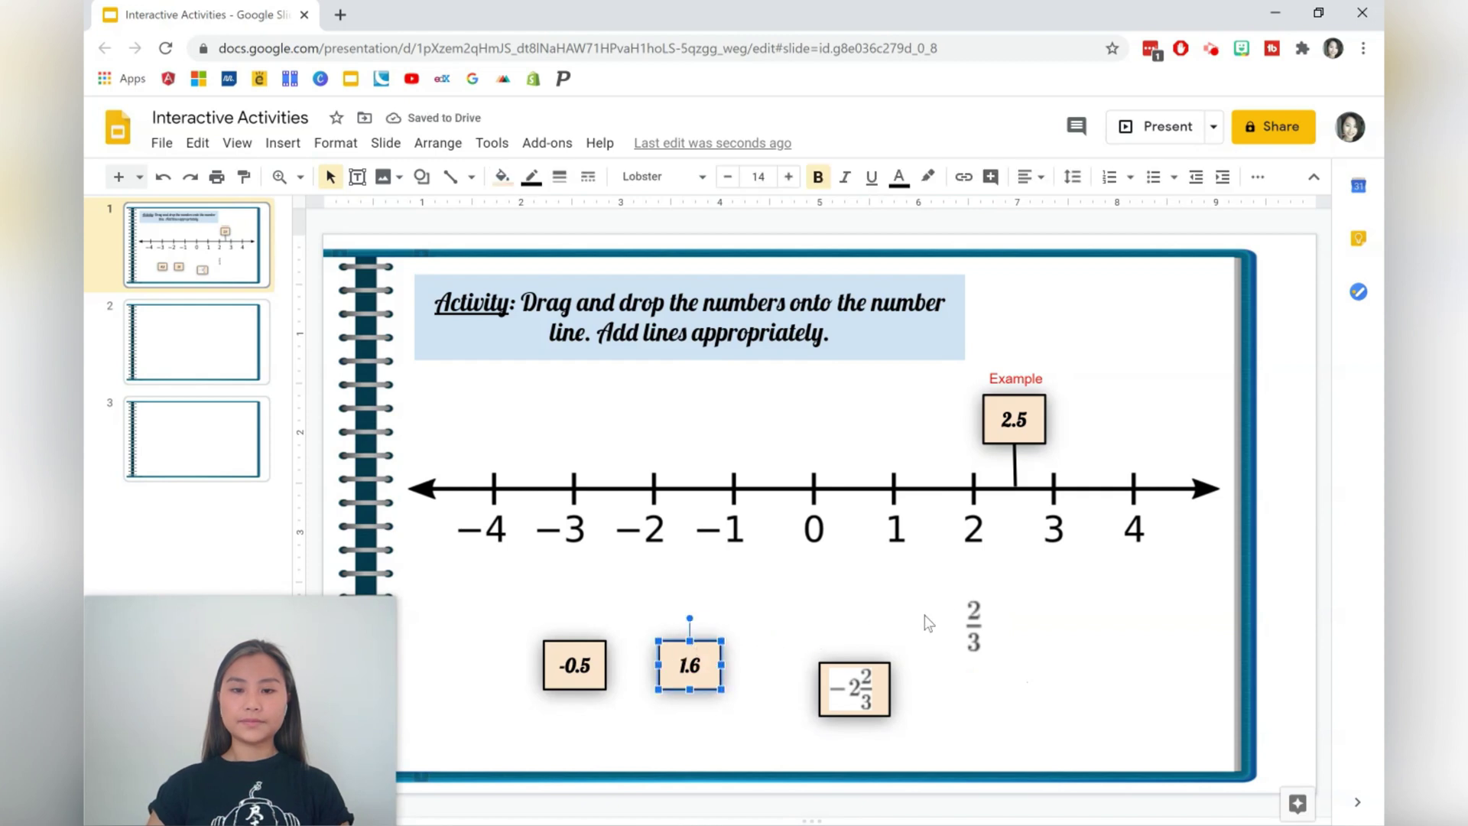
{"action": "left_click", "coordinate": [1070, 663]}
{"action": "key", "text": "ctrl+v"}
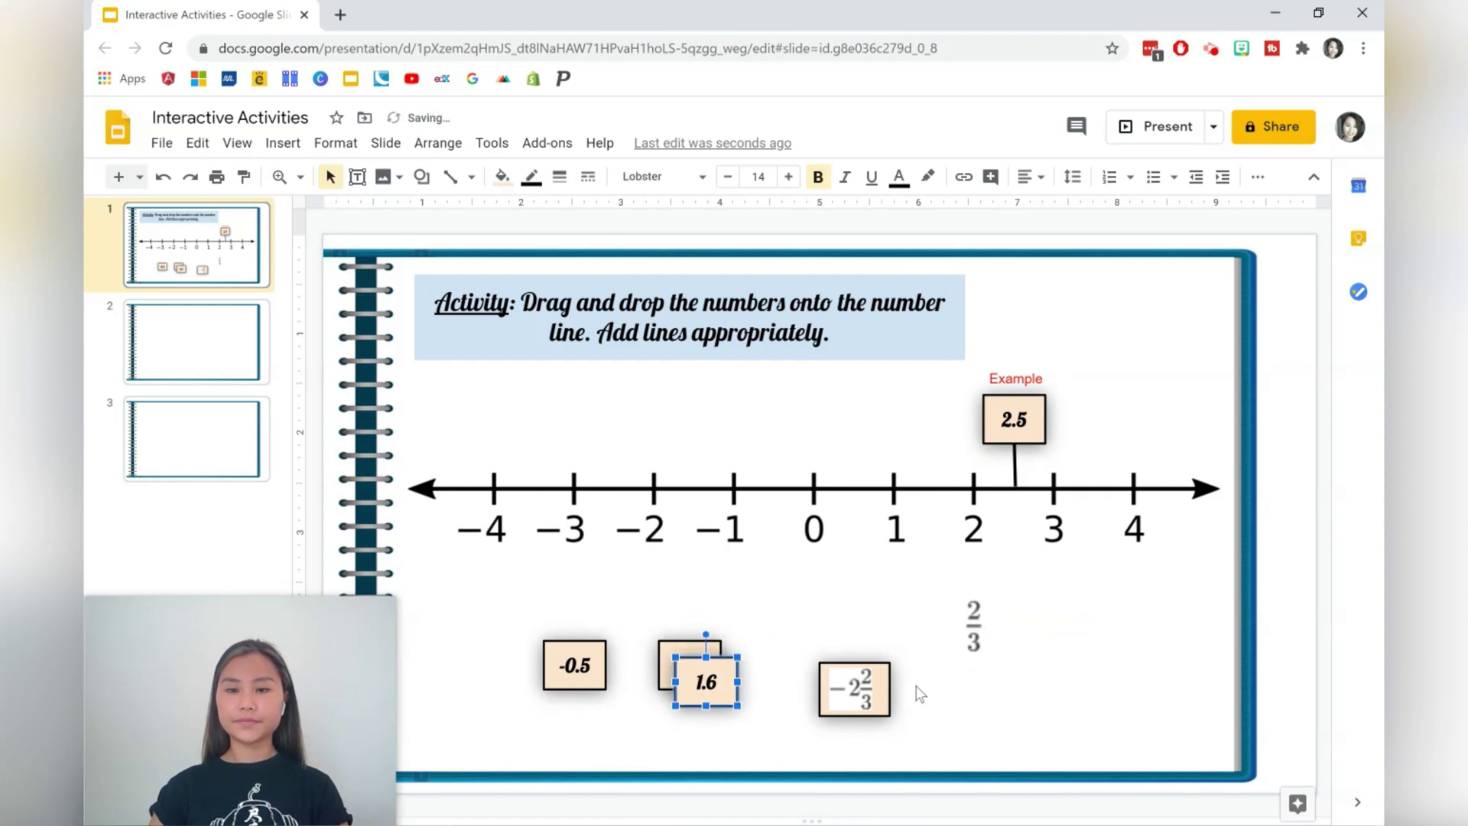
{"action": "left_click", "coordinate": [703, 674]}
{"action": "left_click", "coordinate": [730, 680]}
{"action": "left_click_drag", "start_coordinate": [732, 680], "coordinate": [891, 639]}
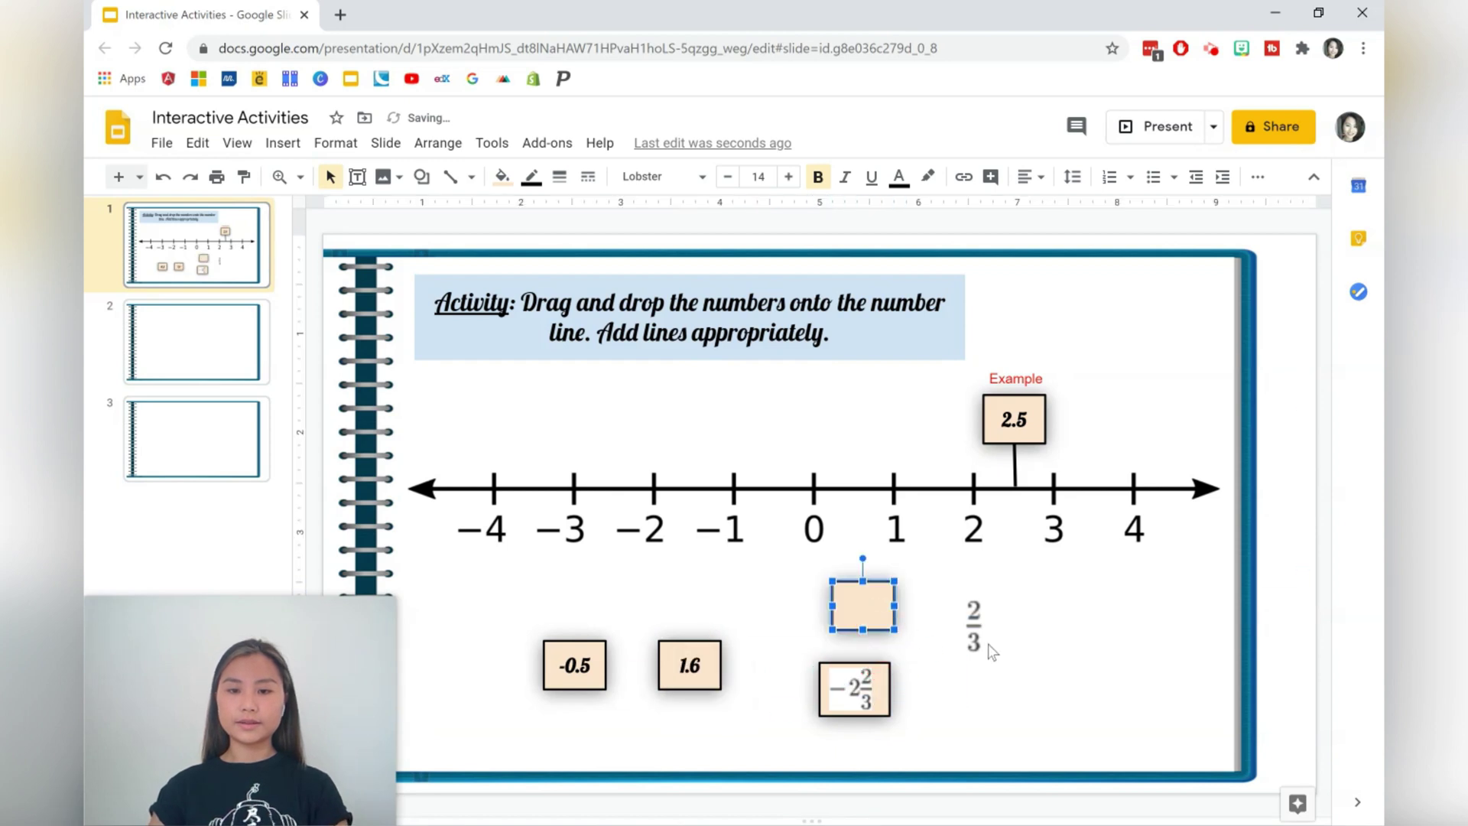
{"action": "left_click", "coordinate": [986, 650]}
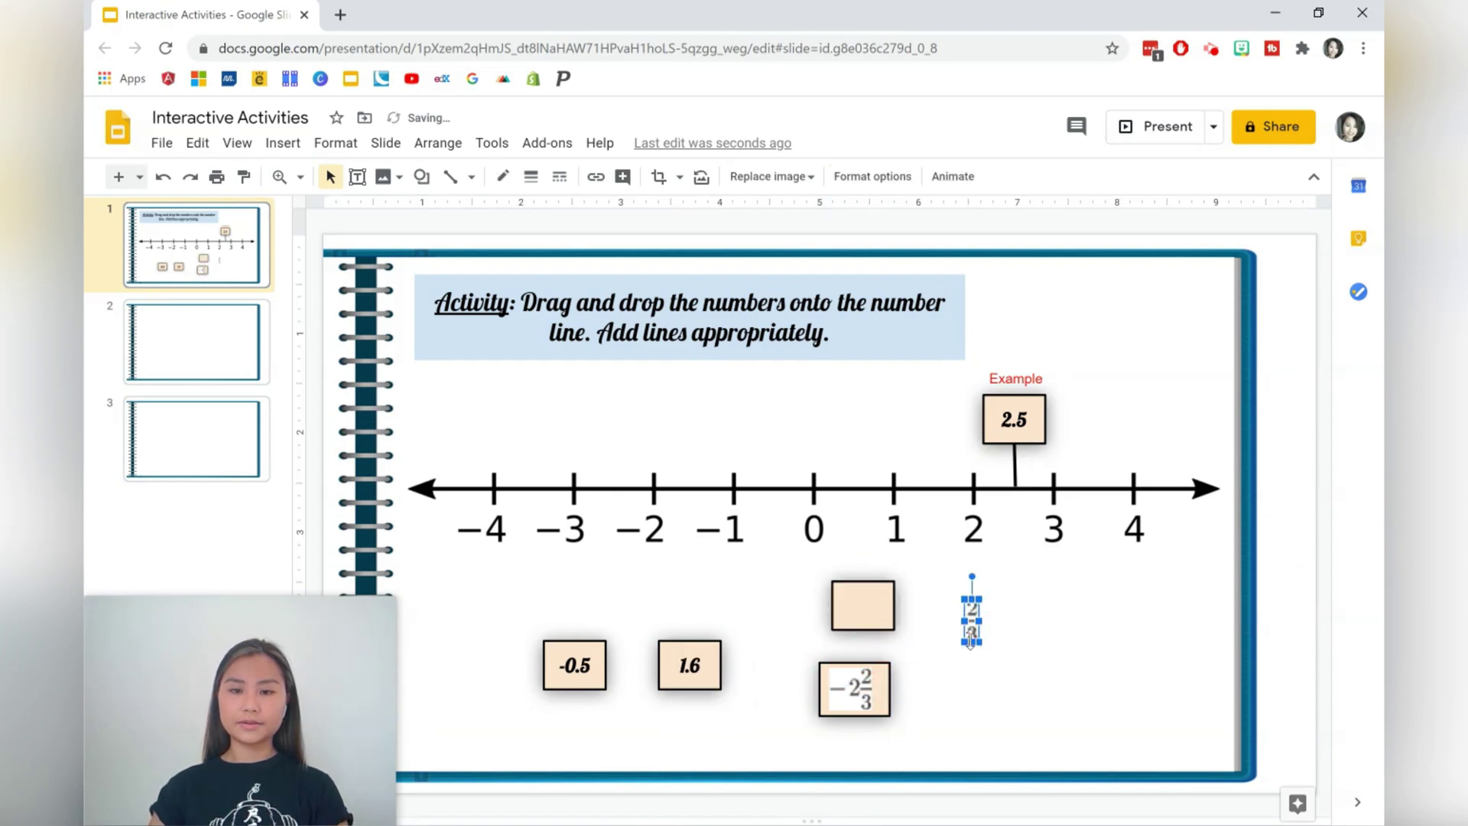
{"action": "left_click_drag", "start_coordinate": [979, 646], "coordinate": [865, 607]}
{"action": "left_click", "coordinate": [945, 611]}
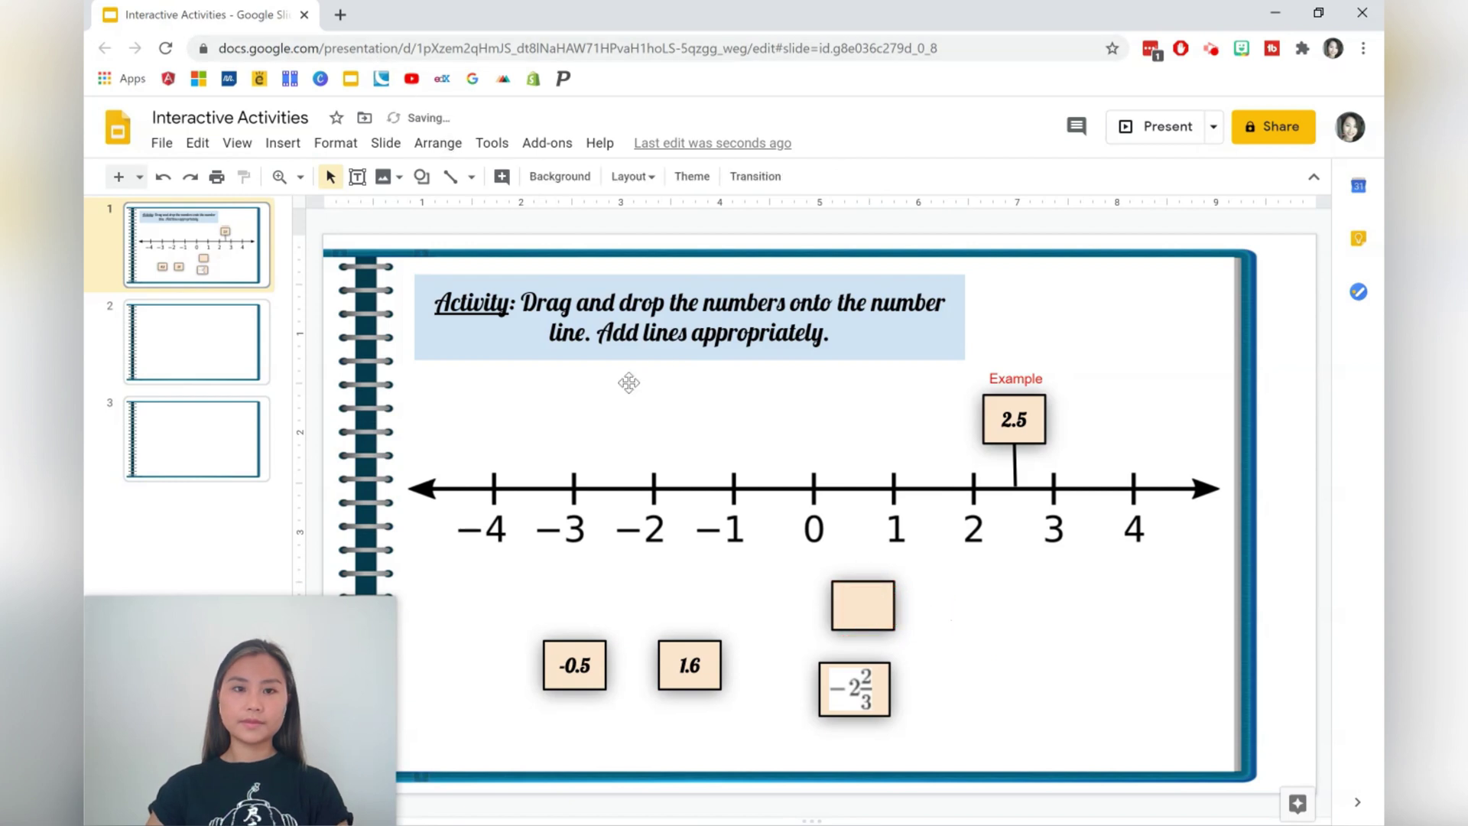
Send the box behind the 2/3 image, group them, and move the card beside −2⅔
{"action": "left_click", "coordinate": [863, 604]}
{"action": "left_click", "coordinate": [438, 143]}
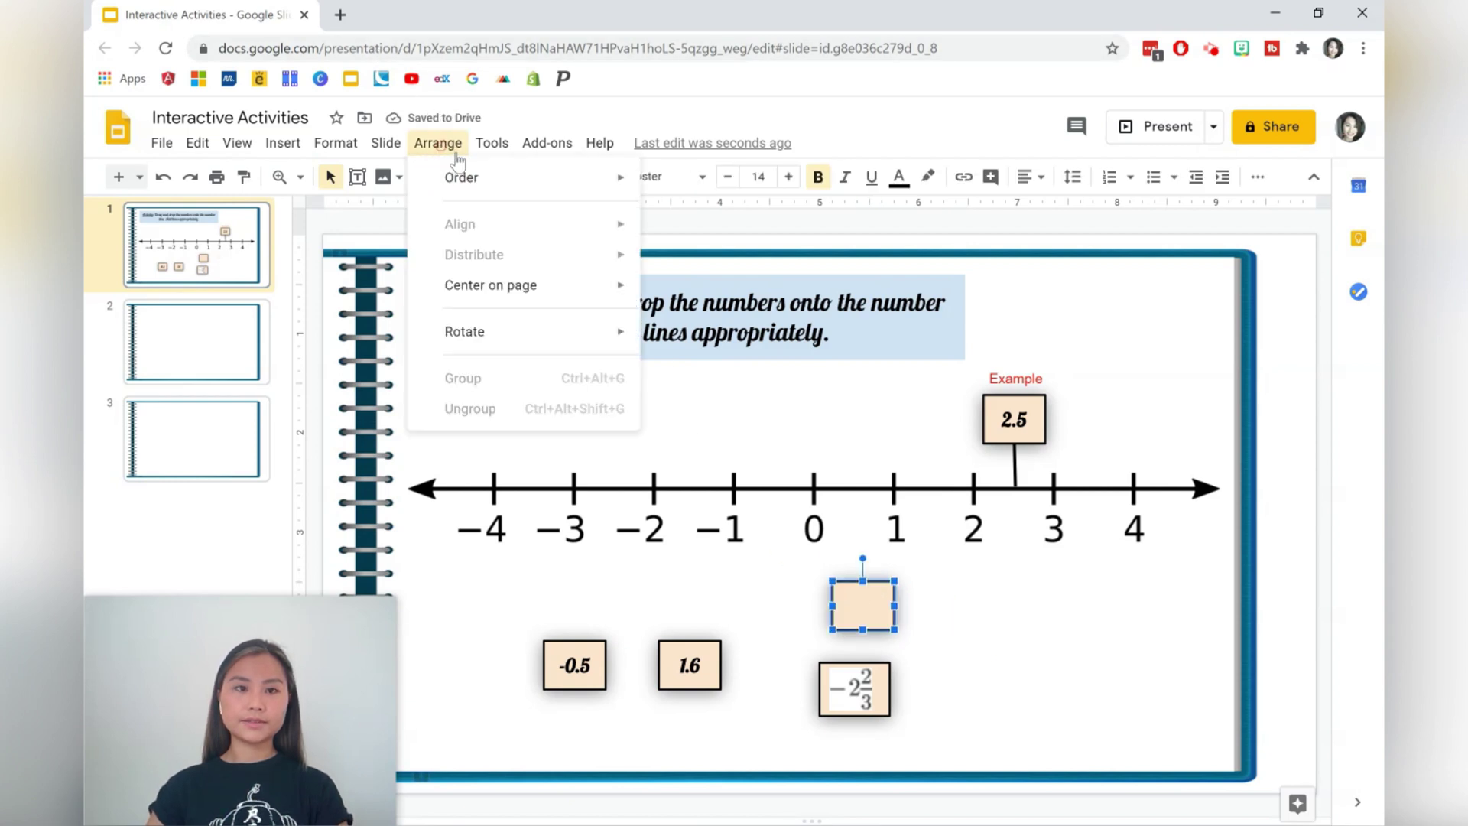
{"action": "mouse_move", "coordinate": [489, 177]}
{"action": "left_click", "coordinate": [737, 272]}
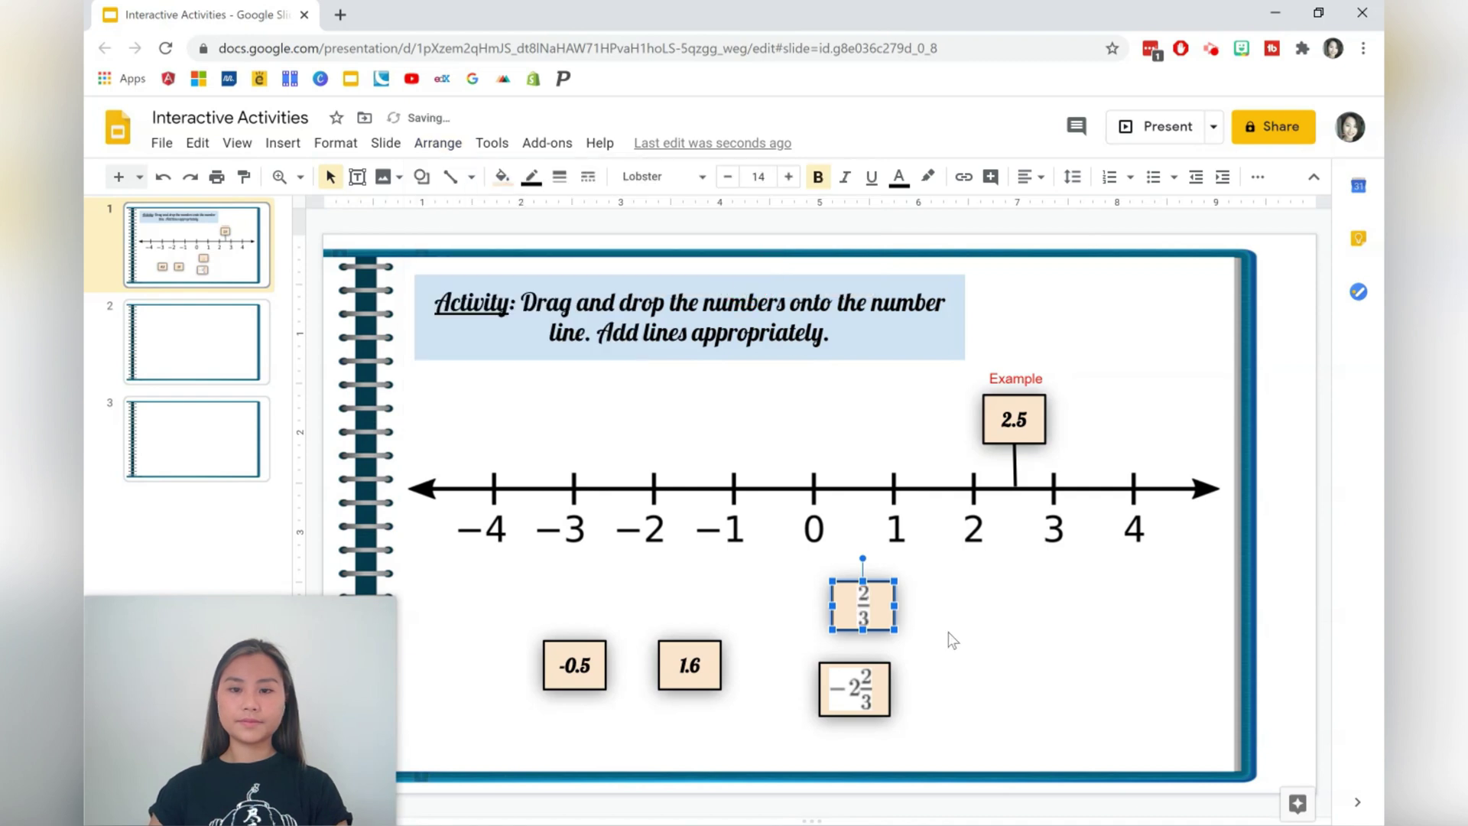
{"action": "left_click_drag", "start_coordinate": [942, 605], "coordinate": [818, 610]}
{"action": "right_click", "coordinate": [888, 609]}
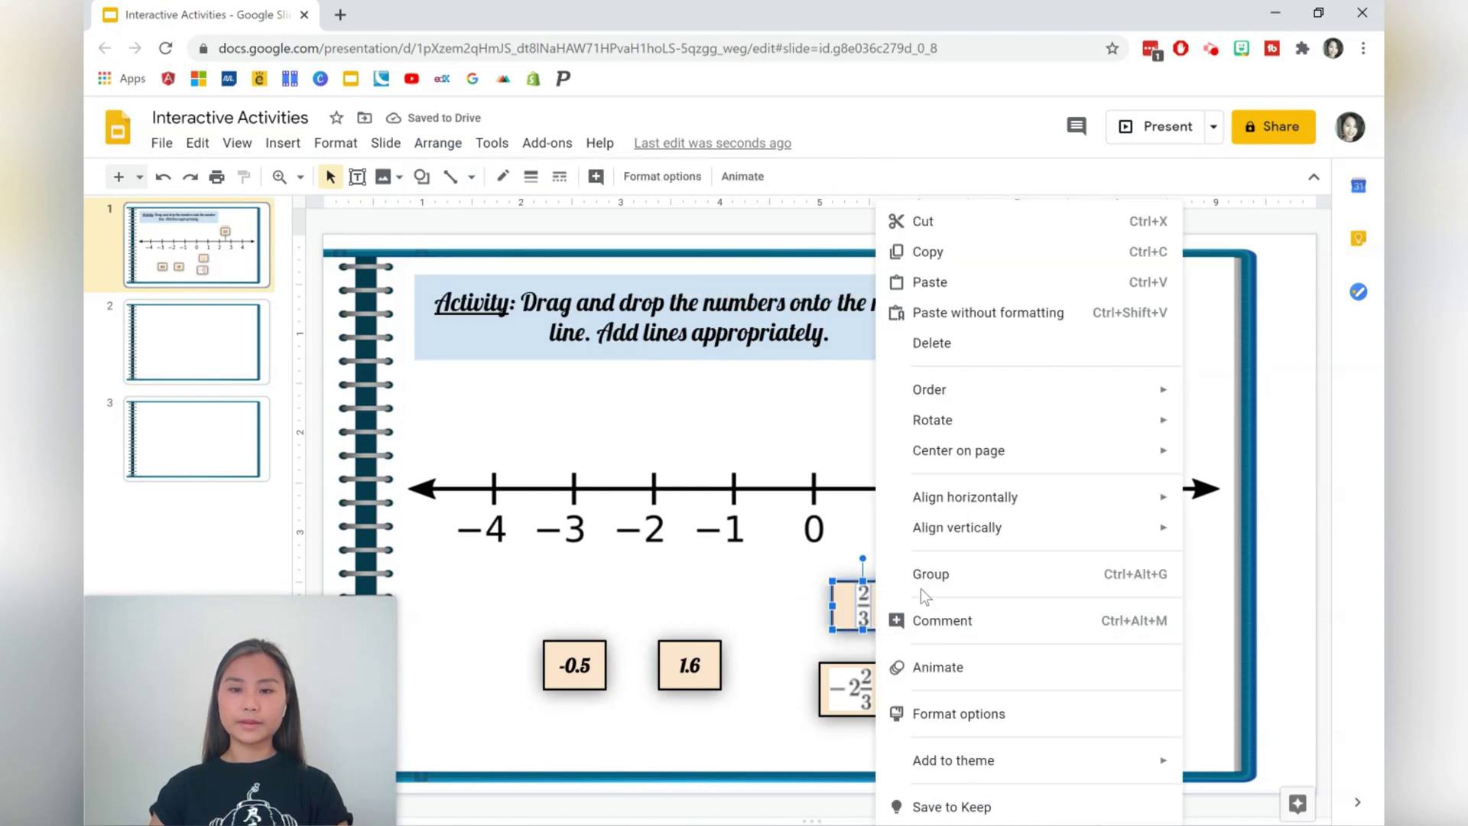
{"action": "left_click", "coordinate": [952, 622]}
{"action": "left_click_drag", "start_coordinate": [899, 642], "coordinate": [952, 709]}
{"action": "left_click", "coordinate": [1005, 687]}
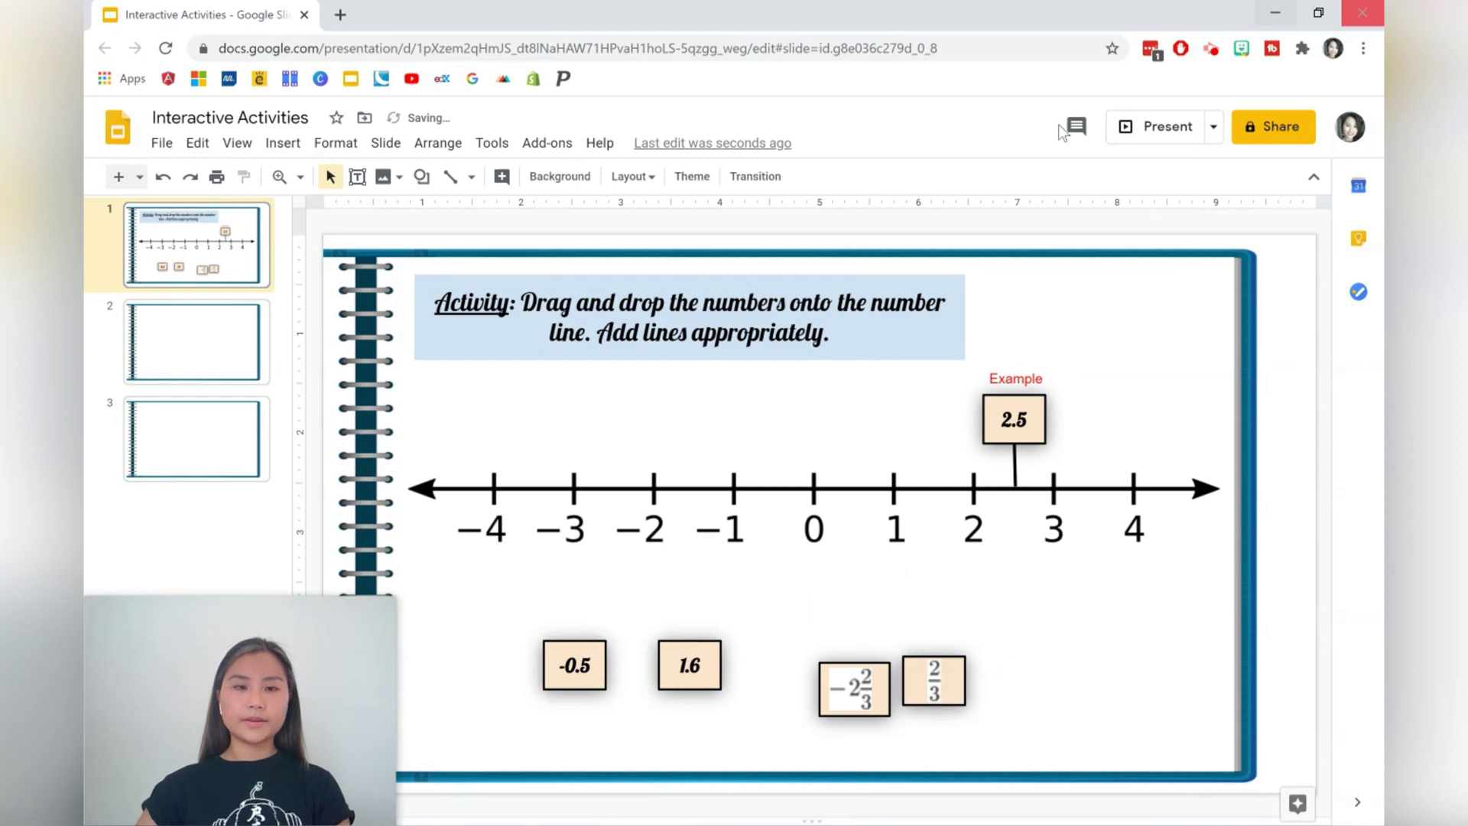
{"action": "left_click", "coordinate": [298, 145]}
Draw a rounded rectangle across the lower slide and fill it light green
{"action": "mouse_move", "coordinate": [308, 177]}
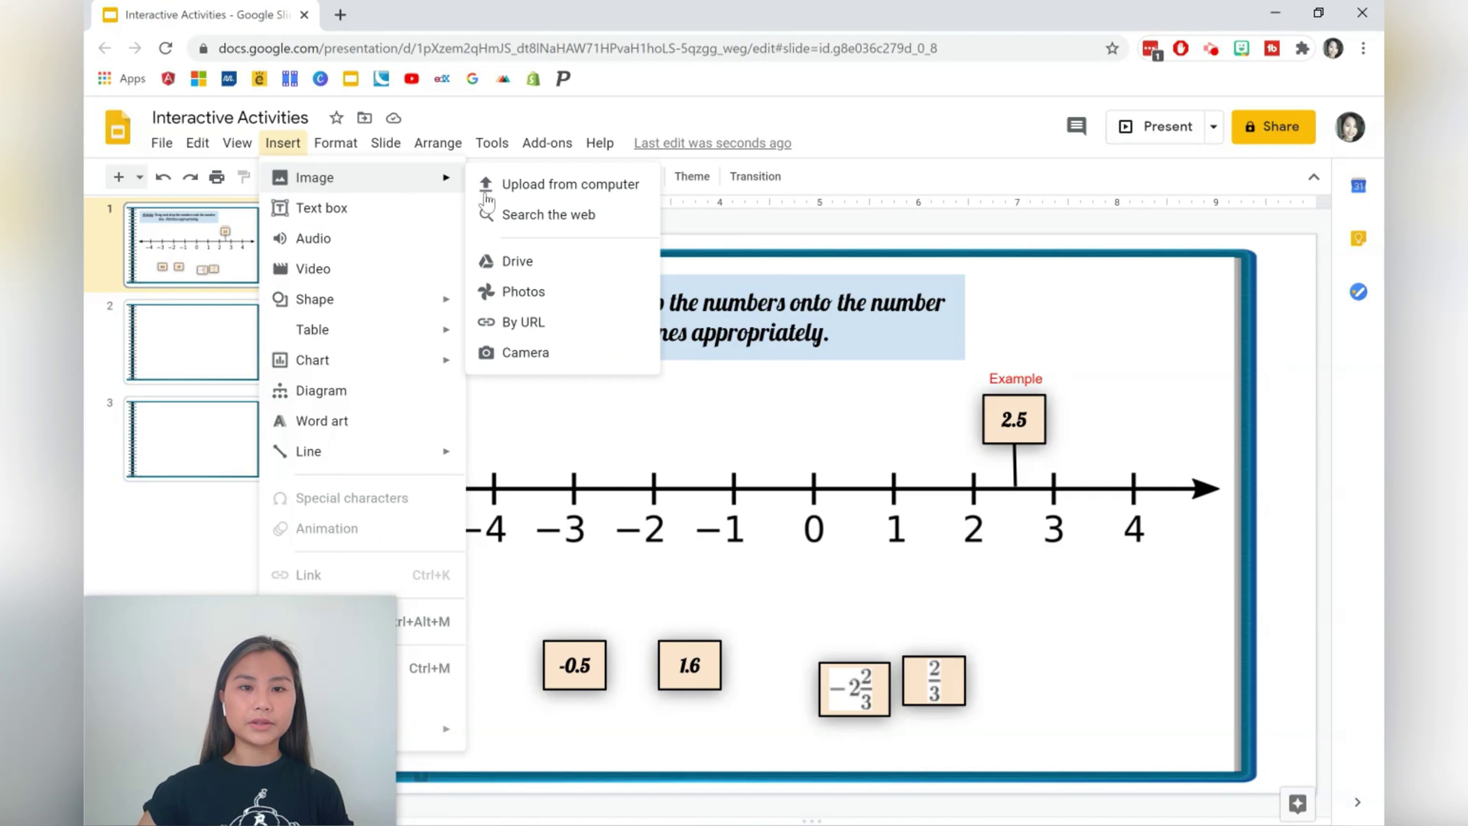
{"action": "mouse_move", "coordinate": [393, 305]}
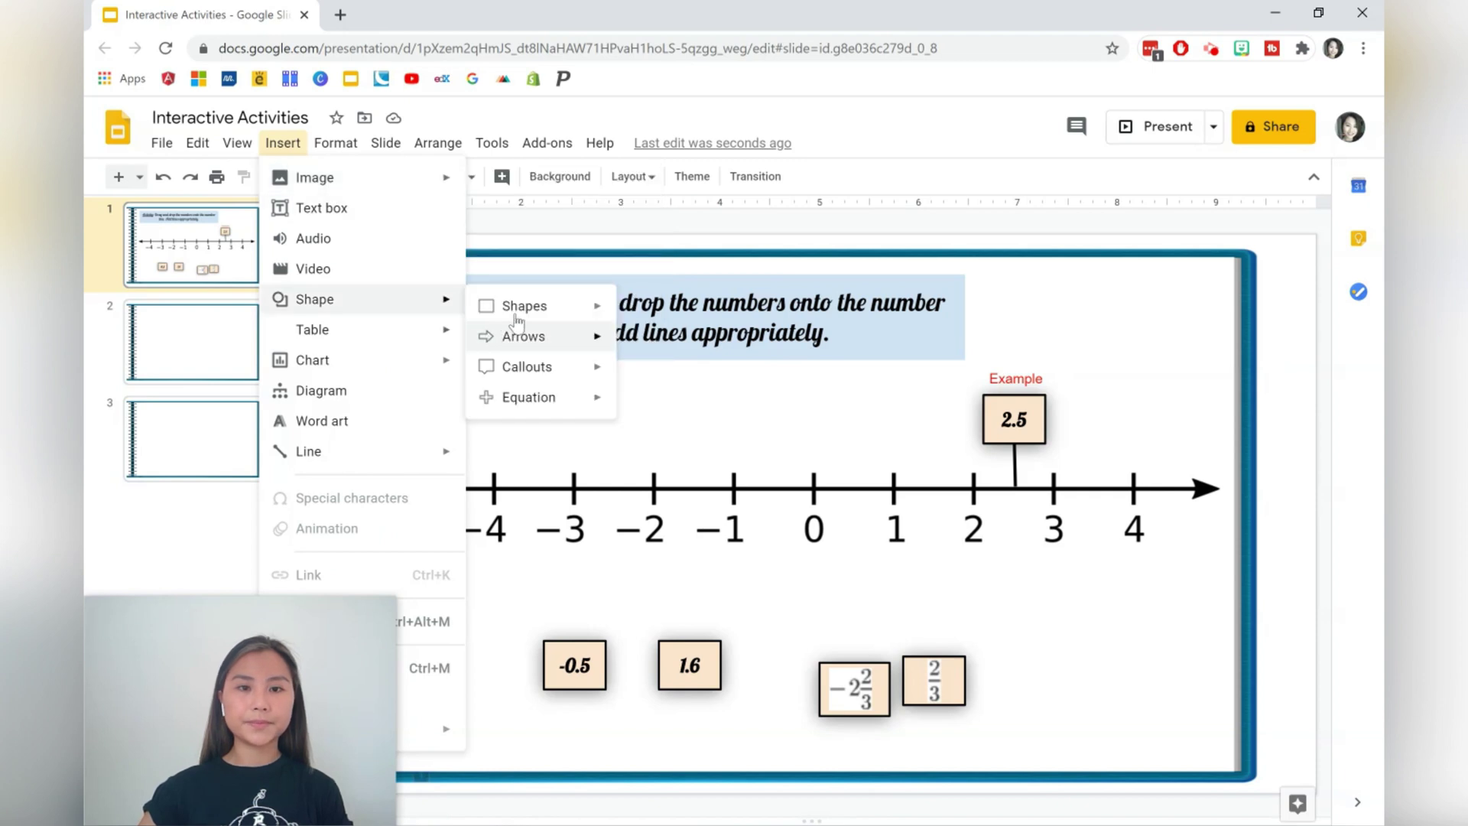
{"action": "mouse_move", "coordinate": [569, 324]}
{"action": "left_click", "coordinate": [654, 323]}
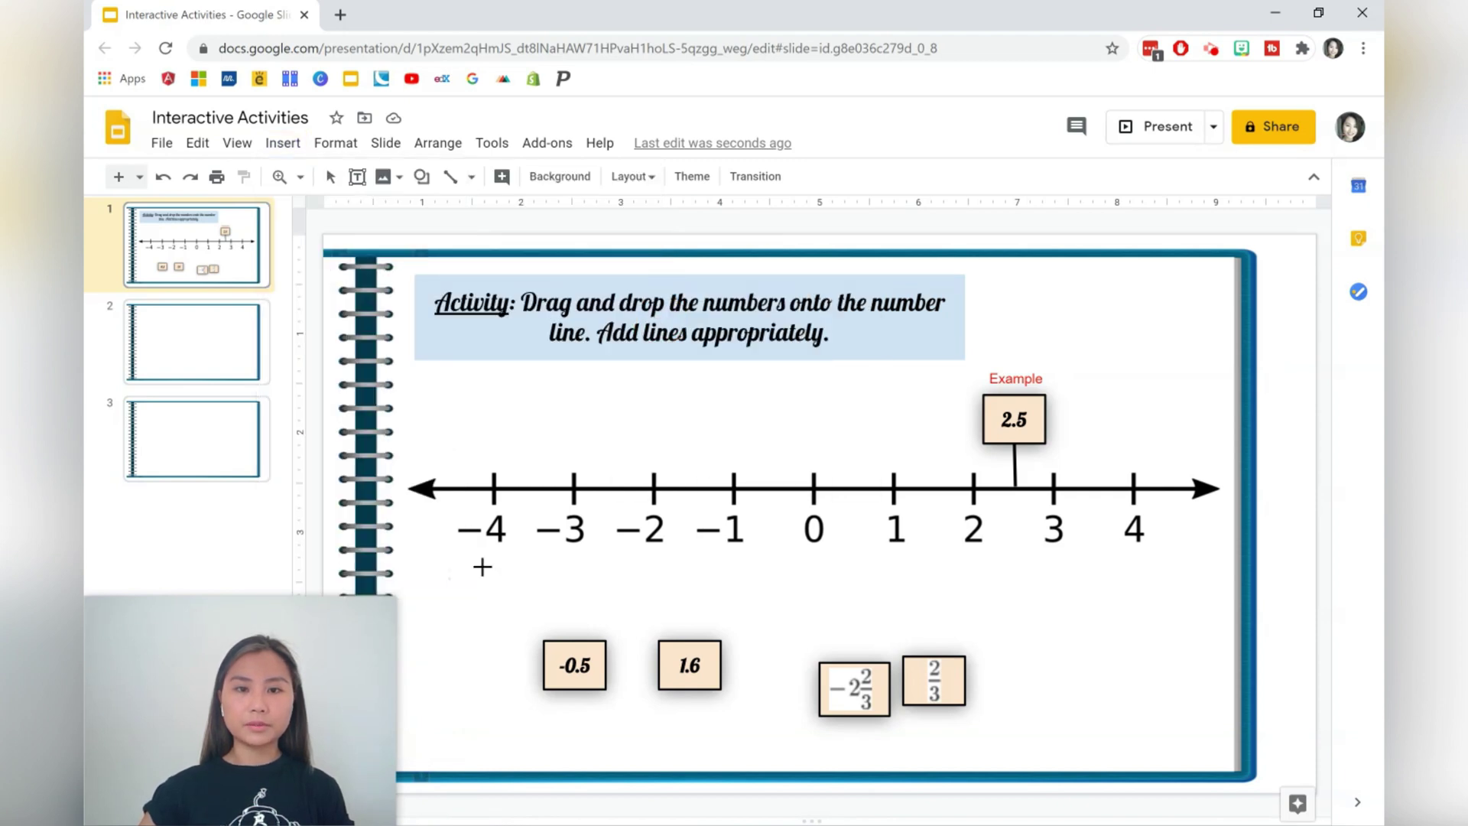
{"action": "left_click_drag", "start_coordinate": [430, 603], "coordinate": [920, 754]}
{"action": "left_click", "coordinate": [501, 177]}
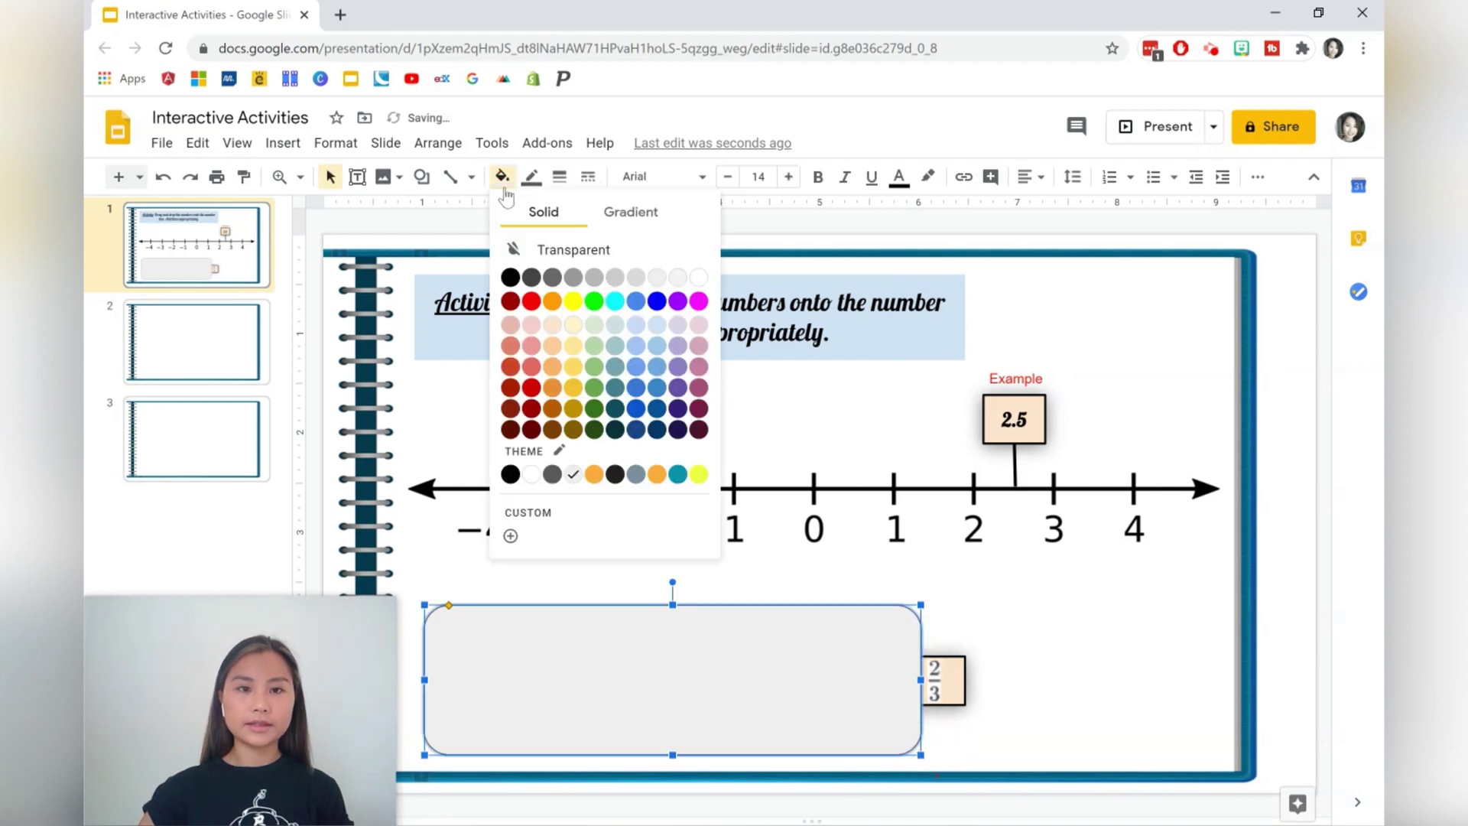
{"action": "left_click", "coordinate": [596, 324]}
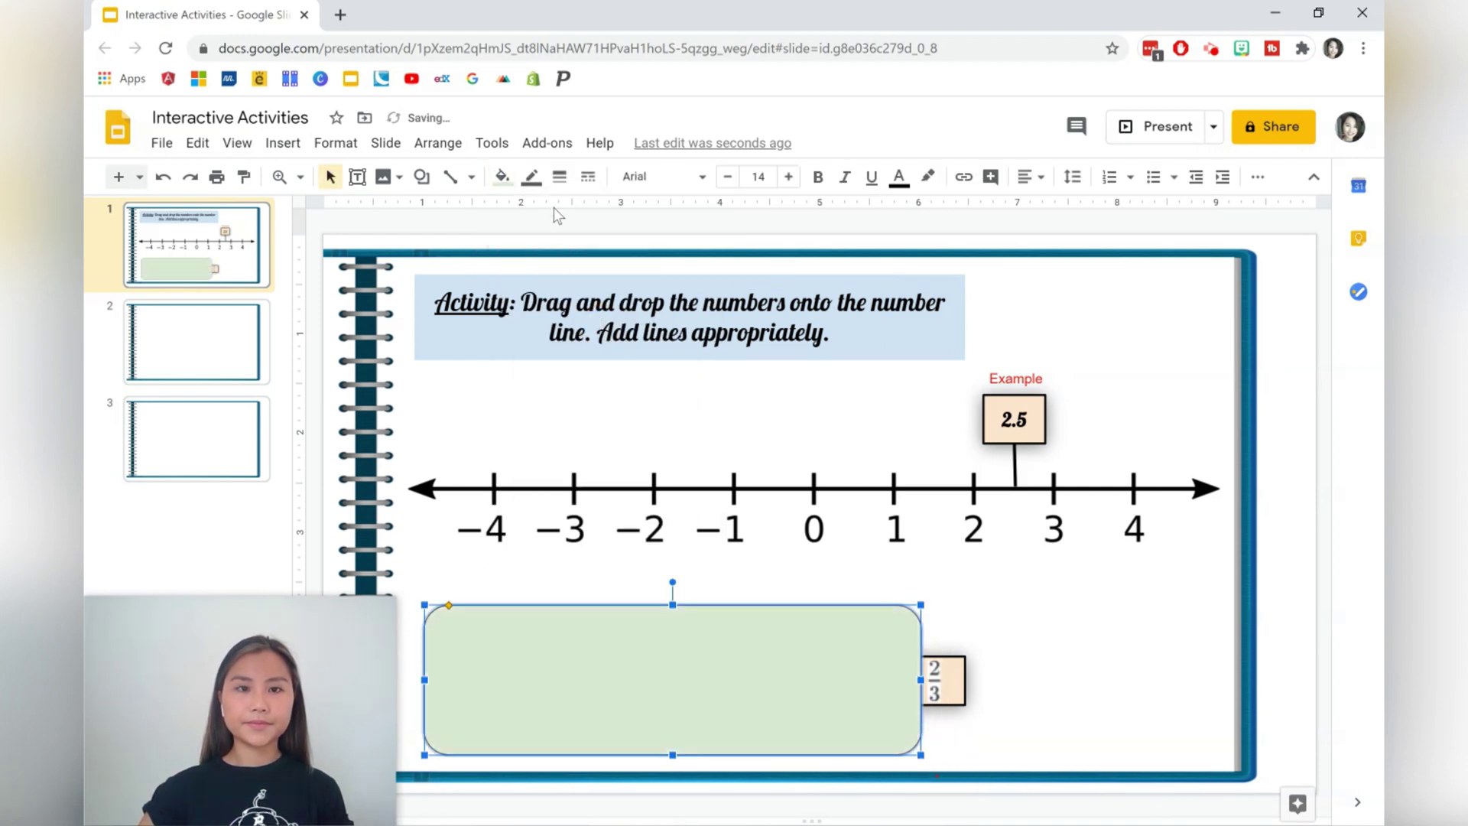
Give the rectangle a green border and send it behind the number cards
{"action": "left_click", "coordinate": [531, 177]}
{"action": "left_click", "coordinate": [627, 331]}
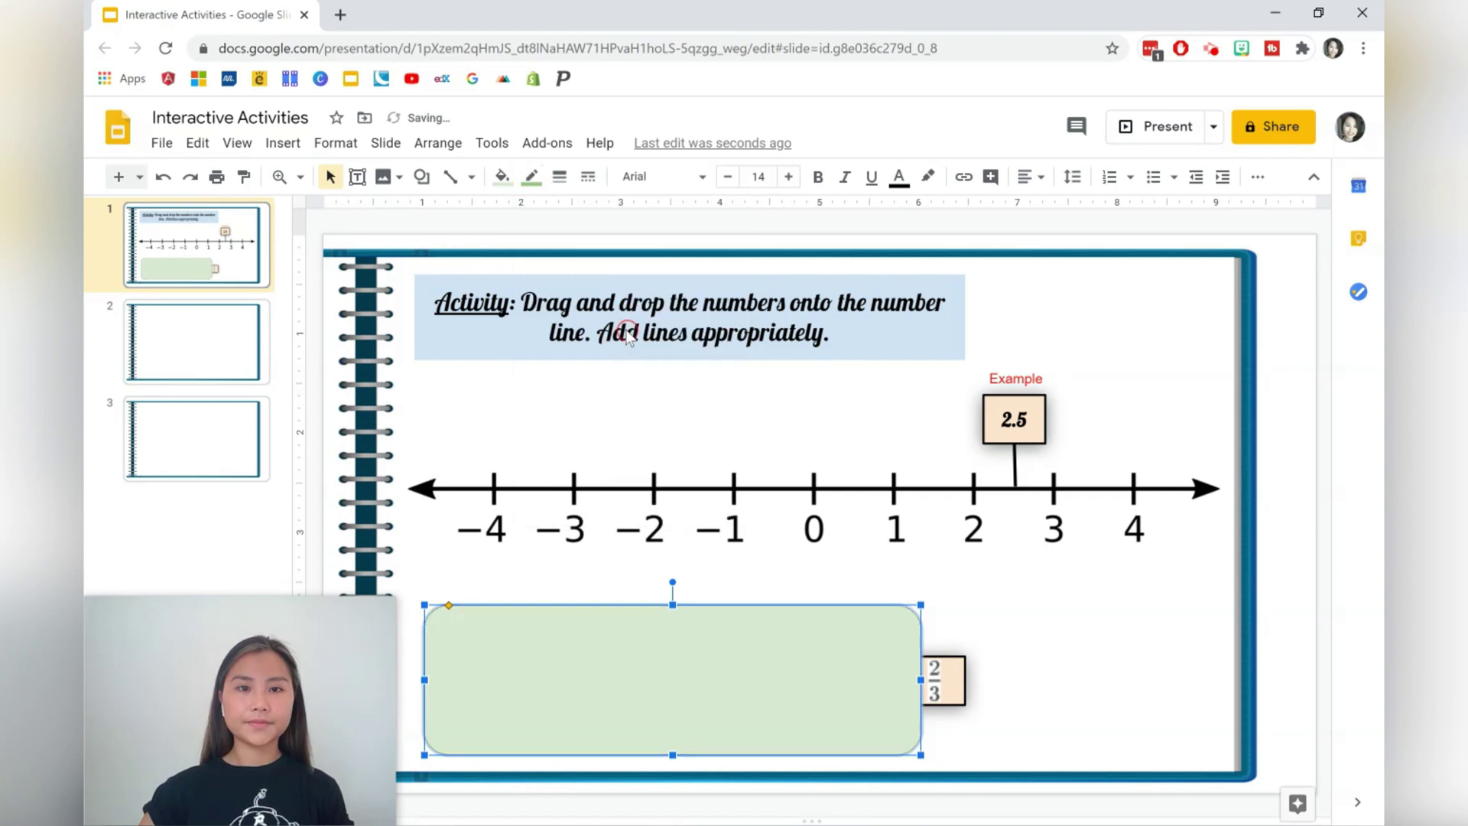
{"action": "left_click", "coordinate": [438, 143]}
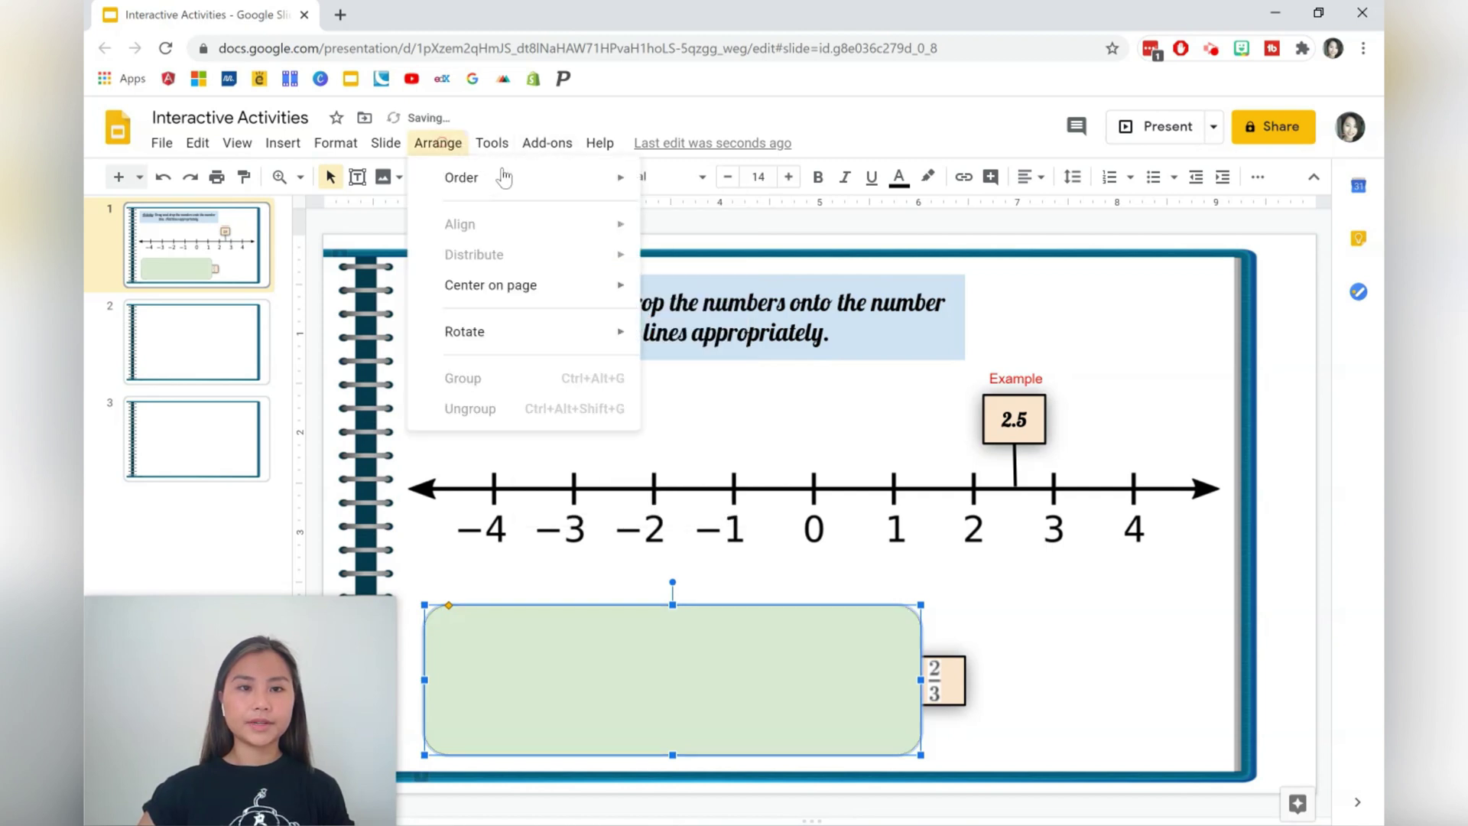
{"action": "mouse_move", "coordinate": [502, 186]}
{"action": "left_click", "coordinate": [711, 276]}
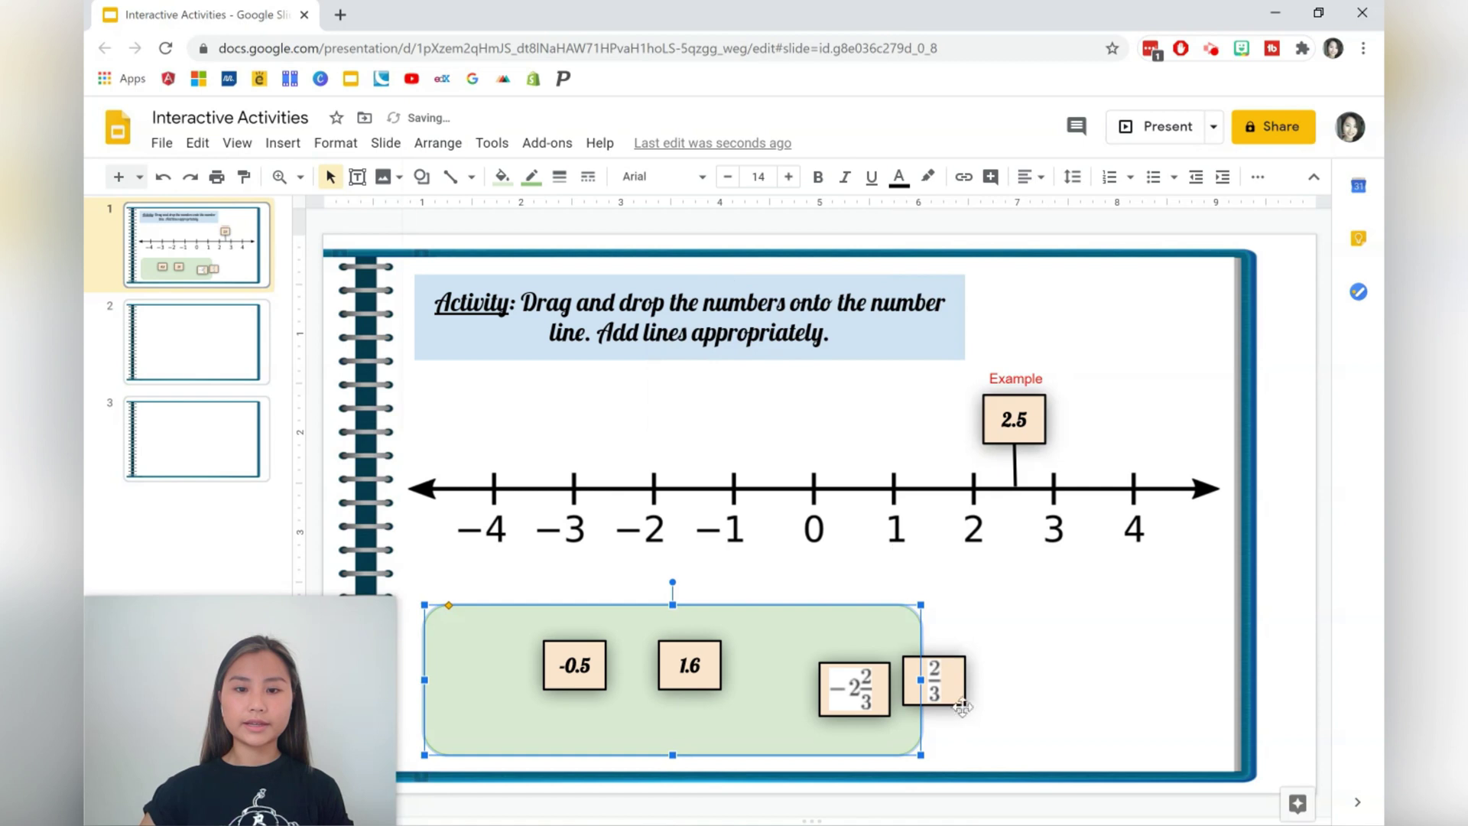
Spread the -0.5, 1.6, −2⅔ and ⅔ cards out inside the green area
{"action": "left_click", "coordinate": [584, 656]}
{"action": "left_click", "coordinate": [612, 715]}
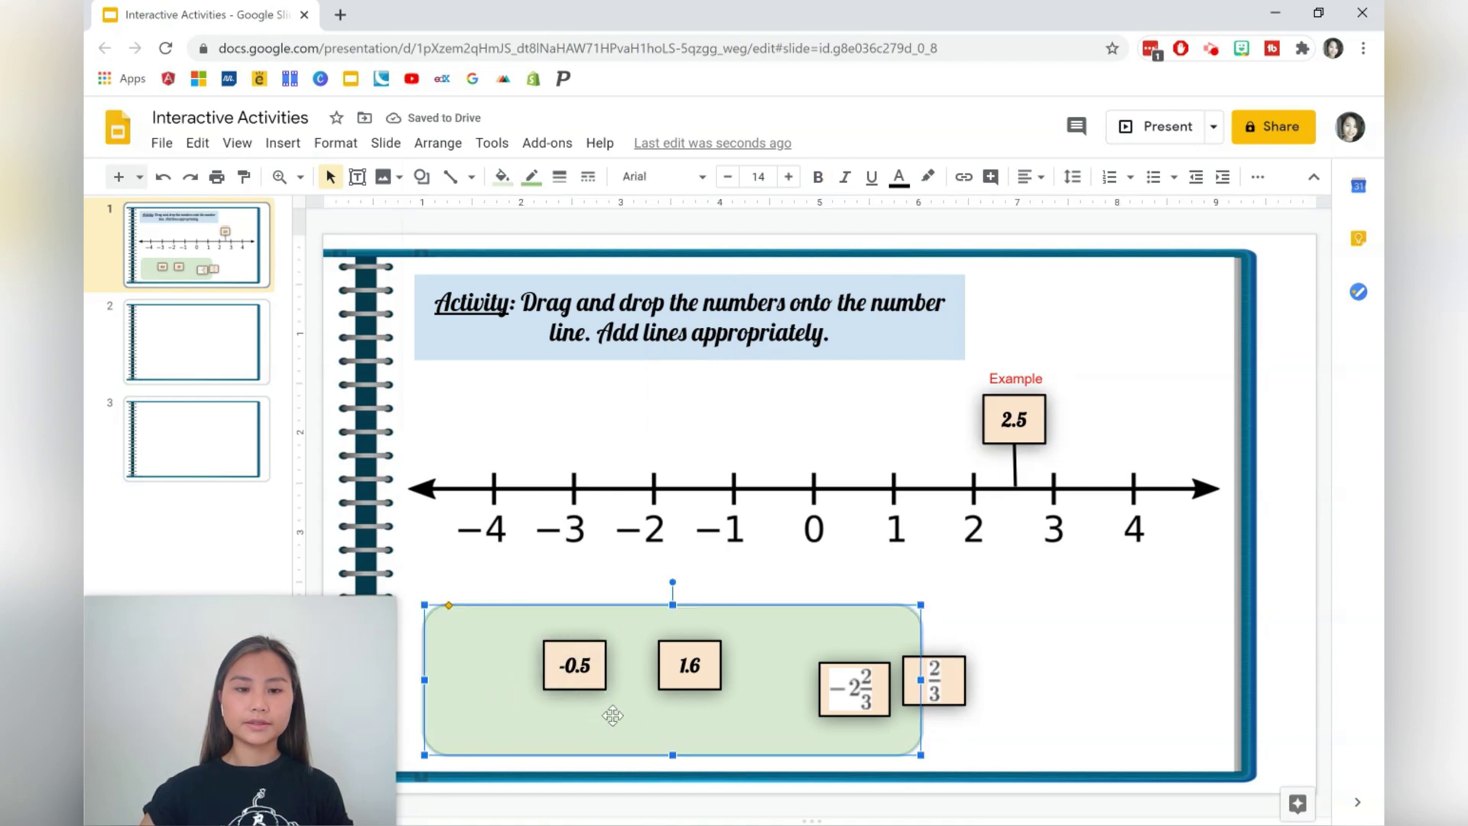
{"action": "left_click", "coordinate": [591, 674]}
{"action": "left_click_drag", "start_coordinate": [562, 692], "coordinate": [508, 716]}
{"action": "left_click_drag", "start_coordinate": [663, 682], "coordinate": [617, 687]}
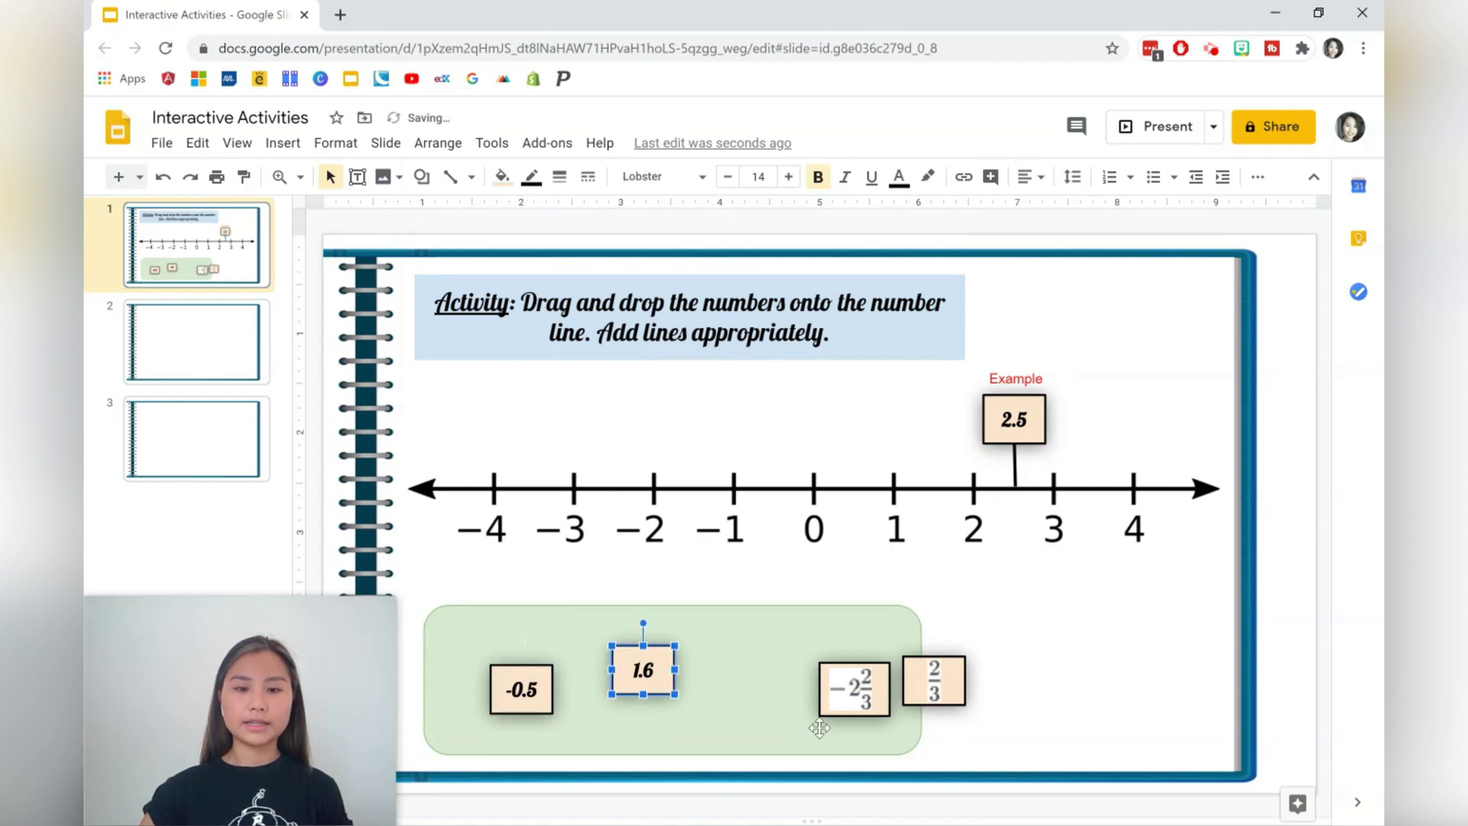
{"action": "left_click_drag", "start_coordinate": [854, 688], "coordinate": [735, 698]}
{"action": "left_click_drag", "start_coordinate": [934, 684], "coordinate": [862, 708]}
{"action": "left_click", "coordinate": [1024, 704]}
Lower the top edge of the green tray slightly
{"action": "left_click", "coordinate": [677, 608]}
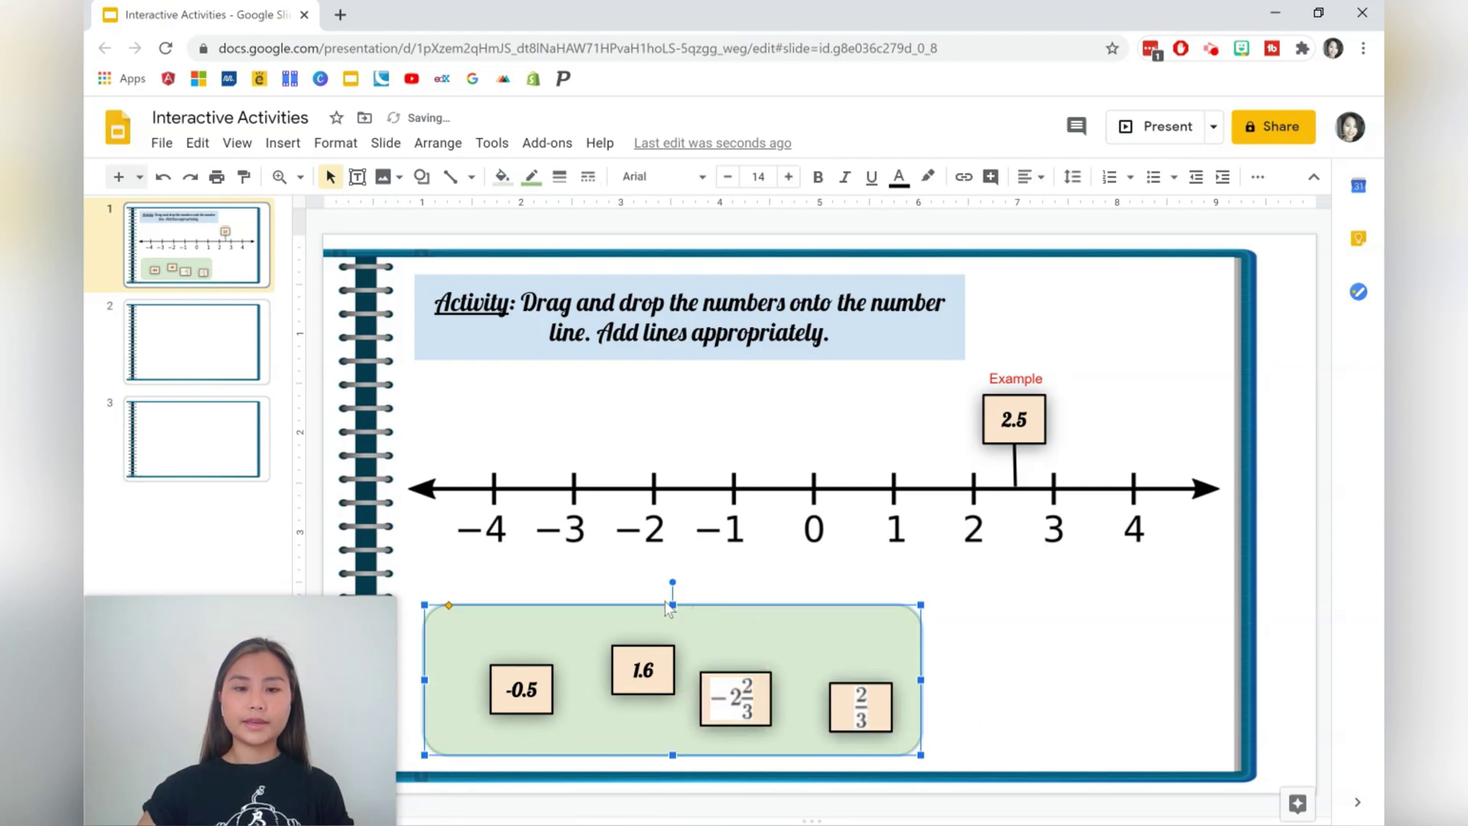
{"action": "key", "text": "Escape"}
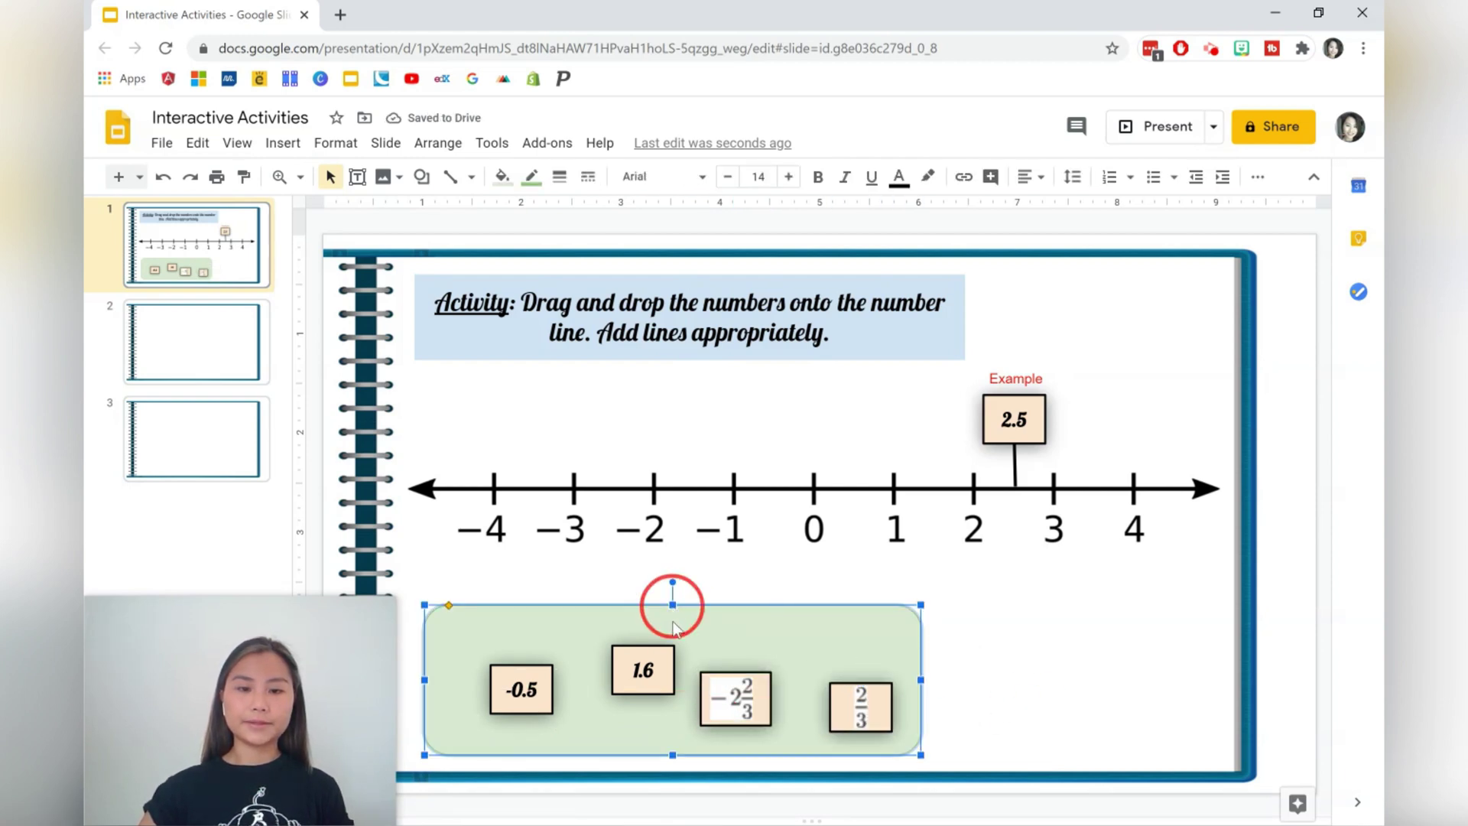
{"action": "left_click_drag", "start_coordinate": [675, 627], "coordinate": [672, 636]}
{"action": "left_click", "coordinate": [995, 690]}
{"action": "left_click", "coordinate": [610, 704]}
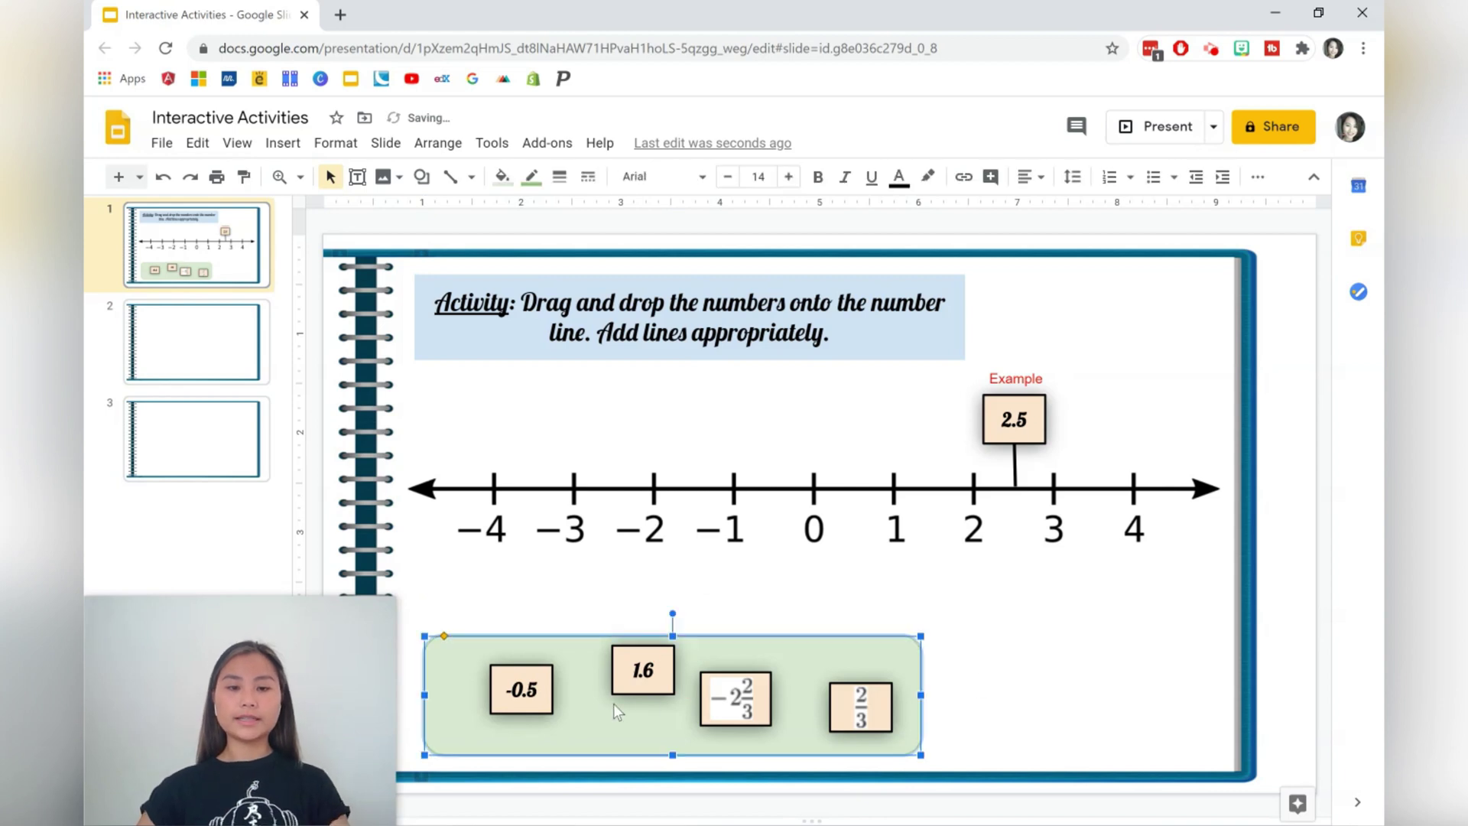
{"action": "left_click", "coordinate": [945, 690]}
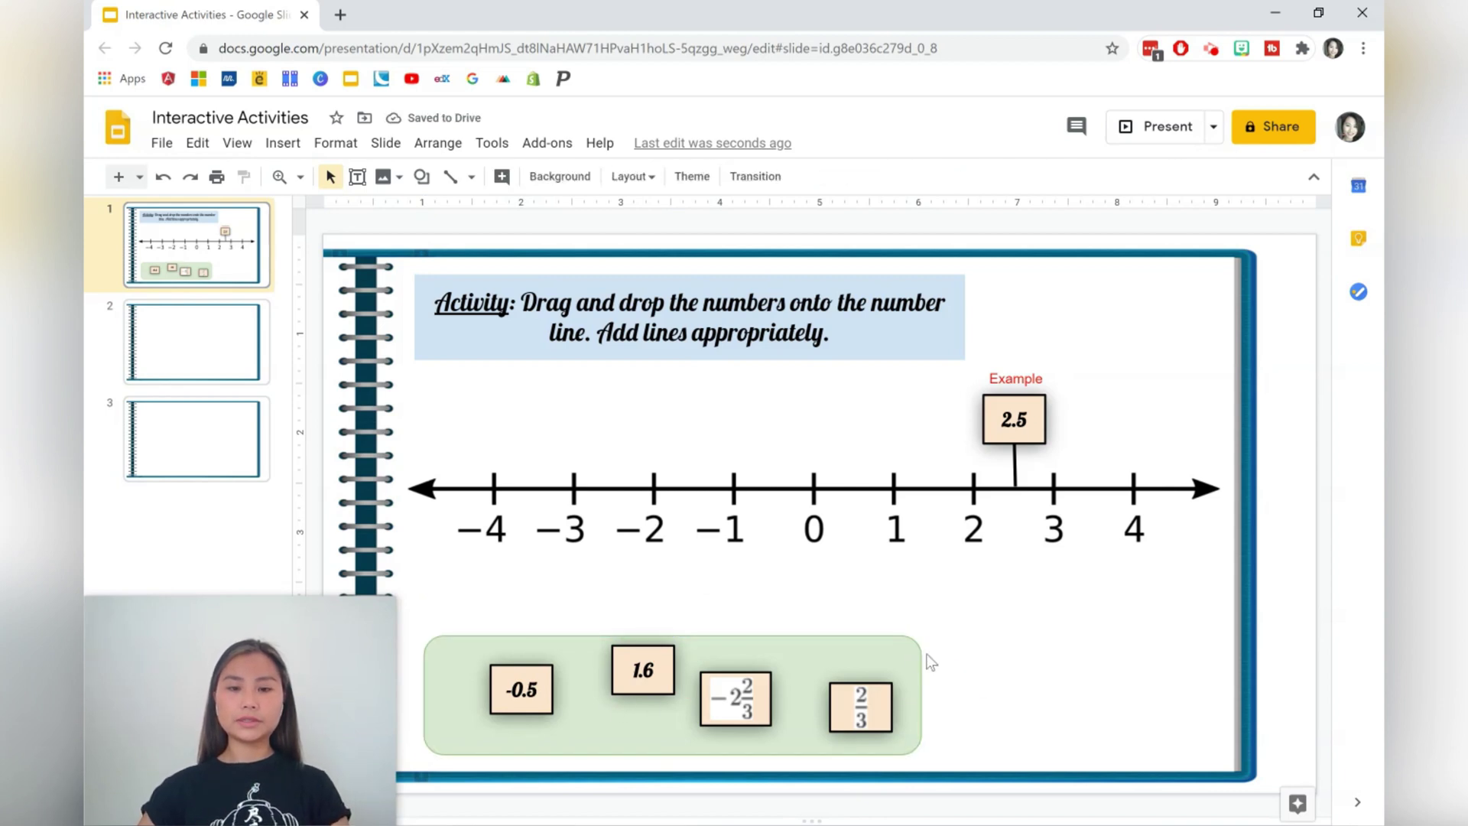
{"action": "left_click", "coordinate": [905, 650]}
{"action": "left_click", "coordinate": [979, 652]}
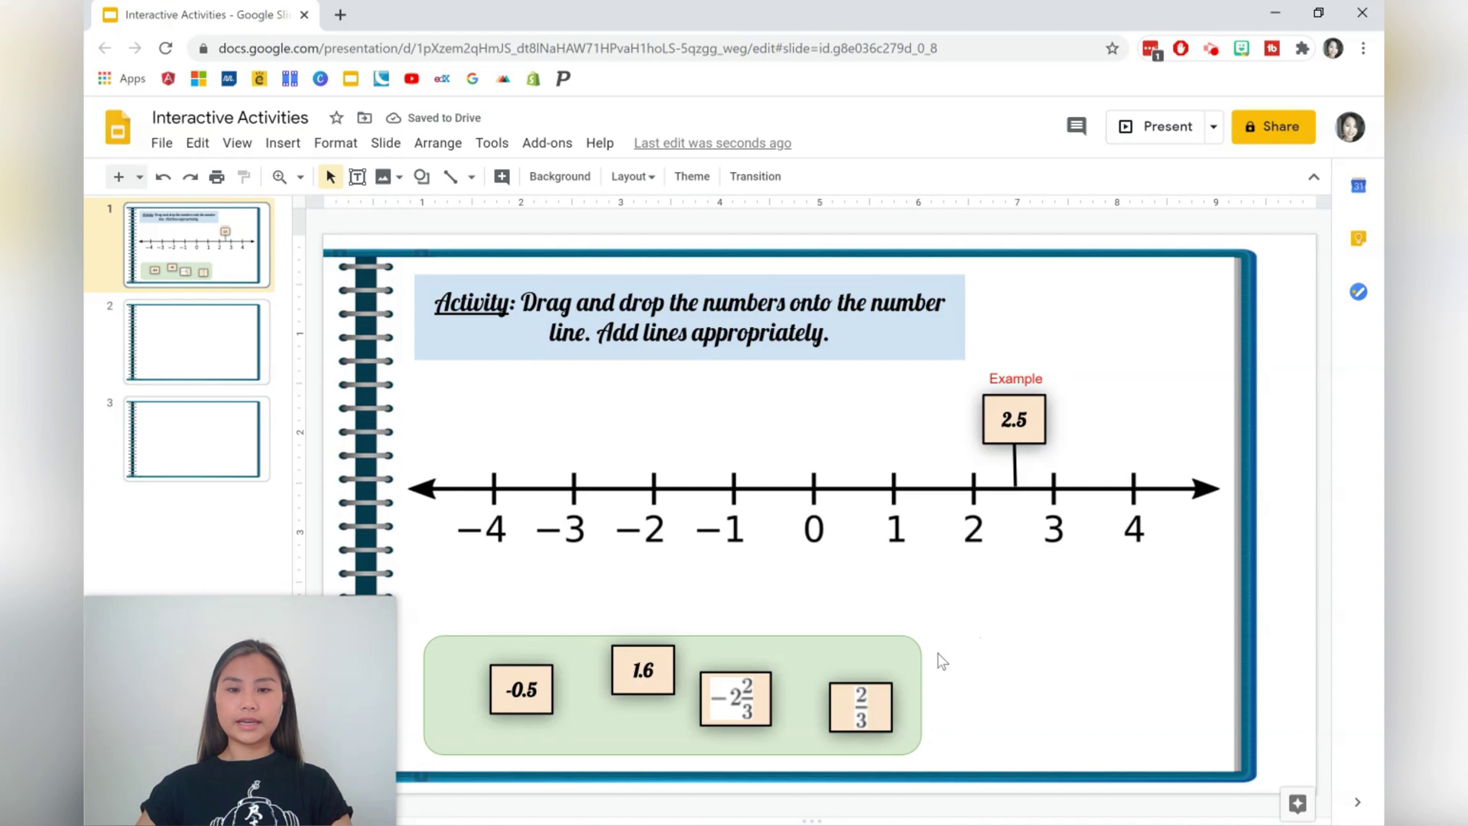
Paste a narrower copy of the green rectangle at the slide's bottom right
{"action": "key", "text": "ctrl+v"}
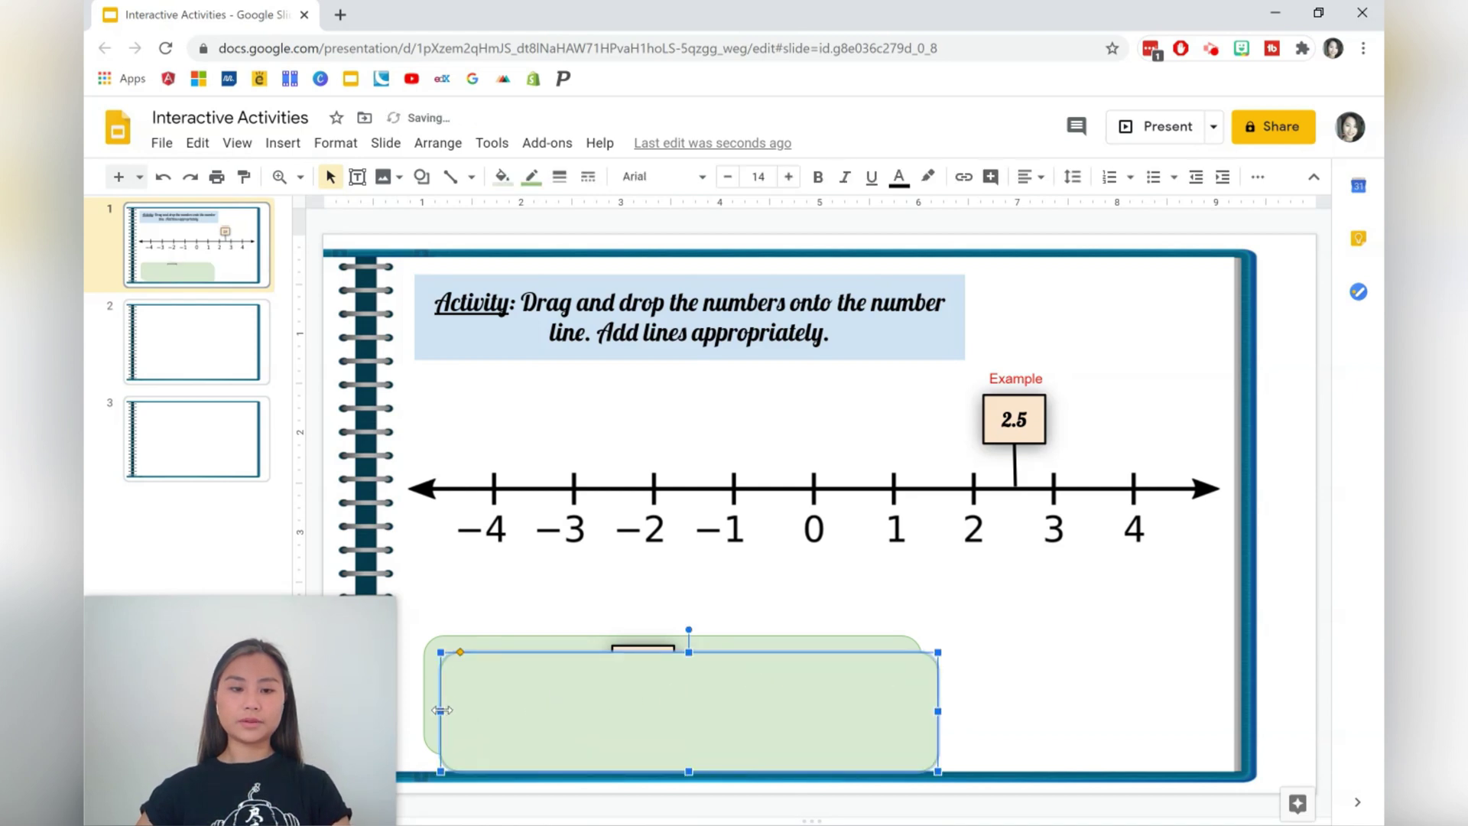
{"action": "left_click_drag", "start_coordinate": [442, 710], "coordinate": [1071, 727]}
{"action": "left_click", "coordinate": [1071, 711]}
Write 'Extension:' and 'Create 3 of your own numbers and place them on the number line' in it
{"action": "left_click", "coordinate": [1037, 707]}
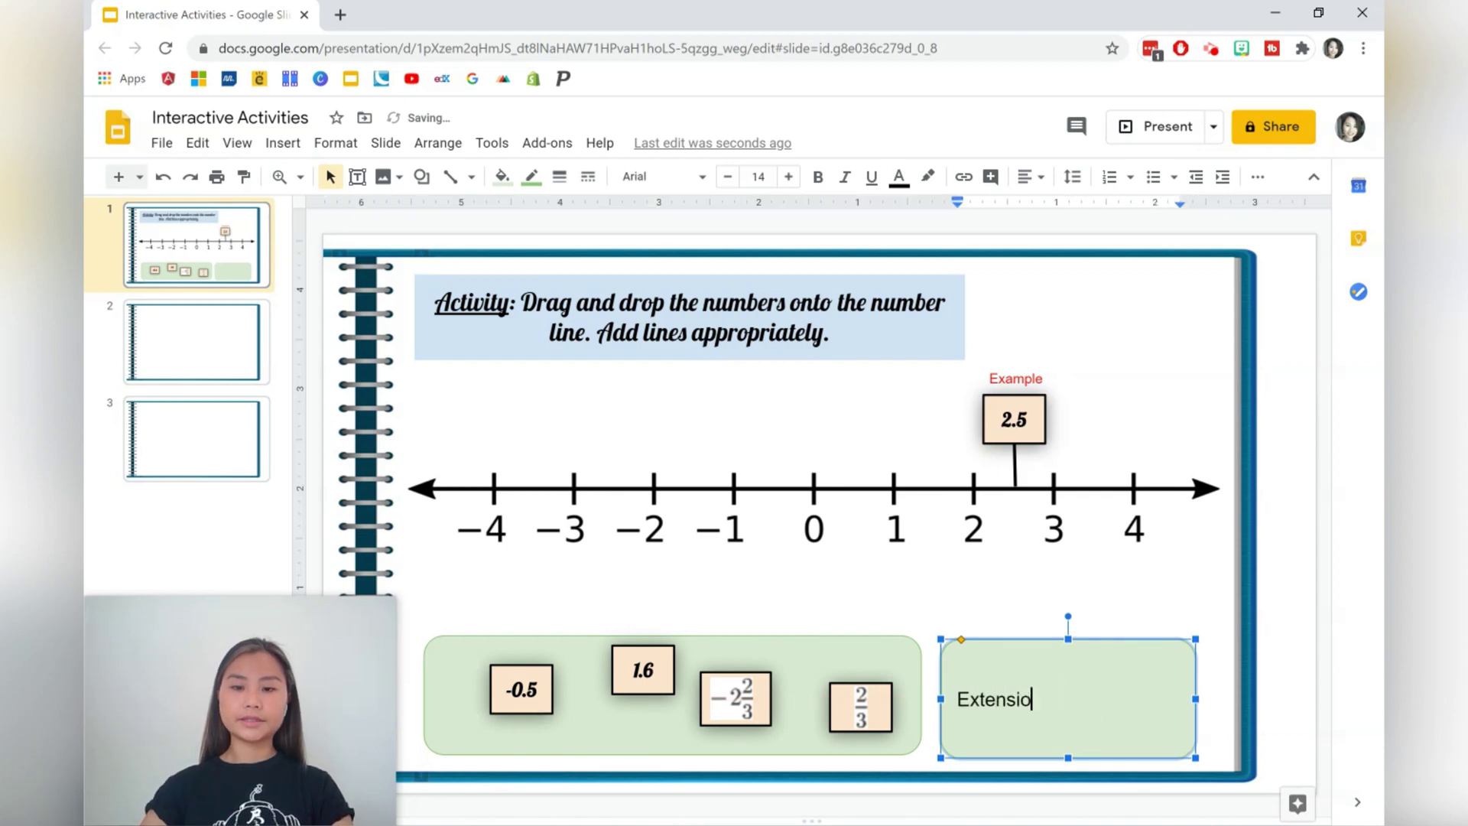
{"action": "type", "text": "Extension:"}
{"action": "key", "text": "Return"}
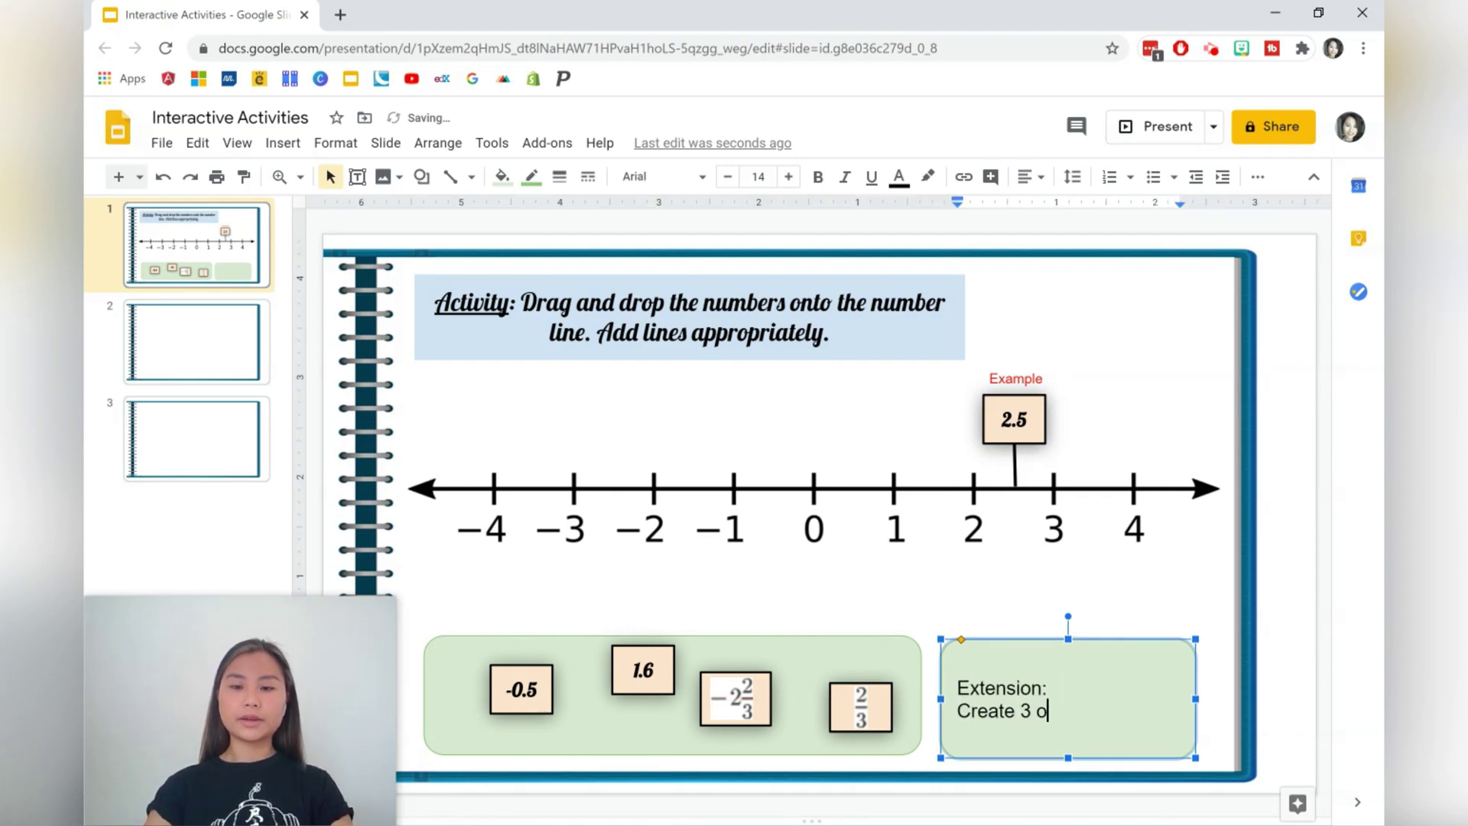
{"action": "type", "text": "Create 3 of your own number"}
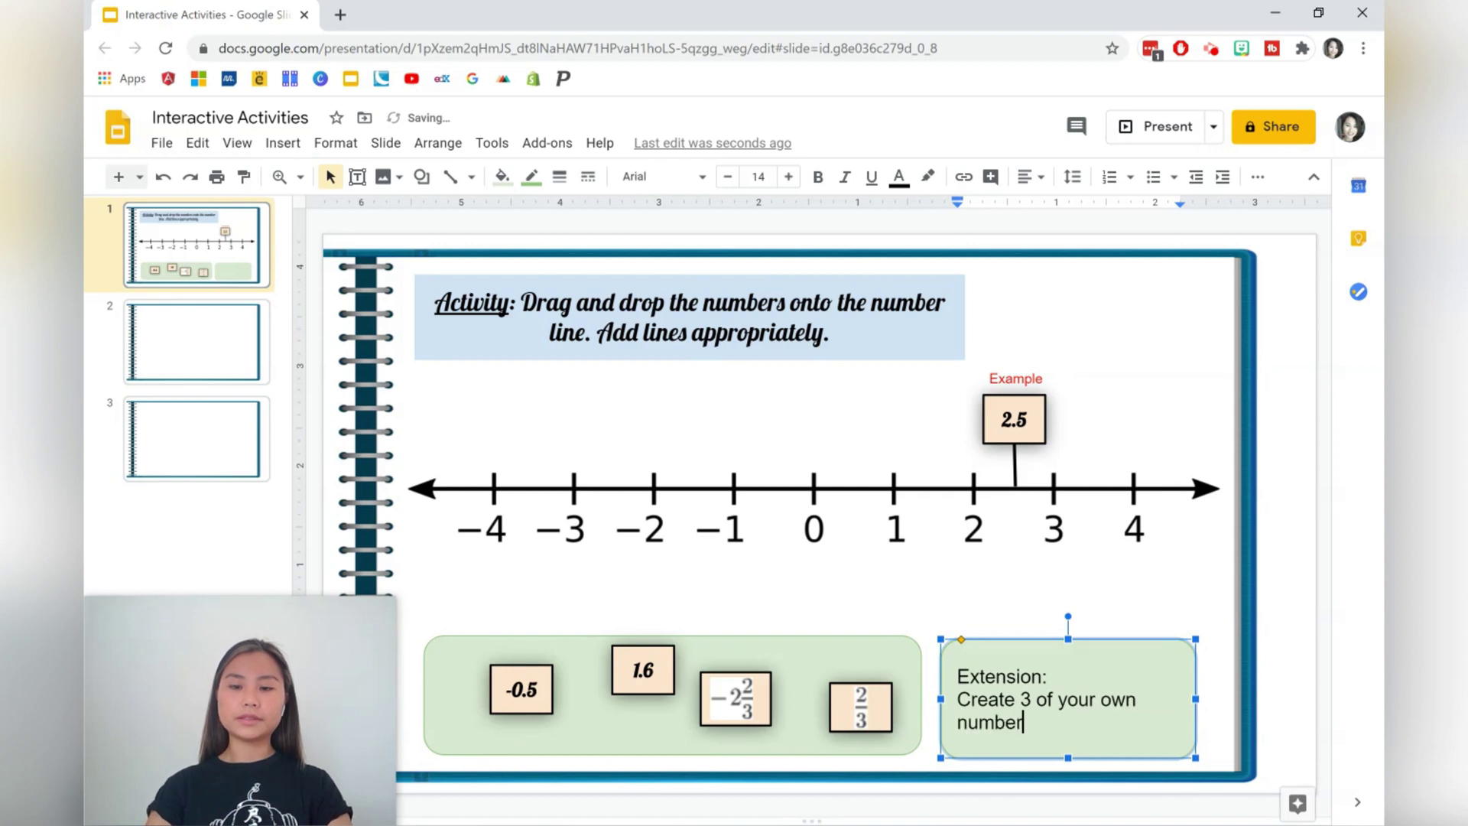
{"action": "type", "text": "s and place them on the number line."}
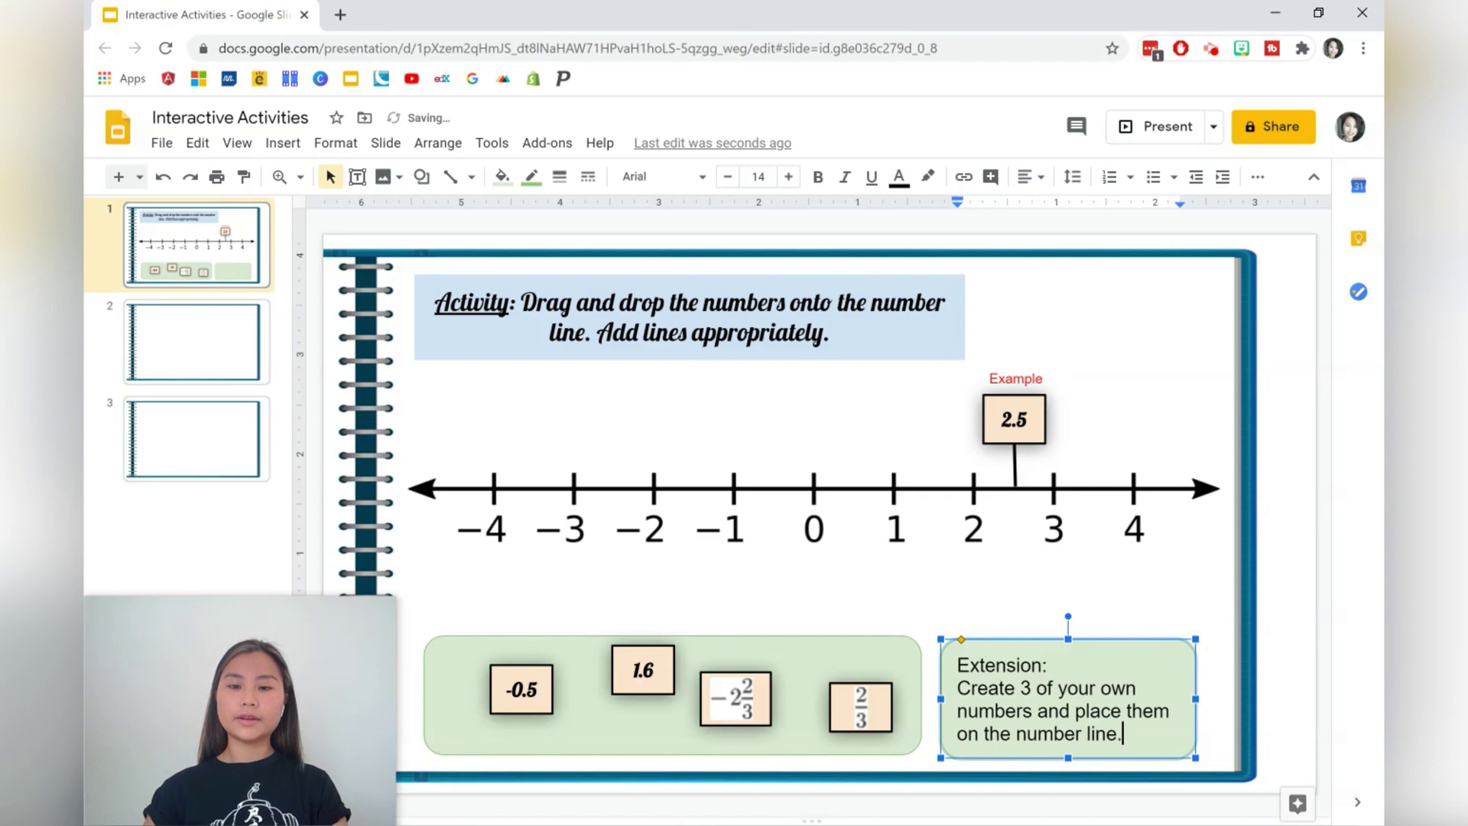
{"action": "left_click", "coordinate": [666, 650]}
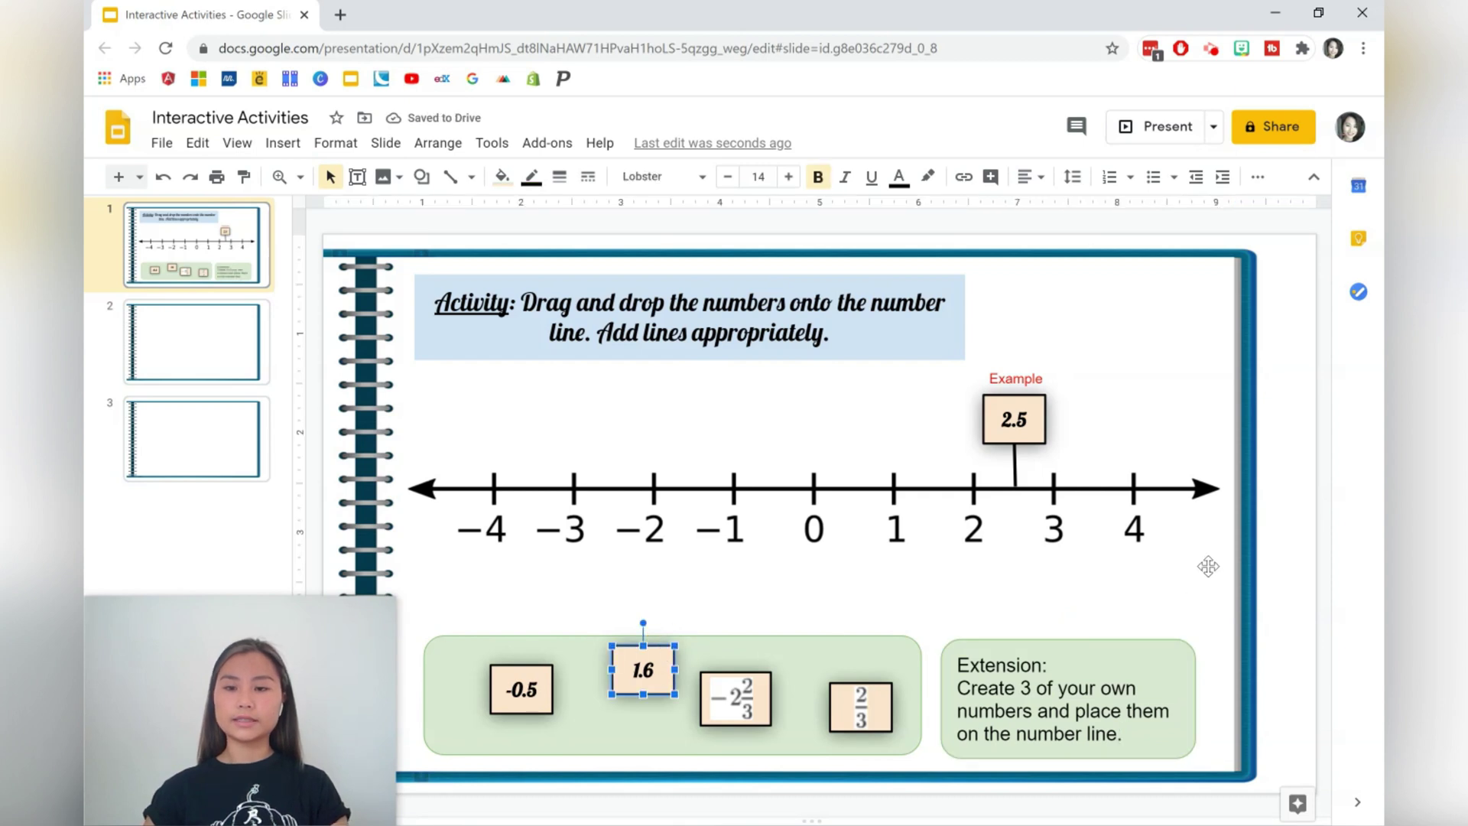
Duplicate the 1.6 card above the Extension box and clear its number
{"action": "key", "text": "ctrl+d"}
{"action": "left_click_drag", "start_coordinate": [671, 705], "coordinate": [1154, 628]}
{"action": "double_click", "coordinate": [1162, 629]}
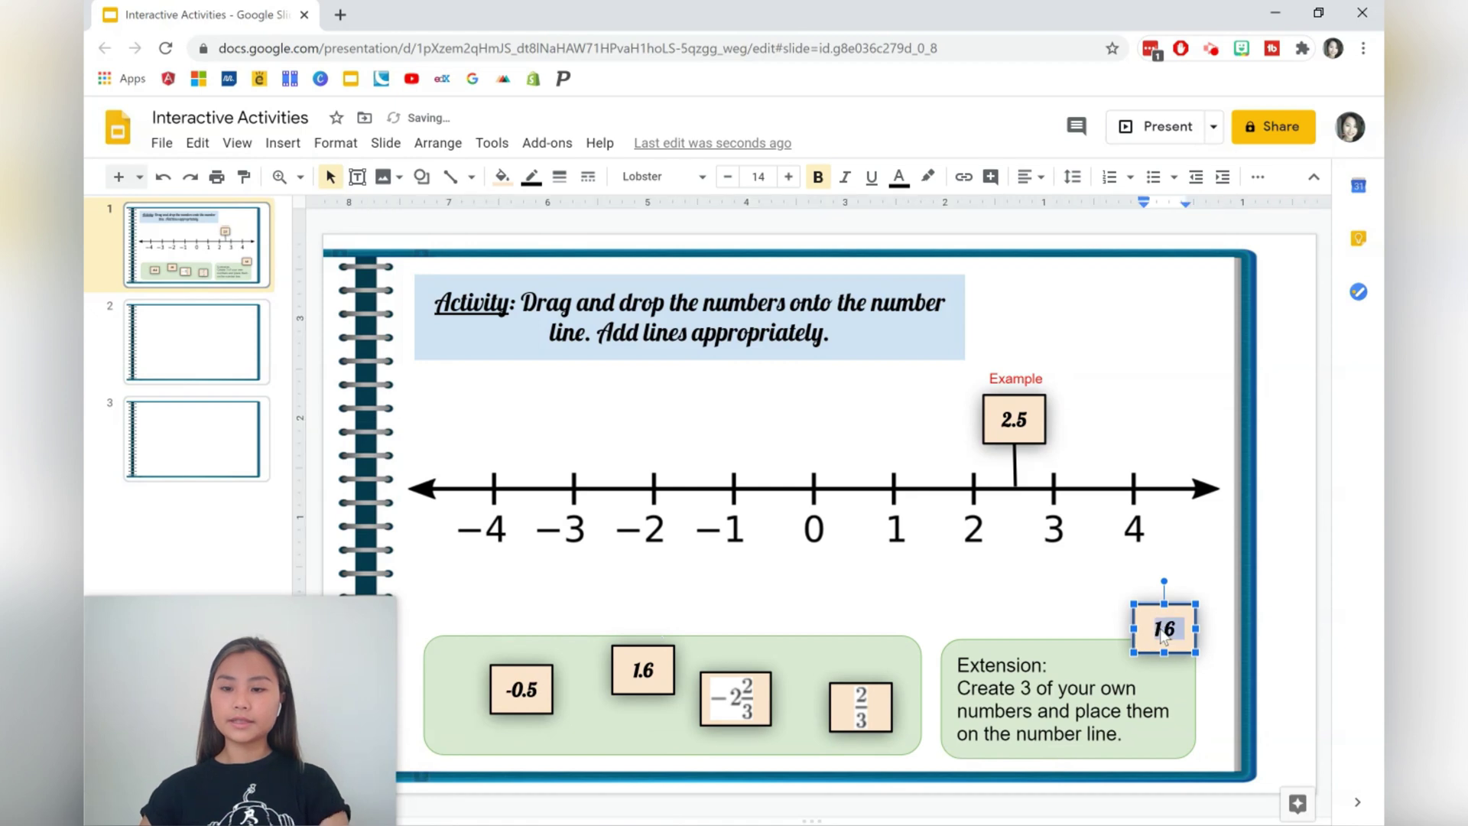
{"action": "key", "text": "BackSpace"}
{"action": "left_click", "coordinate": [1184, 606]}
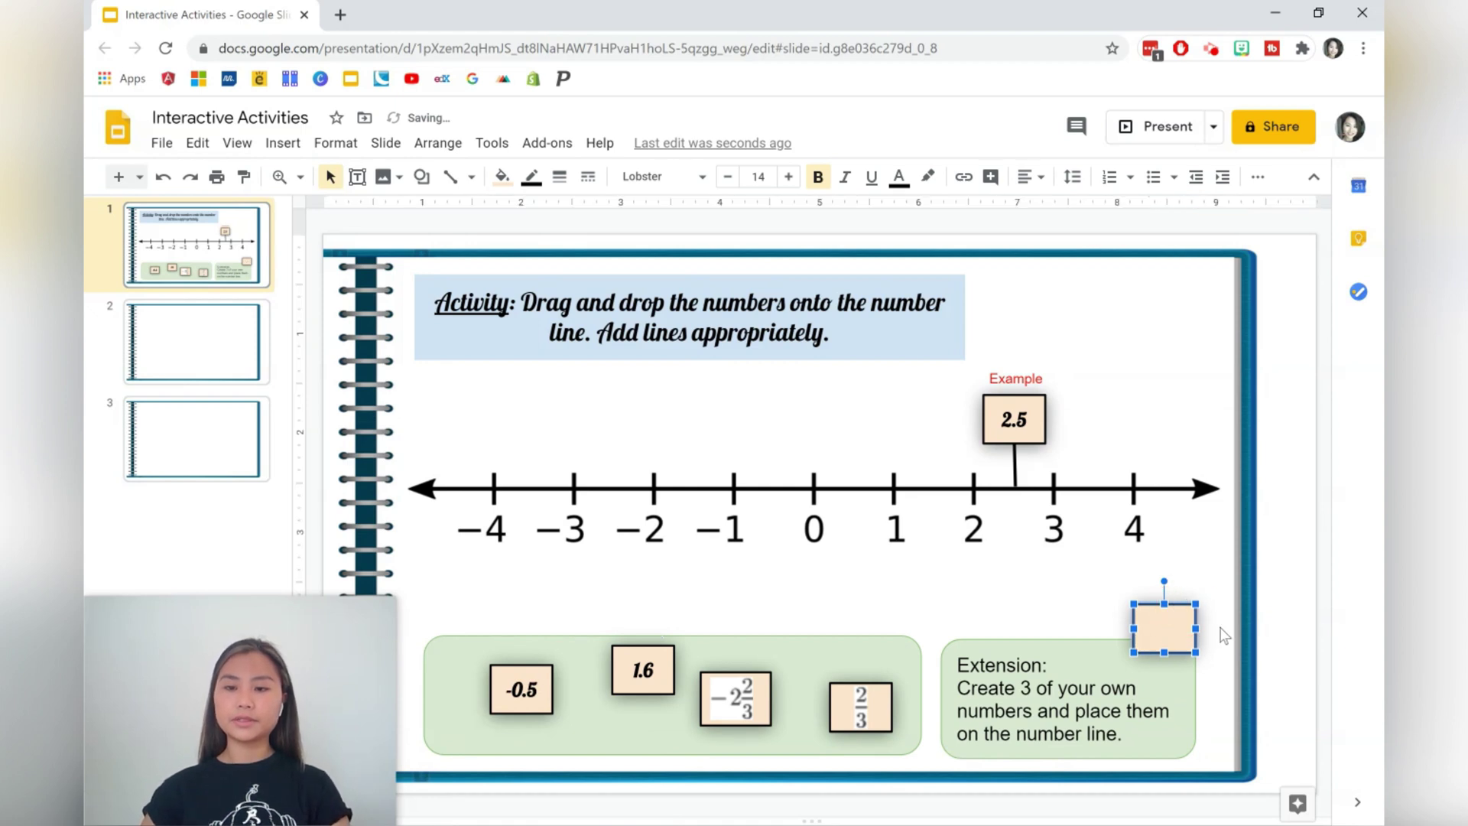
Duplicate the blank card again and stack the copies beside the Extension box
{"action": "key", "text": "ctrl+d"}
{"action": "key", "text": "ctrl+d"}
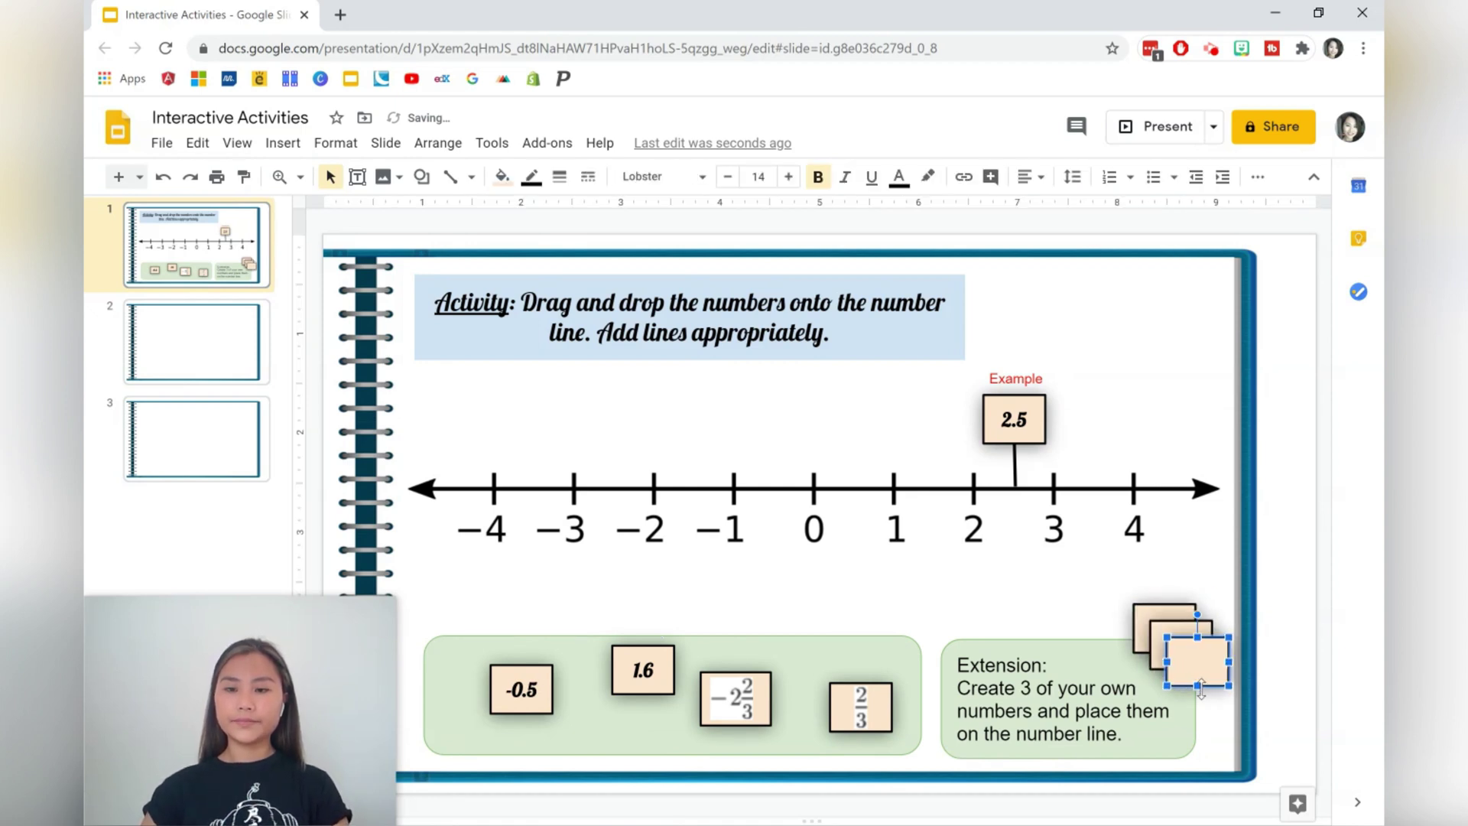
{"action": "left_click_drag", "start_coordinate": [1197, 685], "coordinate": [1197, 652]}
{"action": "left_click", "coordinate": [1212, 685]}
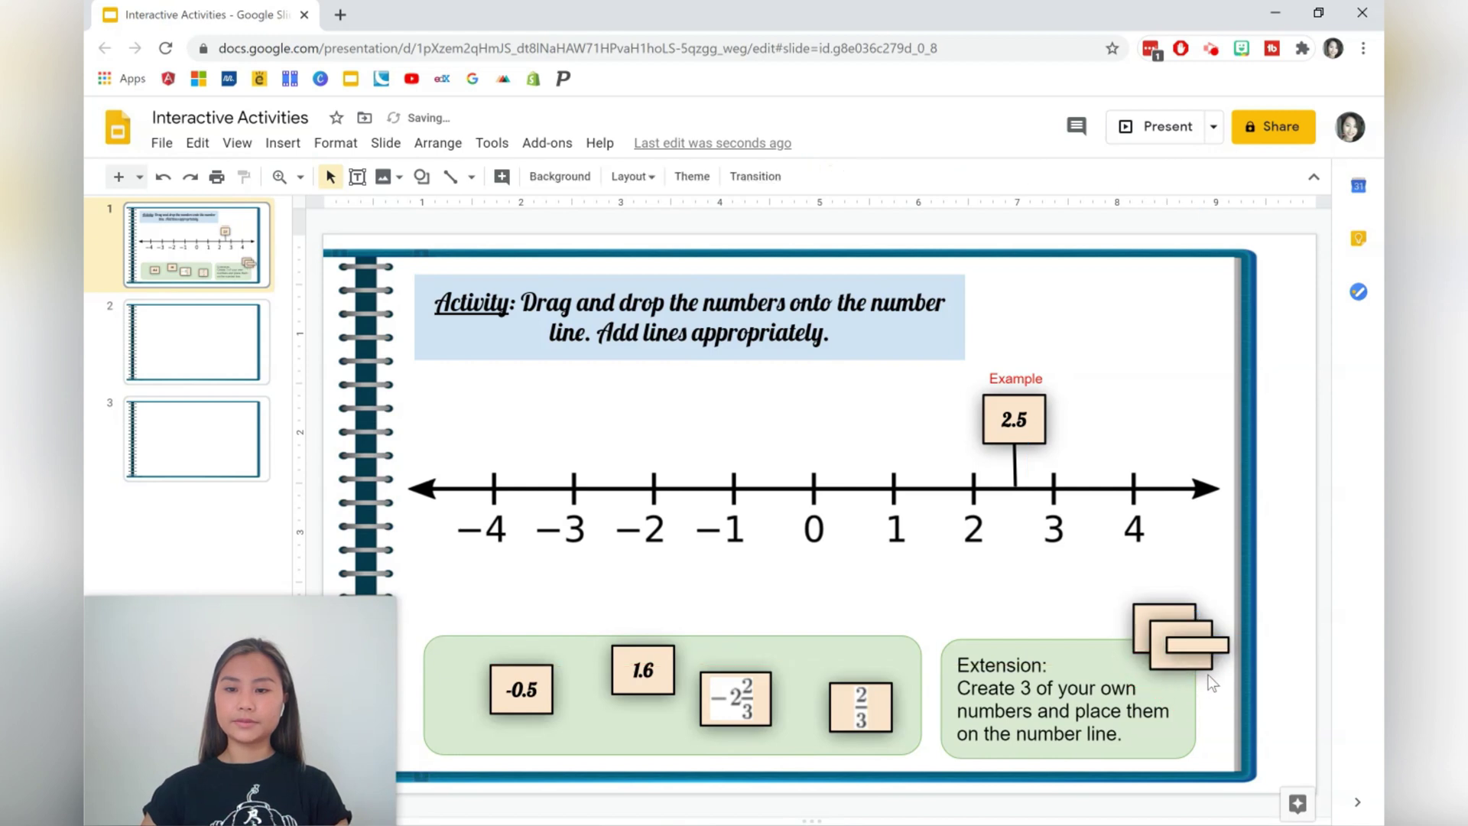
{"action": "key", "text": "ctrl+z"}
{"action": "left_click_drag", "start_coordinate": [1203, 664], "coordinate": [1132, 645]}
{"action": "left_click", "coordinate": [1221, 715]}
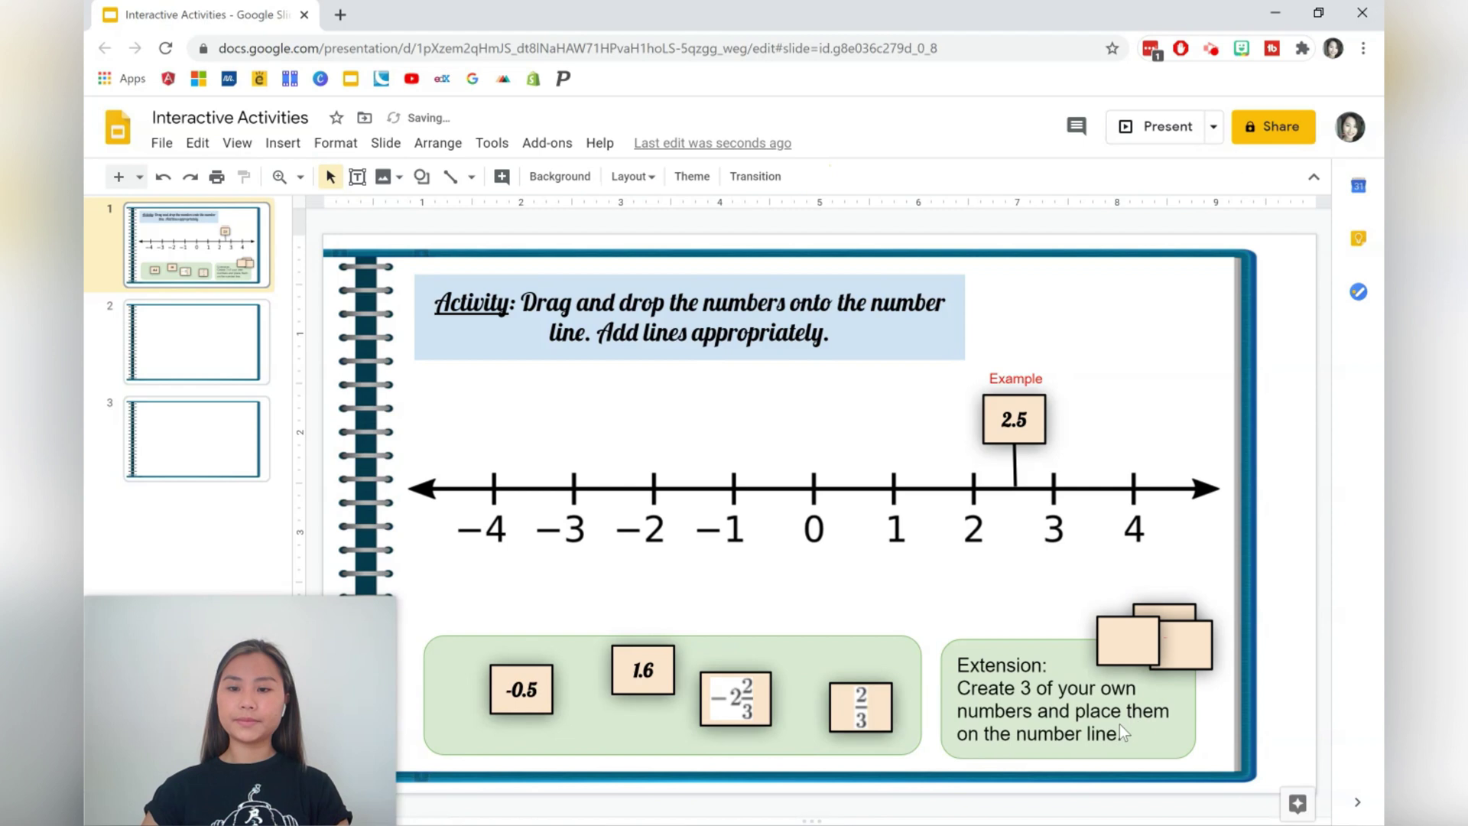
{"action": "left_click", "coordinate": [1119, 724]}
{"action": "left_click_drag", "start_coordinate": [1121, 730], "coordinate": [956, 656]}
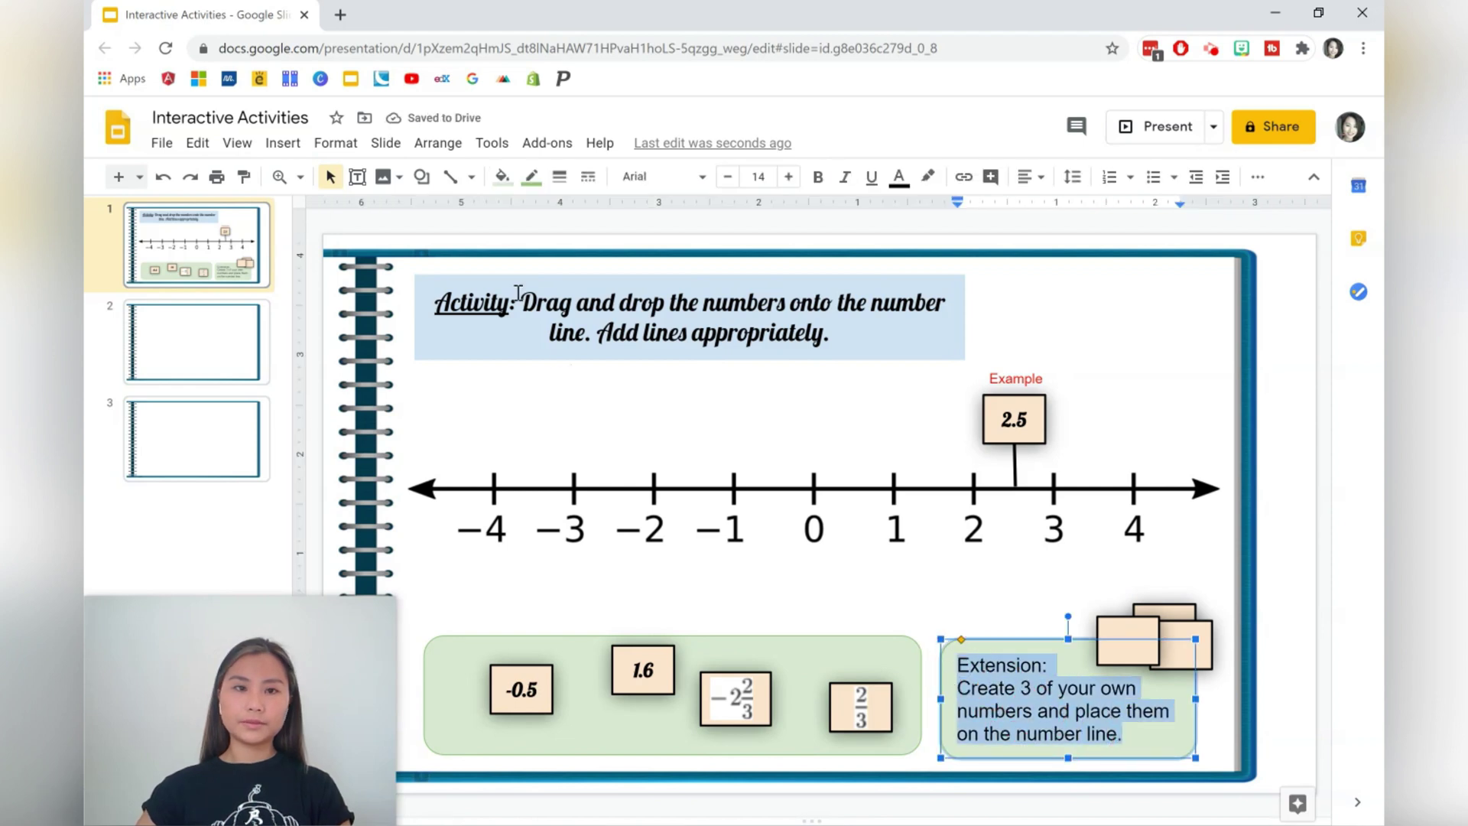
Set the Extension text to Lobster font at size 15
{"action": "left_click", "coordinate": [697, 179]}
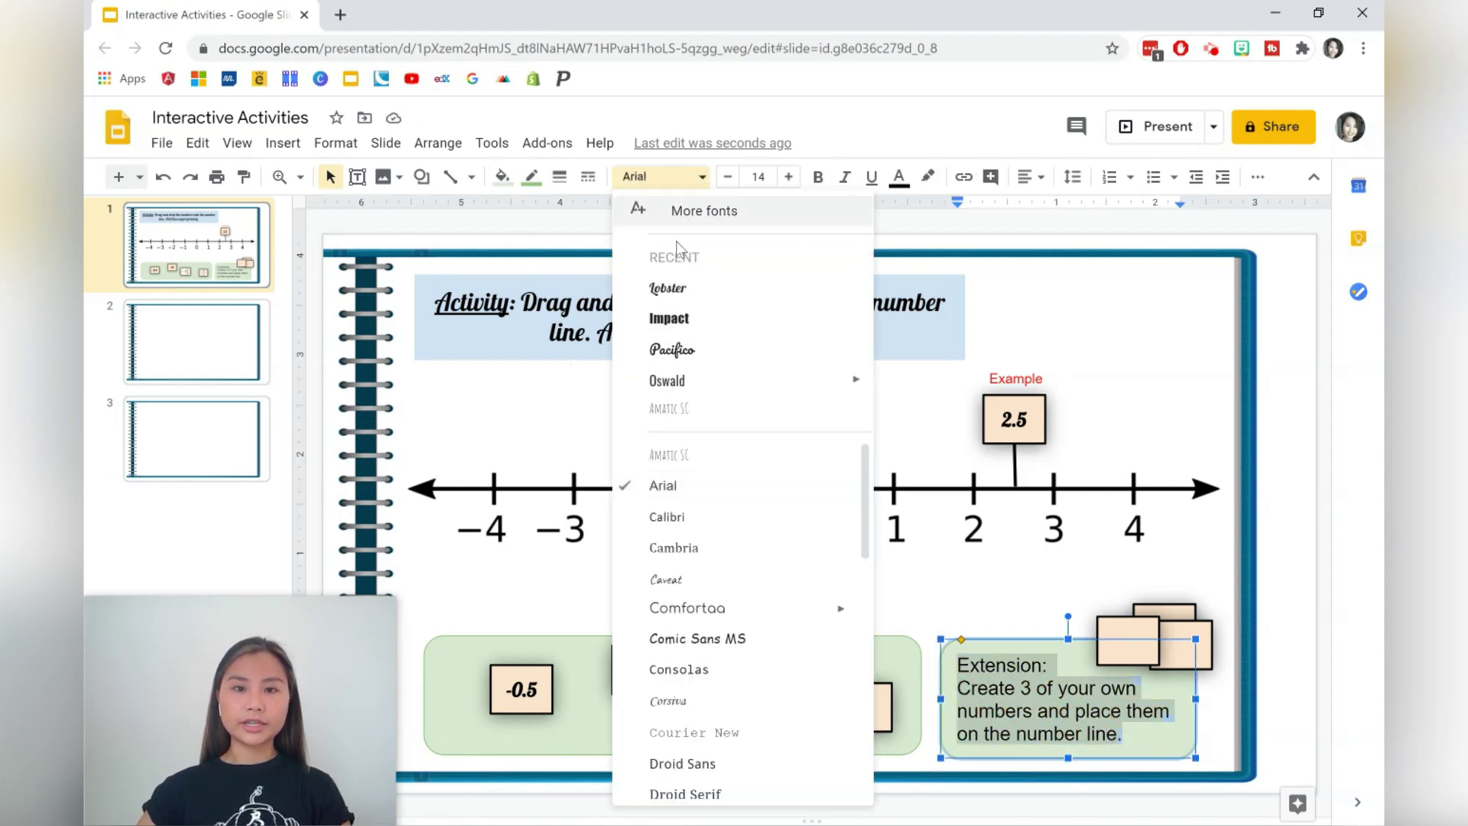
{"action": "left_click", "coordinate": [667, 289]}
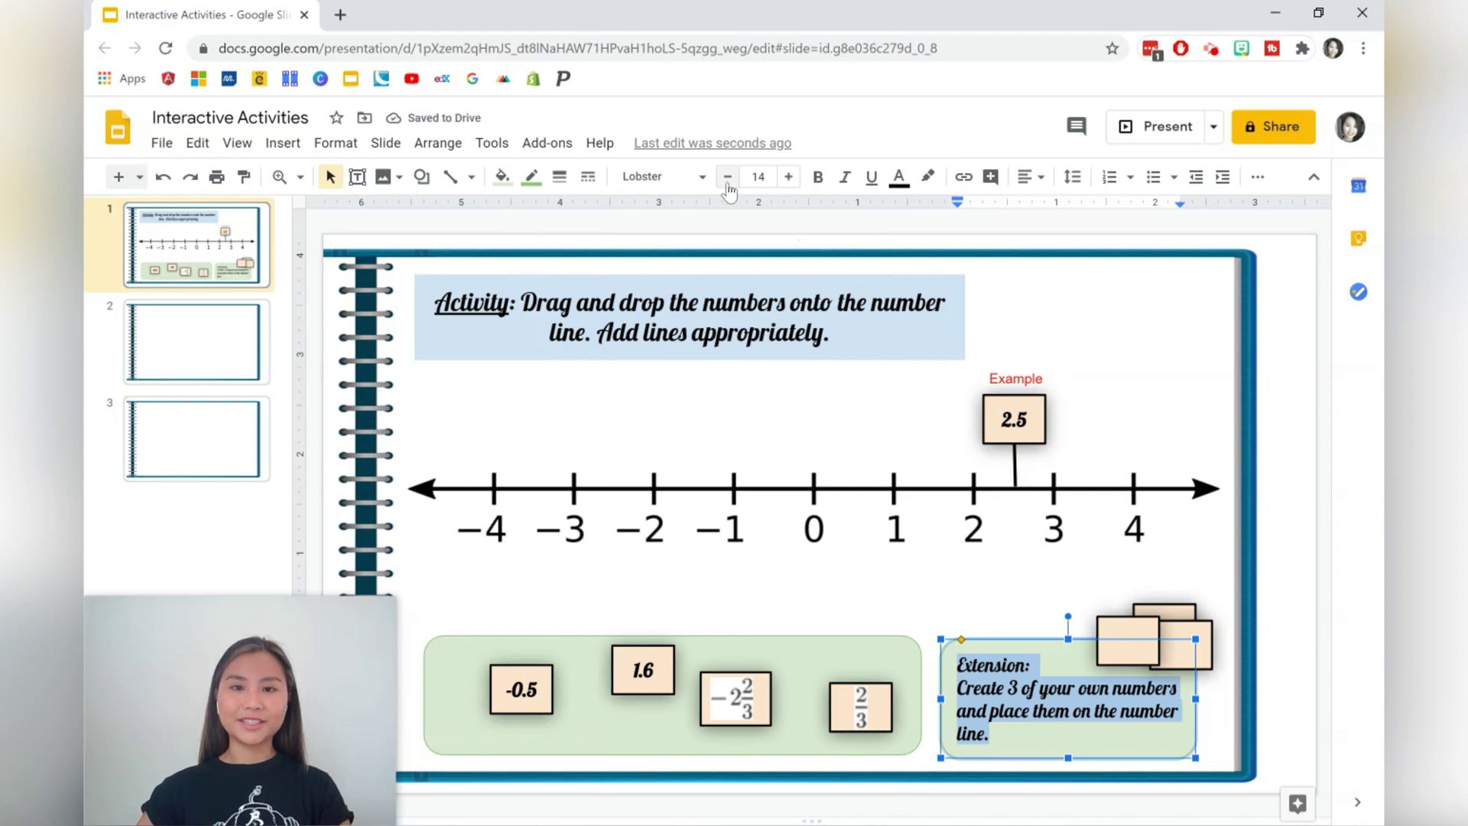
{"action": "left_click", "coordinate": [788, 177]}
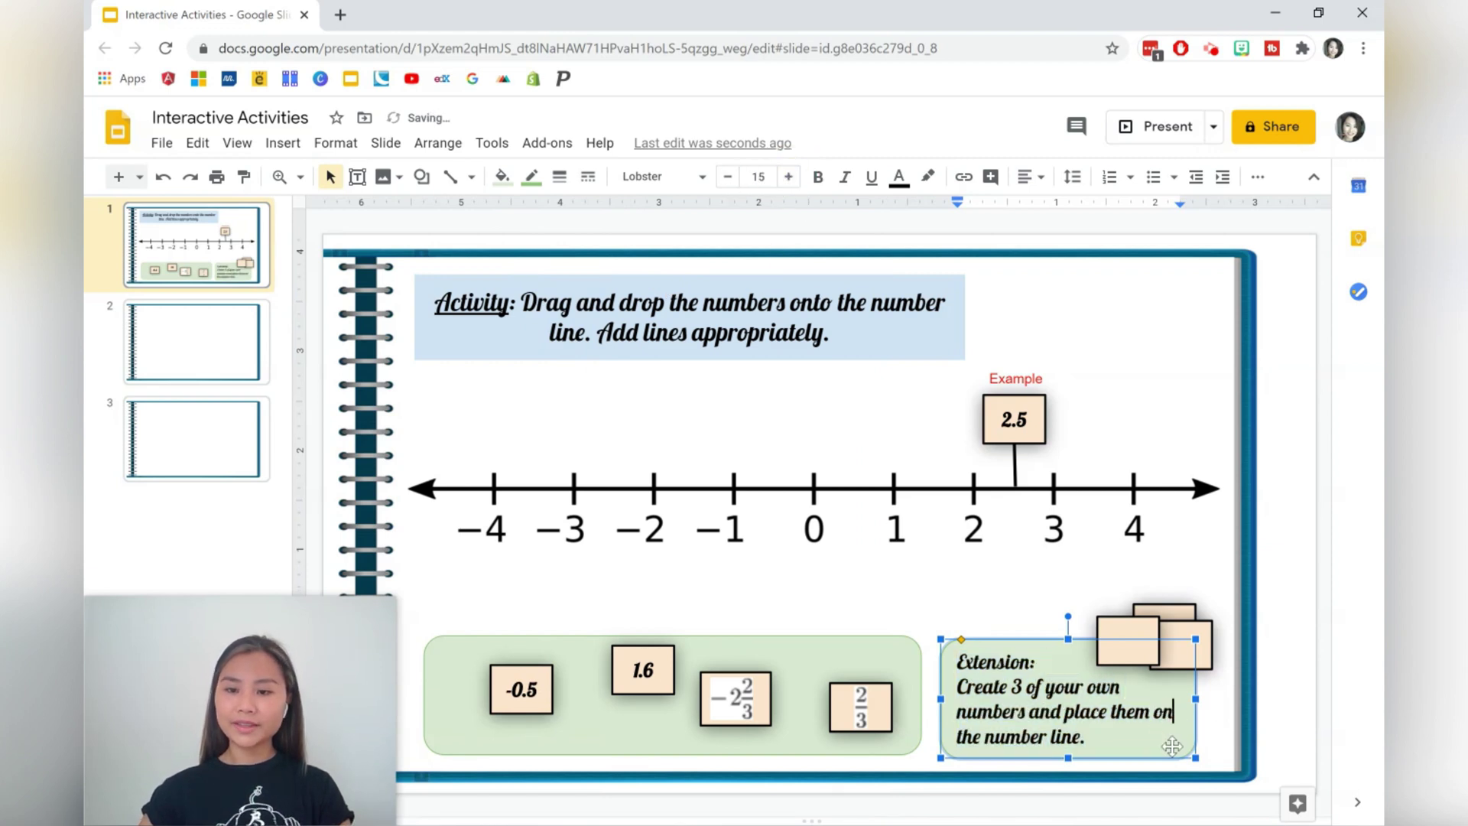
Give the Extension box a light pink fill and a red border
{"action": "left_click", "coordinate": [501, 177]}
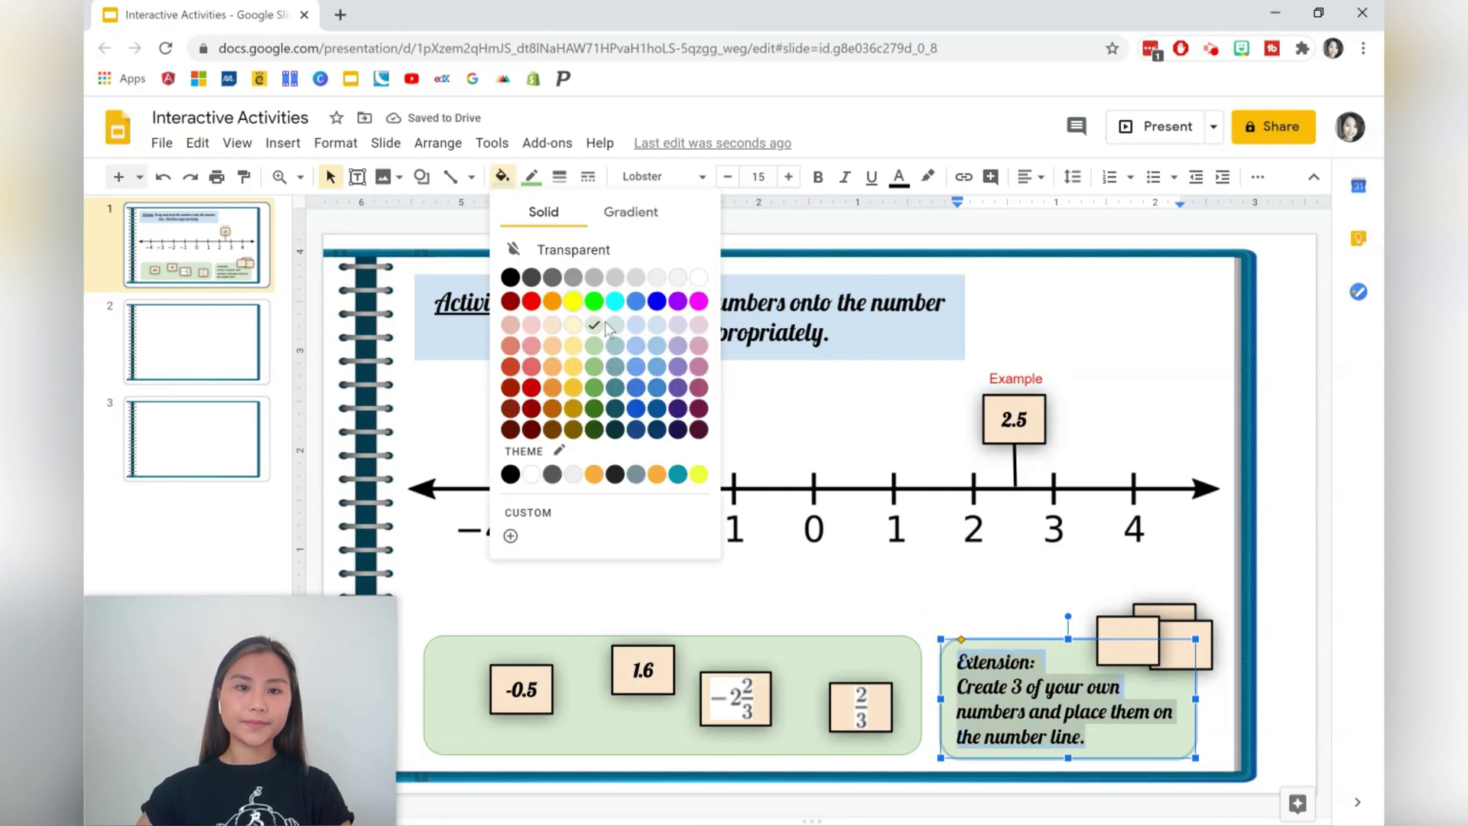
{"action": "left_click", "coordinate": [532, 327]}
{"action": "left_click", "coordinate": [532, 178]}
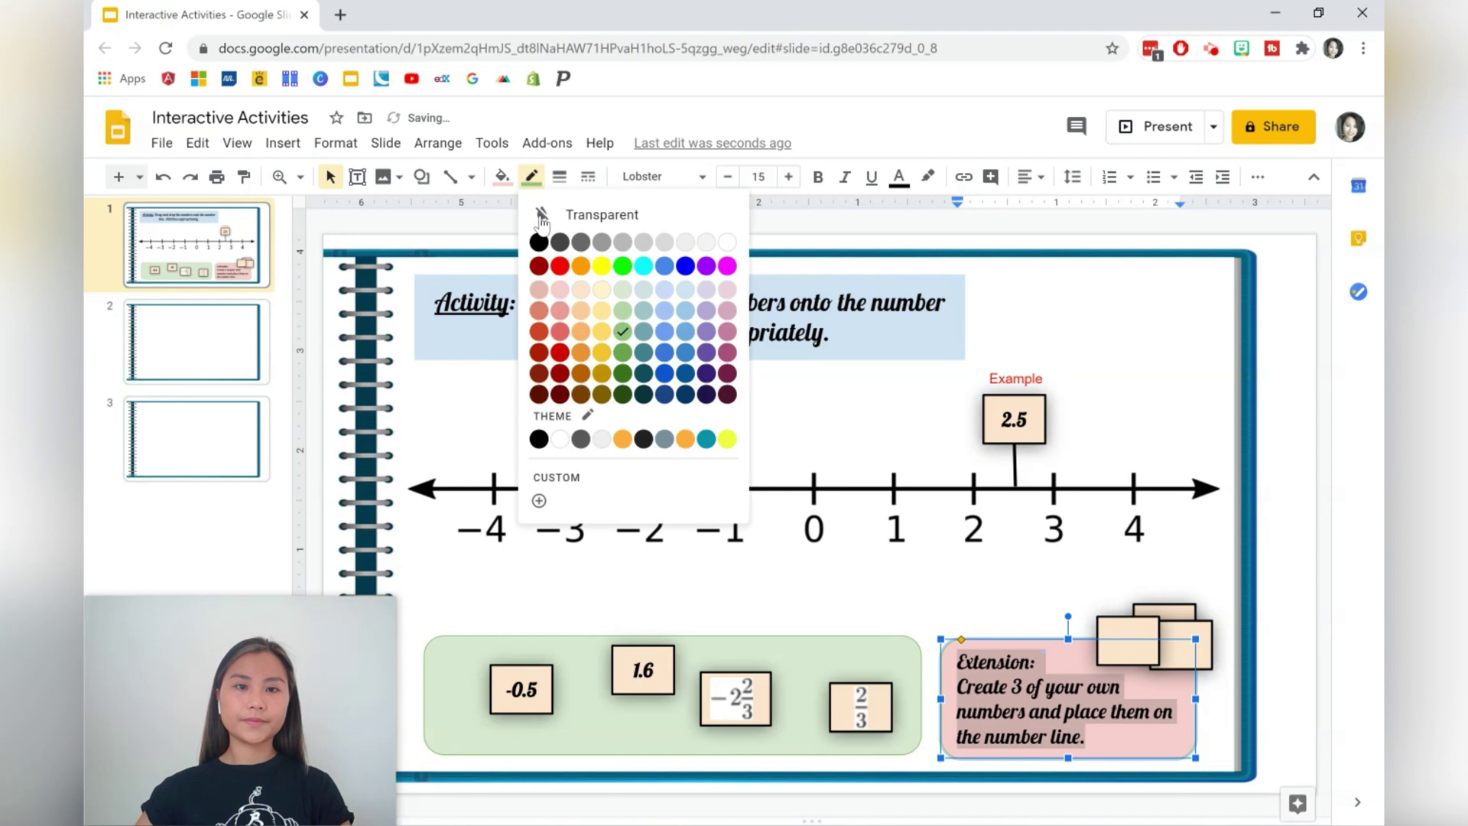
{"action": "left_click", "coordinate": [560, 336]}
{"action": "left_click", "coordinate": [1036, 583]}
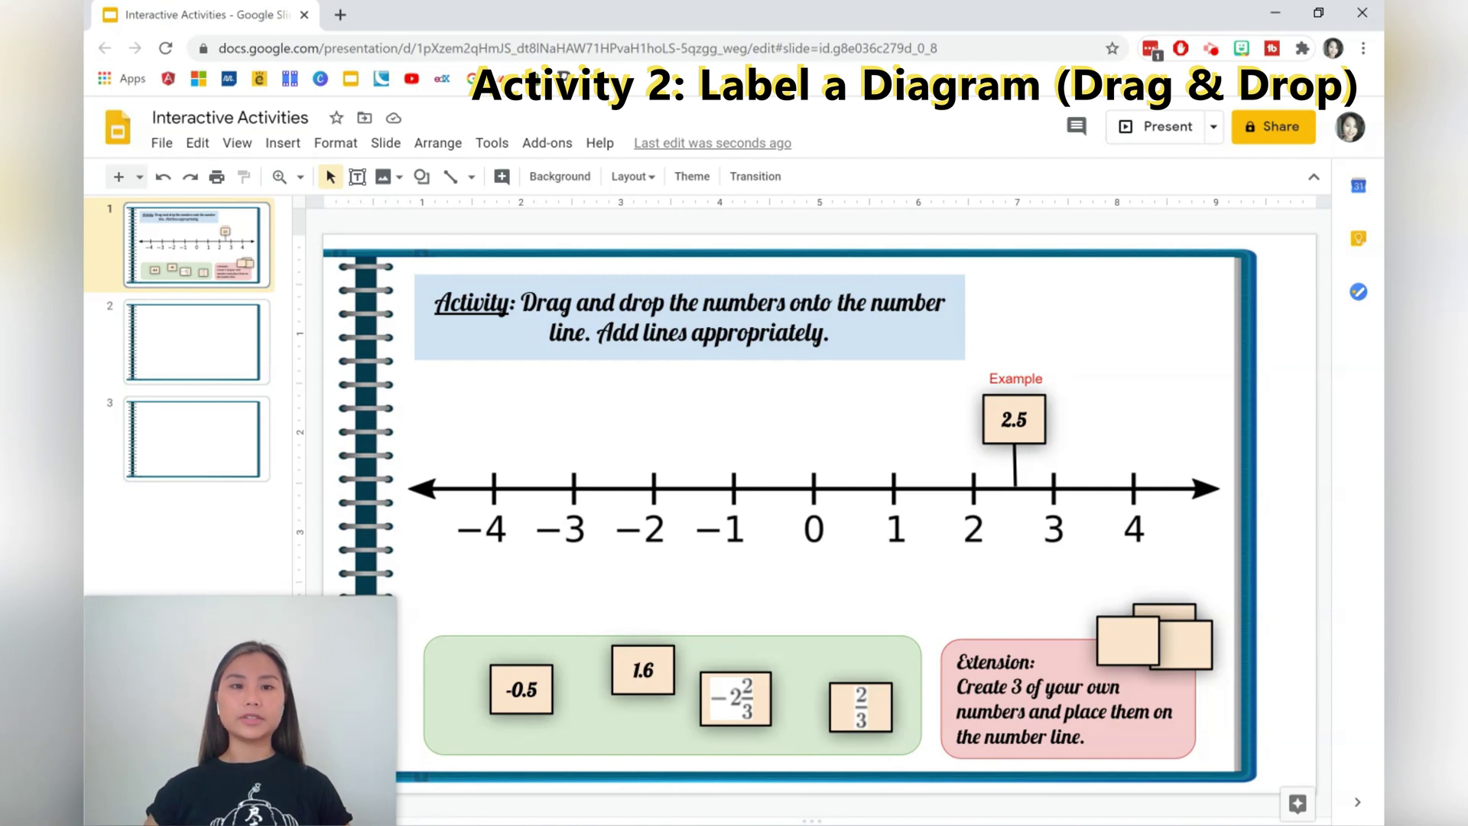
{"action": "left_click", "coordinate": [683, 314]}
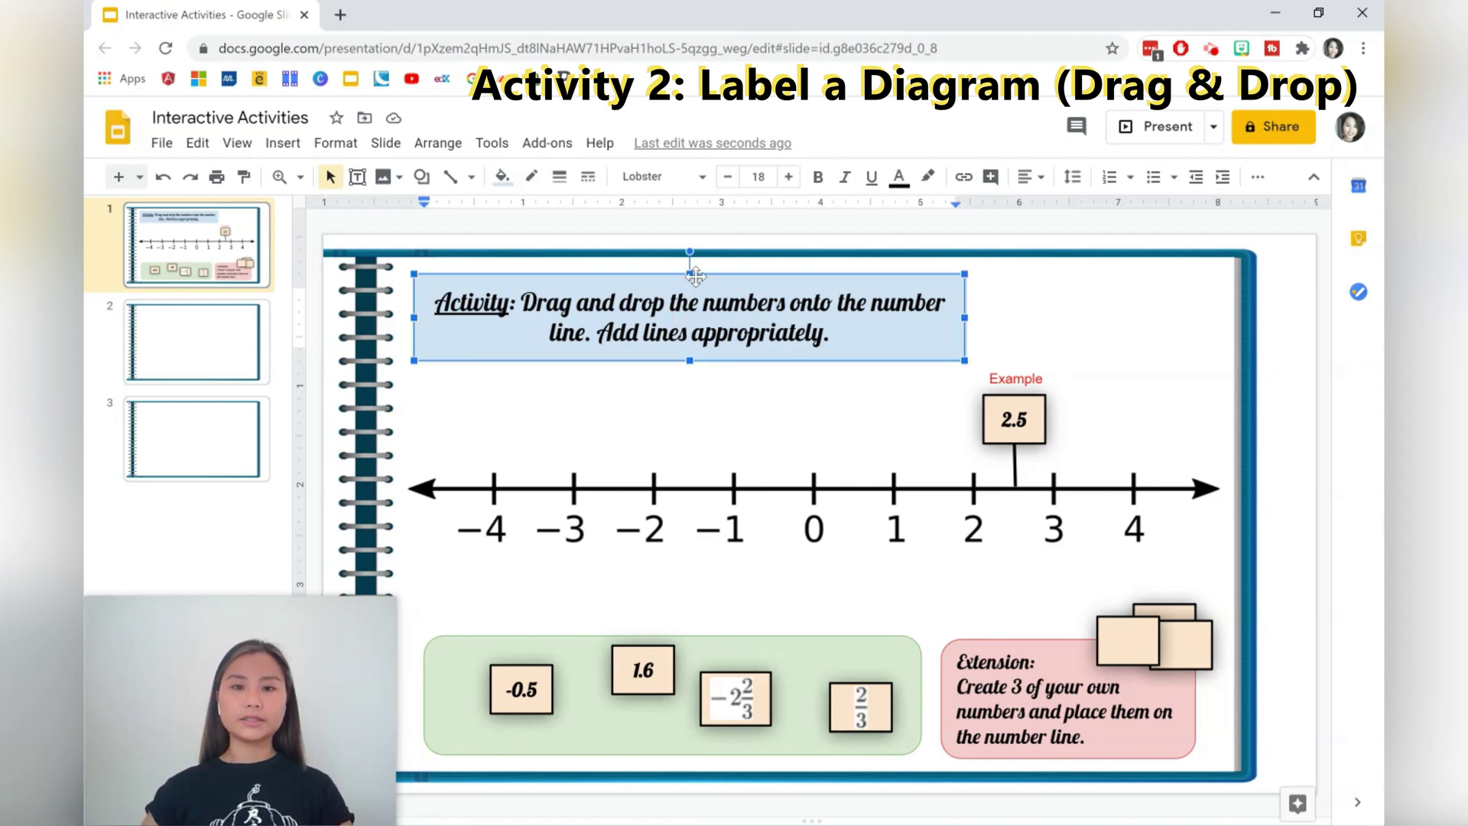
Paste the Activity instruction box from slide 1 onto slide 2
{"action": "left_click", "coordinate": [176, 336]}
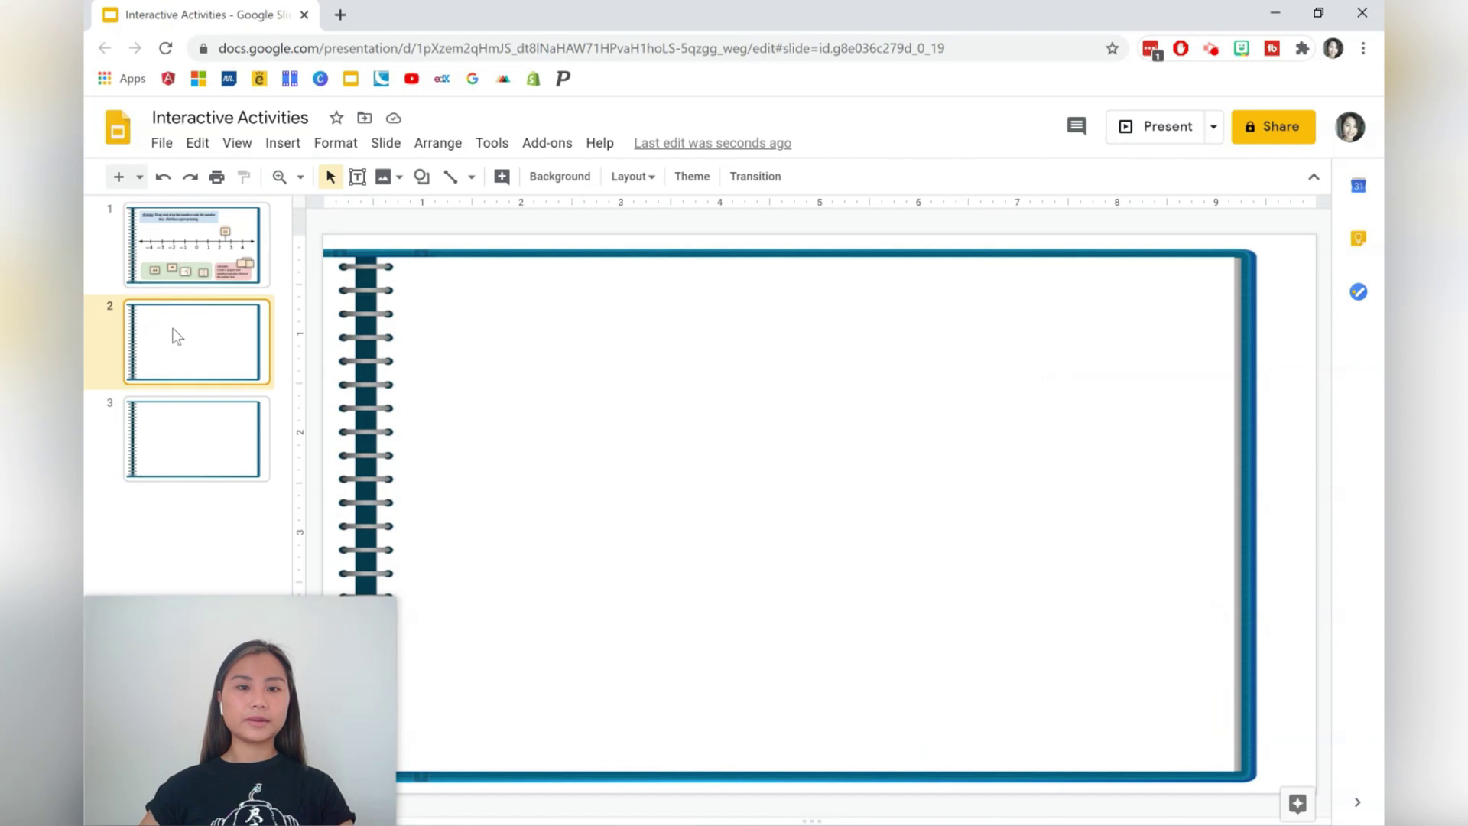
{"action": "key", "text": "ctrl+v"}
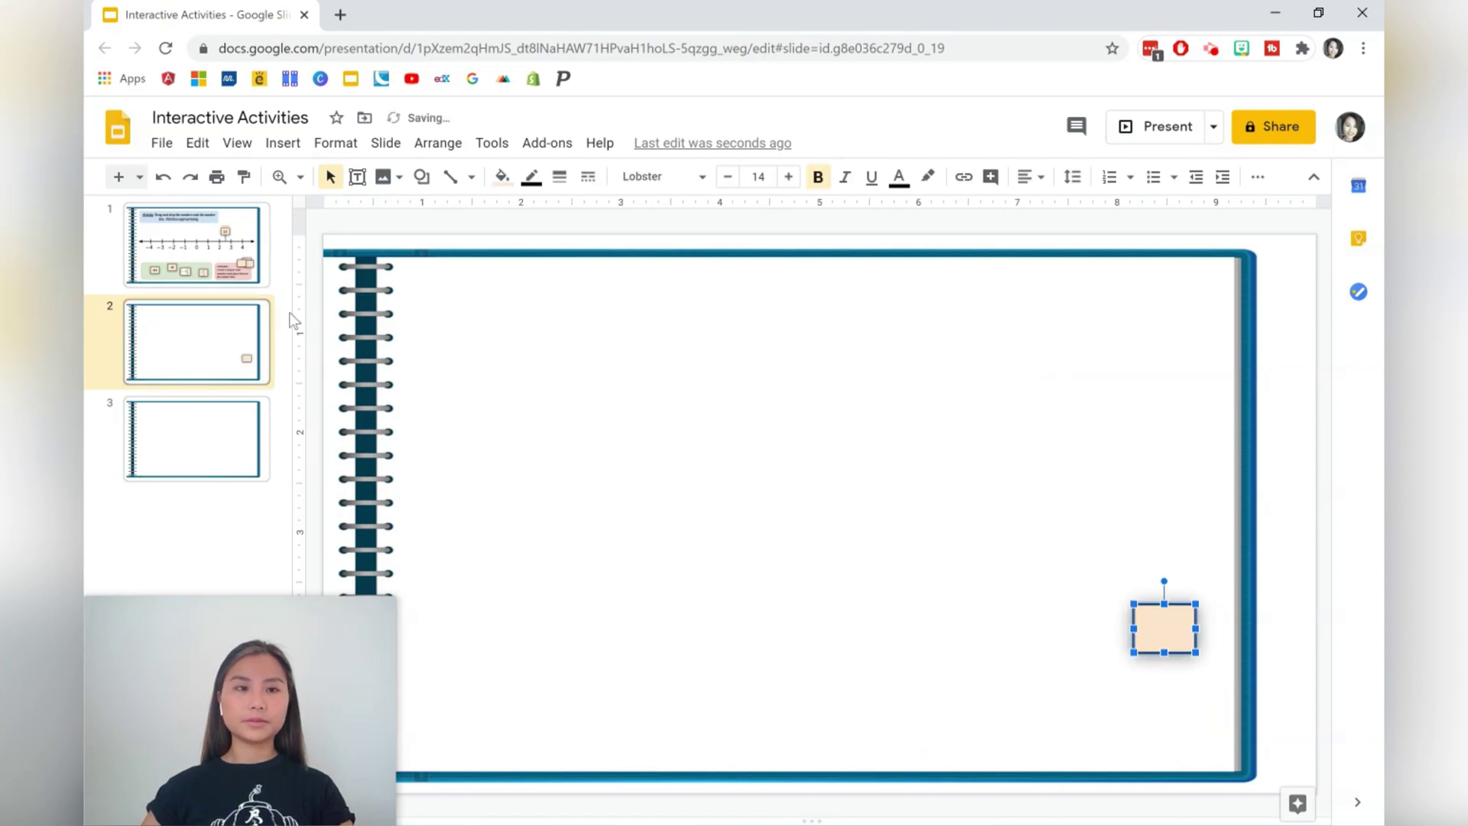
{"action": "left_click", "coordinate": [222, 255]}
{"action": "left_click", "coordinate": [527, 294]}
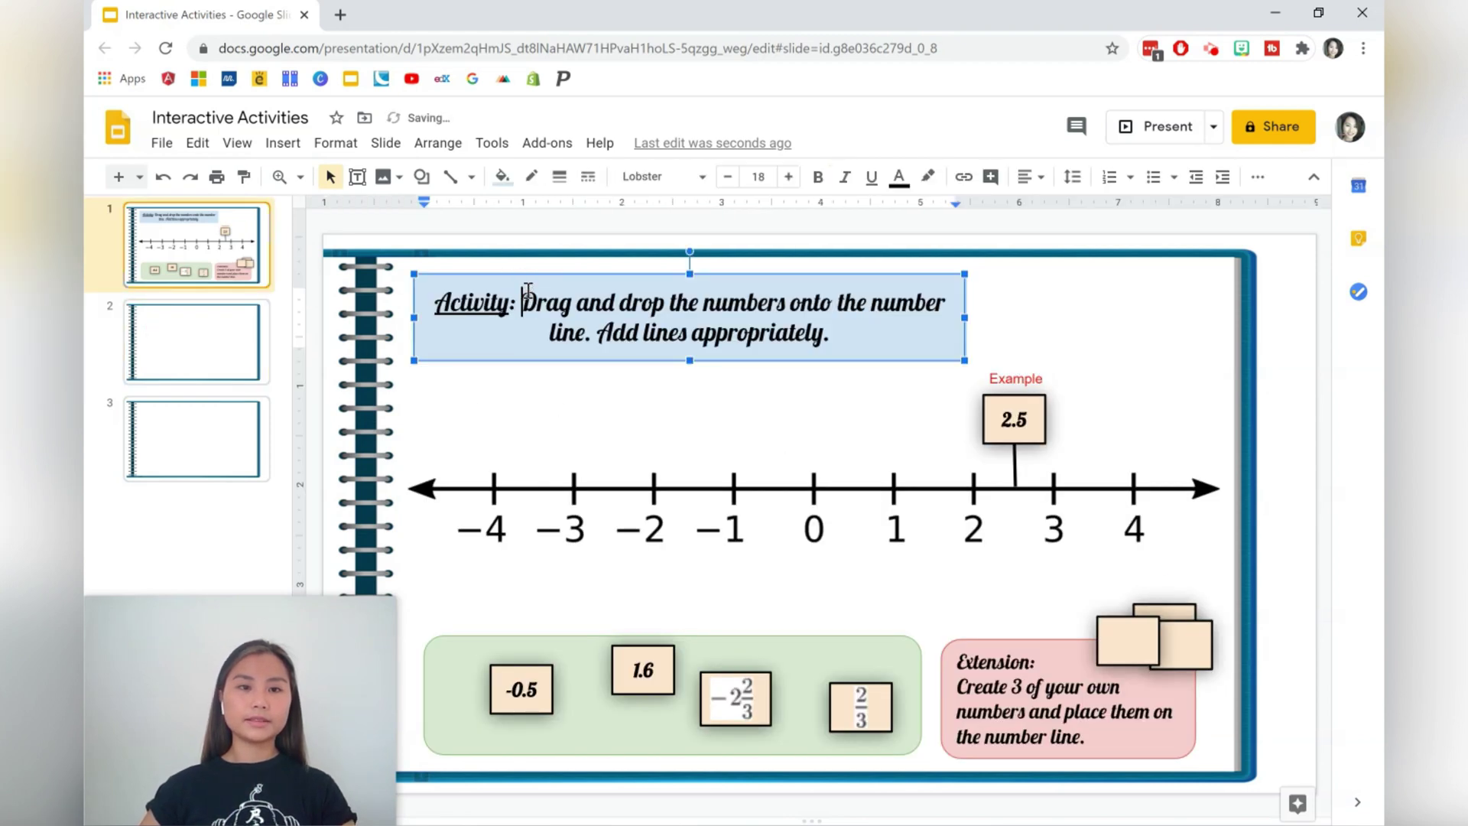
{"action": "left_click", "coordinate": [529, 274]}
{"action": "left_click", "coordinate": [186, 372]}
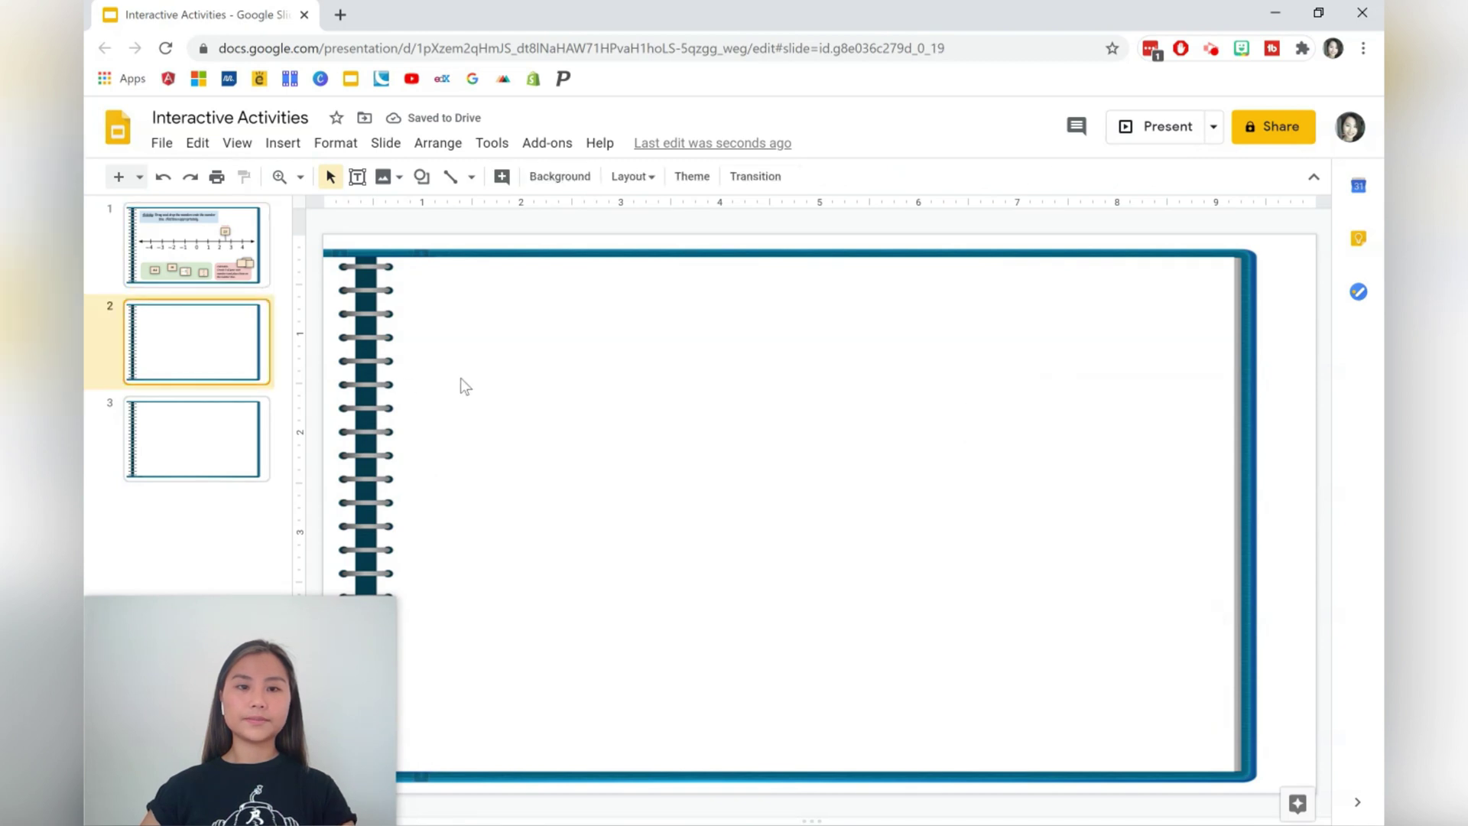
{"action": "key", "text": "ctrl+v"}
Replace its text with 'Drag and drop the correct labels onto the diagram.' and widen it to one line
{"action": "left_click", "coordinate": [858, 327]}
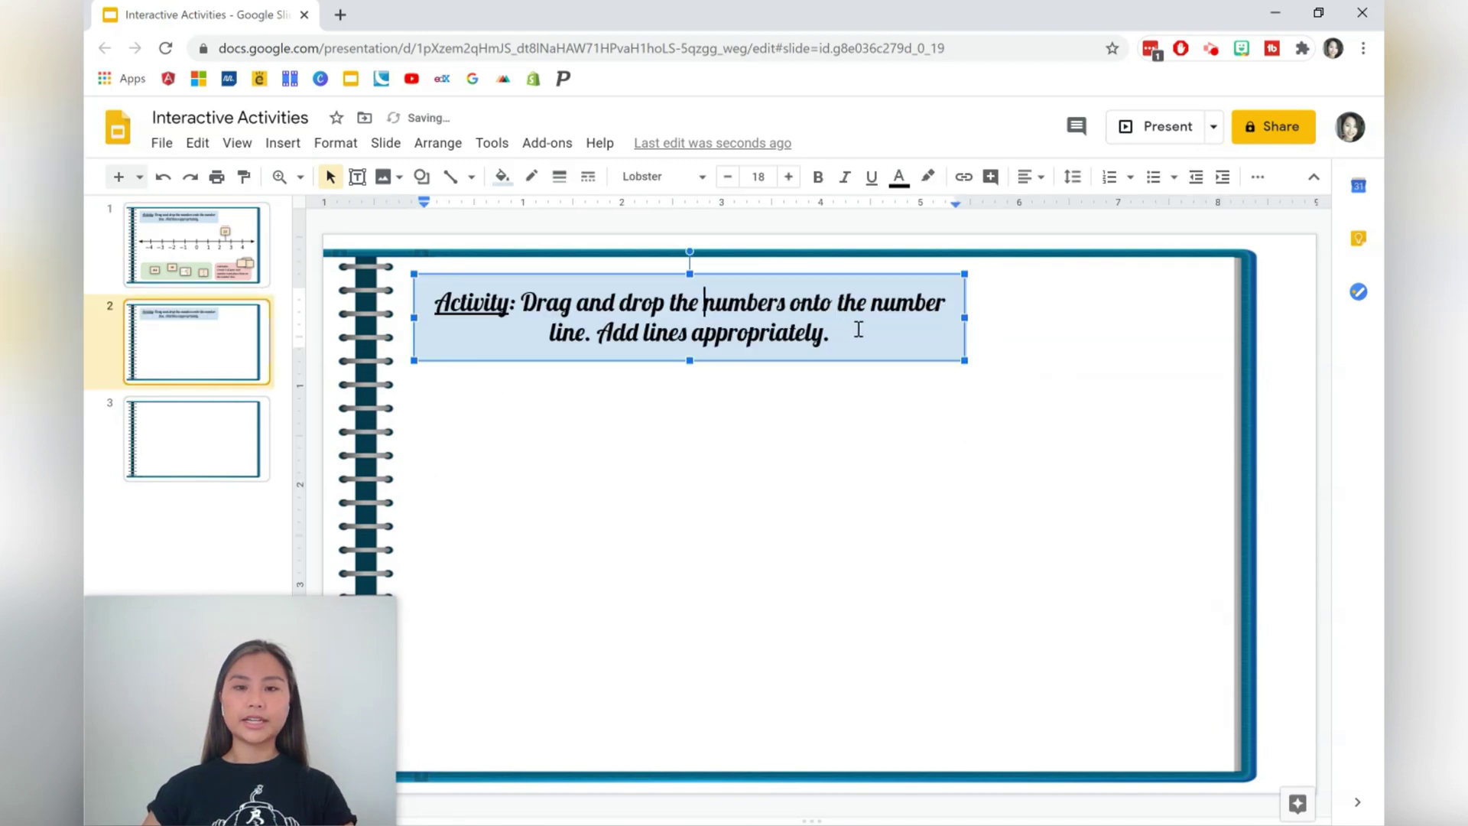
{"action": "left_click_drag", "start_coordinate": [858, 327], "coordinate": [523, 312]}
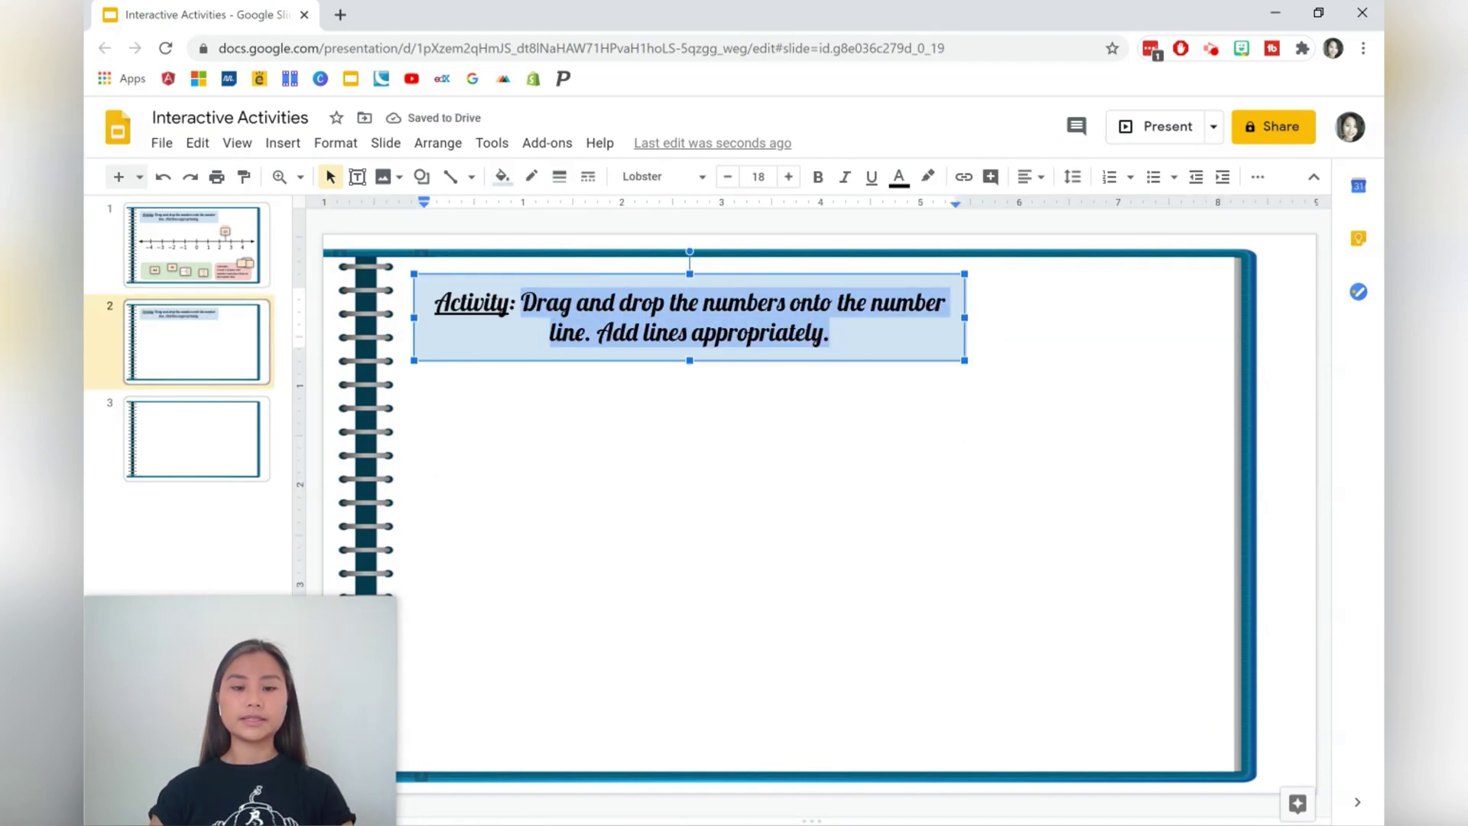
{"action": "type", "text": "Drag and drop the"}
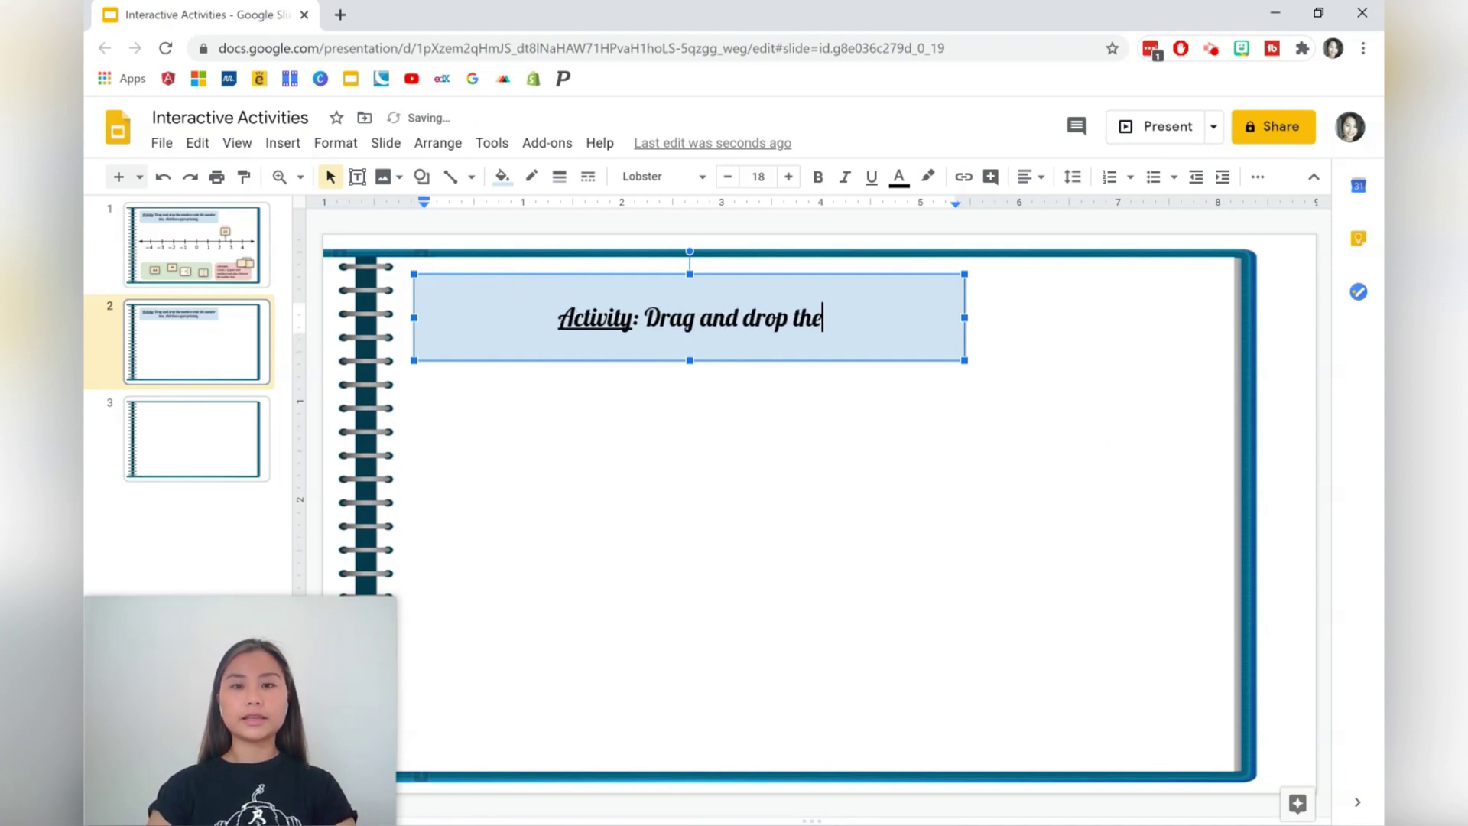
{"action": "type", "text": " correct labels on"}
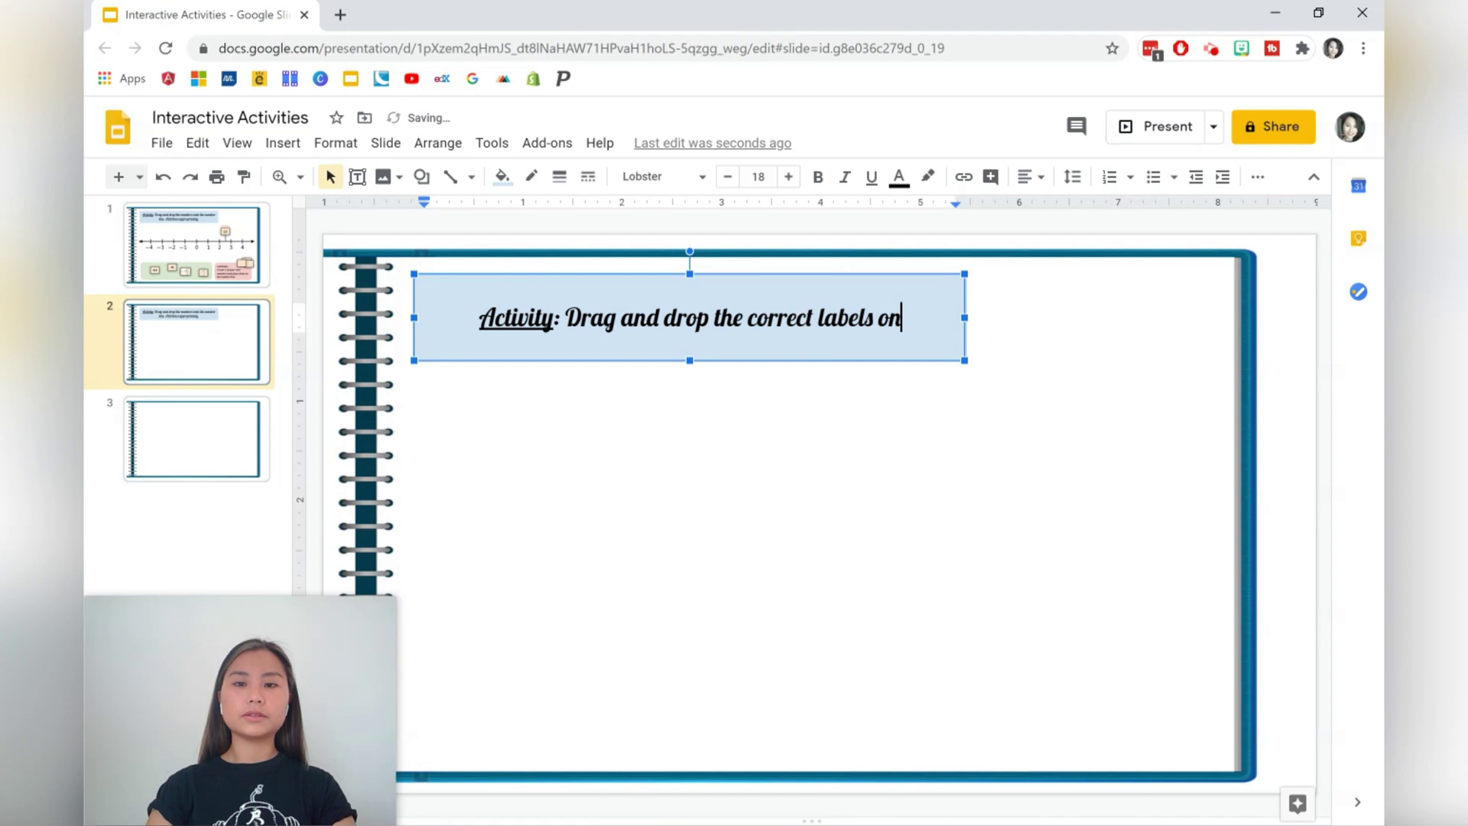
{"action": "type", "text": "to the diagram"}
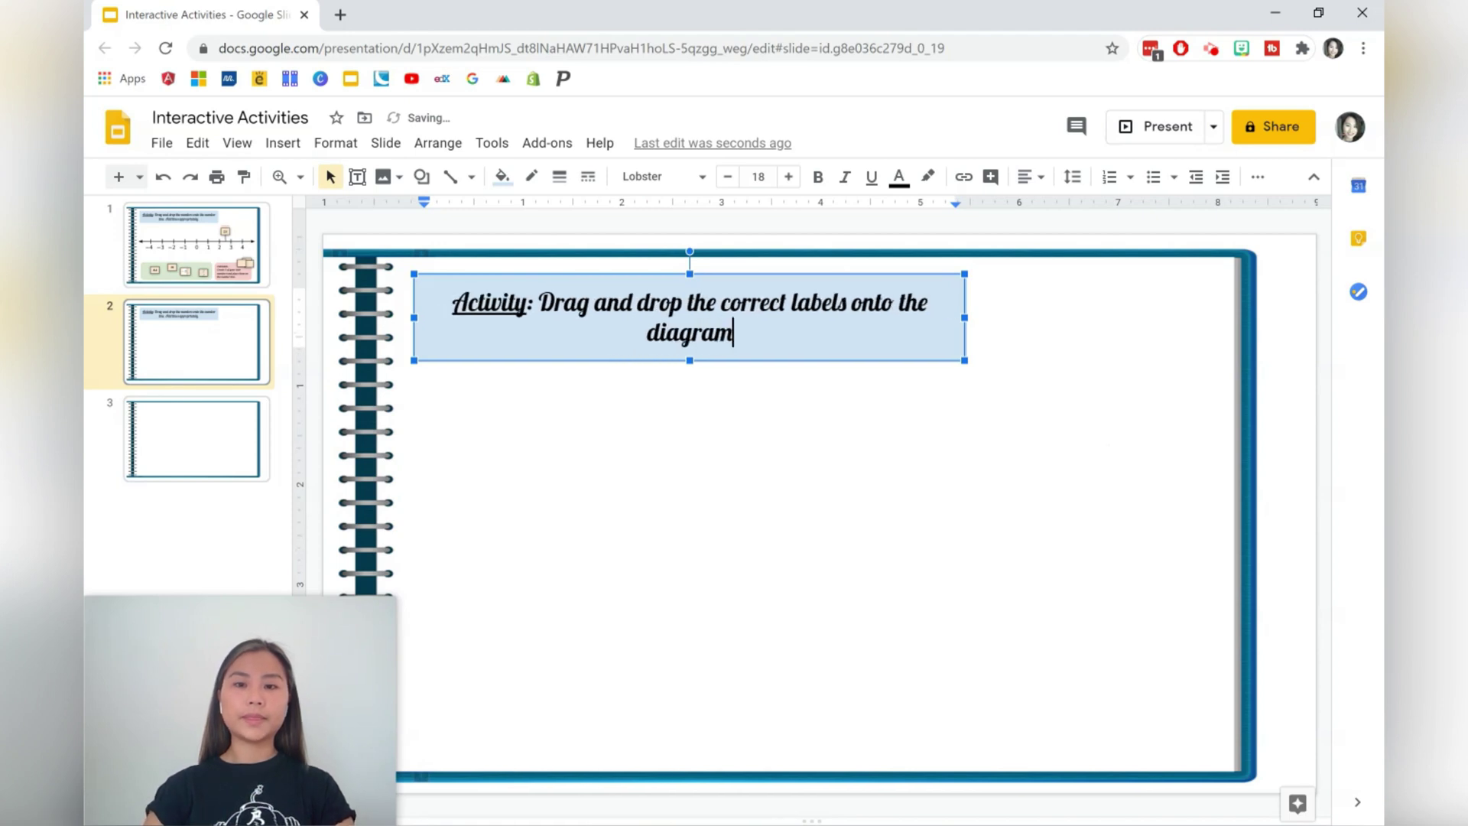
{"action": "type", "text": "."}
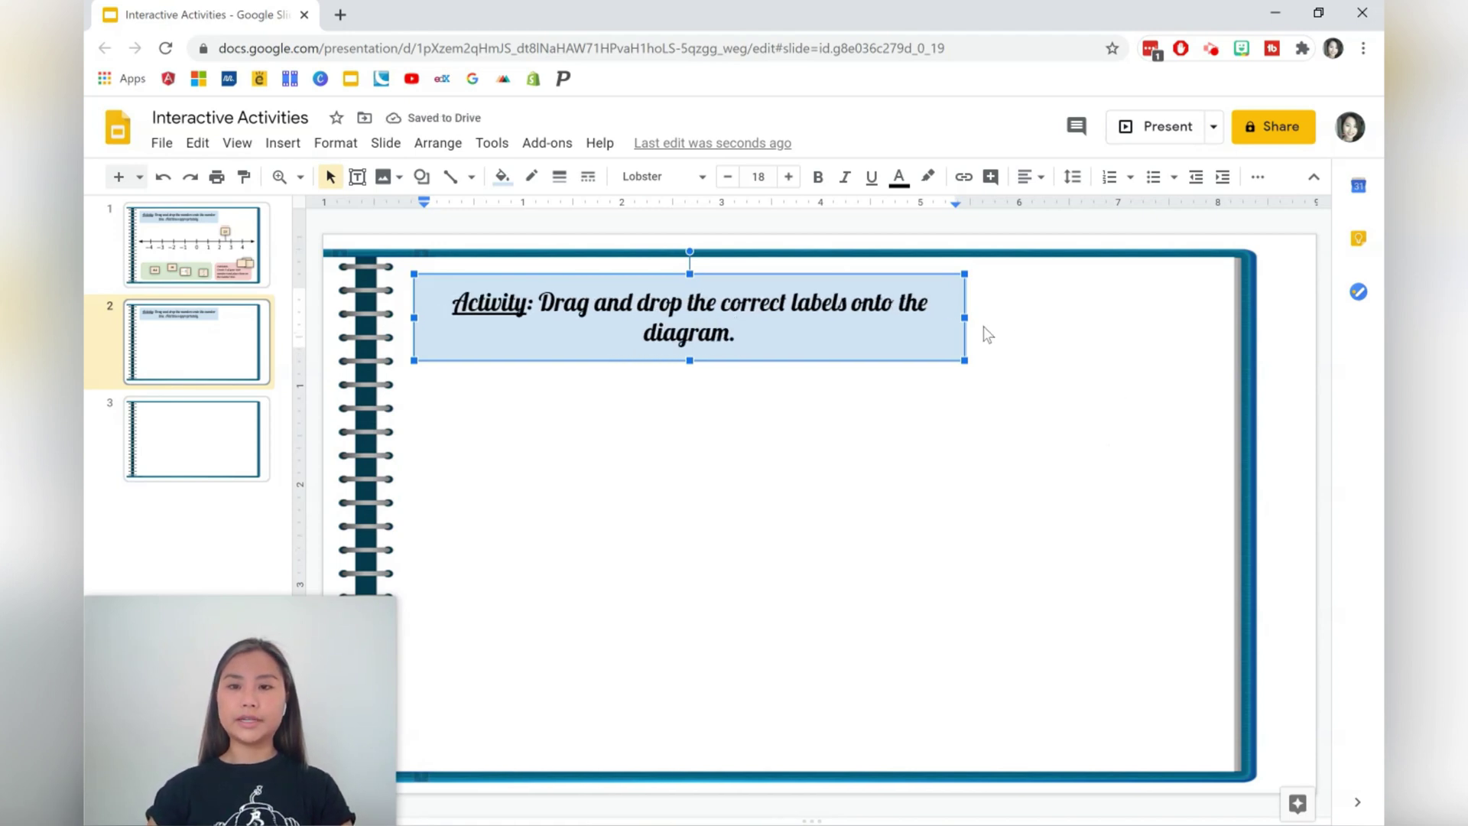
{"action": "left_click", "coordinate": [960, 315]}
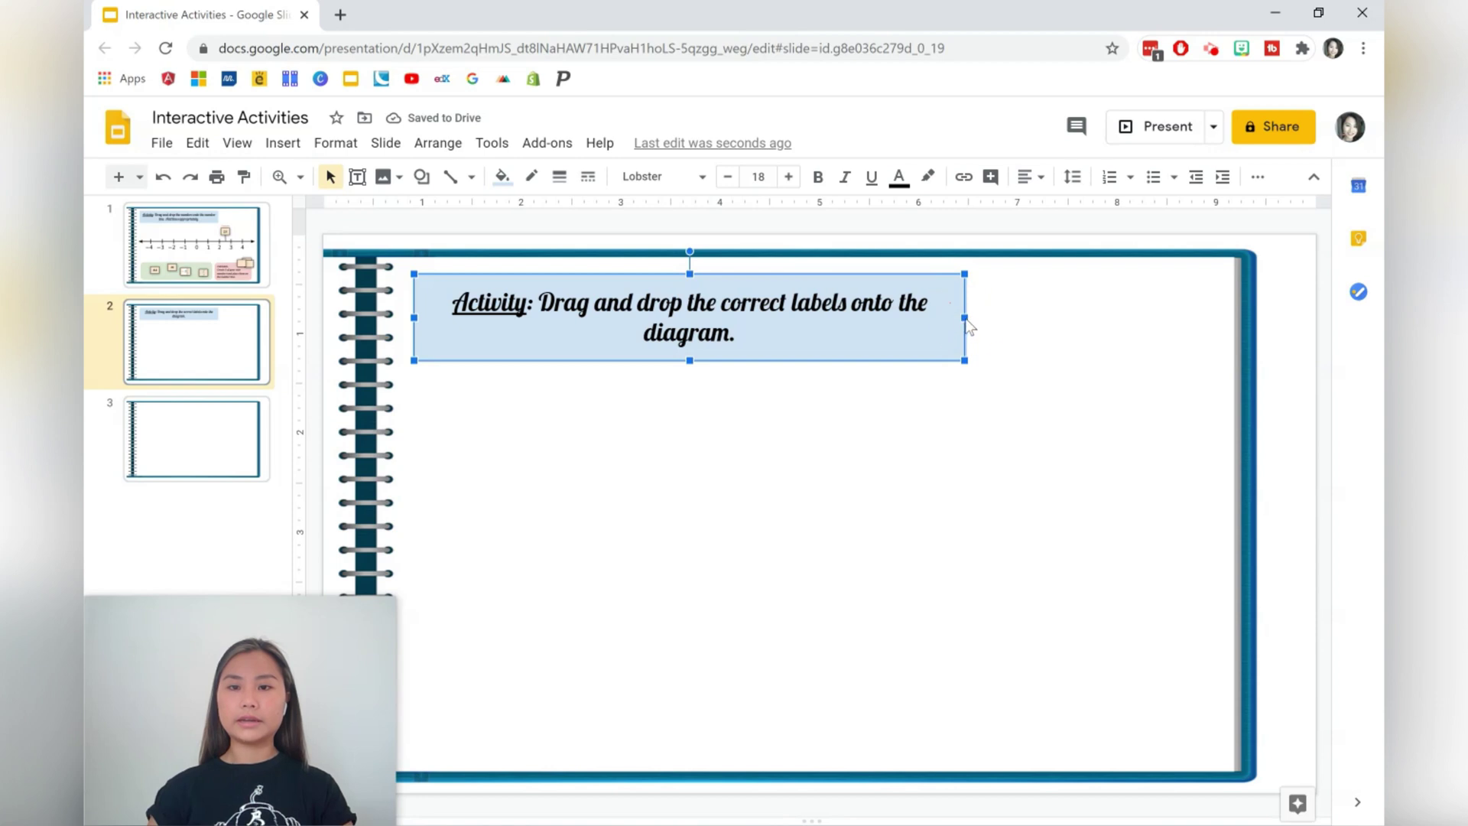
{"action": "left_click_drag", "start_coordinate": [966, 321], "coordinate": [1069, 318]}
{"action": "left_click", "coordinate": [930, 391]}
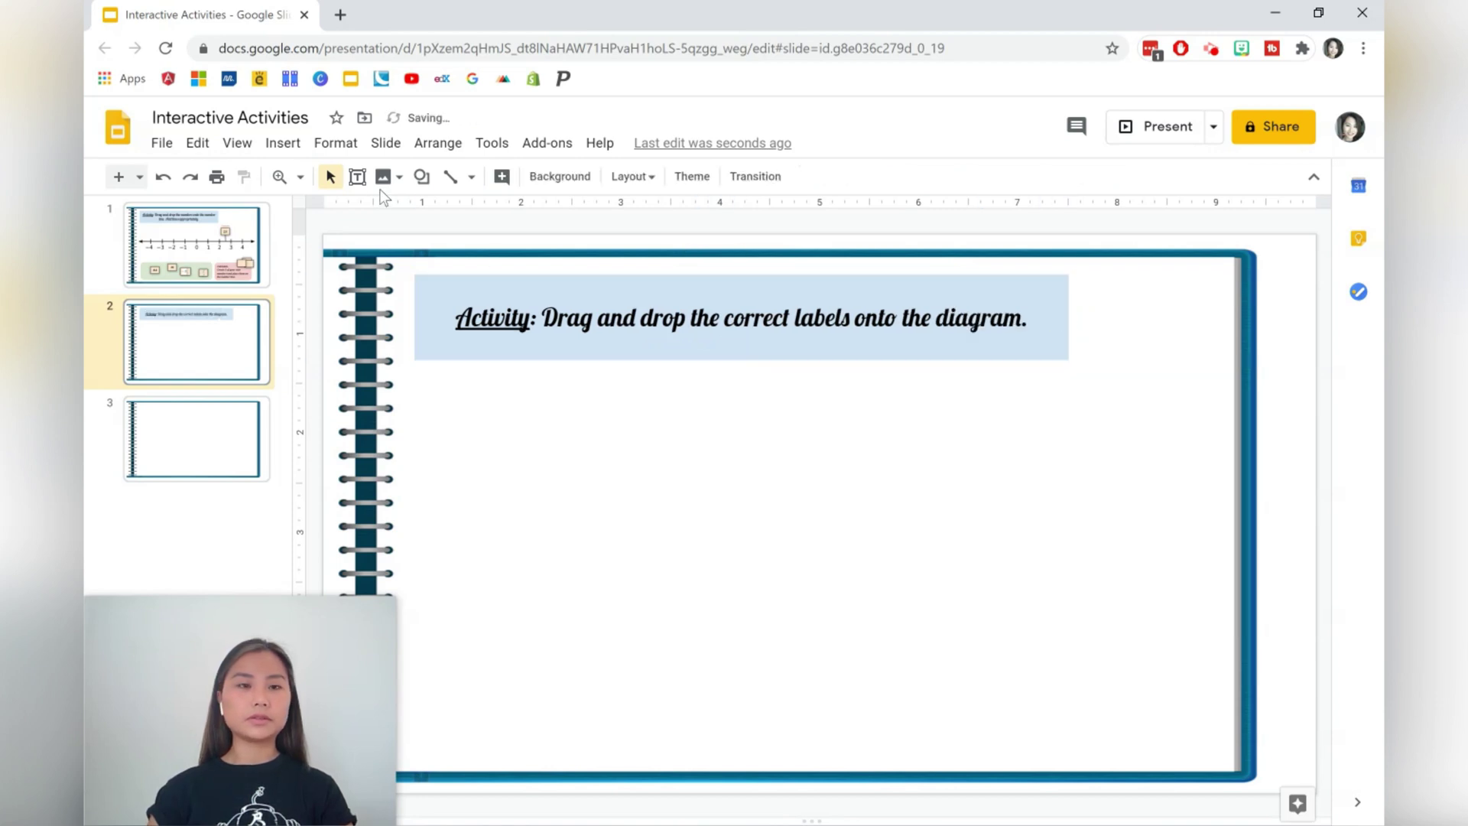
Upload the blank neuron diagram image from the computer onto slide 2
{"action": "left_click", "coordinate": [283, 144]}
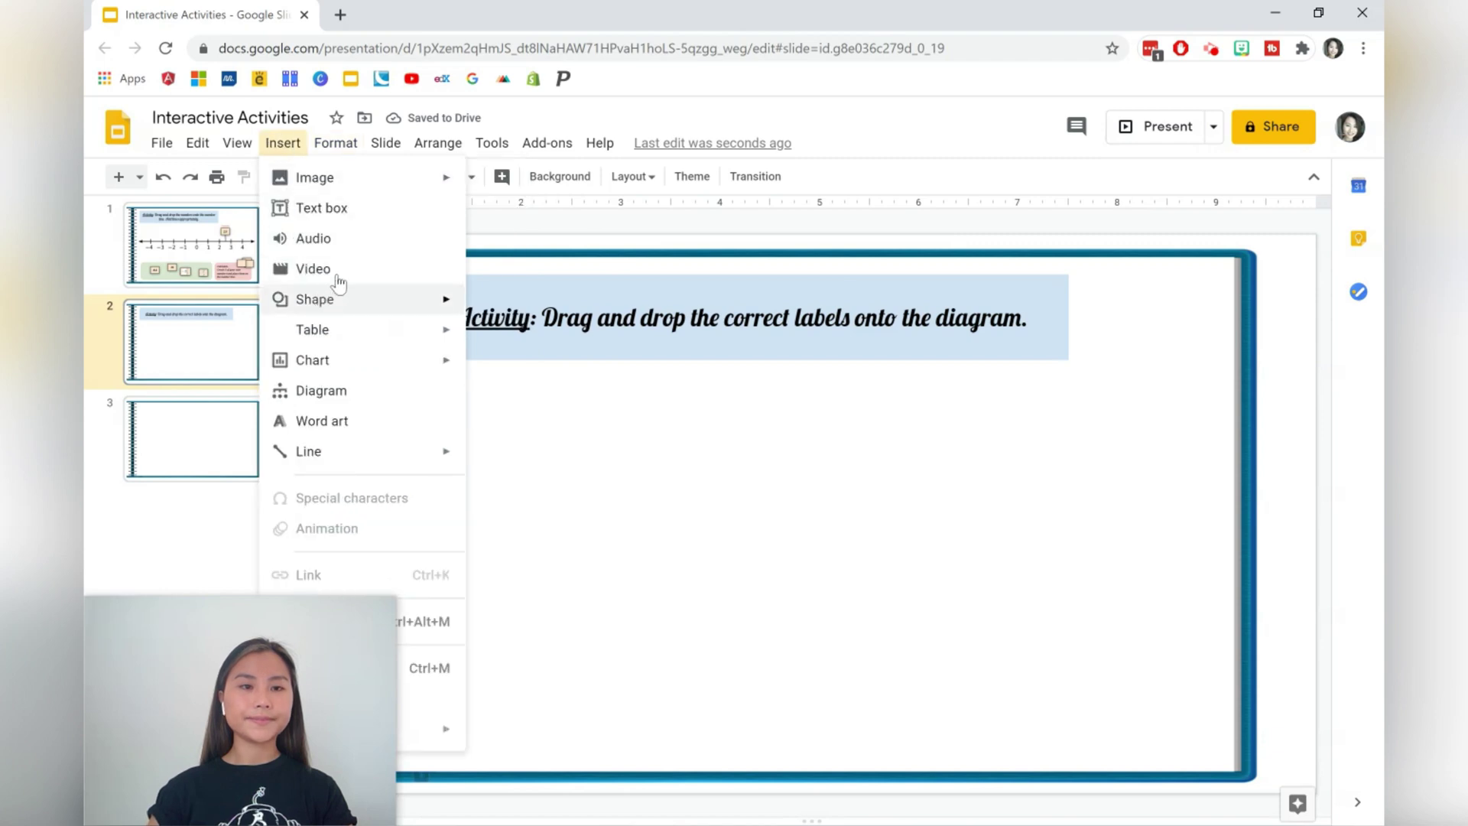
{"action": "left_click", "coordinate": [366, 184]}
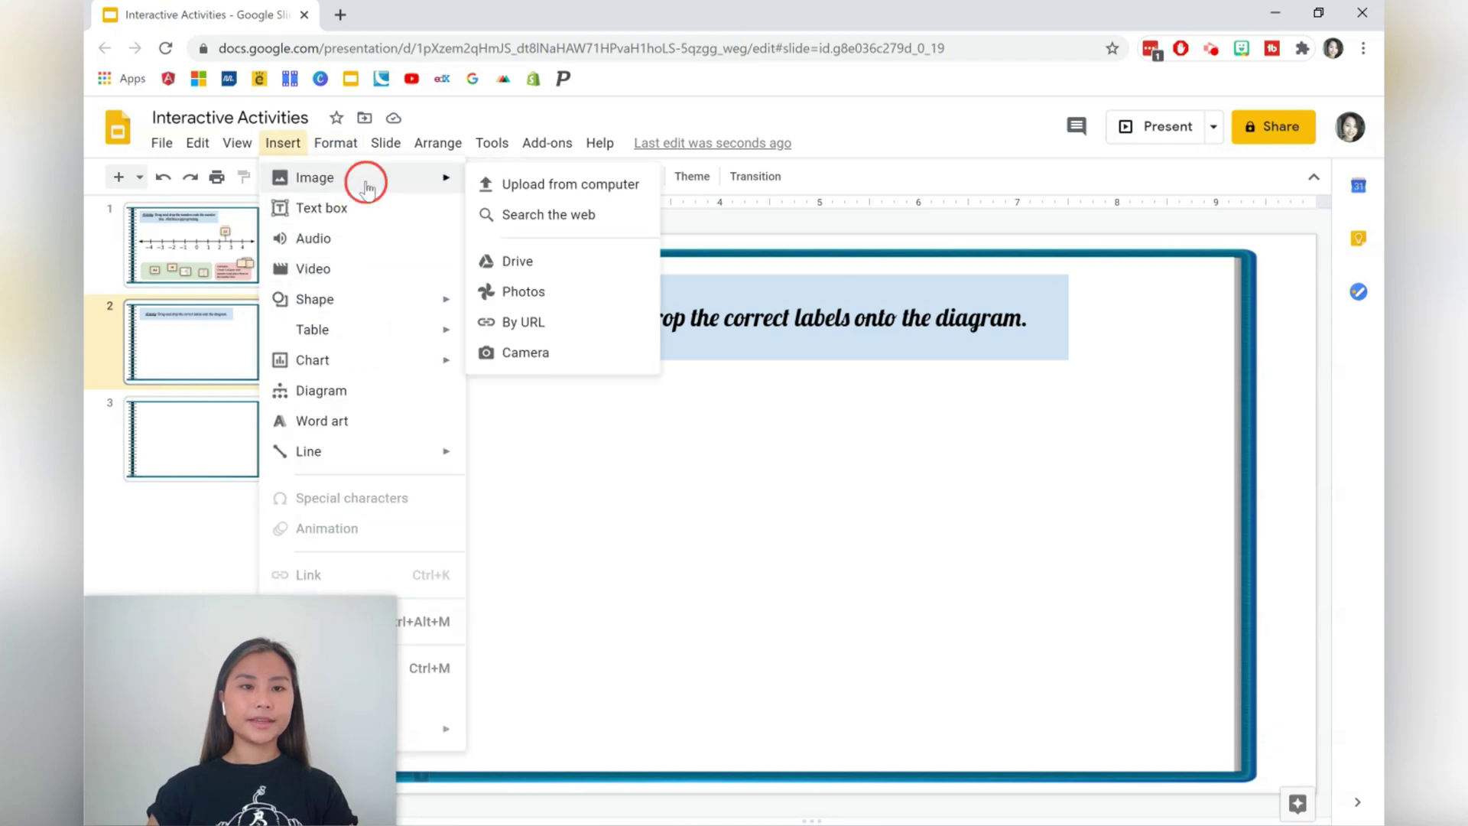
{"action": "left_click", "coordinate": [560, 185]}
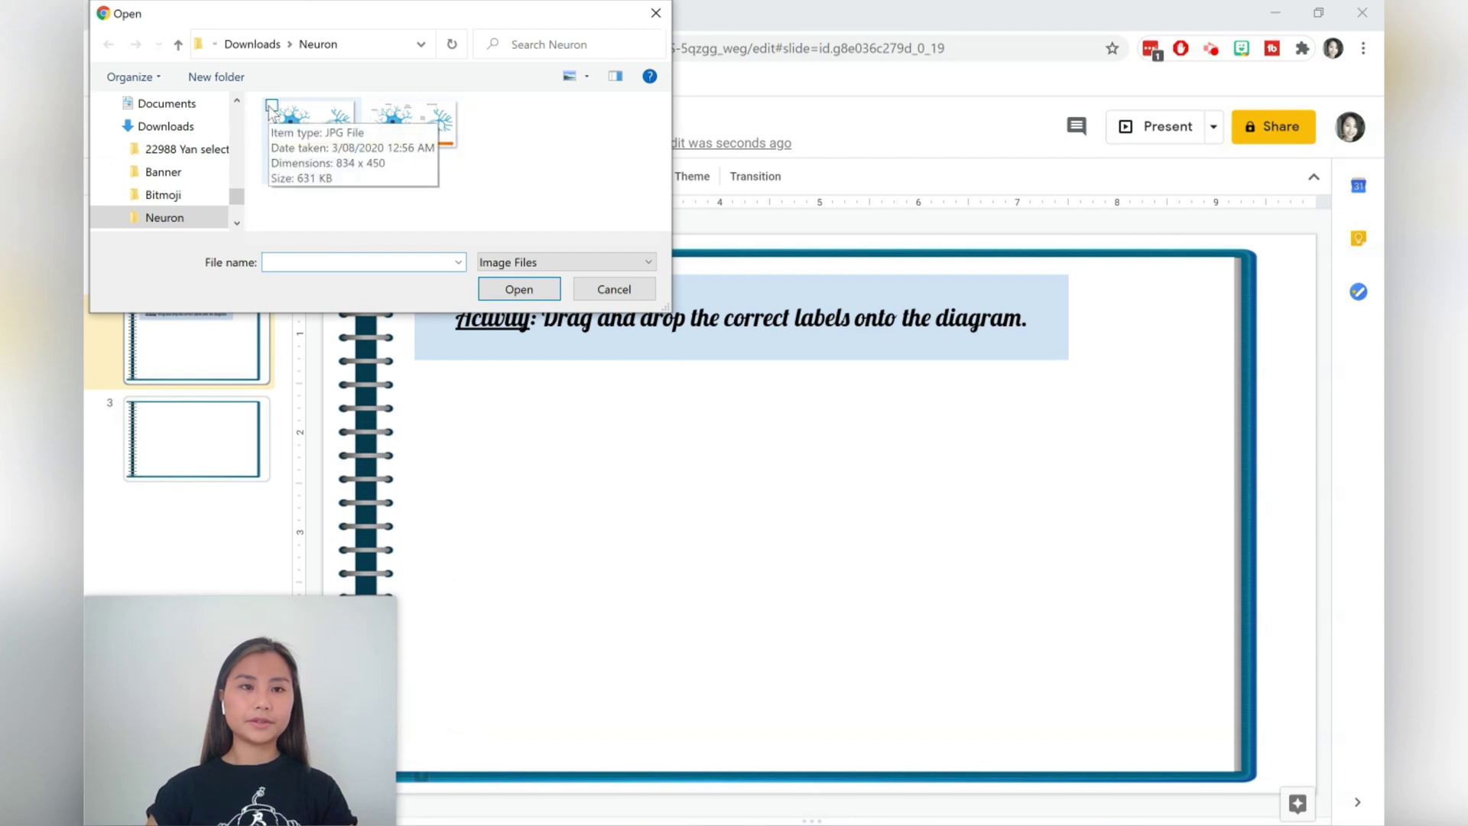
{"action": "double_click", "coordinate": [307, 139]}
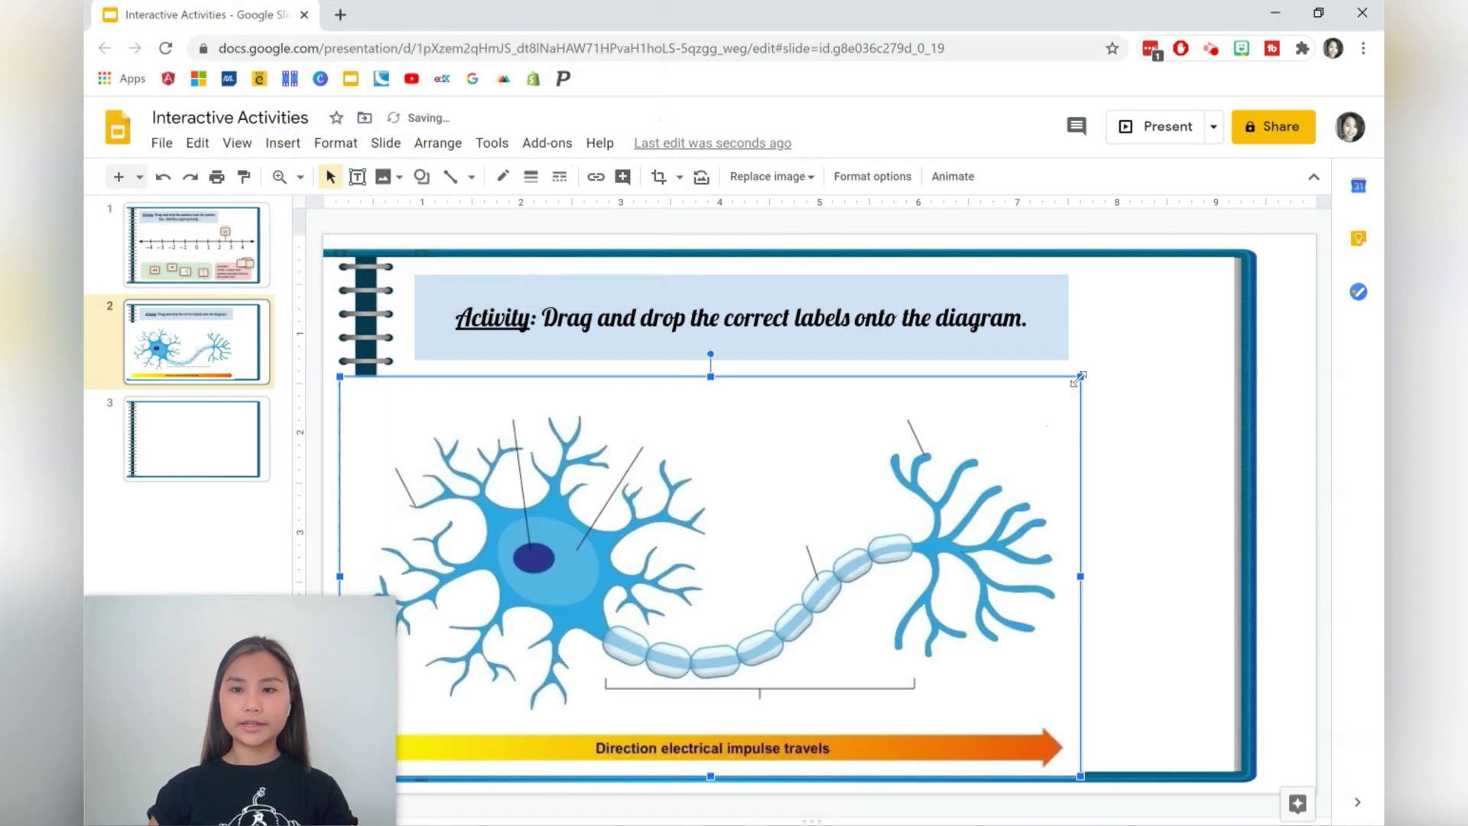
Resize and position the neuron image beneath the instruction box, discarding the empty text box
{"action": "left_click_drag", "start_coordinate": [1080, 376], "coordinate": [879, 510]}
{"action": "left_click_drag", "start_coordinate": [682, 581], "coordinate": [798, 491]}
{"action": "left_click_drag", "start_coordinate": [992, 685], "coordinate": [1122, 751]}
{"action": "left_click", "coordinate": [1169, 671]}
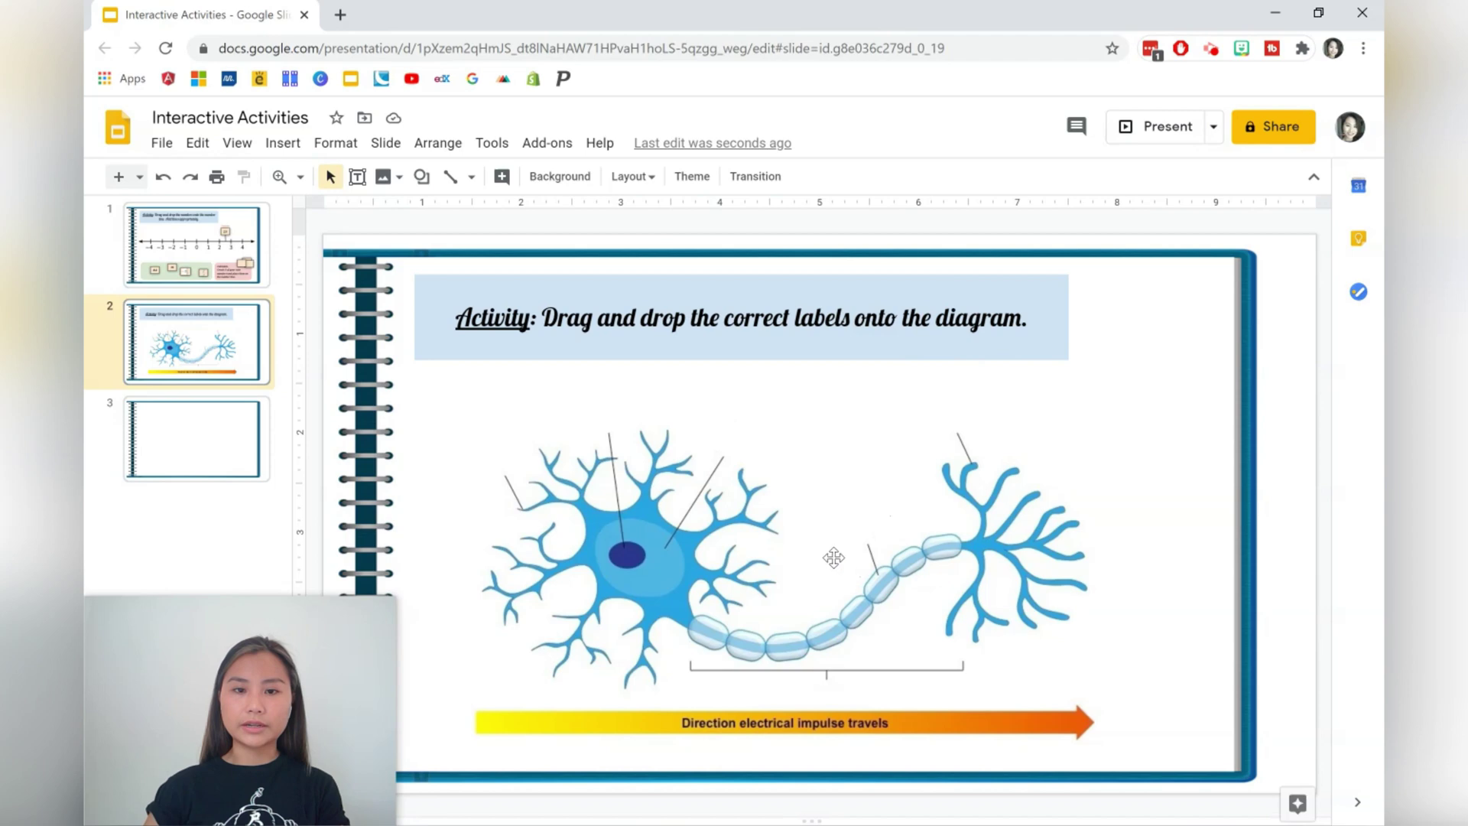
{"action": "left_click_drag", "start_coordinate": [833, 557], "coordinate": [809, 530]}
{"action": "left_click", "coordinate": [1186, 463]}
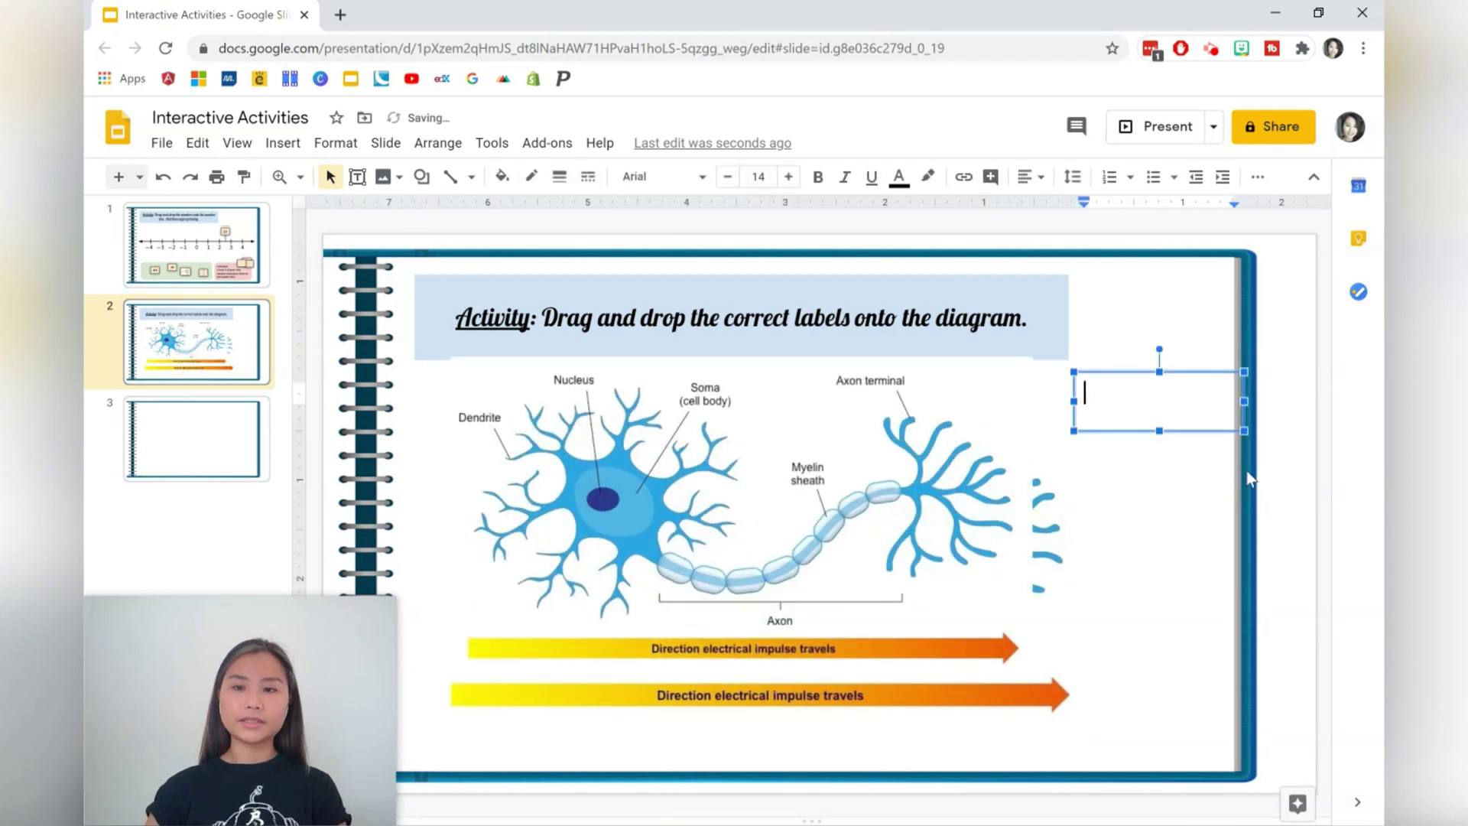
{"action": "left_click", "coordinate": [1246, 503]}
Copy a blank answer box from slide 1 to the neuron slide, labelled 'Dendrite'
{"action": "left_click", "coordinate": [172, 265]}
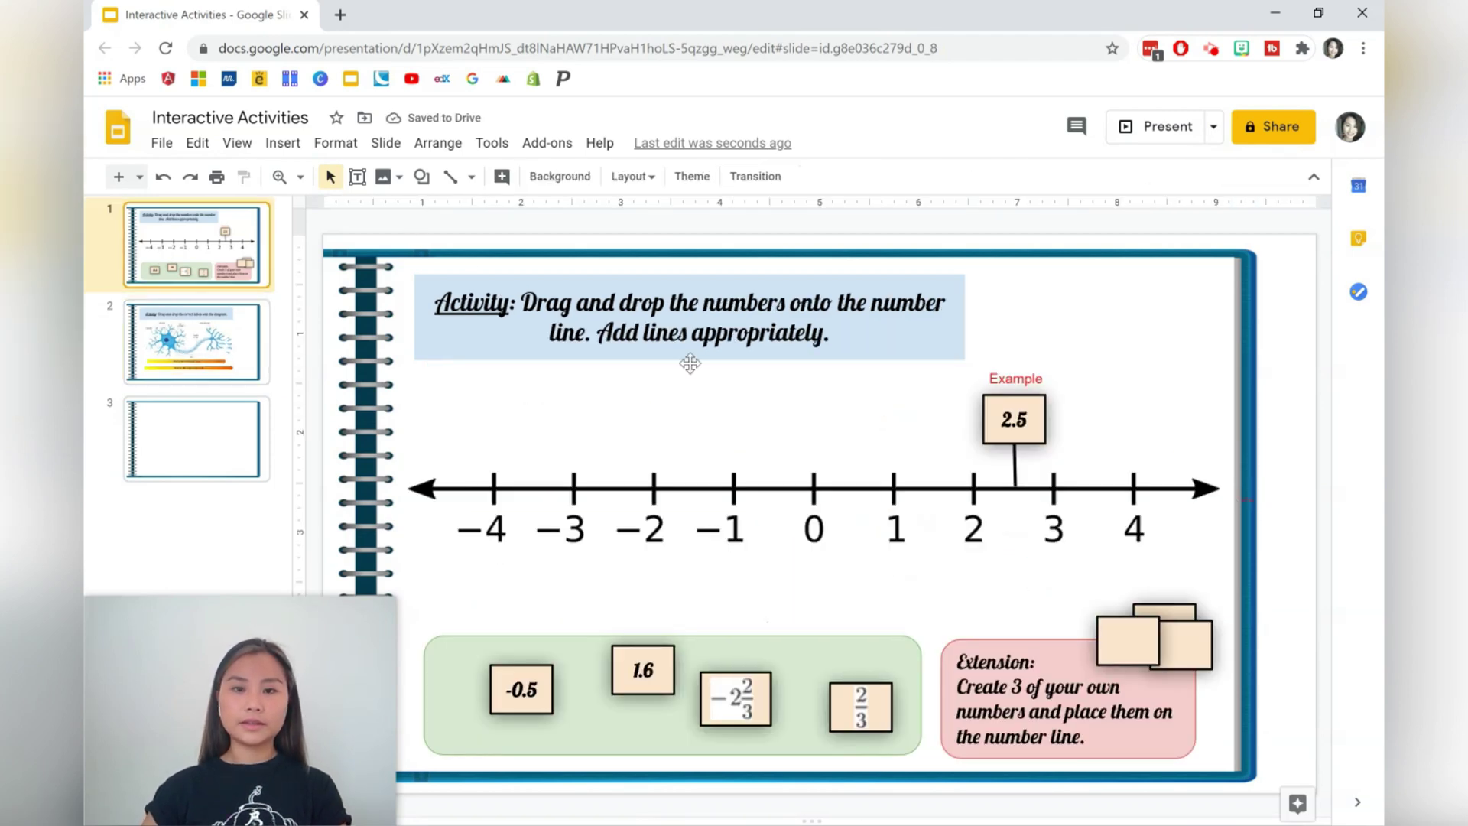
{"action": "left_click", "coordinate": [1129, 640]}
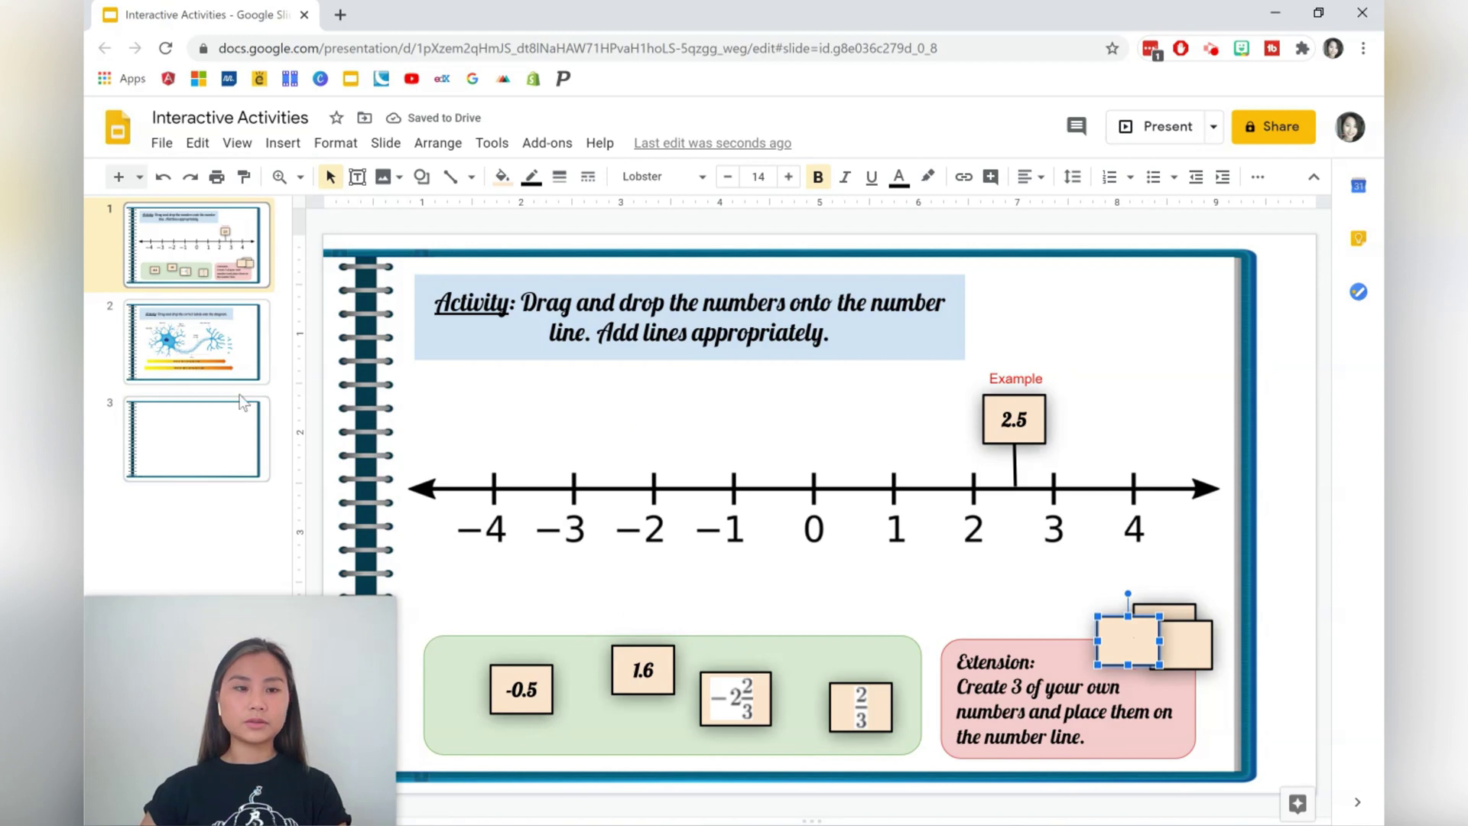
{"action": "left_click", "coordinate": [207, 371]}
{"action": "key", "text": "ctrl+v"}
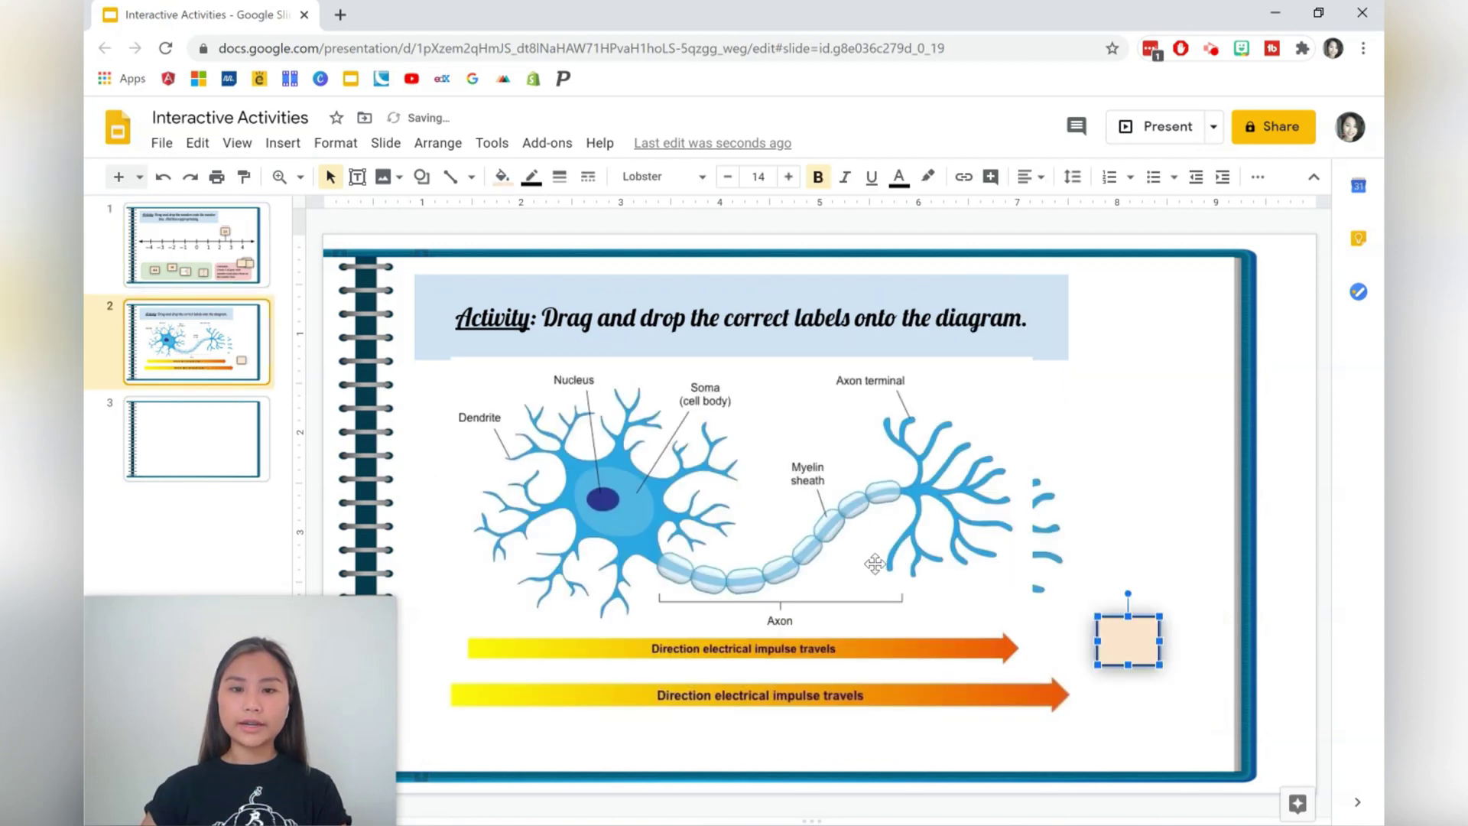
{"action": "left_click_drag", "start_coordinate": [1132, 639], "coordinate": [1137, 404]}
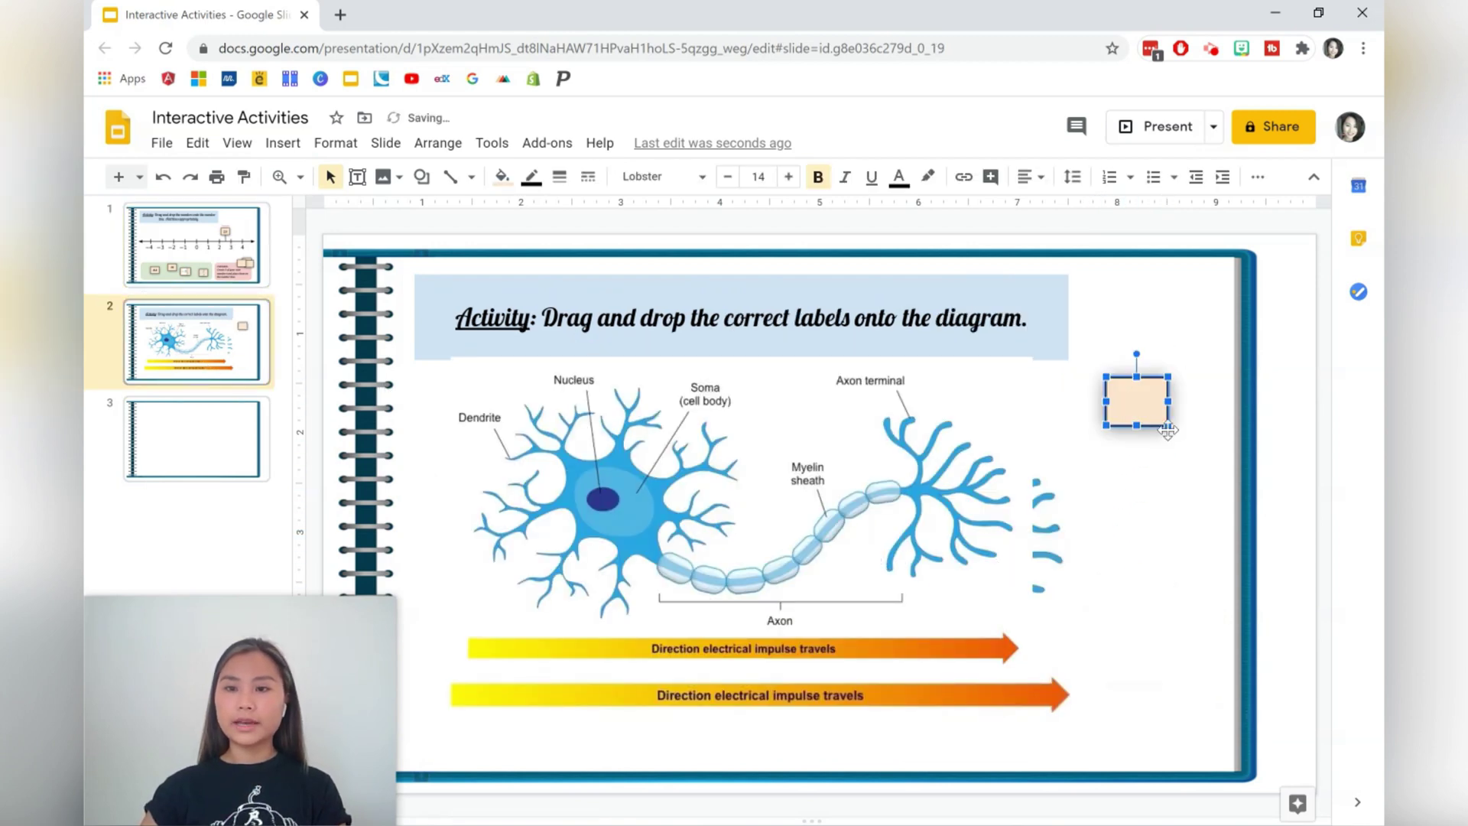
{"action": "left_click", "coordinate": [1130, 405]}
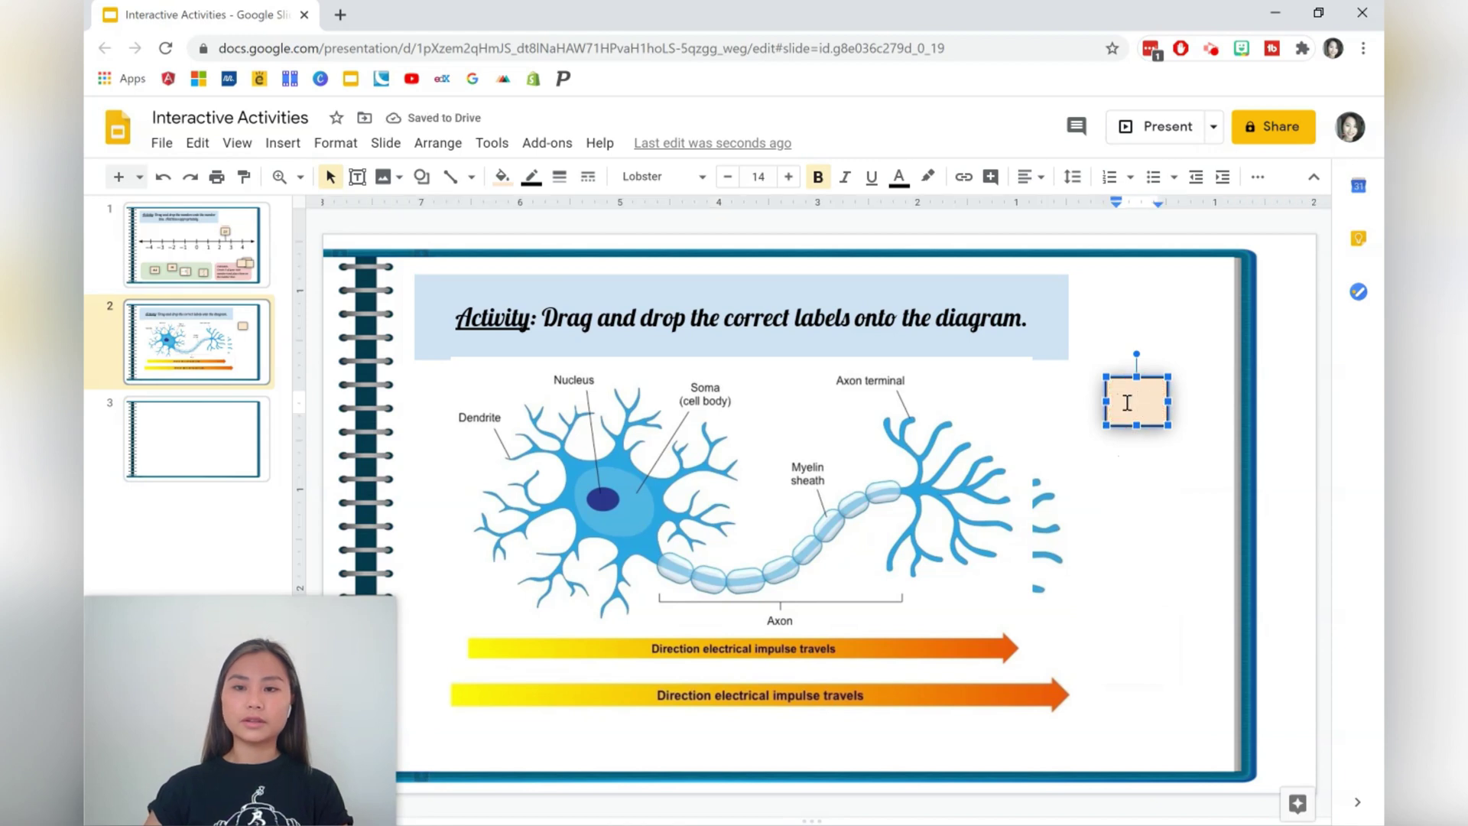
{"action": "type", "text": "Dendrite"}
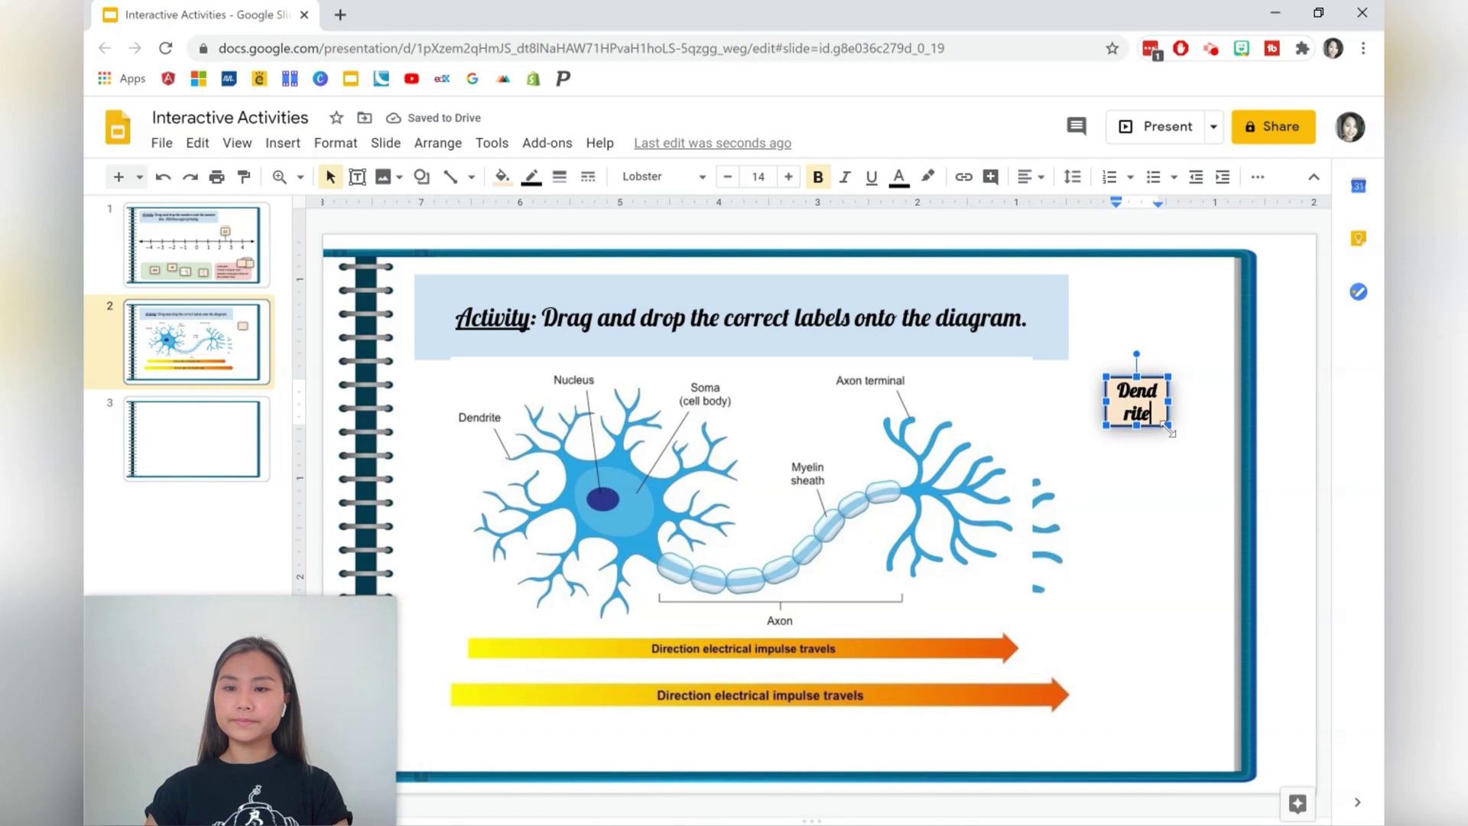
{"action": "left_click_drag", "start_coordinate": [1168, 425], "coordinate": [1226, 436]}
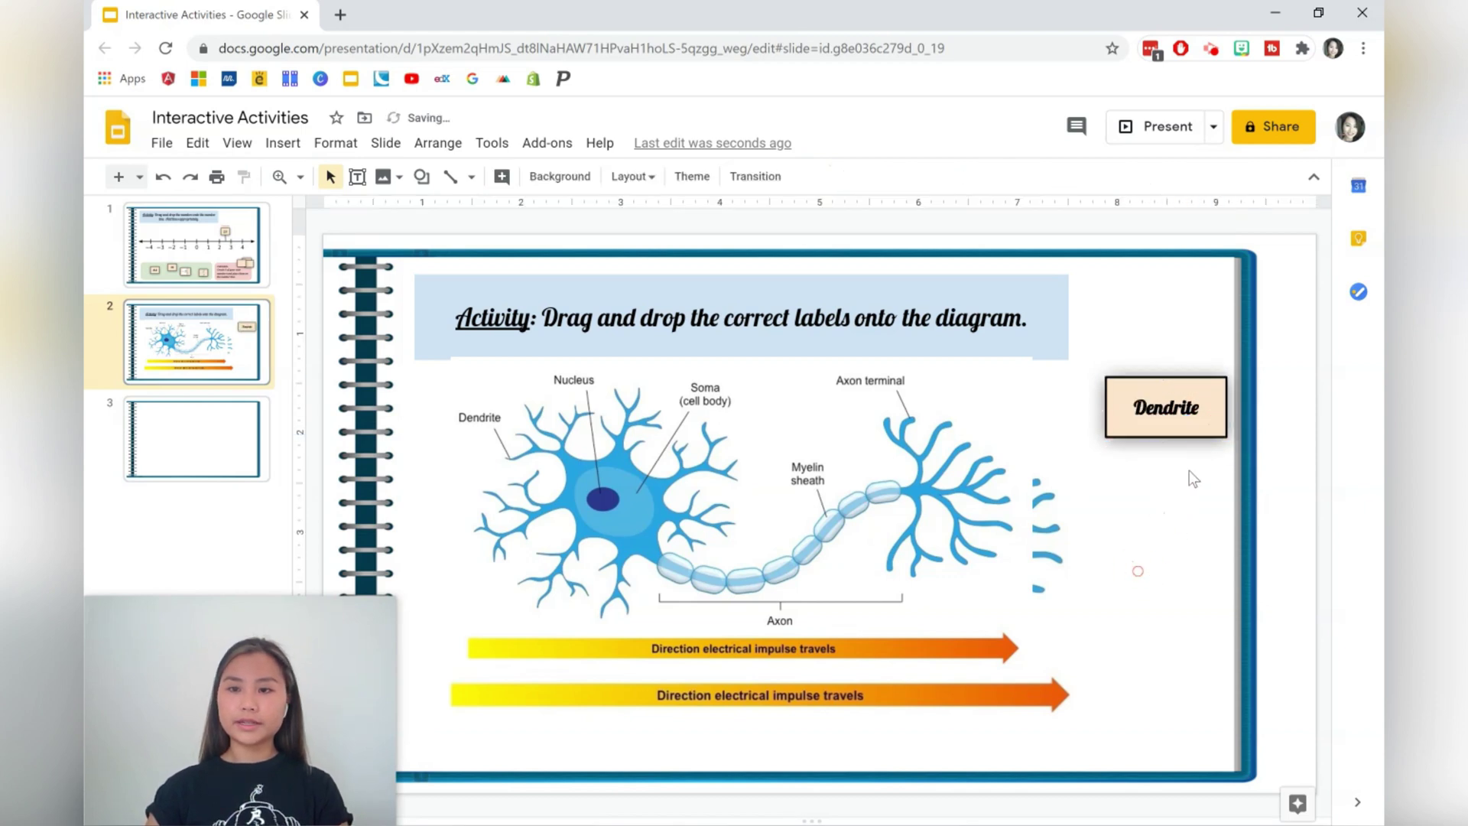
Duplicate the label as 'Nucleus' below Dendrite and add another copy beneath it
{"action": "key", "text": "ctrl+d"}
{"action": "double_click", "coordinate": [1187, 422]}
{"action": "type", "text": "Nucleus"}
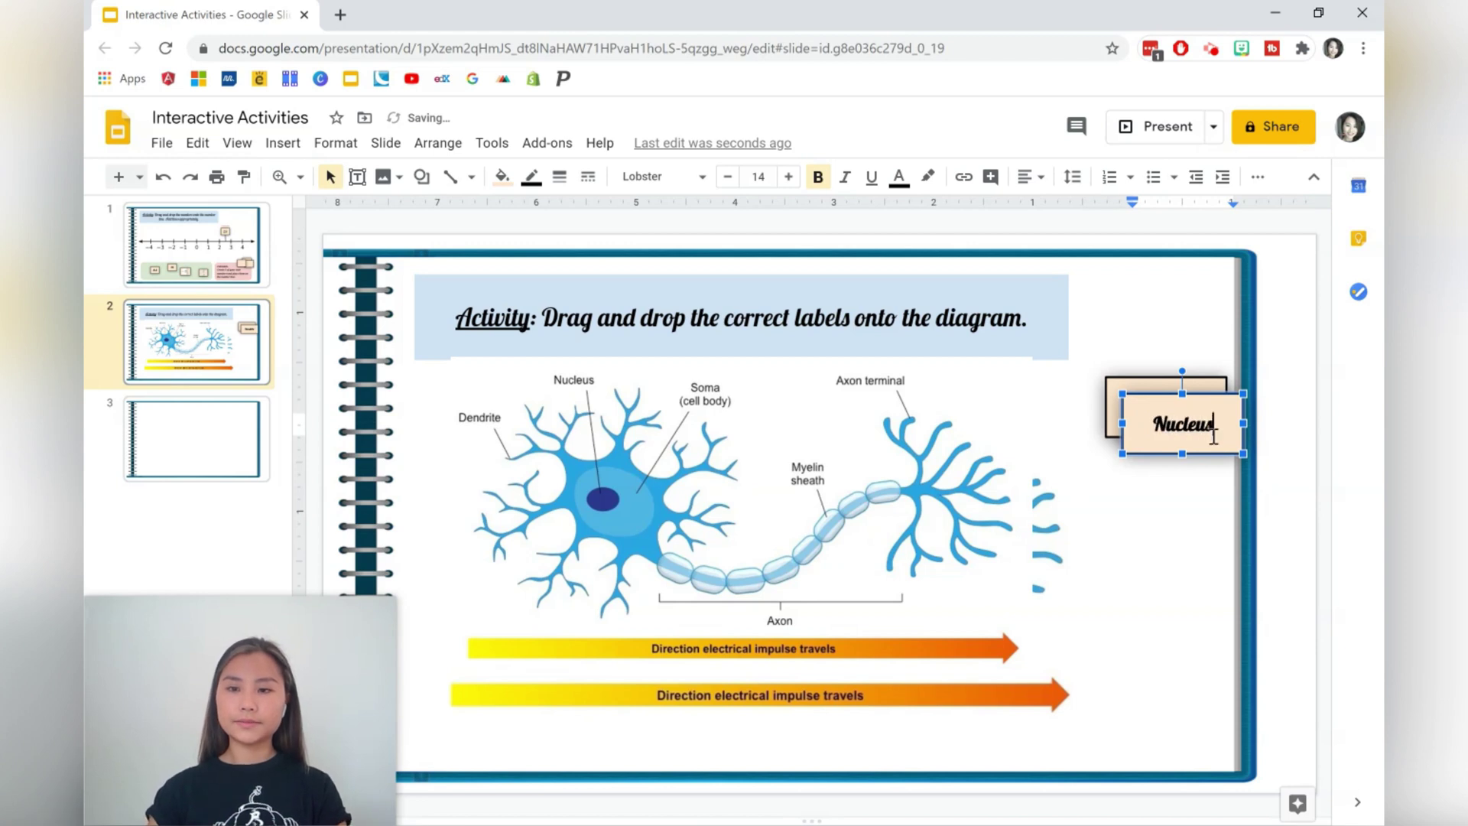
{"action": "left_click_drag", "start_coordinate": [1212, 452], "coordinate": [1188, 525]}
{"action": "key", "text": "ctrl+v"}
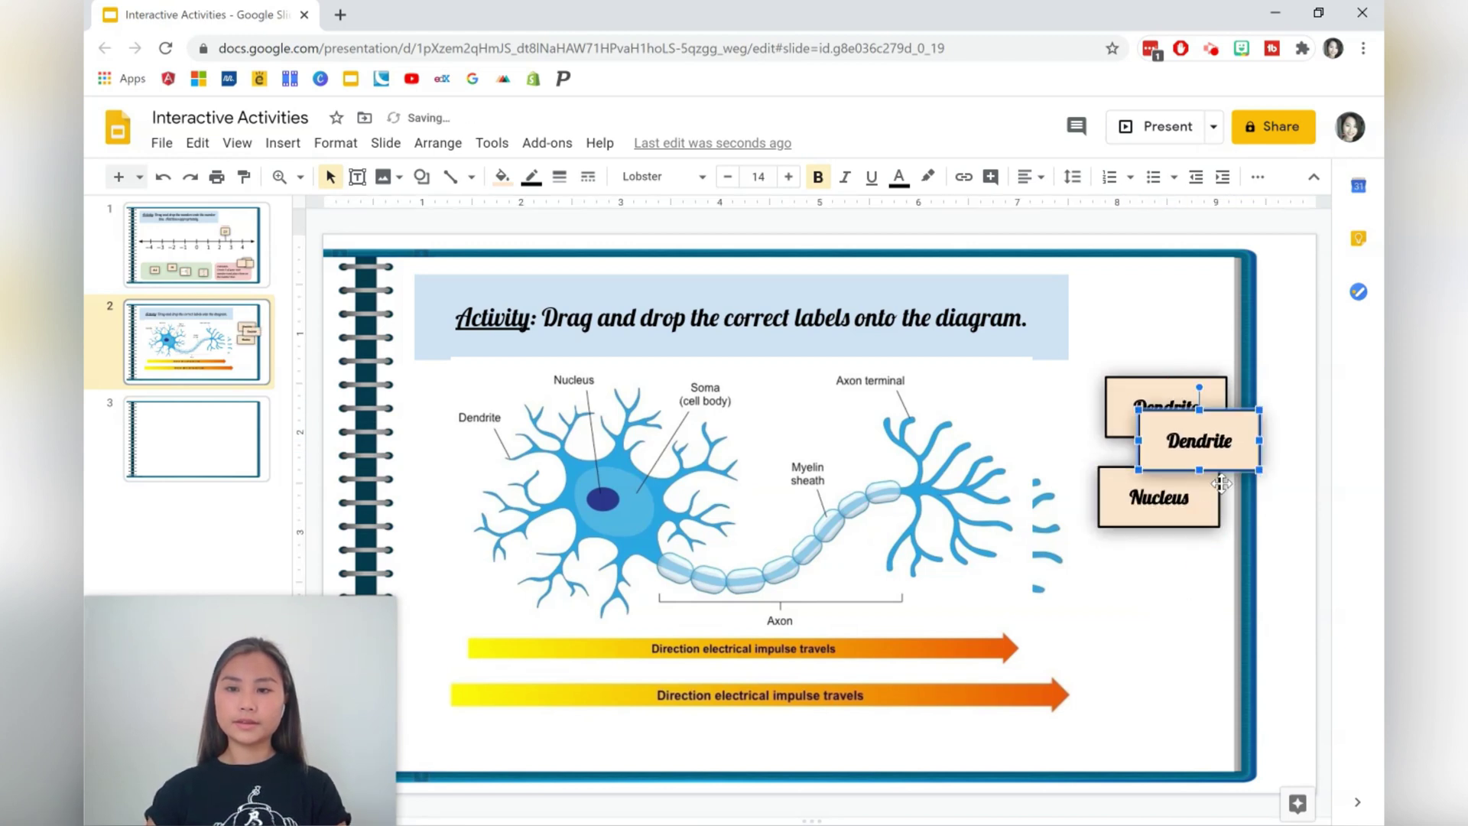
{"action": "left_click_drag", "start_coordinate": [1221, 483], "coordinate": [1188, 601]}
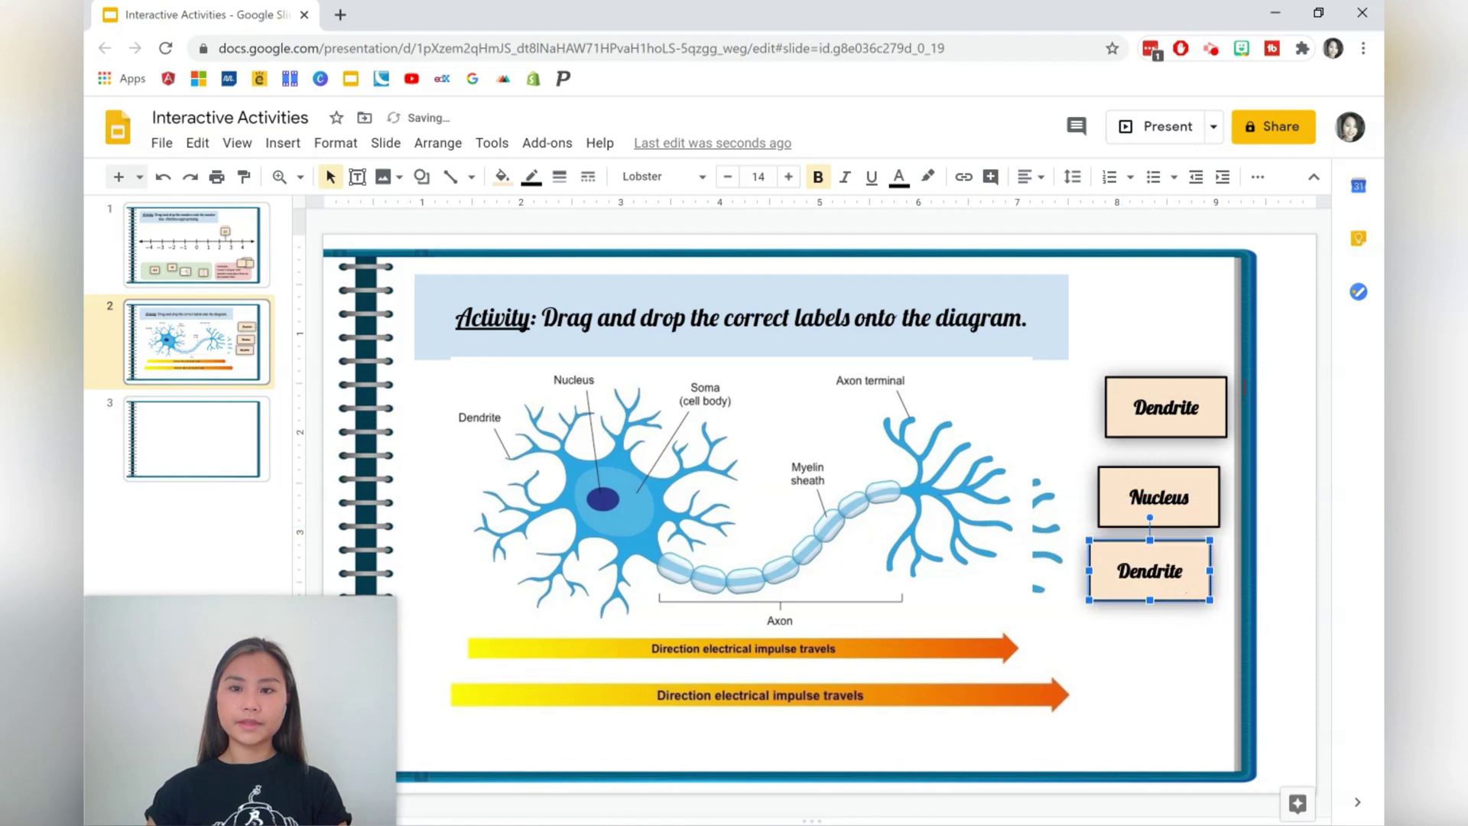
Relabel the bottom copy 'Soma (cell body)' and paste another copy for the next label
{"action": "left_click", "coordinate": [1169, 425]}
{"action": "double_click", "coordinate": [1167, 407]}
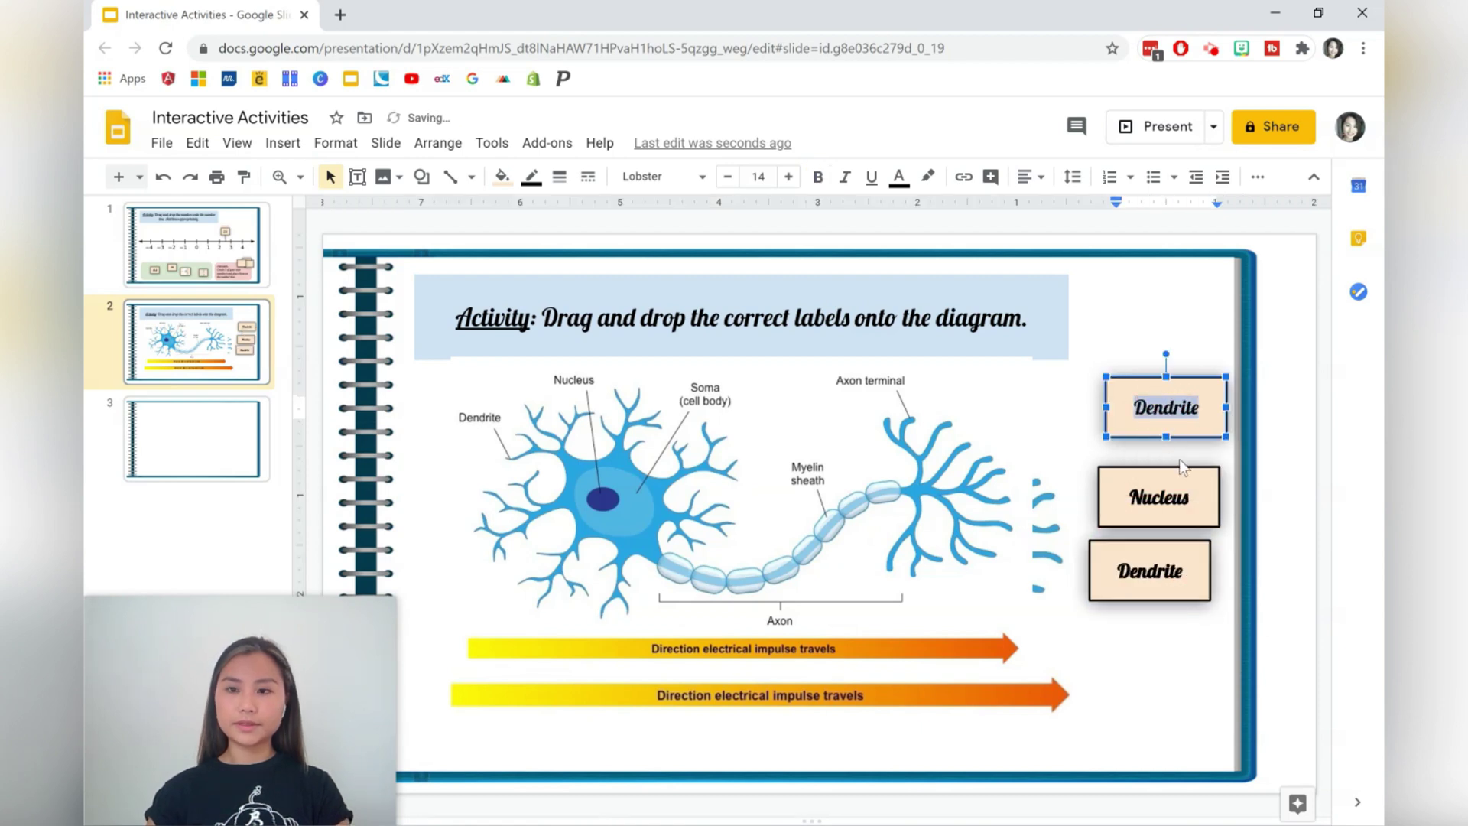
{"action": "left_click", "coordinate": [1173, 500]}
{"action": "double_click", "coordinate": [1149, 571]}
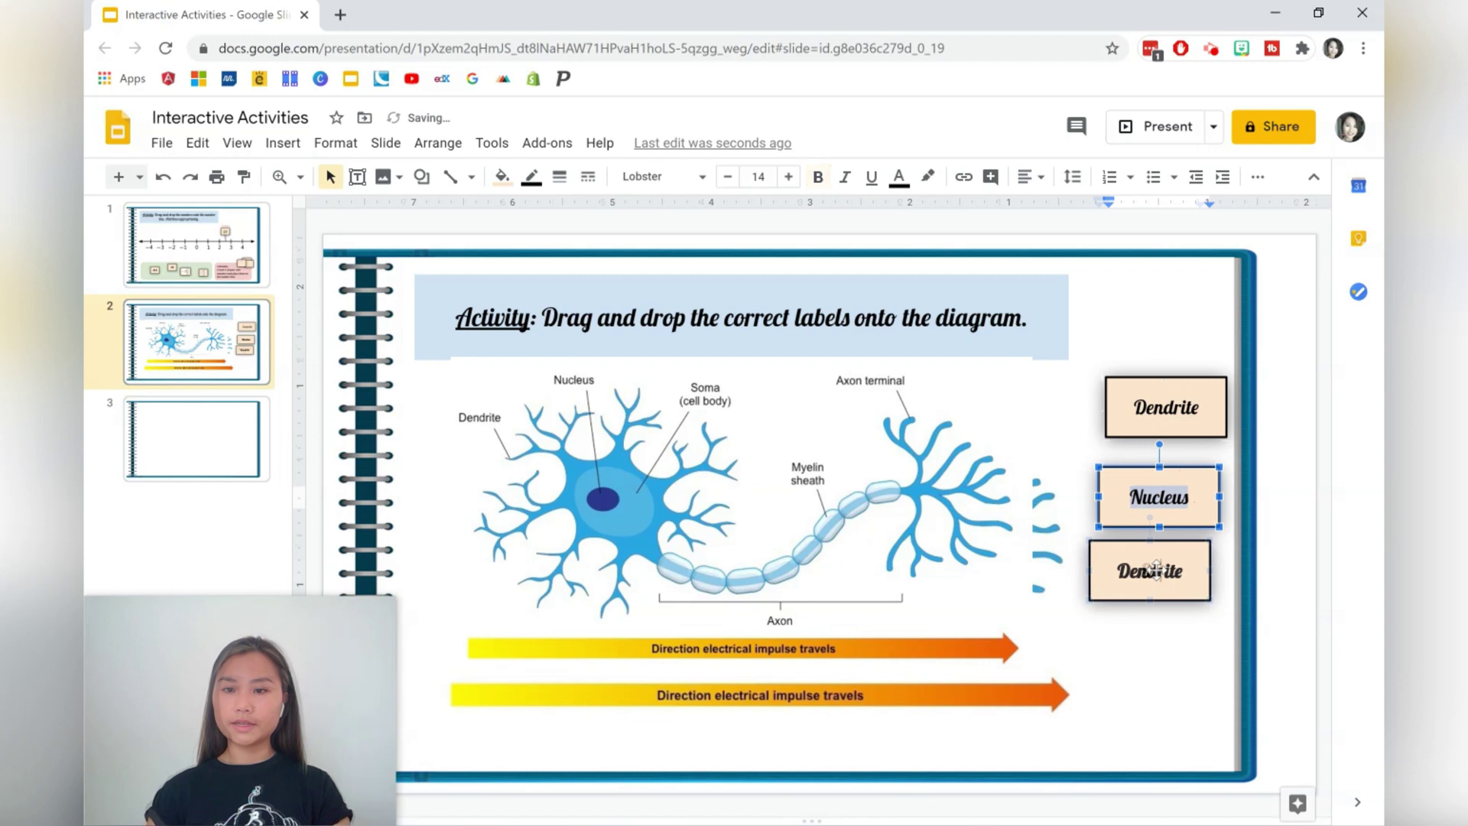
{"action": "type", "text": "Soma (cell body)"}
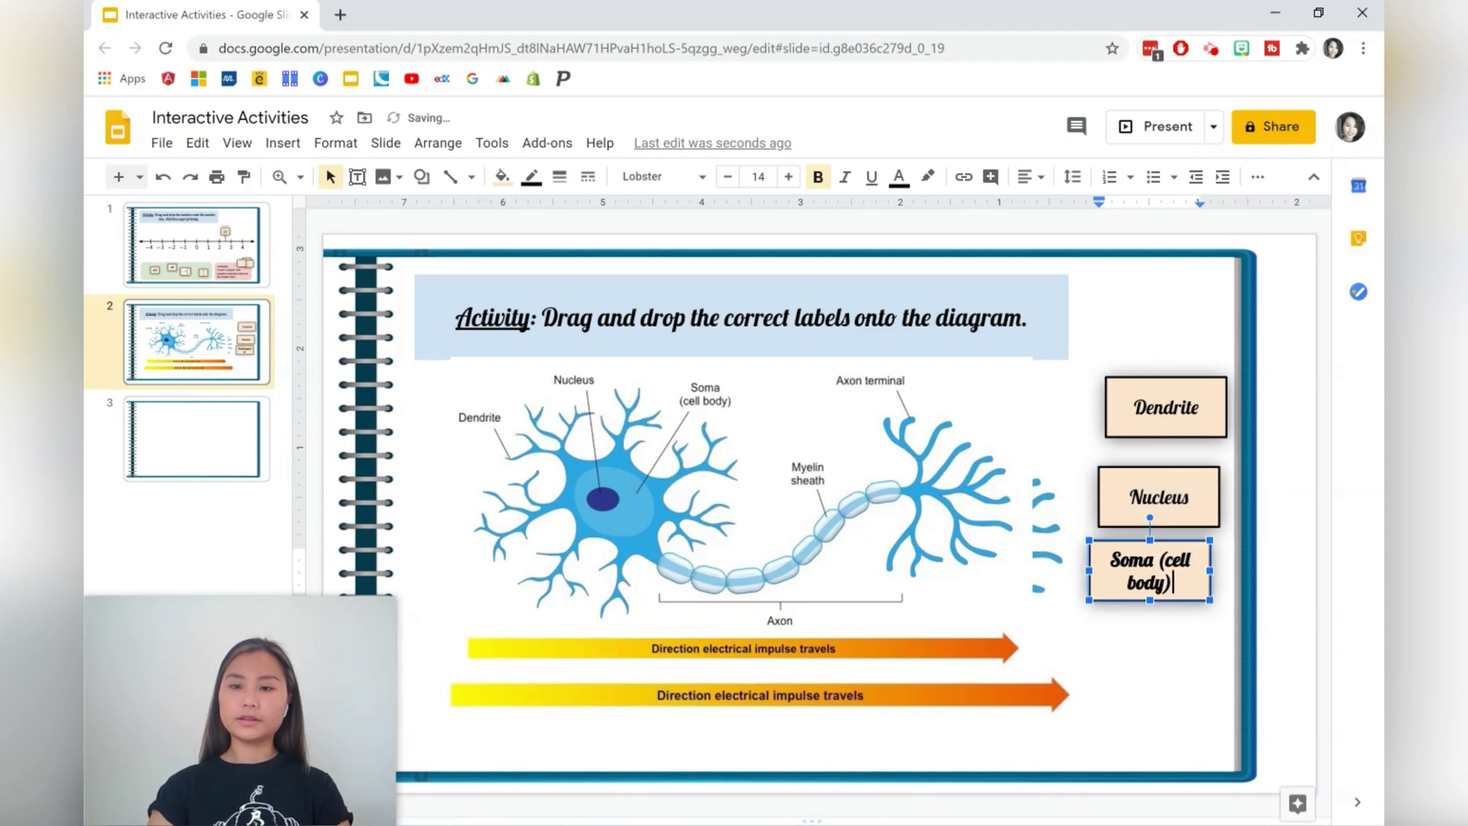
{"action": "left_click_drag", "start_coordinate": [1110, 557], "coordinate": [1199, 582]}
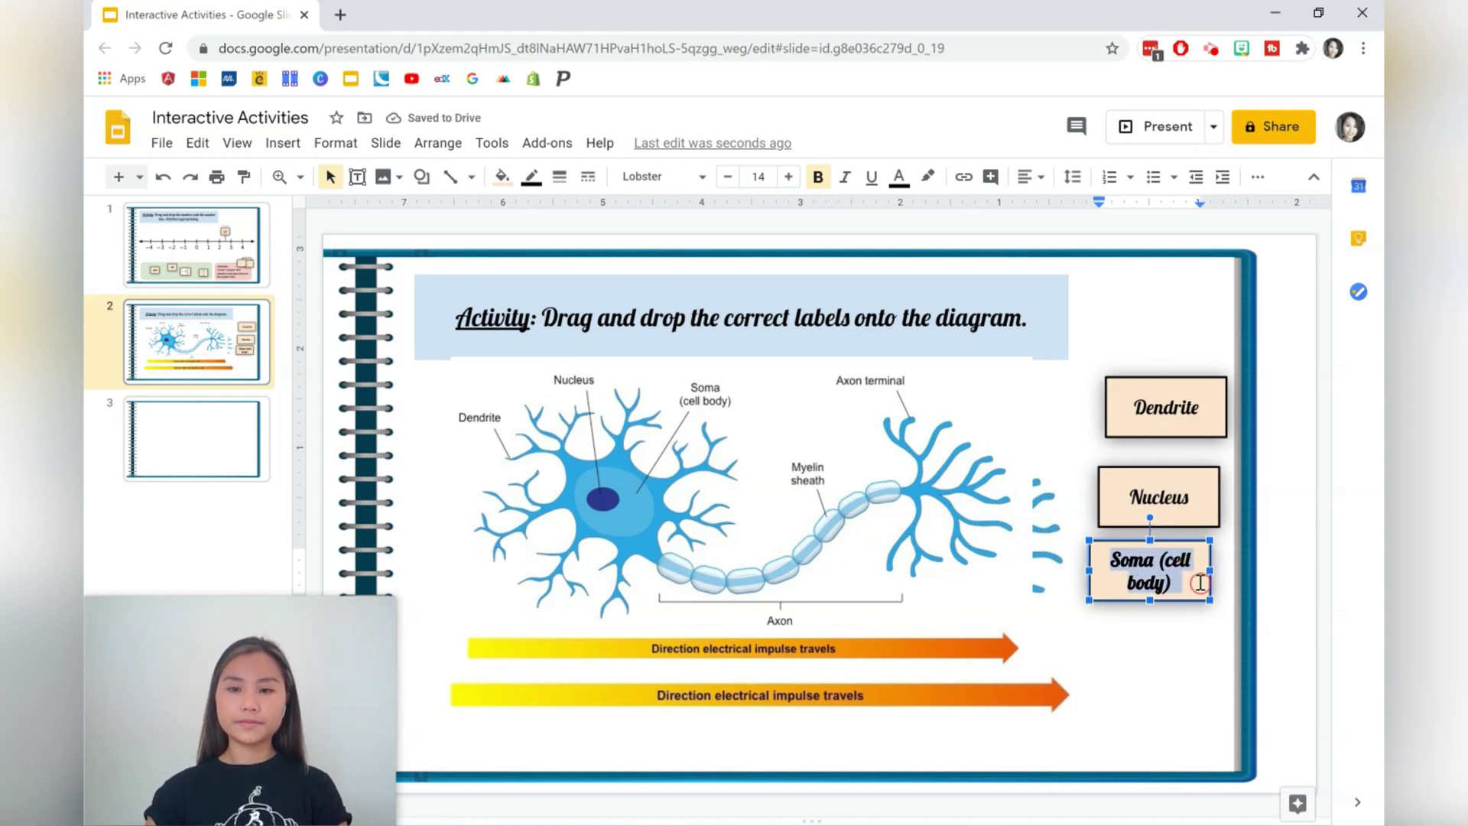
{"action": "left_click", "coordinate": [1185, 602]}
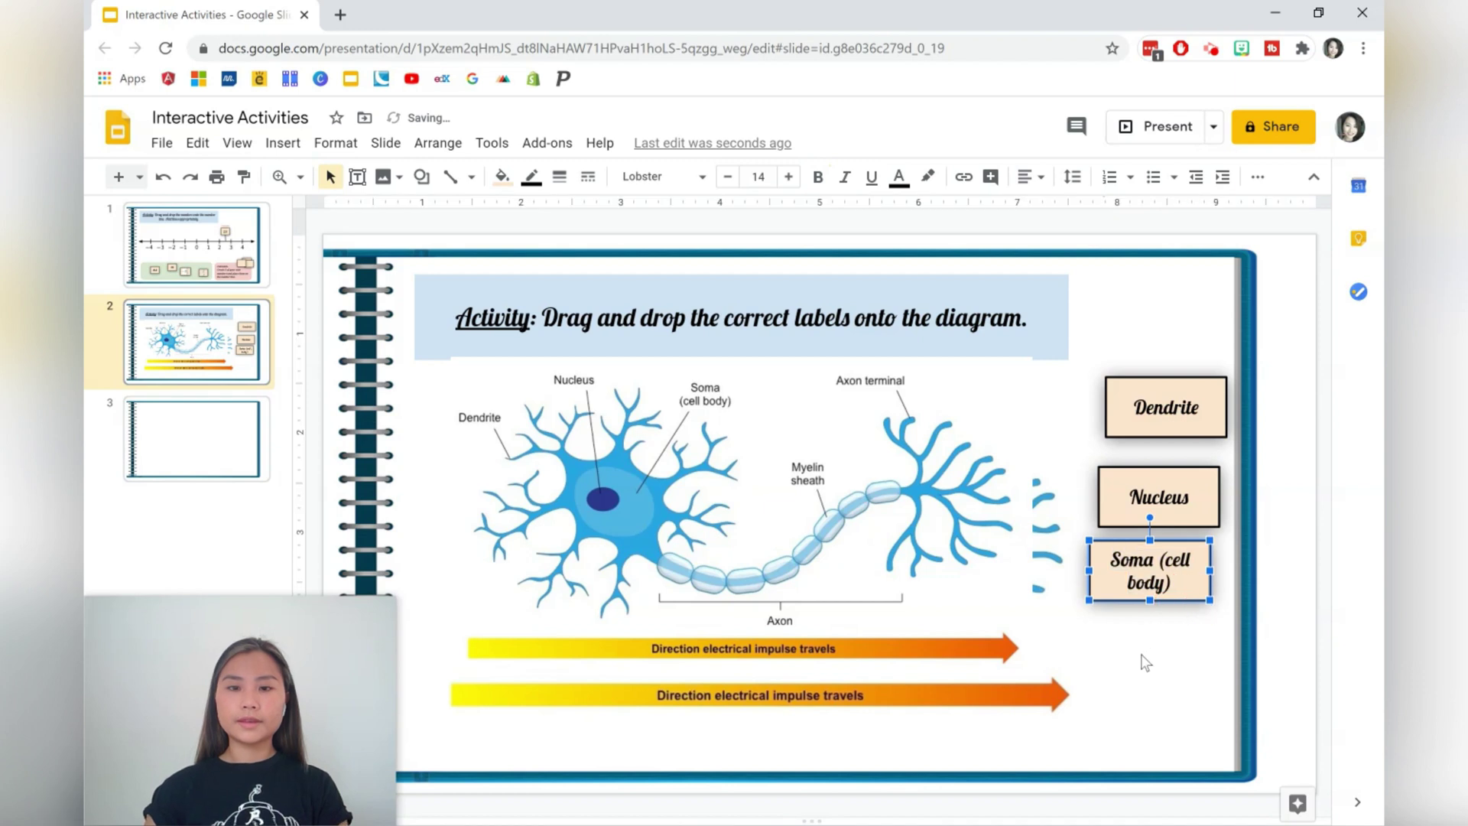
{"action": "left_click", "coordinate": [1144, 662]}
{"action": "key", "text": "ctrl+v"}
{"action": "left_click", "coordinate": [1177, 577]}
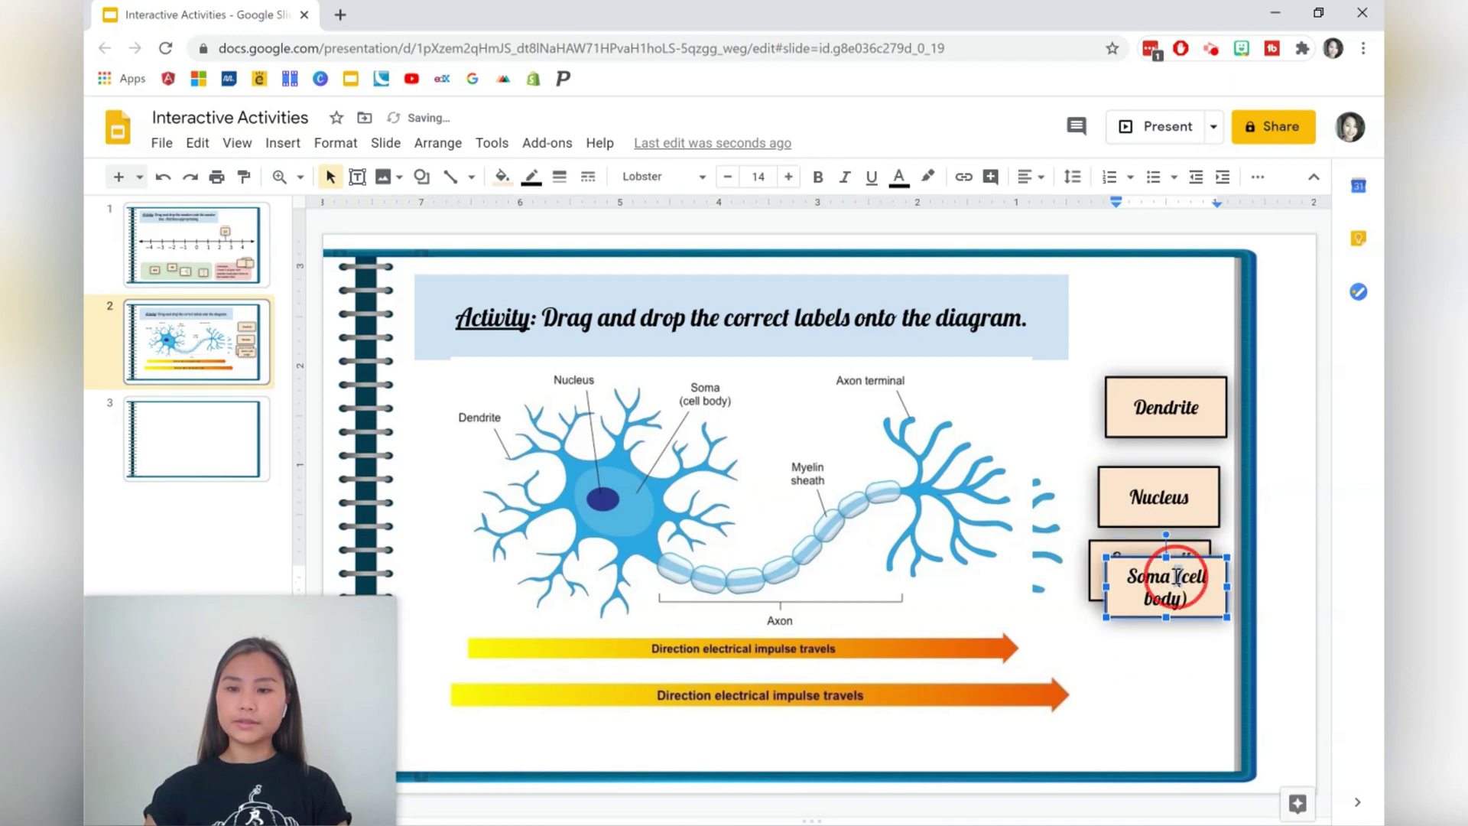
Relabel the copy 'Axon' under Soma and duplicate it as 'Myelin Sheath'
{"action": "left_click_drag", "start_coordinate": [1189, 604], "coordinate": [1076, 558]}
{"action": "type", "text": "Axon"}
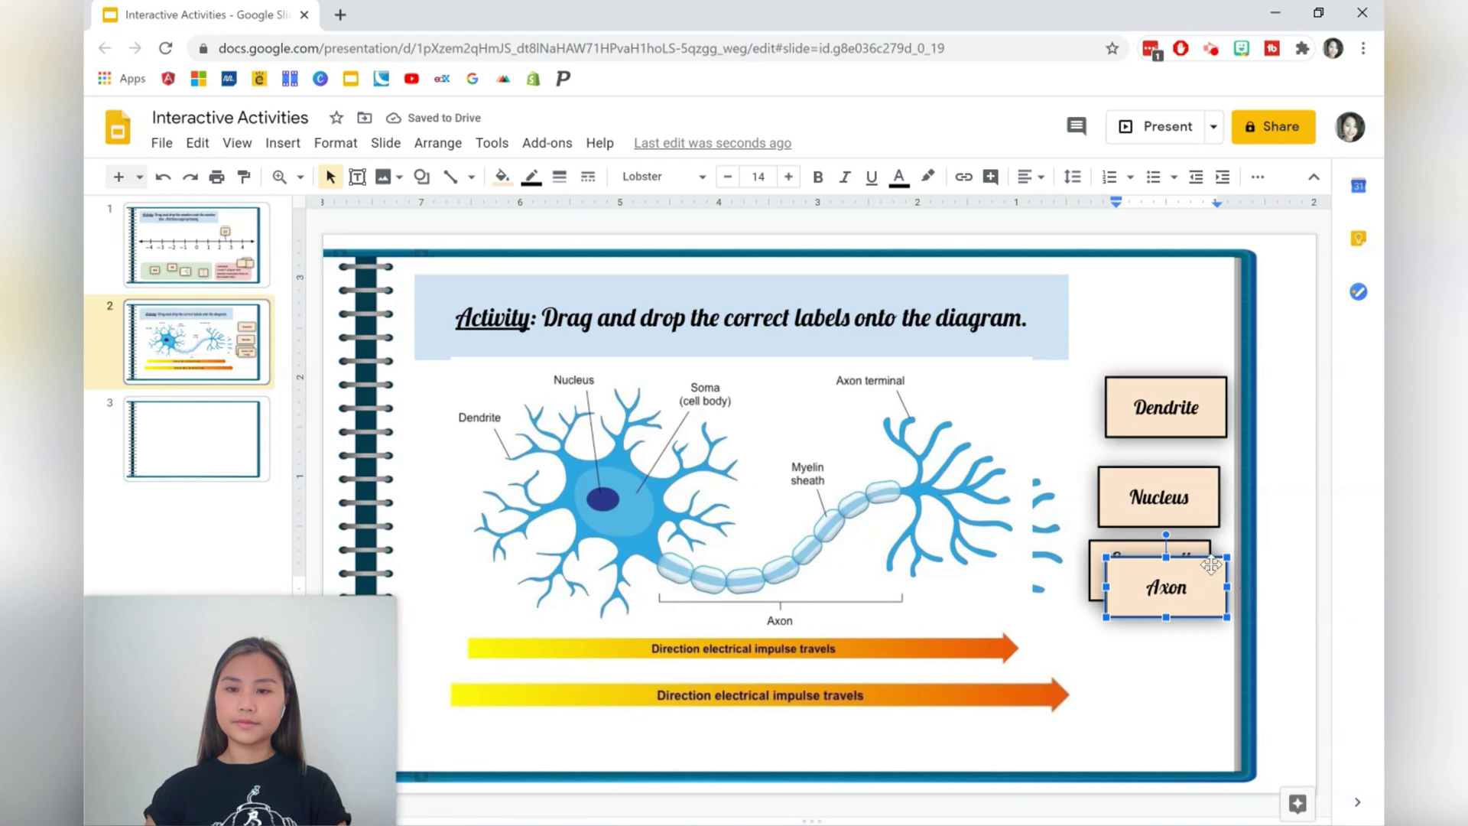
{"action": "left_click_drag", "start_coordinate": [1206, 558], "coordinate": [1199, 641]}
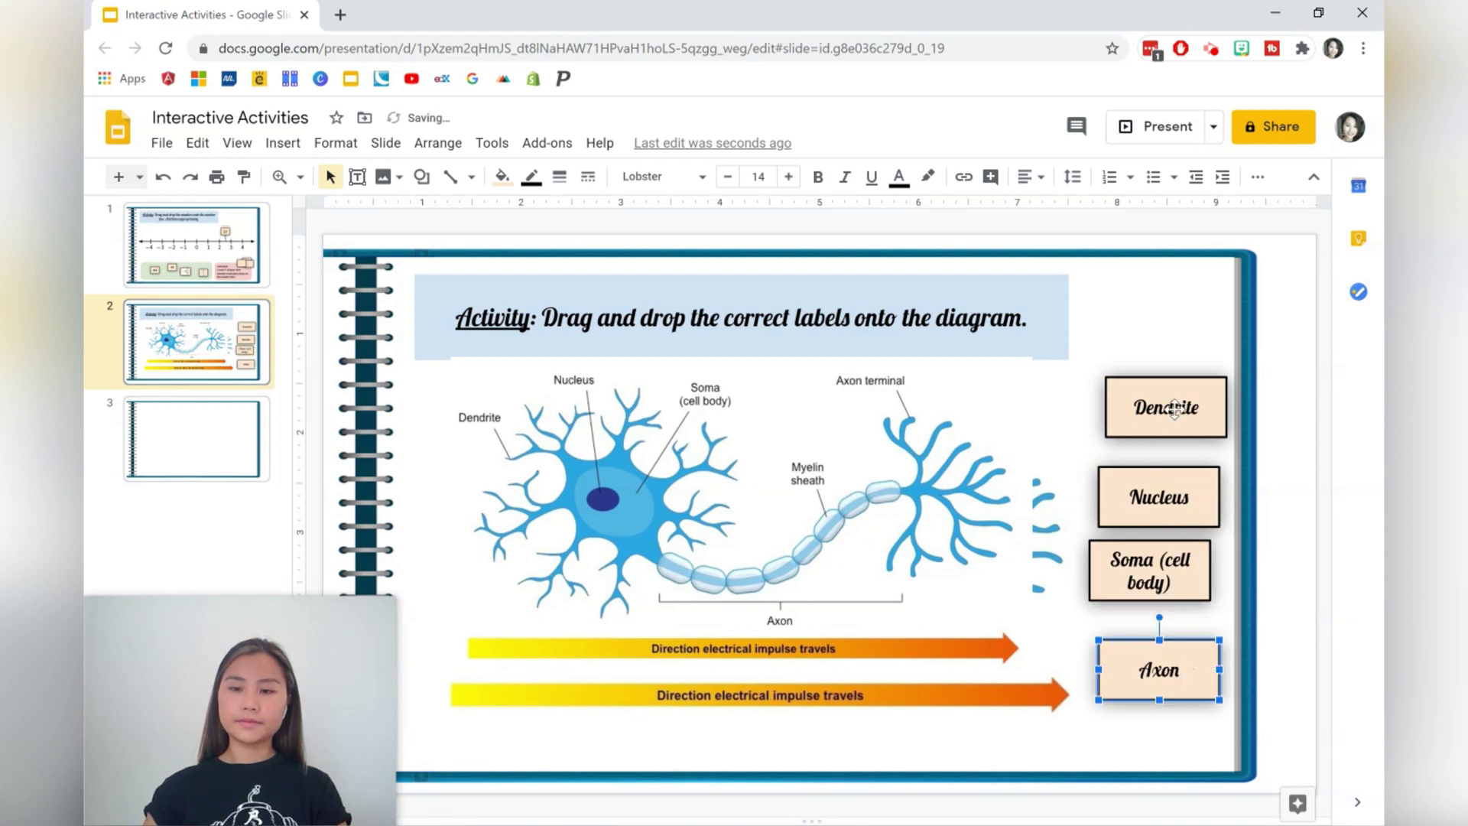
{"action": "key", "text": "ctrl+d"}
{"action": "double_click", "coordinate": [1169, 683]}
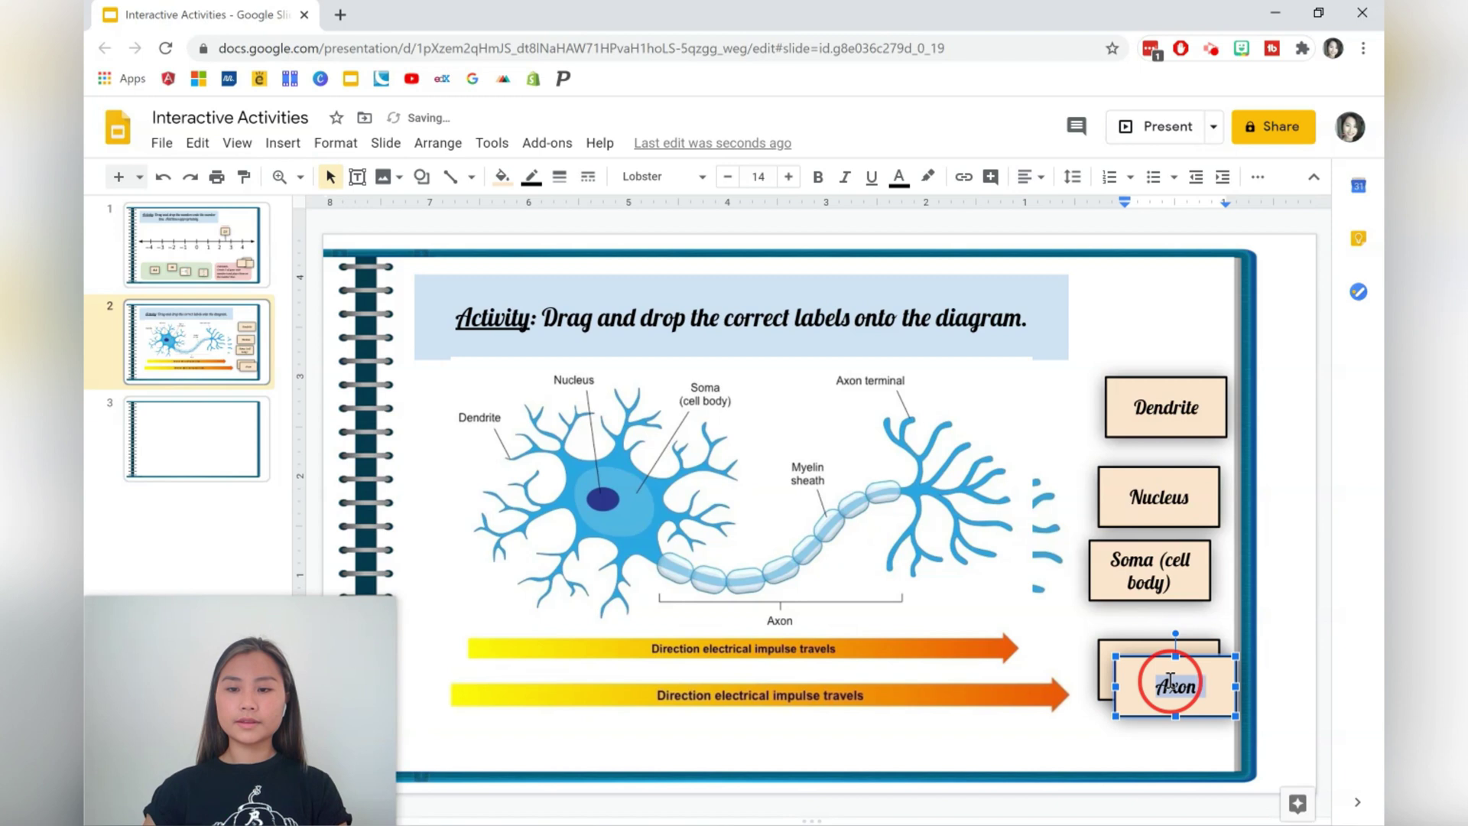
{"action": "type", "text": "My"}
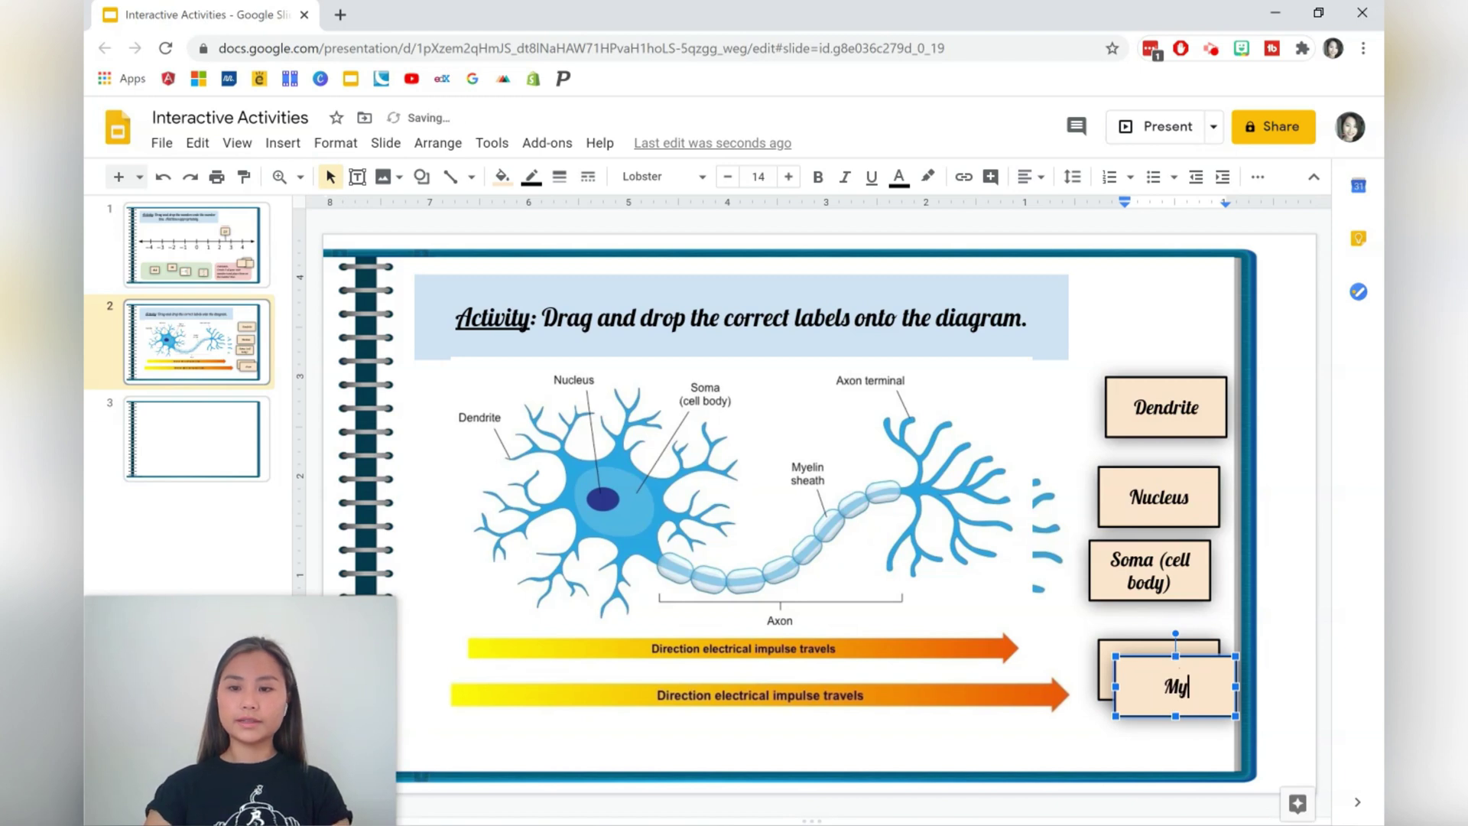
{"action": "type", "text": "elin Sheath"}
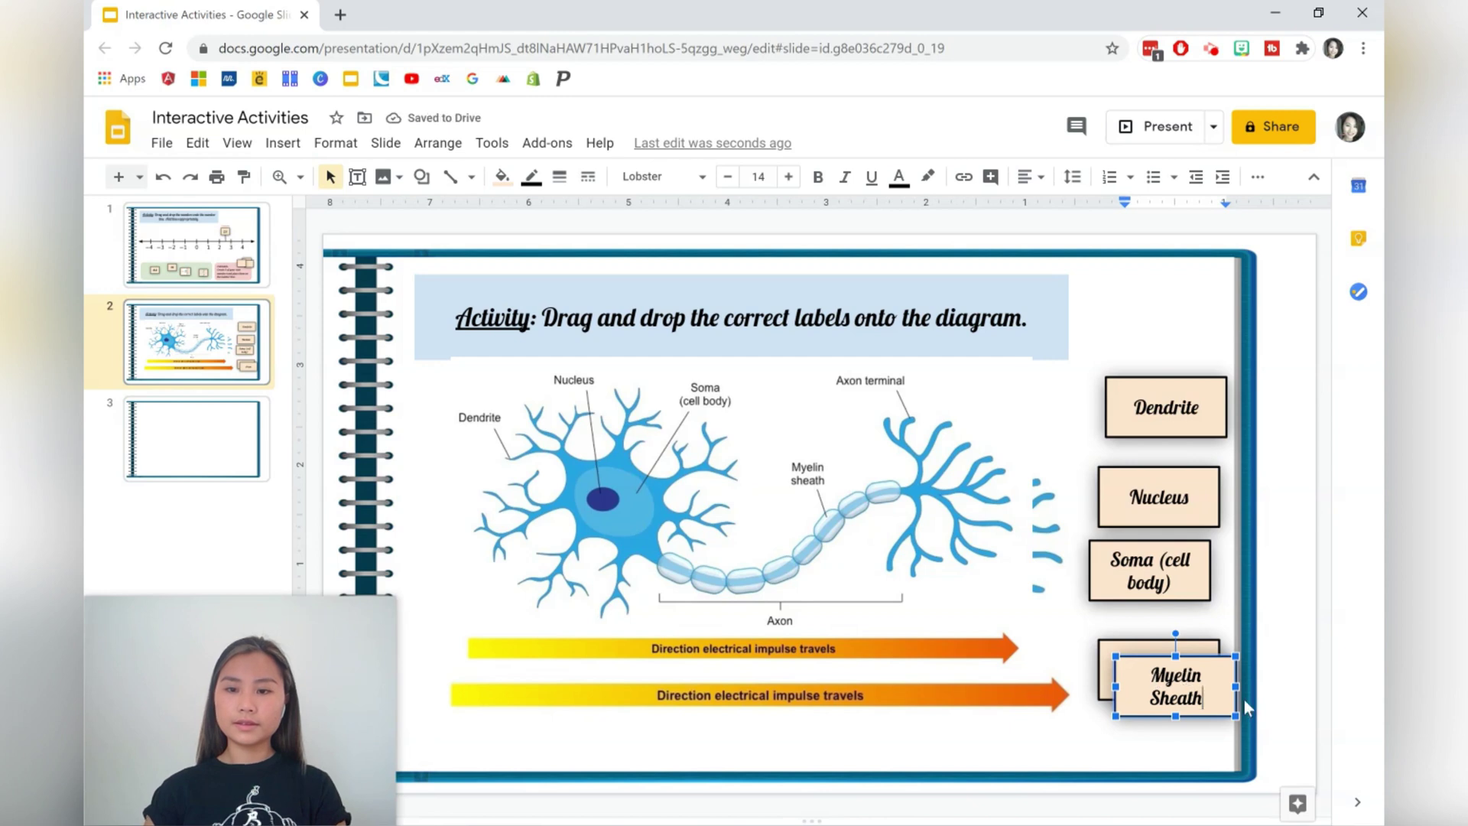
{"action": "left_click_drag", "start_coordinate": [1211, 716], "coordinate": [879, 726]}
Make an 'Axon Terminal' label from a copy of the Axon box
{"action": "left_click", "coordinate": [1133, 691]}
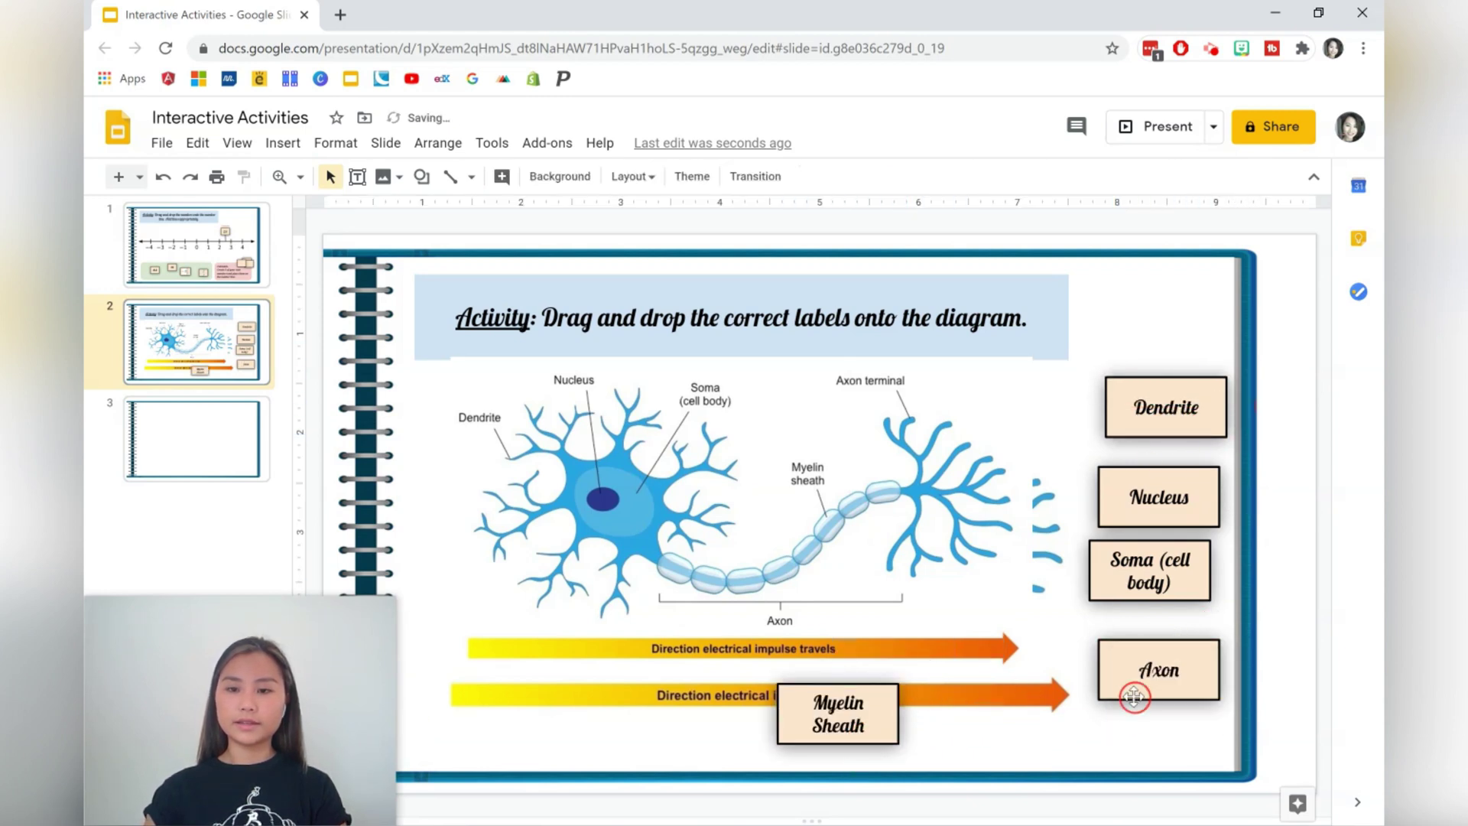
{"action": "left_click", "coordinate": [1108, 727]}
{"action": "left_click_drag", "start_coordinate": [1177, 675], "coordinate": [1194, 691]}
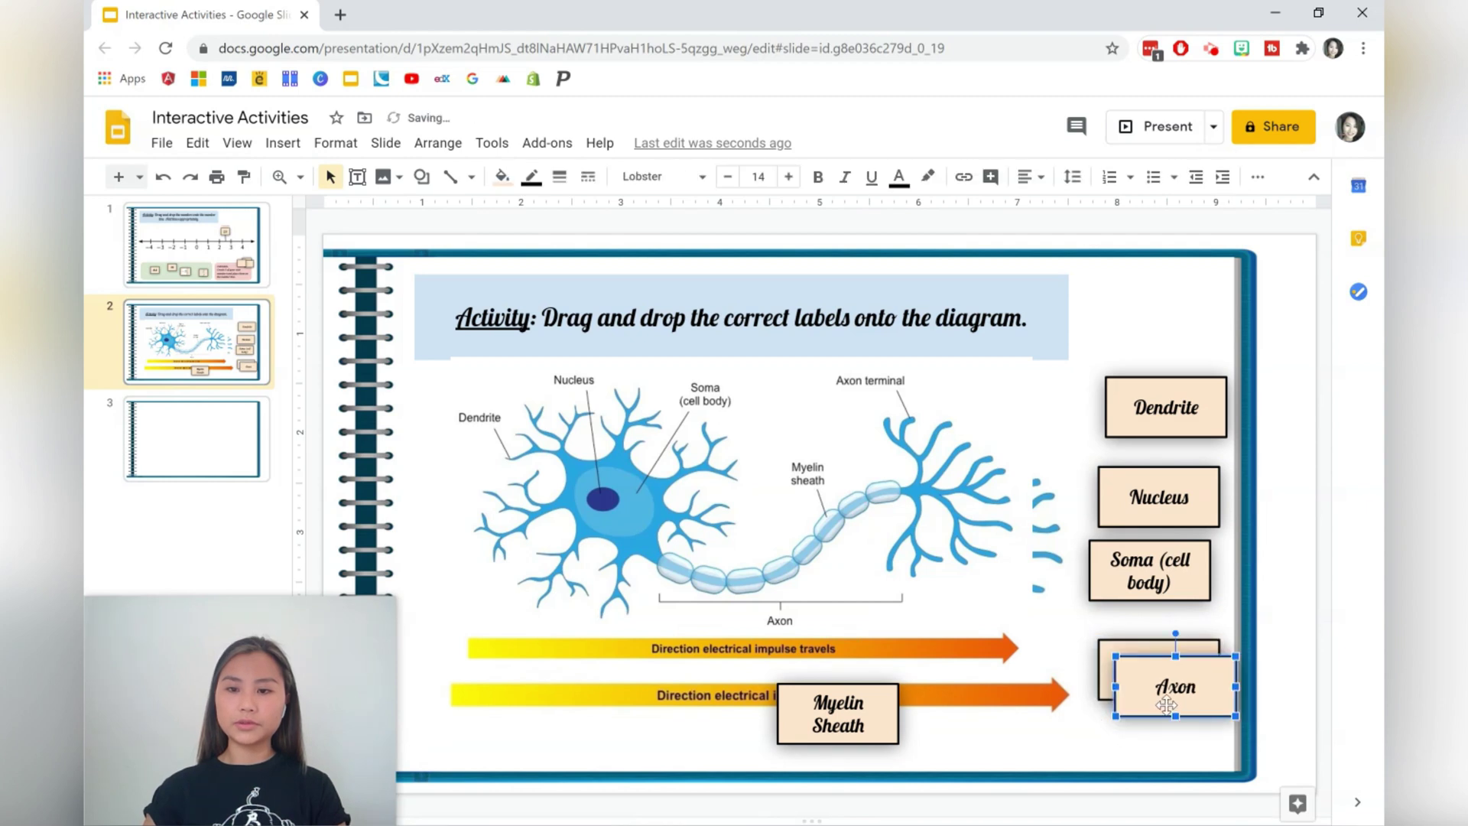
{"action": "left_click", "coordinate": [1198, 684]}
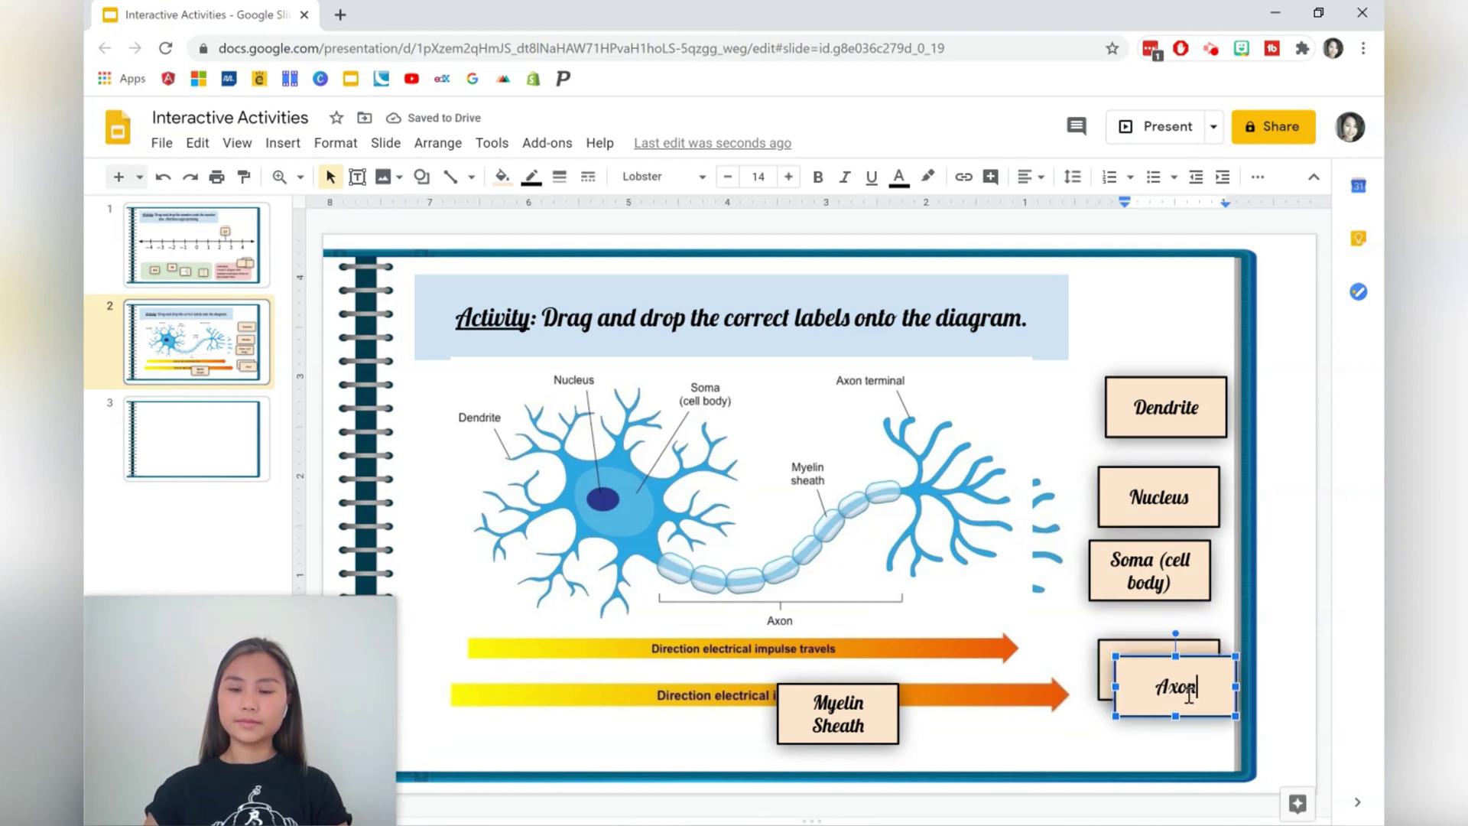
{"action": "type", "text": "Terminal"}
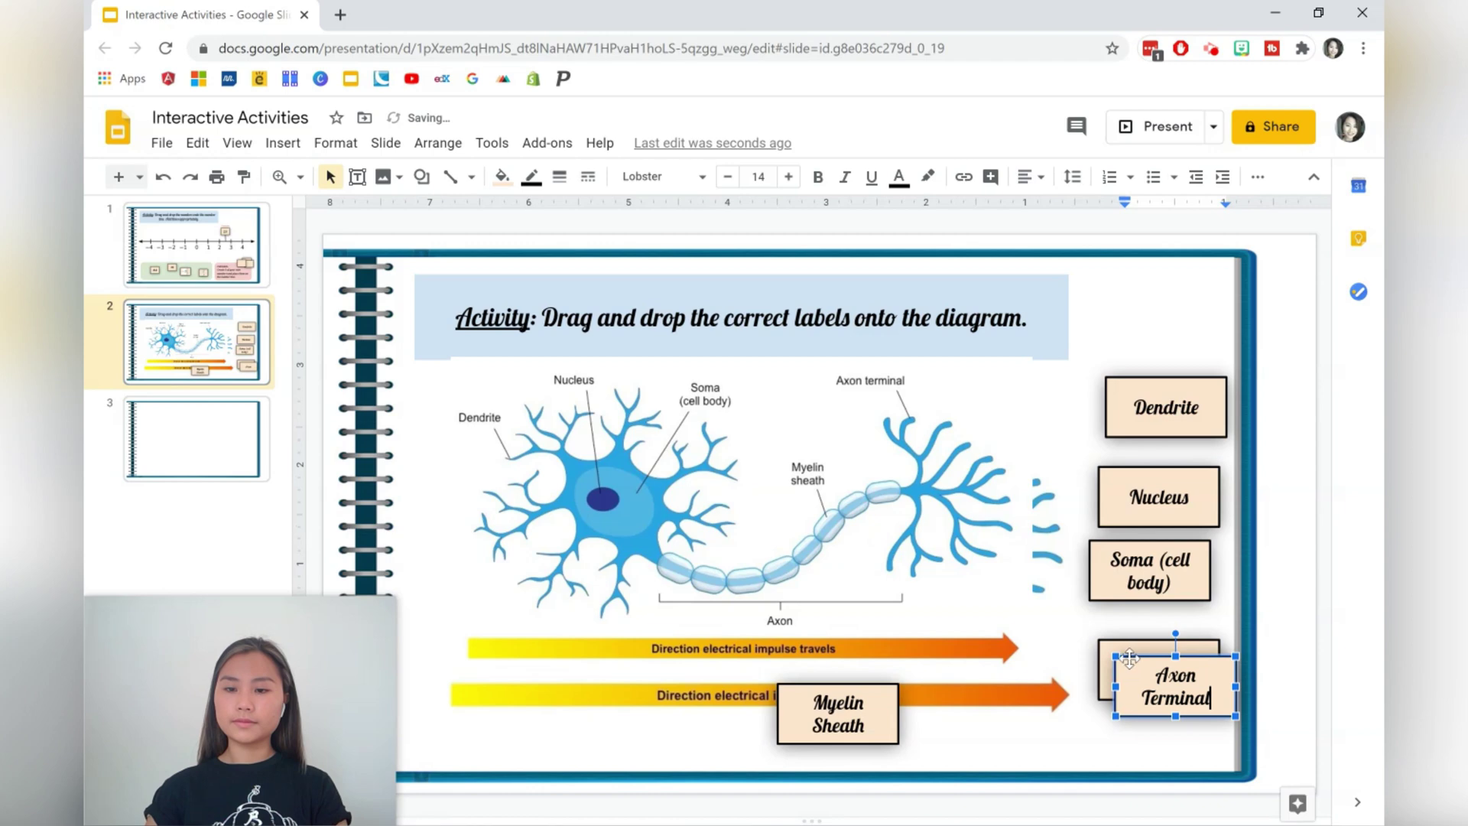
{"action": "left_click", "coordinate": [1081, 688]}
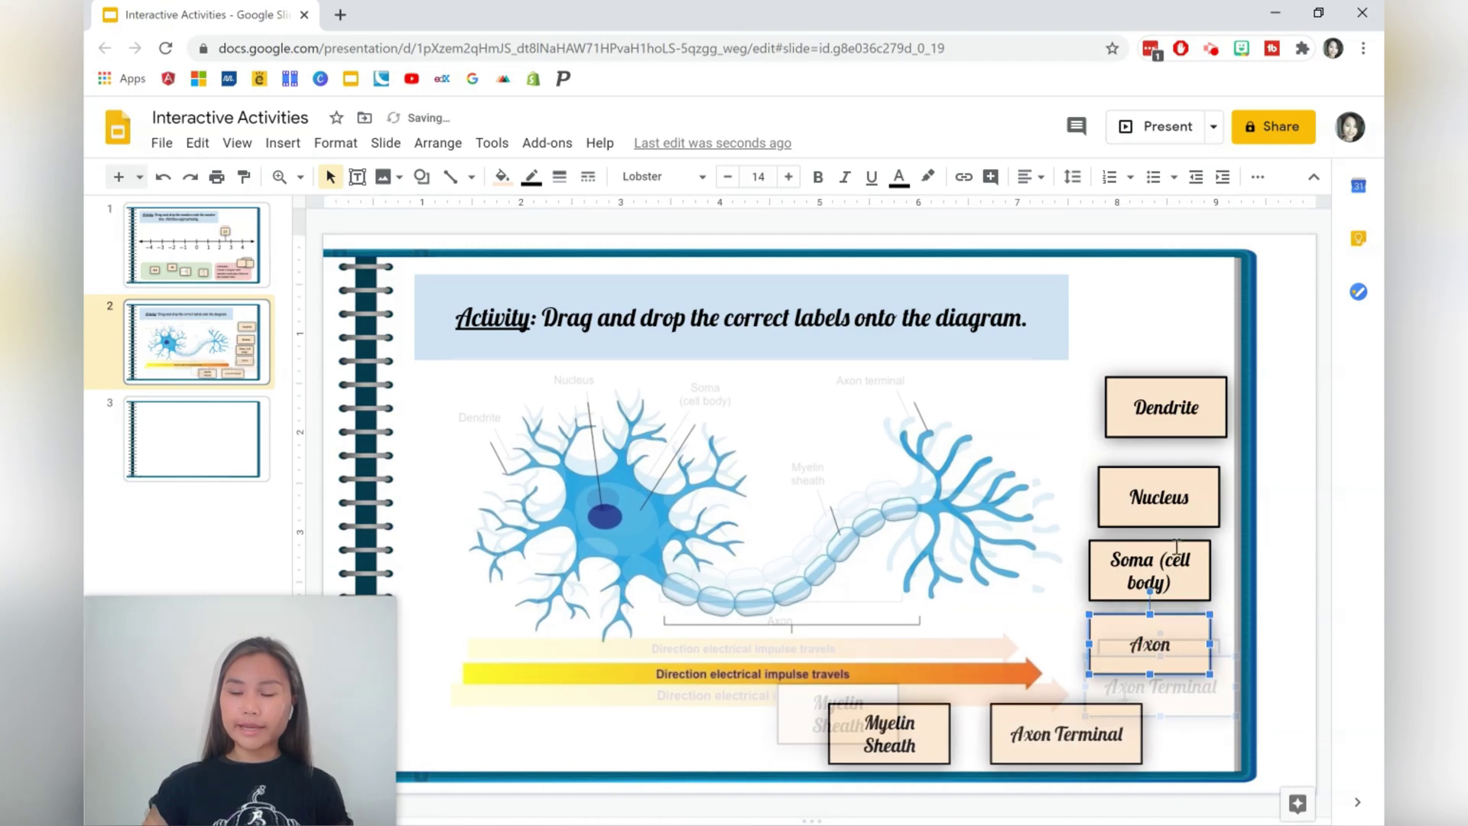
Align Soma with Nucleus, put Axon Terminal under Axon and Myelin Sheath above Dendrite
{"action": "left_click", "coordinate": [1181, 541]}
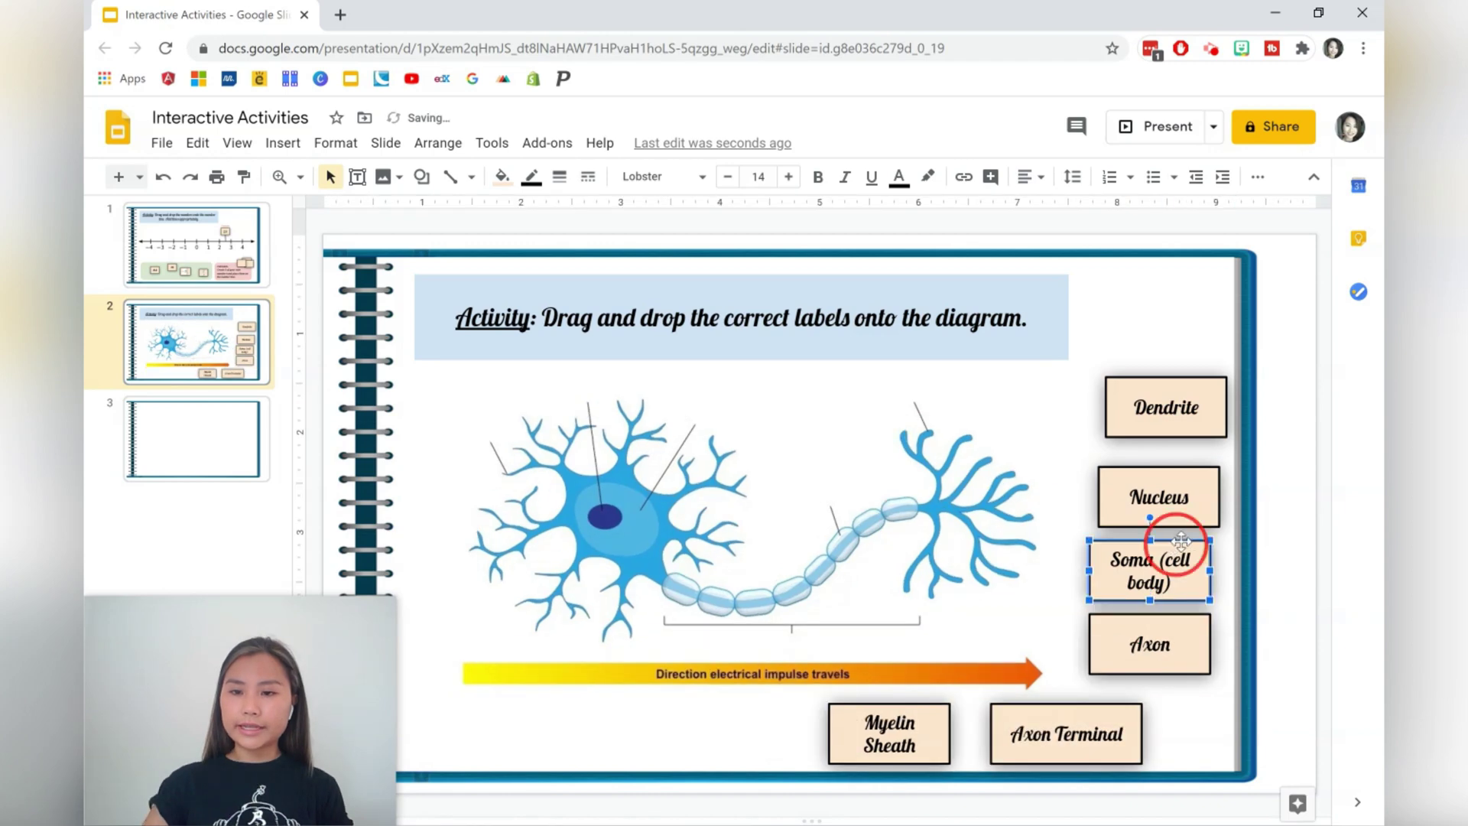
{"action": "left_click_drag", "start_coordinate": [1181, 542], "coordinate": [1191, 542]}
{"action": "left_click_drag", "start_coordinate": [1095, 715], "coordinate": [1171, 698]}
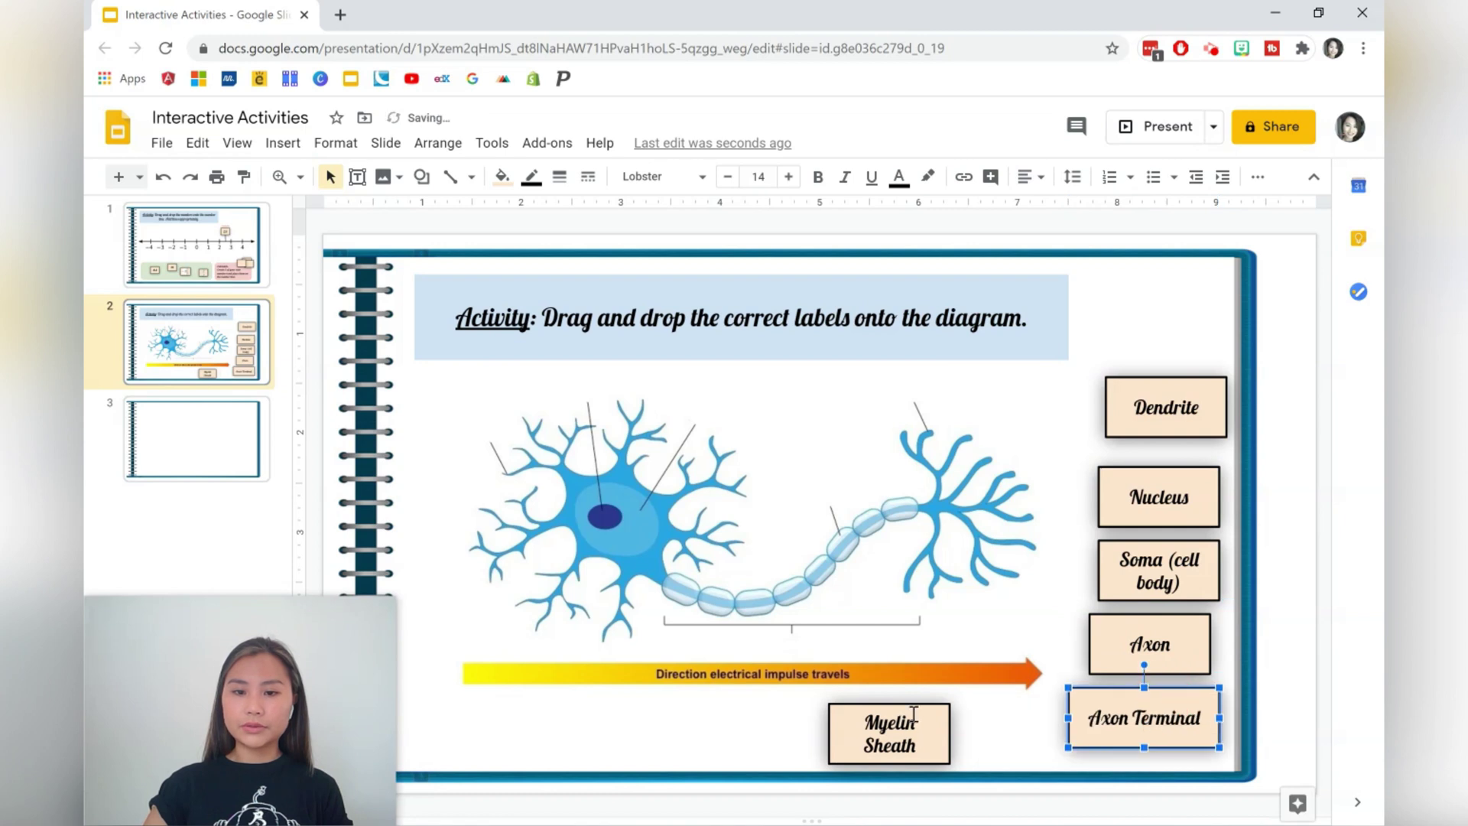
{"action": "left_click_drag", "start_coordinate": [915, 707], "coordinate": [1175, 324]}
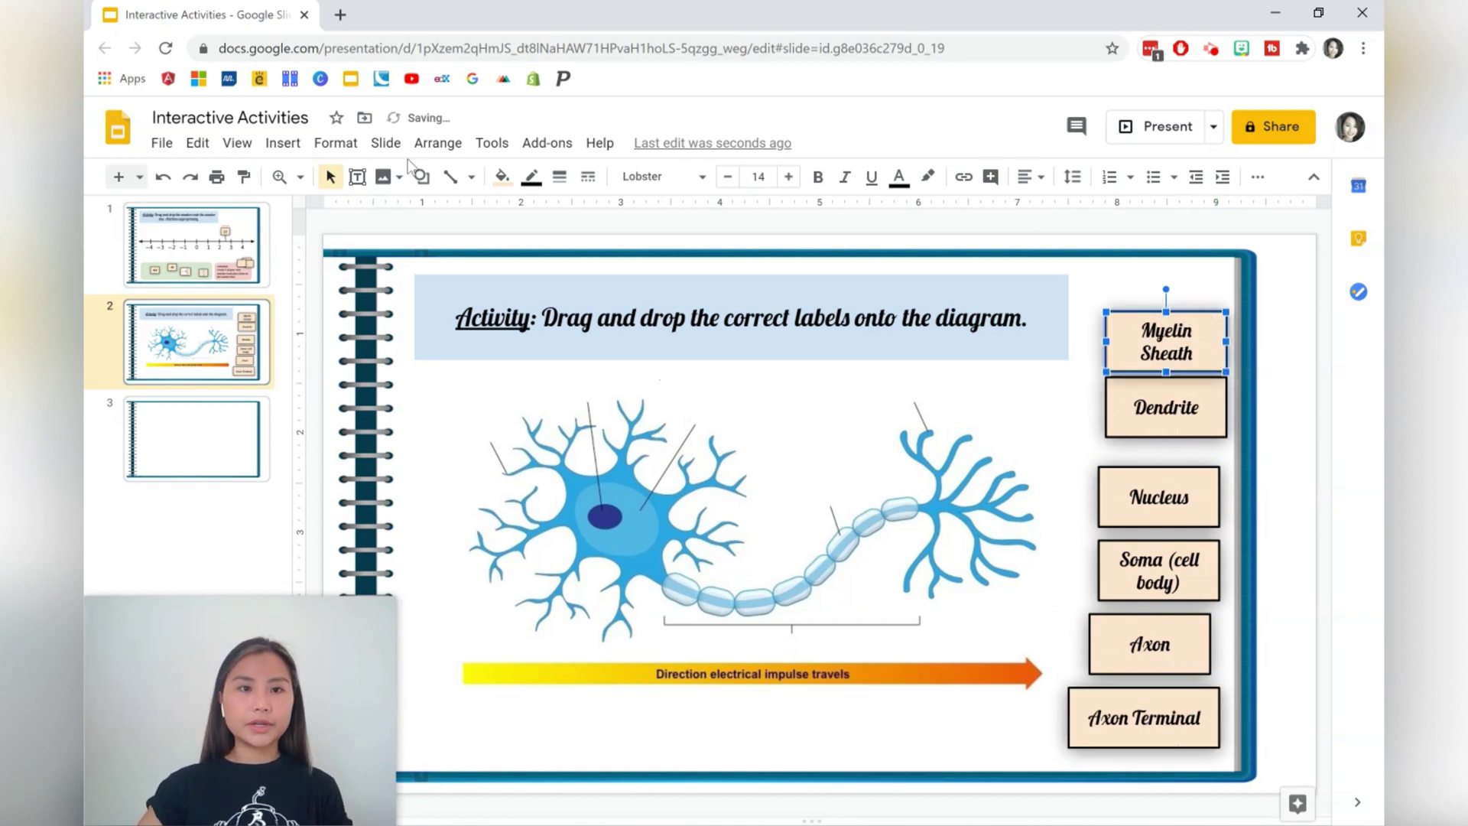
Draw a rounded rectangle enclosing the label column
{"action": "left_click", "coordinate": [293, 147]}
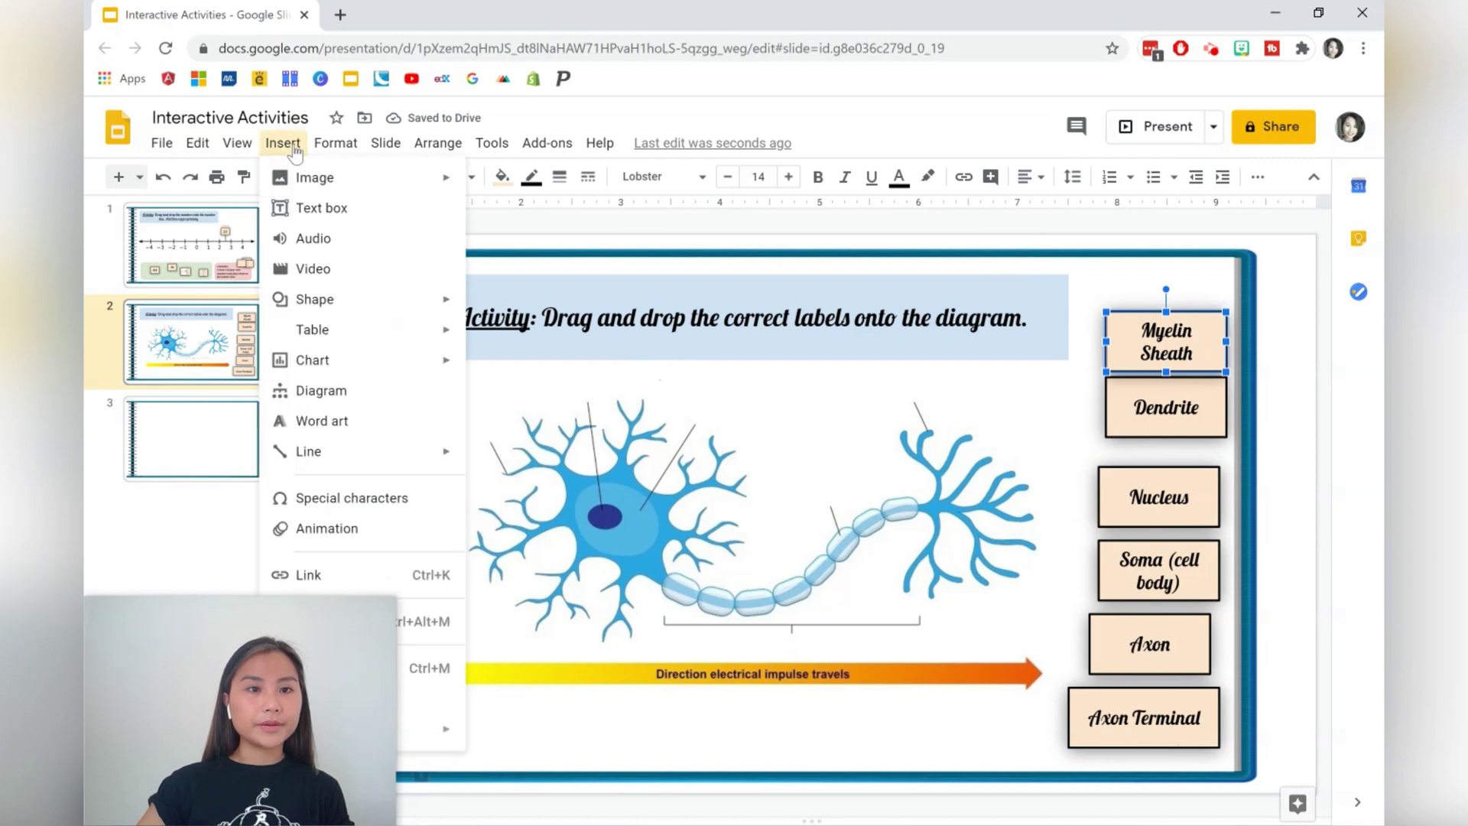
{"action": "mouse_move", "coordinate": [322, 299]}
{"action": "mouse_move", "coordinate": [569, 323]}
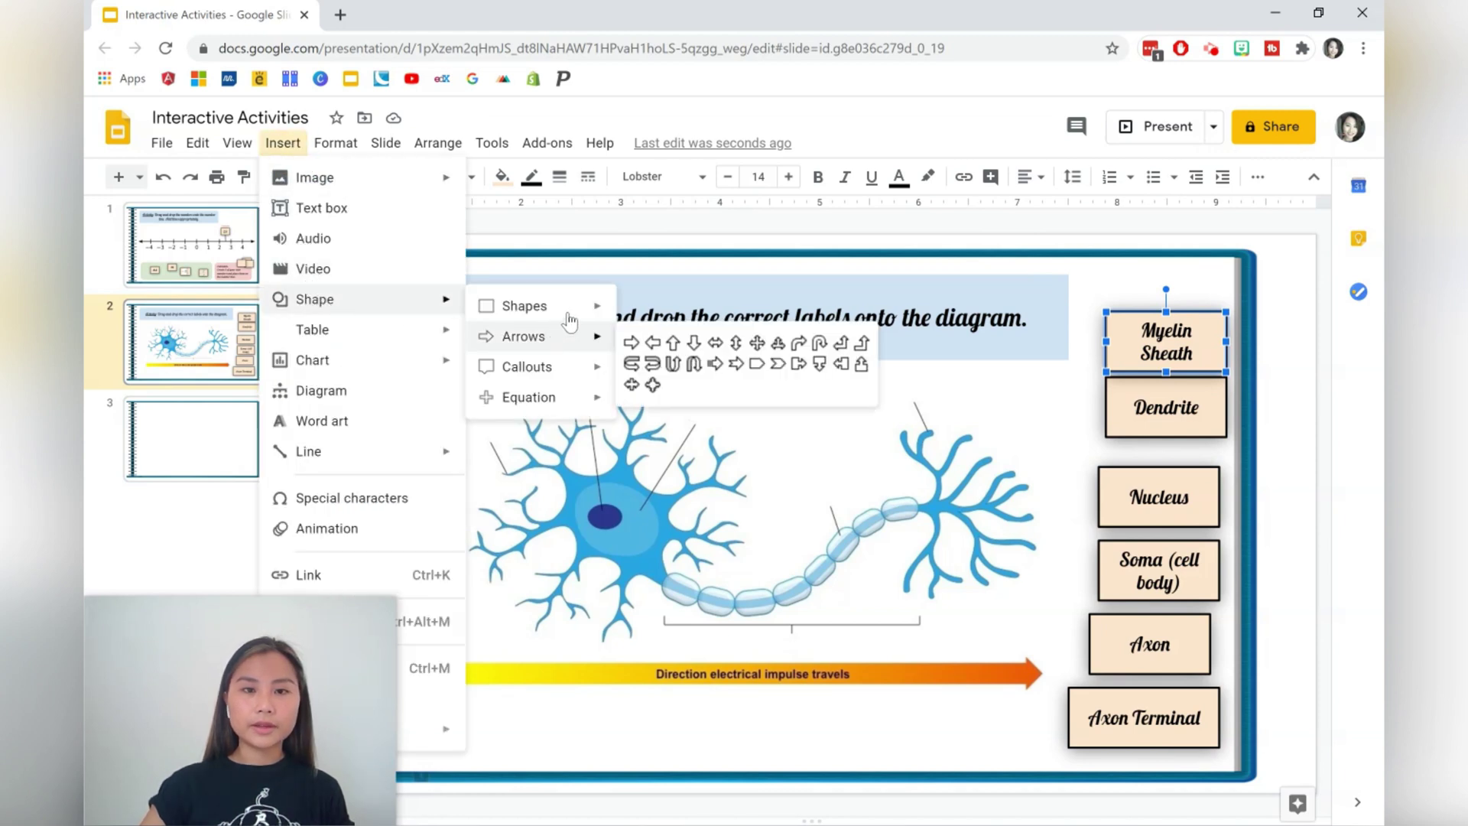
{"action": "left_click", "coordinate": [642, 313]}
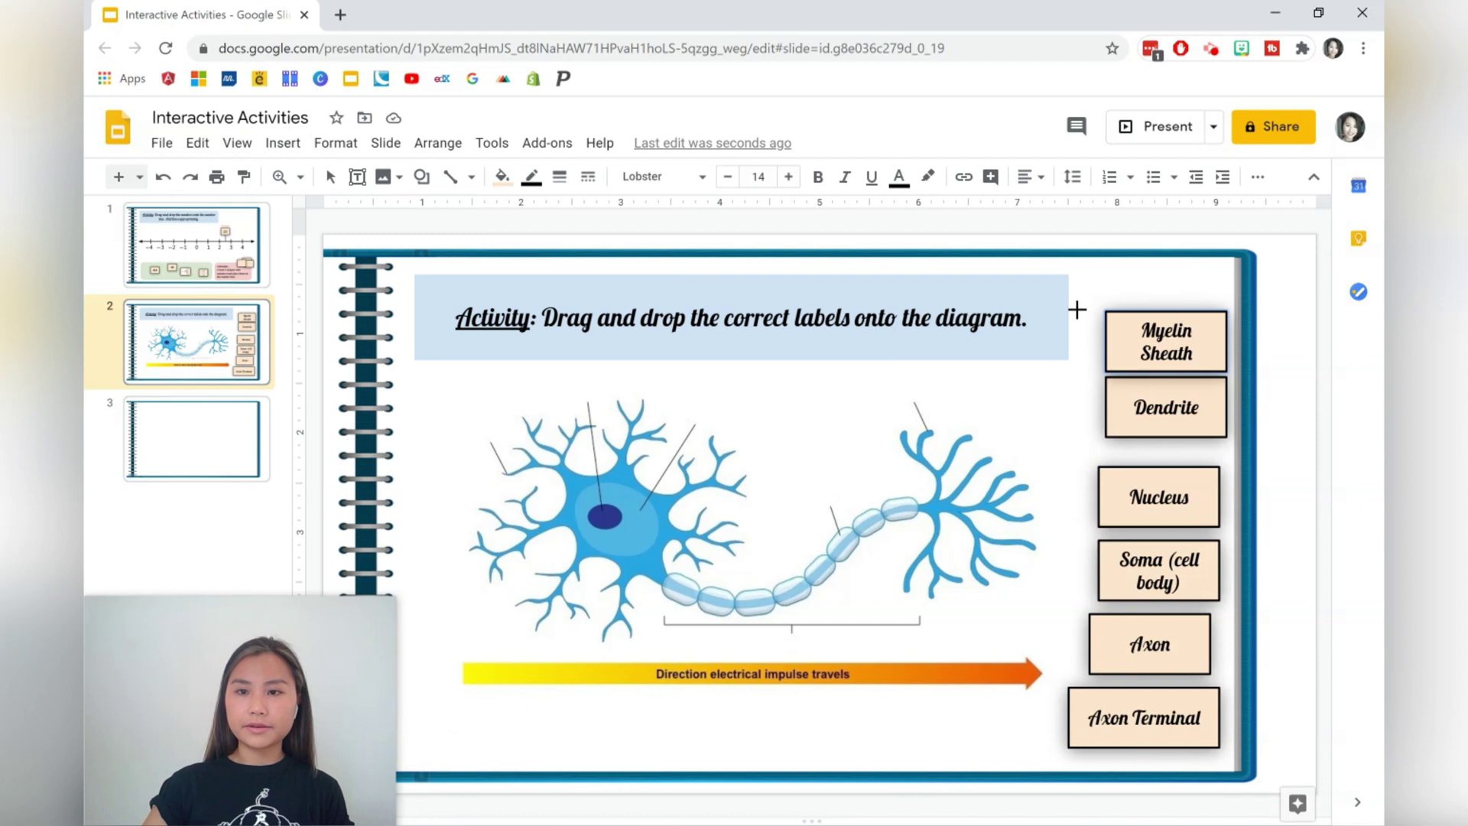
{"action": "left_click_drag", "start_coordinate": [1077, 309], "coordinate": [1254, 773]}
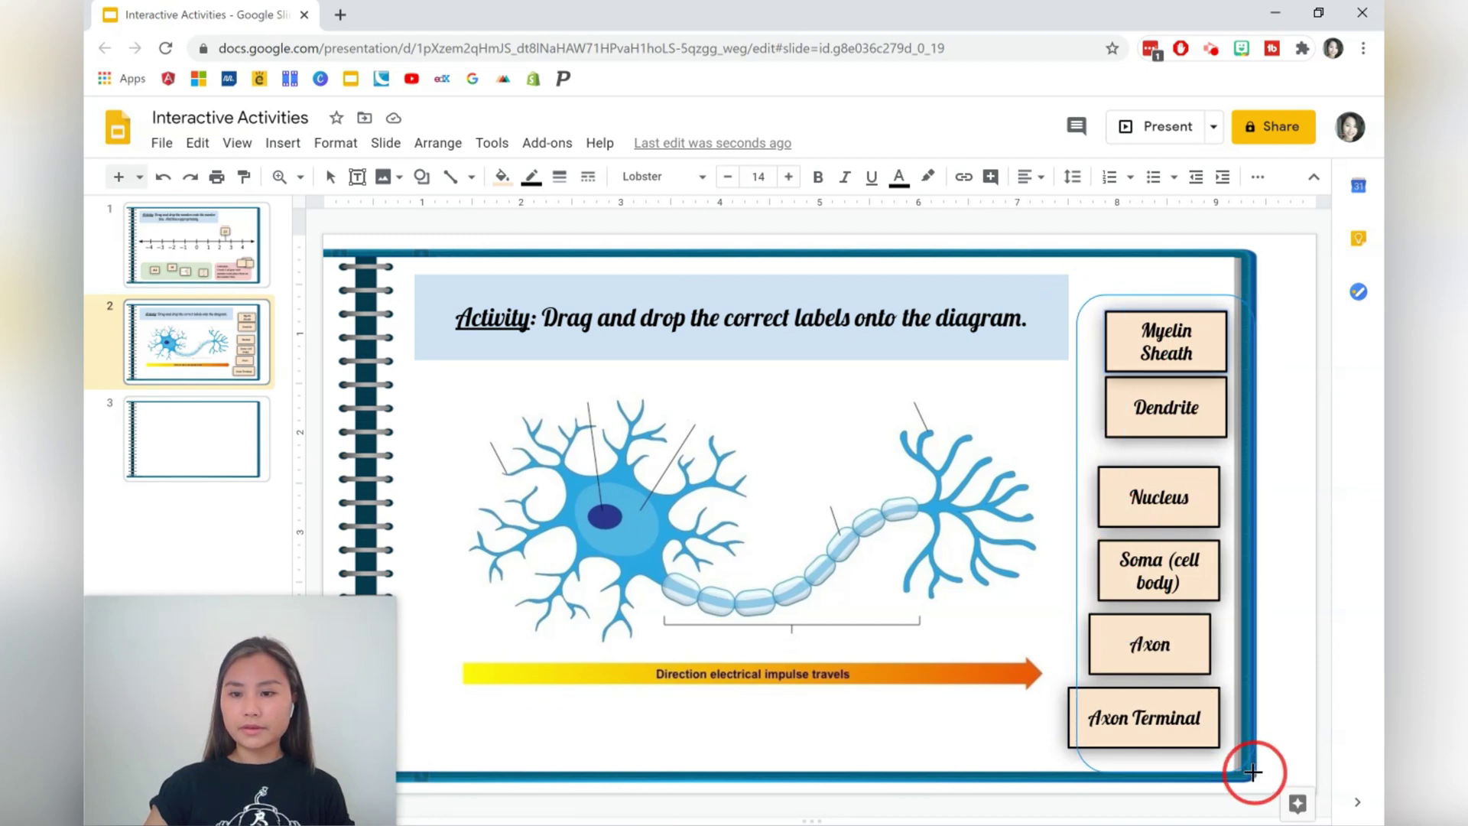
{"action": "left_click_drag", "start_coordinate": [1252, 772], "coordinate": [1227, 759]}
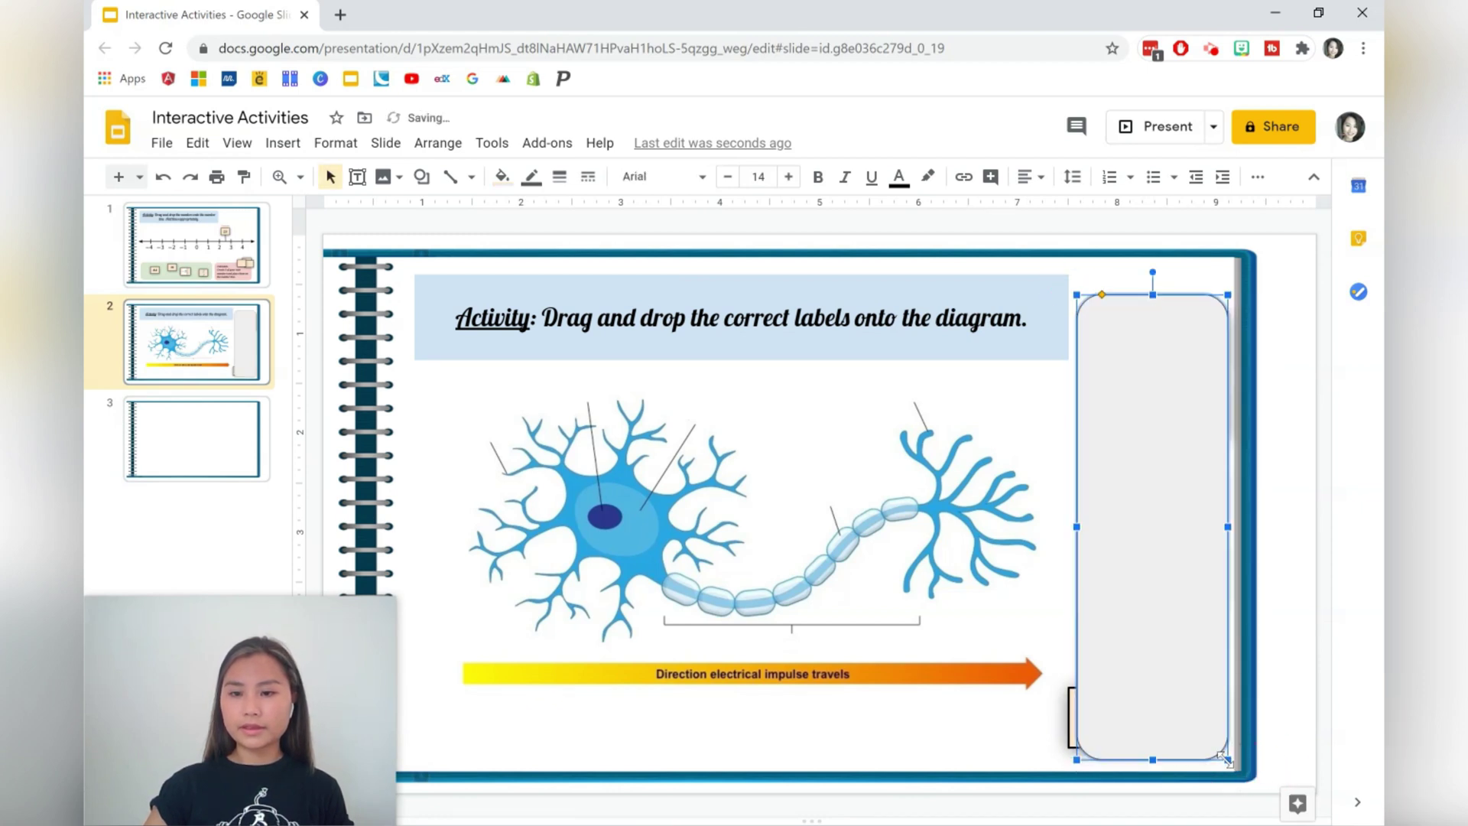
Give the rectangle a light cream fill and 3px light yellow border, and send it to back
{"action": "left_click", "coordinate": [501, 177]}
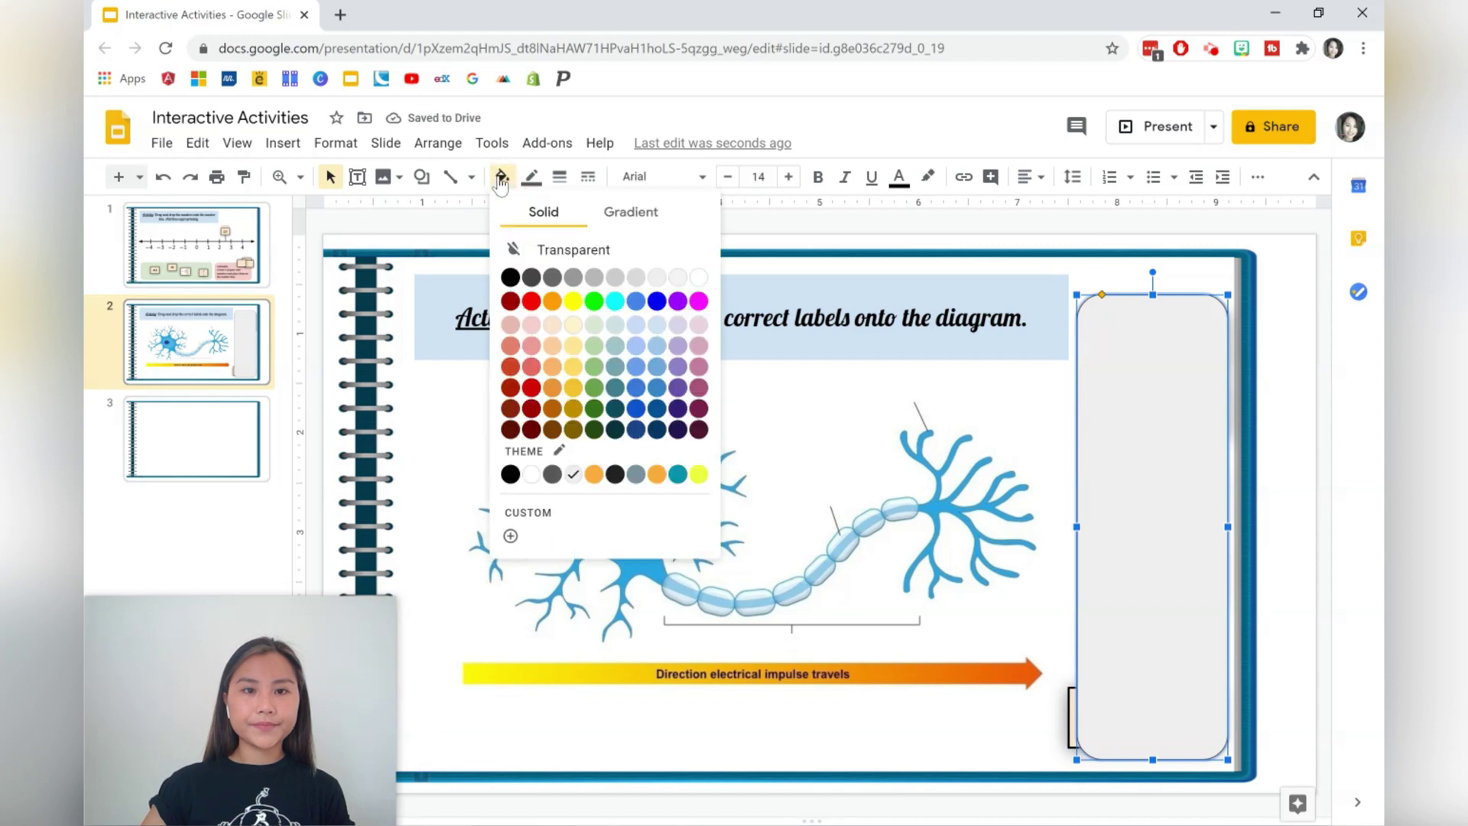
{"action": "left_click", "coordinate": [581, 327]}
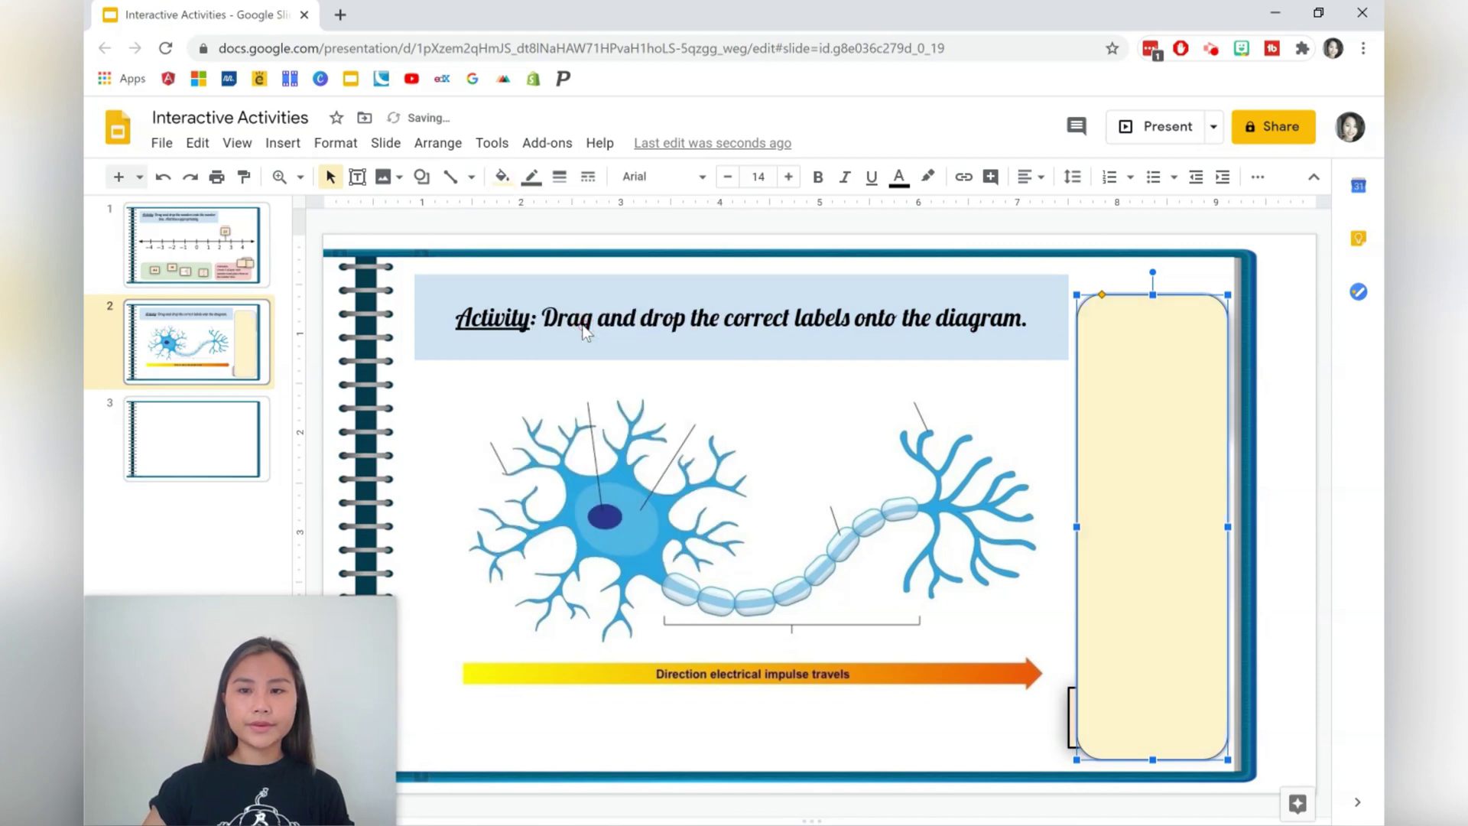
{"action": "left_click", "coordinate": [531, 177]}
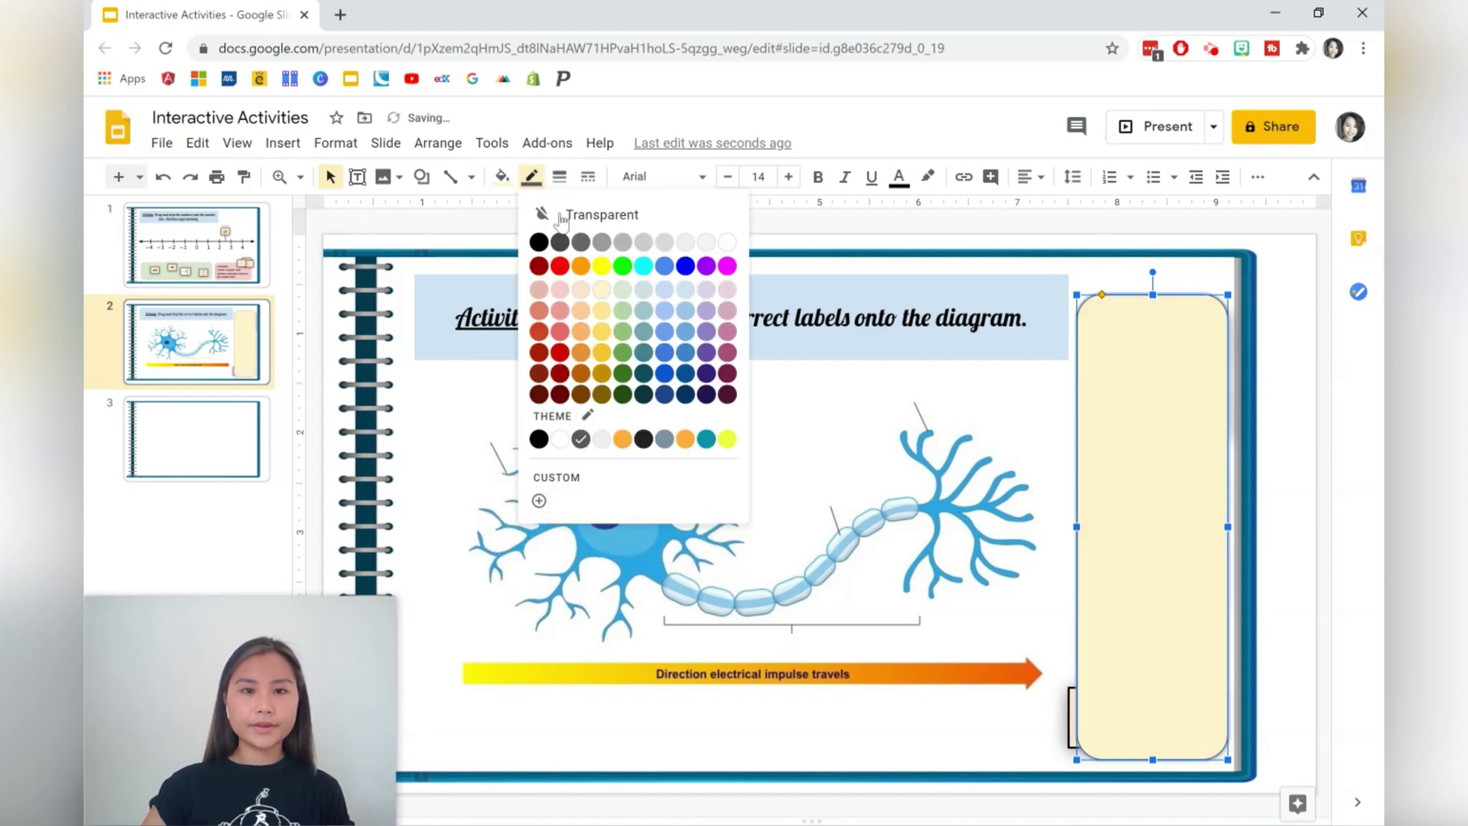
{"action": "left_click", "coordinate": [602, 331]}
{"action": "left_click", "coordinate": [559, 177]}
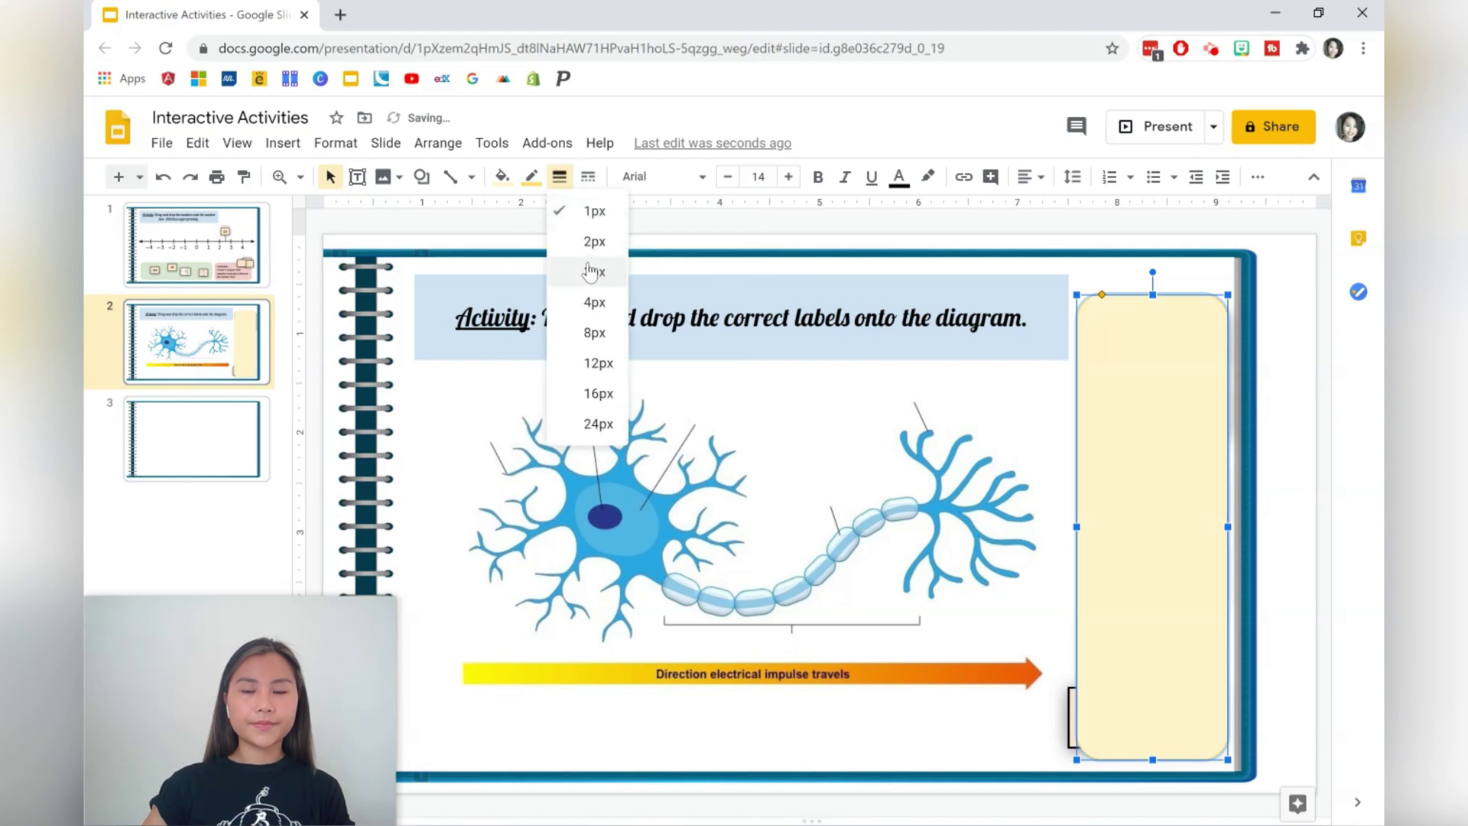
{"action": "left_click", "coordinate": [594, 271]}
{"action": "left_click", "coordinate": [458, 145]}
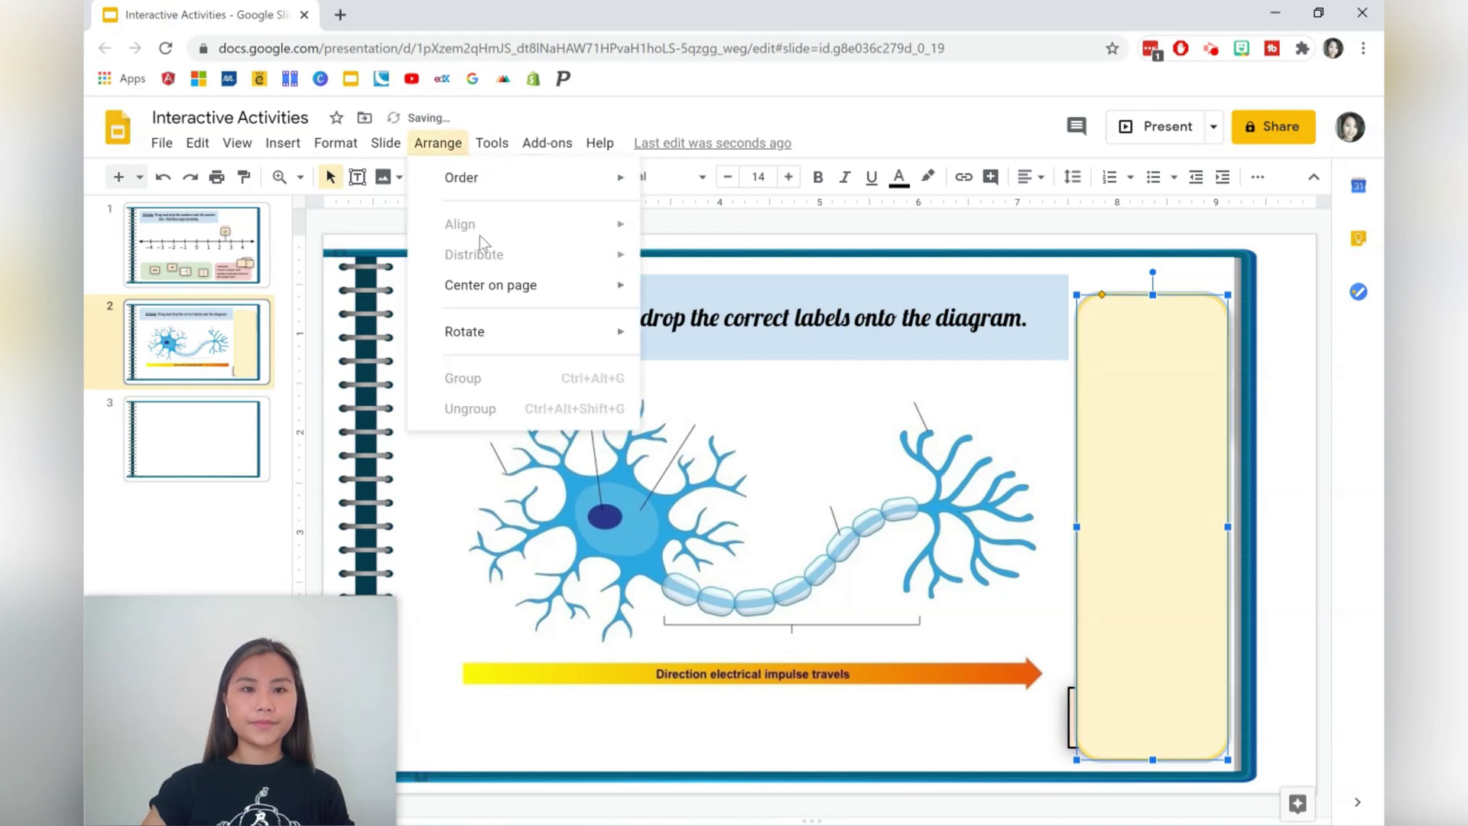
{"action": "mouse_move", "coordinate": [458, 181]}
{"action": "left_click", "coordinate": [703, 273]}
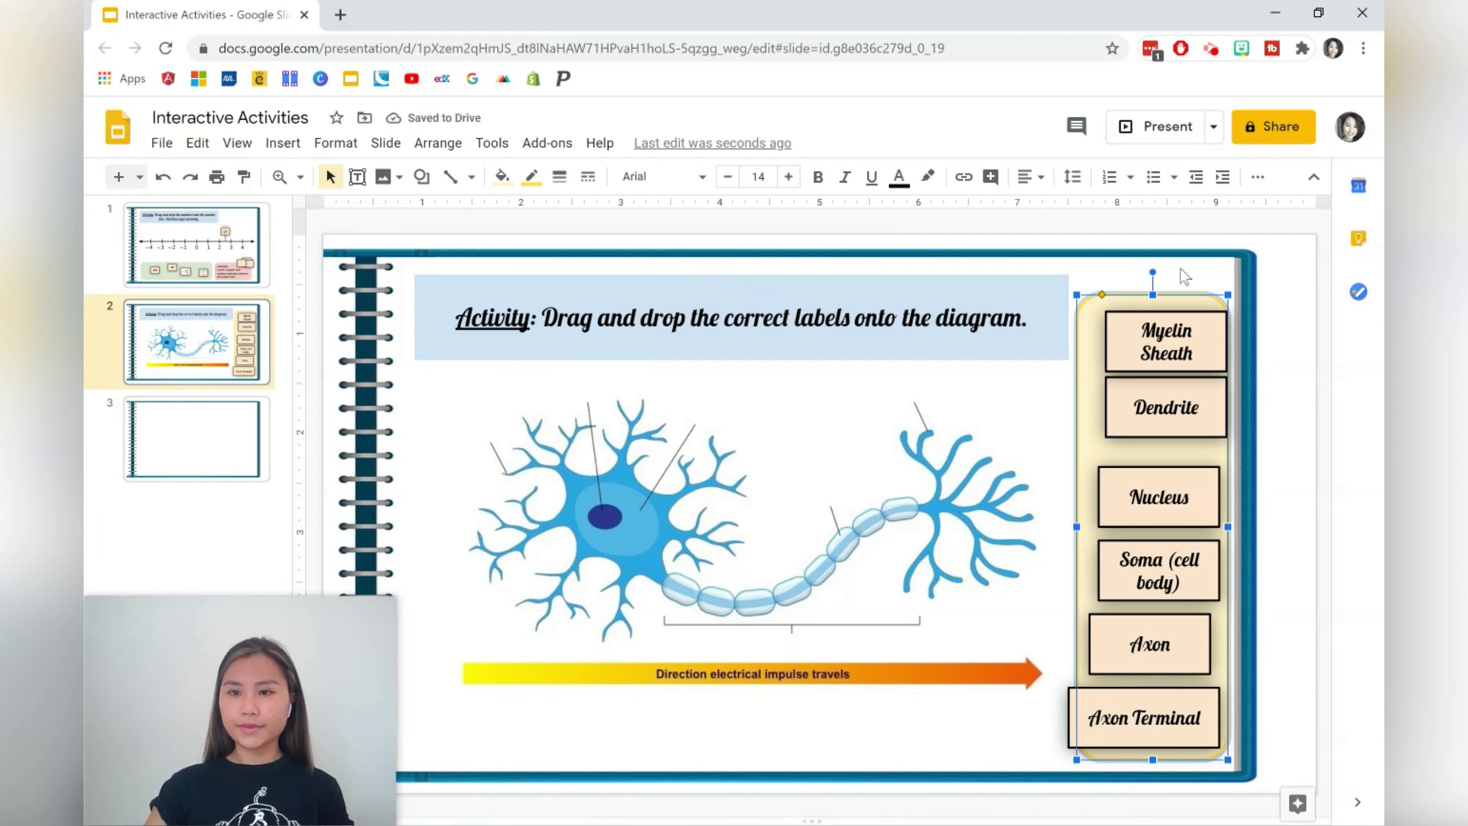
{"action": "key", "text": "Escape"}
Move the Nucleus, Soma, Axon and Axon Terminal labels up for even spacing
{"action": "left_click", "coordinate": [1187, 504]}
{"action": "left_click_drag", "start_coordinate": [1189, 458], "coordinate": [1189, 441]}
{"action": "left_click", "coordinate": [1178, 542]}
{"action": "left_click_drag", "start_coordinate": [1178, 542], "coordinate": [1180, 524]}
{"action": "left_click_drag", "start_coordinate": [1171, 617], "coordinate": [1173, 599]}
{"action": "left_click_drag", "start_coordinate": [1178, 687], "coordinate": [1186, 673]}
Split 'Axon Terminal' onto two lines, centre it under Axon, and add a new slide
{"action": "left_click", "coordinate": [1152, 704]}
{"action": "left_click", "coordinate": [1150, 703]}
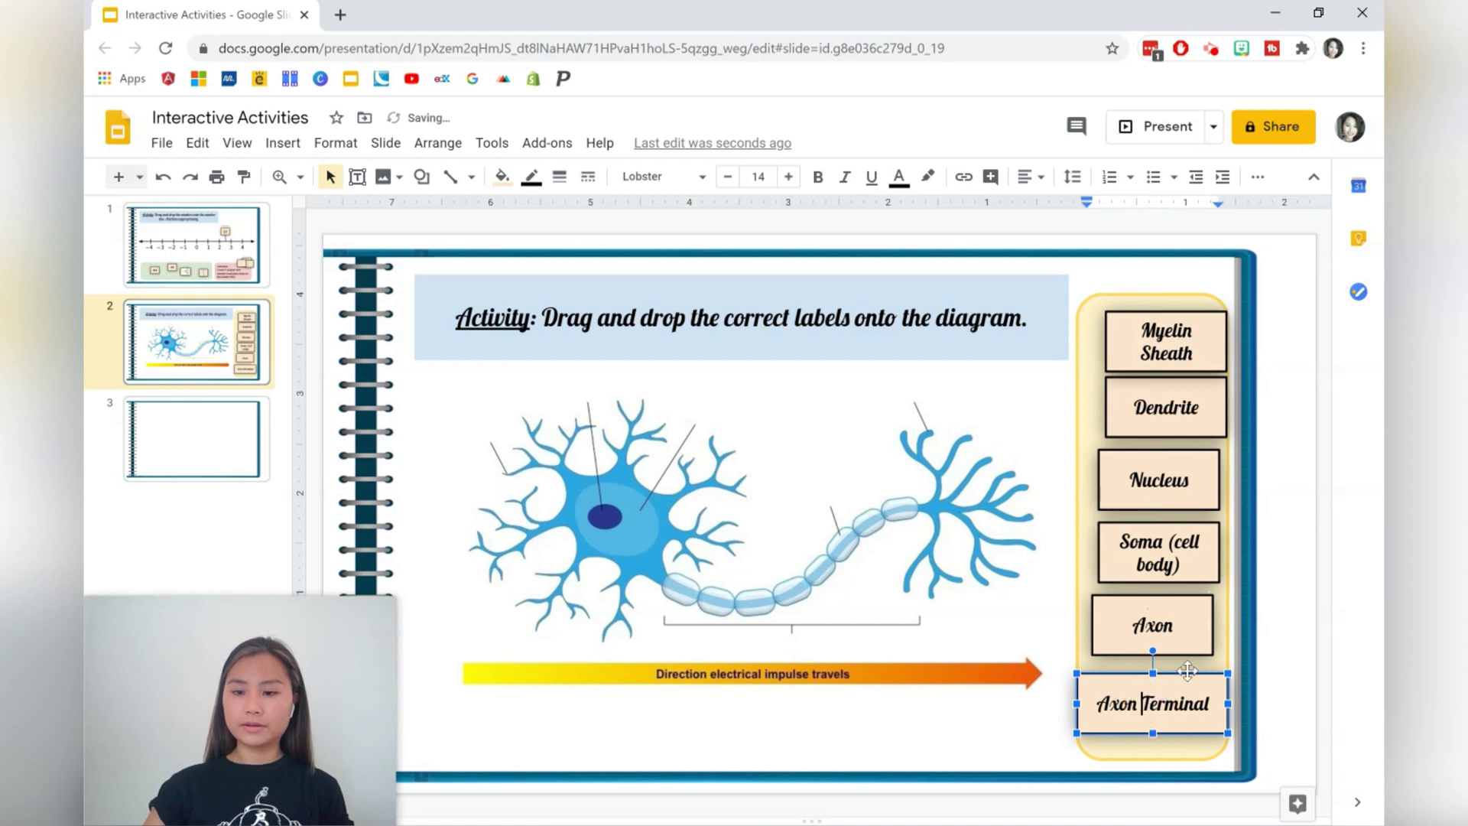
{"action": "key", "text": "Return"}
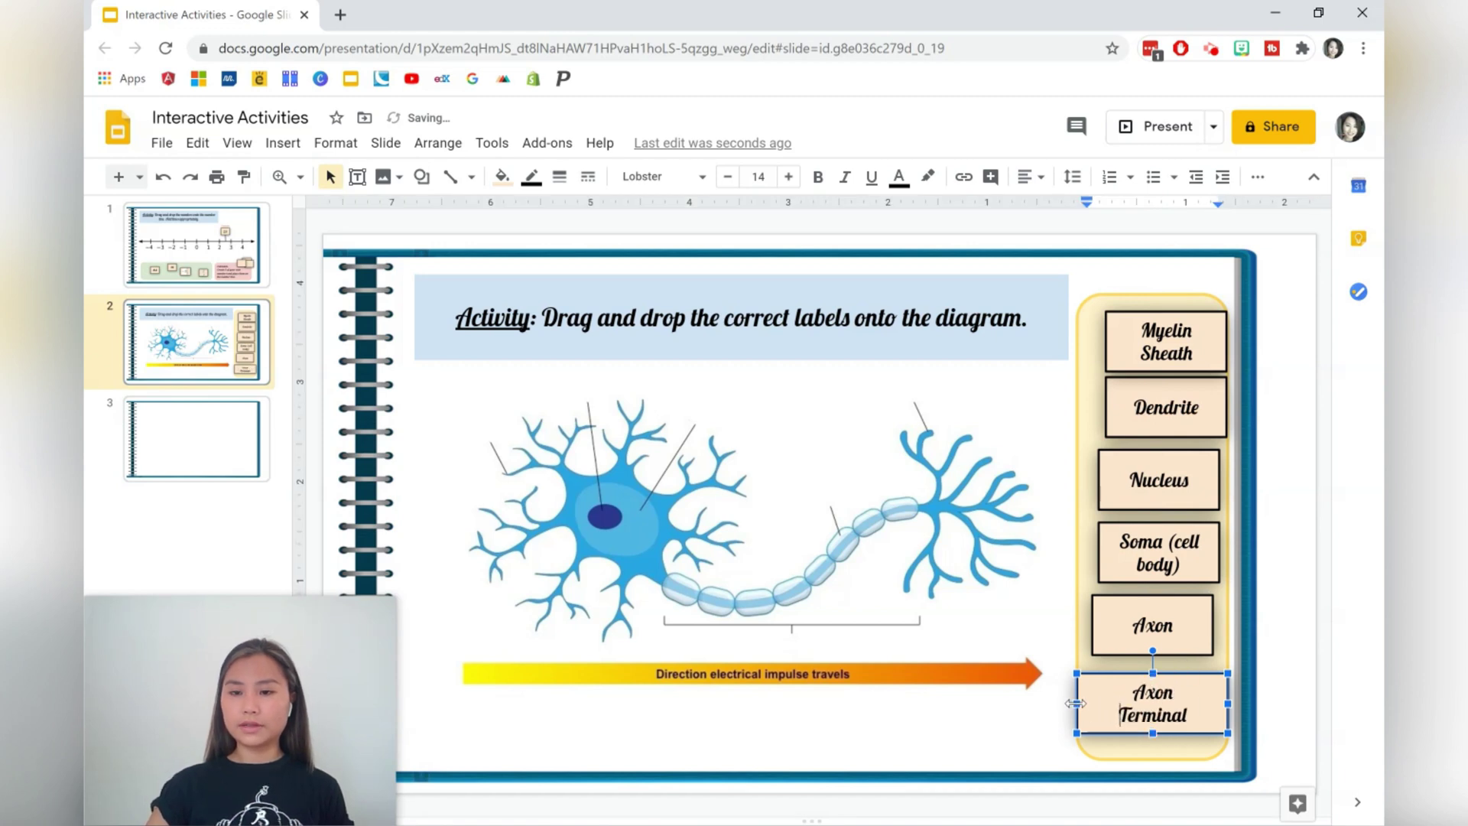
{"action": "left_click_drag", "start_coordinate": [1075, 704], "coordinate": [1107, 703]}
{"action": "left_click_drag", "start_coordinate": [1204, 681], "coordinate": [1168, 682]}
{"action": "left_click", "coordinate": [1072, 735]}
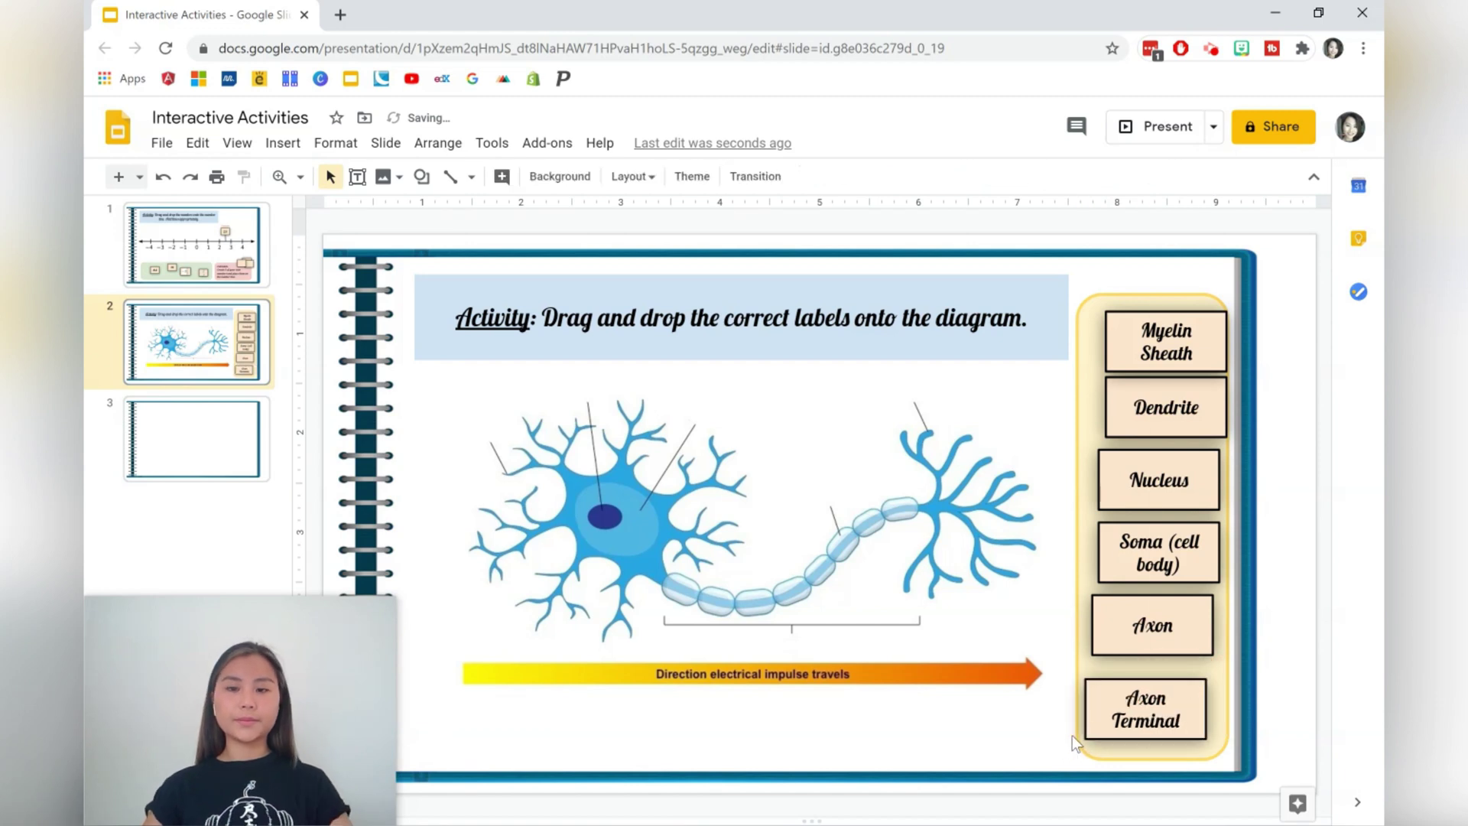
{"action": "left_click", "coordinate": [1010, 746]}
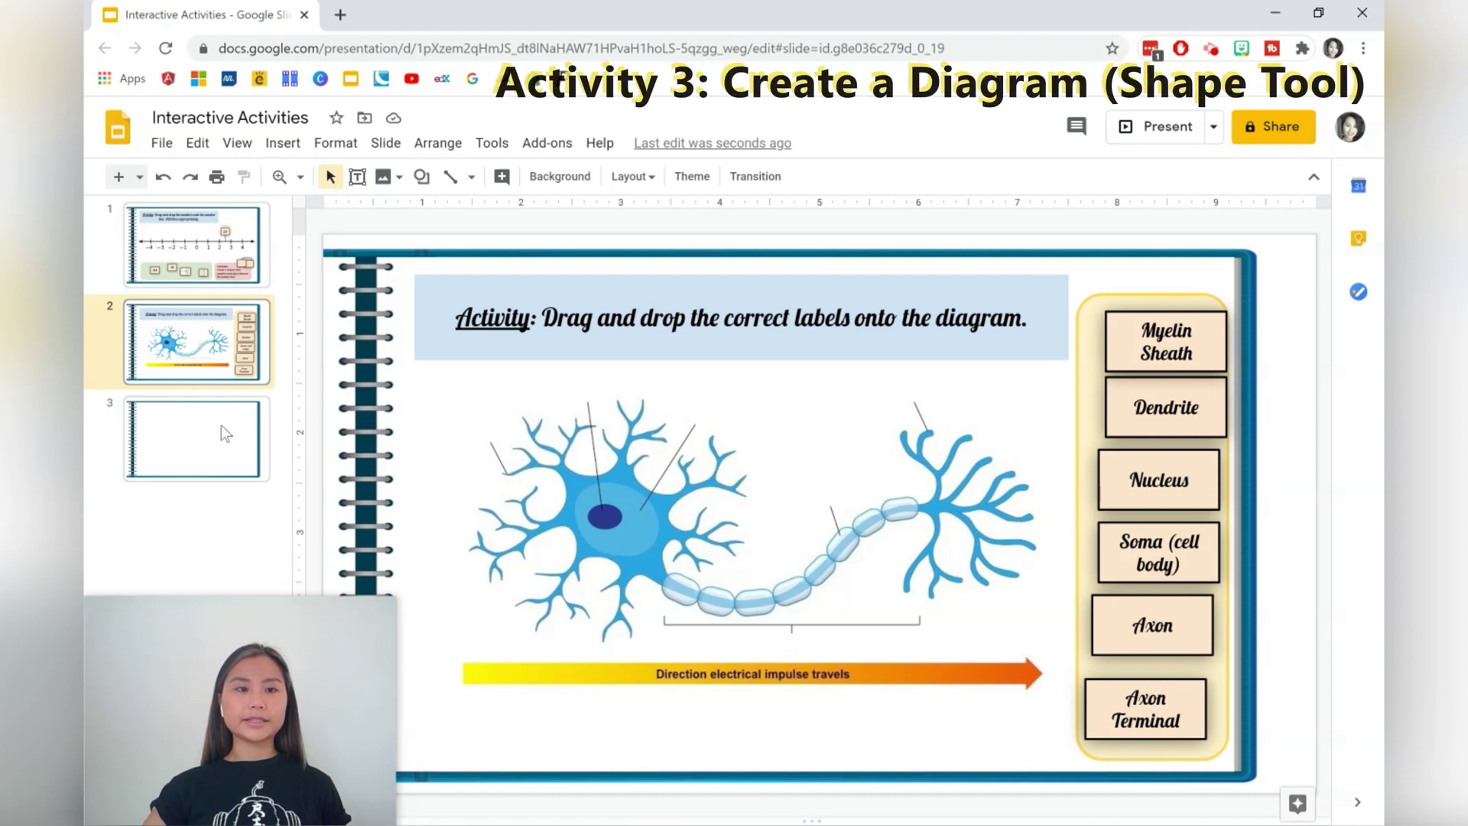
{"action": "left_click", "coordinate": [117, 177]}
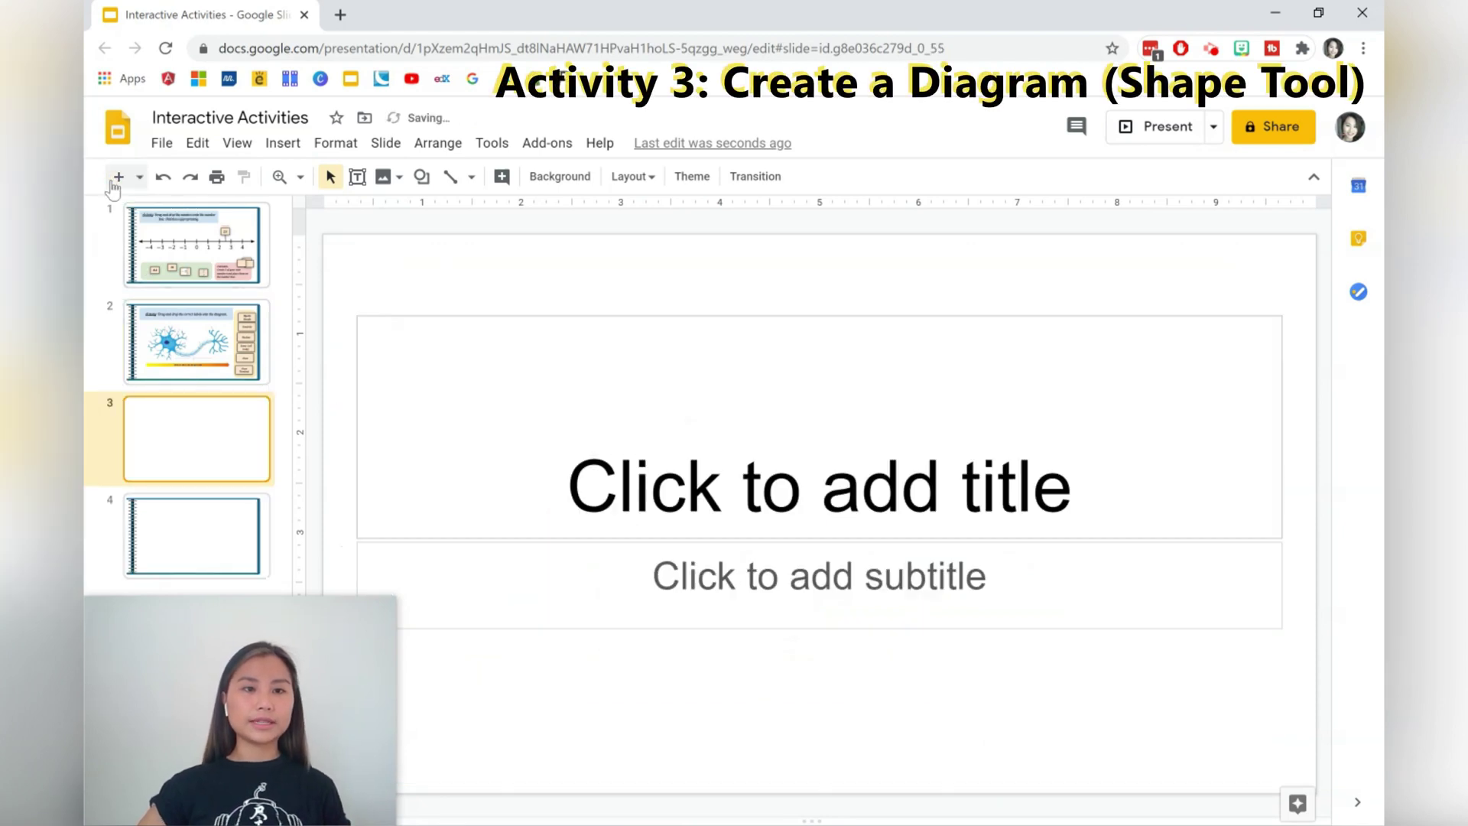
Delete the title and subtitle placeholders from slide 3
{"action": "left_click", "coordinate": [449, 323]}
{"action": "key", "text": "Delete"}
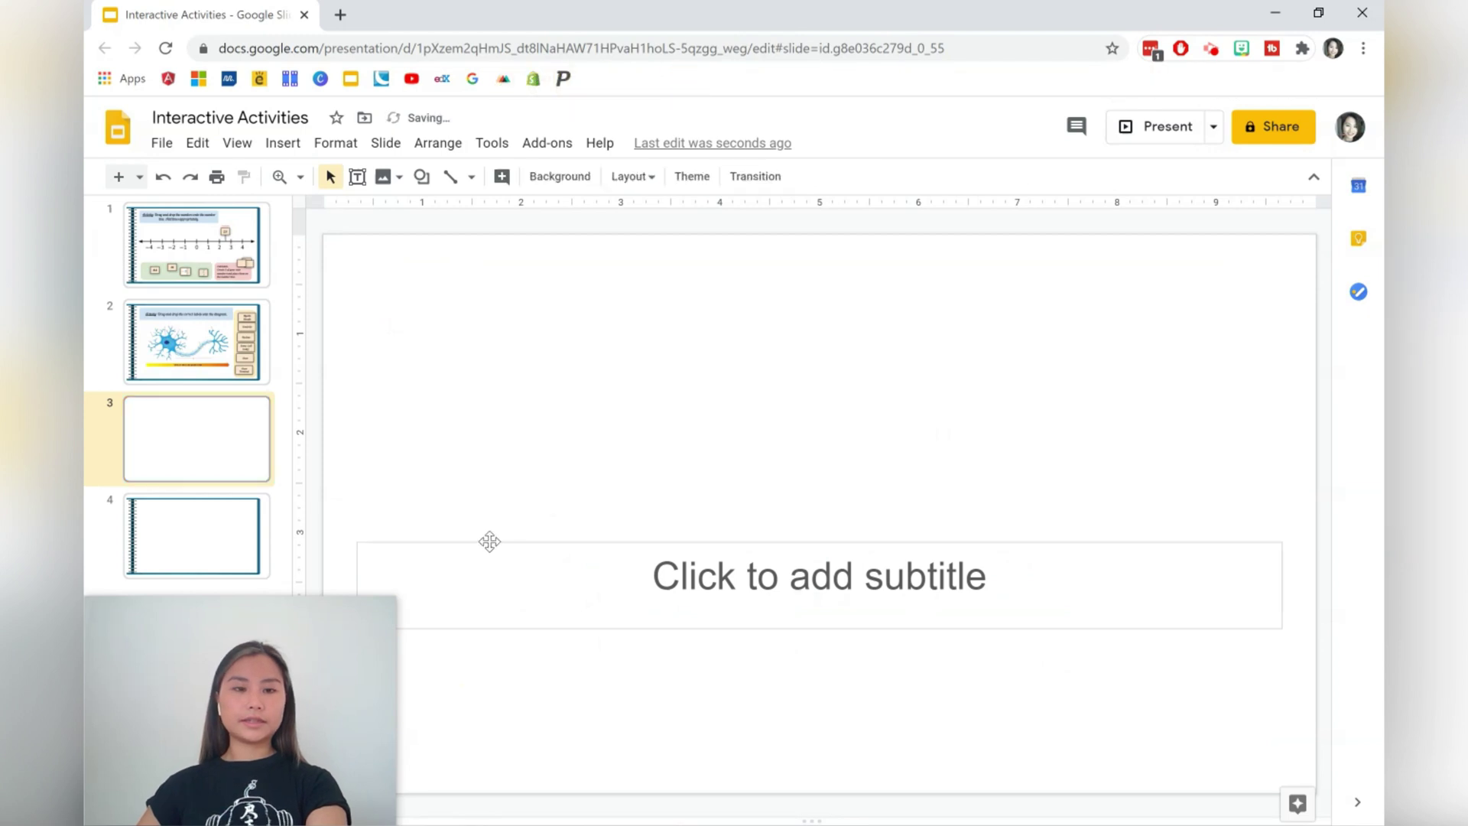
{"action": "left_click", "coordinate": [489, 541]}
{"action": "key", "text": "Delete"}
Set a green notebook-and-coffee image from a 'blank notebook' search as the slide background
{"action": "left_click", "coordinate": [565, 176]}
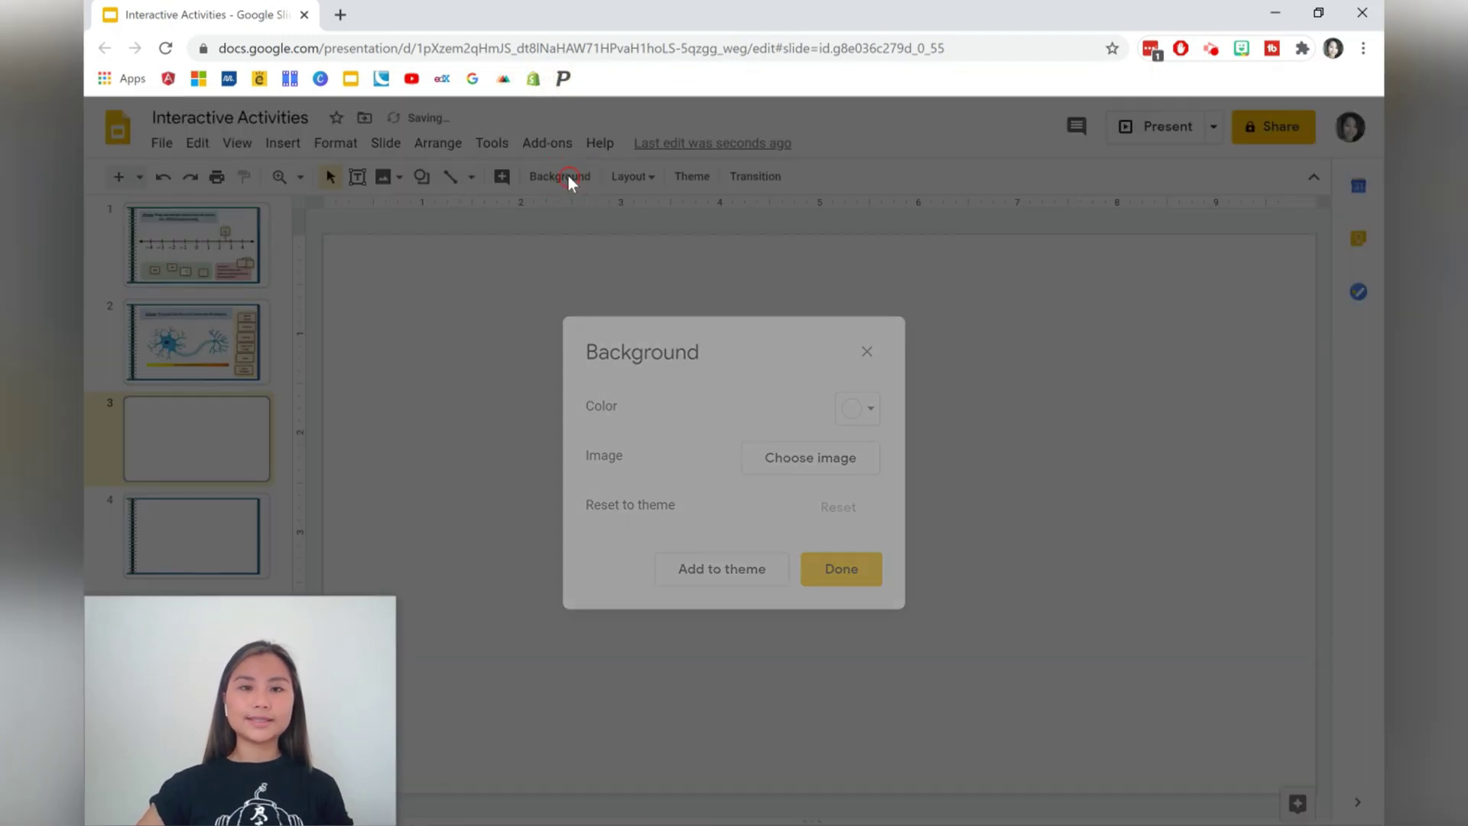
{"action": "left_click", "coordinate": [762, 458]}
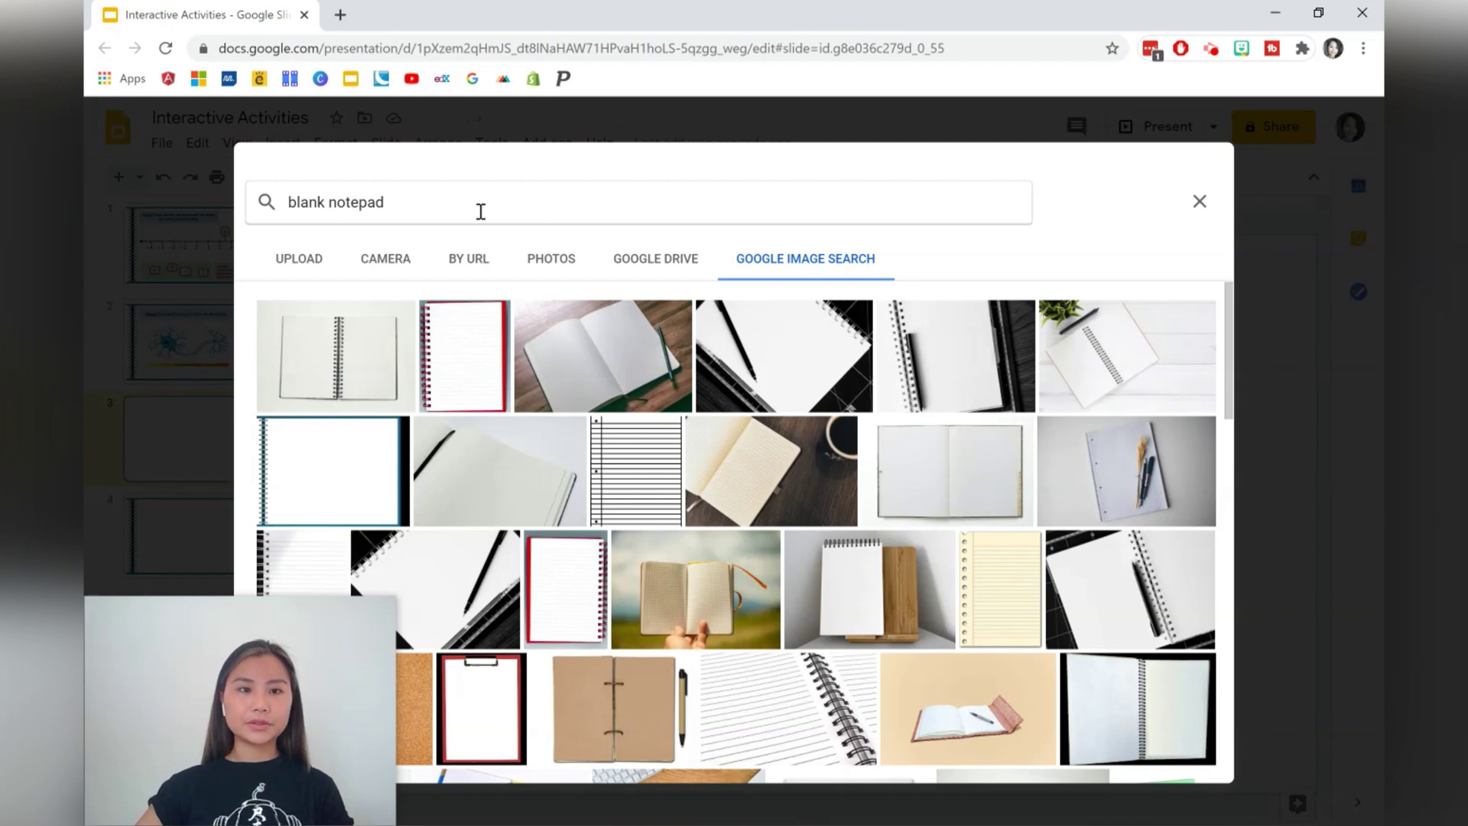
{"action": "left_click_drag", "start_coordinate": [358, 205], "coordinate": [655, 187]}
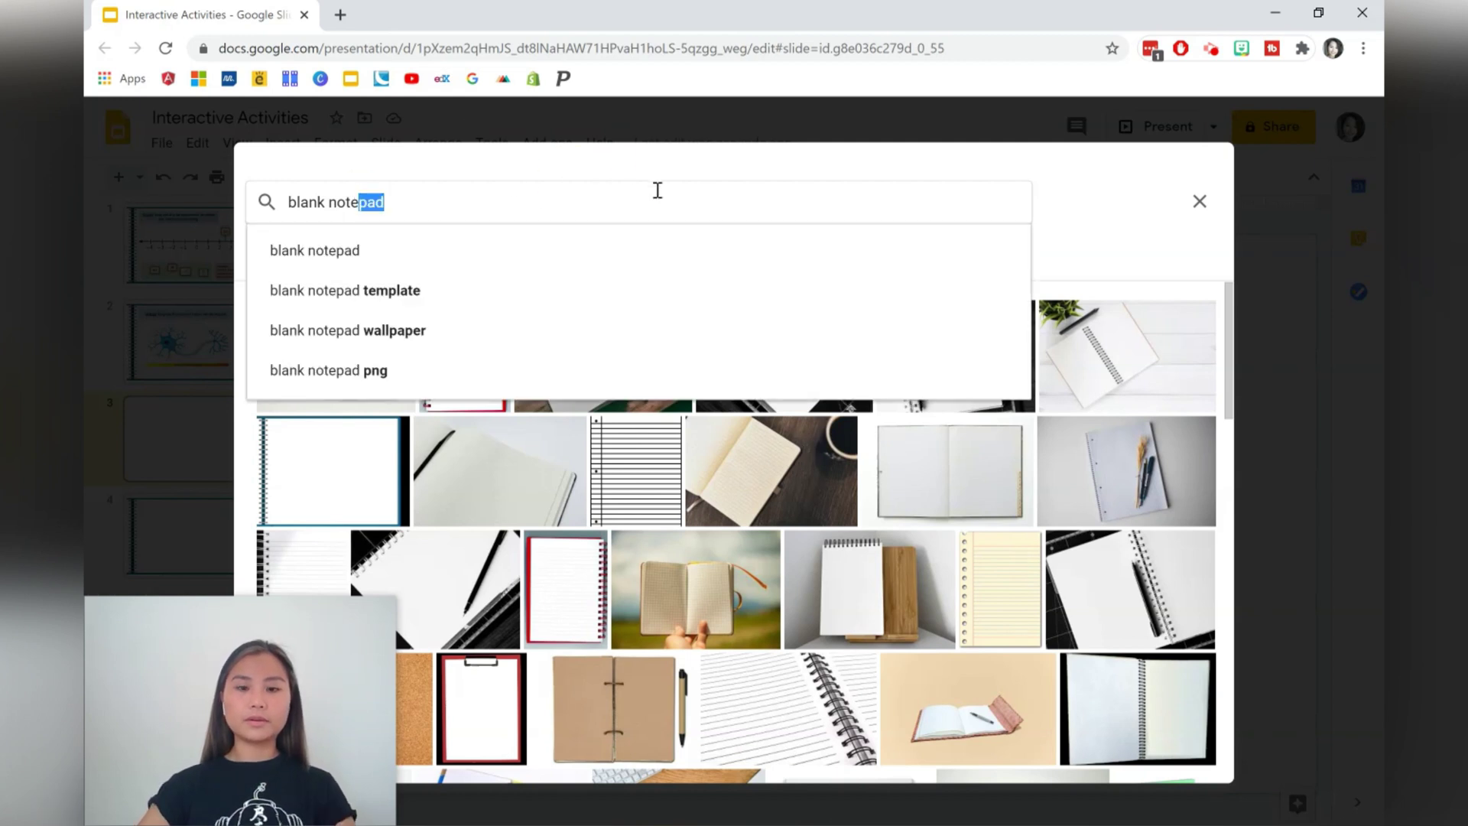
{"action": "type", "text": "book"}
{"action": "key", "text": "Return"}
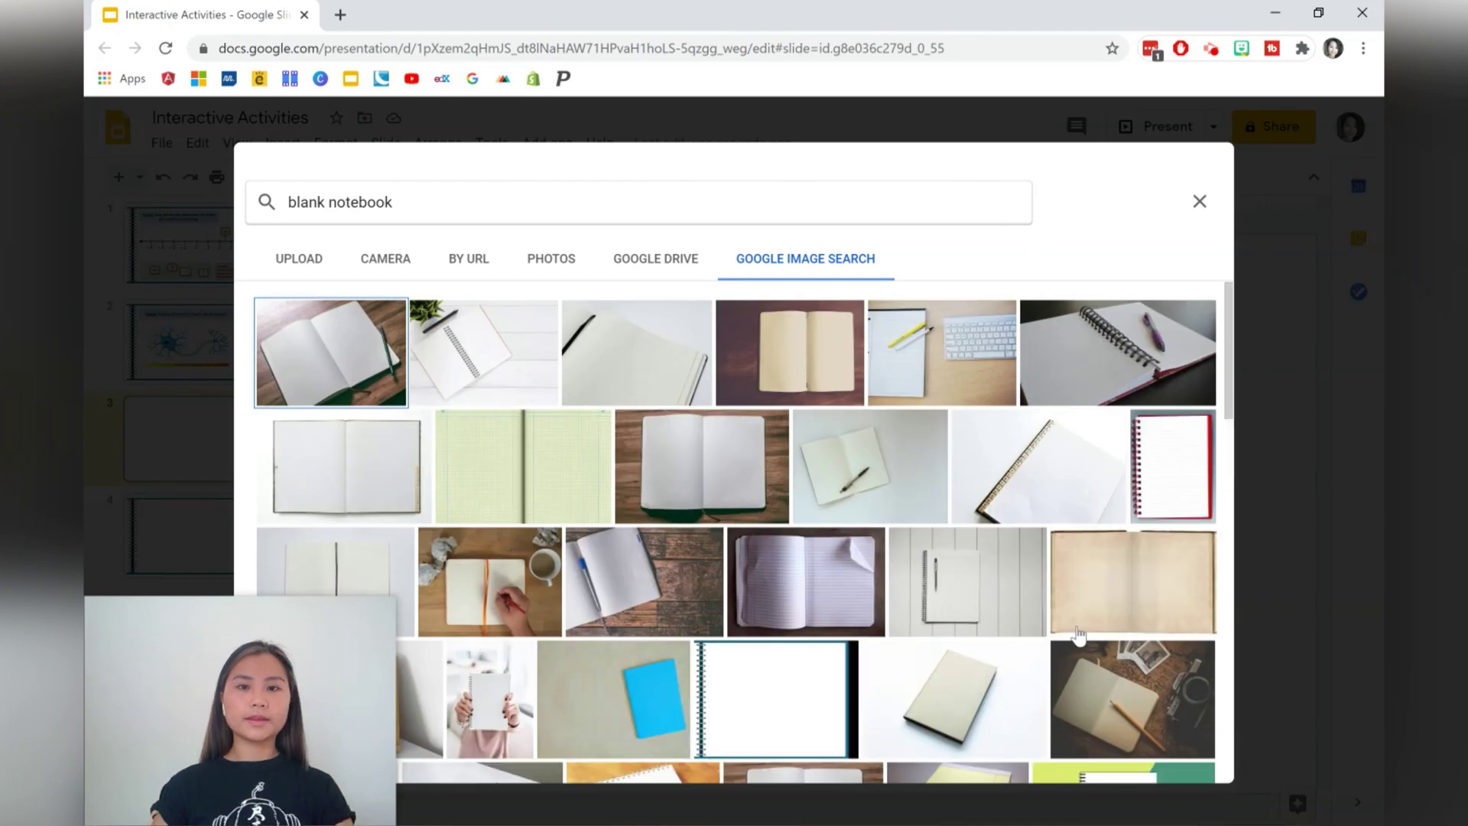
{"action": "scroll", "coordinate": [1094, 531], "scroll_direction": "down", "scroll_amount": 5}
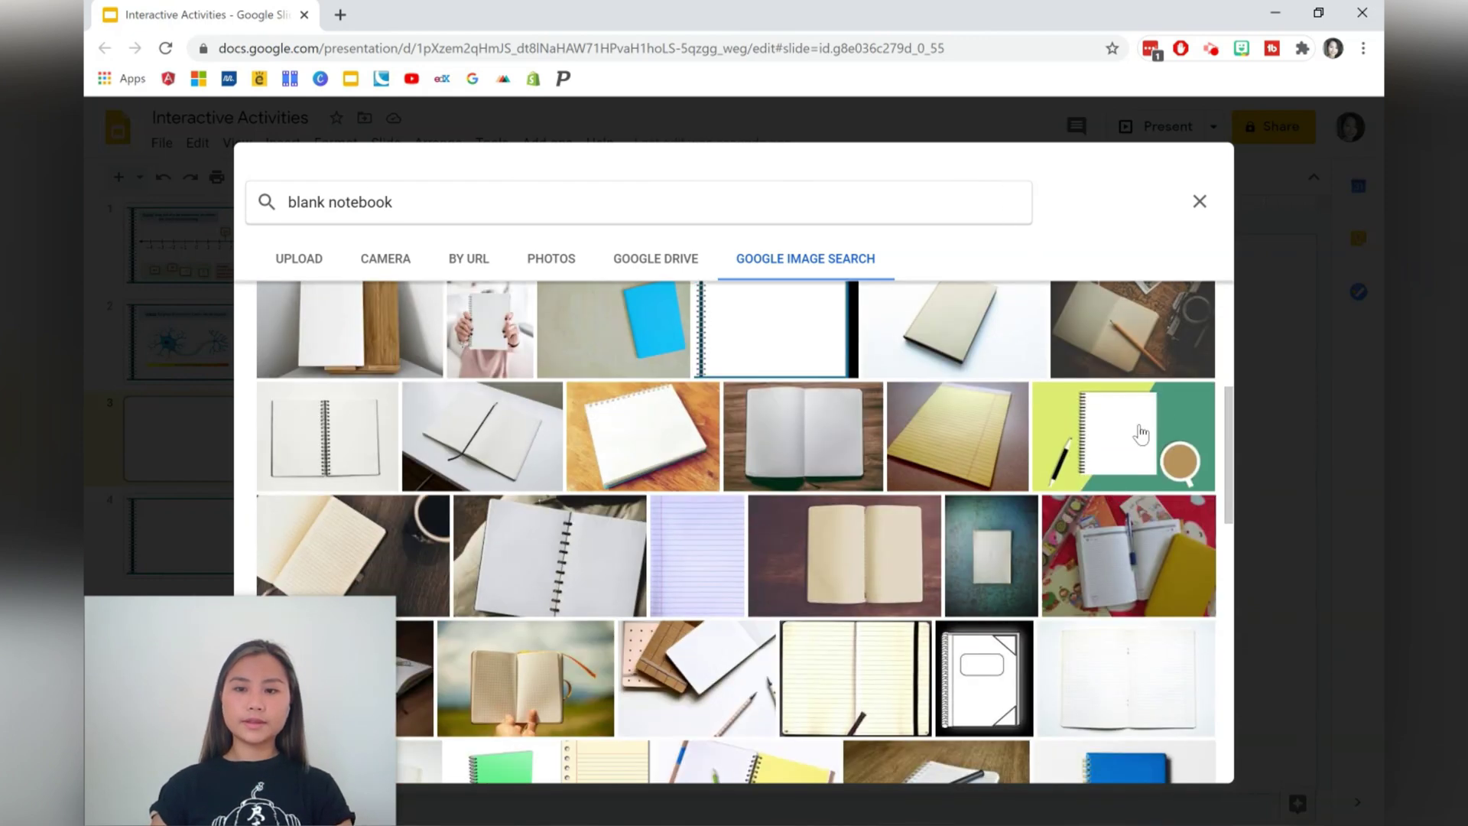
{"action": "left_click", "coordinate": [1140, 428]}
{"action": "left_click", "coordinate": [1181, 758]}
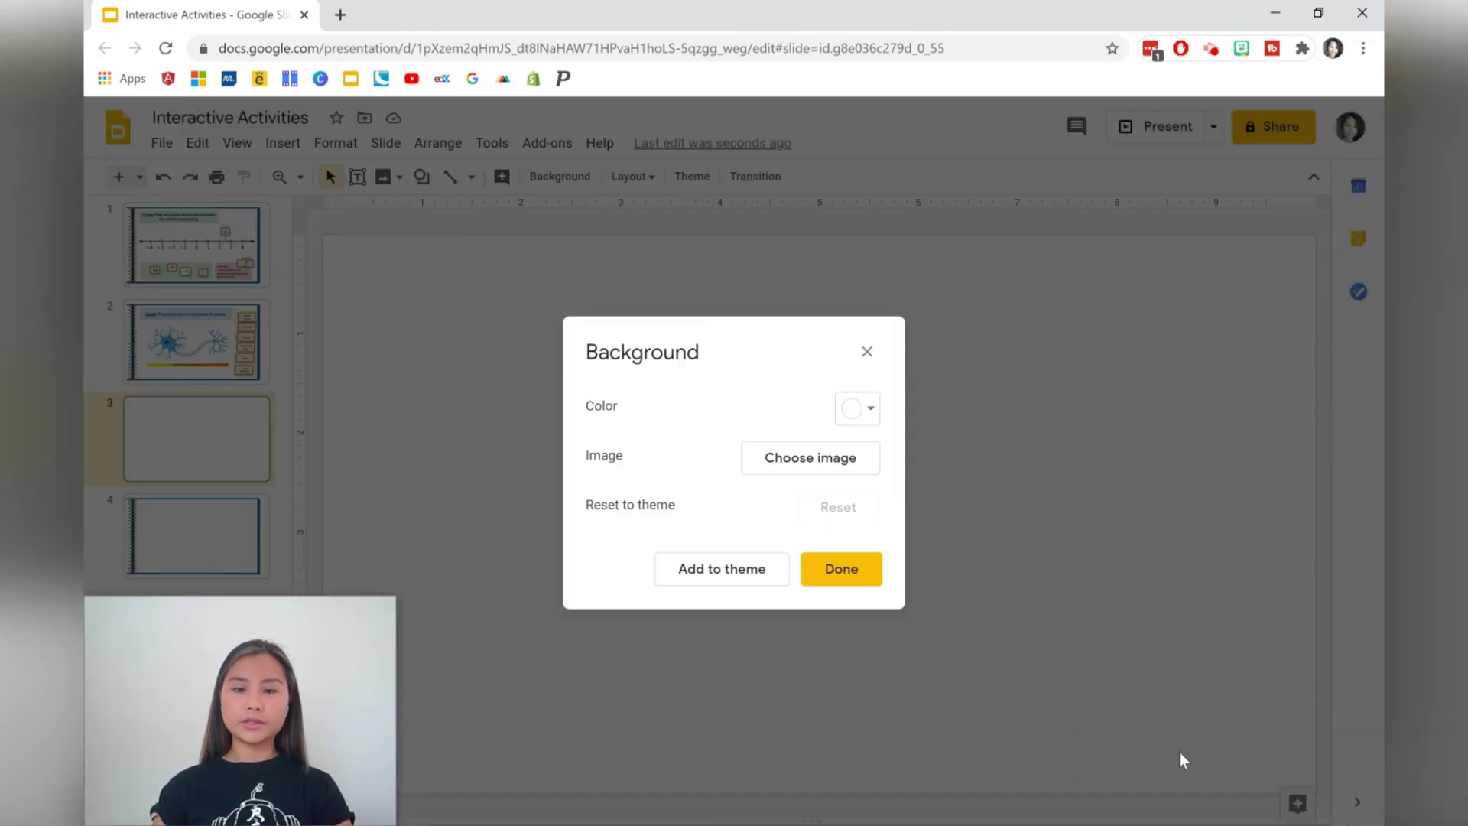
{"action": "left_click", "coordinate": [871, 569]}
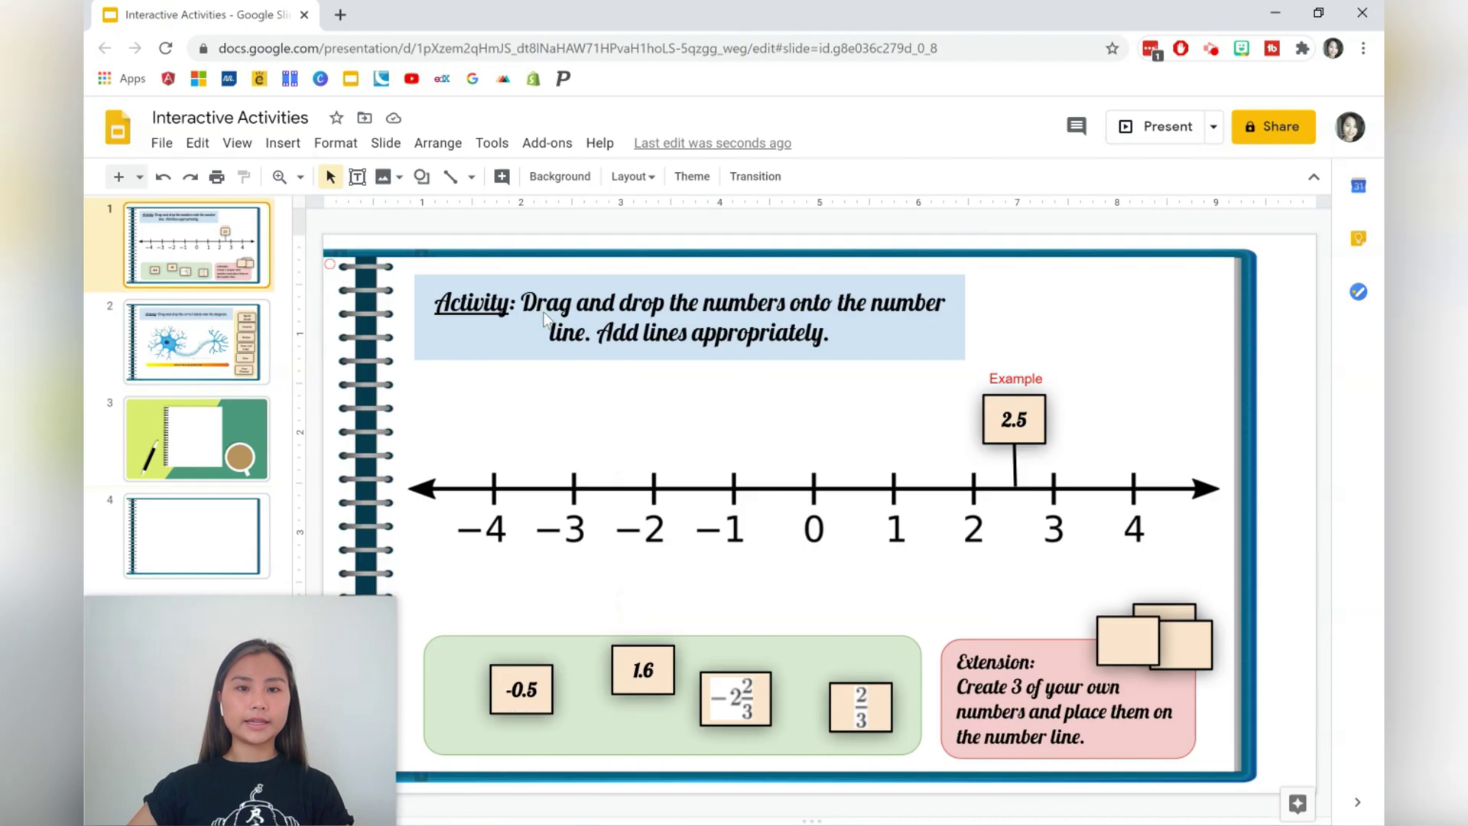
Paste slide 1's activity box onto slide 3, trimmed to 'Activity:' at top-left, and choose Insert Video
{"action": "left_click", "coordinate": [222, 256]}
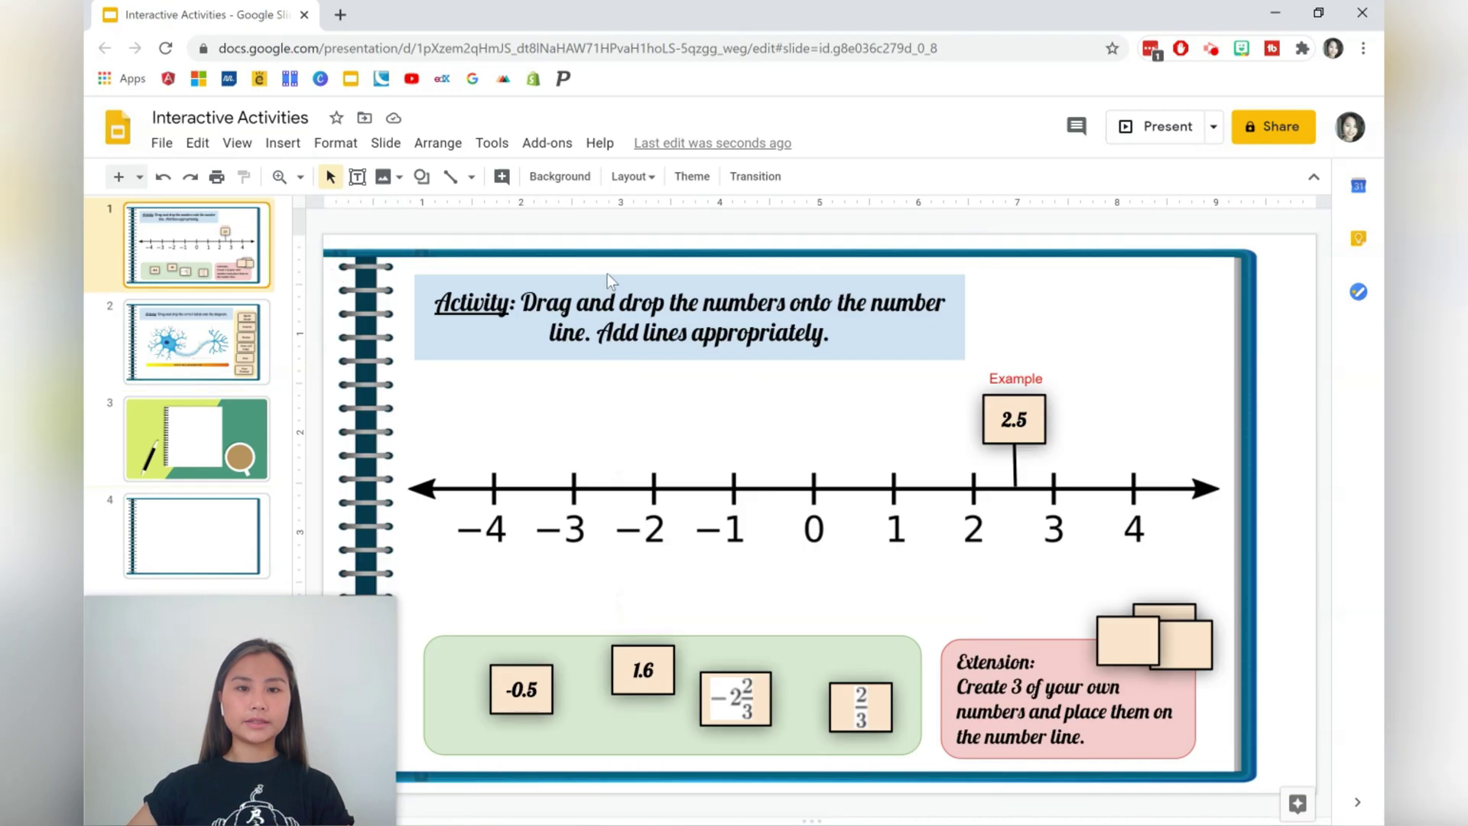
{"action": "left_click", "coordinate": [607, 276]}
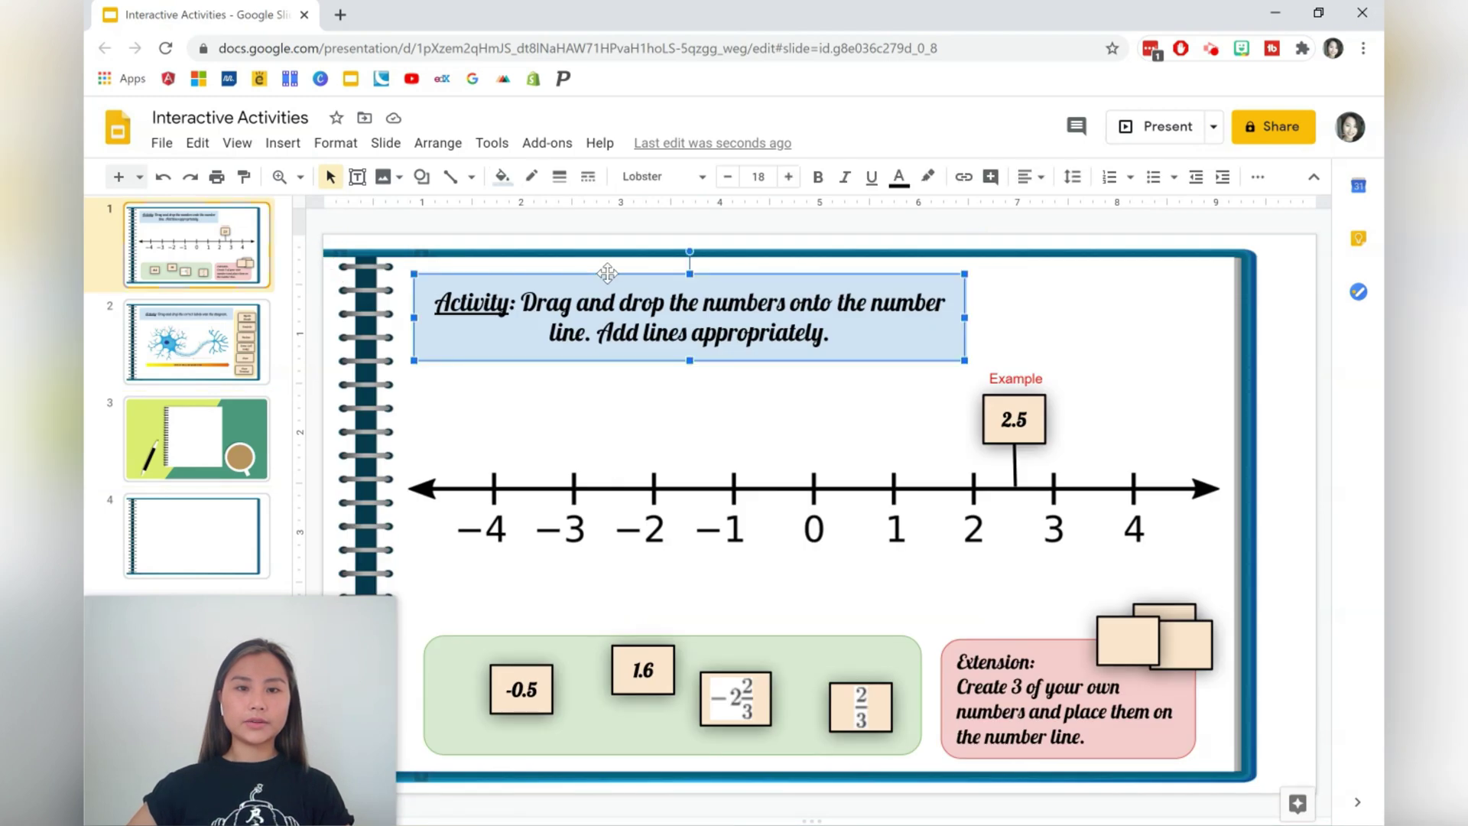
{"action": "left_click", "coordinate": [214, 460]}
{"action": "key", "text": "ctrl+v"}
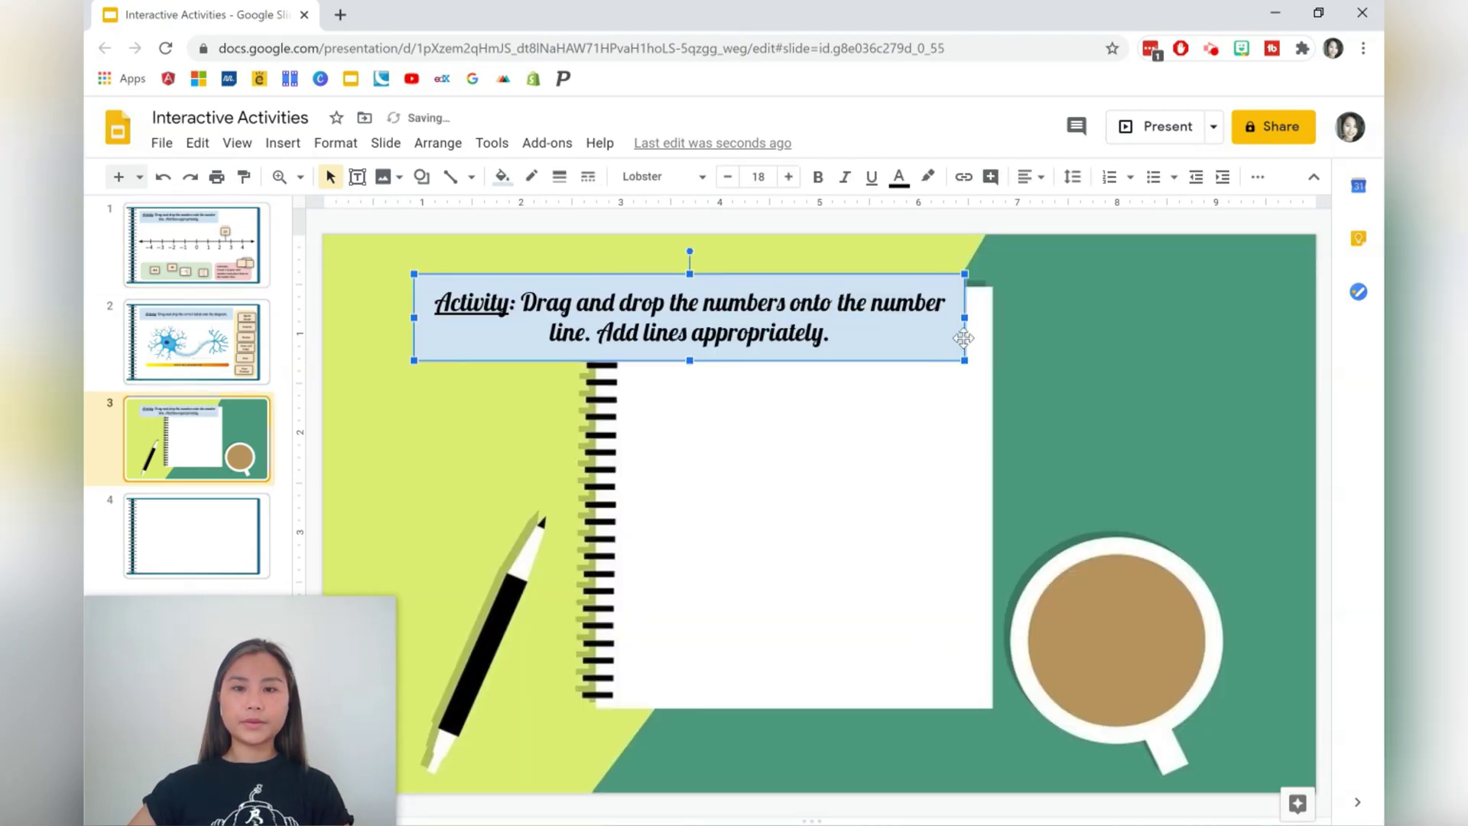
{"action": "left_click_drag", "start_coordinate": [966, 316], "coordinate": [583, 316]}
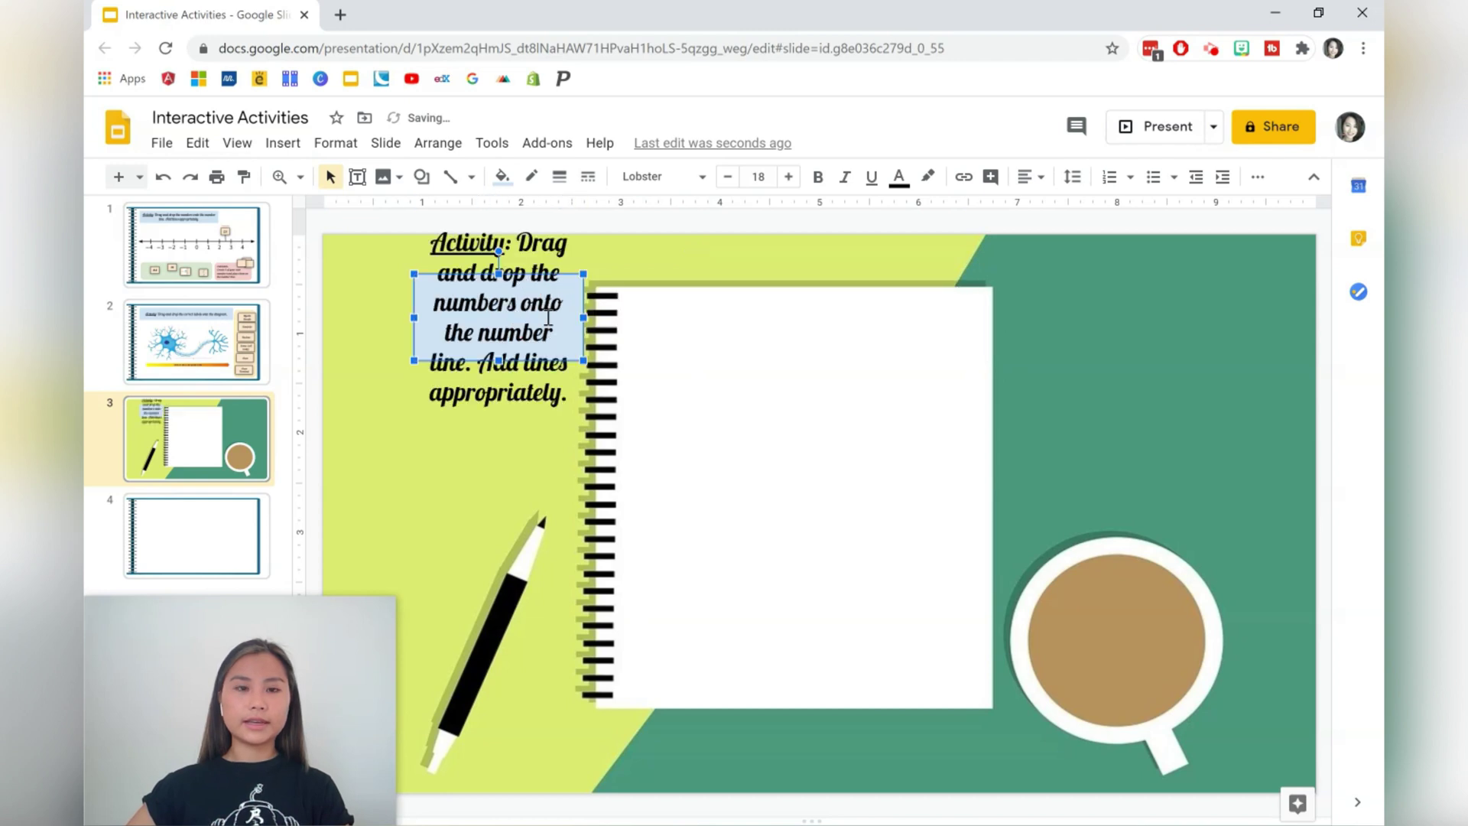
{"action": "left_click", "coordinate": [534, 325]}
{"action": "left_click_drag", "start_coordinate": [518, 243], "coordinate": [568, 396]}
{"action": "key", "text": "ctrl+x"}
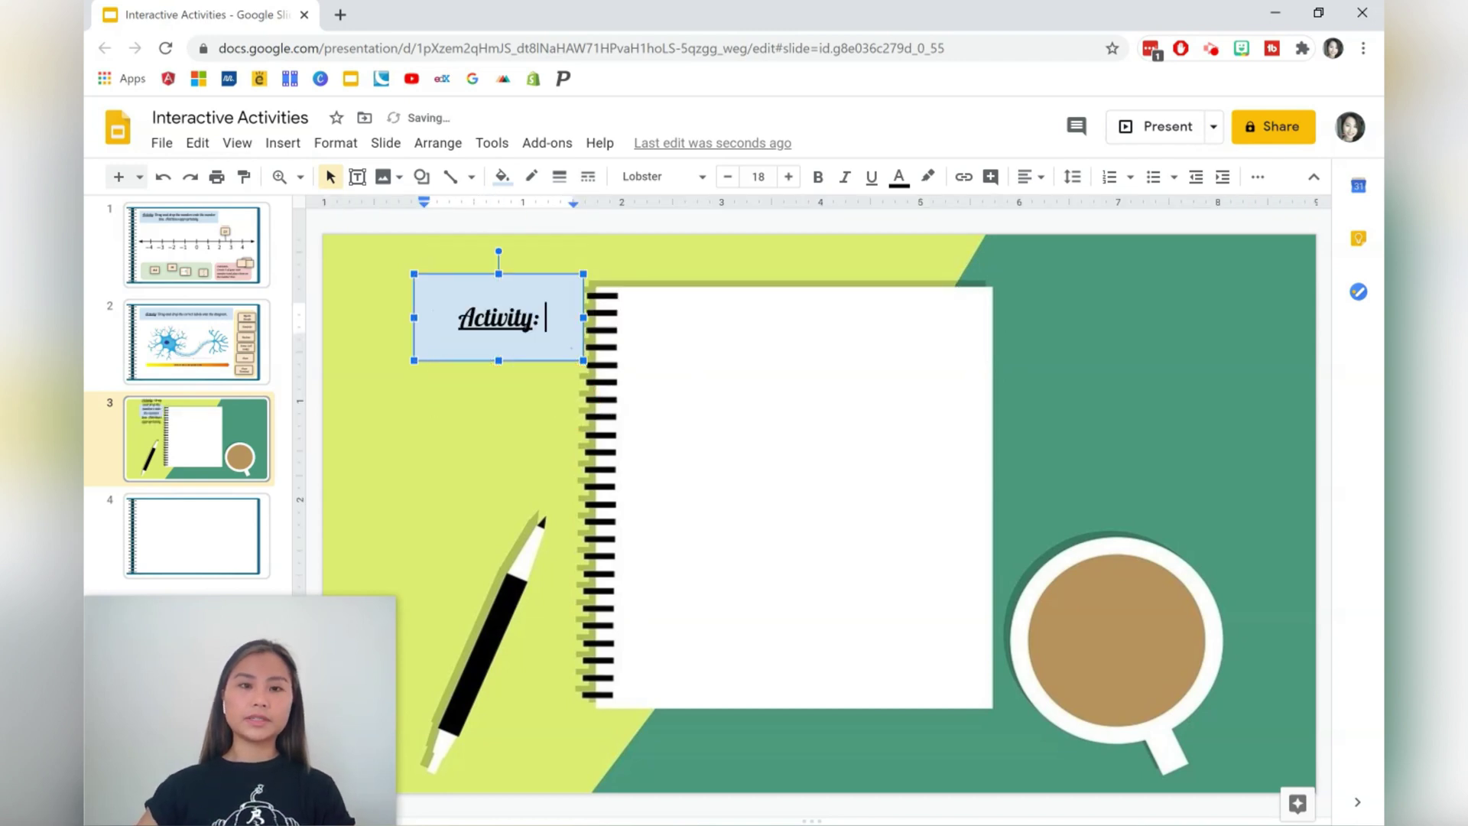
{"action": "left_click_drag", "start_coordinate": [459, 278], "coordinate": [391, 267]}
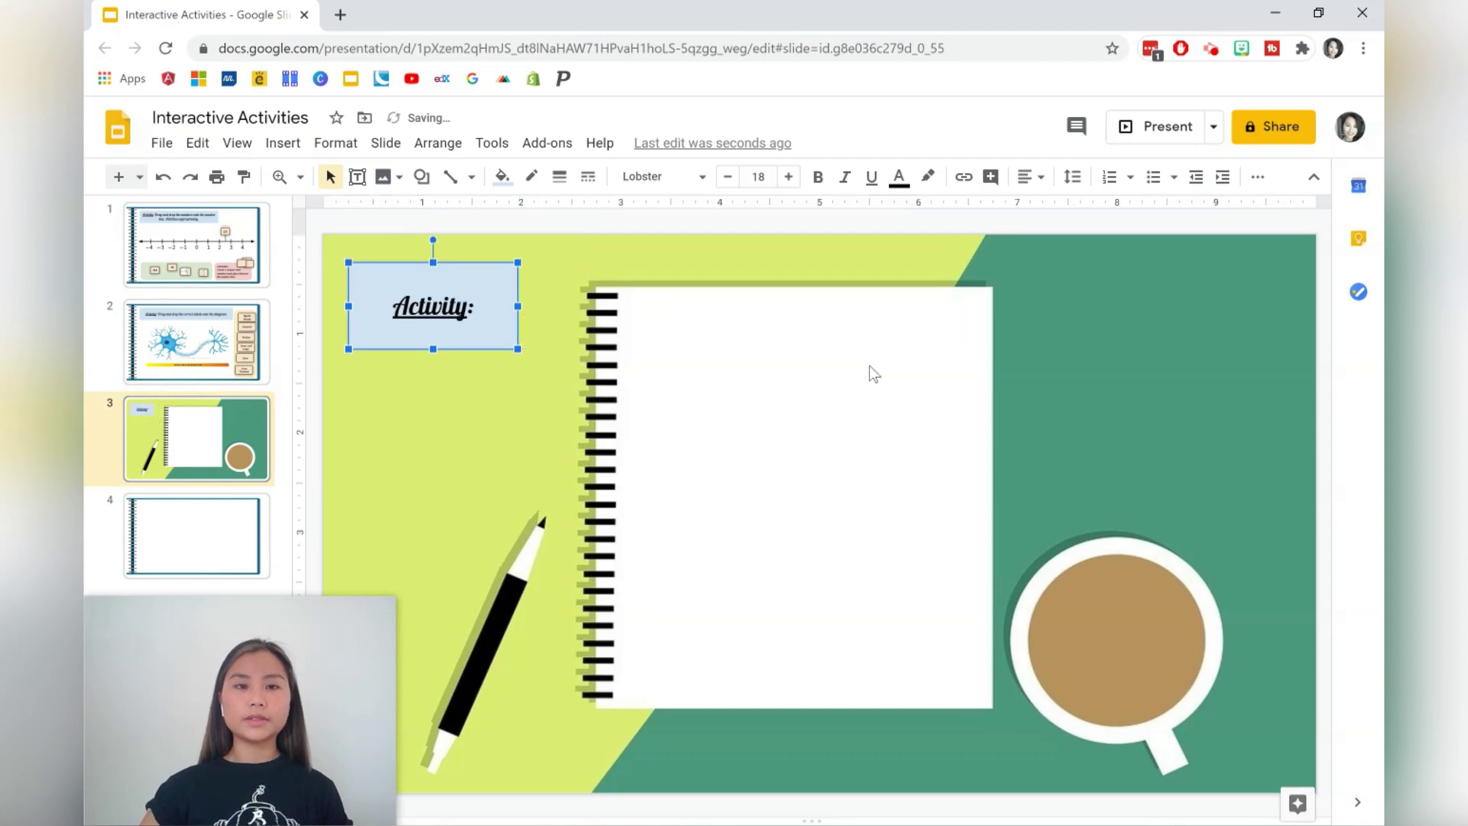
{"action": "left_click", "coordinate": [297, 144]}
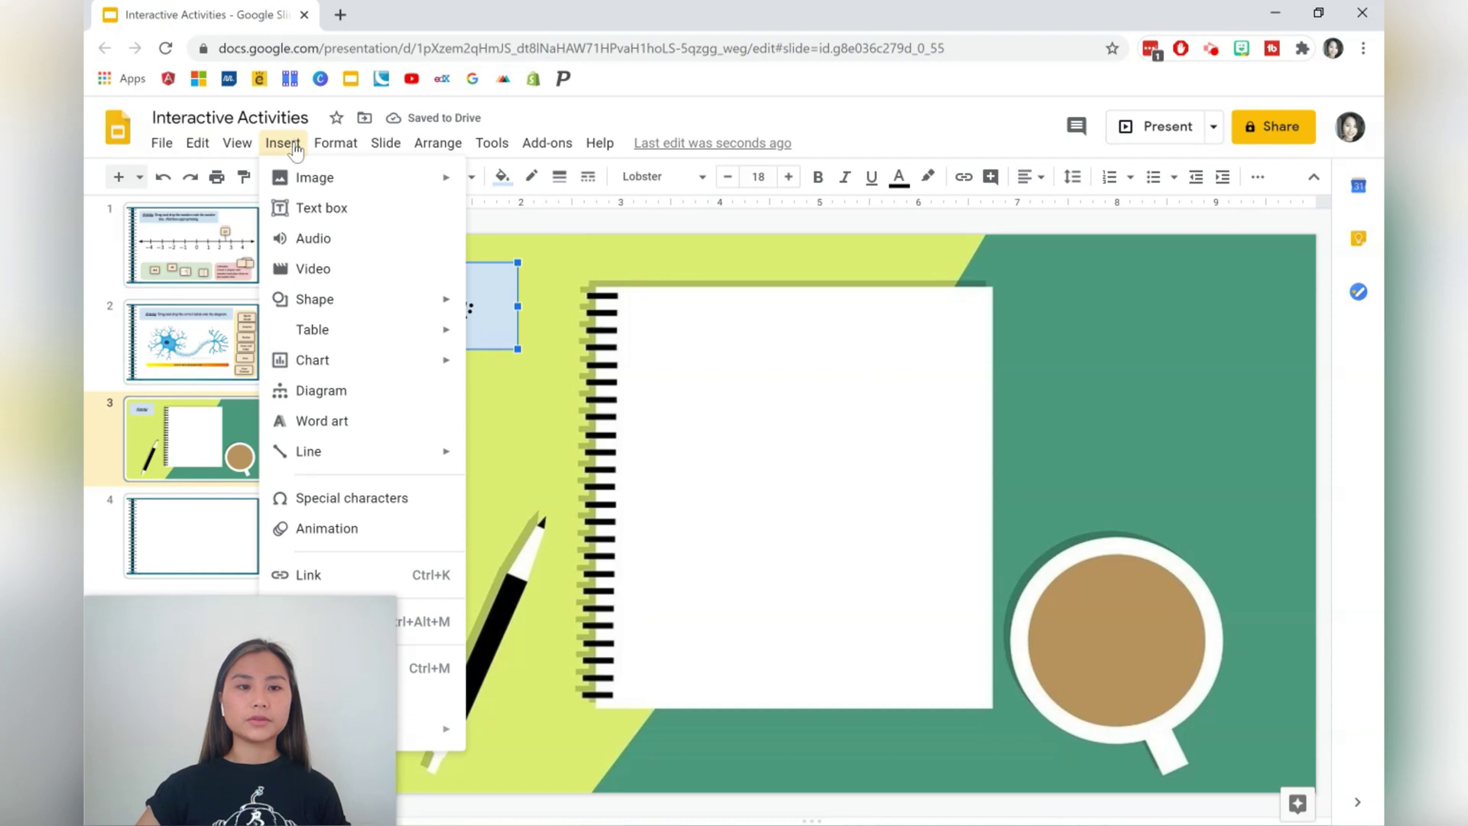
{"action": "left_click", "coordinate": [325, 270]}
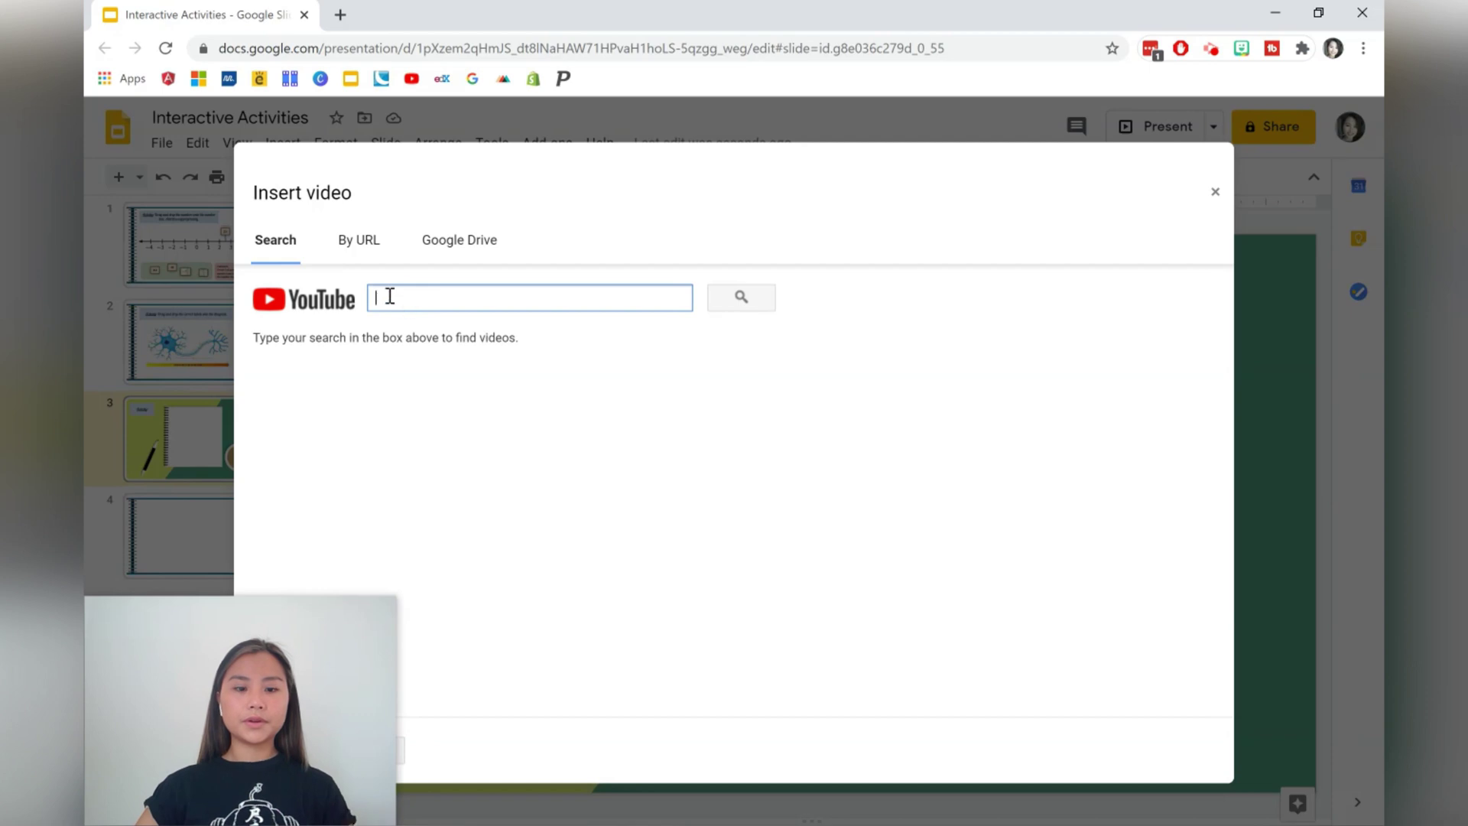
Insert a 'what is a quadrilateral' YouTube video, shrunk into slide 3's top-right green area
{"action": "type", "text": "what is a q"}
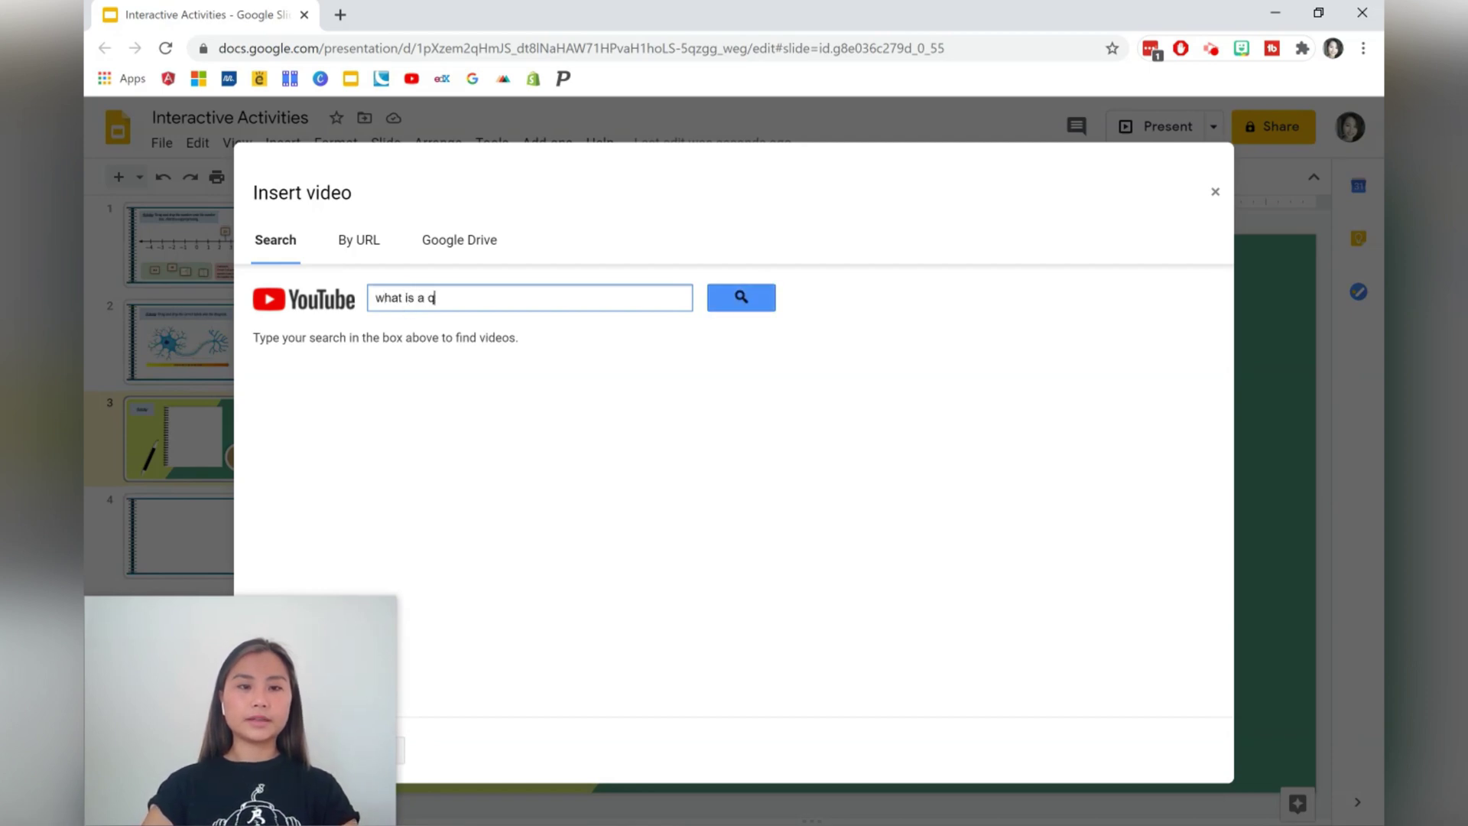
{"action": "type", "text": "uadrilateral"}
{"action": "key", "text": "Return"}
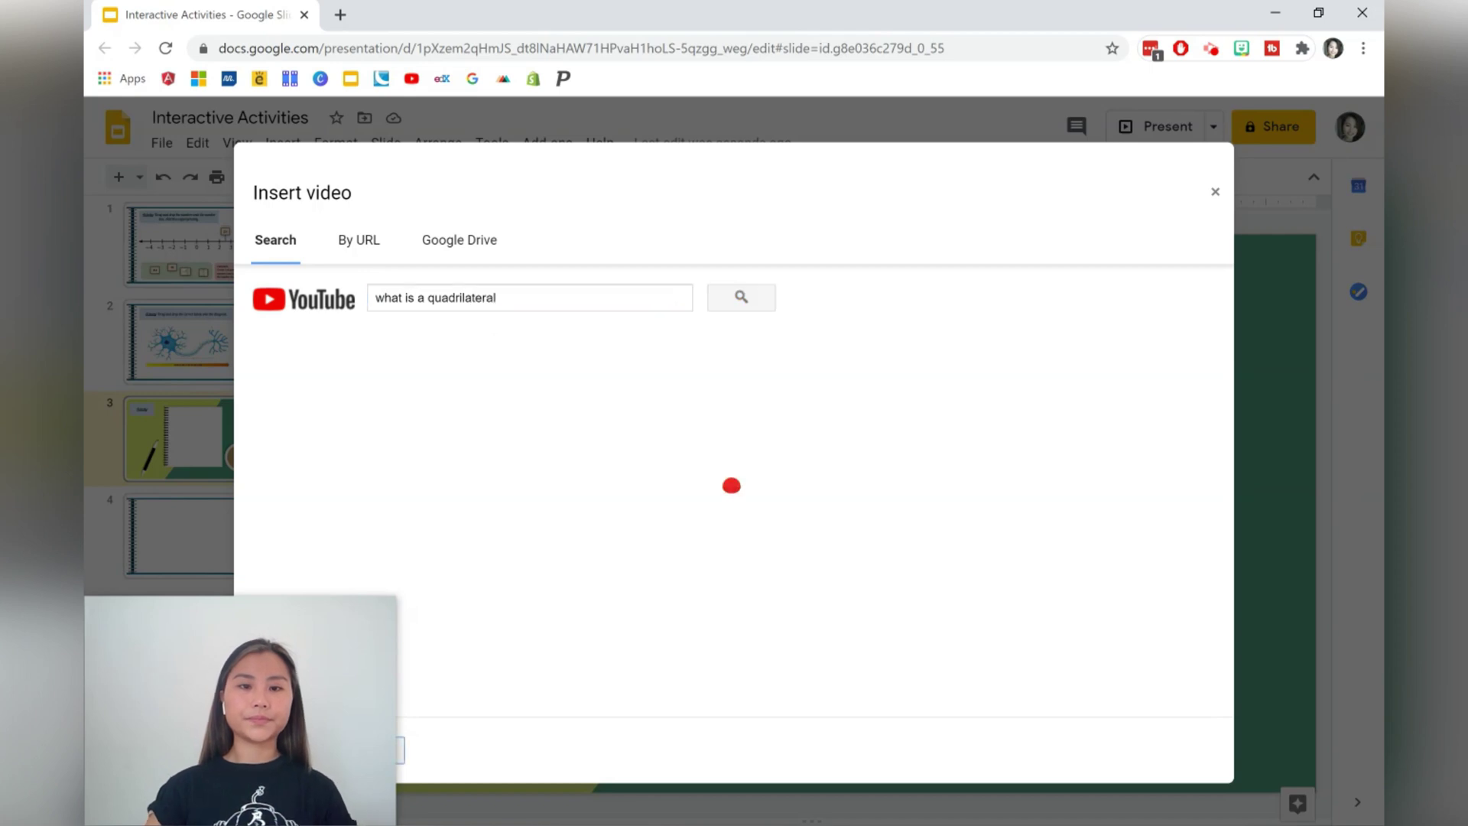
{"action": "double_click", "coordinate": [312, 463]}
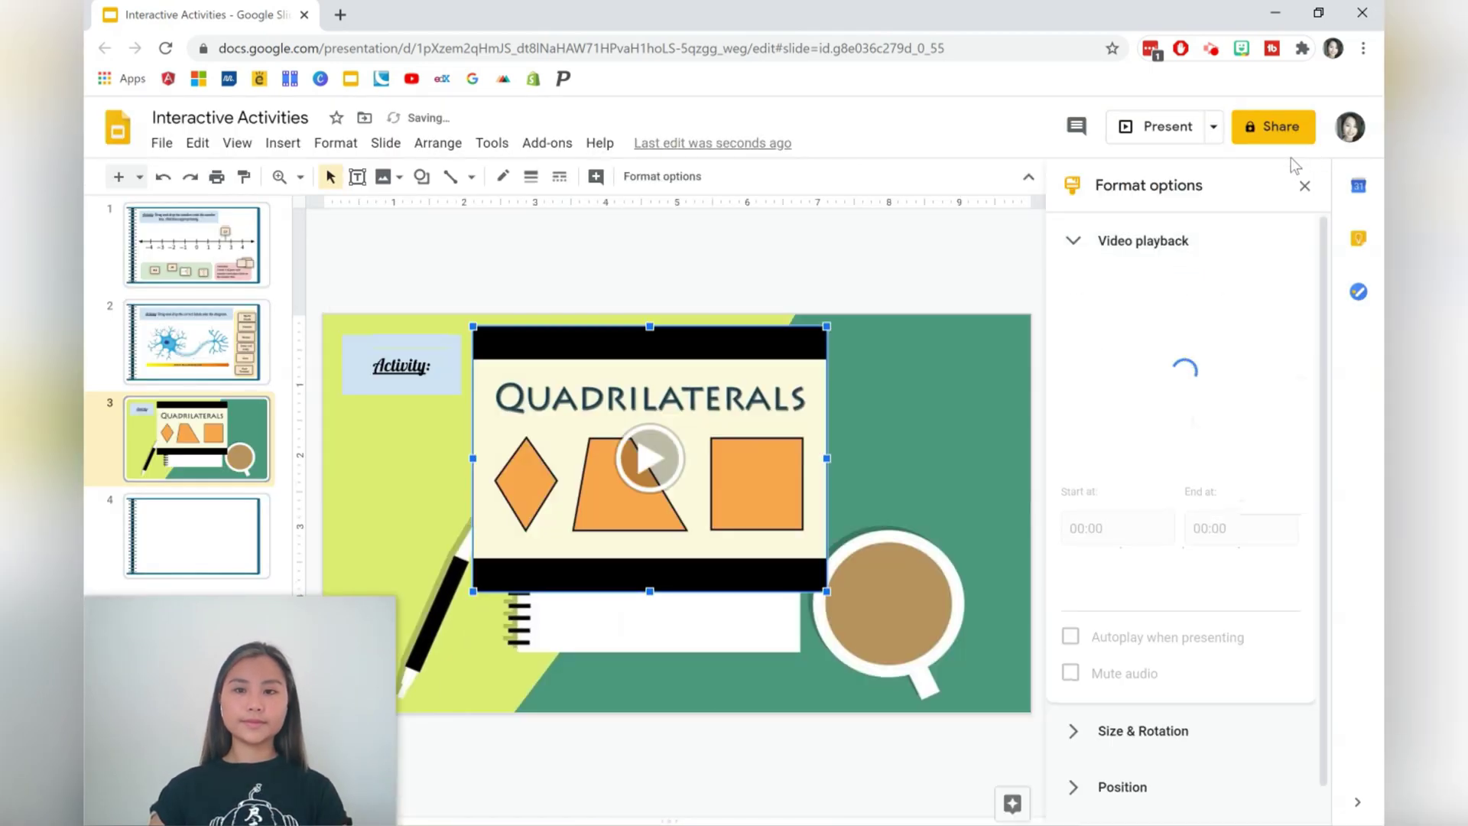
{"action": "left_click", "coordinate": [1305, 185]}
{"action": "left_click_drag", "start_coordinate": [1028, 250], "coordinate": [819, 410]}
{"action": "left_click_drag", "start_coordinate": [1184, 331], "coordinate": [1184, 331]}
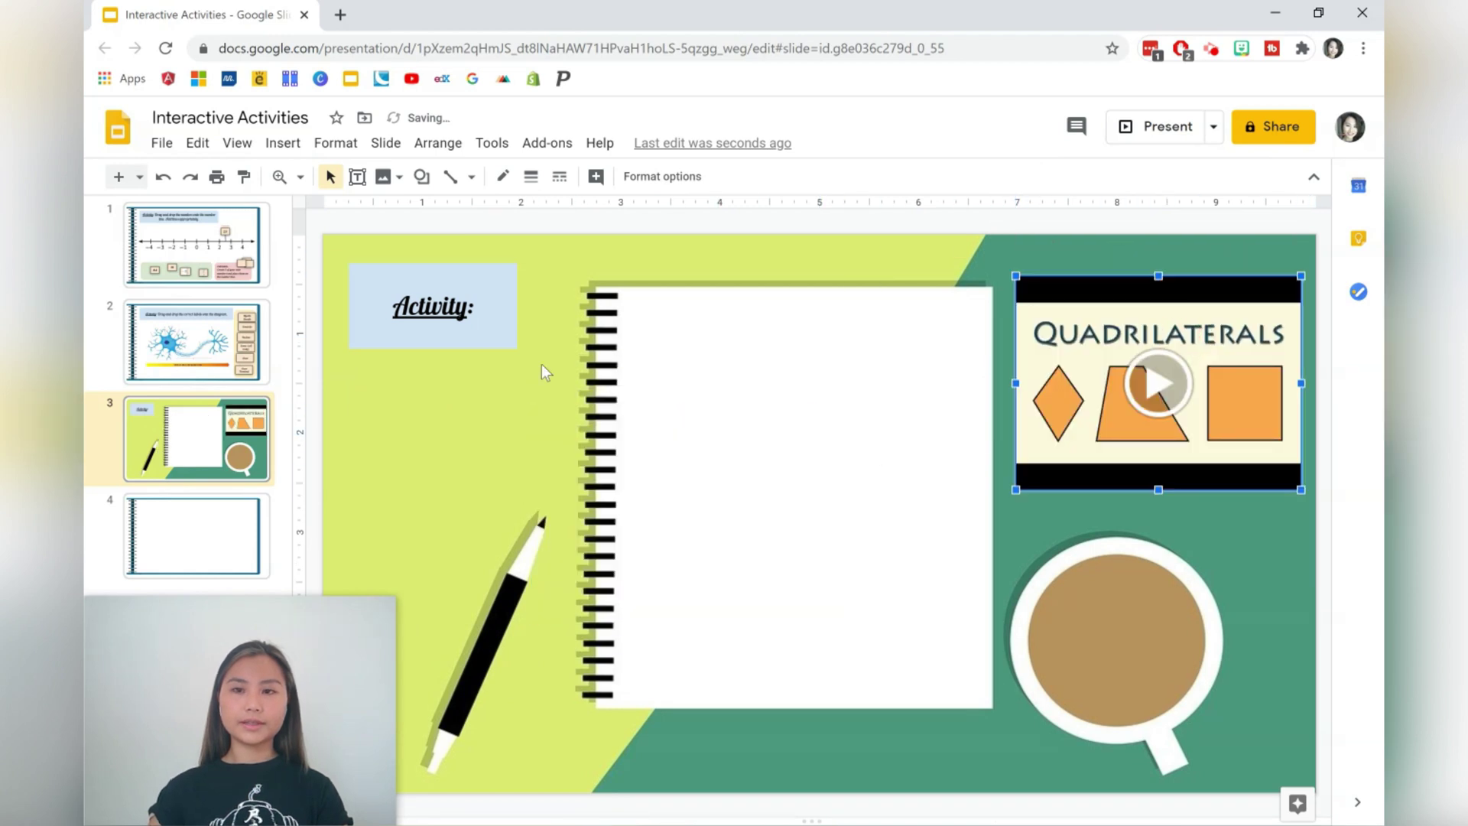
{"action": "left_click", "coordinate": [471, 307]}
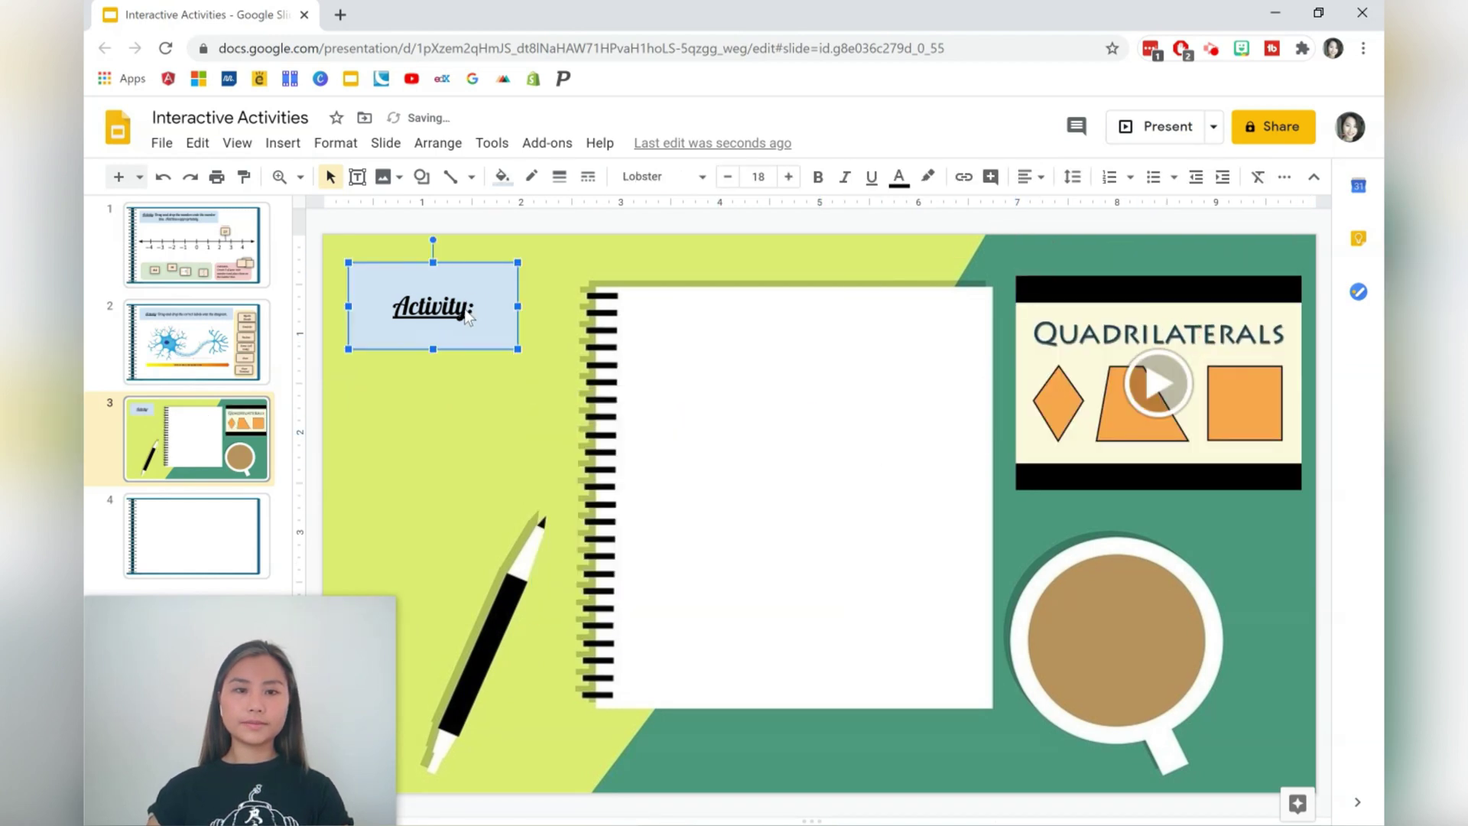
Add '1. Watch the video on the right.' under Activity:, enlarge the box and left-align it
{"action": "left_click", "coordinate": [468, 313]}
{"action": "key", "text": "Right"}
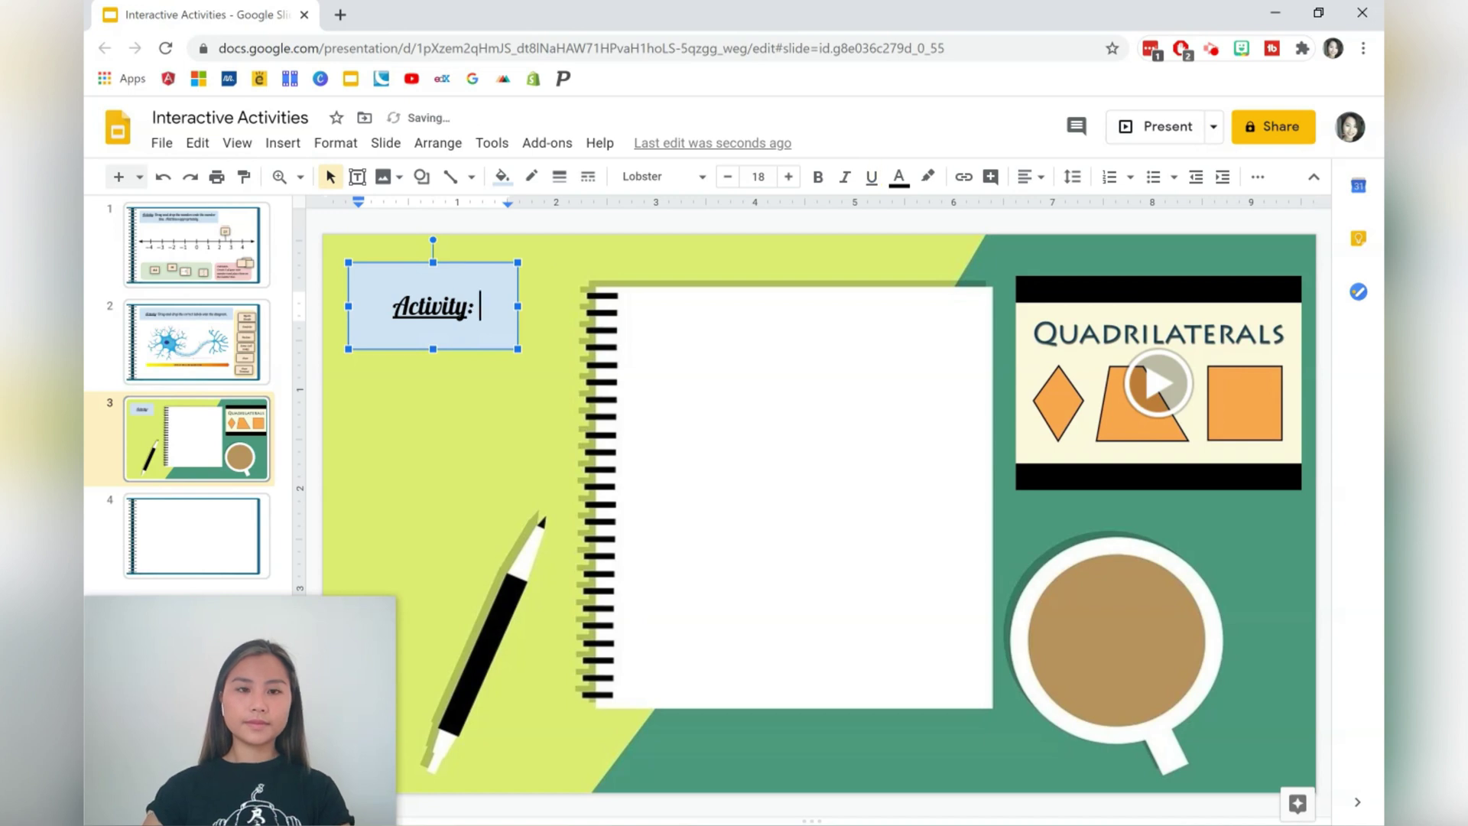
{"action": "key", "text": "Return"}
{"action": "type", "text": "1."}
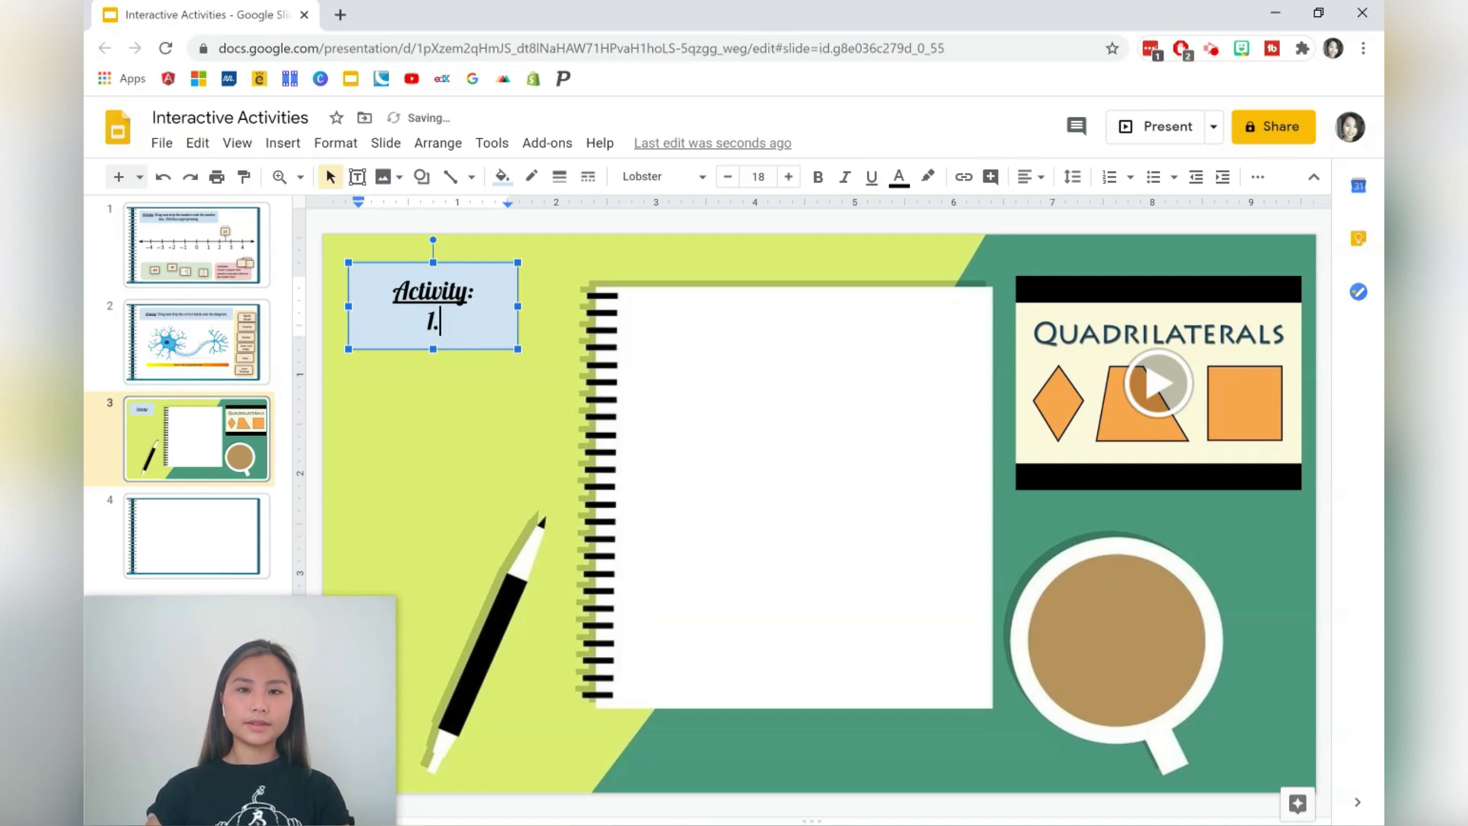
{"action": "type", "text": " Watc"}
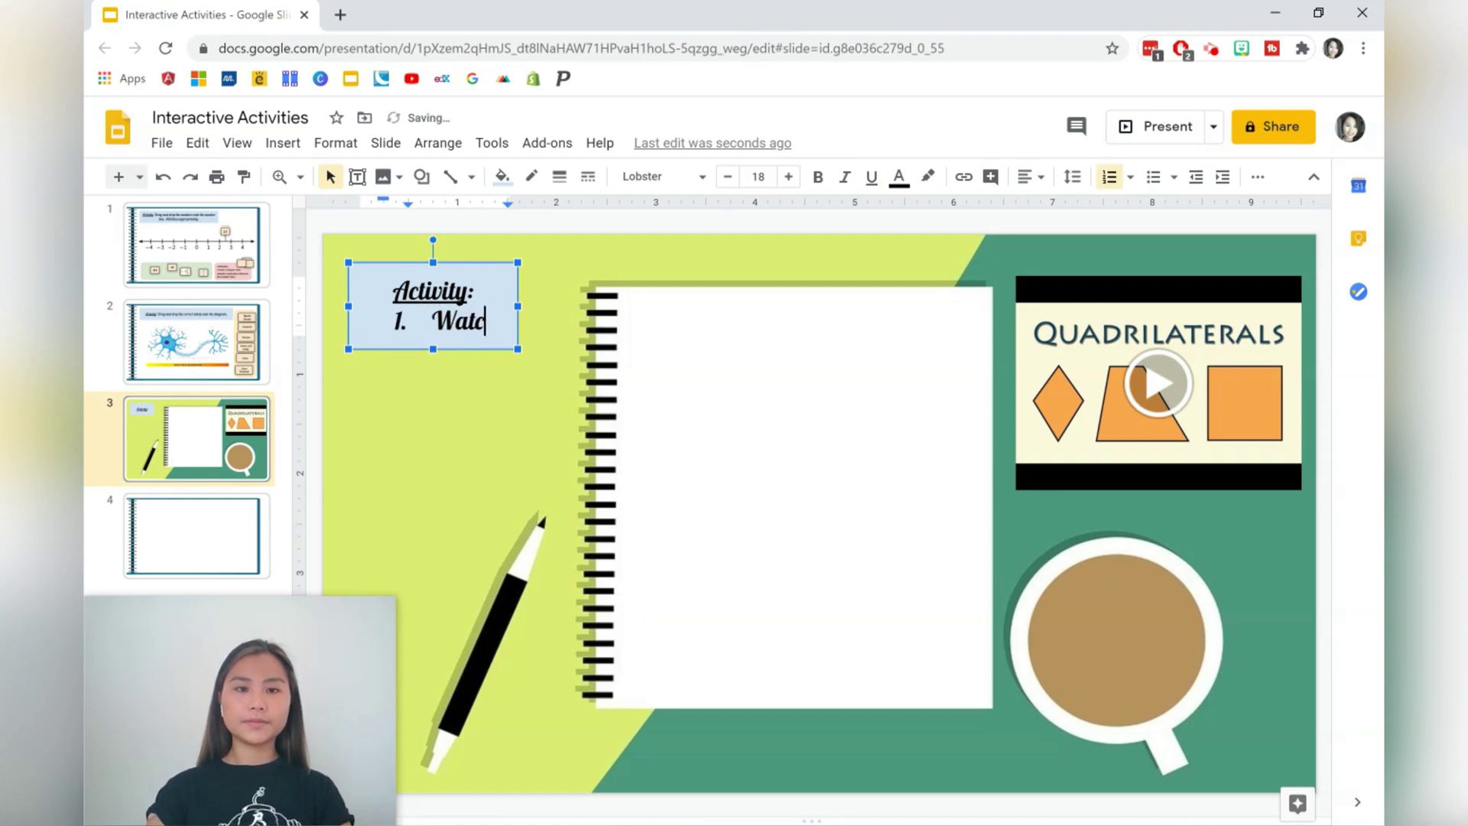
{"action": "type", "text": "h the video"}
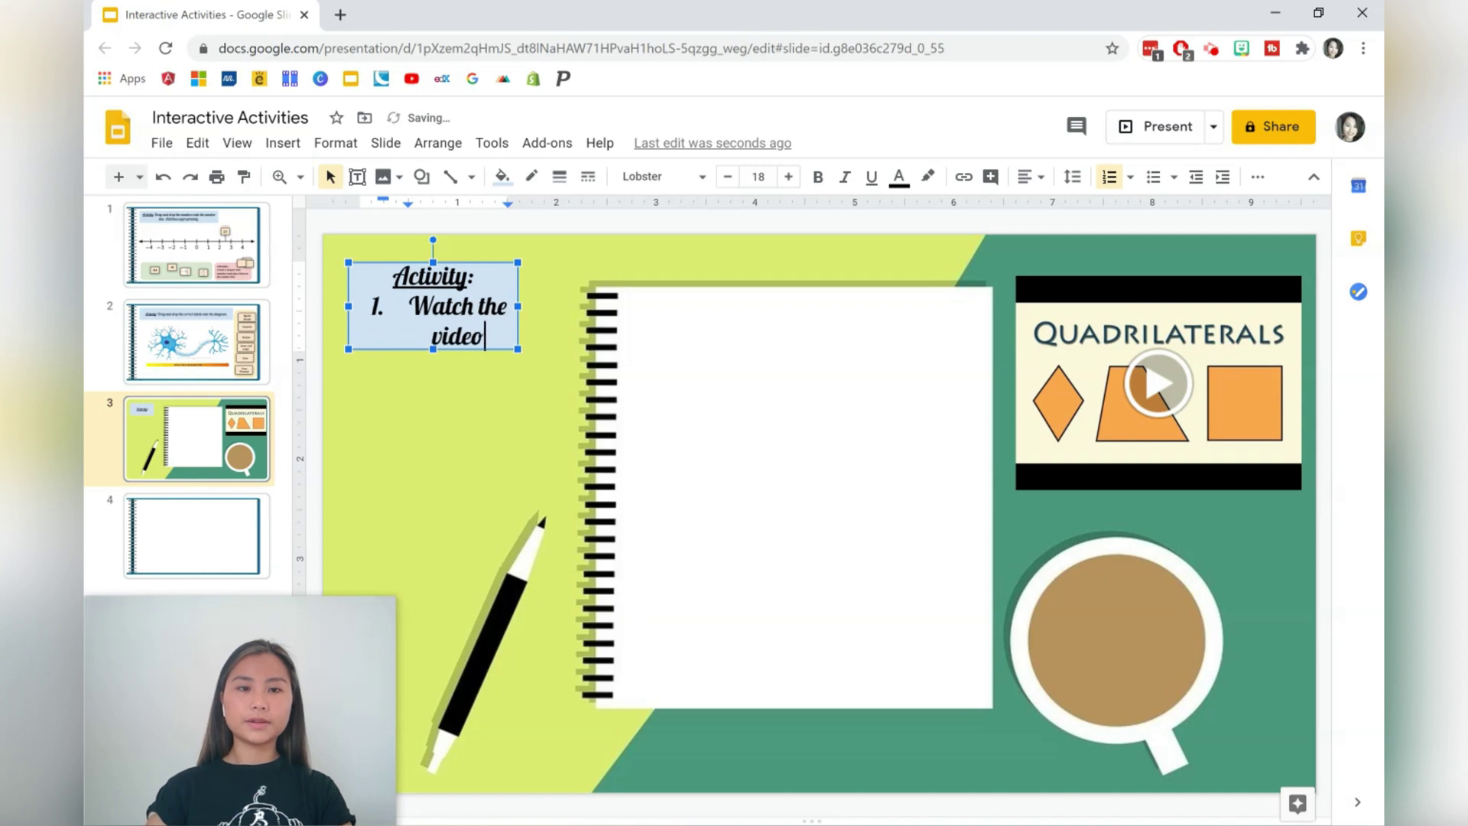
{"action": "type", "text": " on the right."}
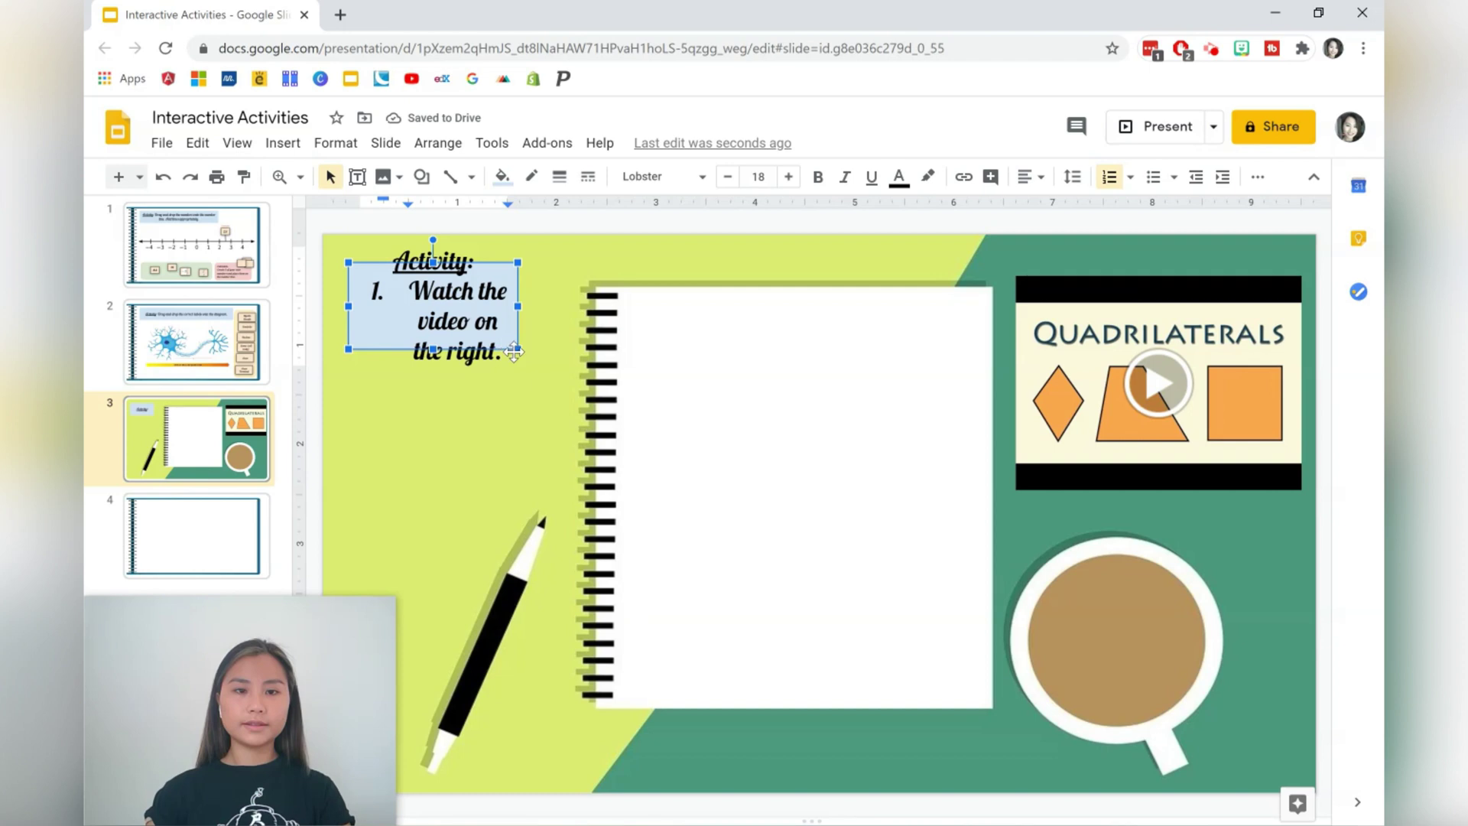
{"action": "left_click_drag", "start_coordinate": [517, 349], "coordinate": [572, 472]}
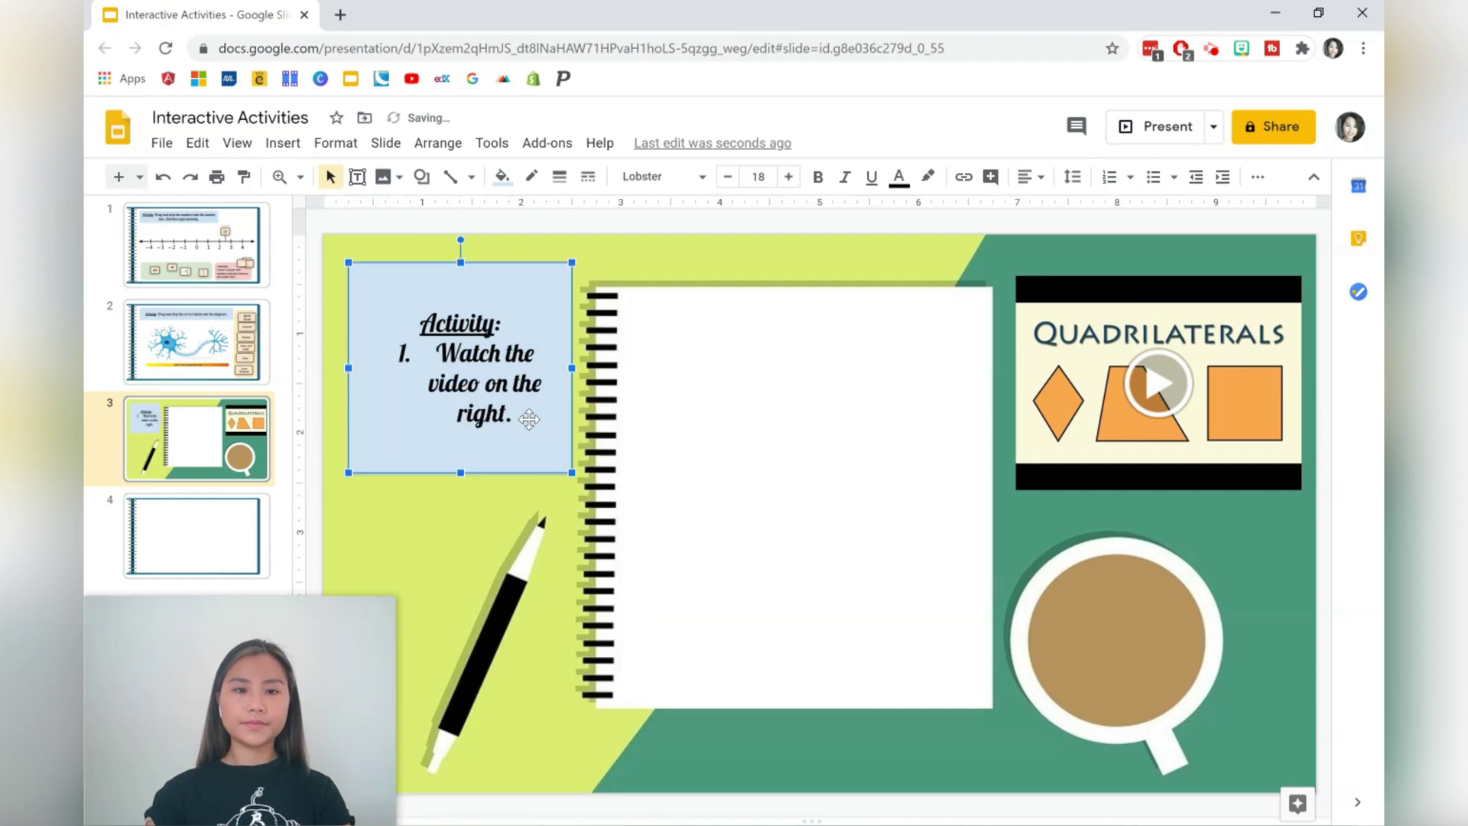
{"action": "left_click", "coordinate": [513, 414]}
{"action": "left_click_drag", "start_coordinate": [416, 314], "coordinate": [552, 399]}
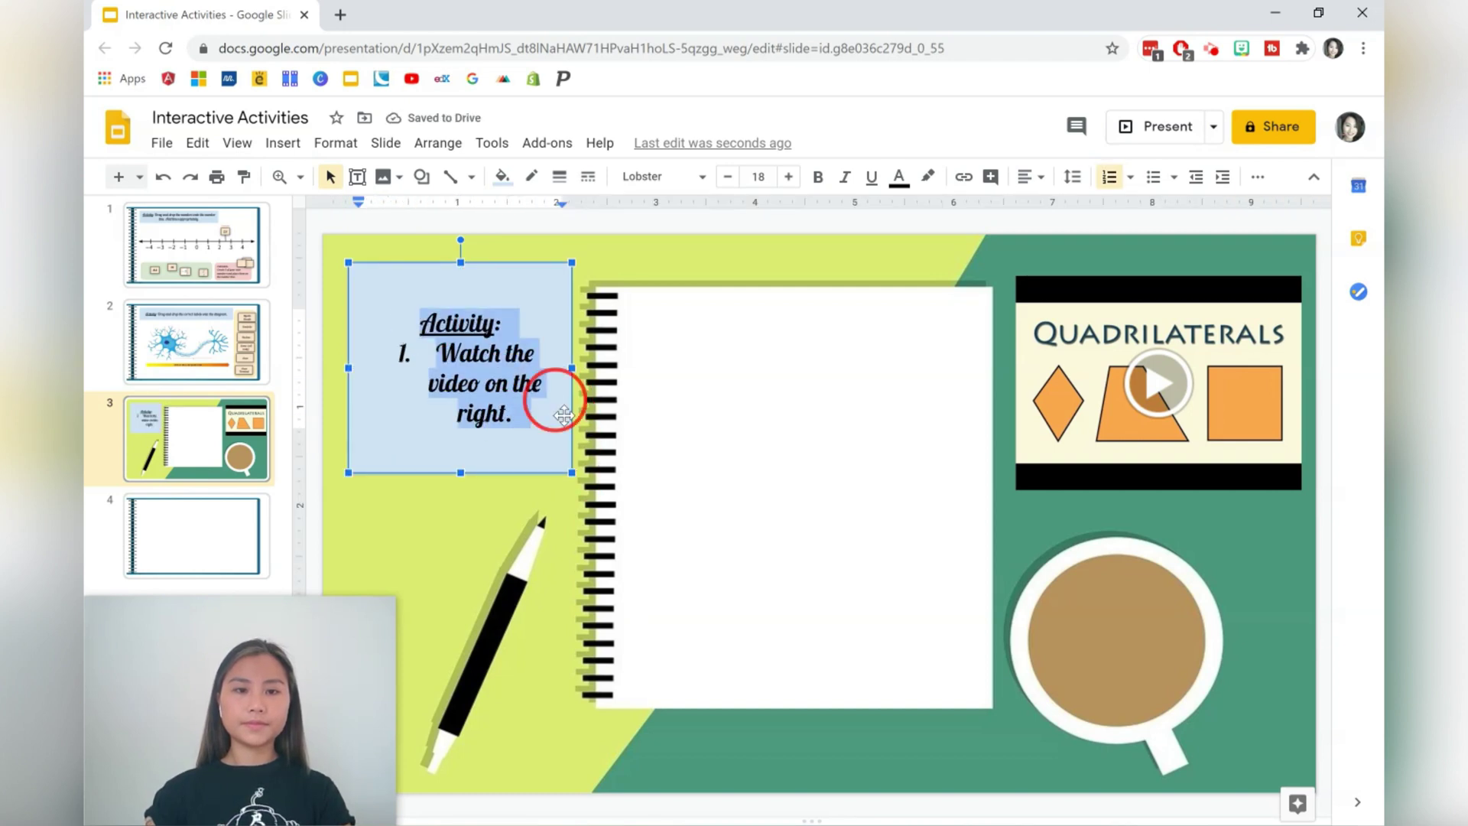
{"action": "left_click", "coordinate": [1040, 178]}
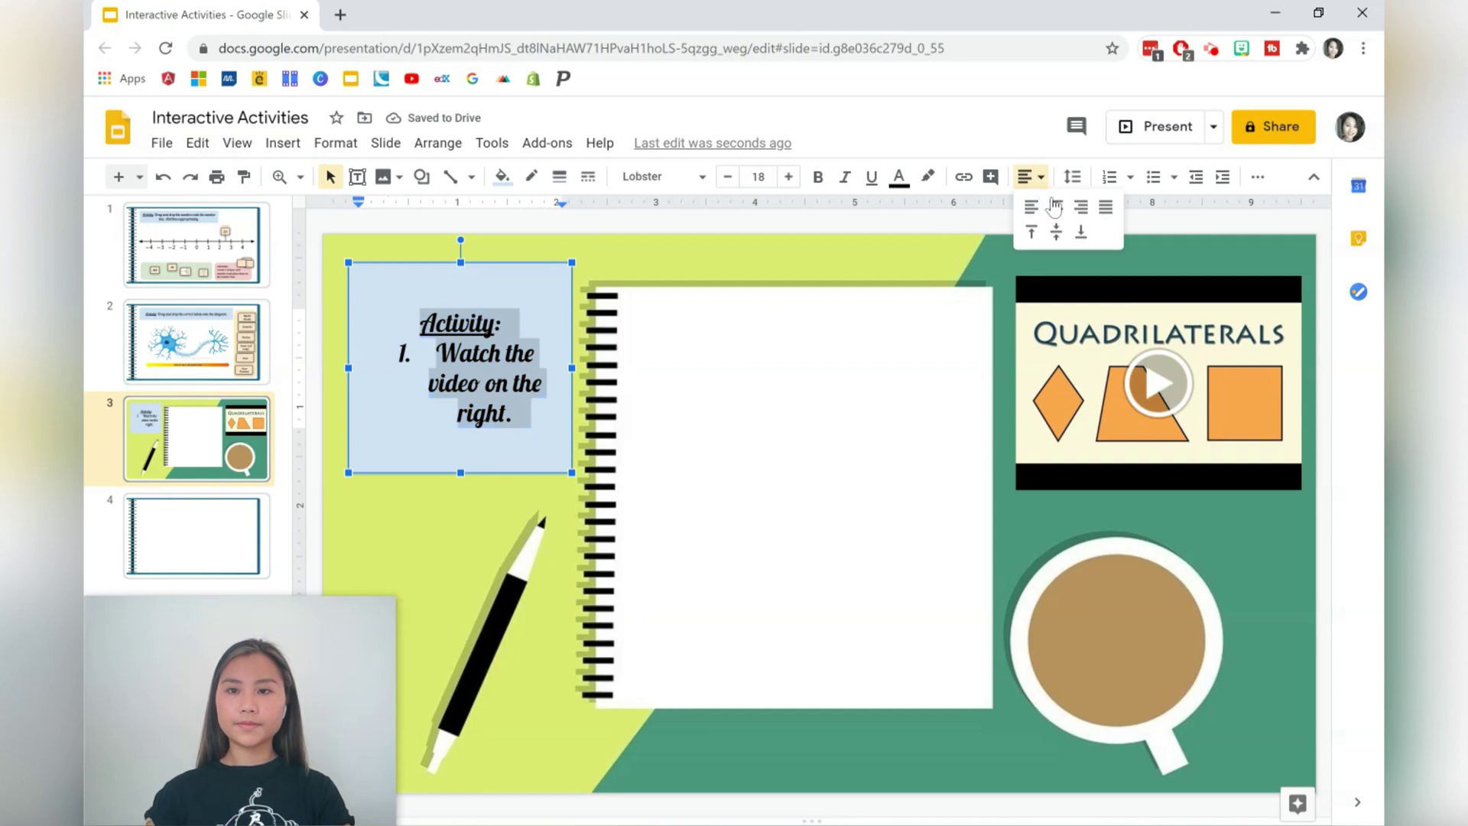
{"action": "left_click", "coordinate": [1031, 207]}
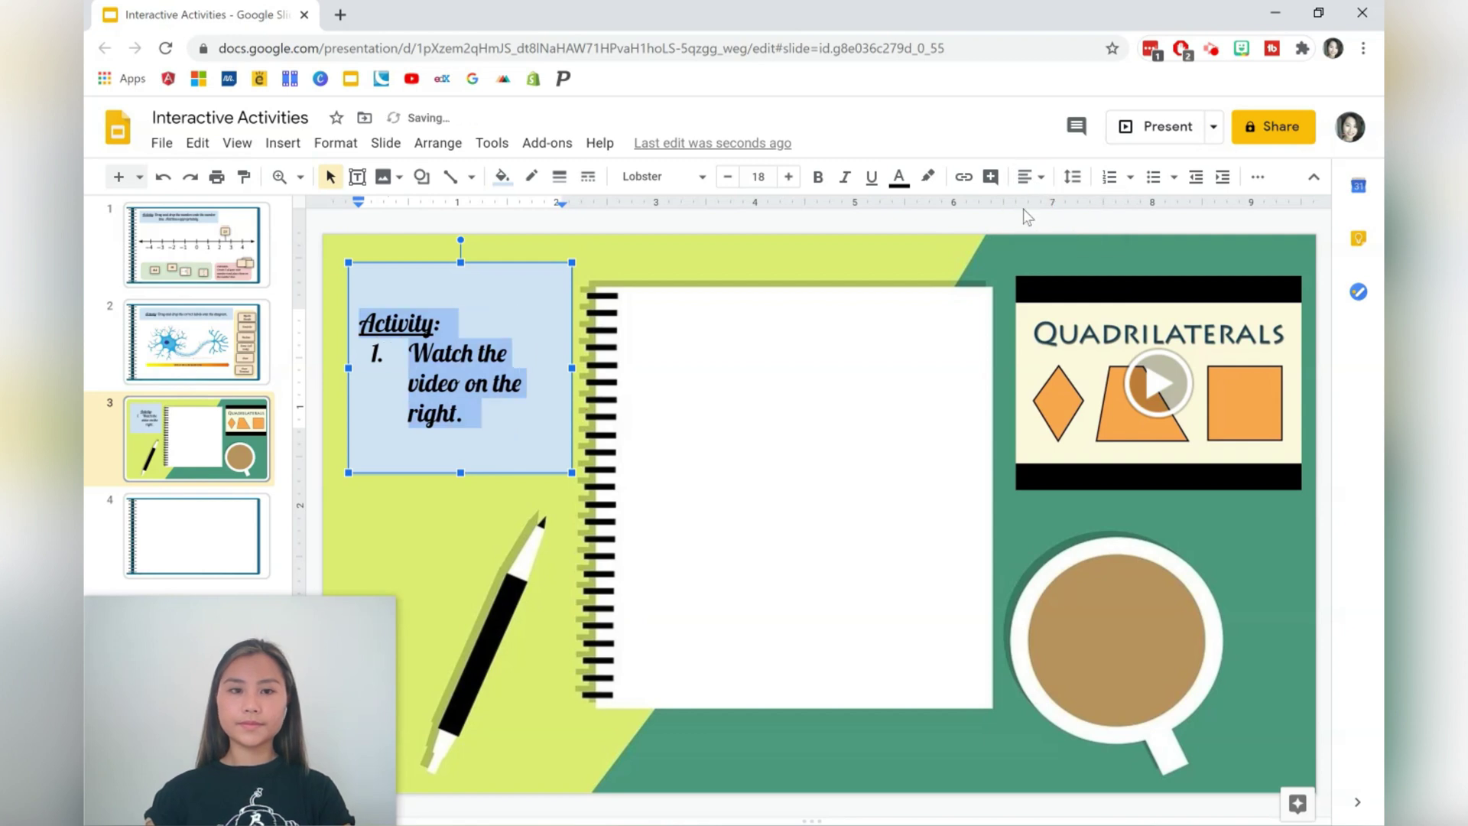
Add step '2. List all the quadrilaterals that you know.'
{"action": "left_click", "coordinate": [499, 414]}
{"action": "key", "text": "Return"}
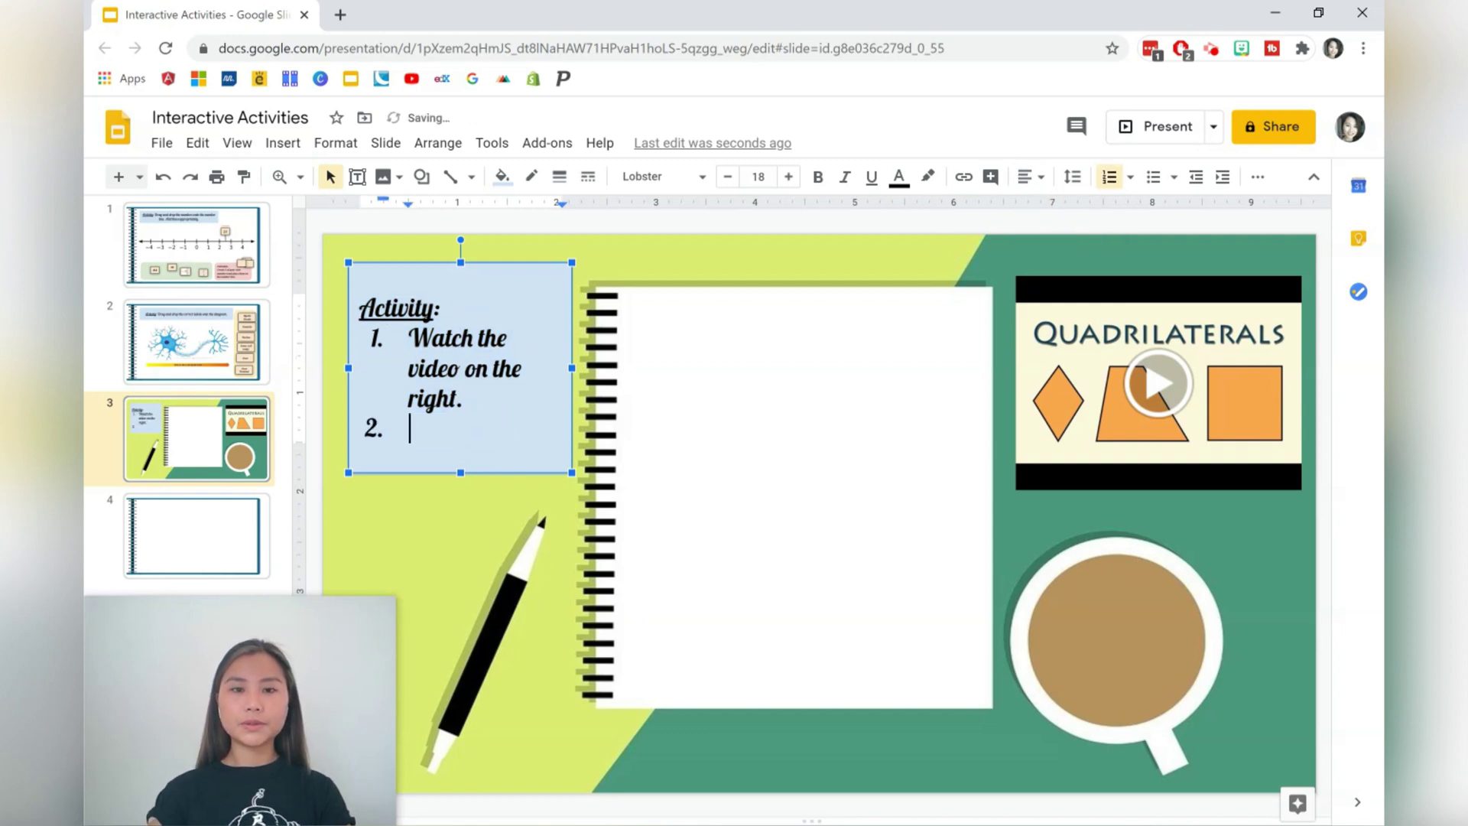
{"action": "type", "text": "Lis"}
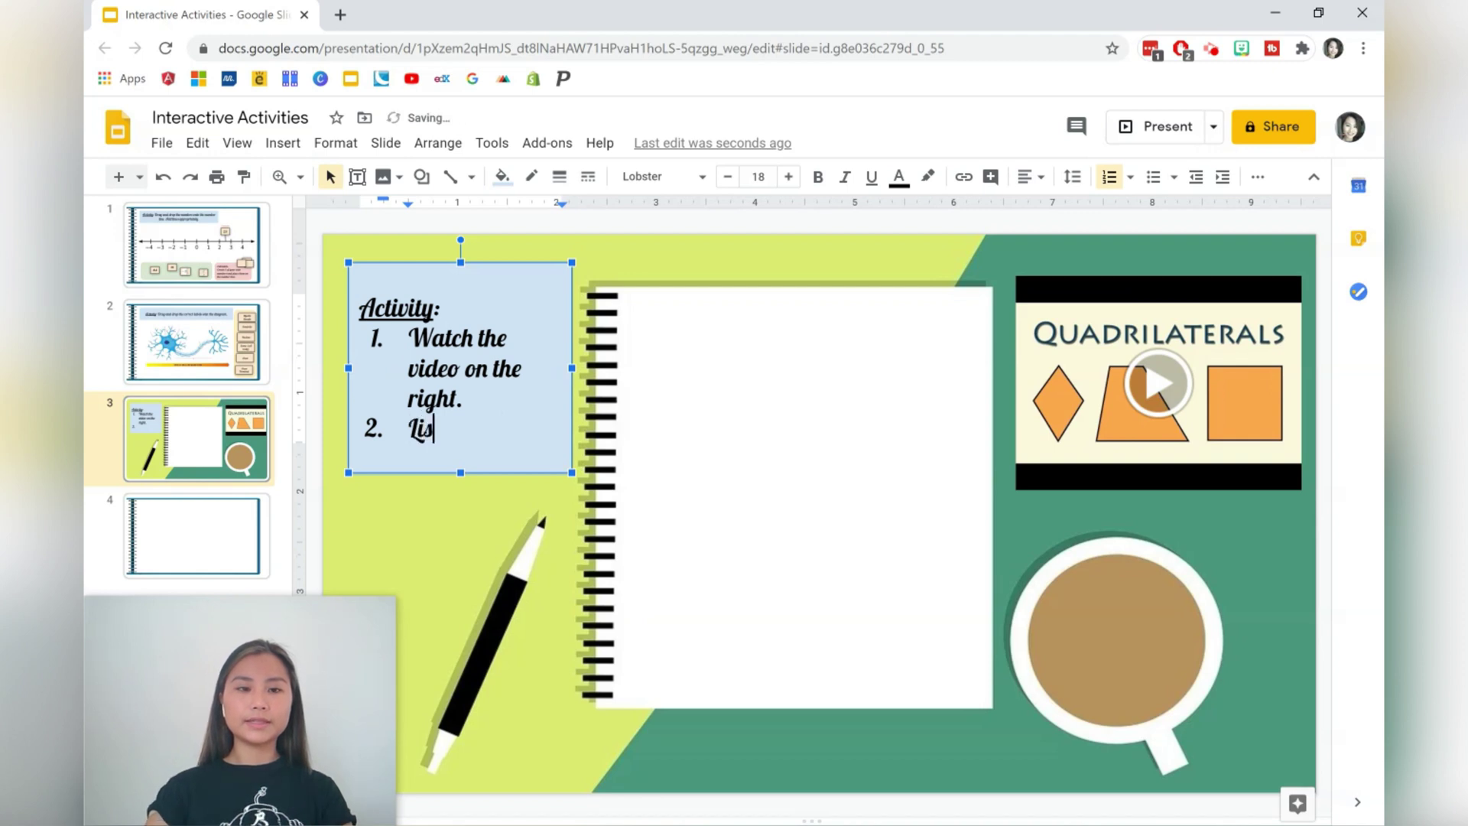
{"action": "type", "text": "t all the quadrilaterla"}
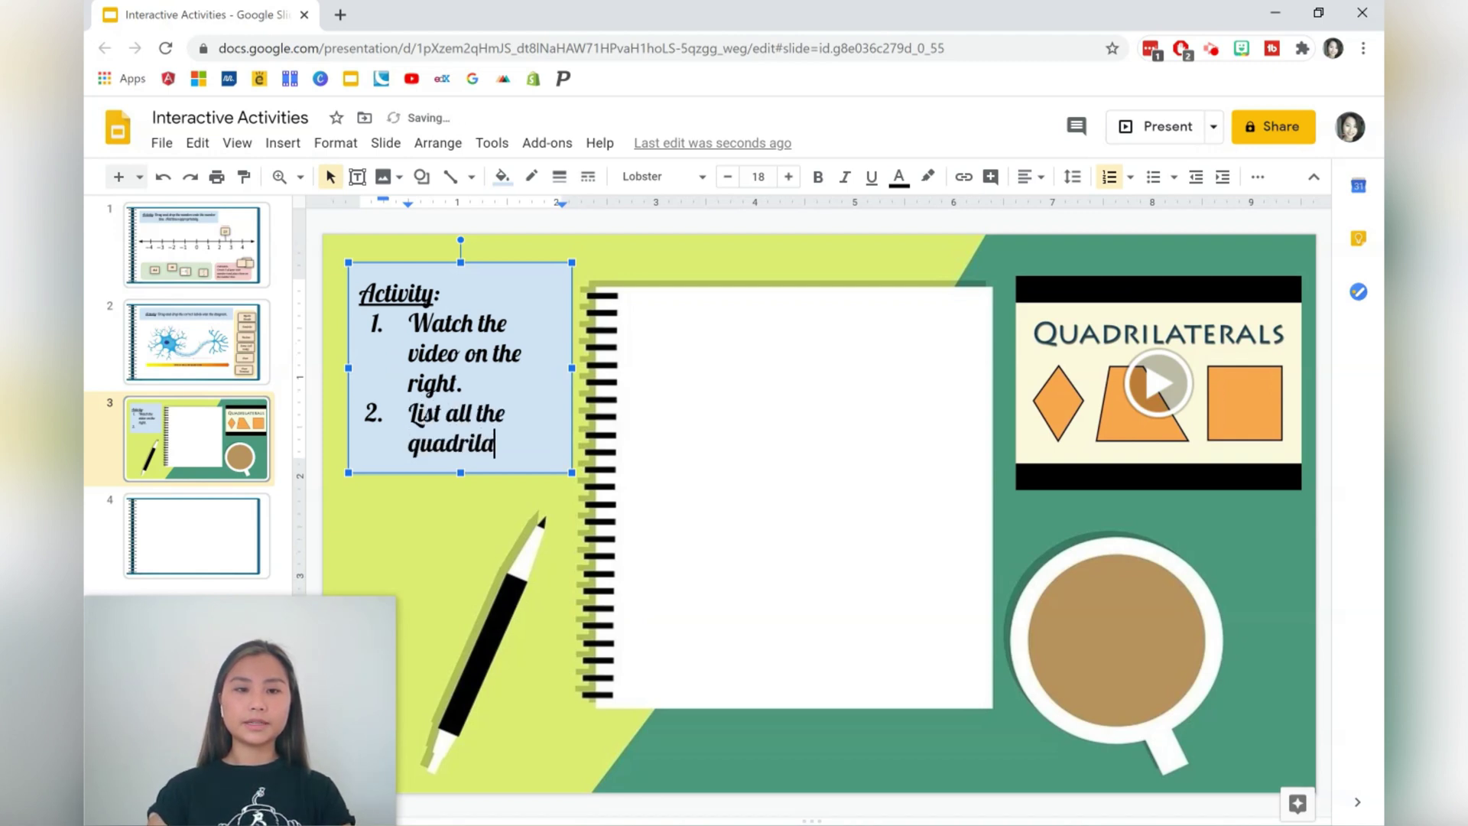
{"action": "key", "text": "BackSpace"}
{"action": "key", "text": "BackSpace"}
{"action": "key", "text": "BackSpace"}
{"action": "type", "text": "als "}
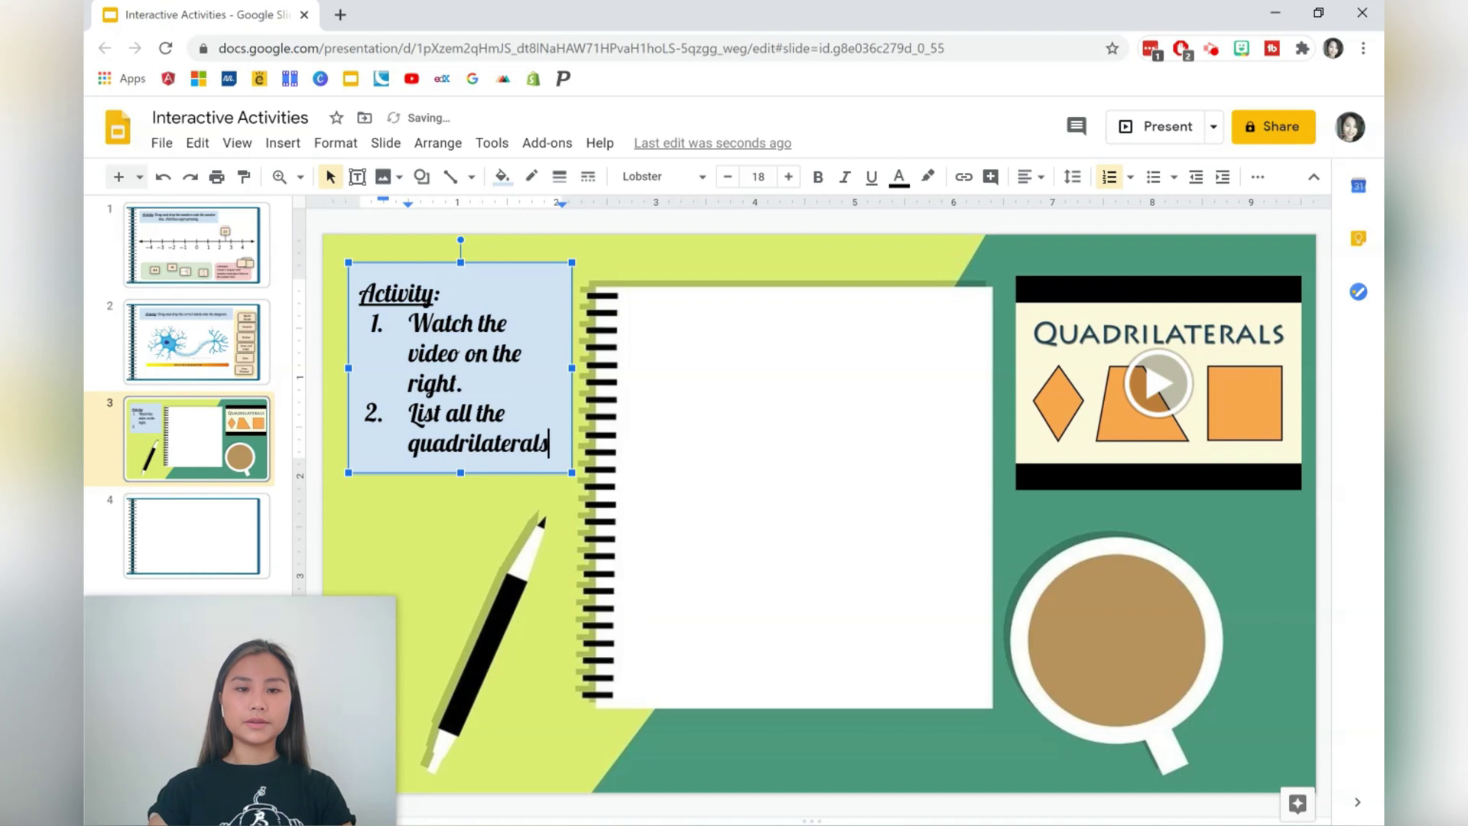
{"action": "type", "text": "that you know."}
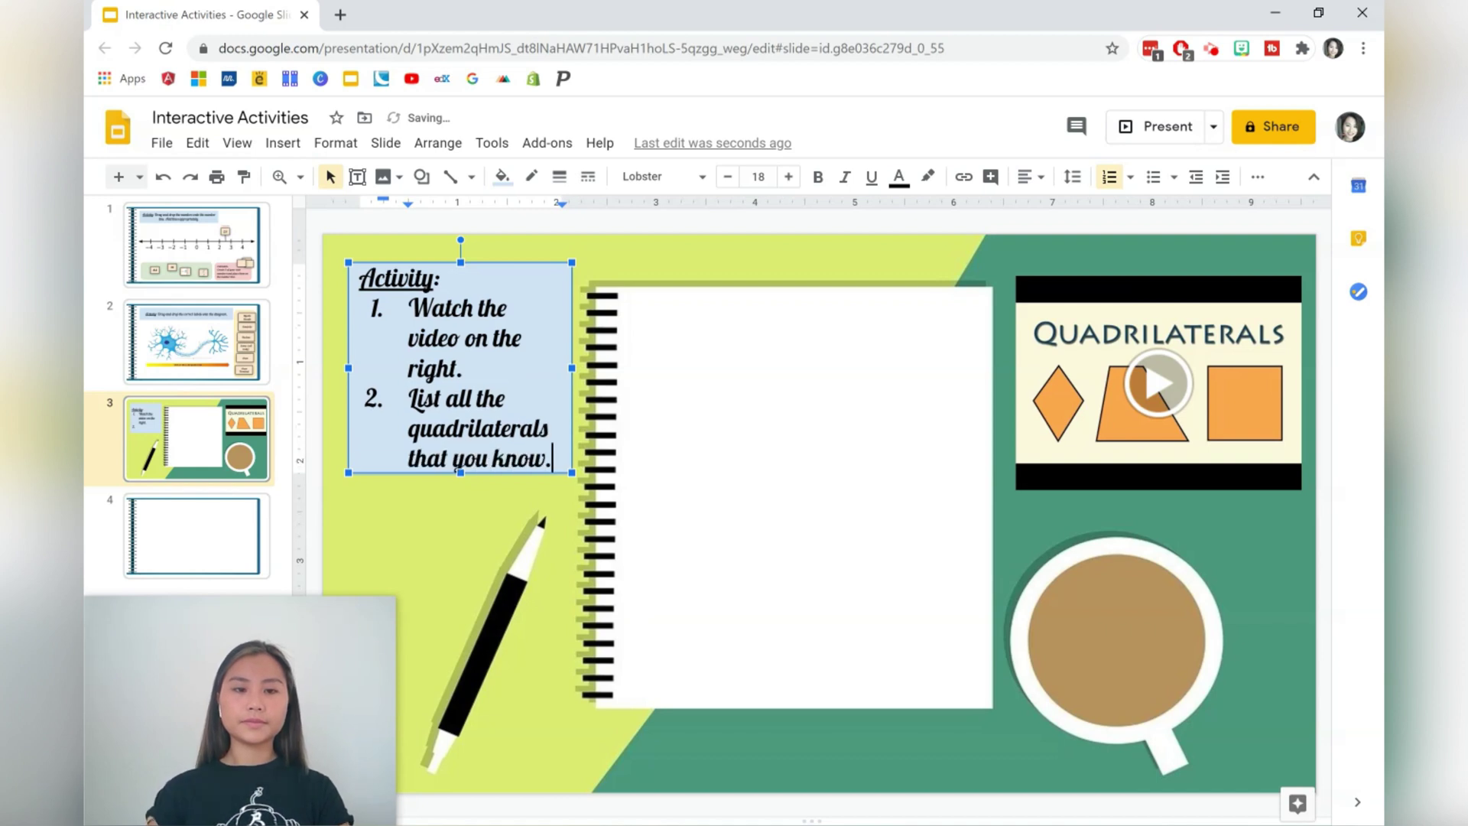
Reduce all the Activity text to size 14 and start a third numbered step
{"action": "left_click_drag", "start_coordinate": [459, 279], "coordinate": [622, 515]}
{"action": "left_click", "coordinate": [728, 176]}
{"action": "left_click", "coordinate": [728, 177]}
{"action": "left_click", "coordinate": [727, 176]}
{"action": "left_click", "coordinate": [728, 177]}
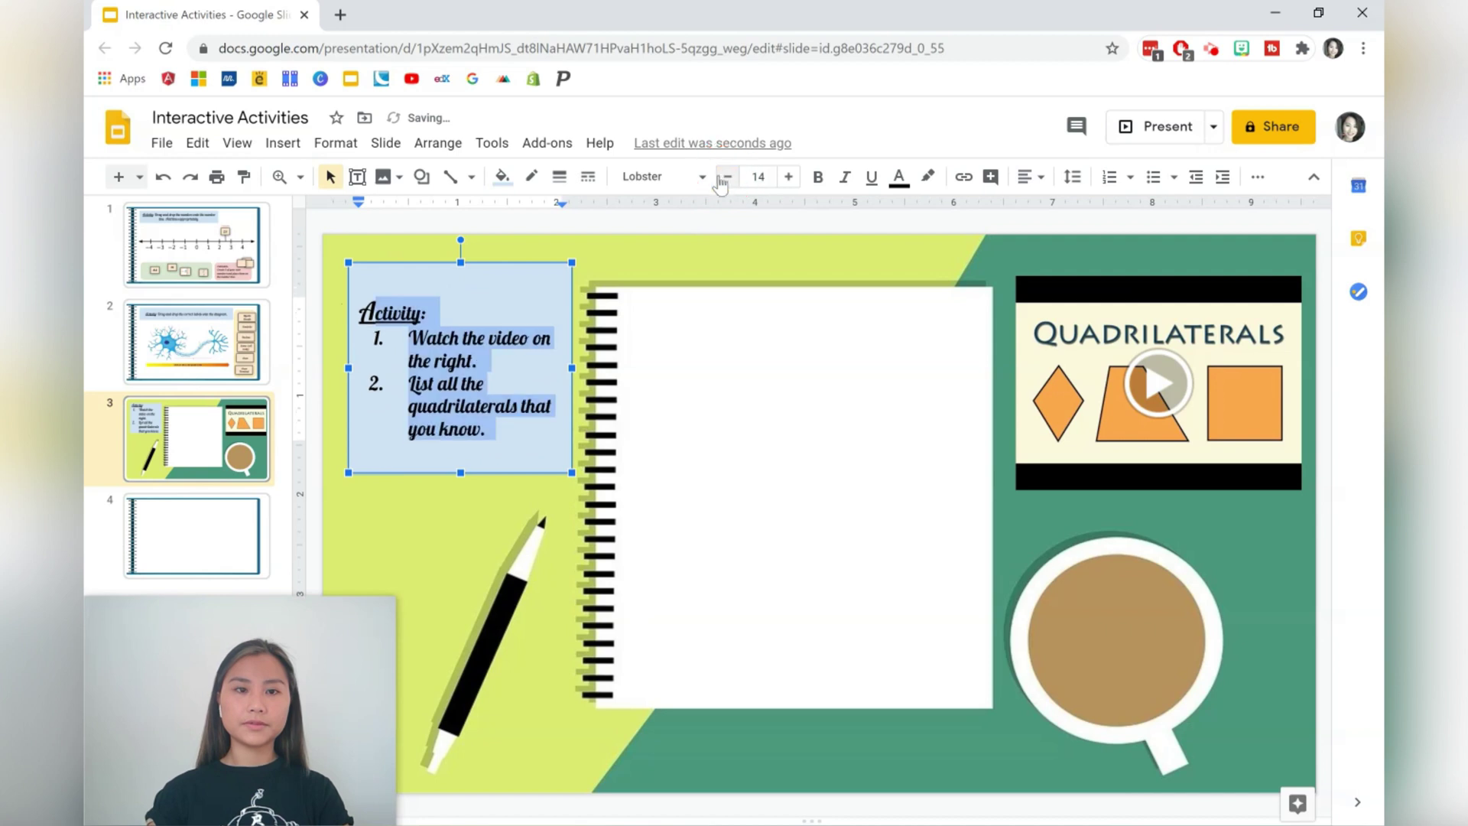
{"action": "left_click", "coordinate": [492, 430]}
{"action": "key", "text": "Return"}
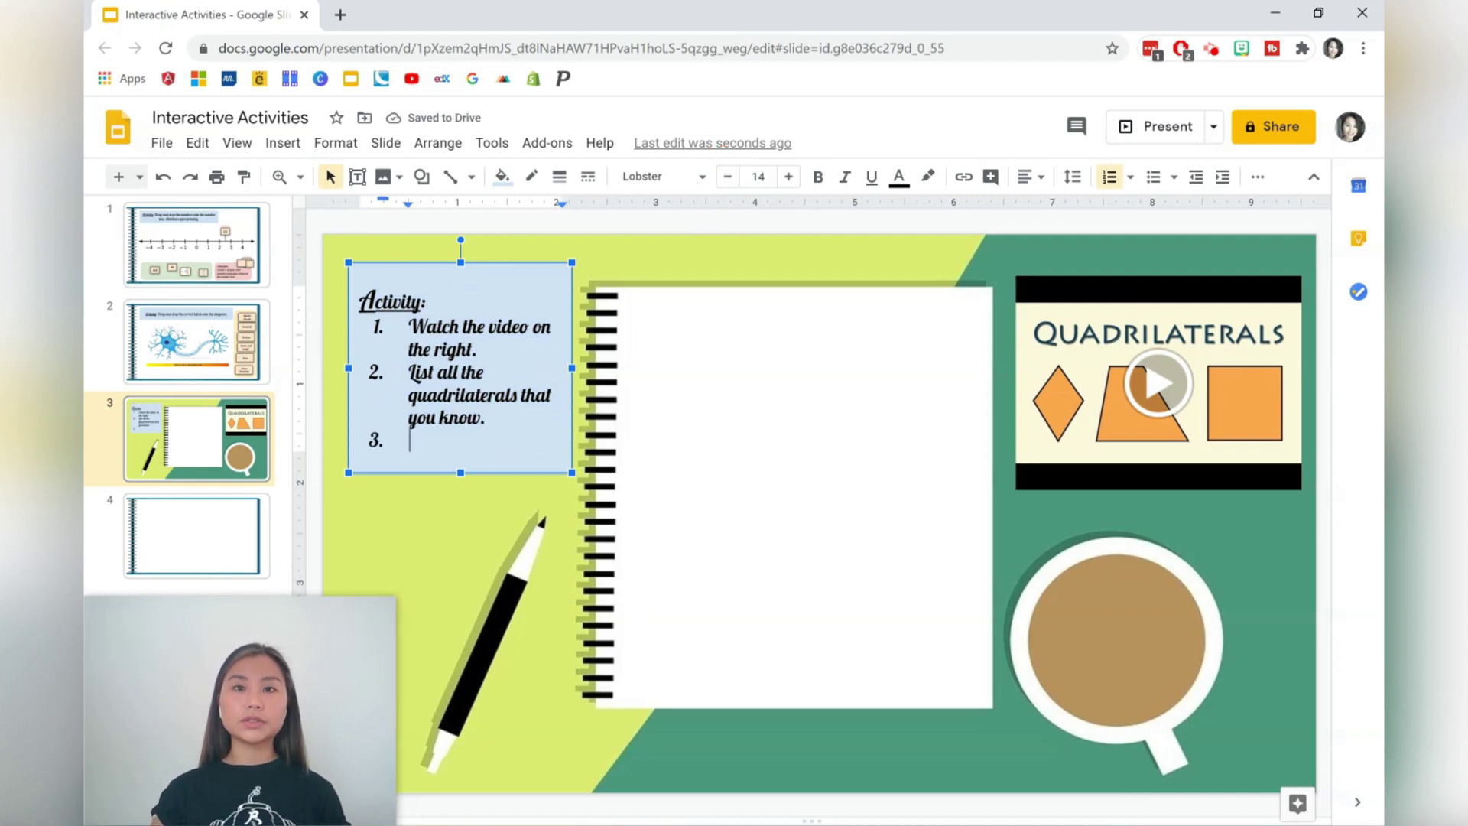
{"action": "left_click", "coordinate": [421, 177]}
{"action": "mouse_move", "coordinate": [456, 220]}
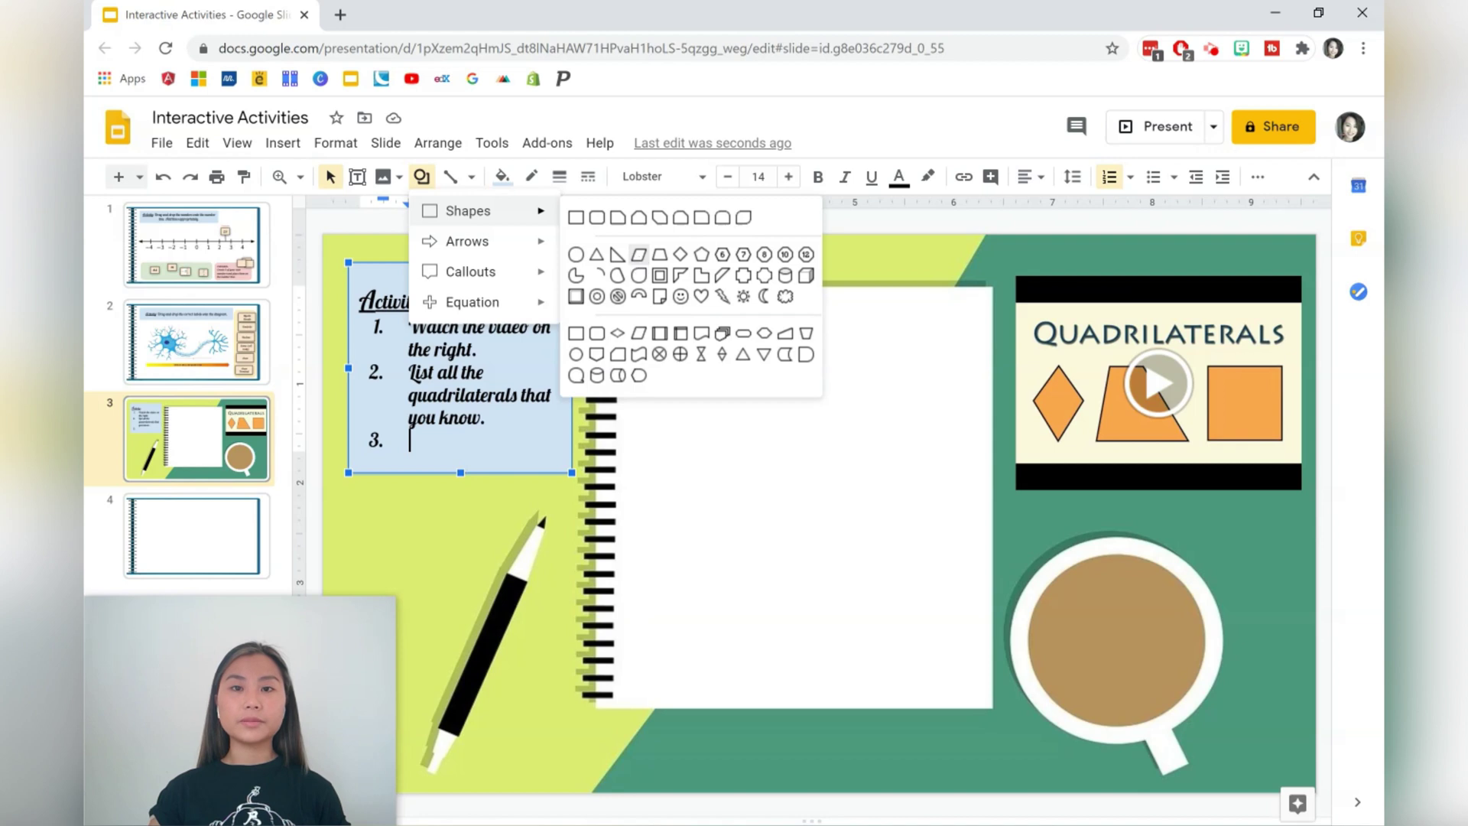
{"action": "left_click", "coordinate": [636, 255]}
{"action": "left_click_drag", "start_coordinate": [711, 378], "coordinate": [859, 479]}
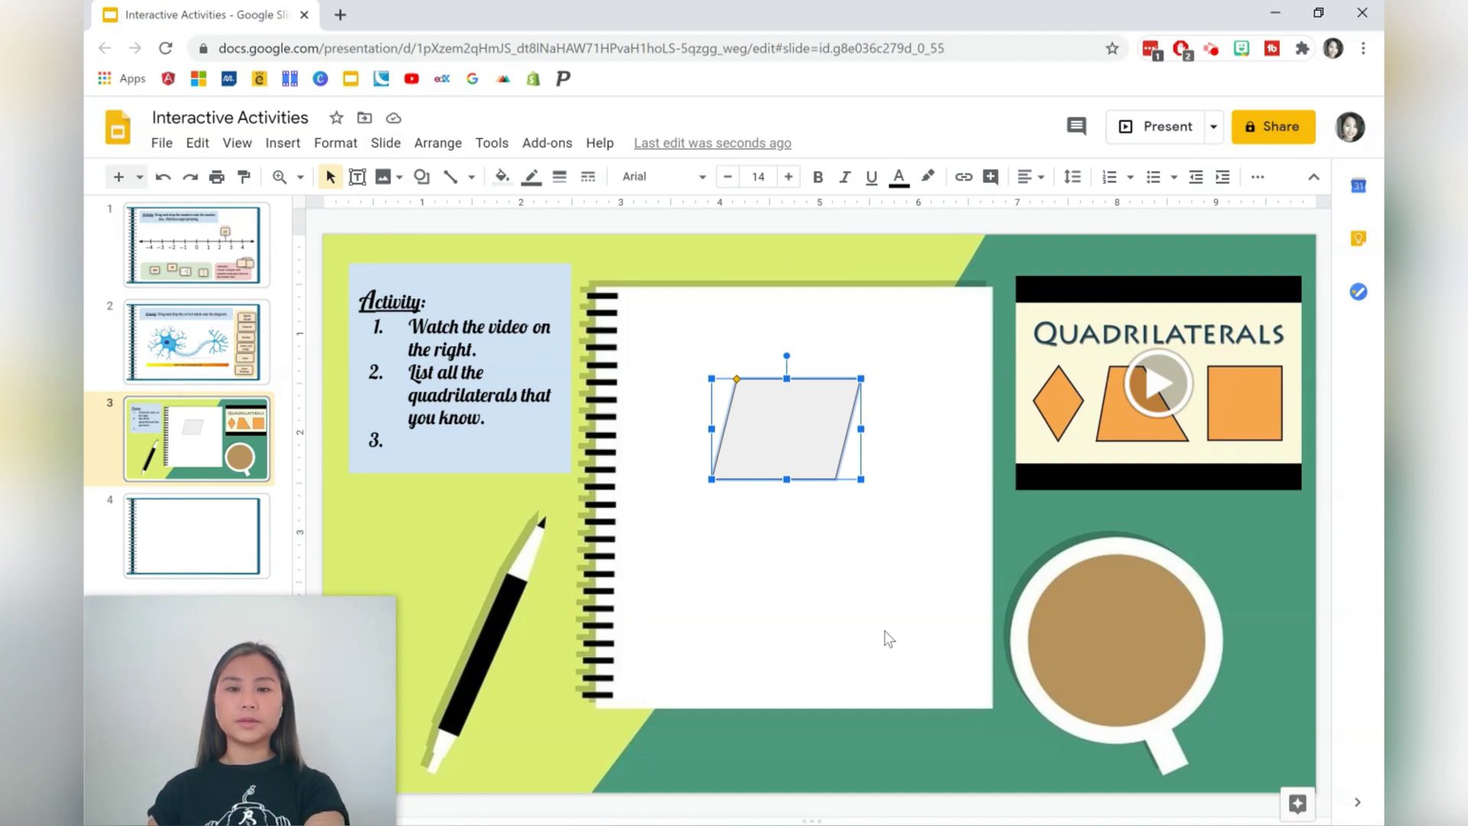
{"action": "key", "text": "Delete"}
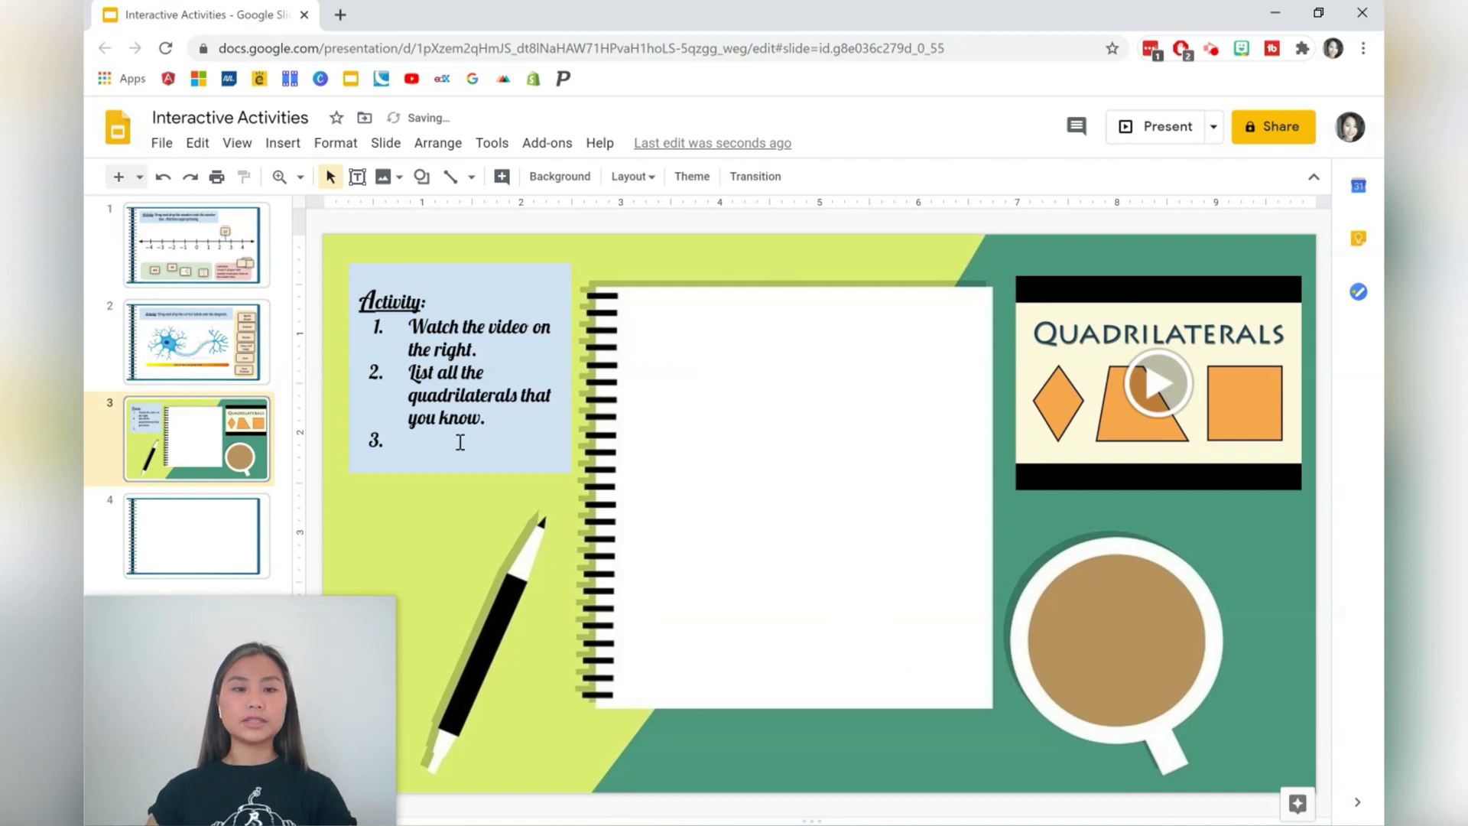
{"action": "left_click", "coordinate": [460, 442]}
Type step 3 'Create a diagram of a house using ONLY quadrilaterals' and lengthen the Activity box
{"action": "type", "text": "C"}
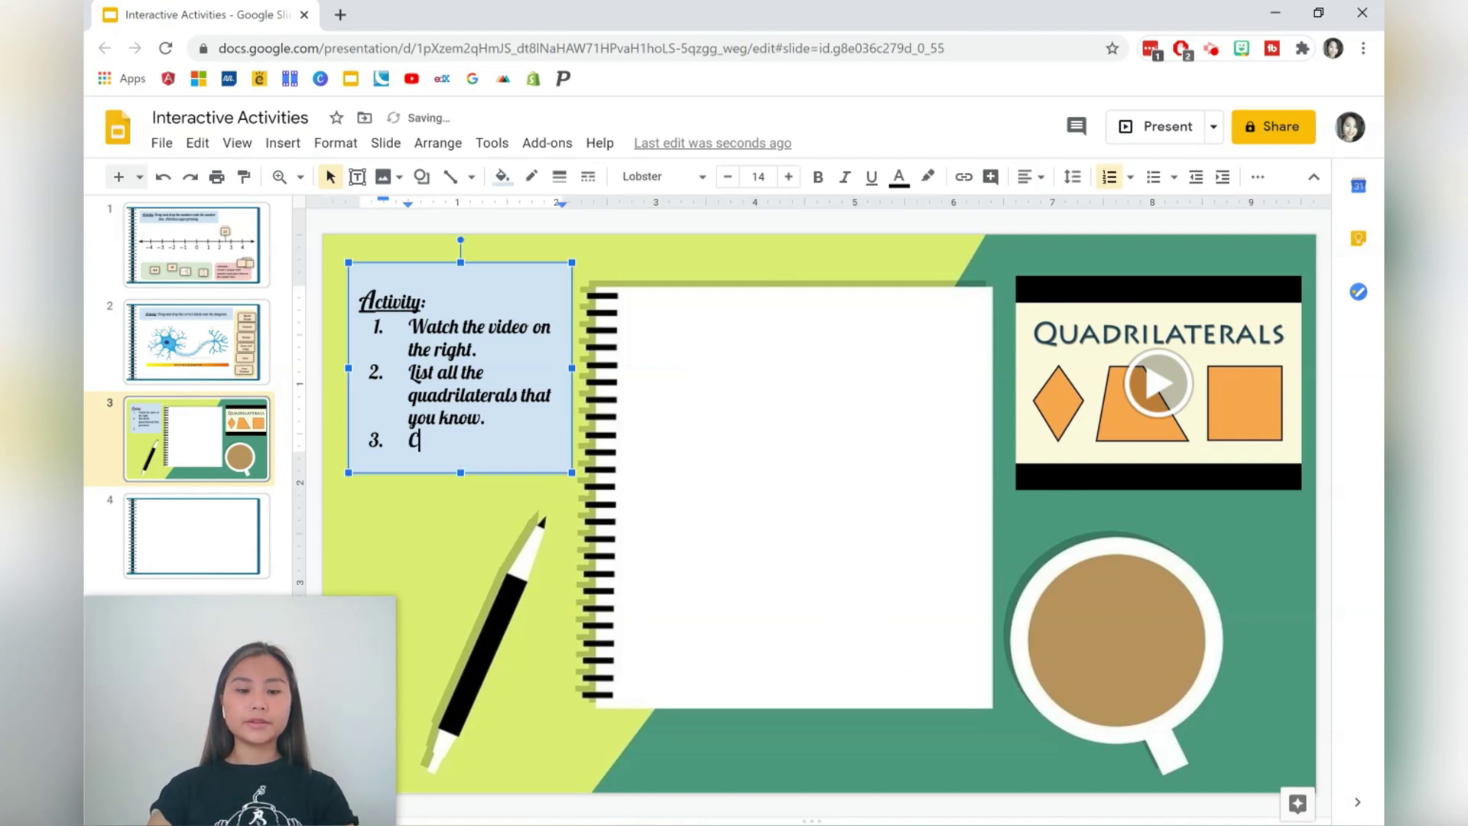
{"action": "type", "text": "reate a "}
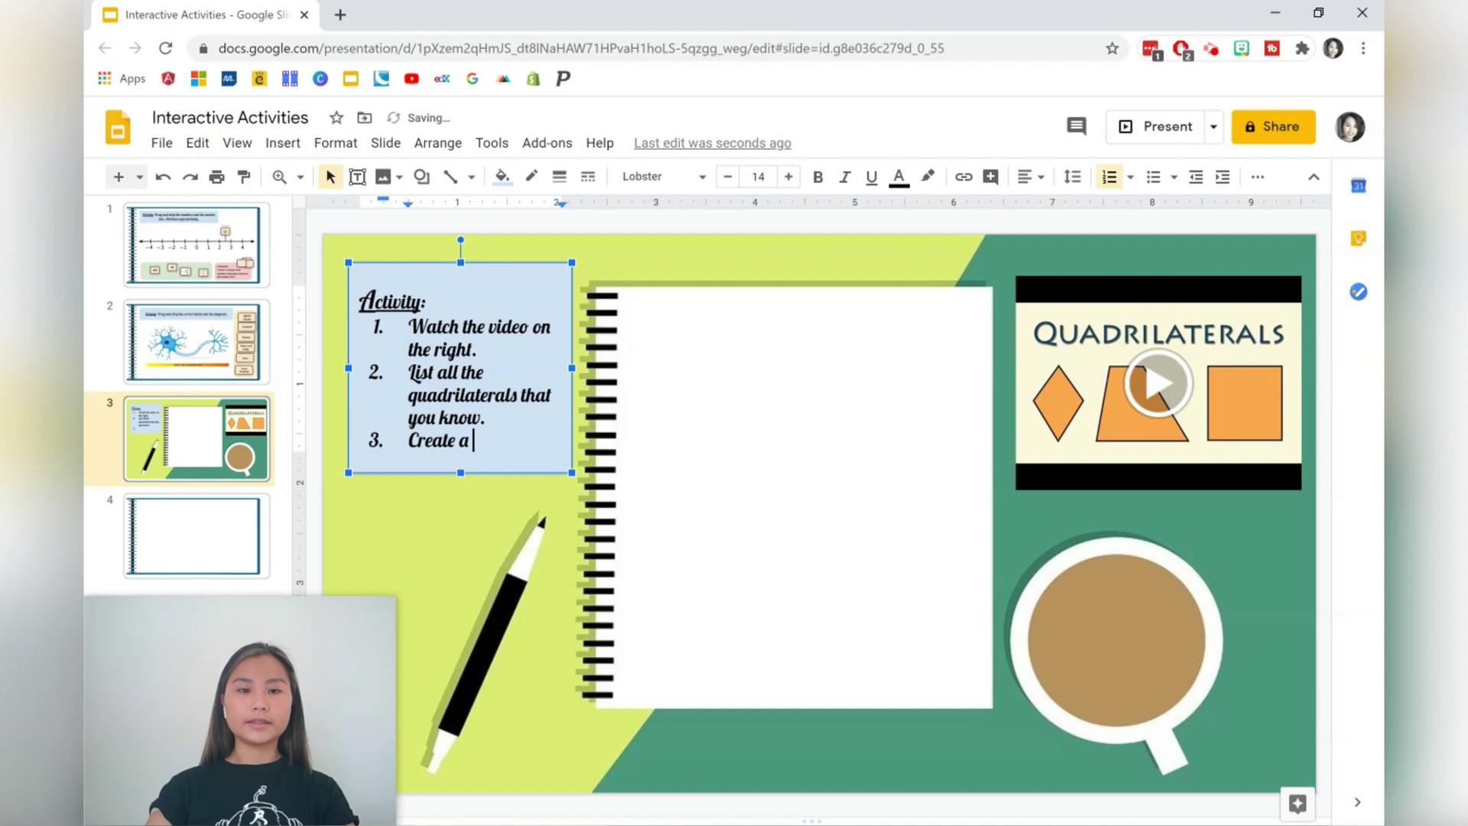
{"action": "type", "text": "diagram of a "}
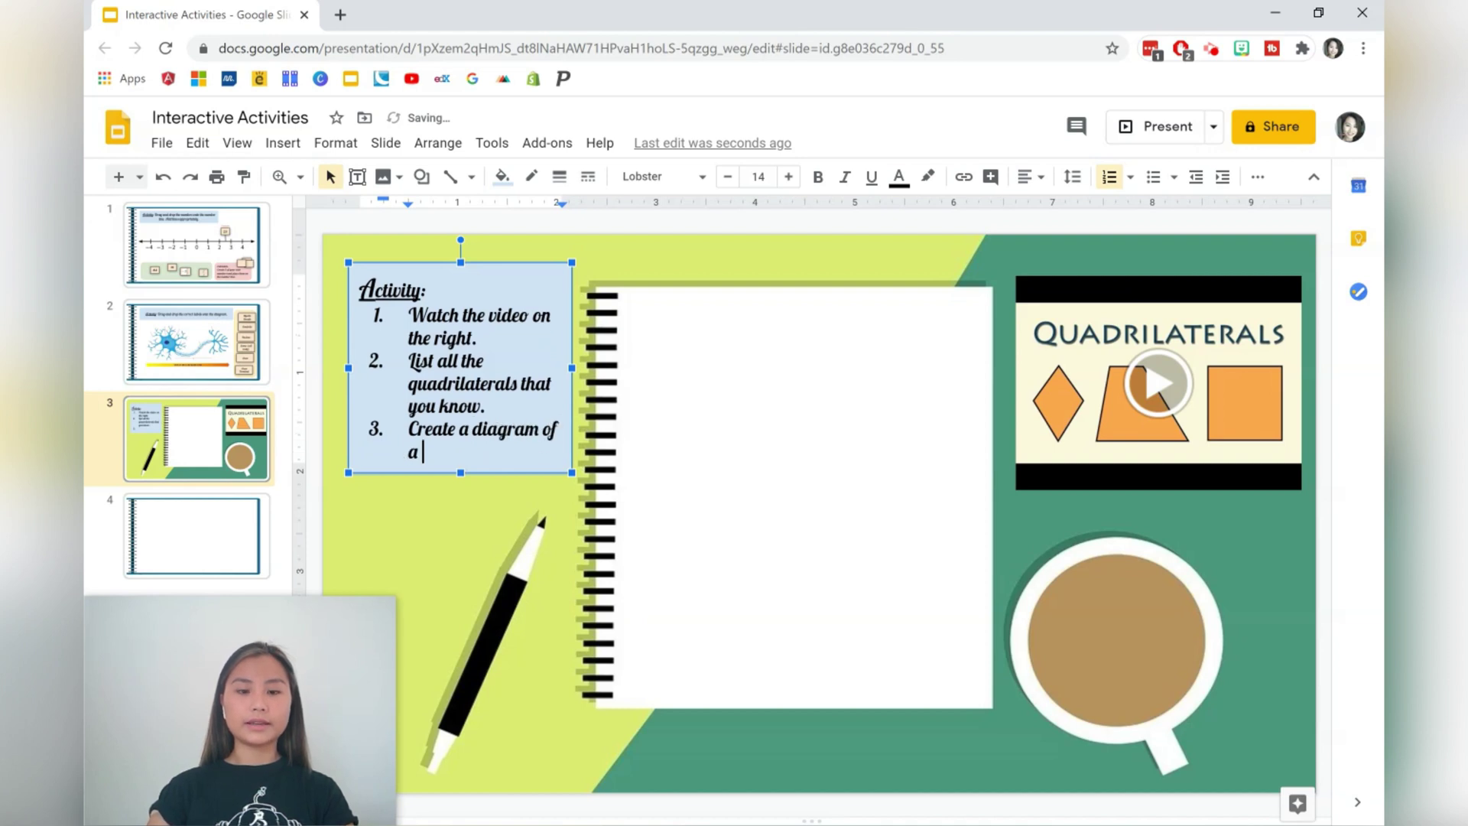
{"action": "type", "text": "house u"}
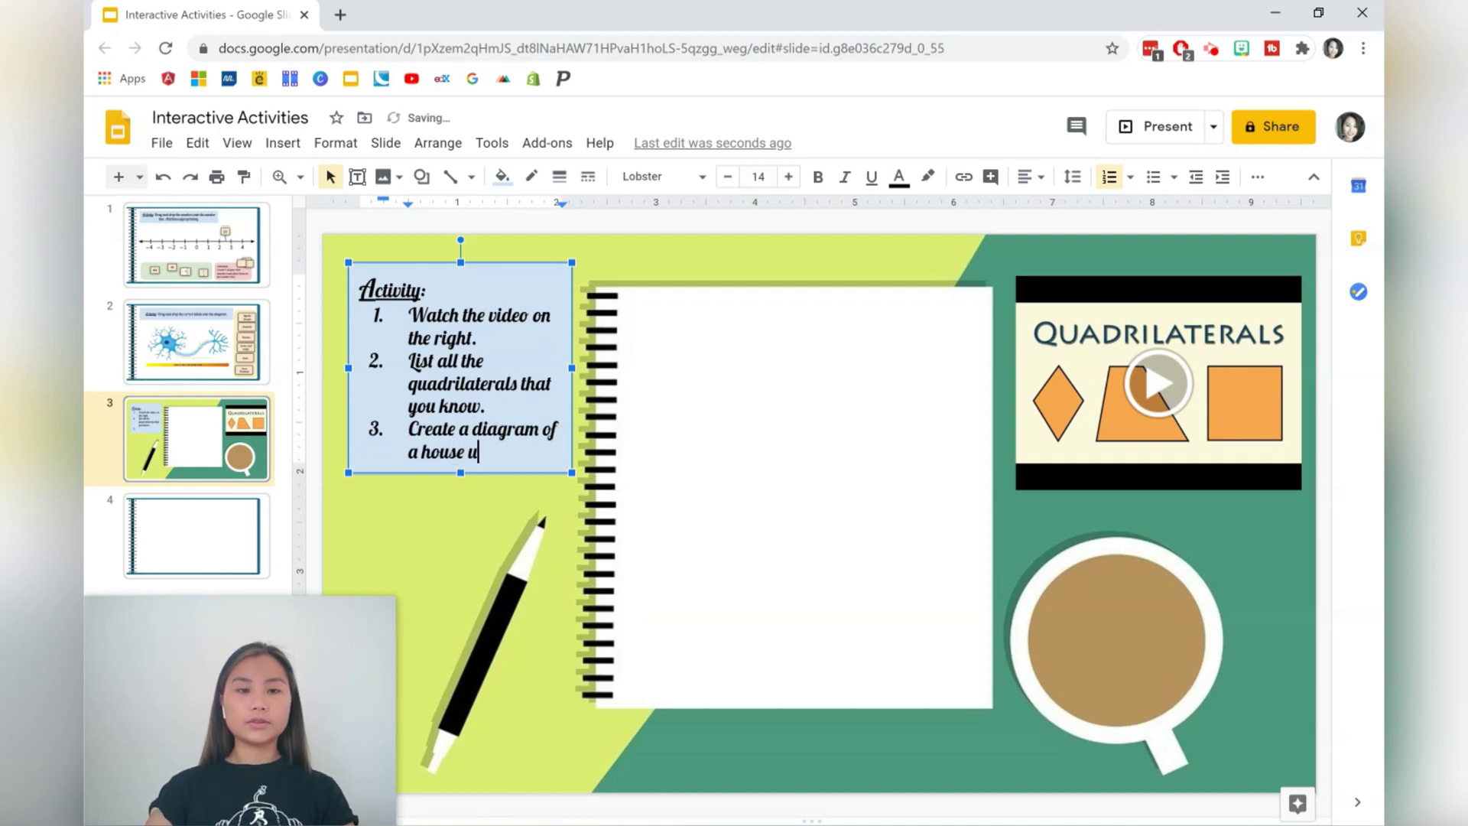
{"action": "type", "text": "sing ONLY"}
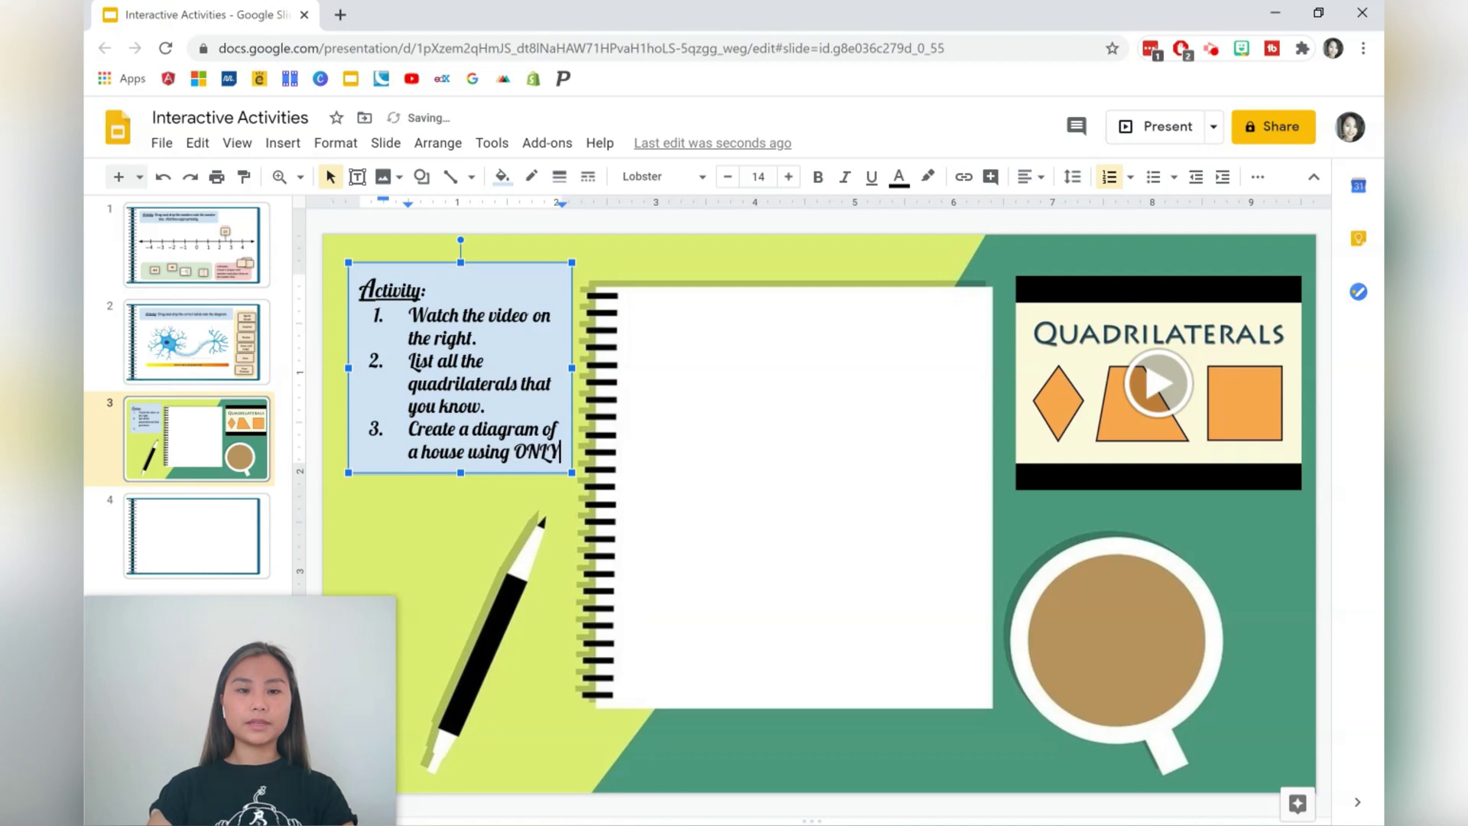
{"action": "type", "text": " quadrilate"}
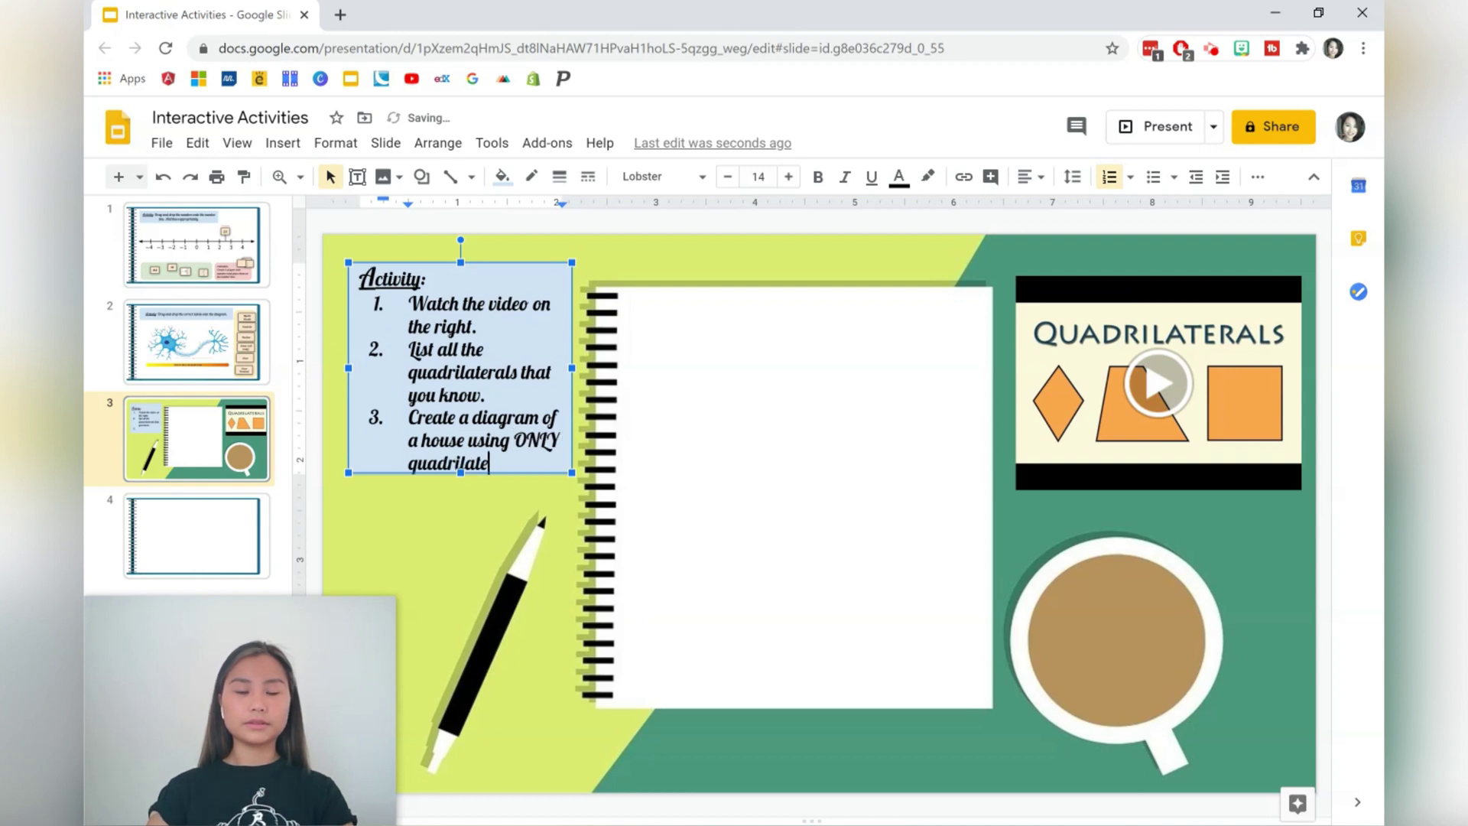
{"action": "type", "text": "rals"}
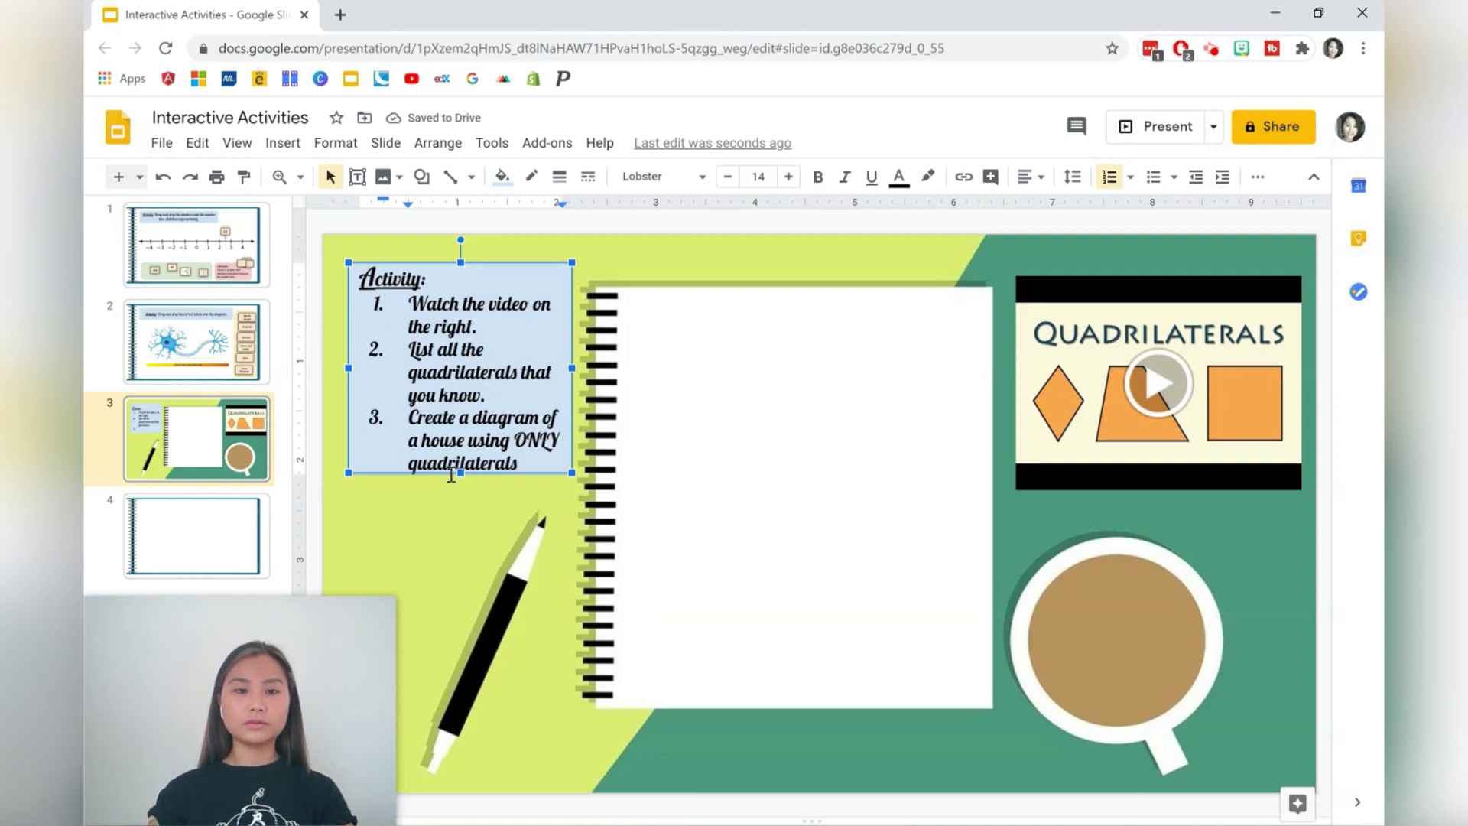
{"action": "left_click_drag", "start_coordinate": [461, 473], "coordinate": [469, 528]}
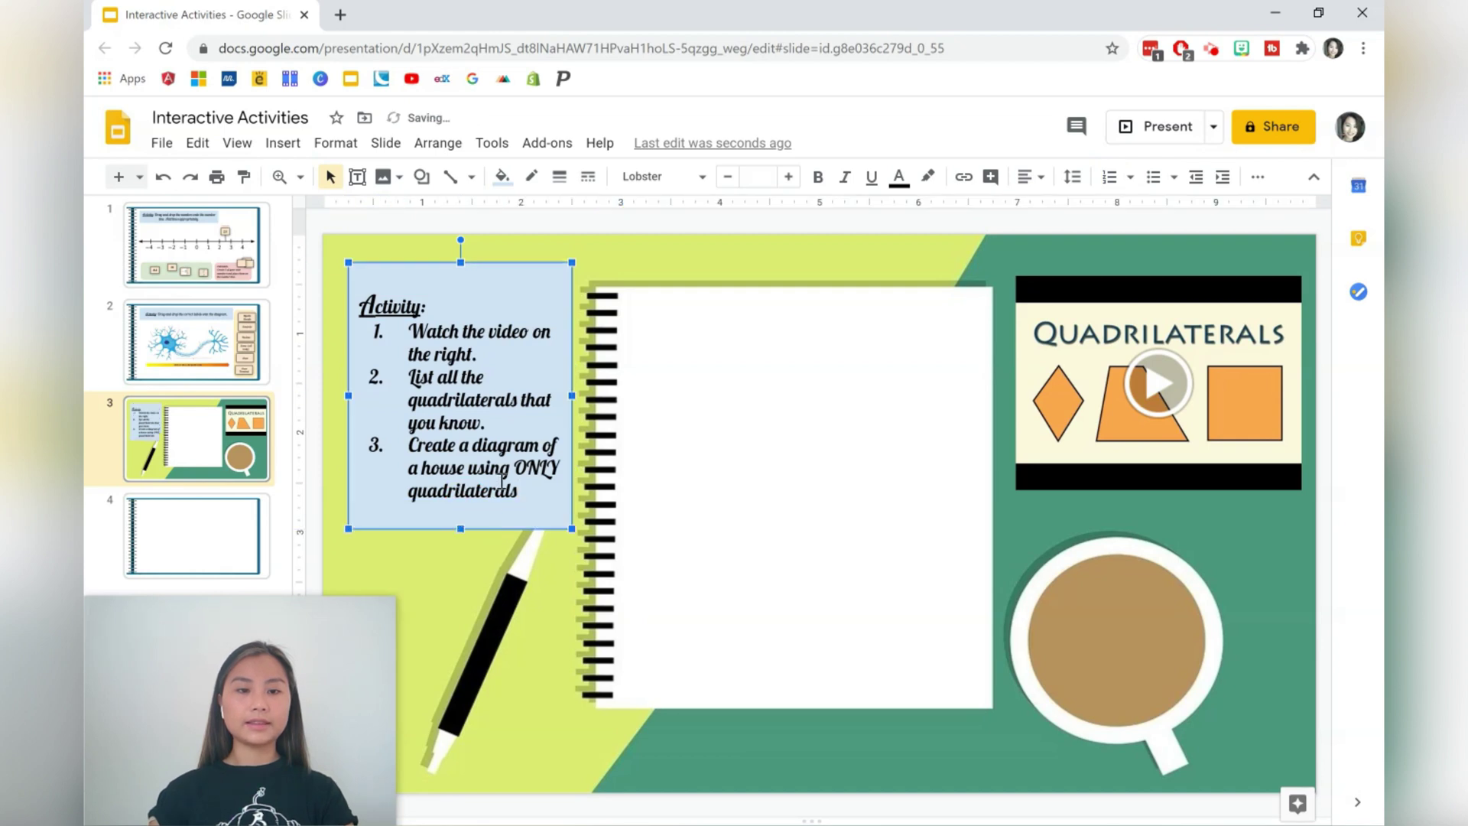
{"action": "left_click", "coordinate": [529, 486]}
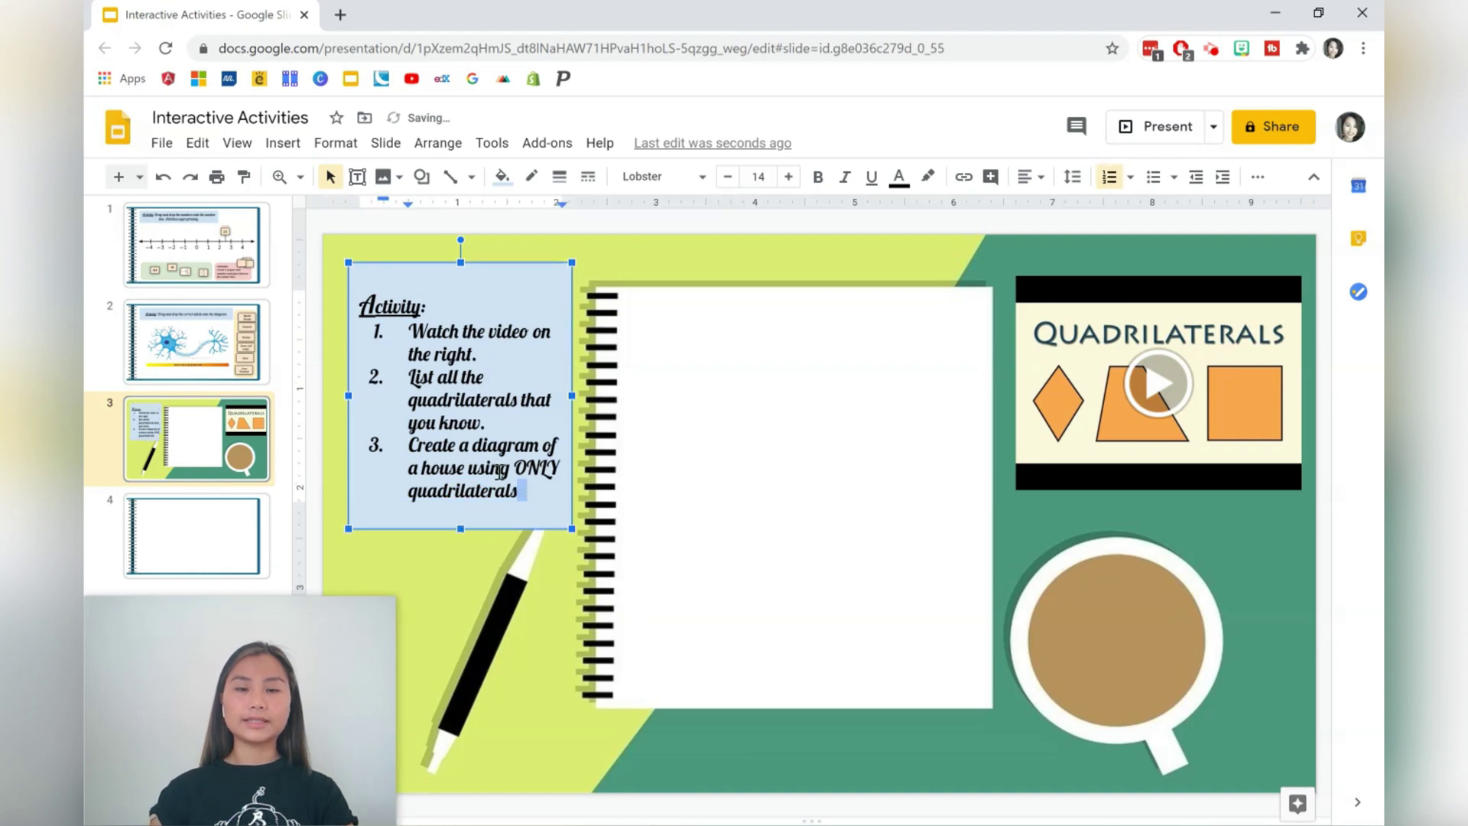
{"action": "left_click", "coordinate": [545, 495]}
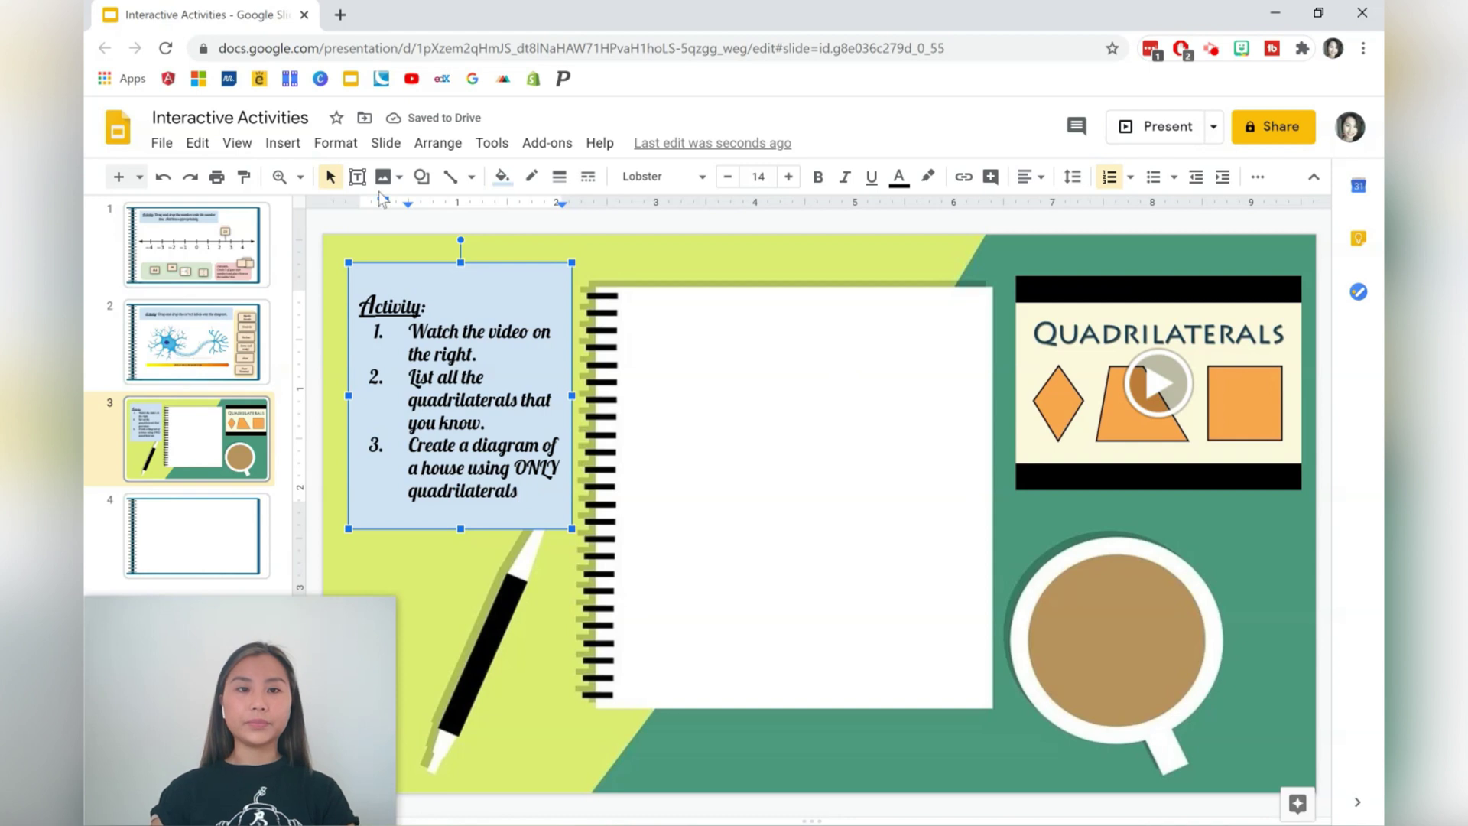
{"action": "left_click", "coordinate": [421, 178]}
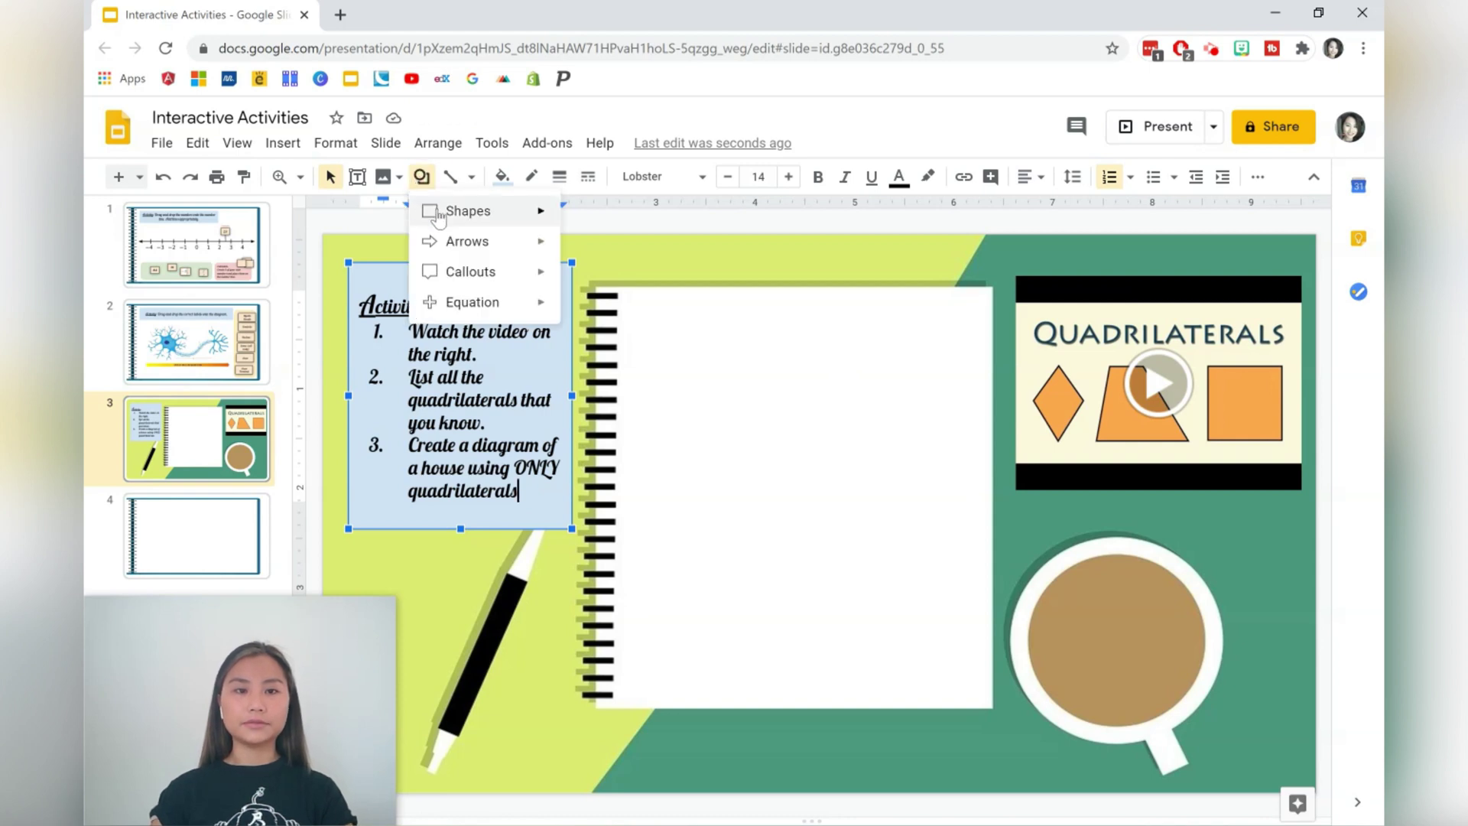
{"action": "mouse_move", "coordinate": [499, 222]}
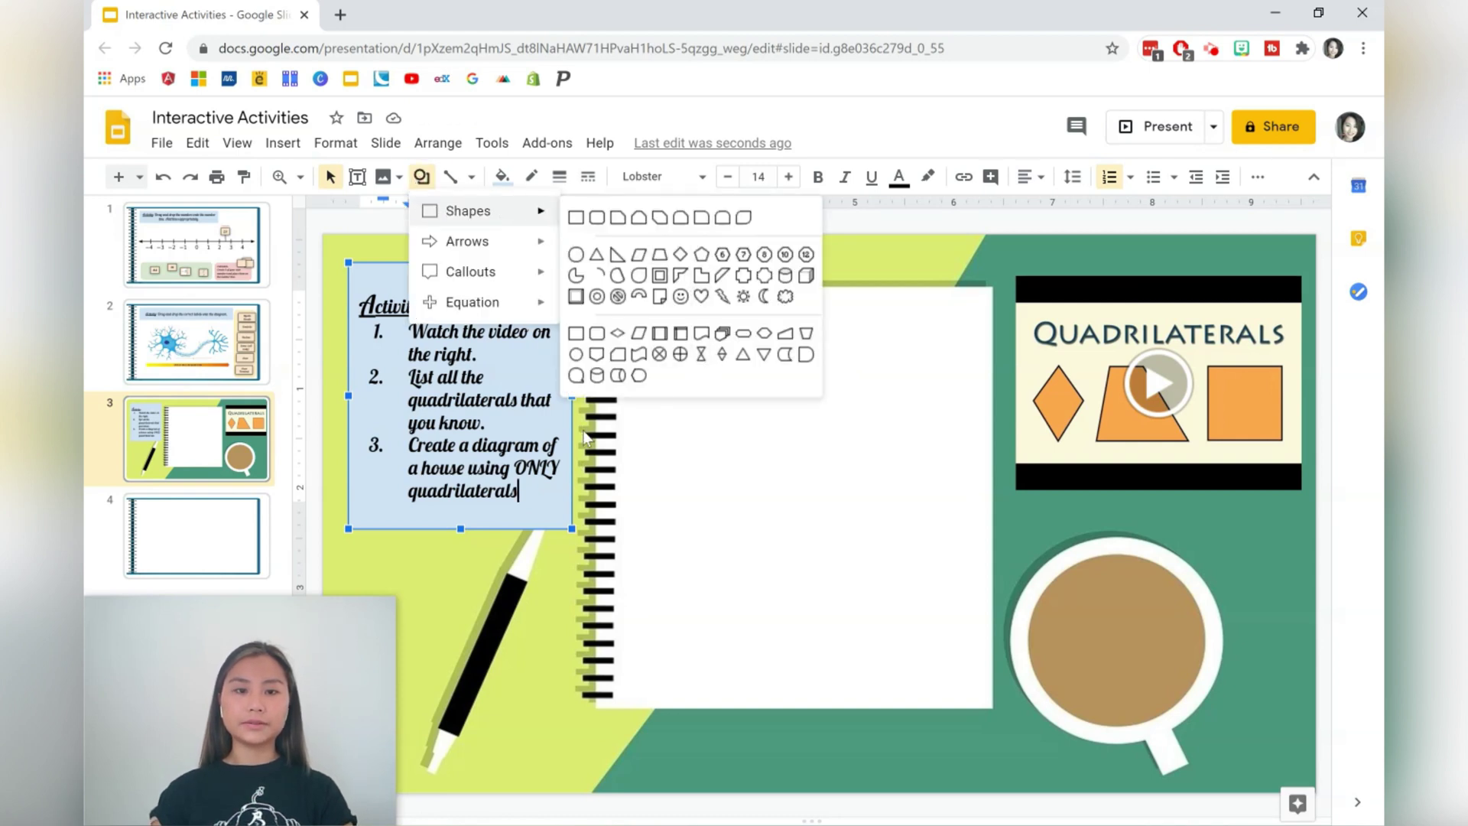
{"action": "left_click", "coordinate": [537, 492]}
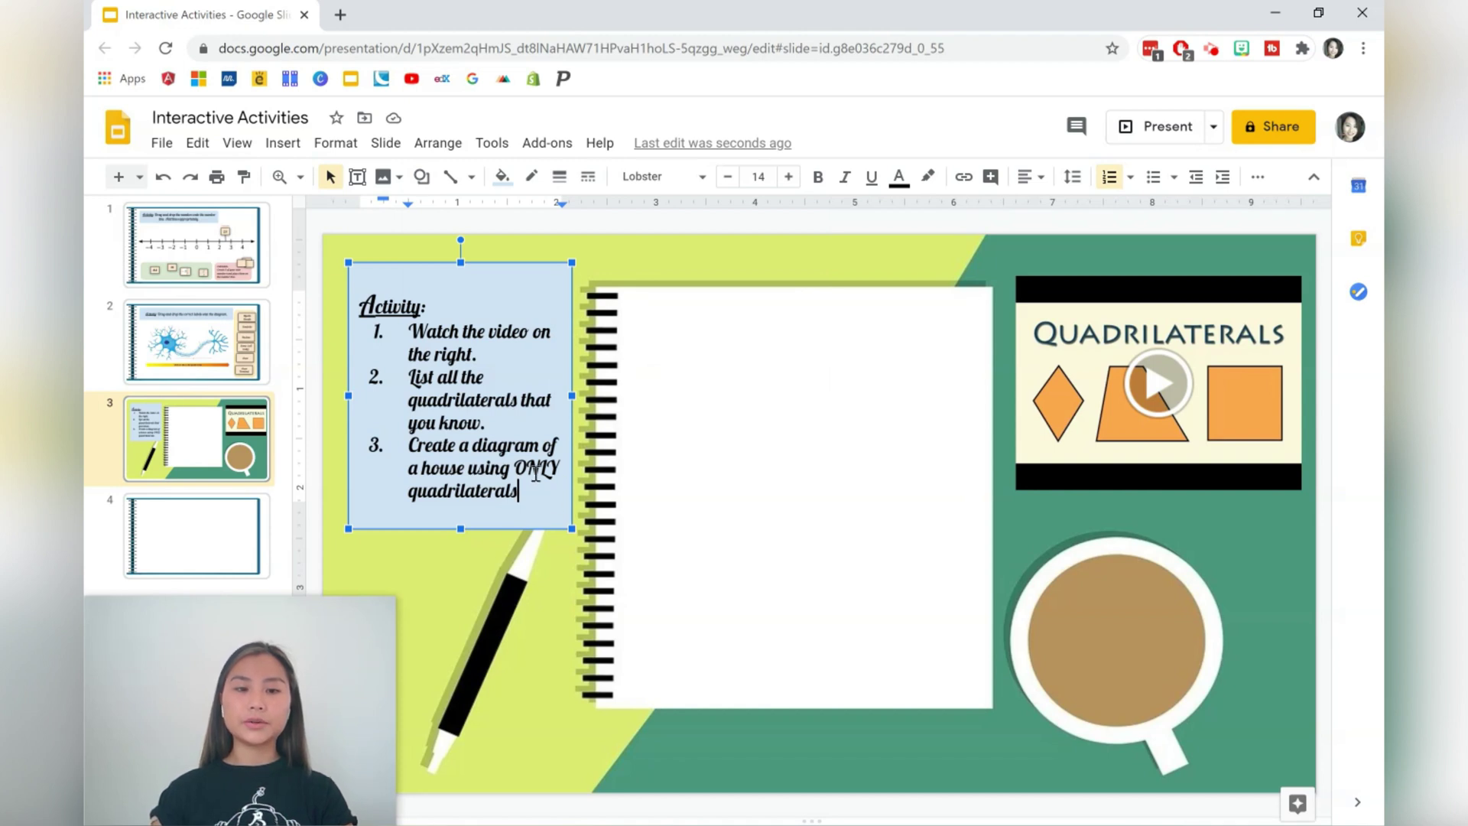
Complete the third instruction: 'Use the shape tool on Google Slides and create your diagram on the middle of this slide.'
{"action": "type", "text": ". Use the sha"}
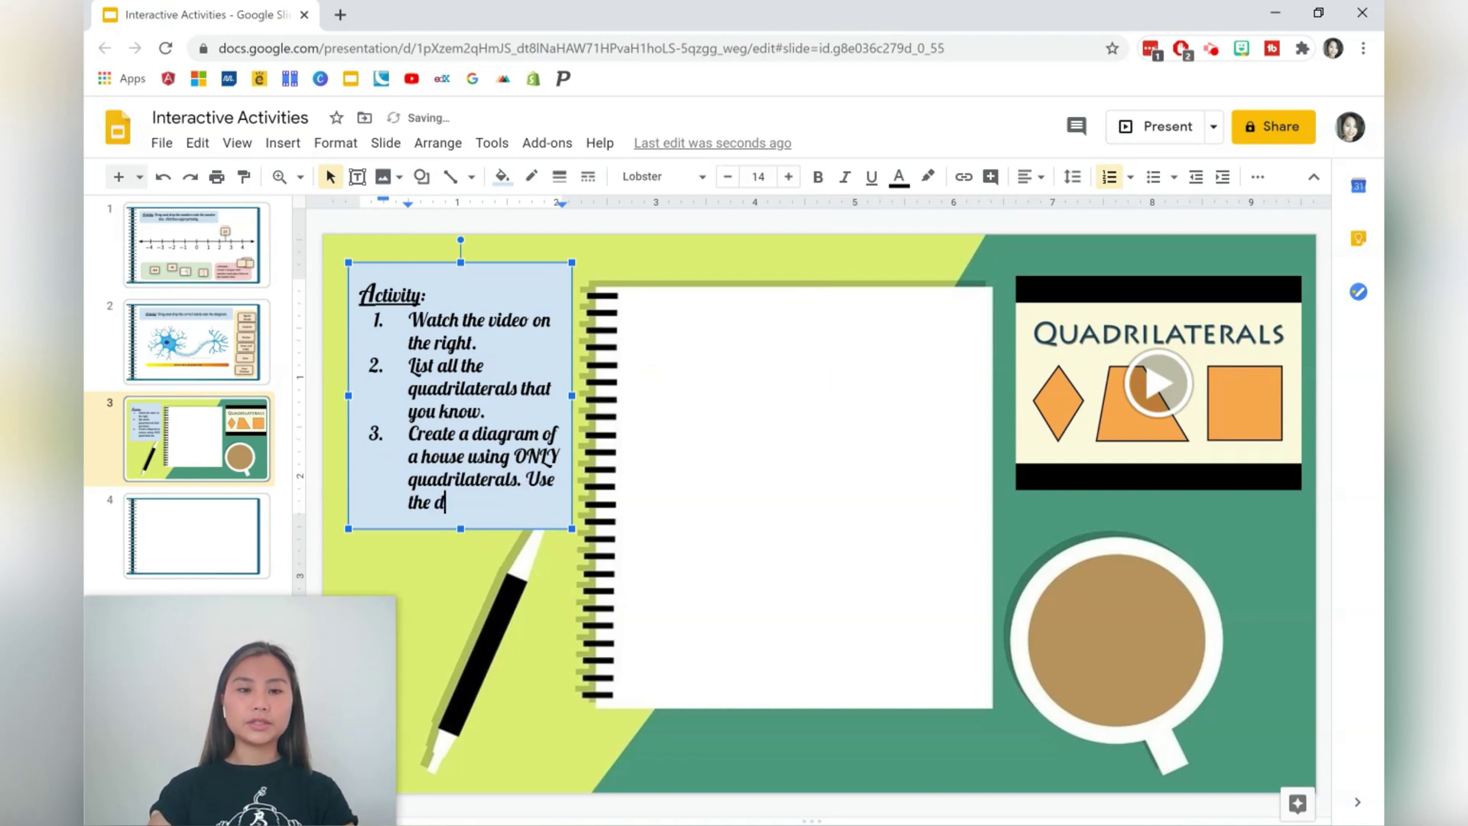
{"action": "type", "text": "pe tool"}
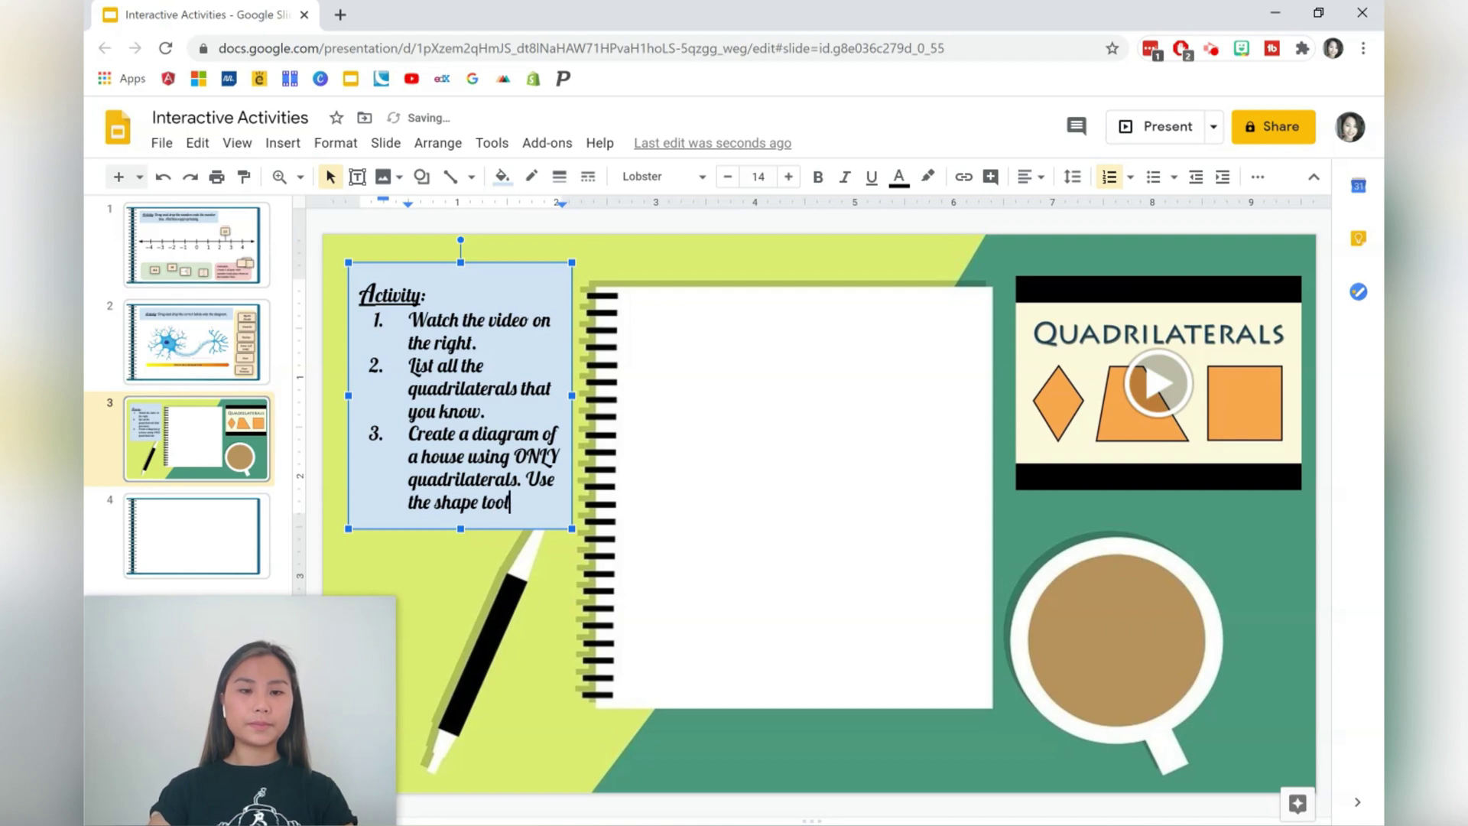
{"action": "type", "text": " on Google Sl"}
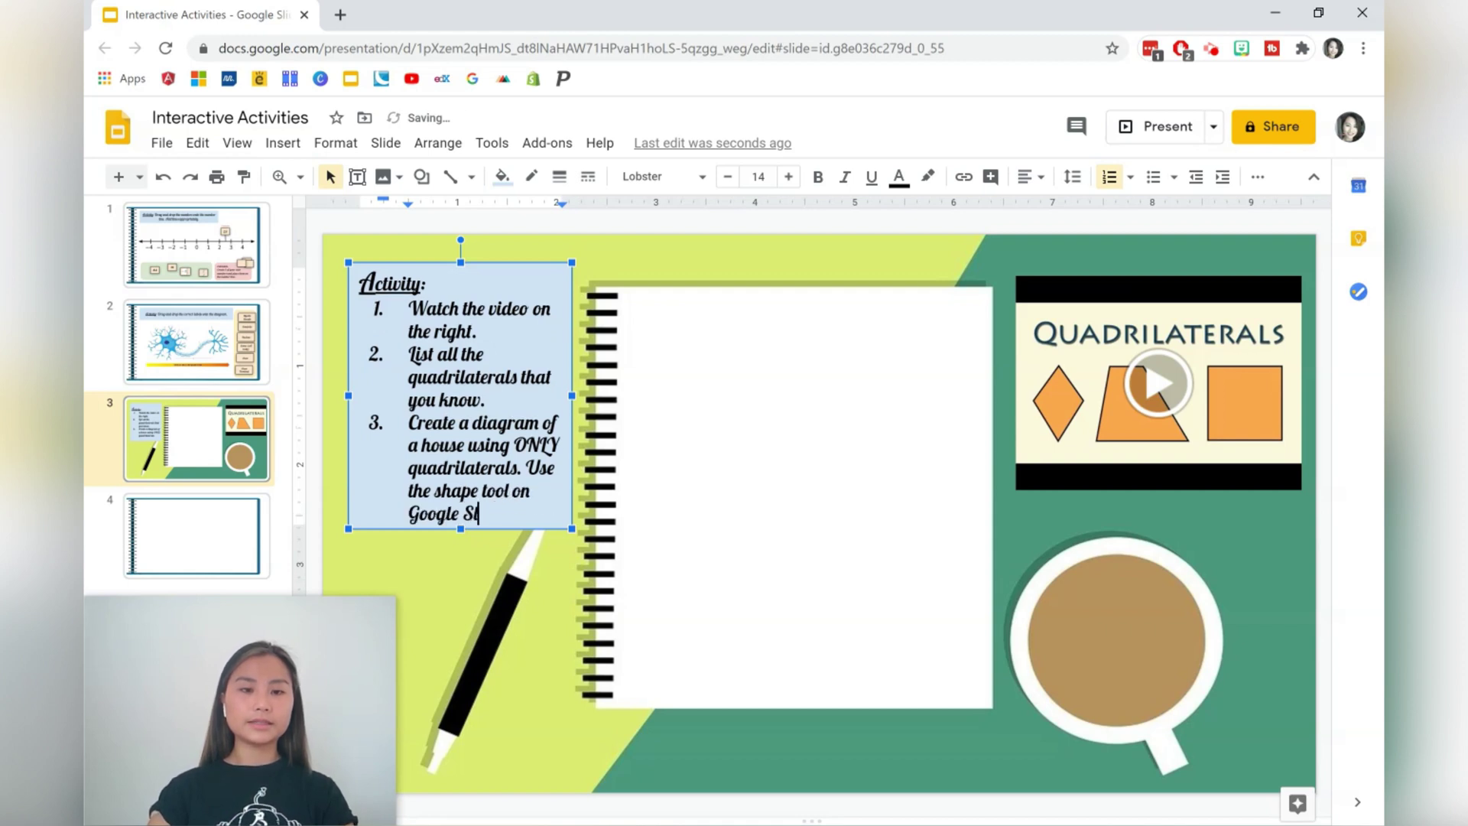
{"action": "type", "text": "and"}
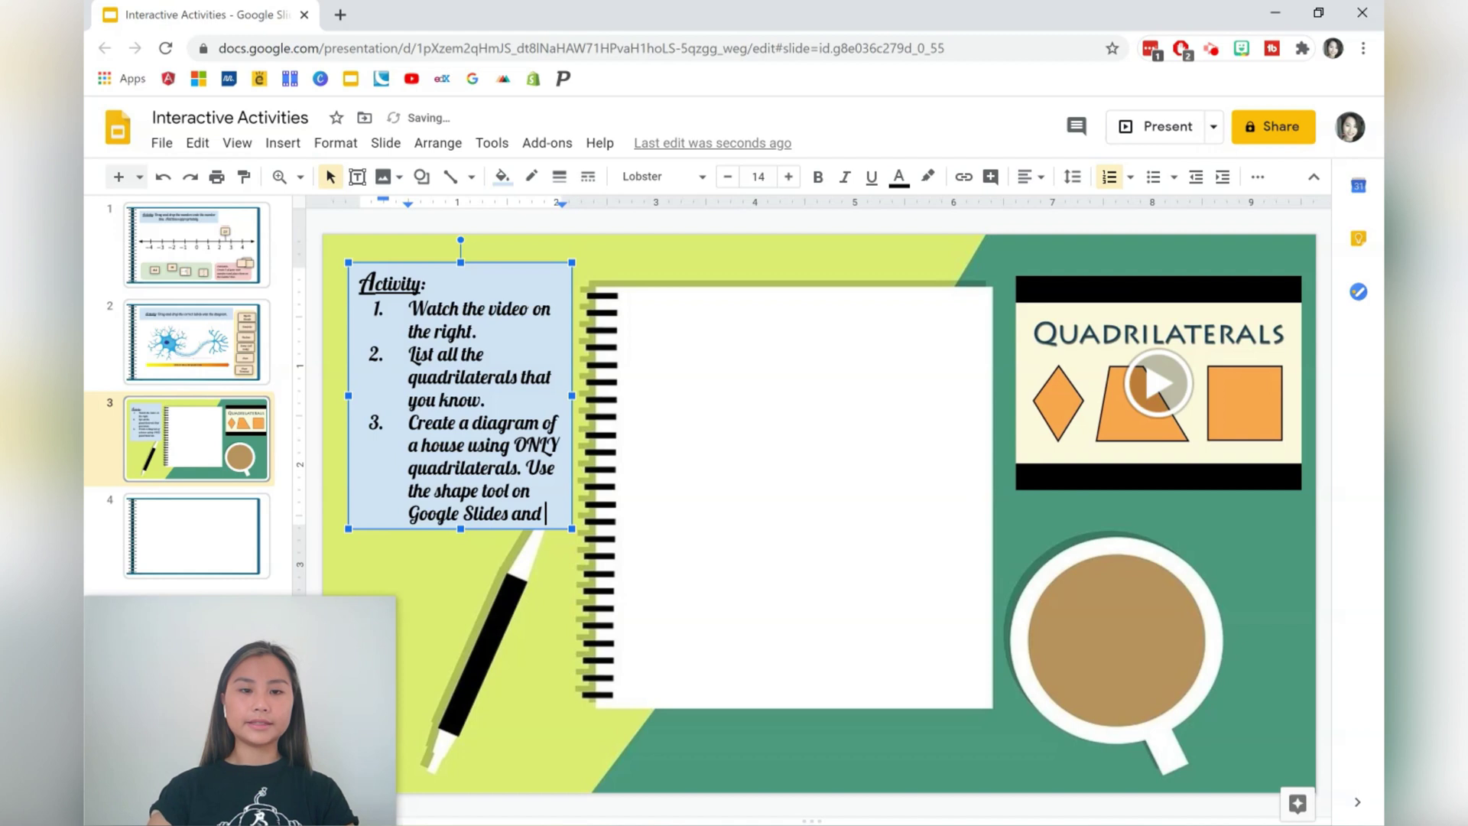
{"action": "type", "text": " create your diagram "}
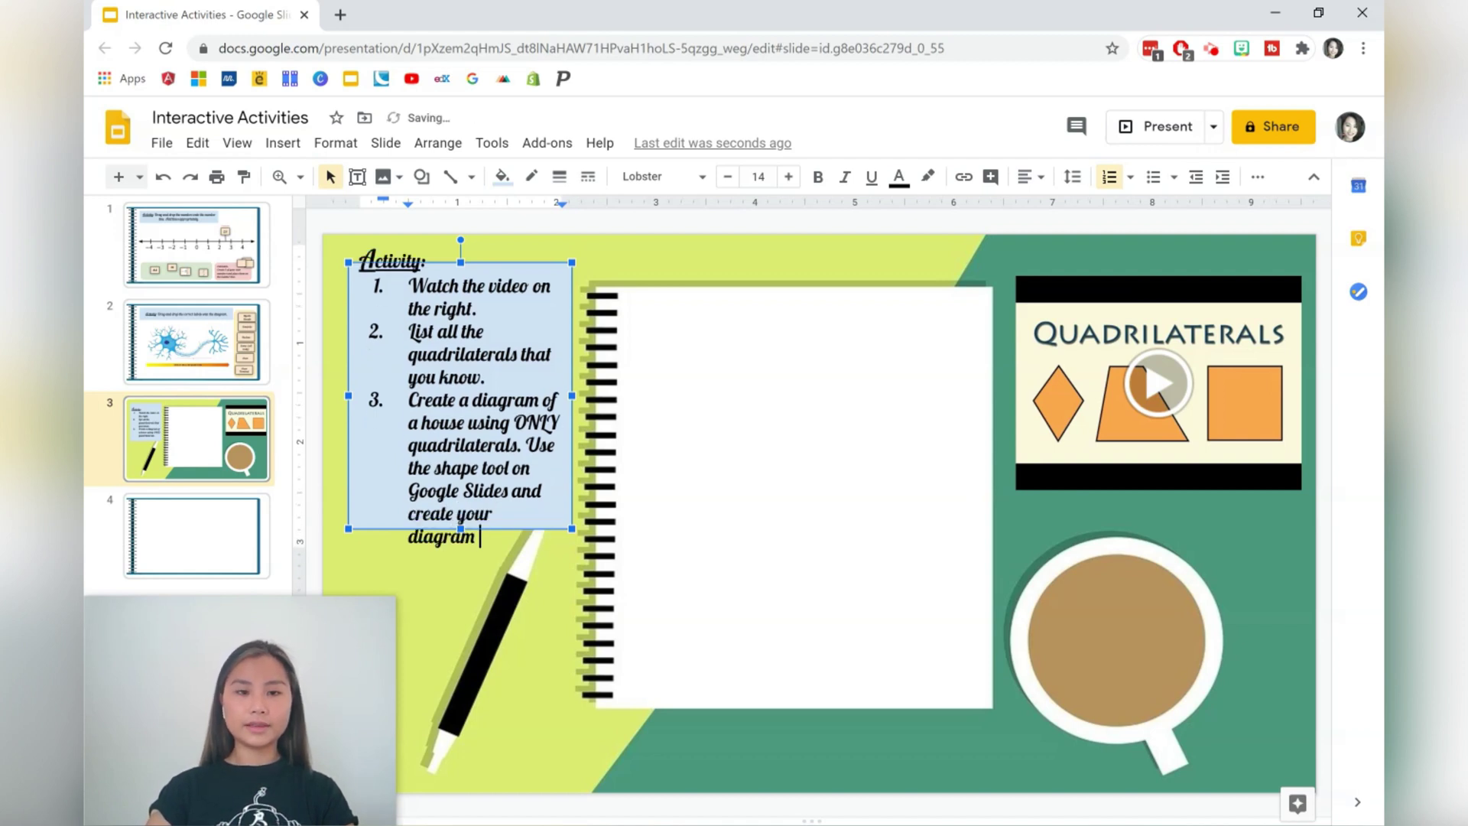
{"action": "type", "text": "on the"}
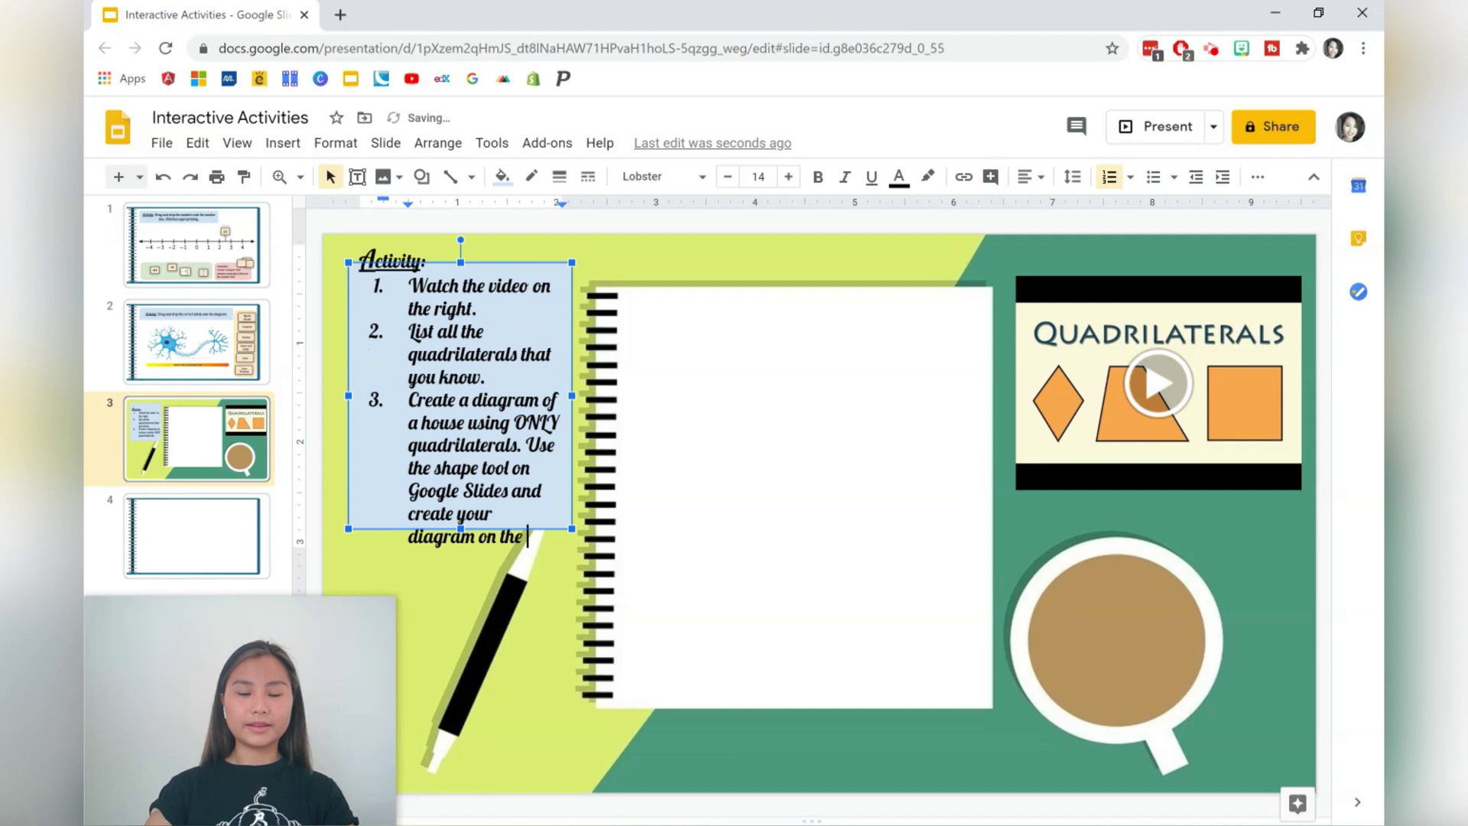
{"action": "type", "text": " m"}
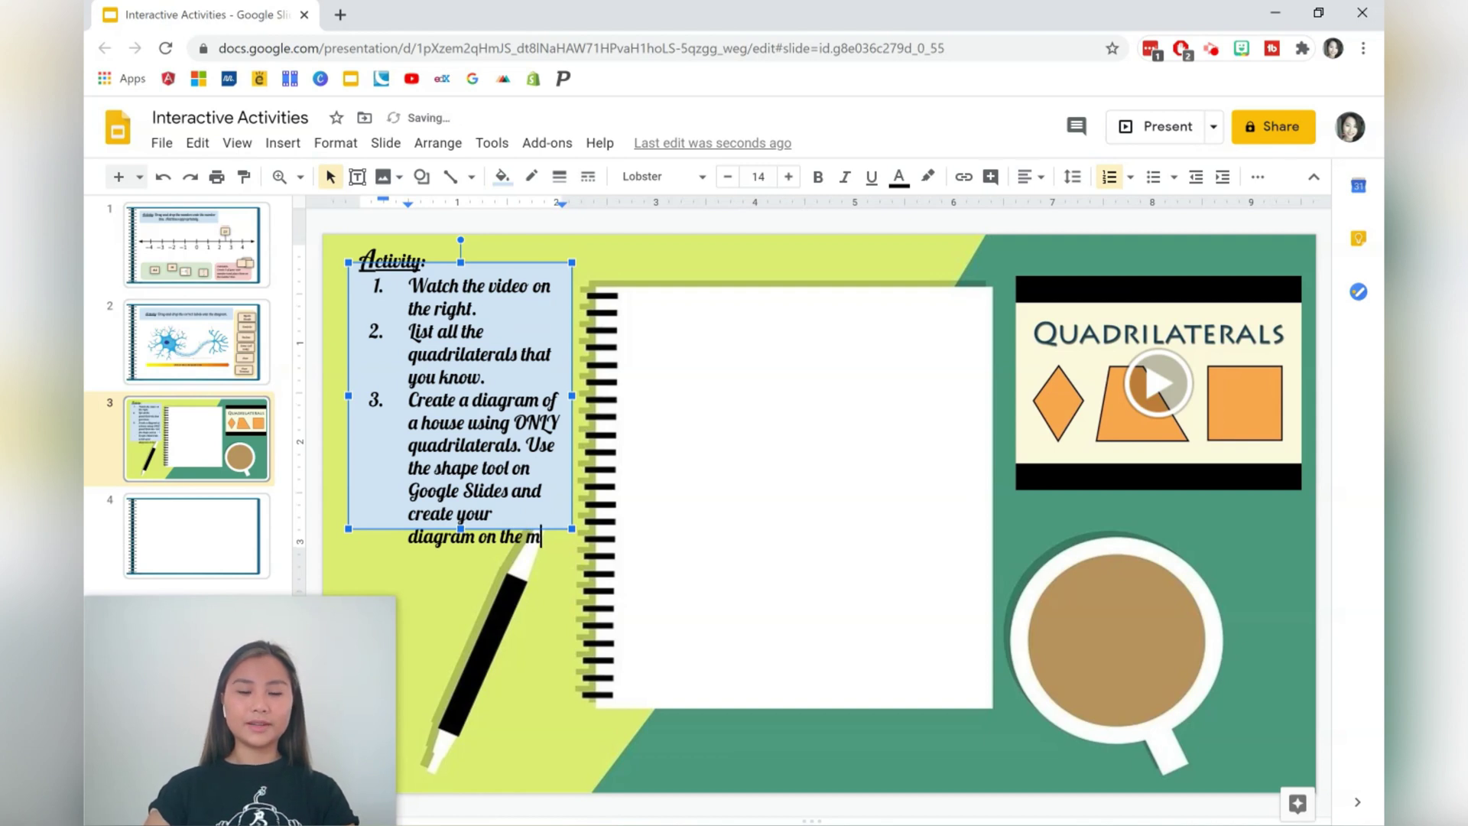
{"action": "type", "text": "iddle"}
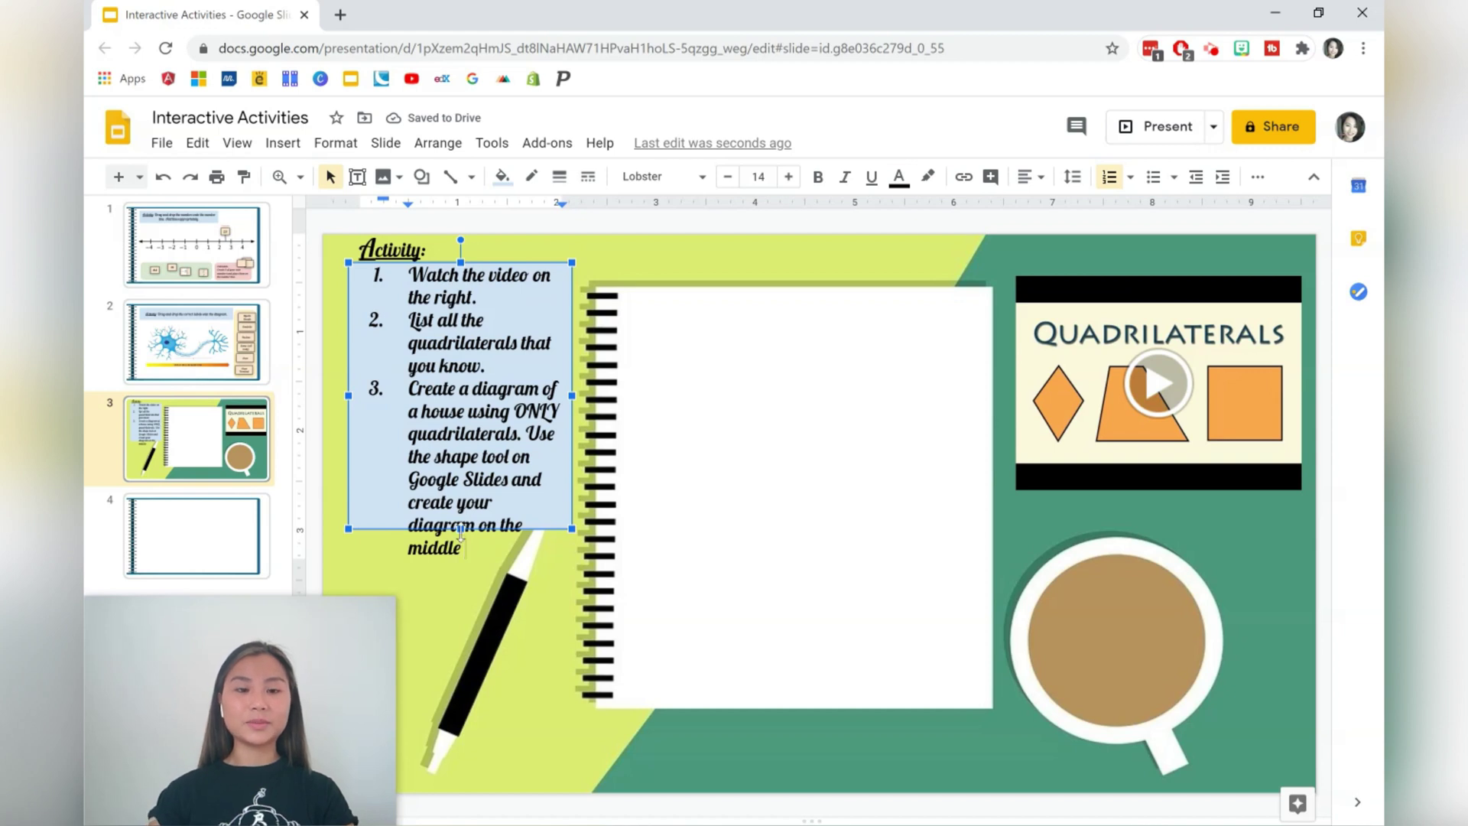
{"action": "left_click_drag", "start_coordinate": [460, 529], "coordinate": [467, 575]}
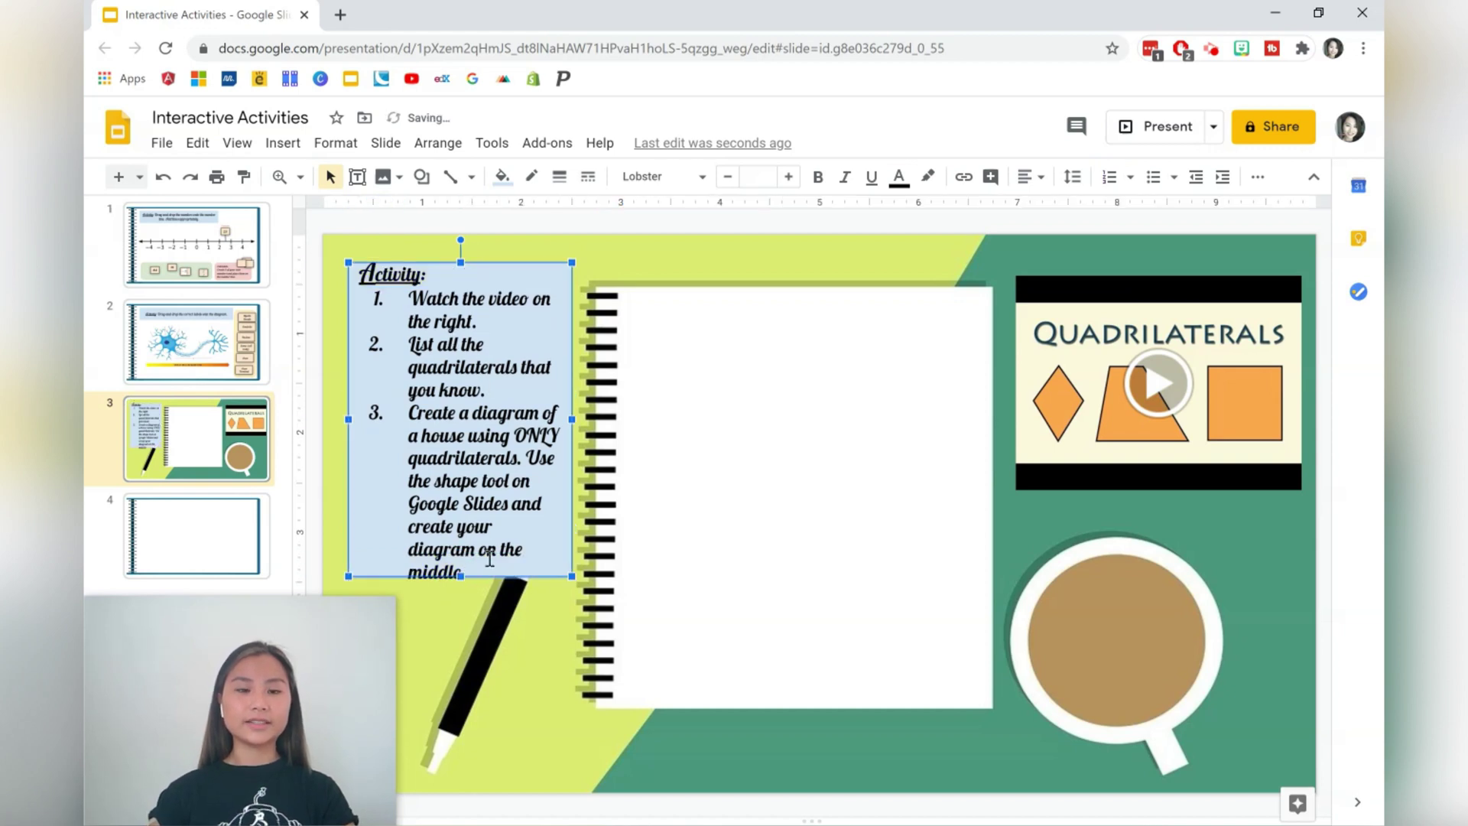
{"action": "left_click", "coordinate": [475, 563]}
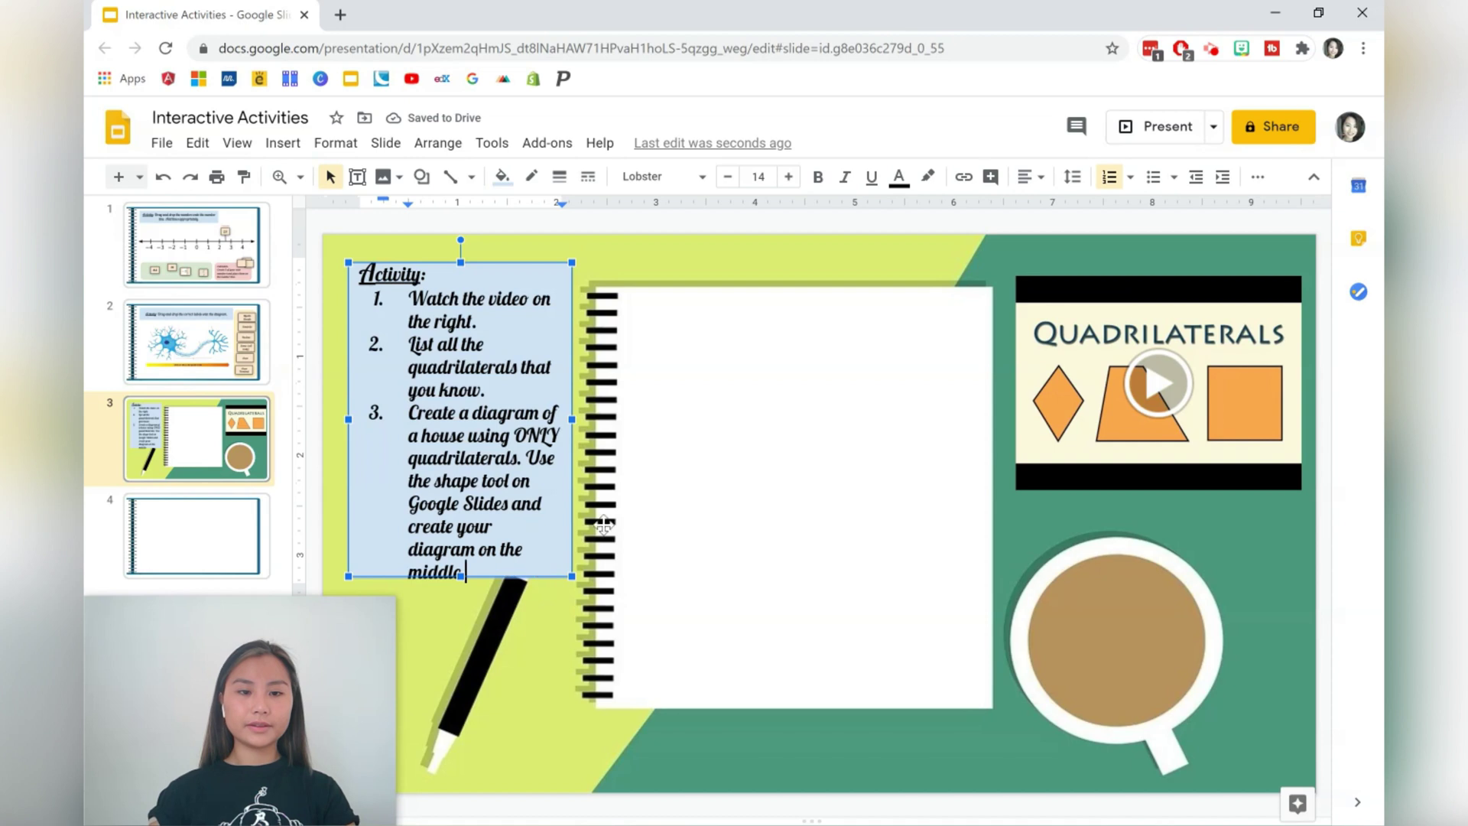
{"action": "type", "text": "of th"}
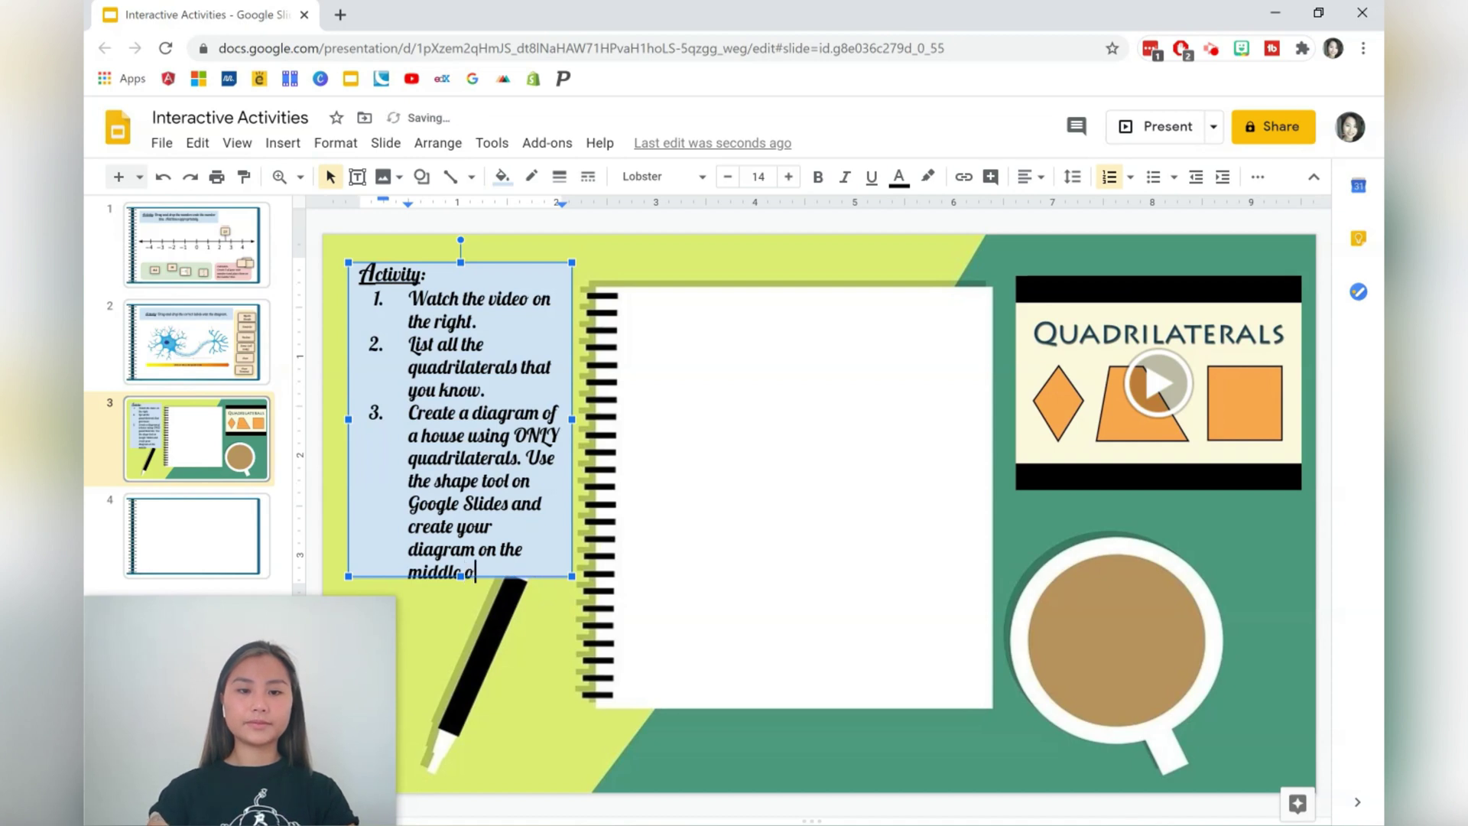
{"action": "key", "text": "BackSpace"}
{"action": "key", "text": "BackSpace"}
{"action": "key", "text": "BackSpace"}
{"action": "key", "text": "BackSpace"}
{"action": "key", "text": "BackSpace"}
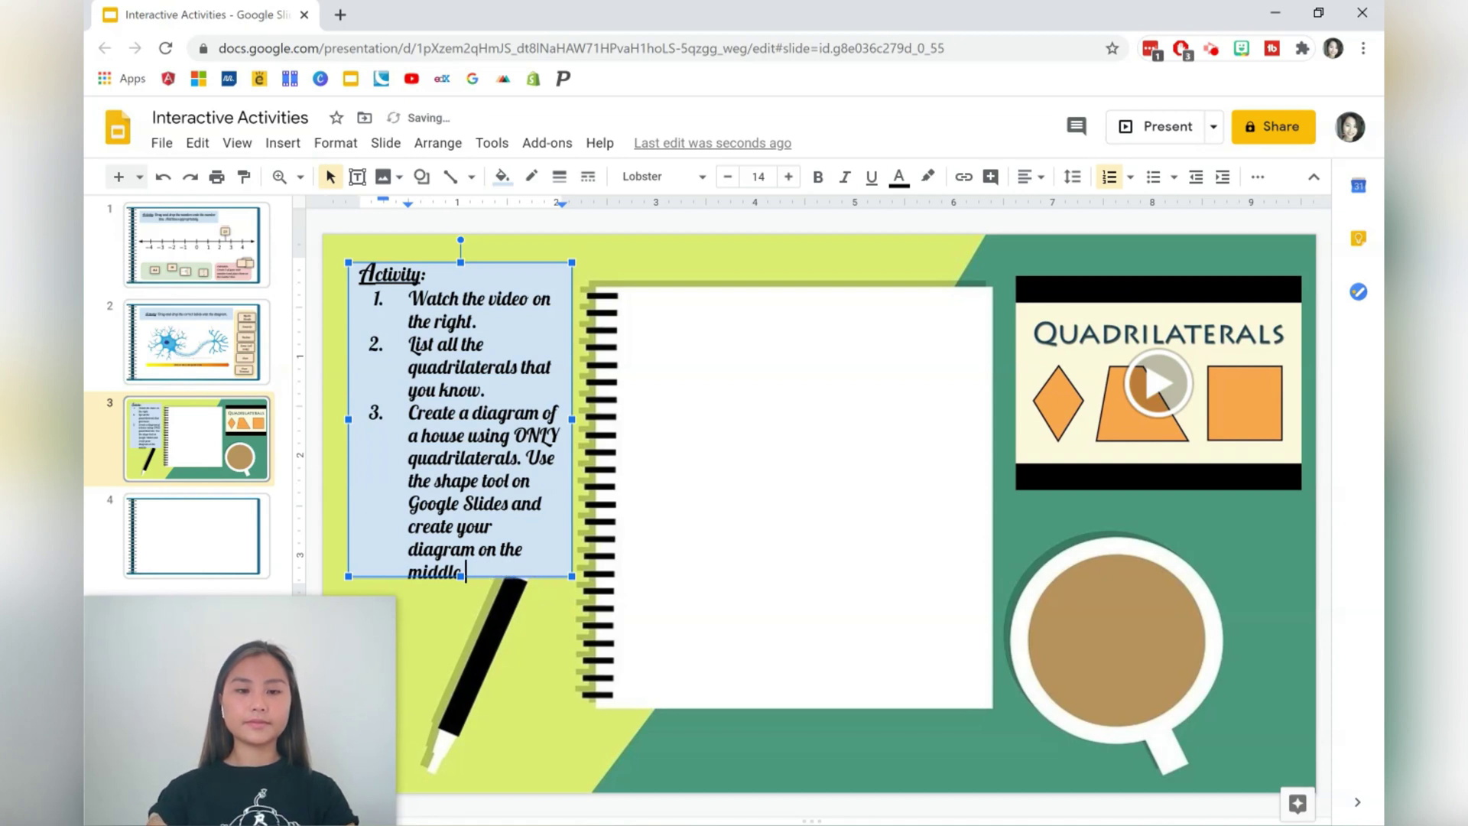
{"action": "type", "text": "of this"}
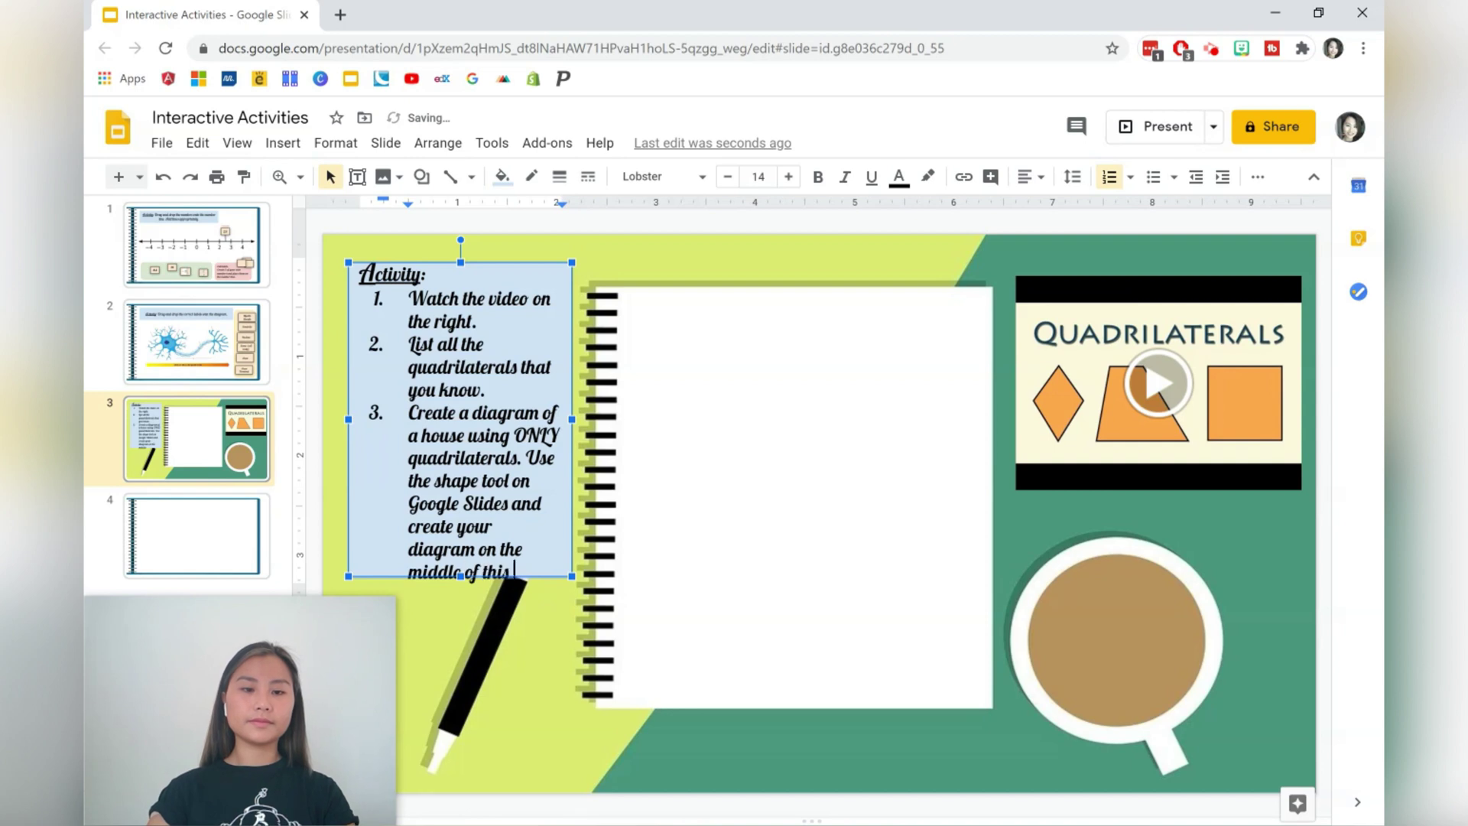
{"action": "type", "text": " slide."}
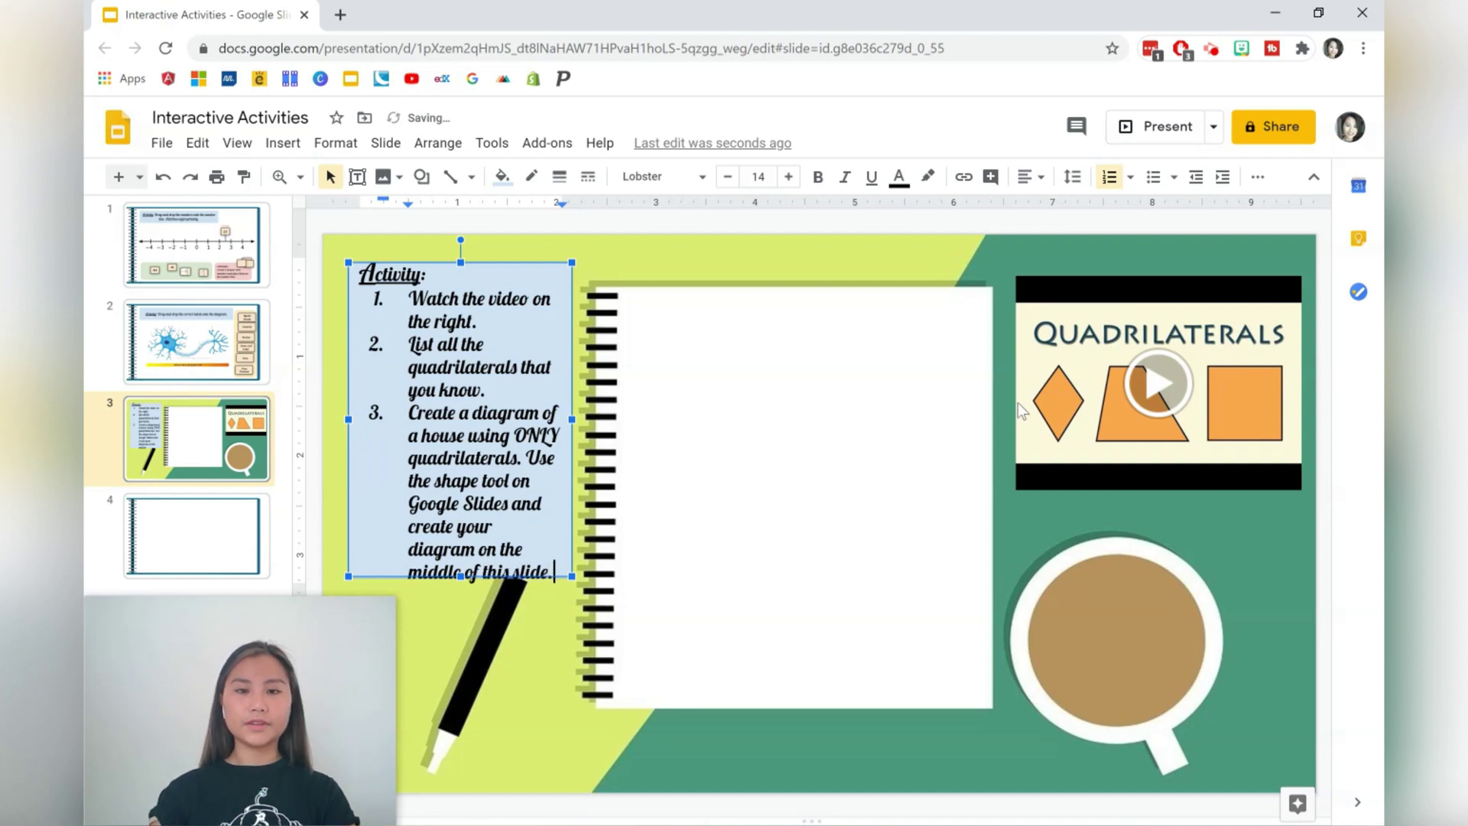
{"action": "left_click", "coordinate": [1021, 411]}
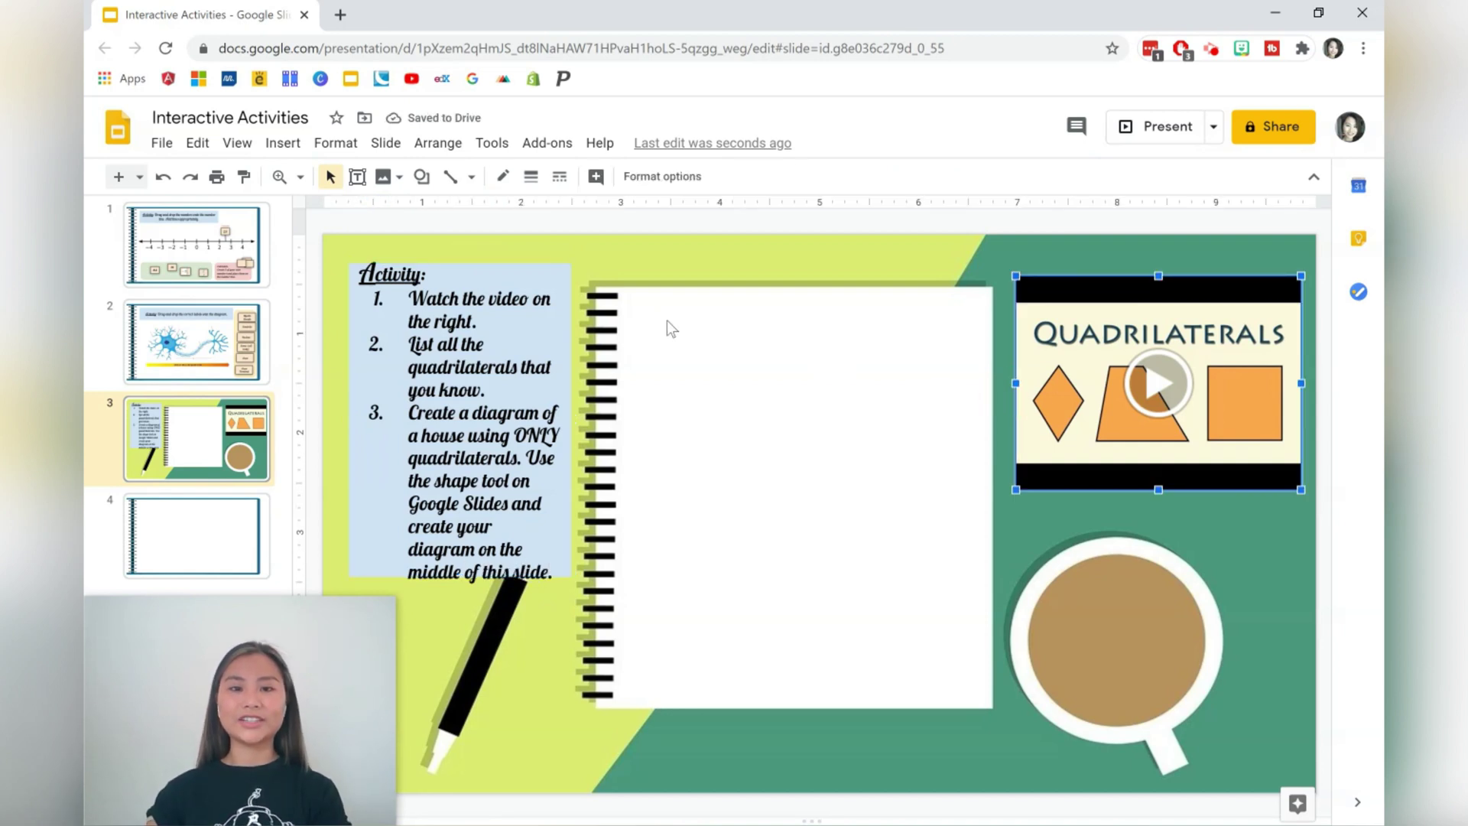
Draw a text box at the top of the notebook page reading 'Create your house diagram here.'
{"action": "left_click", "coordinate": [357, 177]}
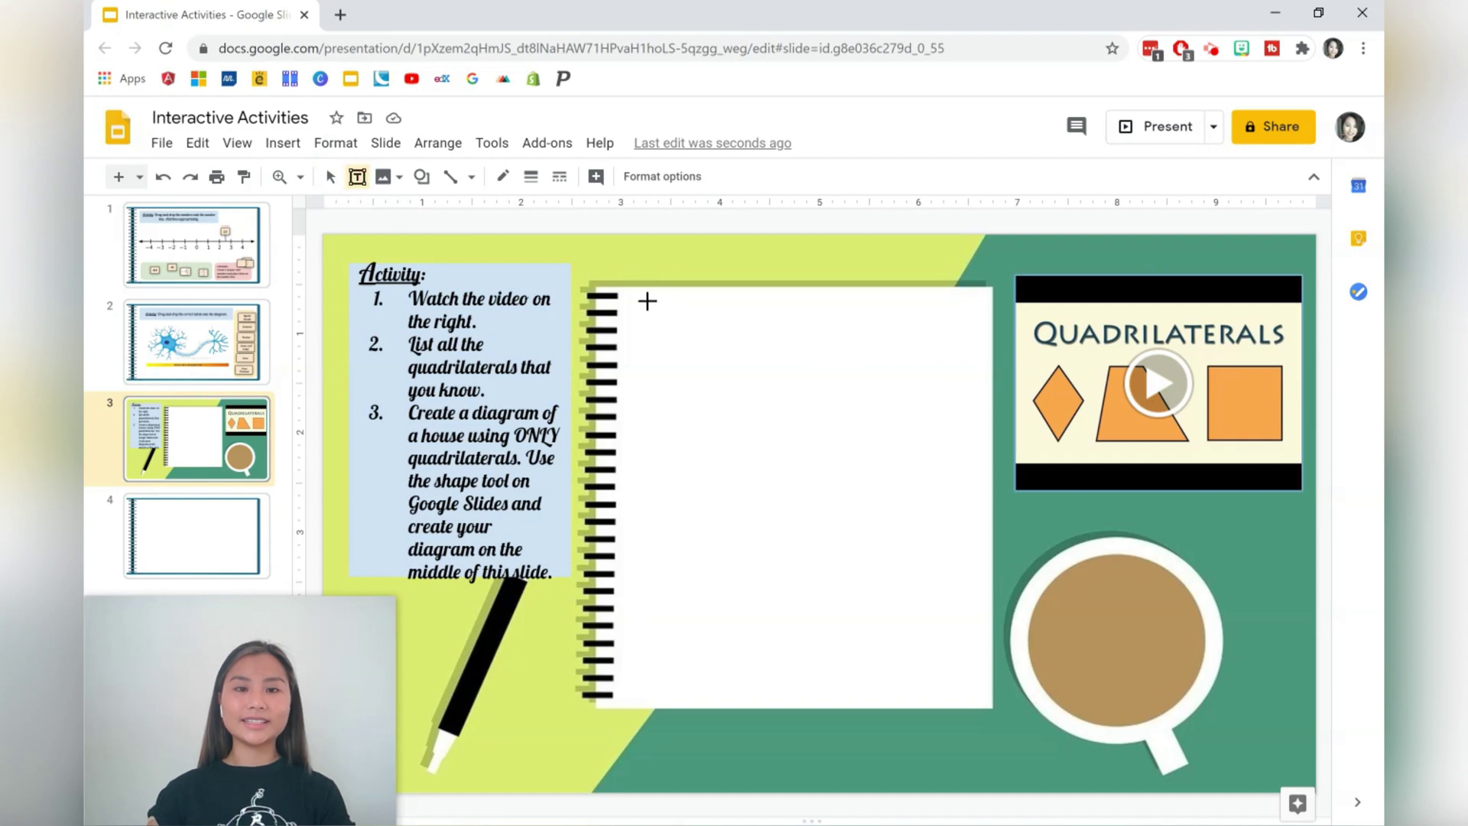
{"action": "left_click_drag", "start_coordinate": [647, 300], "coordinate": [918, 328]}
{"action": "type", "text": "Crea"}
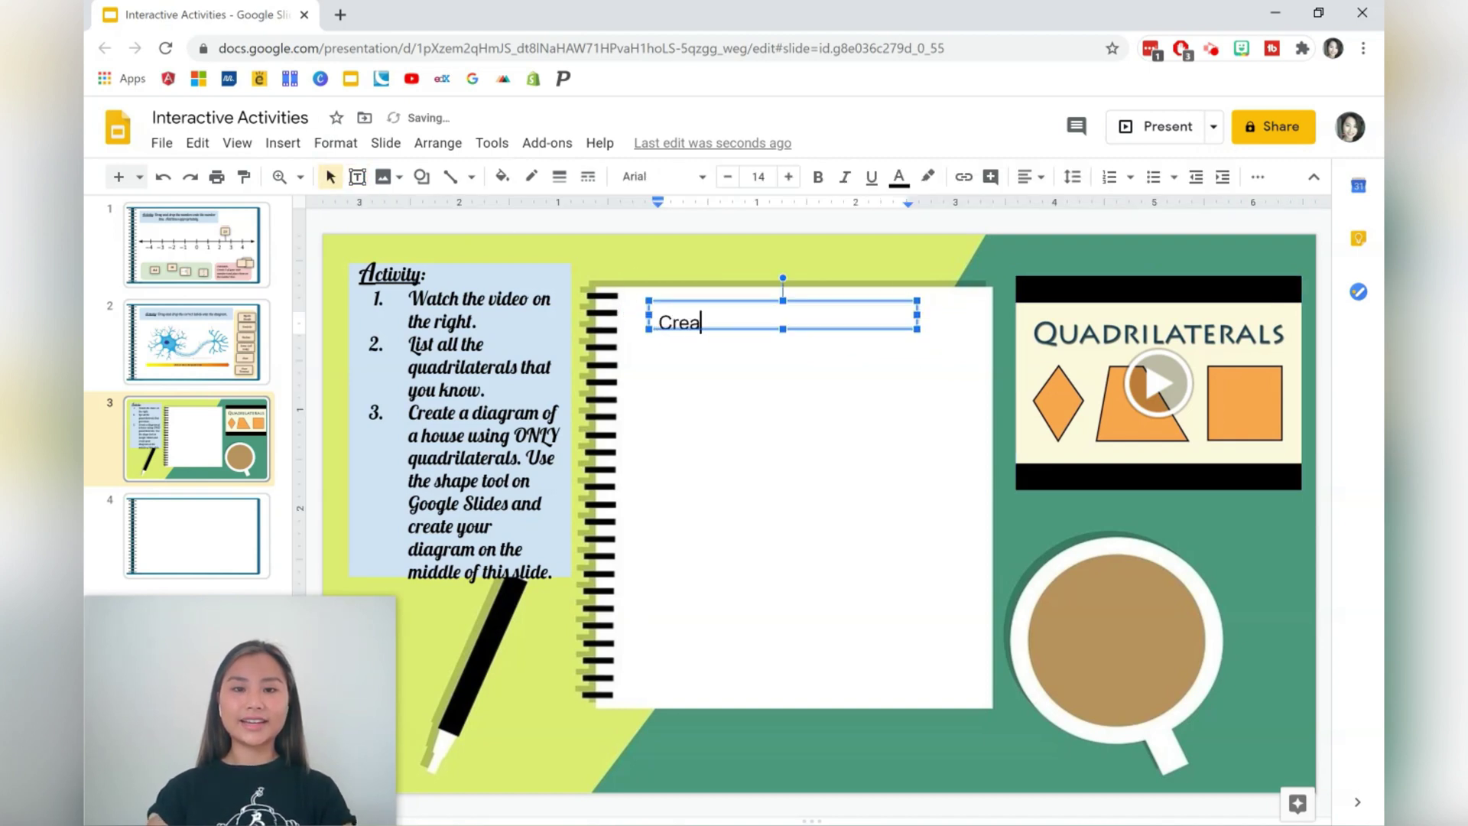
{"action": "type", "text": "te your diagram"}
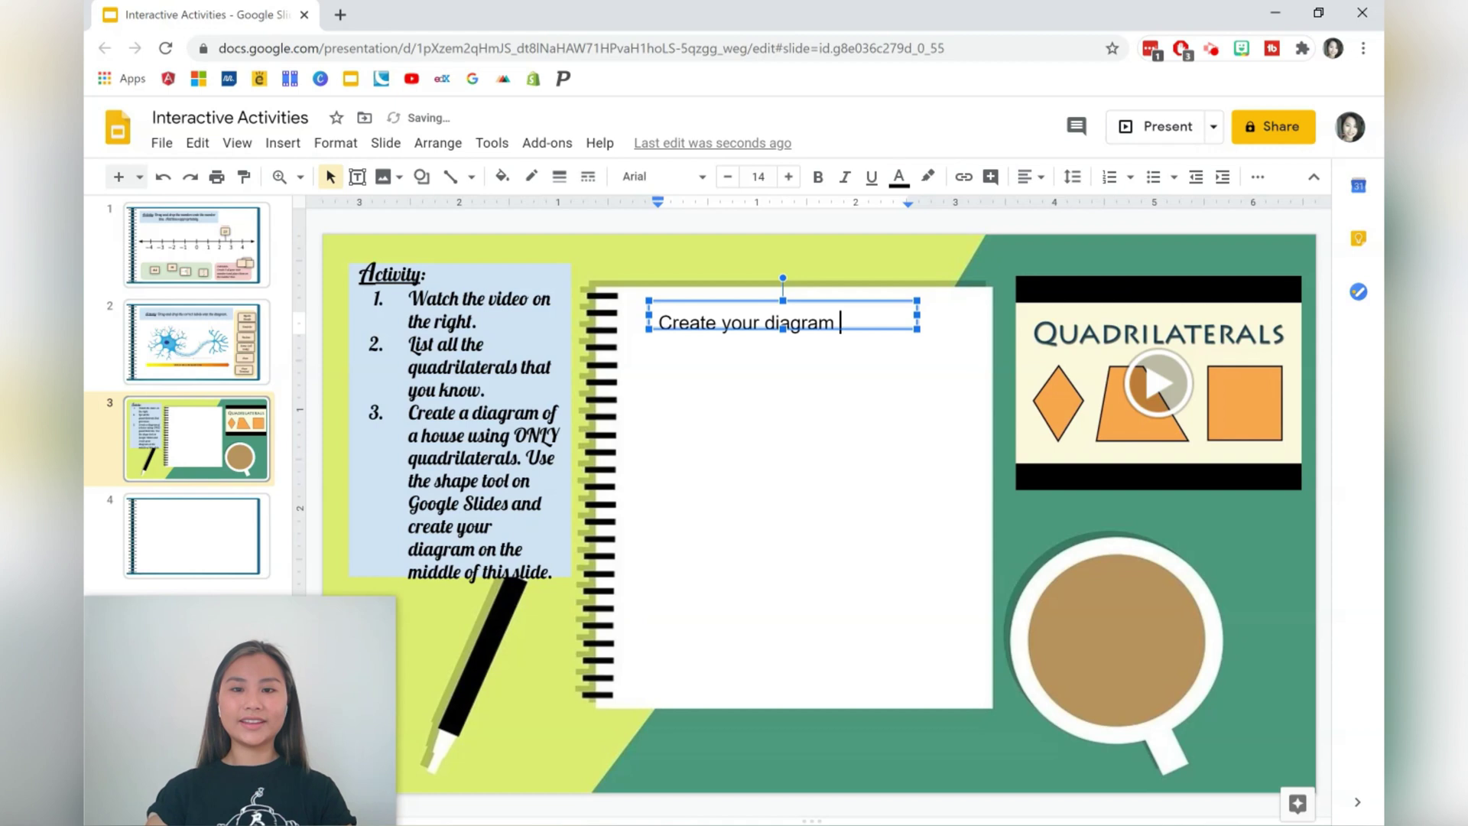
{"action": "left_click", "coordinate": [766, 321]}
{"action": "type", "text": "house"}
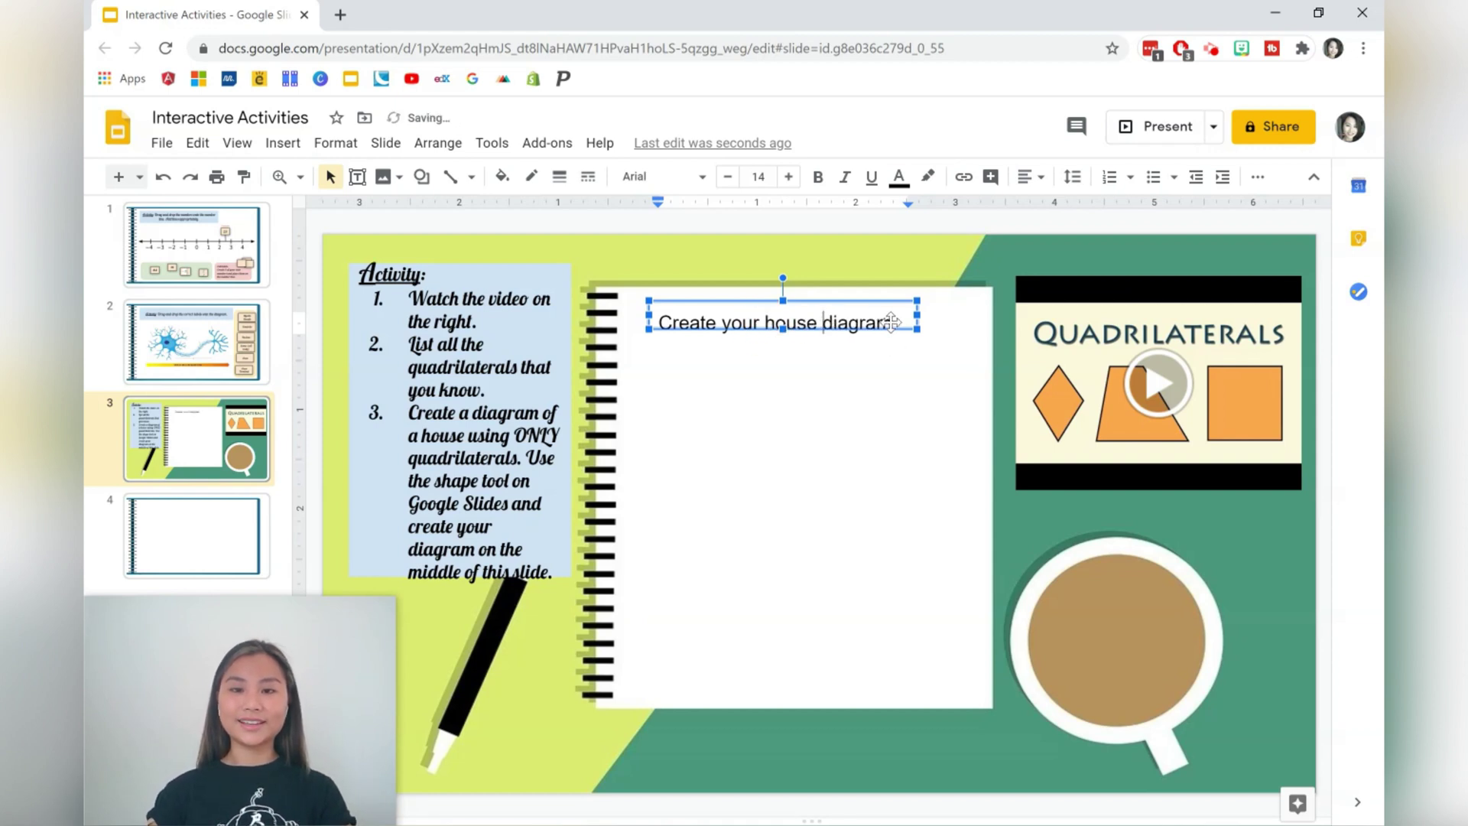
{"action": "left_click", "coordinate": [887, 317]}
{"action": "key", "text": "Return"}
{"action": "type", "text": "here."}
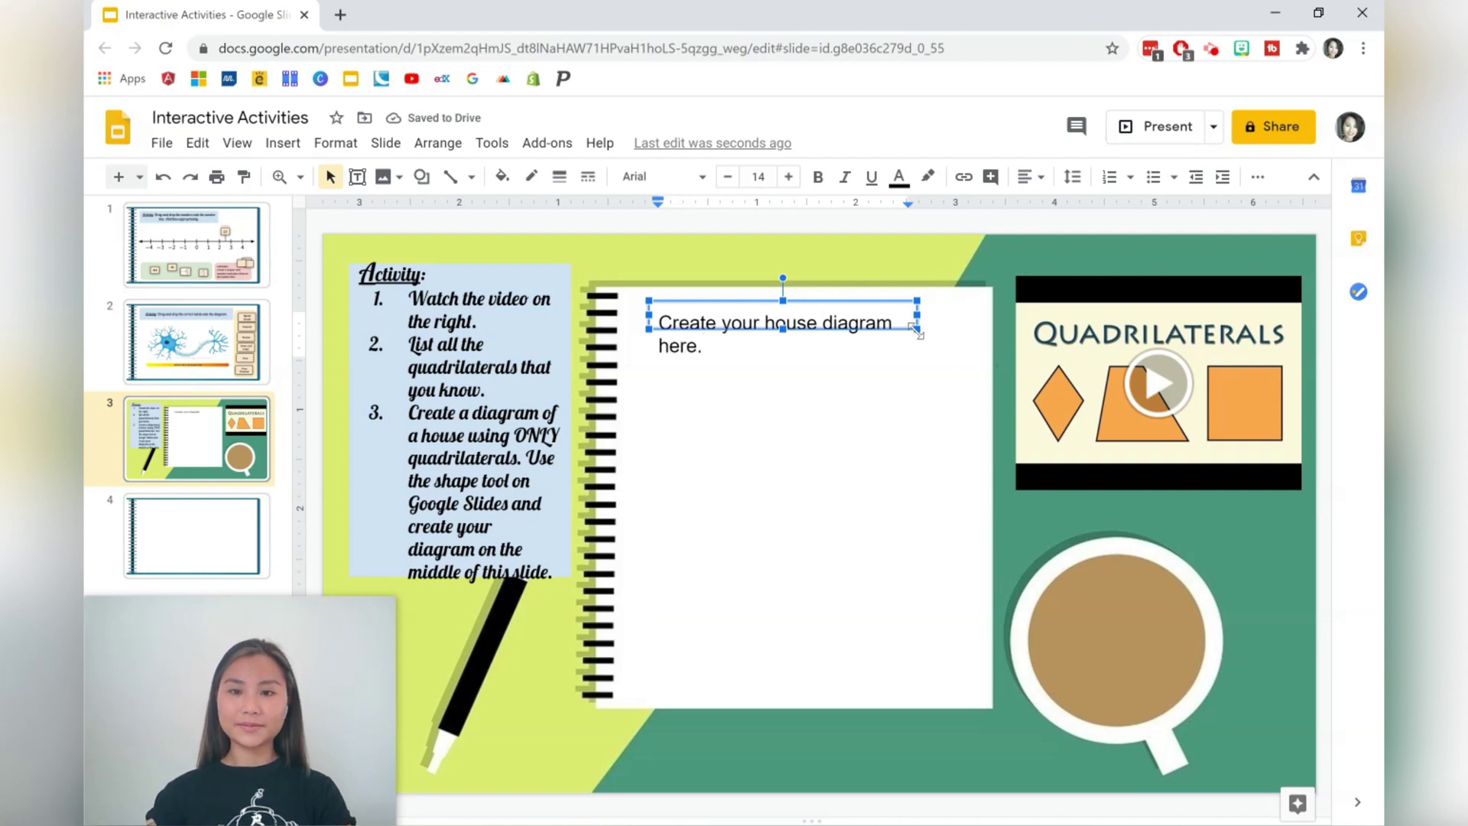
Widen the note to fit one line and make its text size 11 and red
{"action": "left_click_drag", "start_coordinate": [916, 327], "coordinate": [964, 342]}
{"action": "left_click", "coordinate": [890, 326]}
{"action": "key", "text": "ctrl+a"}
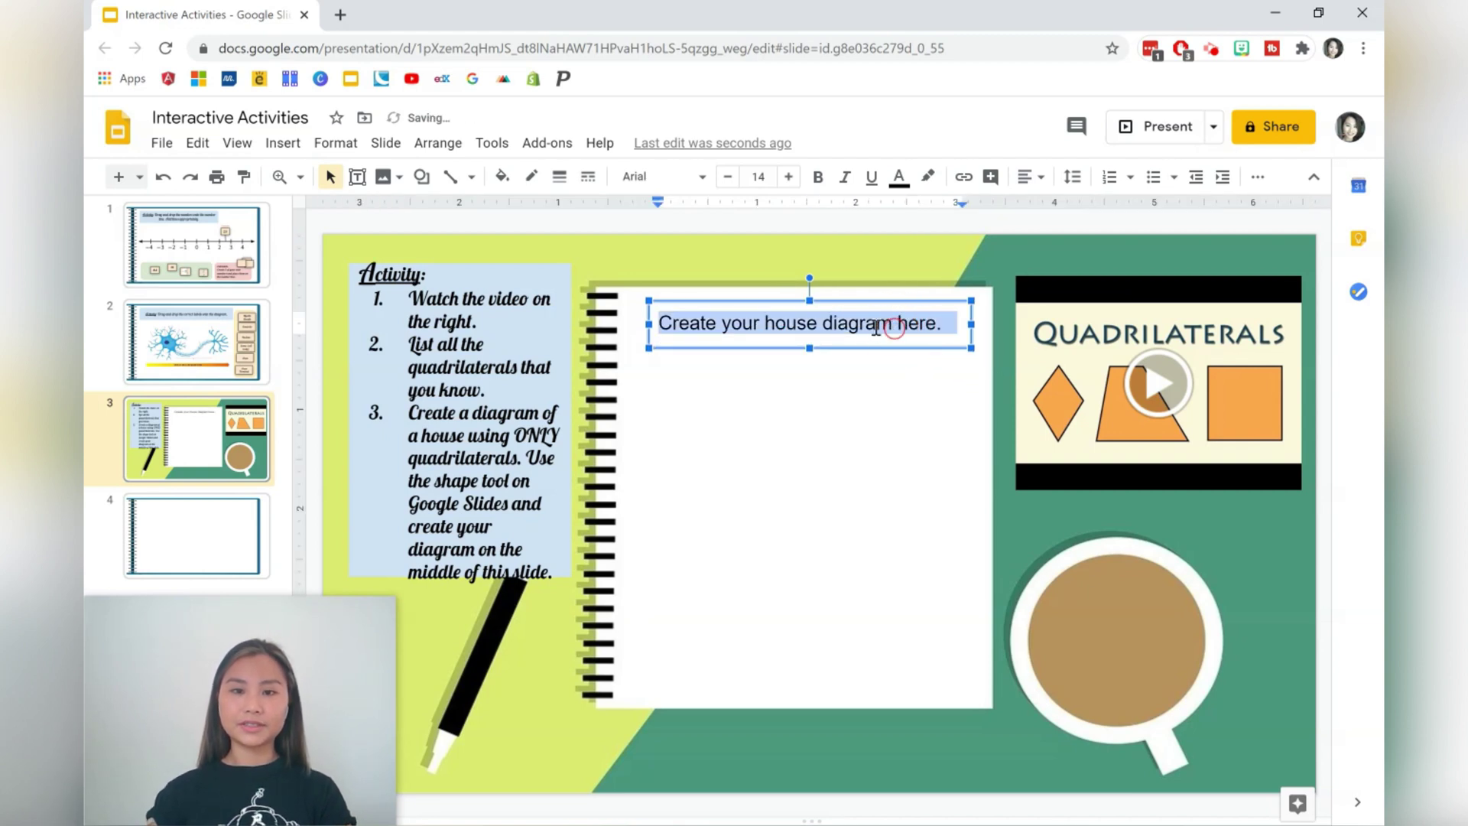
{"action": "left_click", "coordinate": [726, 177]}
{"action": "left_click", "coordinate": [726, 178]}
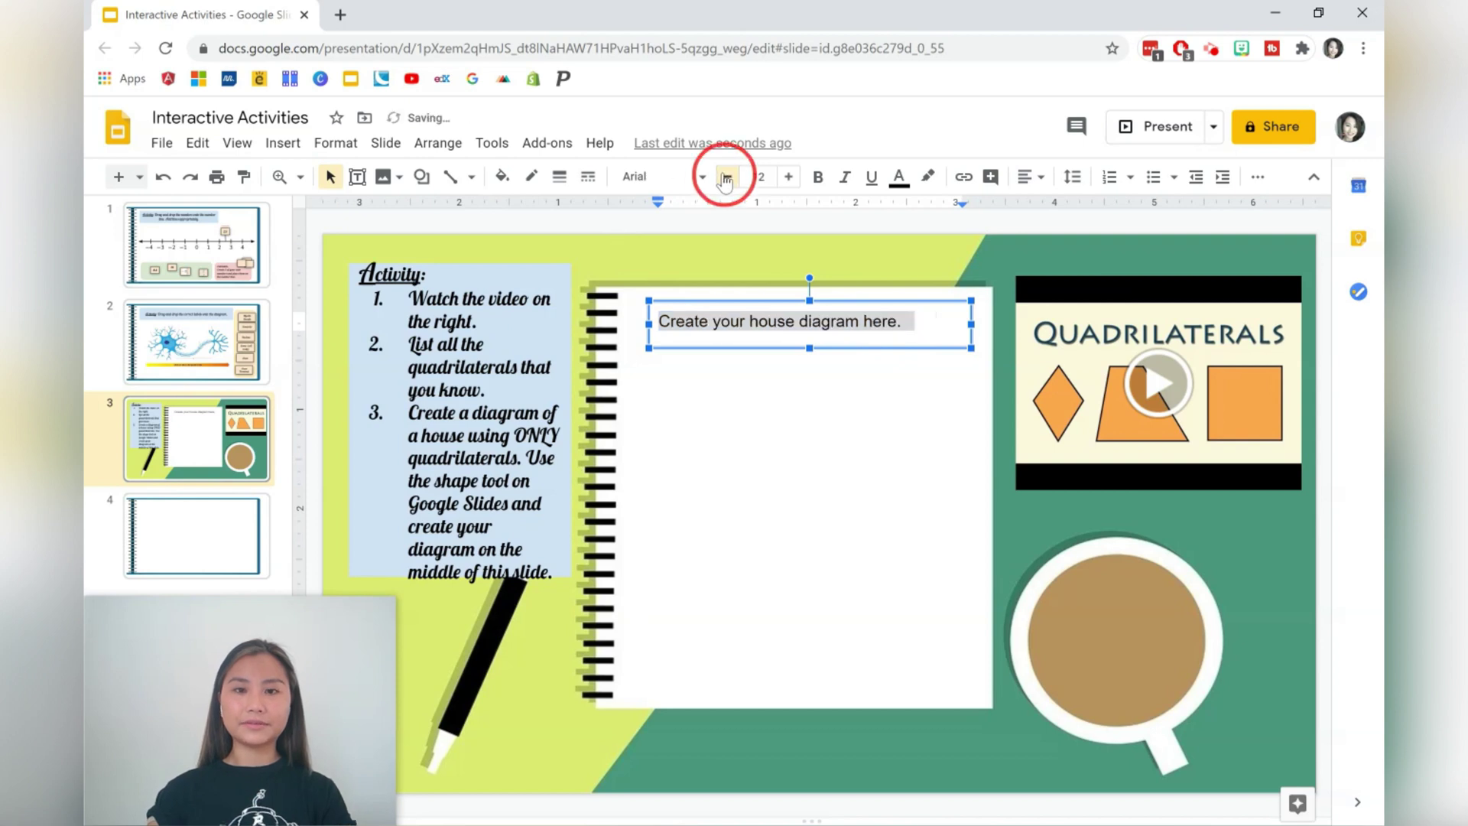
{"action": "left_click", "coordinate": [726, 177]}
{"action": "left_click", "coordinate": [726, 178]}
{"action": "left_click", "coordinate": [726, 177]}
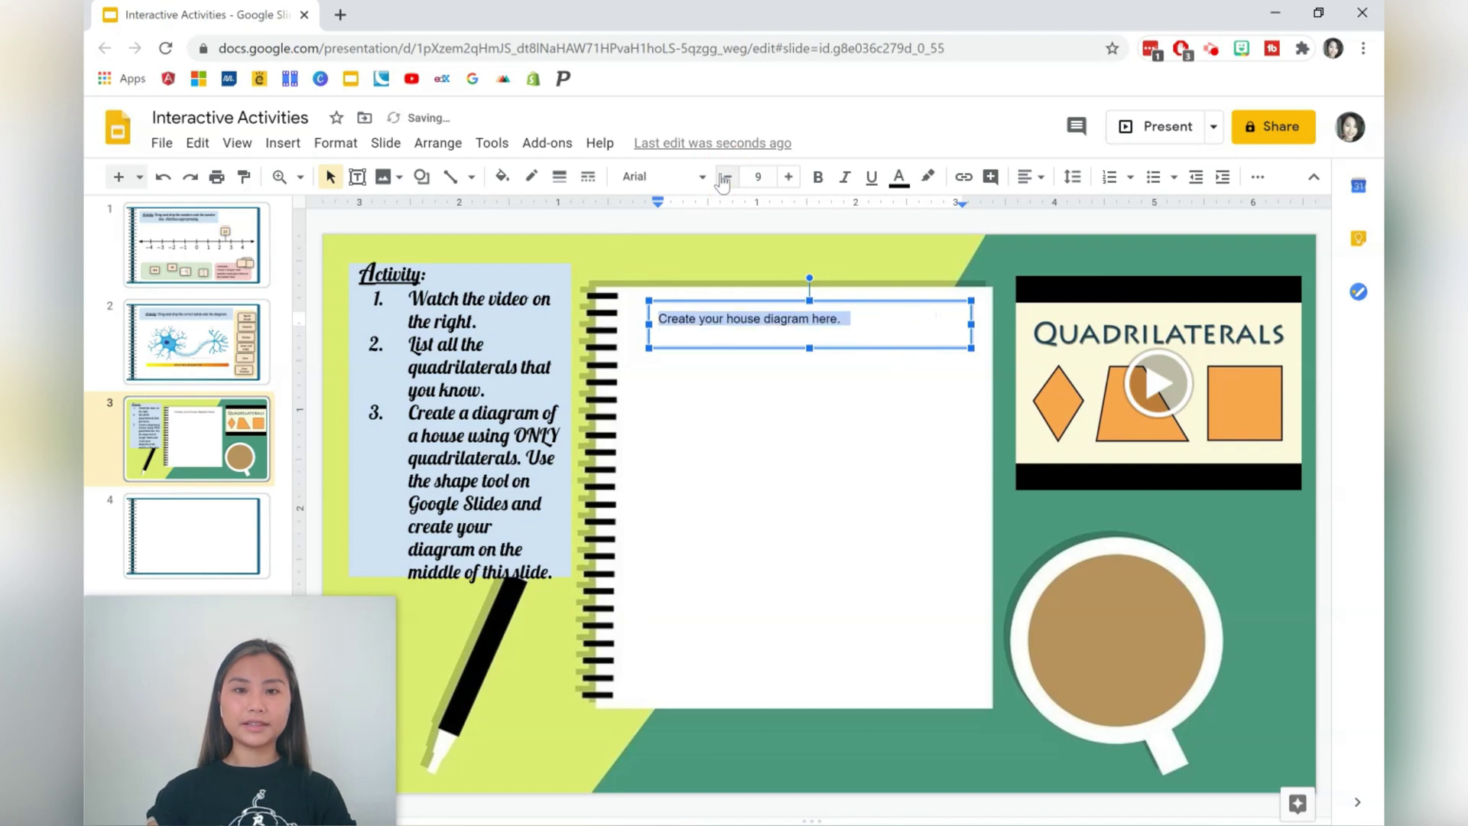
{"action": "left_click", "coordinate": [789, 177]}
{"action": "left_click", "coordinate": [789, 177]}
{"action": "left_click", "coordinate": [899, 177]}
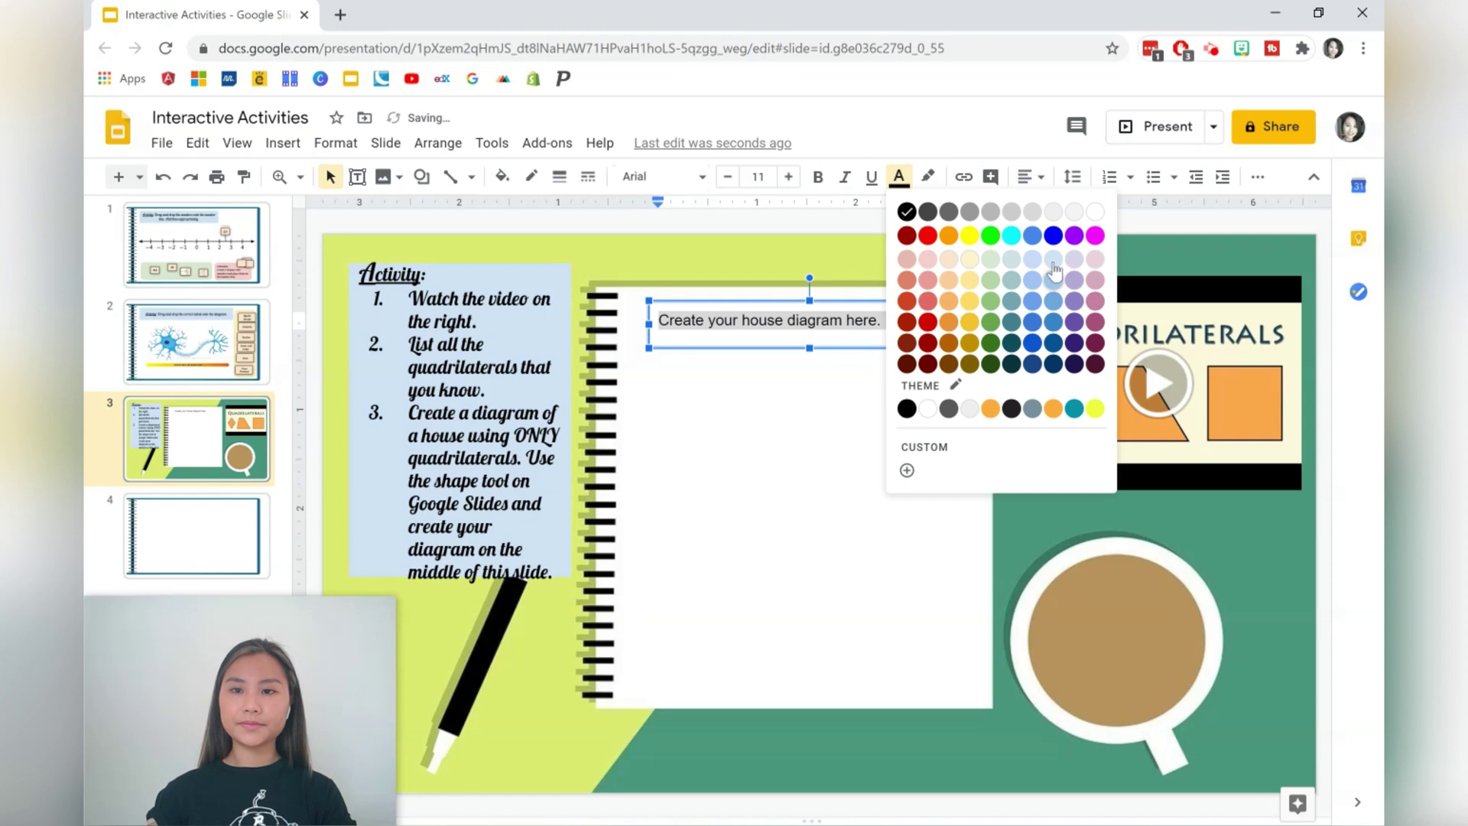
{"action": "left_click", "coordinate": [927, 234]}
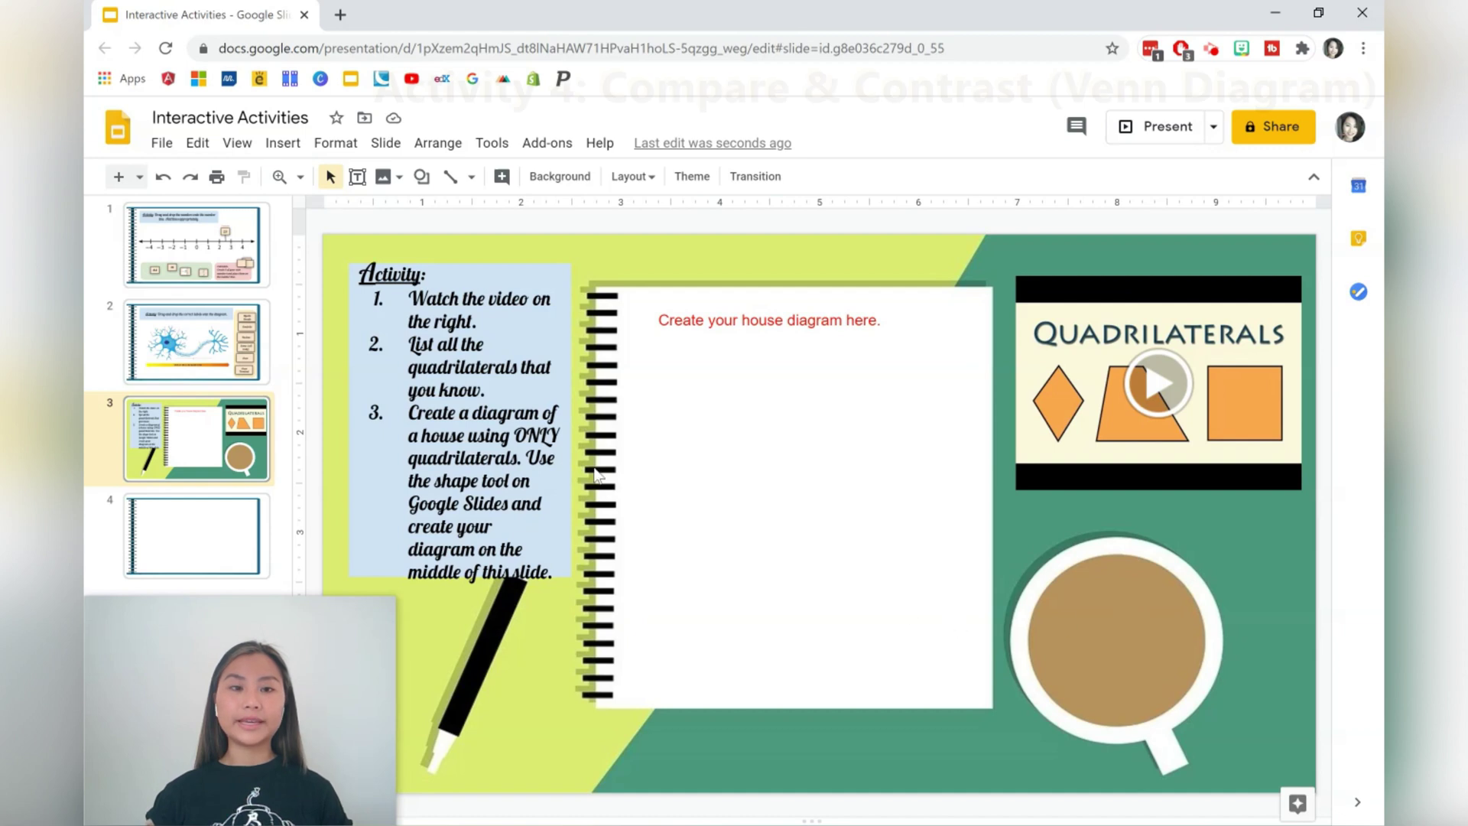
{"action": "left_click", "coordinate": [229, 323]}
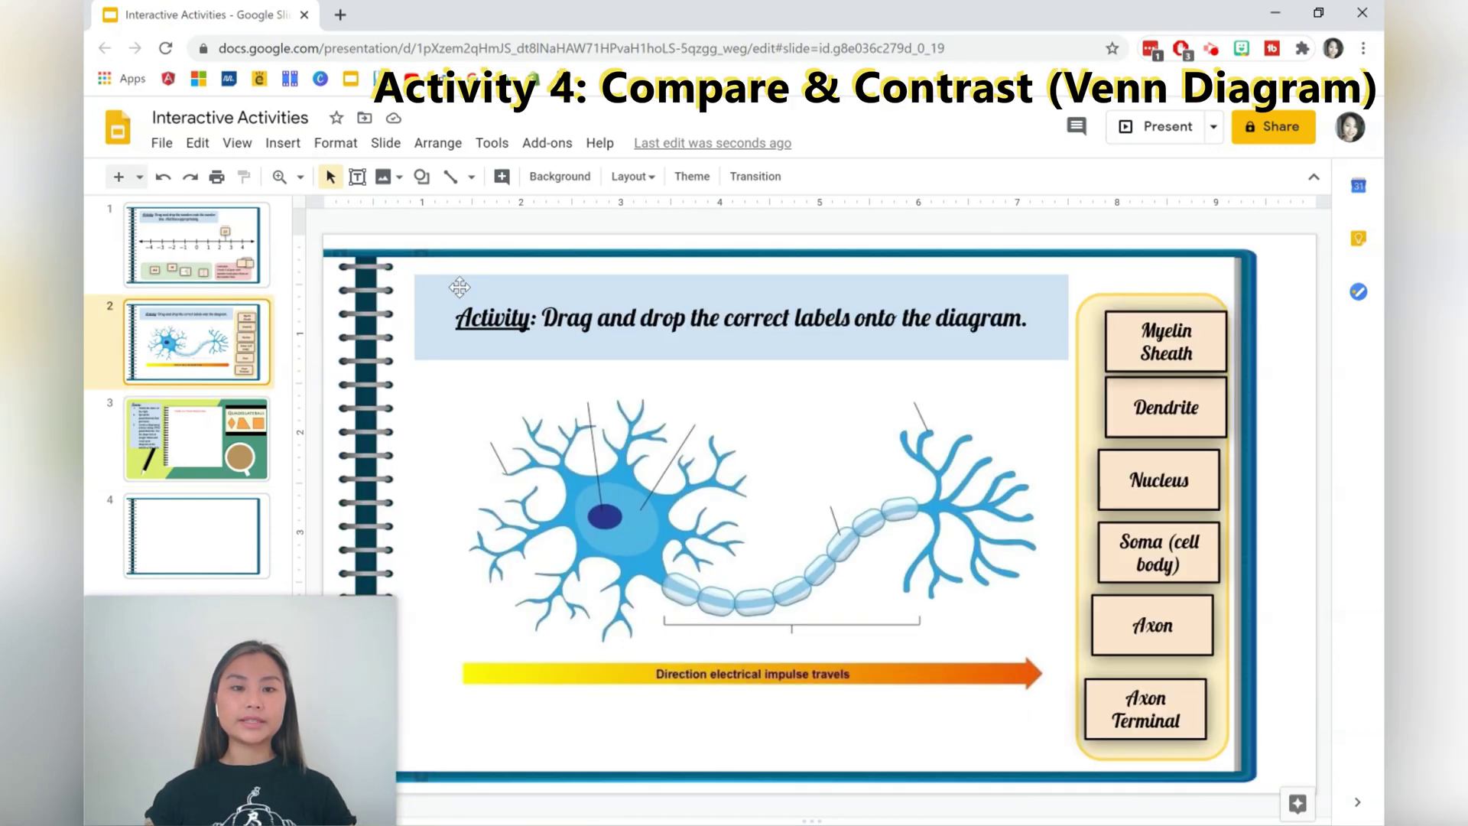
Paste the neuron slide's Activity heading box onto blank slide 4 and select its old instruction text
{"action": "left_click", "coordinate": [444, 303]}
{"action": "left_click", "coordinate": [250, 541]}
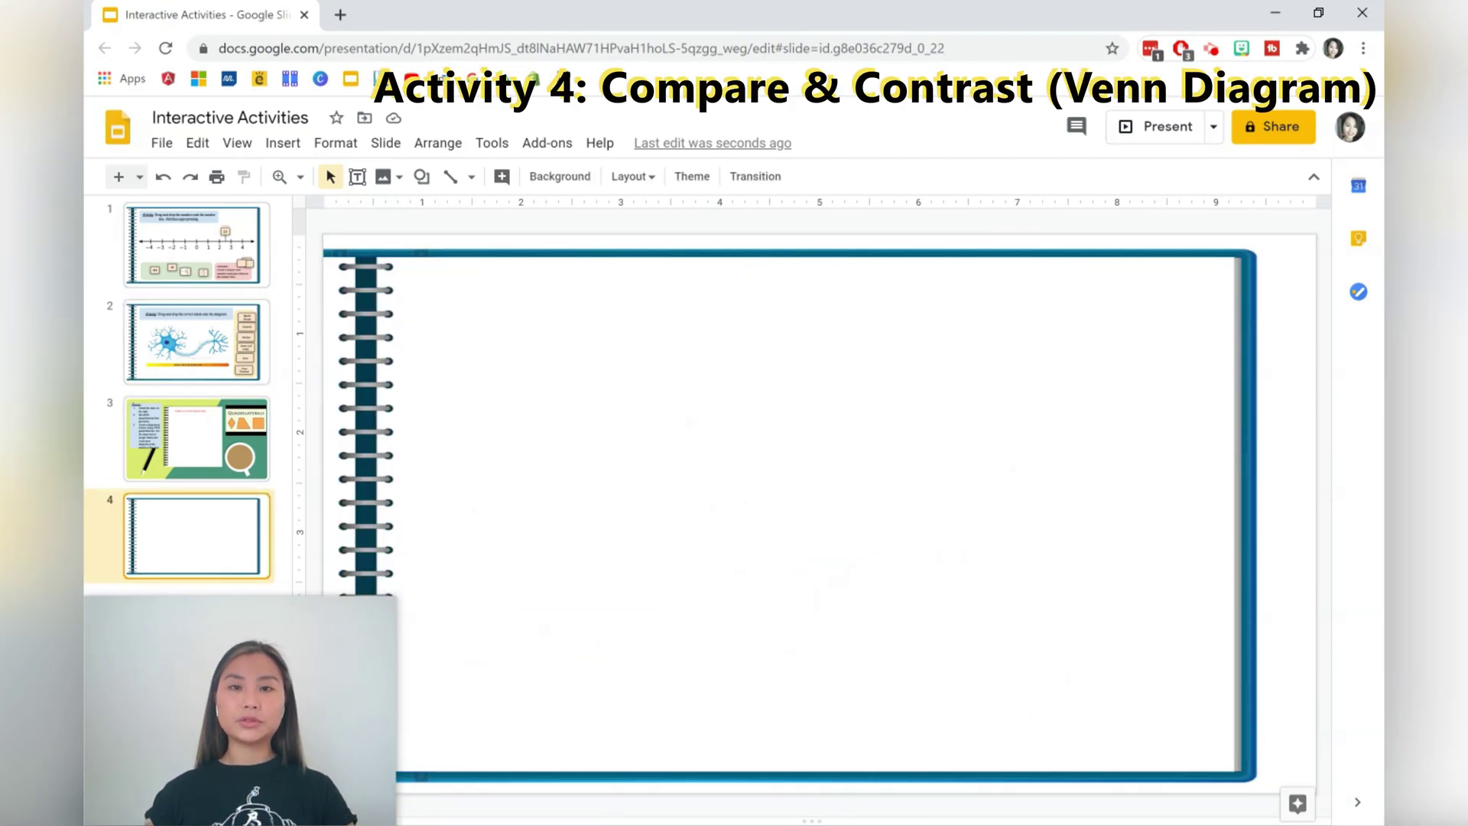
{"action": "key", "text": "ctrl+v"}
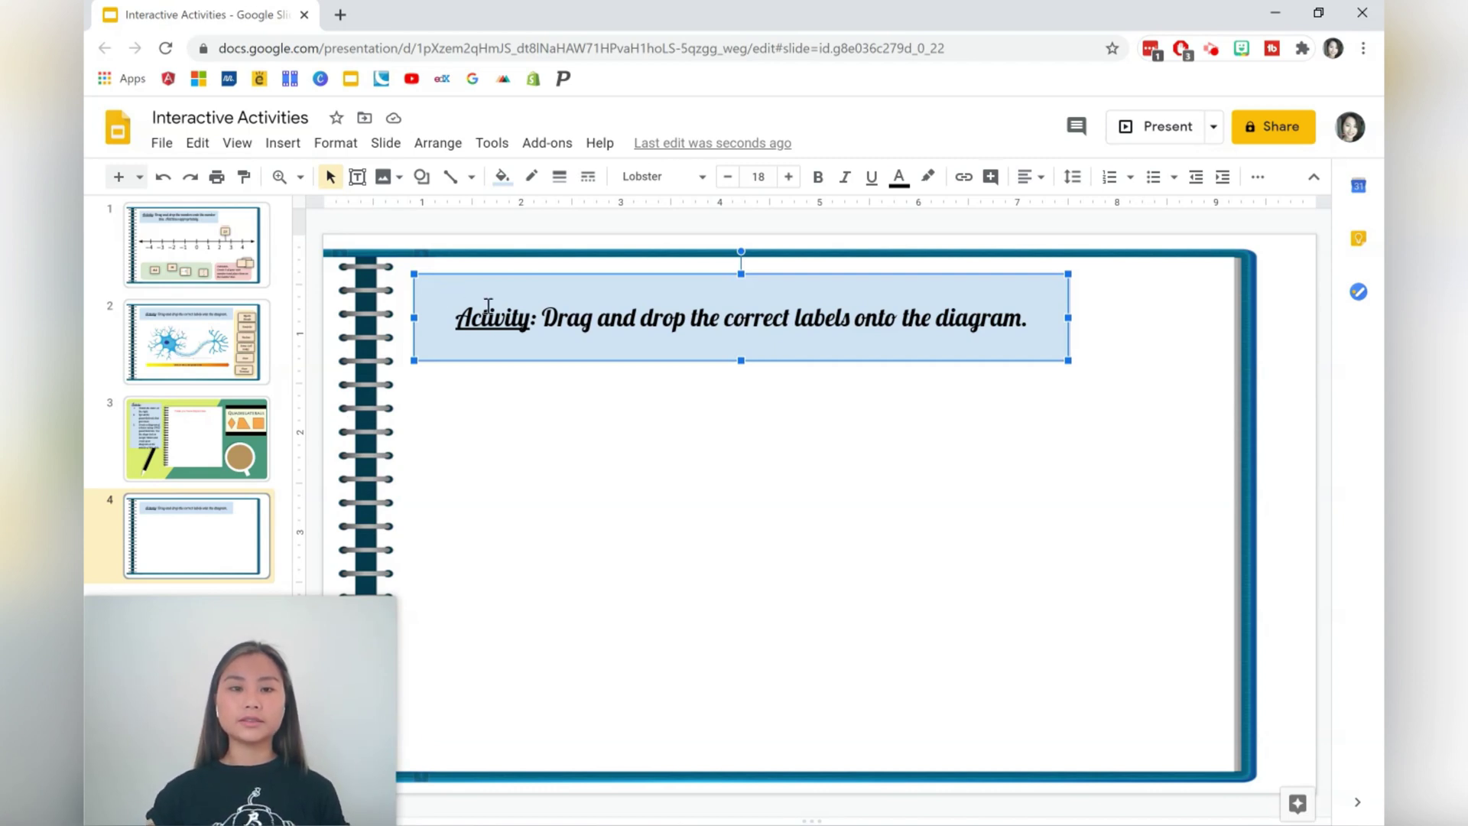
{"action": "left_click_drag", "start_coordinate": [541, 317], "coordinate": [1058, 309]}
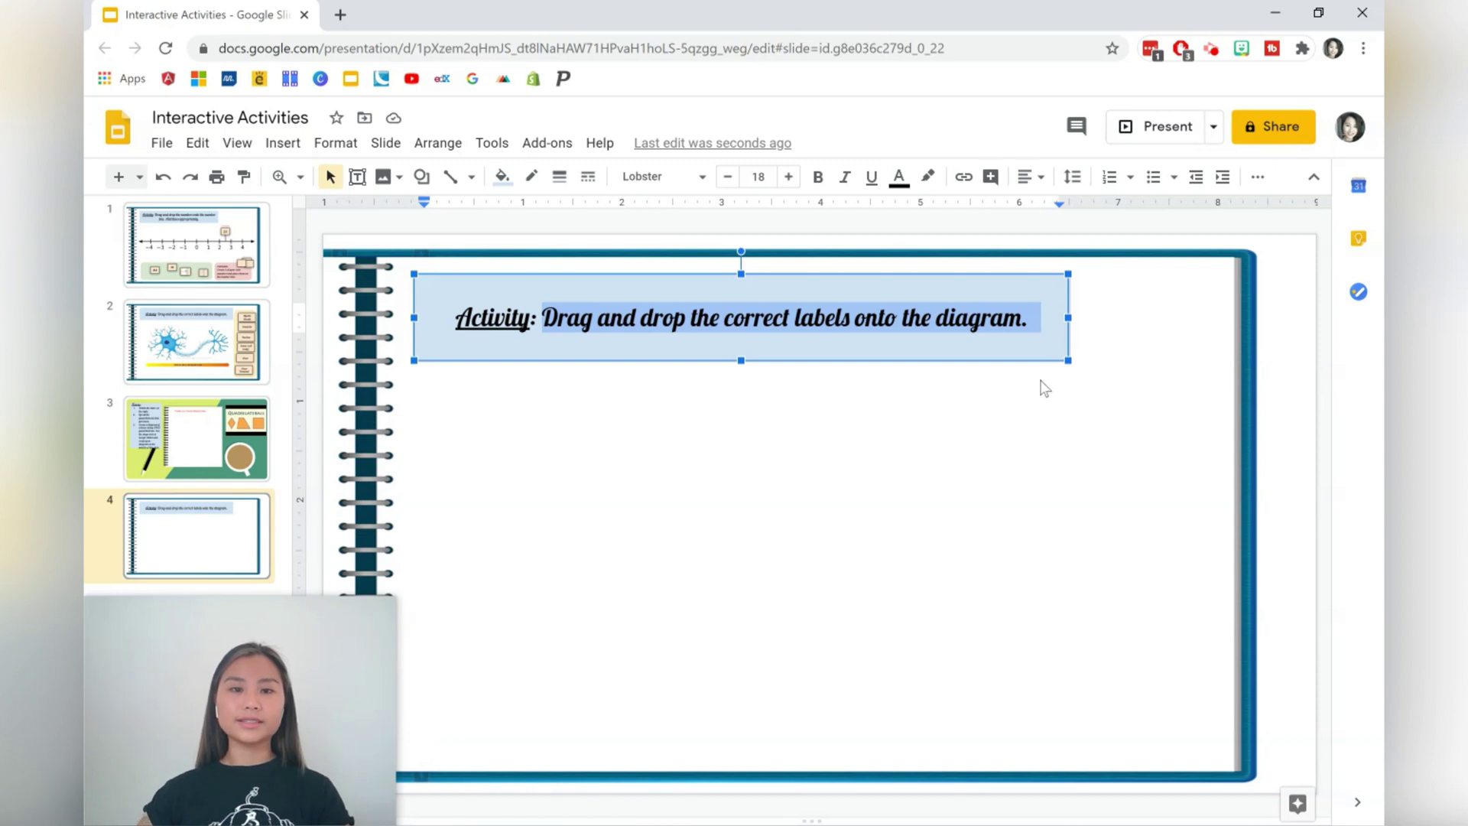
Replace the text after 'Activity:' with 'Compare and contrast. Fill in the Venn Diagram.'
{"action": "type", "text": "C"}
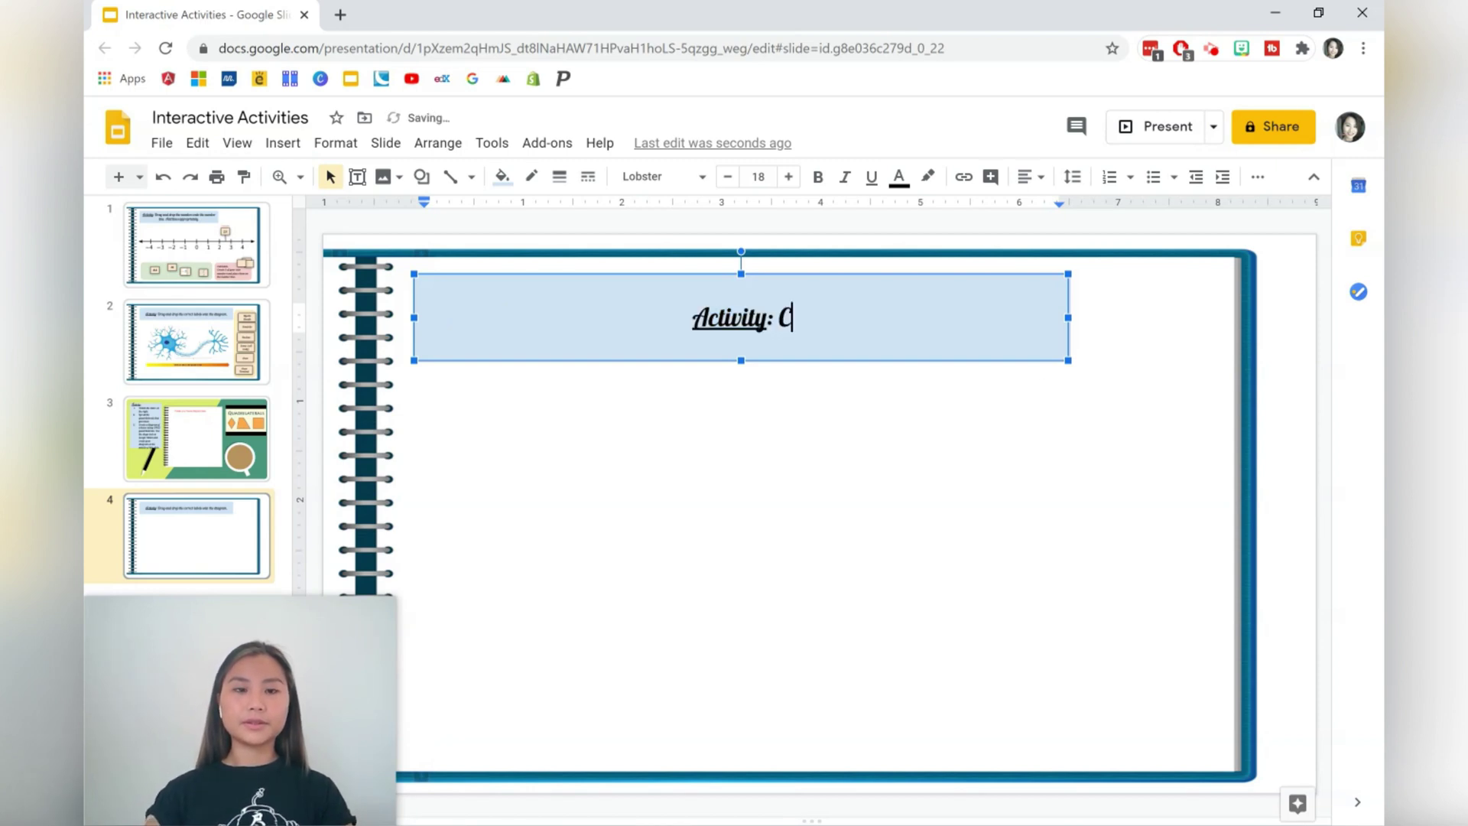
{"action": "type", "text": "ompare and contra"}
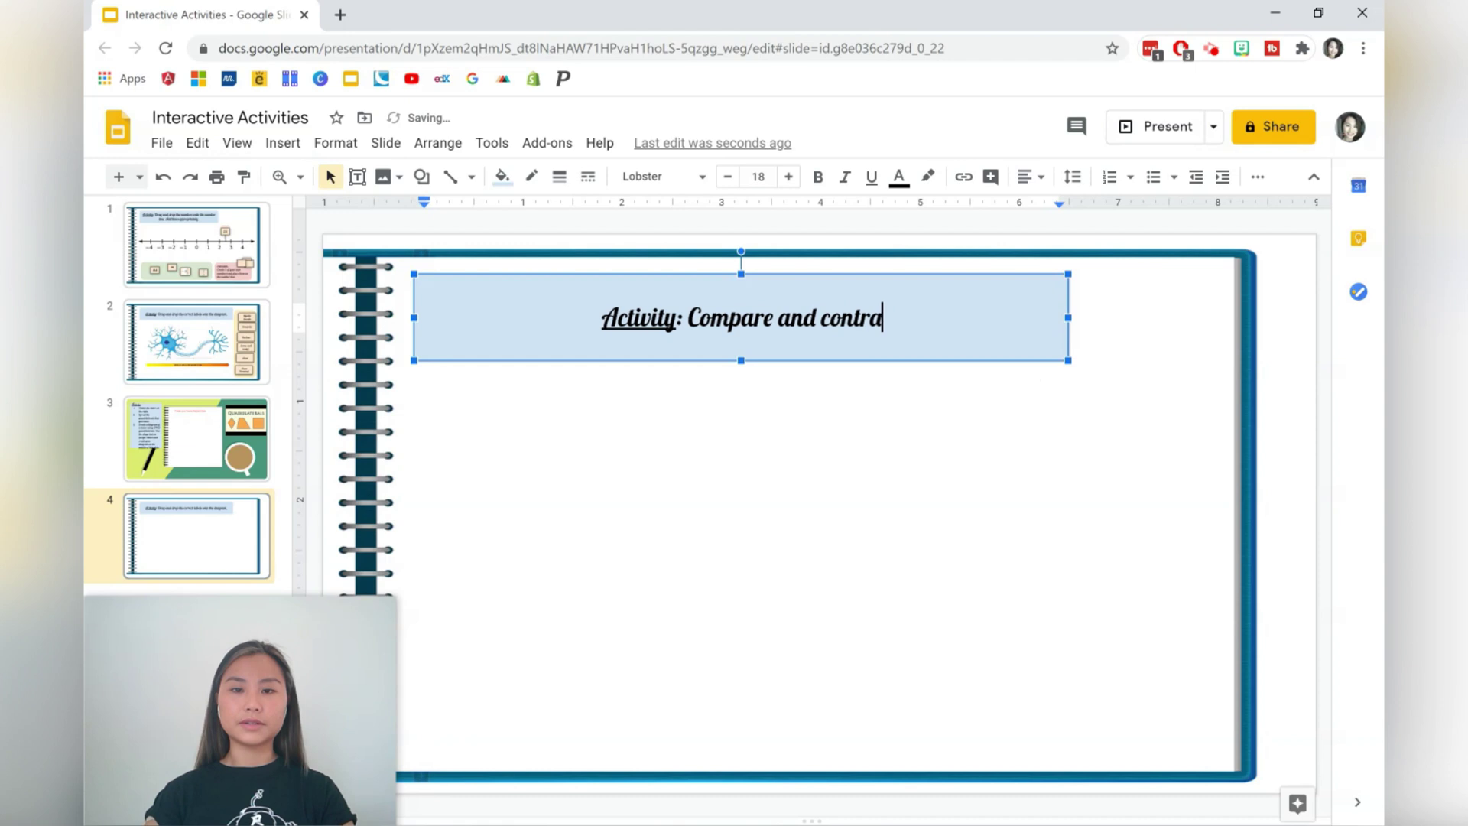
{"action": "type", "text": "st. Fill in the "}
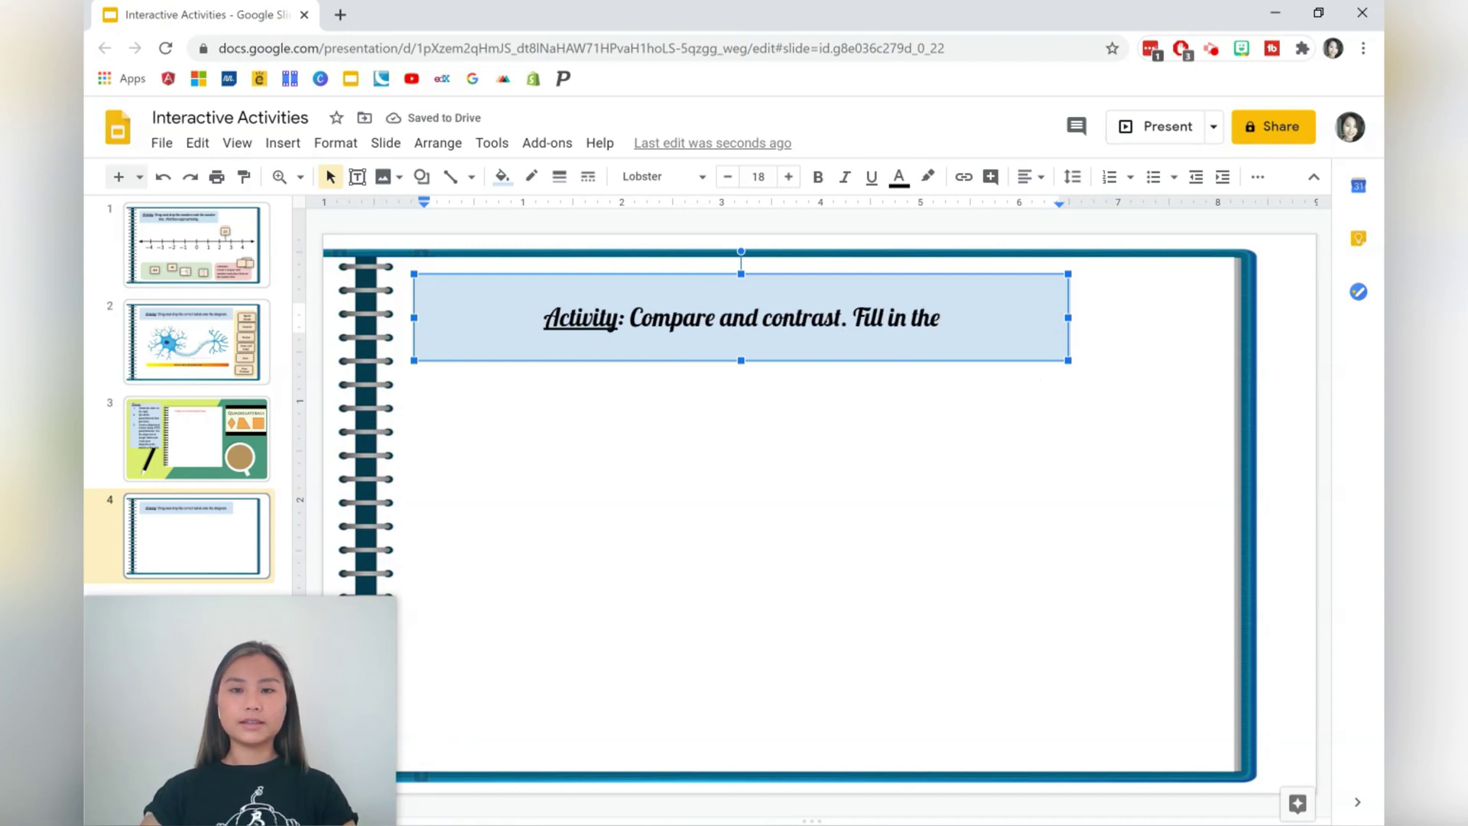
{"action": "type", "text": "Venn "}
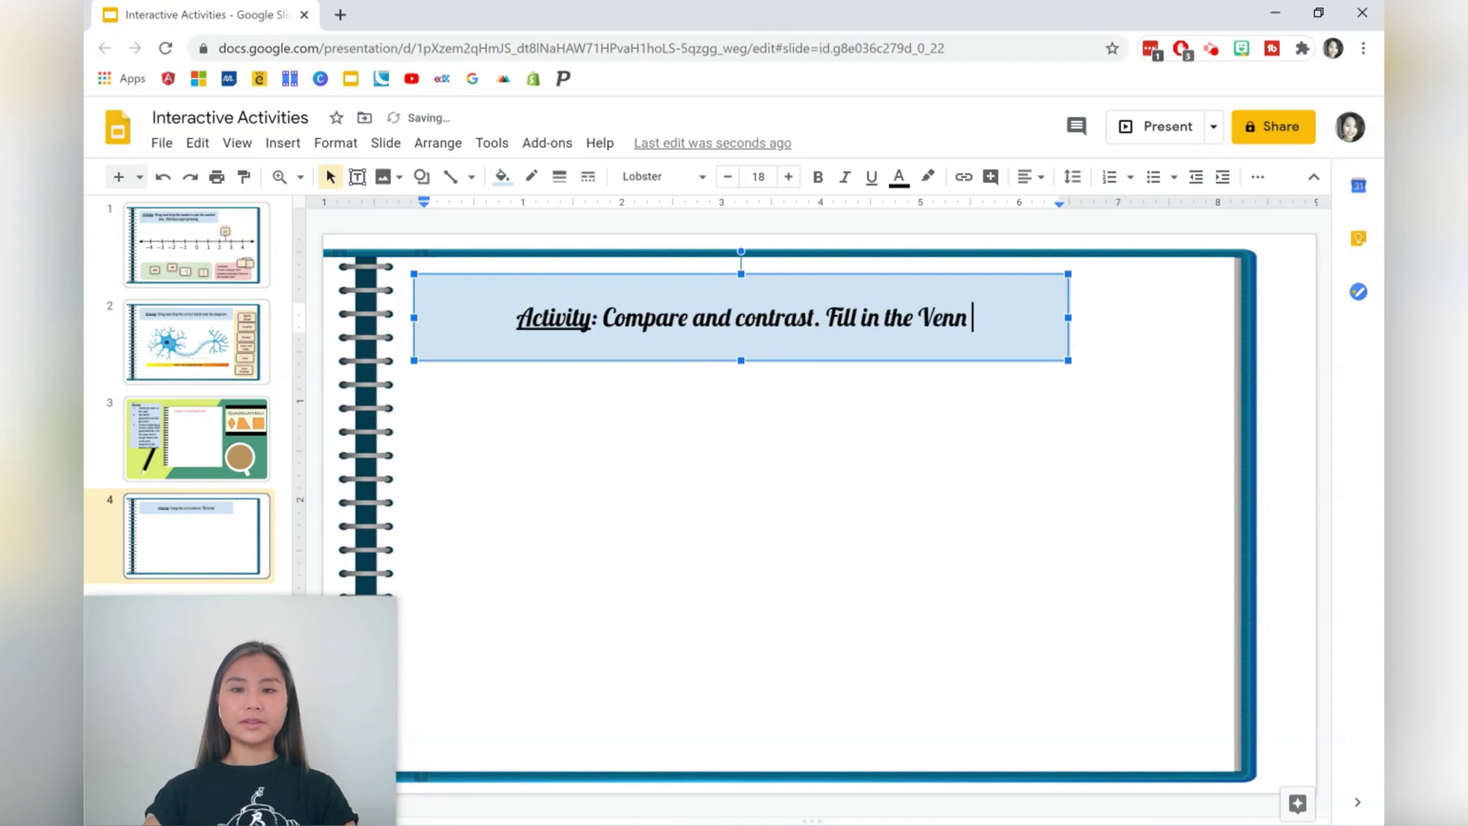
{"action": "type", "text": "Diagram."}
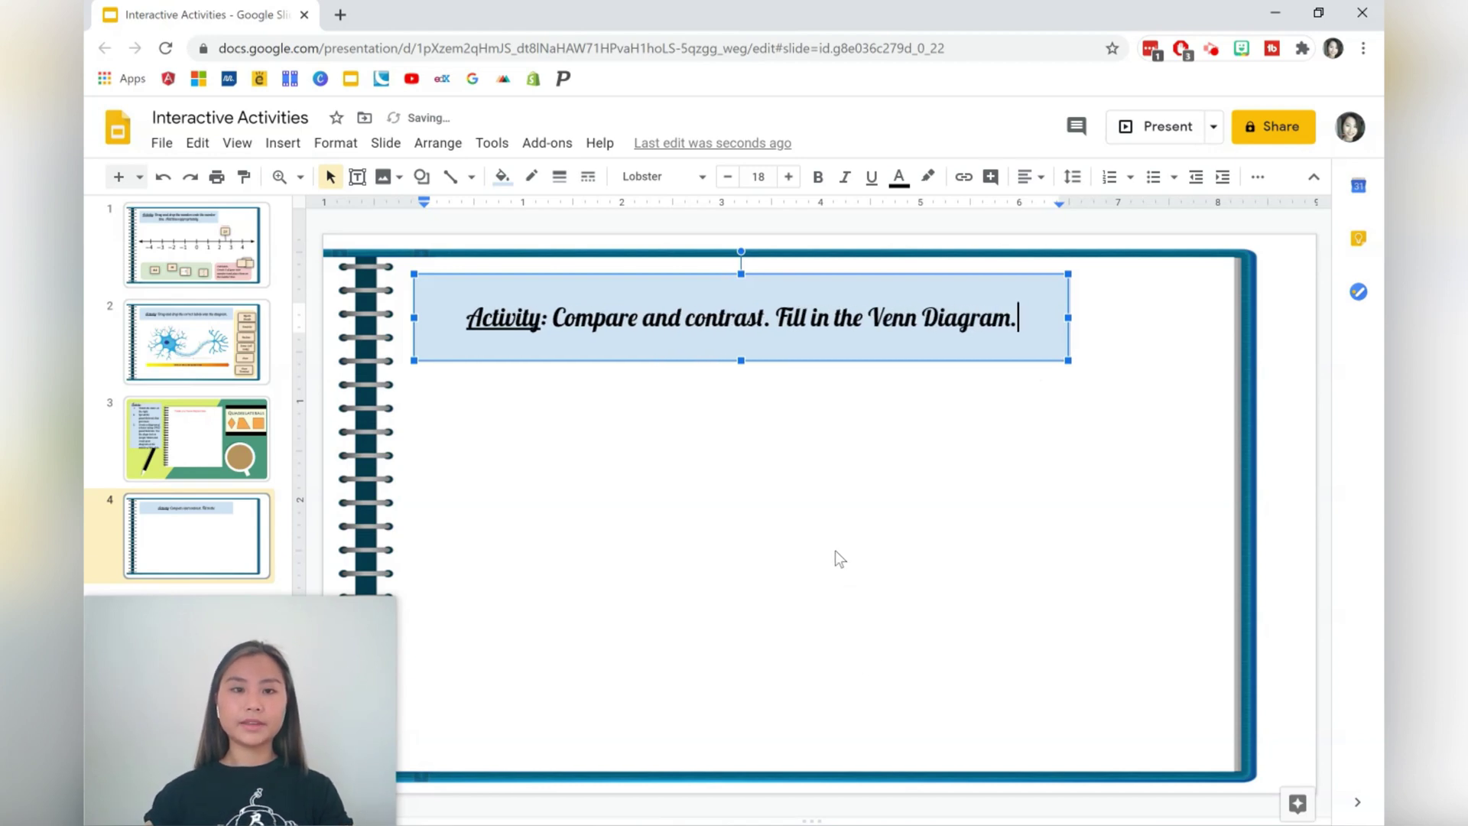
{"action": "left_click", "coordinate": [840, 559]}
Draw a large oval on the left below the heading and make its fill transparent
{"action": "left_click", "coordinate": [421, 177]}
{"action": "mouse_move", "coordinate": [474, 211]}
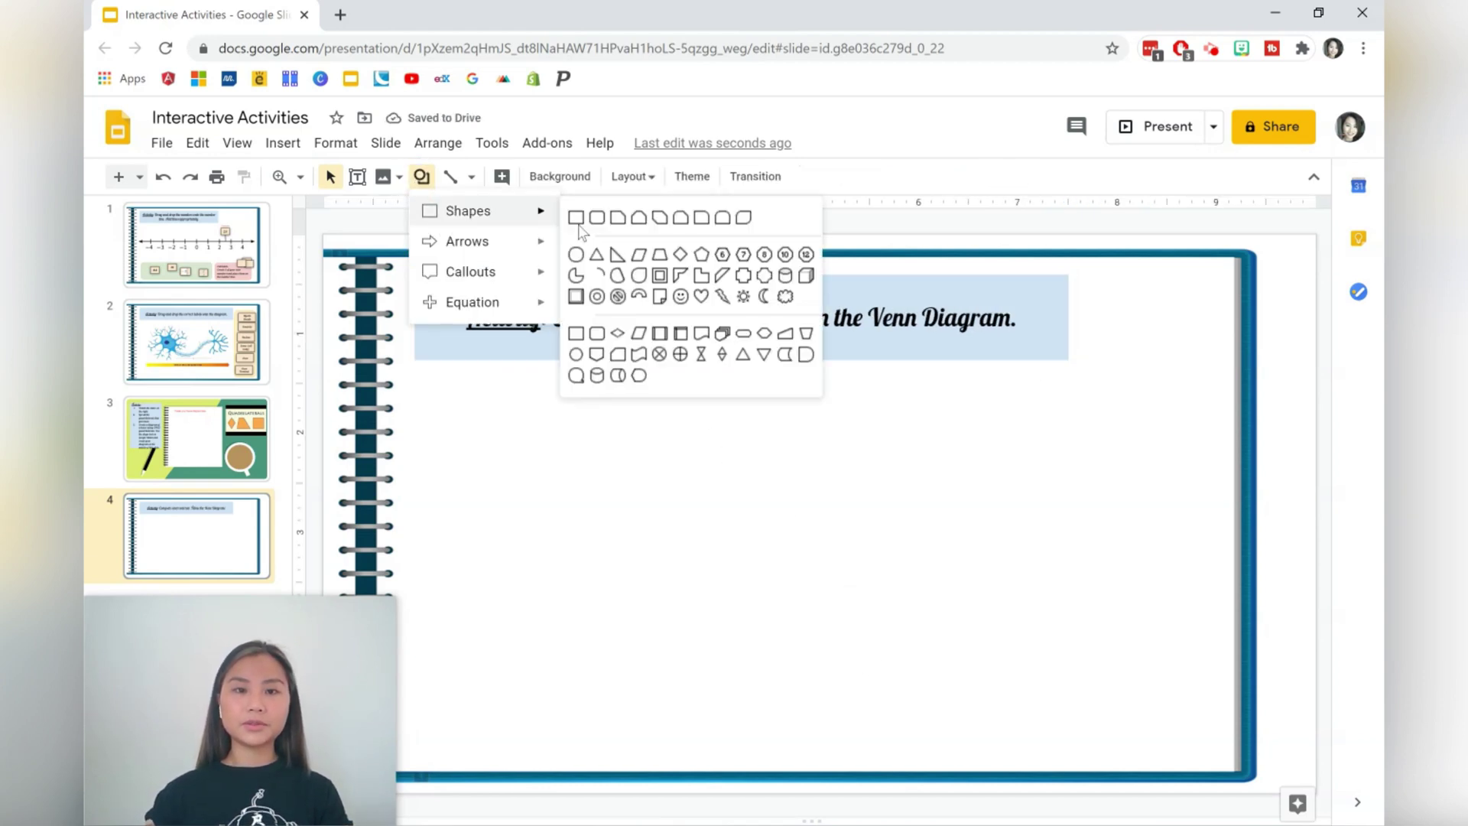
{"action": "left_click", "coordinate": [575, 254]}
{"action": "left_click_drag", "start_coordinate": [462, 398], "coordinate": [844, 744]}
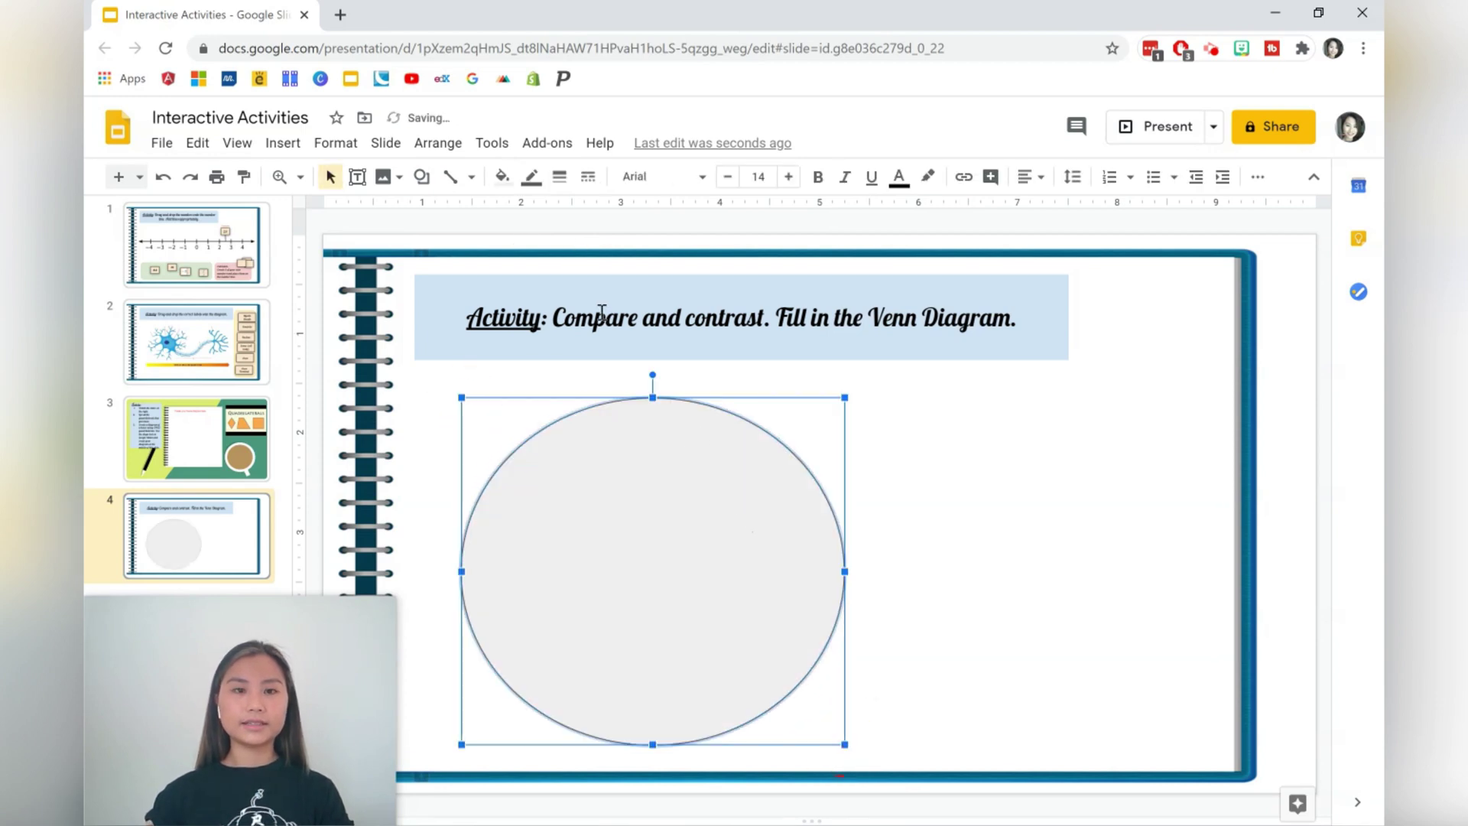
{"action": "left_click", "coordinate": [502, 177]}
{"action": "left_click", "coordinate": [552, 256]}
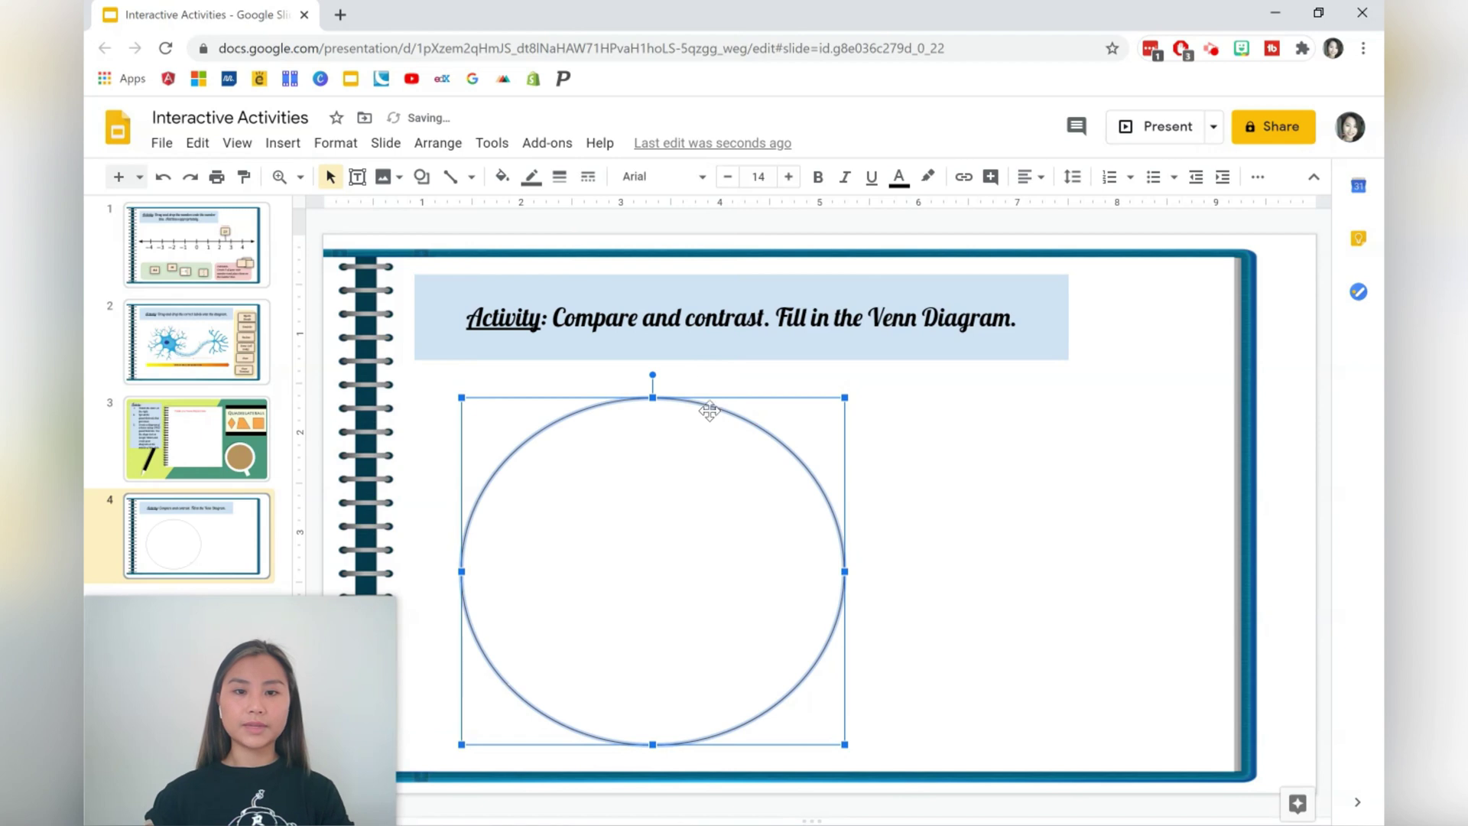
Duplicate the circle and shift the copy right so the two circles overlap
{"action": "left_click", "coordinate": [972, 483]}
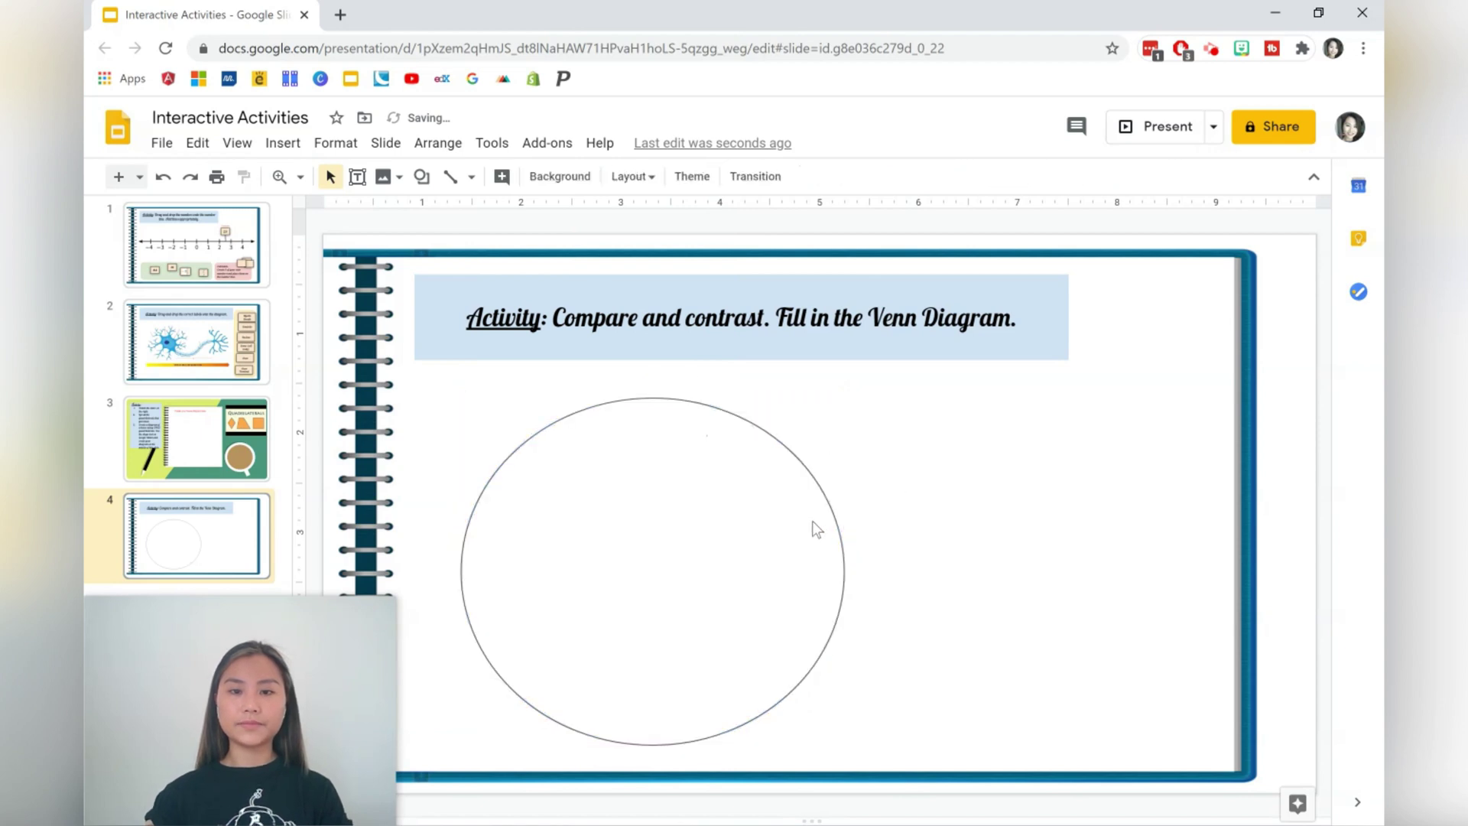
{"action": "left_click", "coordinate": [812, 526]}
{"action": "key", "text": "ctrl+d"}
{"action": "left_click_drag", "start_coordinate": [747, 563], "coordinate": [999, 549]}
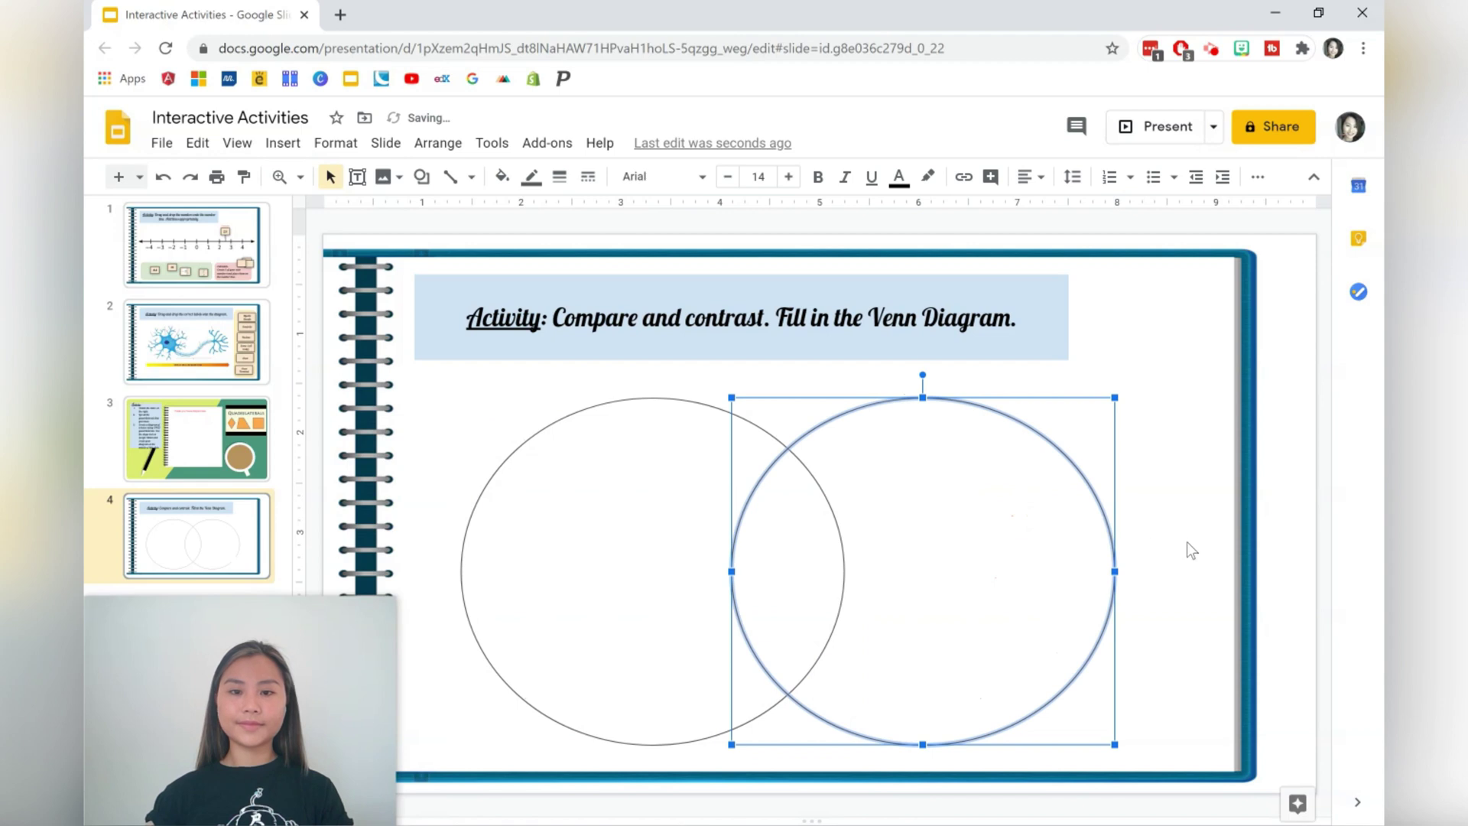
{"action": "left_click", "coordinate": [1181, 543]}
{"action": "left_click", "coordinate": [357, 176]}
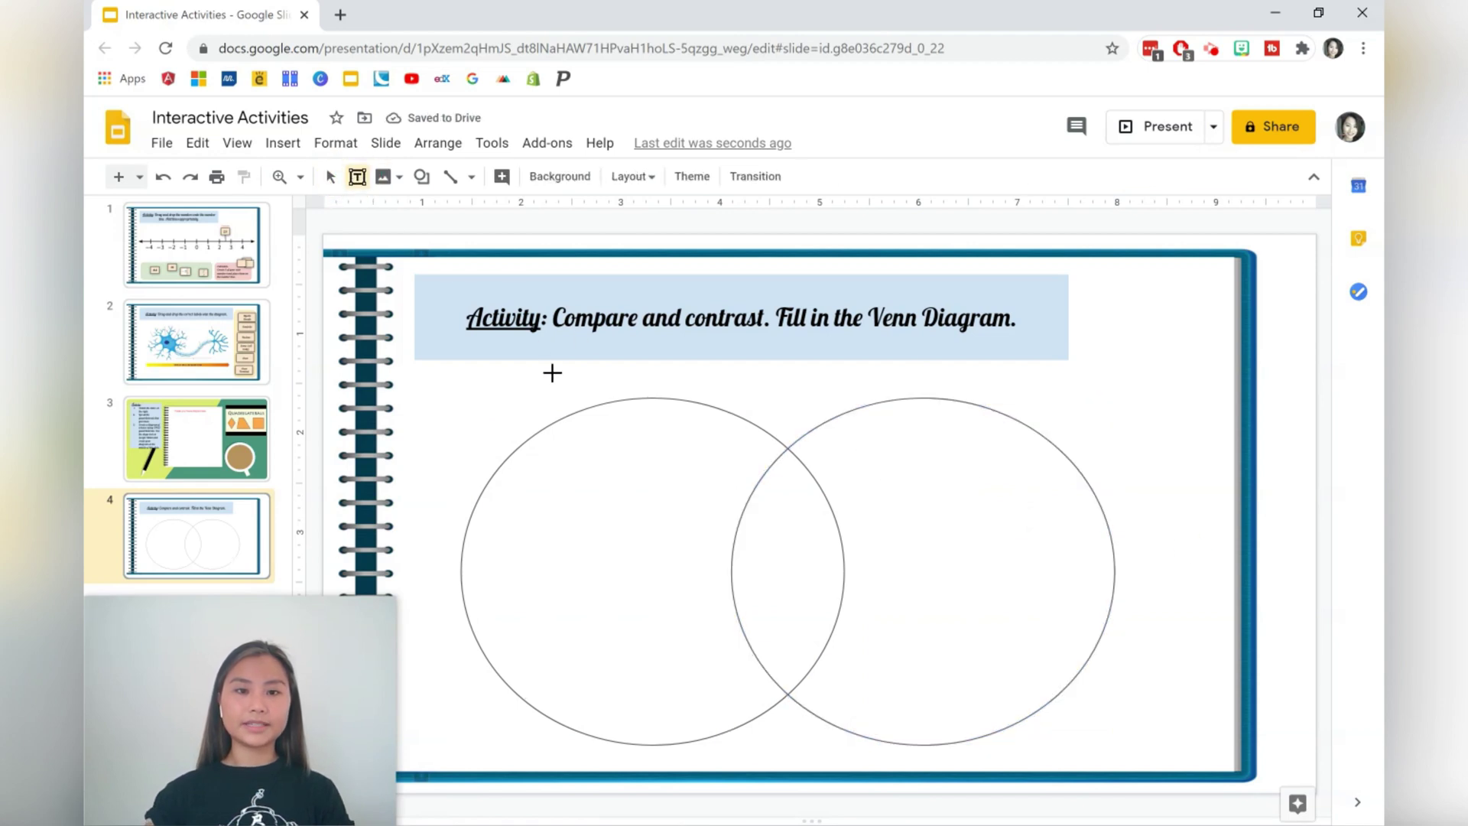
{"action": "left_click_drag", "start_coordinate": [562, 424], "coordinate": [731, 445]}
Label the left circle 'Character', paste a copy into the right circle, and centre the first label
{"action": "type", "text": "Chac"}
{"action": "type", "text": "ara"}
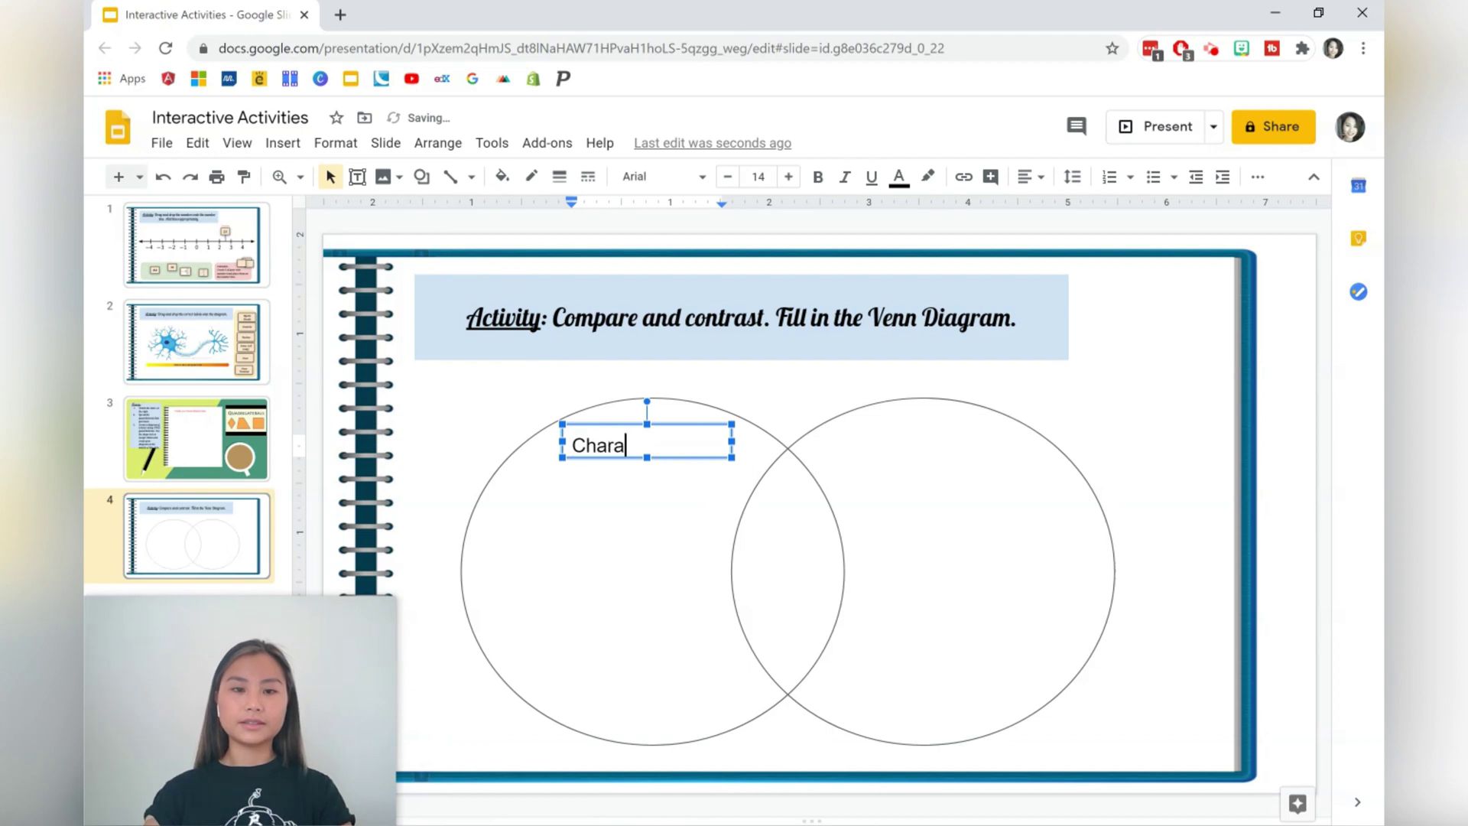
{"action": "type", "text": "cter 1"}
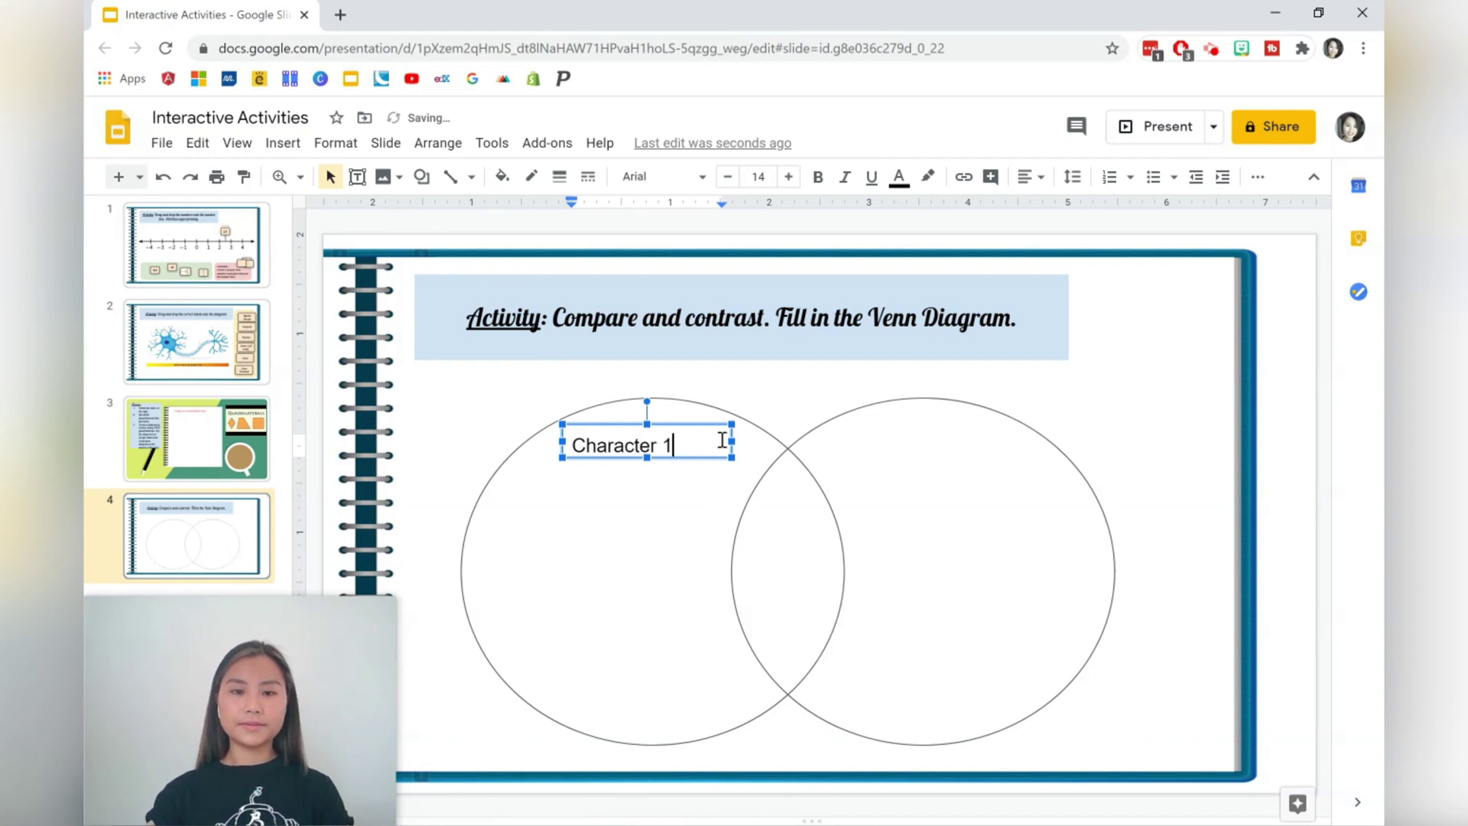
{"action": "left_click_drag", "start_coordinate": [732, 441], "coordinate": [690, 443]}
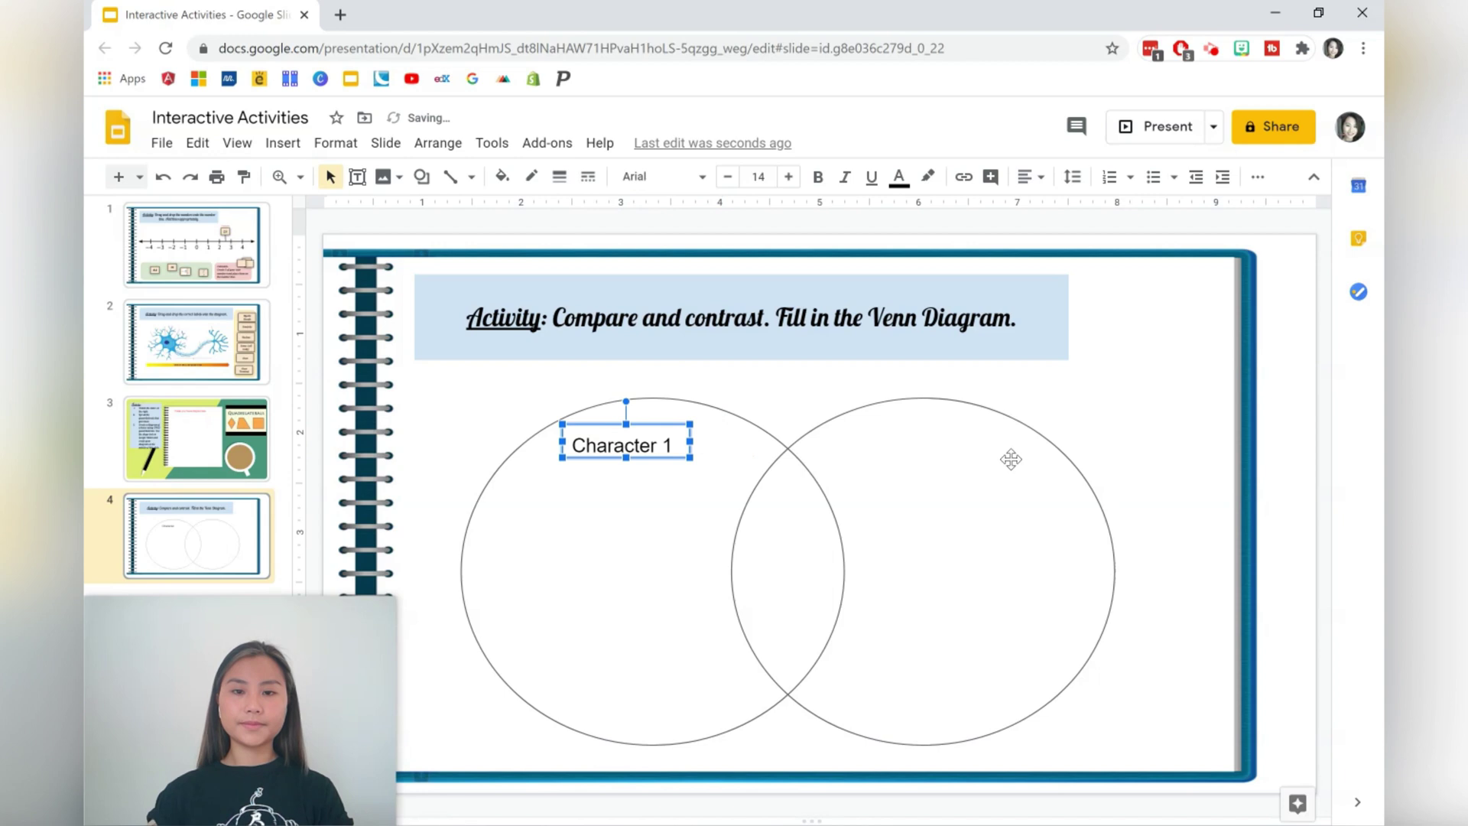
{"action": "left_click", "coordinate": [1141, 422]}
{"action": "key", "text": "ctrl+v"}
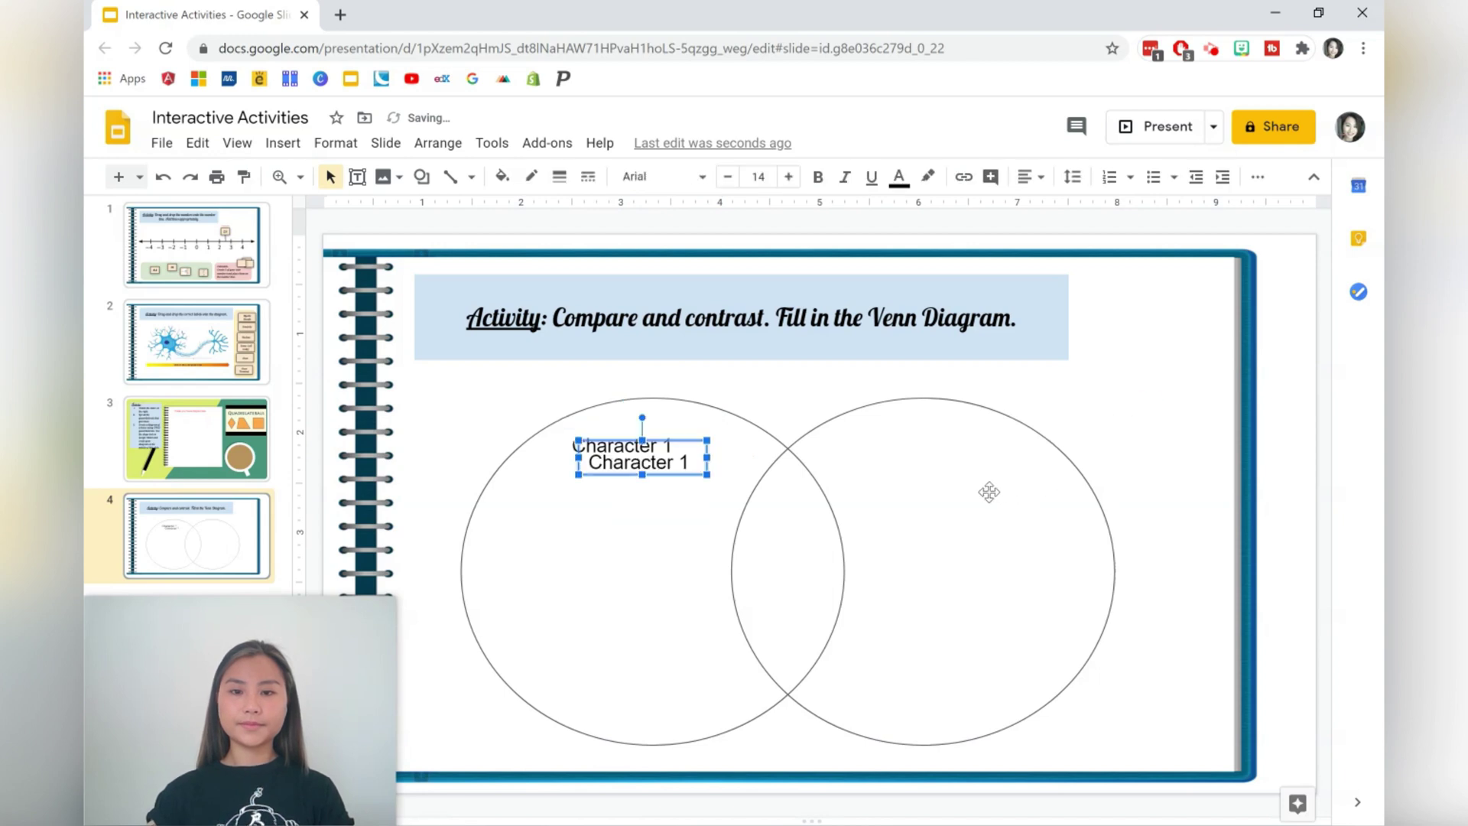
{"action": "left_click_drag", "start_coordinate": [687, 467], "coordinate": [969, 437]}
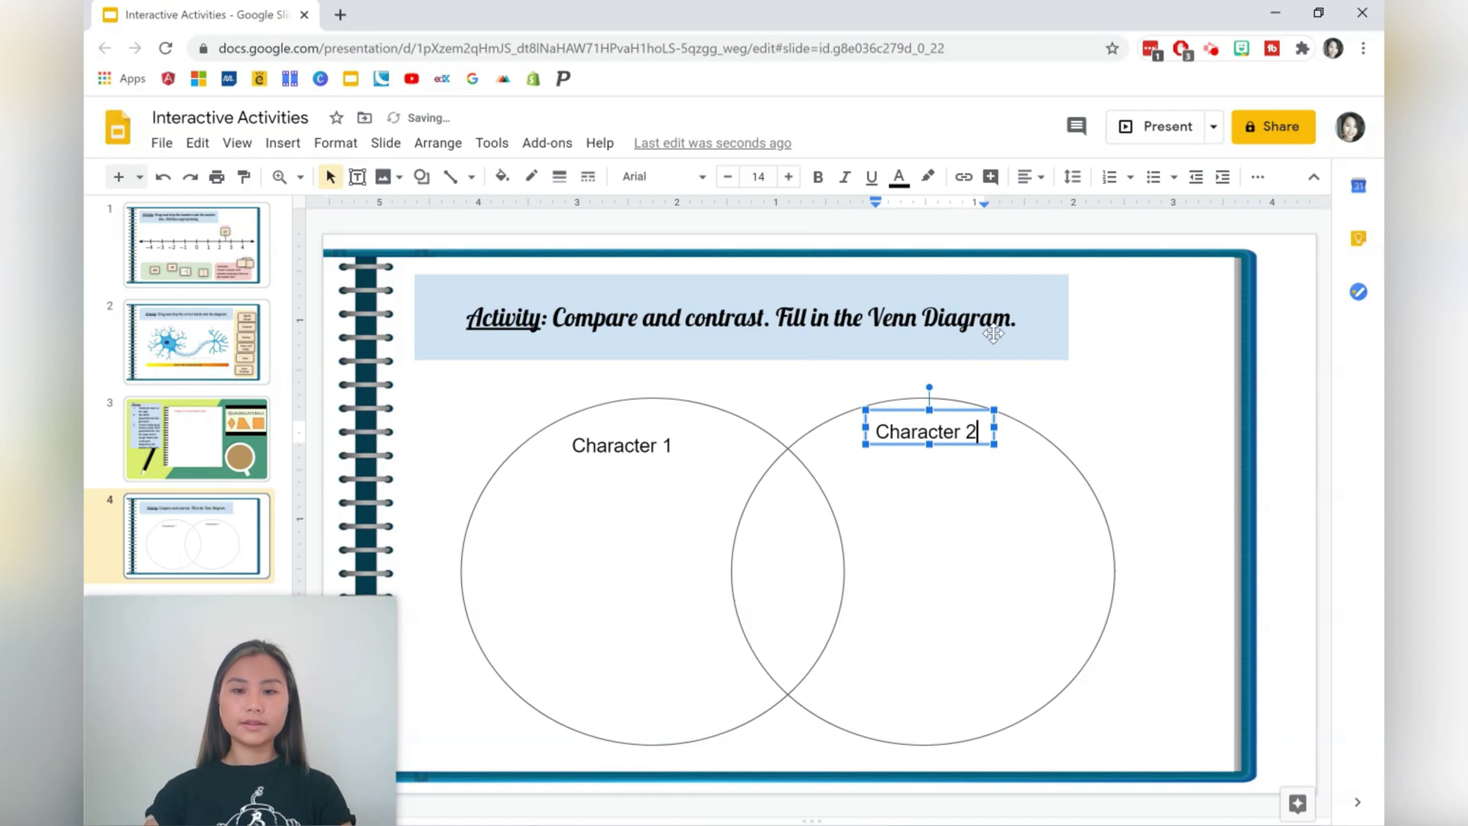
{"action": "left_click", "coordinate": [653, 457]}
{"action": "left_click_drag", "start_coordinate": [655, 457], "coordinate": [692, 444]}
{"action": "left_click", "coordinate": [1148, 571]}
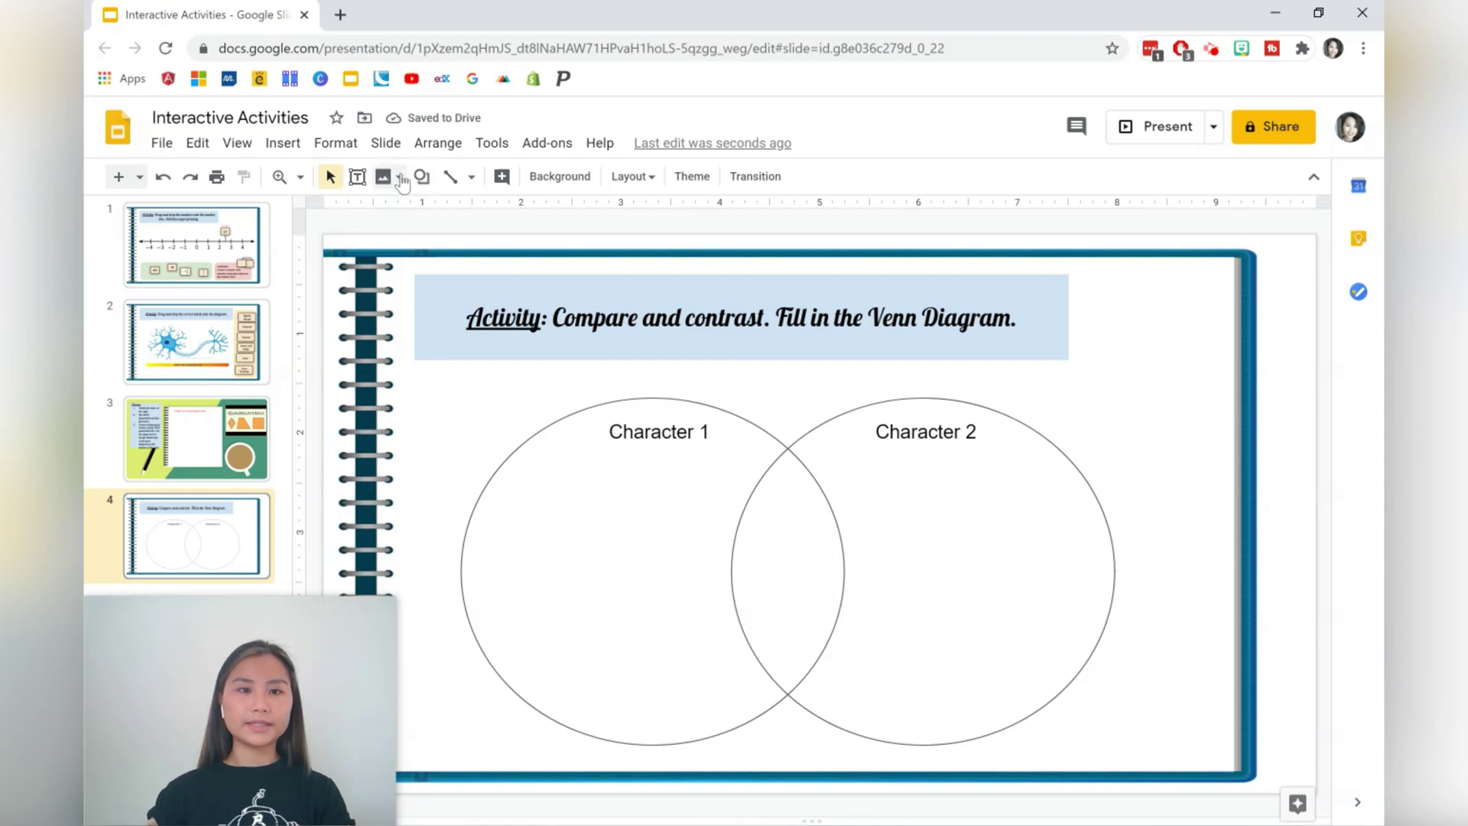
{"action": "left_click", "coordinate": [359, 179]}
Draw a box inside the left circle with a pale yellow fill and yellow border
{"action": "left_click_drag", "start_coordinate": [524, 458], "coordinate": [726, 539]}
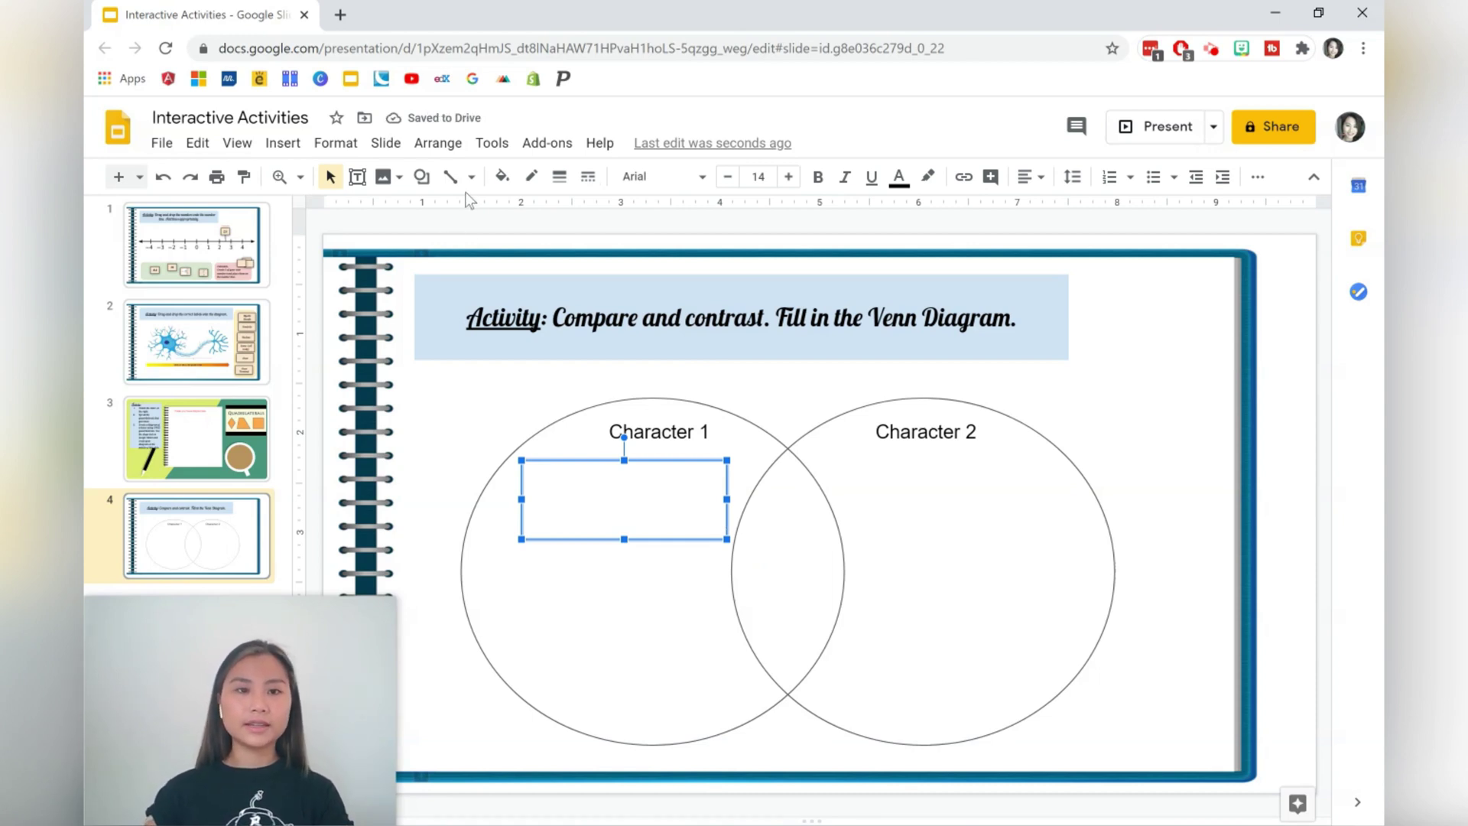
{"action": "left_click", "coordinate": [501, 176]}
{"action": "left_click", "coordinate": [562, 322]}
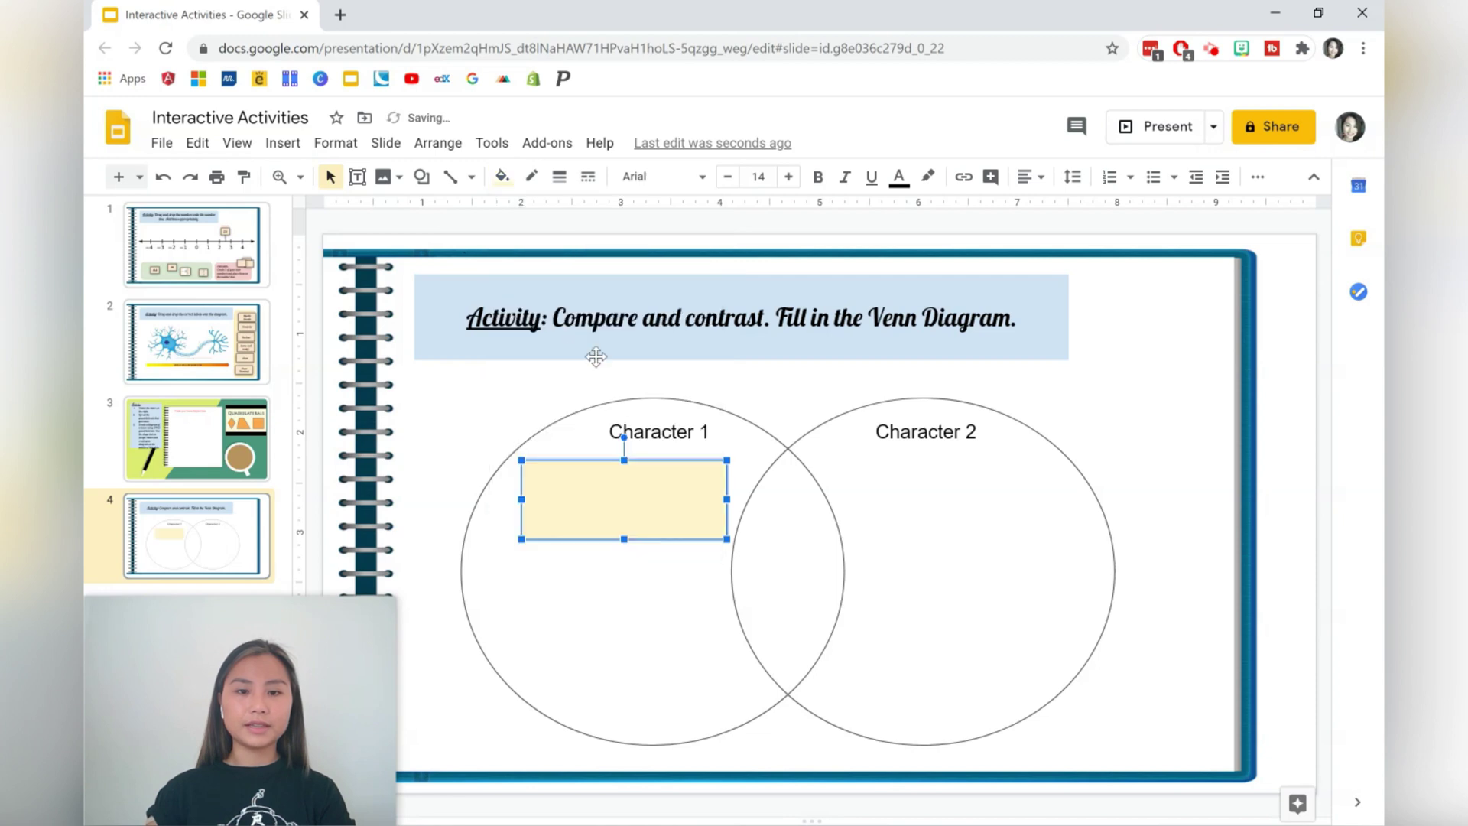
{"action": "left_click", "coordinate": [531, 176]}
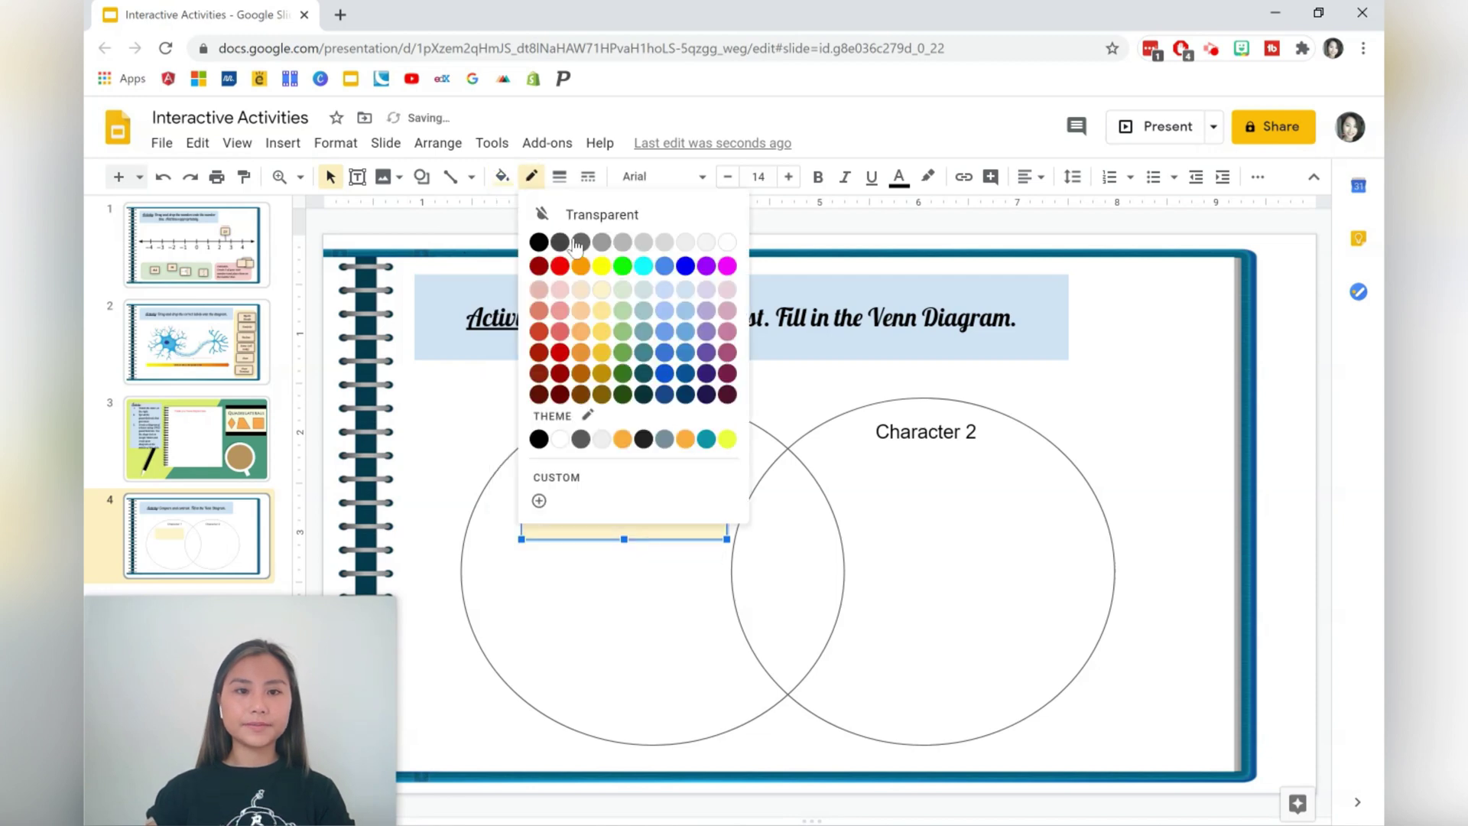
{"action": "left_click", "coordinate": [602, 331]}
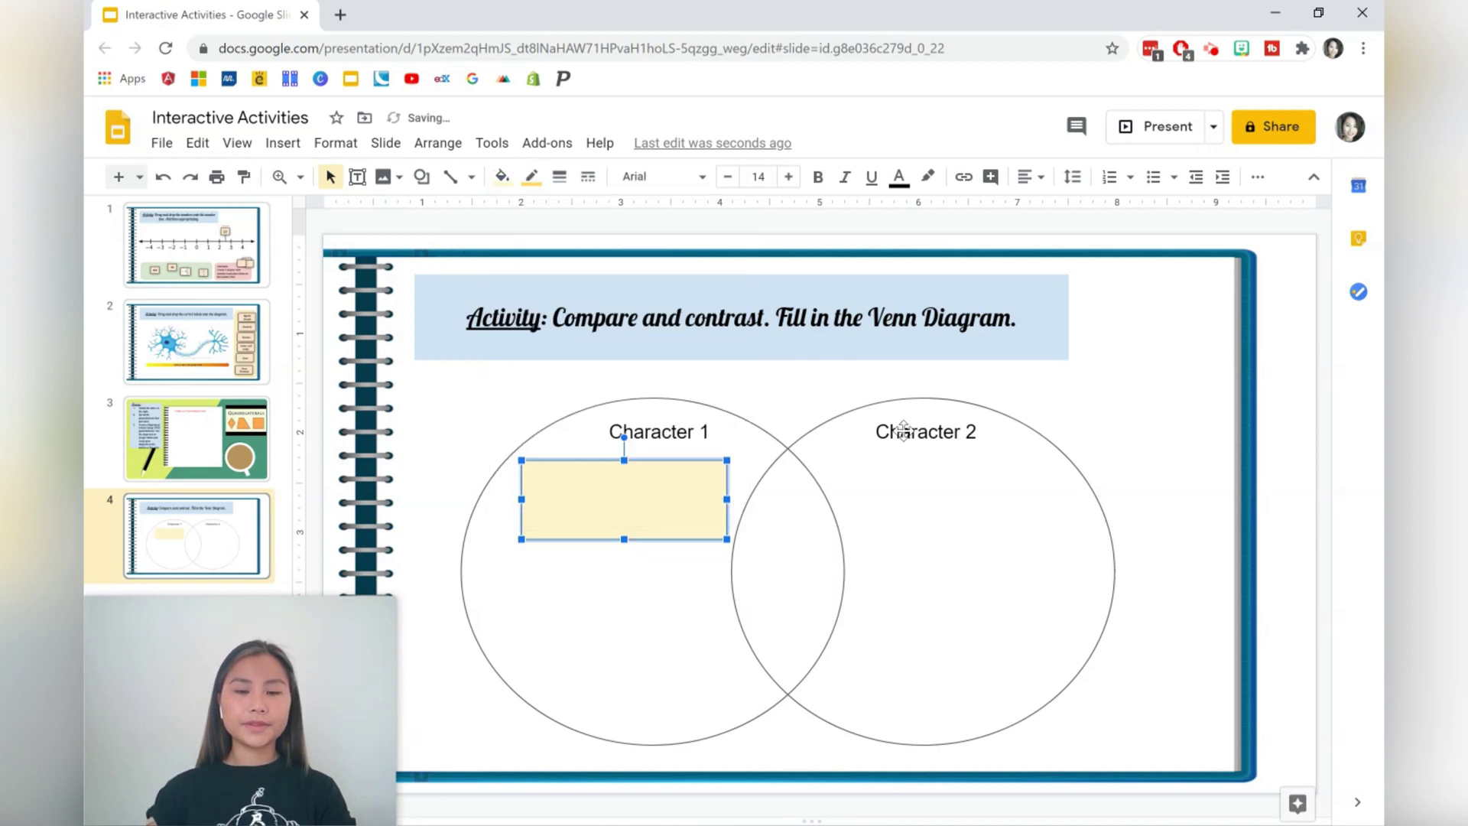
Duplicate the yellow box and move copies lower in the left circle
{"action": "left_click", "coordinate": [1168, 442]}
{"action": "left_click", "coordinate": [680, 523]}
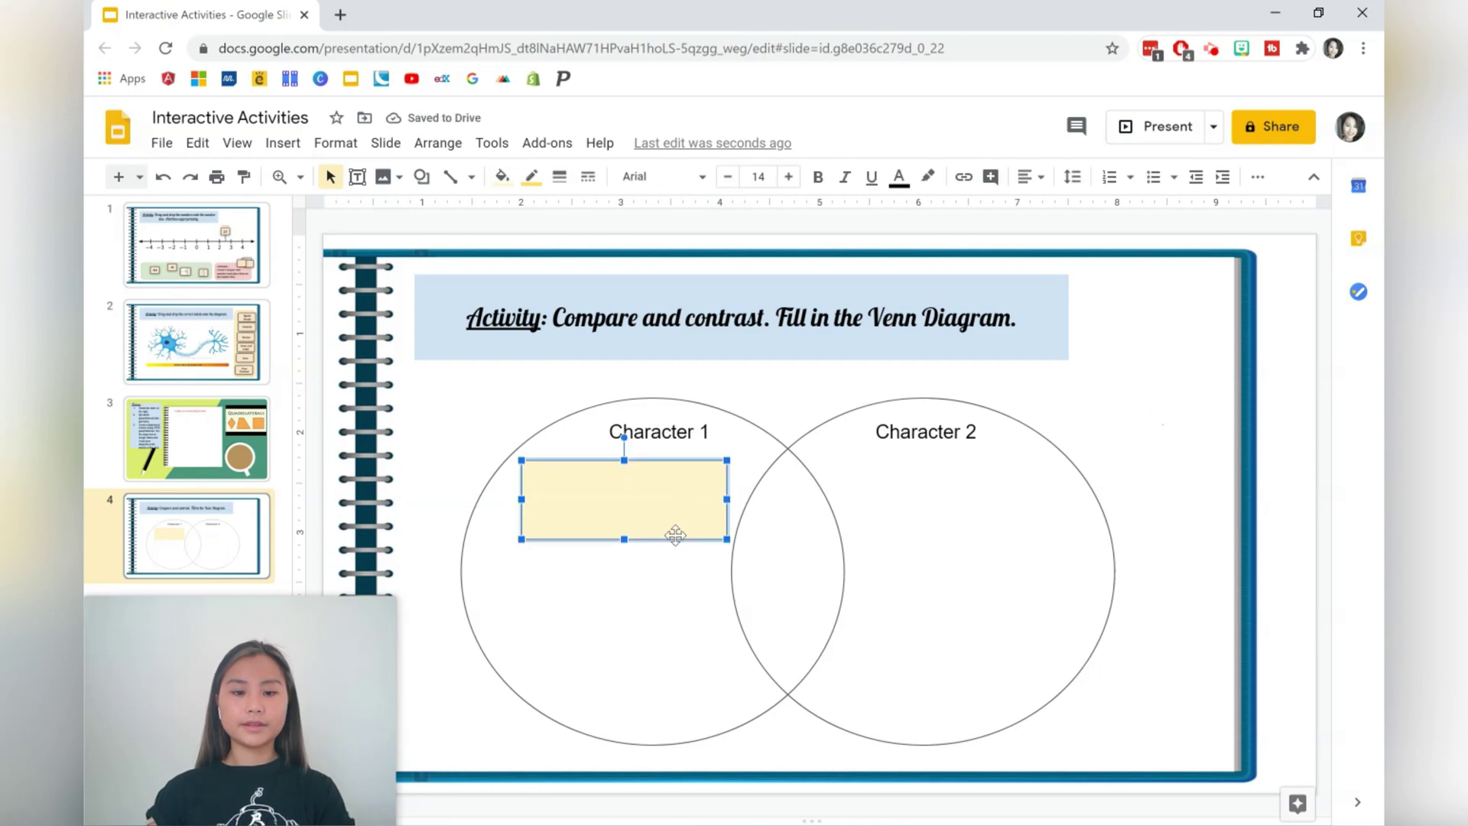
{"action": "key", "text": "ctrl+d"}
{"action": "key", "text": "ctrl+d"}
{"action": "left_click_drag", "start_coordinate": [646, 533], "coordinate": [635, 692]}
{"action": "left_click", "coordinate": [1217, 594]}
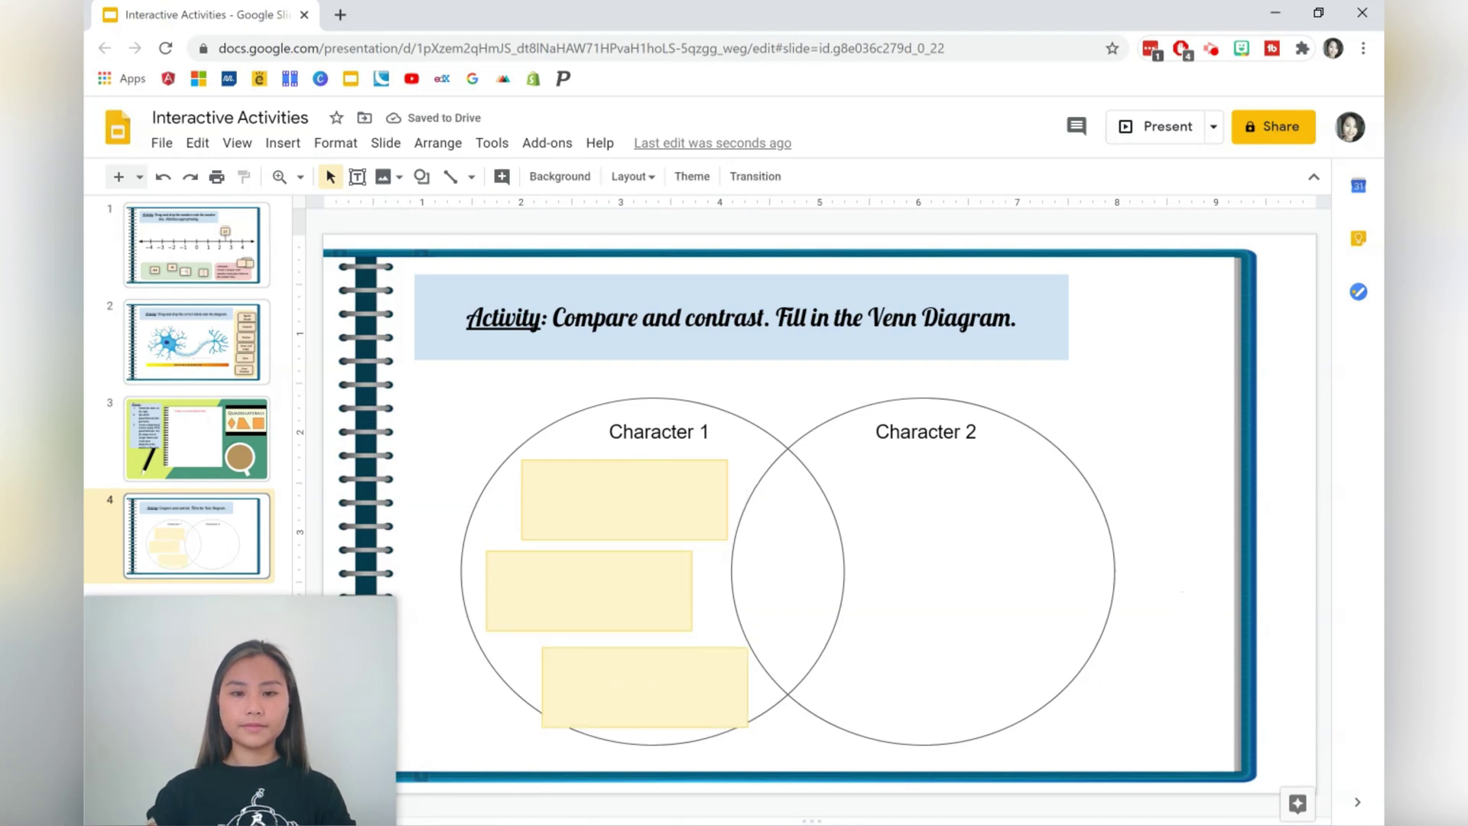
{"action": "key", "text": "ctrl+v"}
Move a yellow box copy into the Character 2 circle and give it light purple fill with a purple border
{"action": "left_click", "coordinate": [629, 537]}
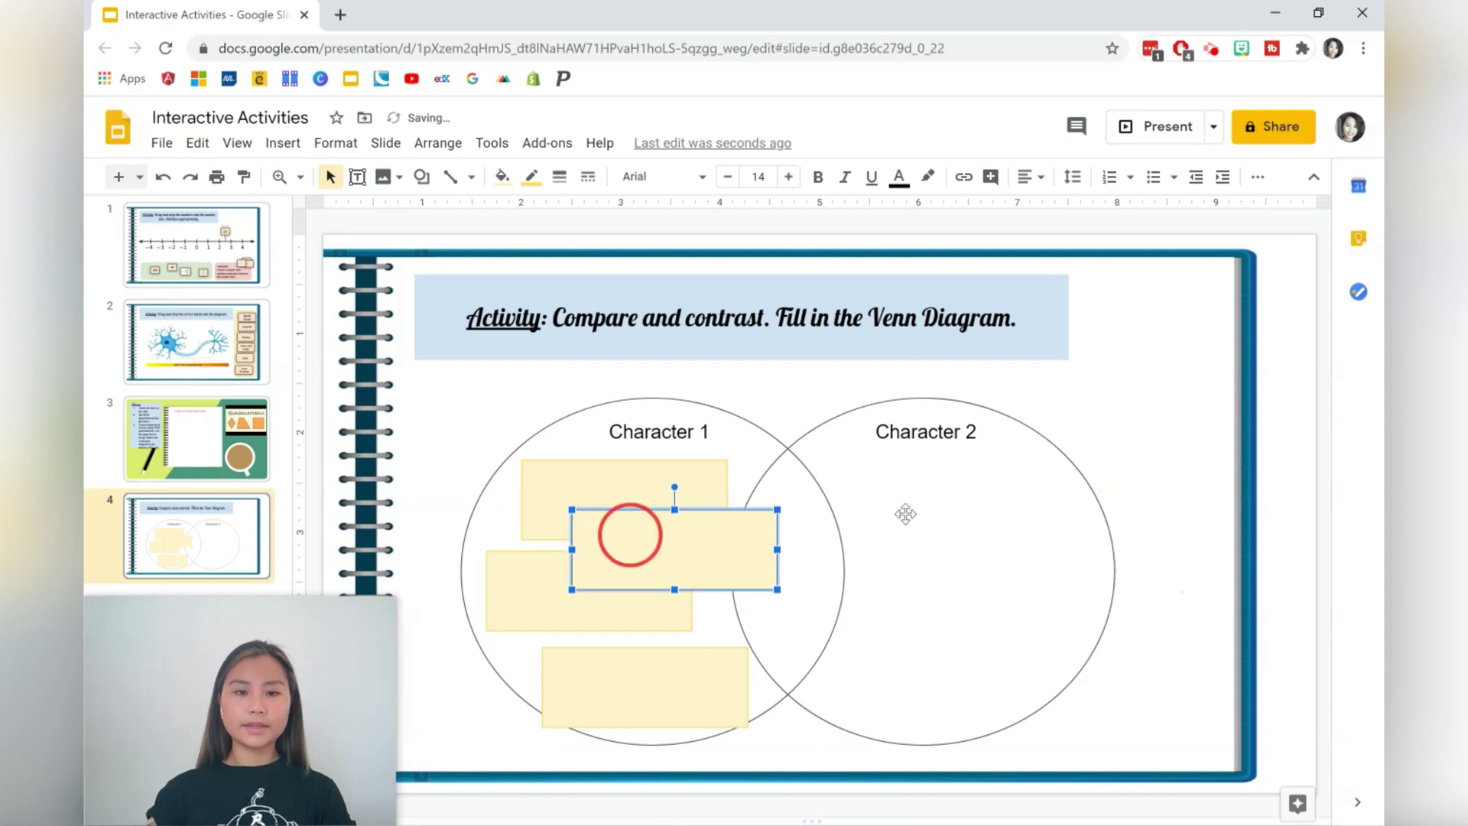
{"action": "left_click_drag", "start_coordinate": [905, 514], "coordinate": [906, 475]}
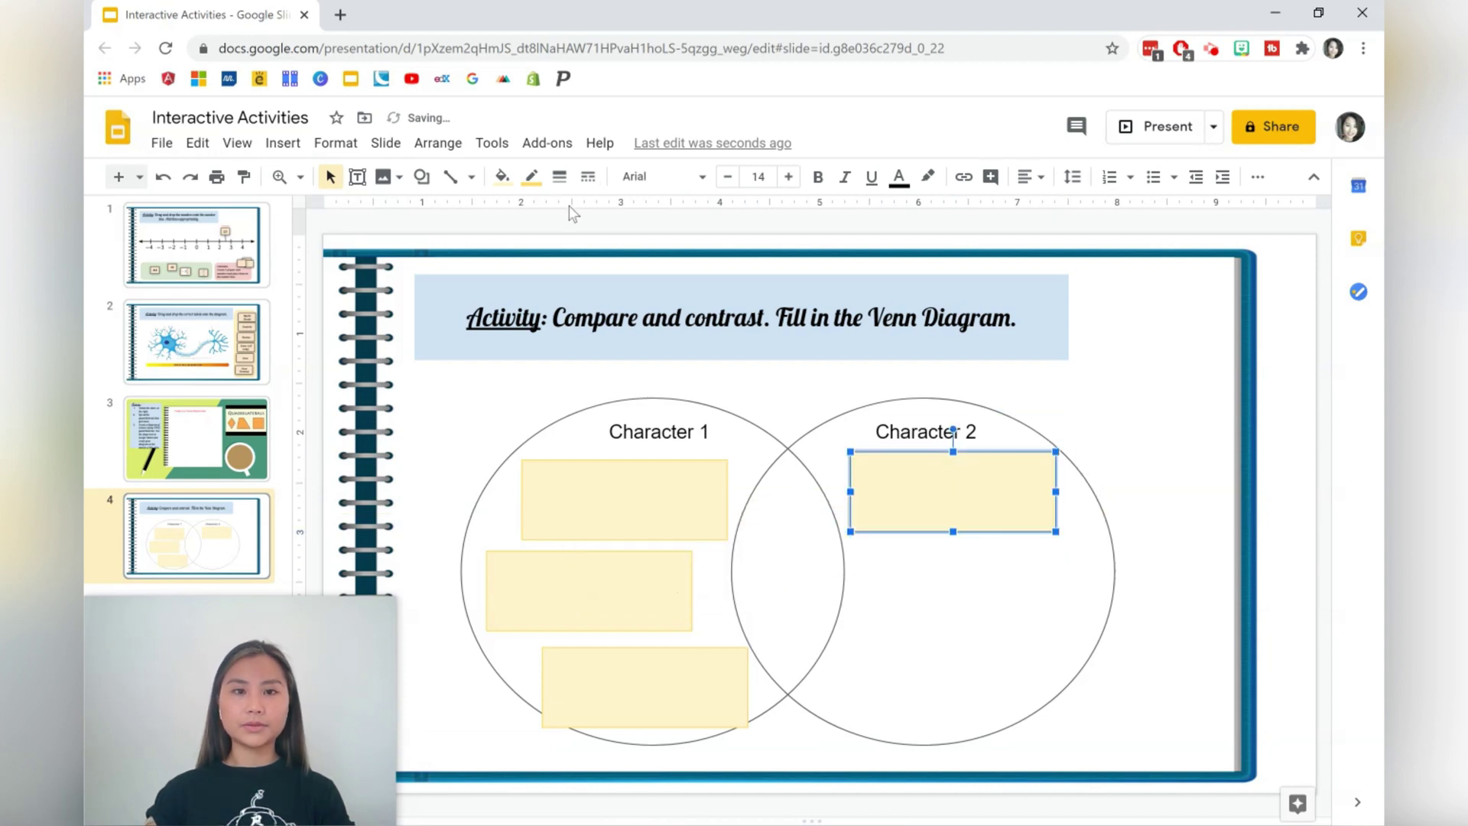
{"action": "left_click", "coordinate": [500, 177]}
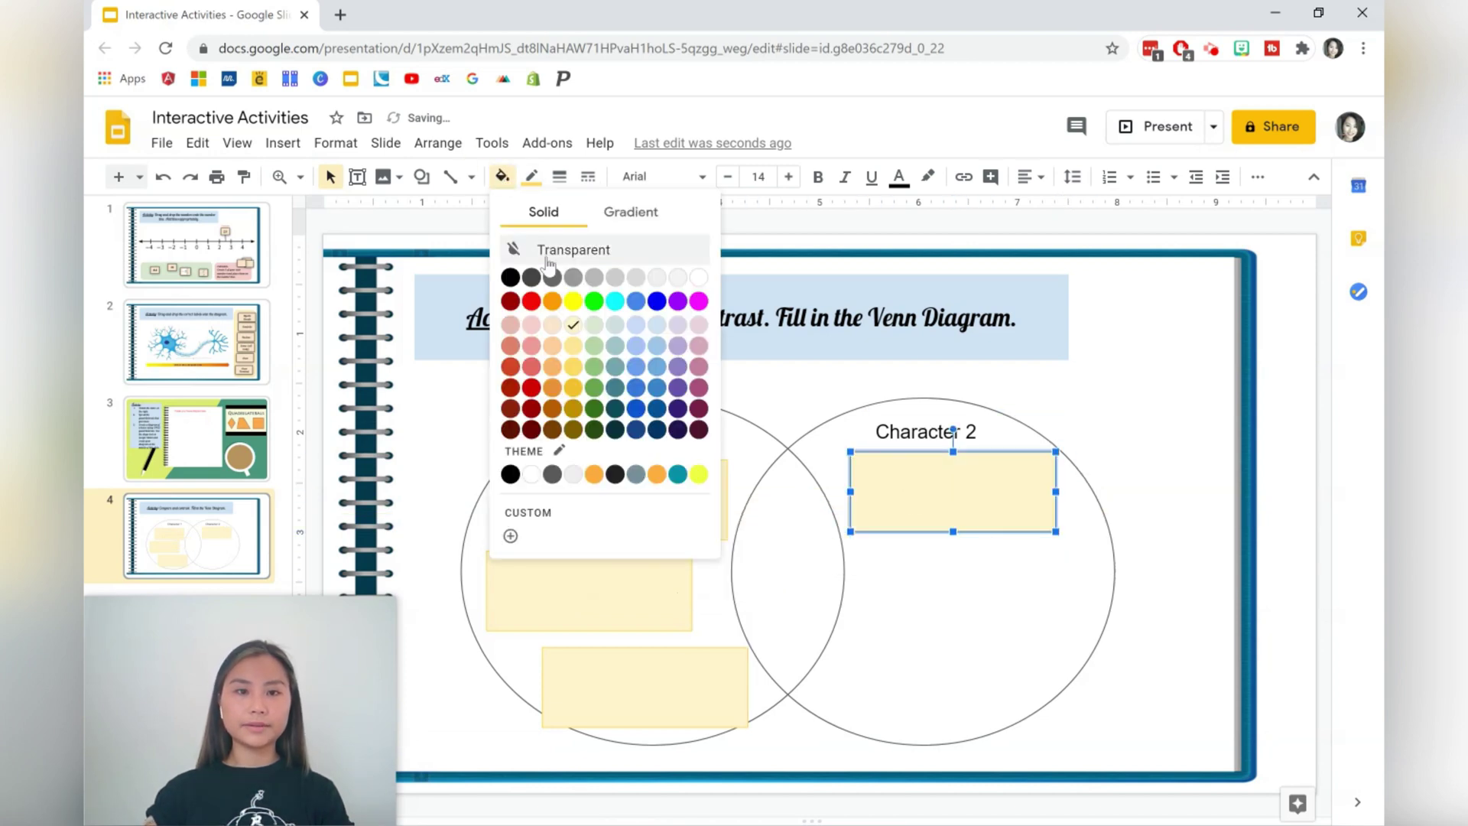
{"action": "left_click", "coordinate": [644, 334]}
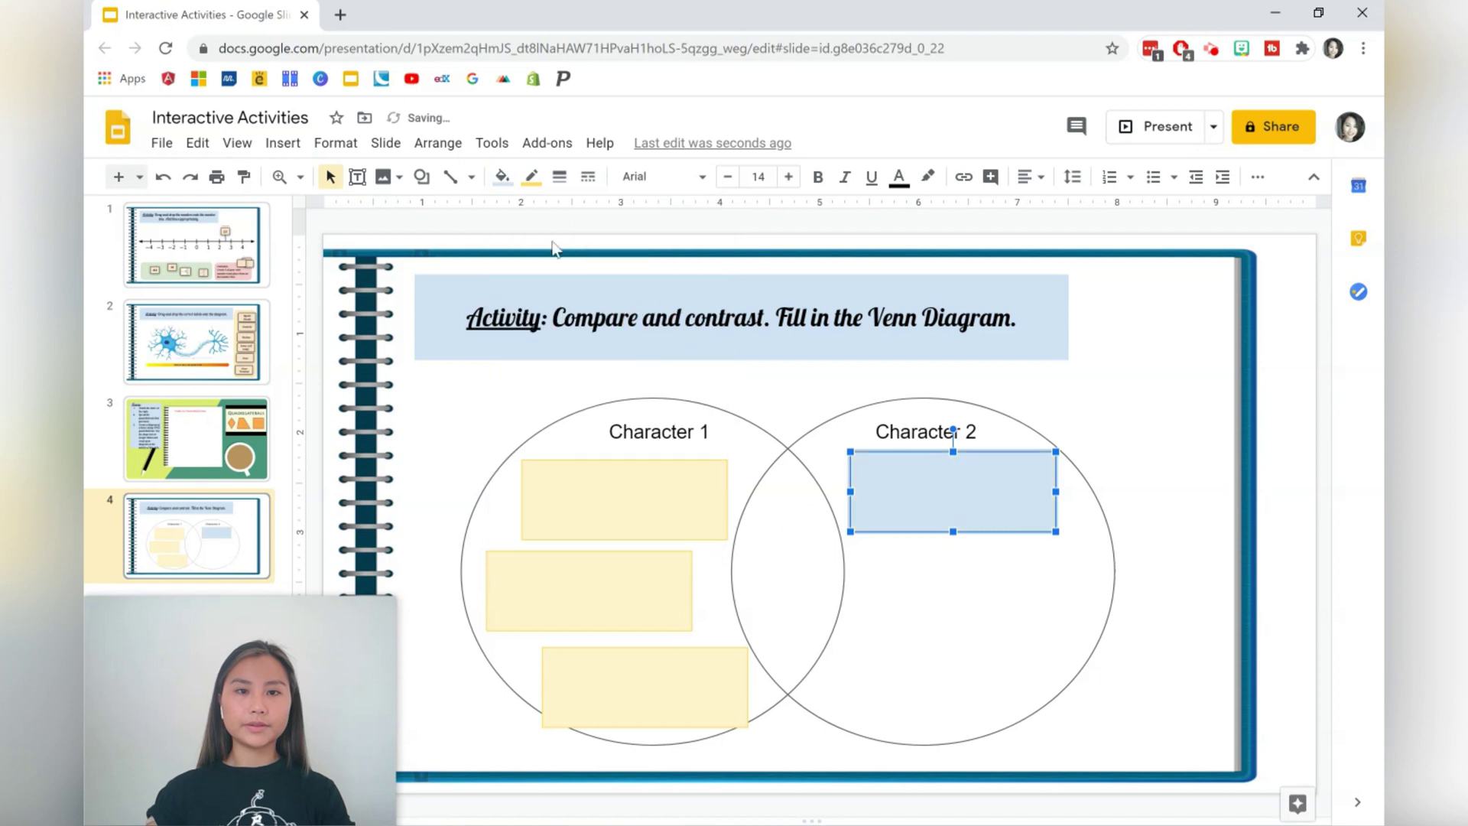
{"action": "left_click", "coordinate": [502, 178]}
{"action": "left_click", "coordinate": [675, 327]}
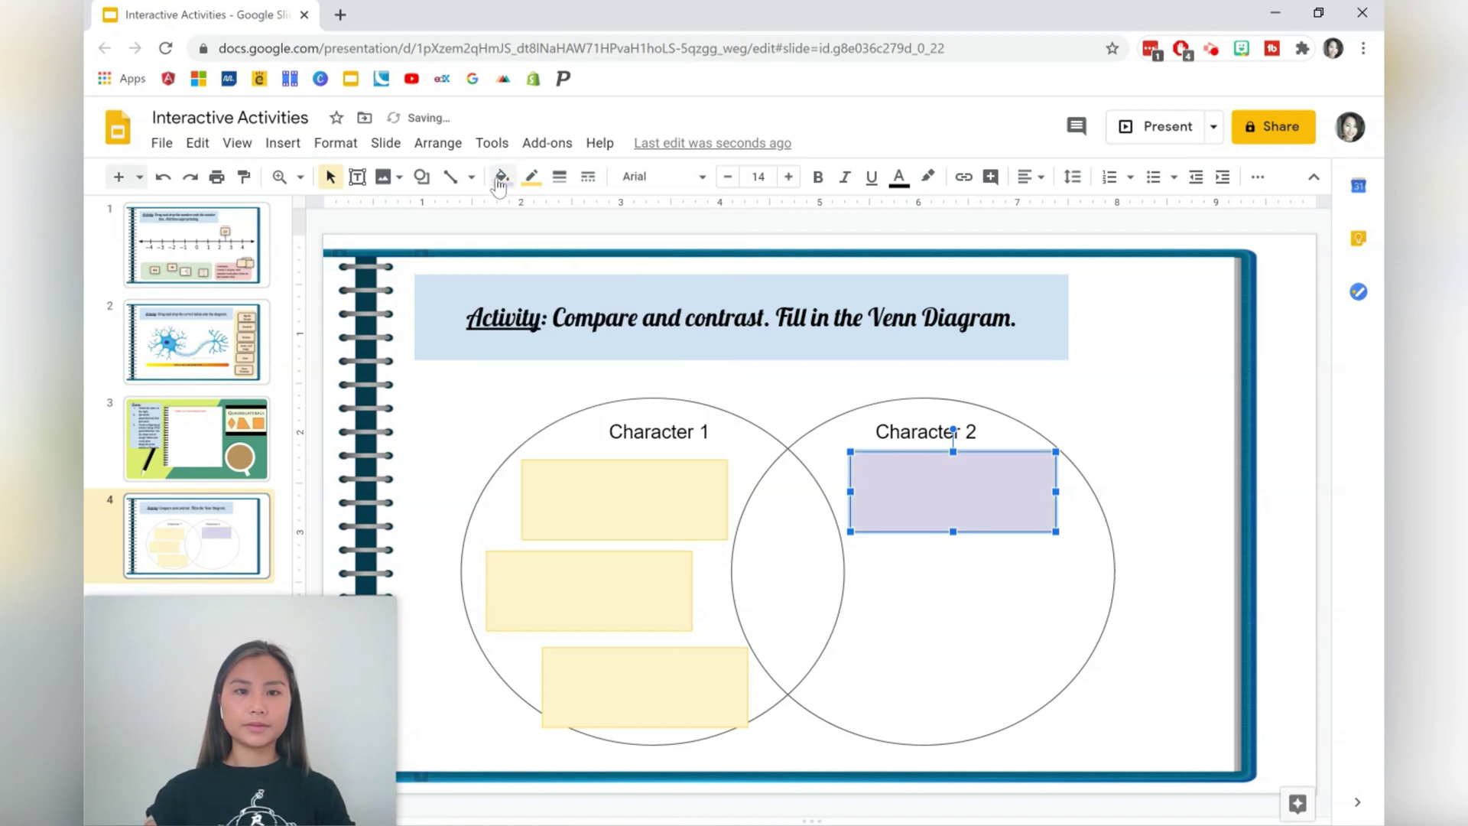
{"action": "left_click", "coordinate": [501, 178]}
{"action": "left_click", "coordinate": [531, 177]}
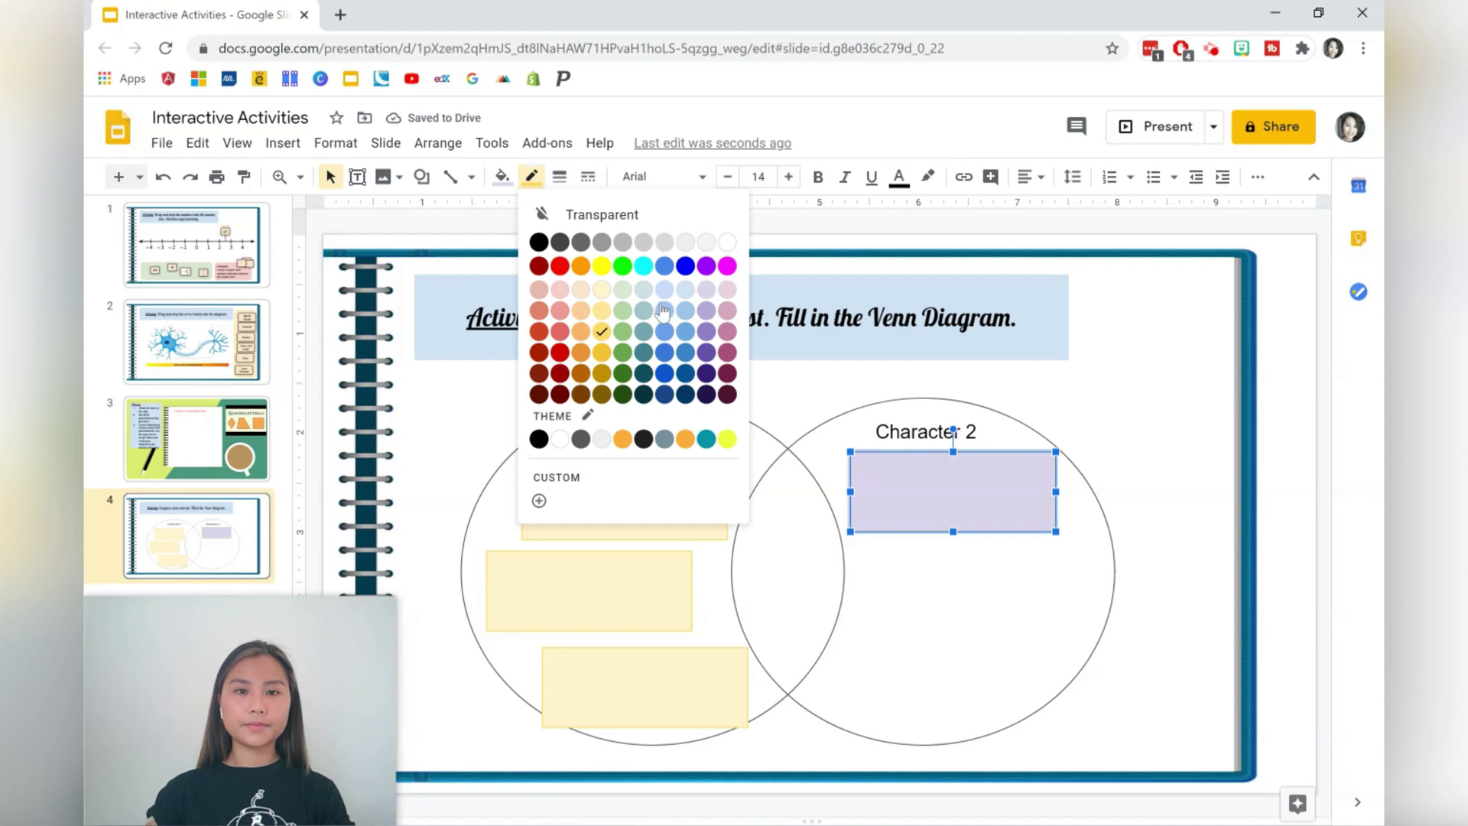
{"action": "left_click", "coordinate": [705, 320]}
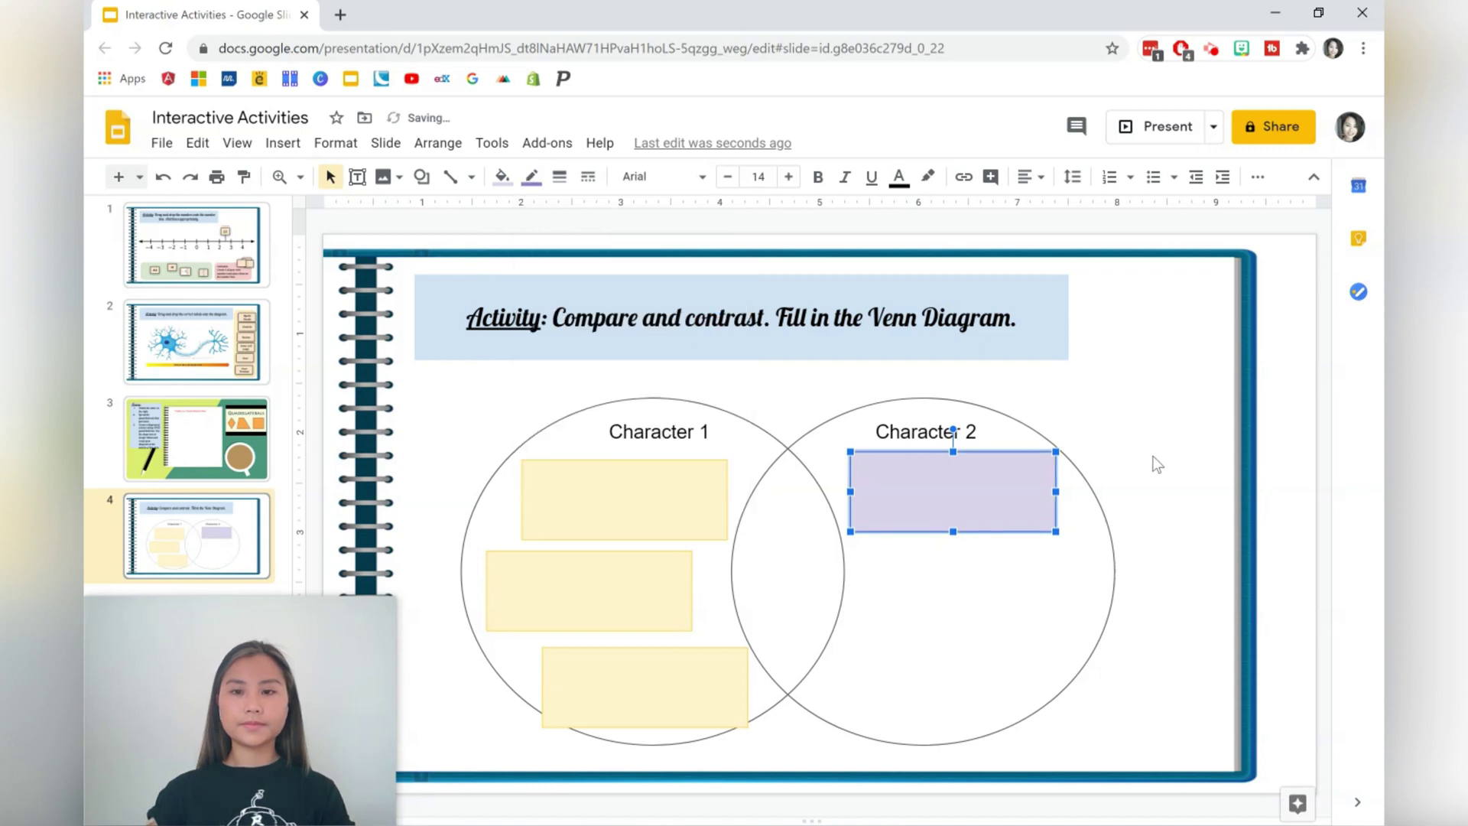
Duplicate the purple box twice and stack the copies down the right circle
{"action": "key", "text": "ctrl+d"}
{"action": "key", "text": "ctrl+d"}
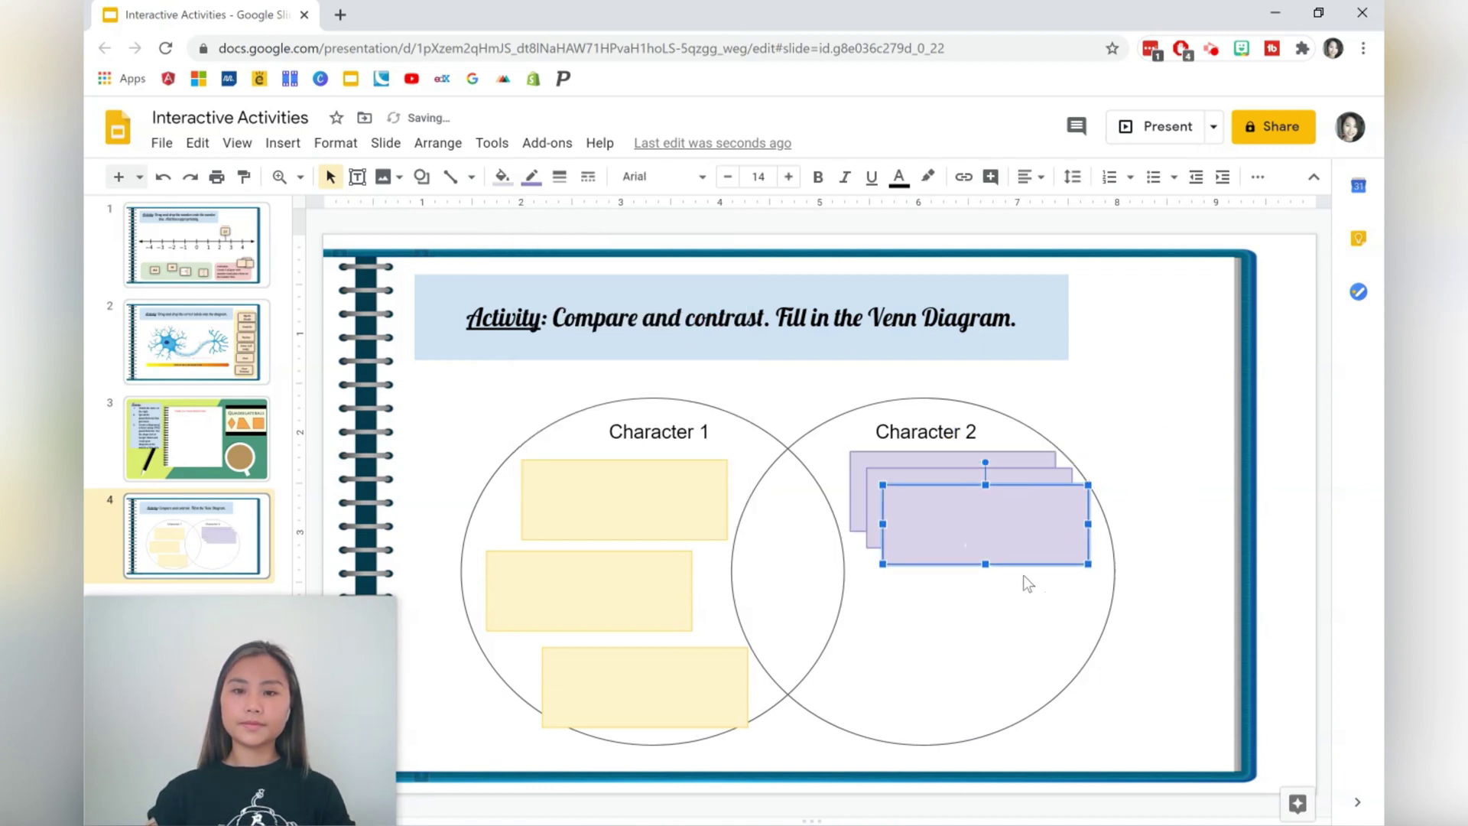
{"action": "left_click_drag", "start_coordinate": [991, 513], "coordinate": [986, 568]}
{"action": "left_click_drag", "start_coordinate": [950, 497], "coordinate": [949, 651]}
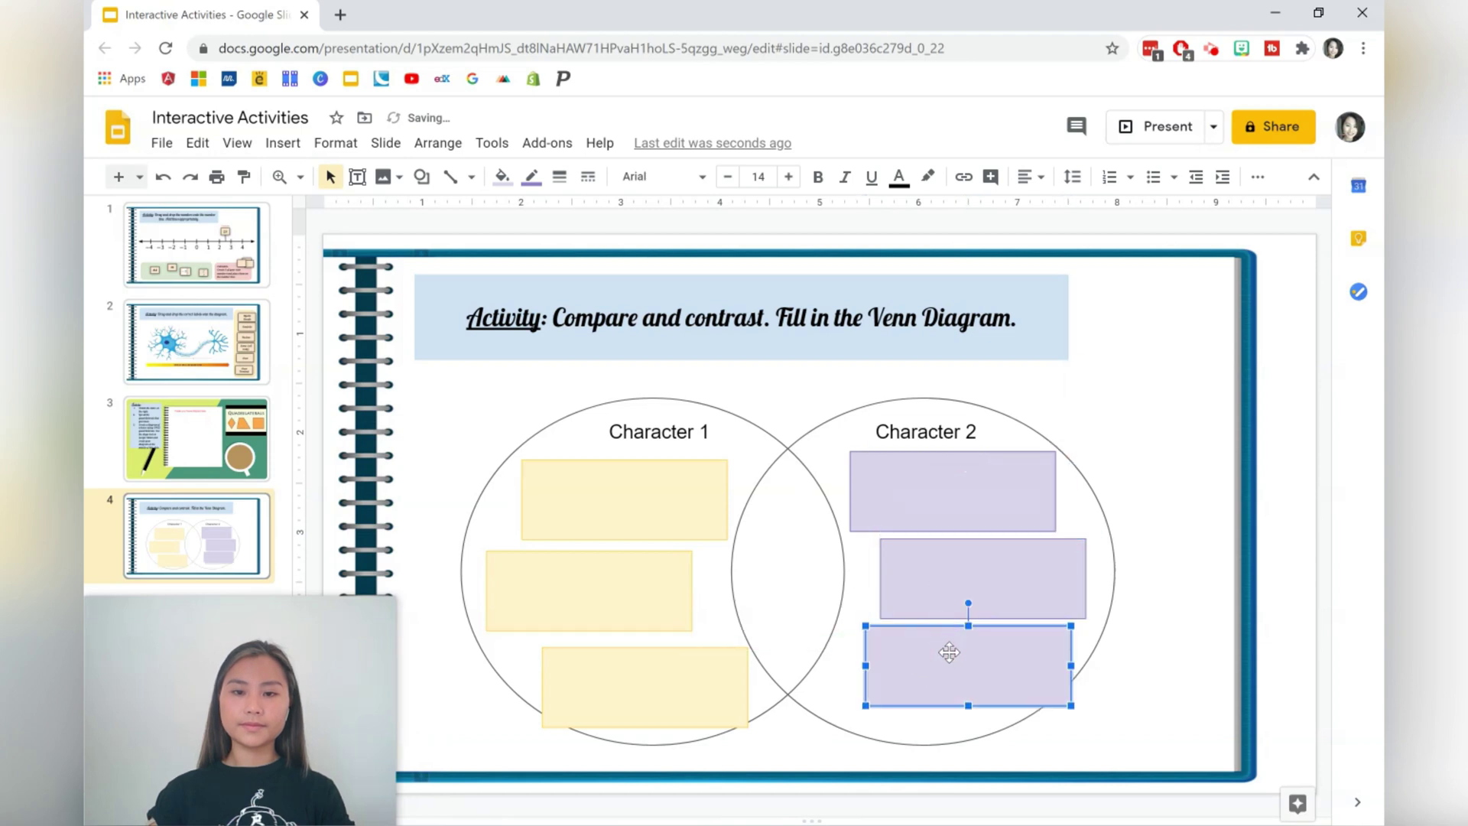
{"action": "left_click", "coordinate": [1144, 456]}
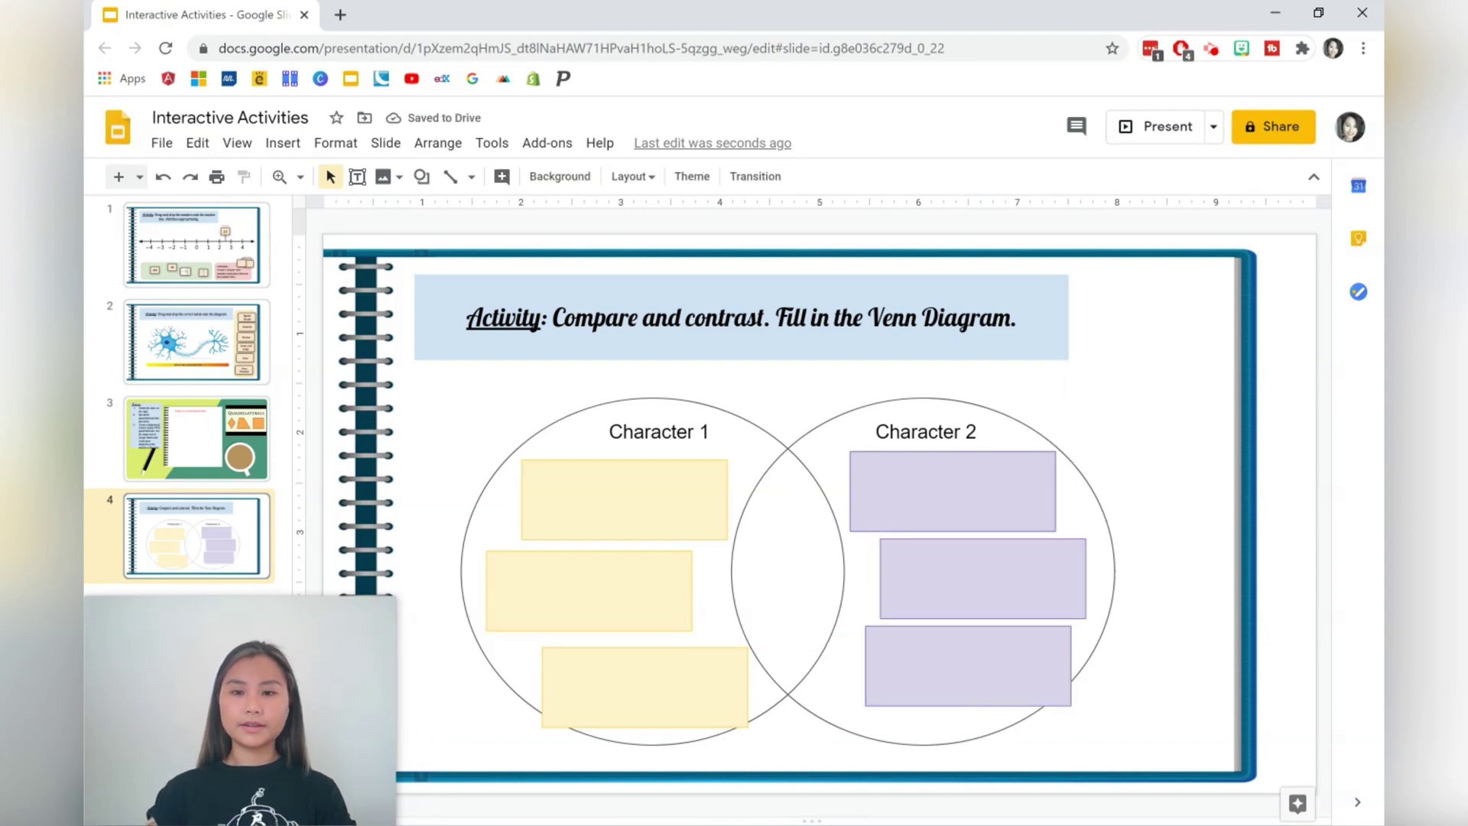
Copy a purple box into the overlap, set font size 12, light blue-grey fill and dark cyan border
{"action": "left_click_drag", "start_coordinate": [1040, 508], "coordinate": [829, 574]}
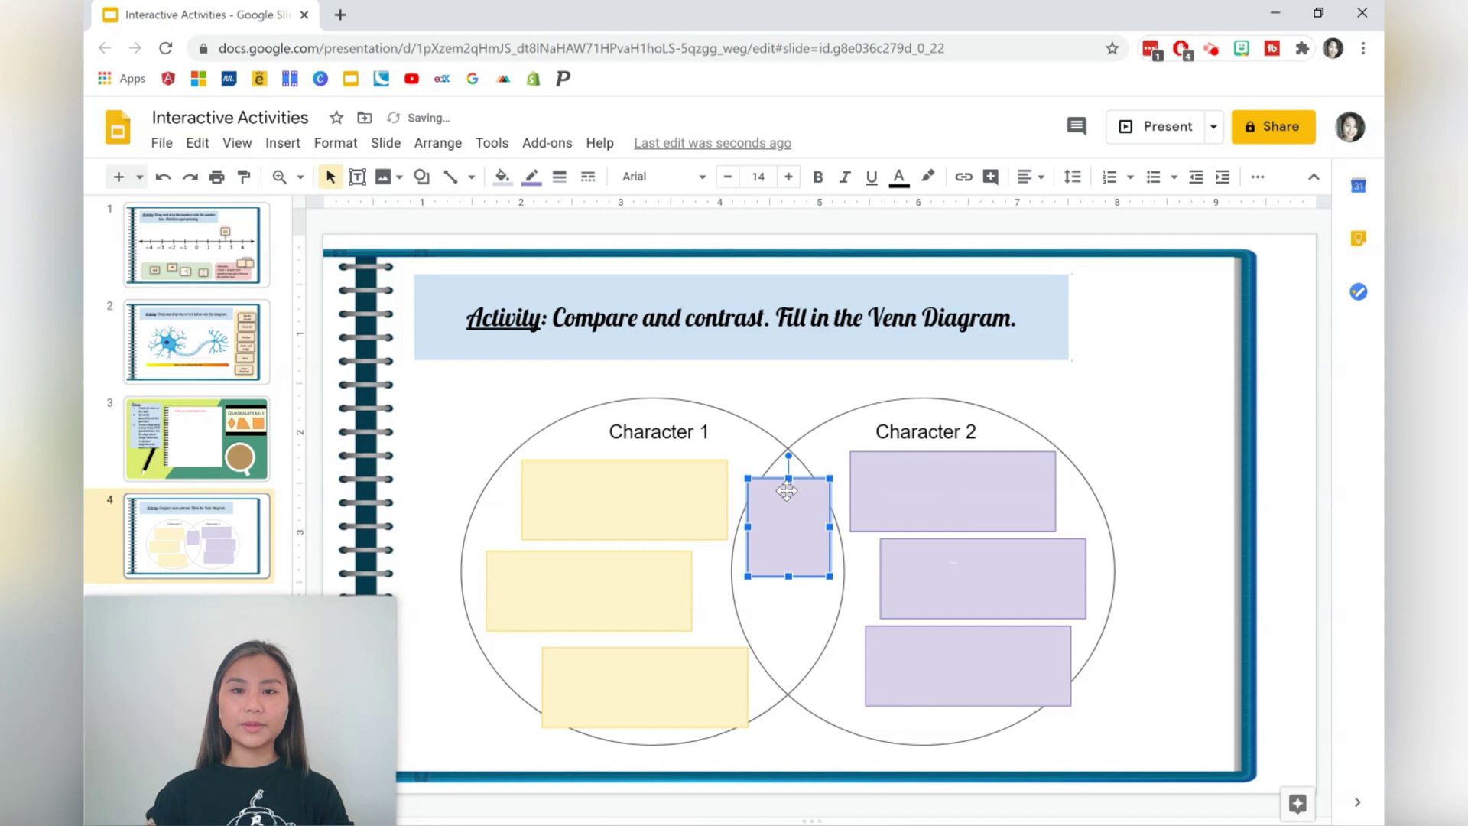
{"action": "left_click", "coordinate": [725, 177]}
{"action": "left_click", "coordinate": [725, 176]}
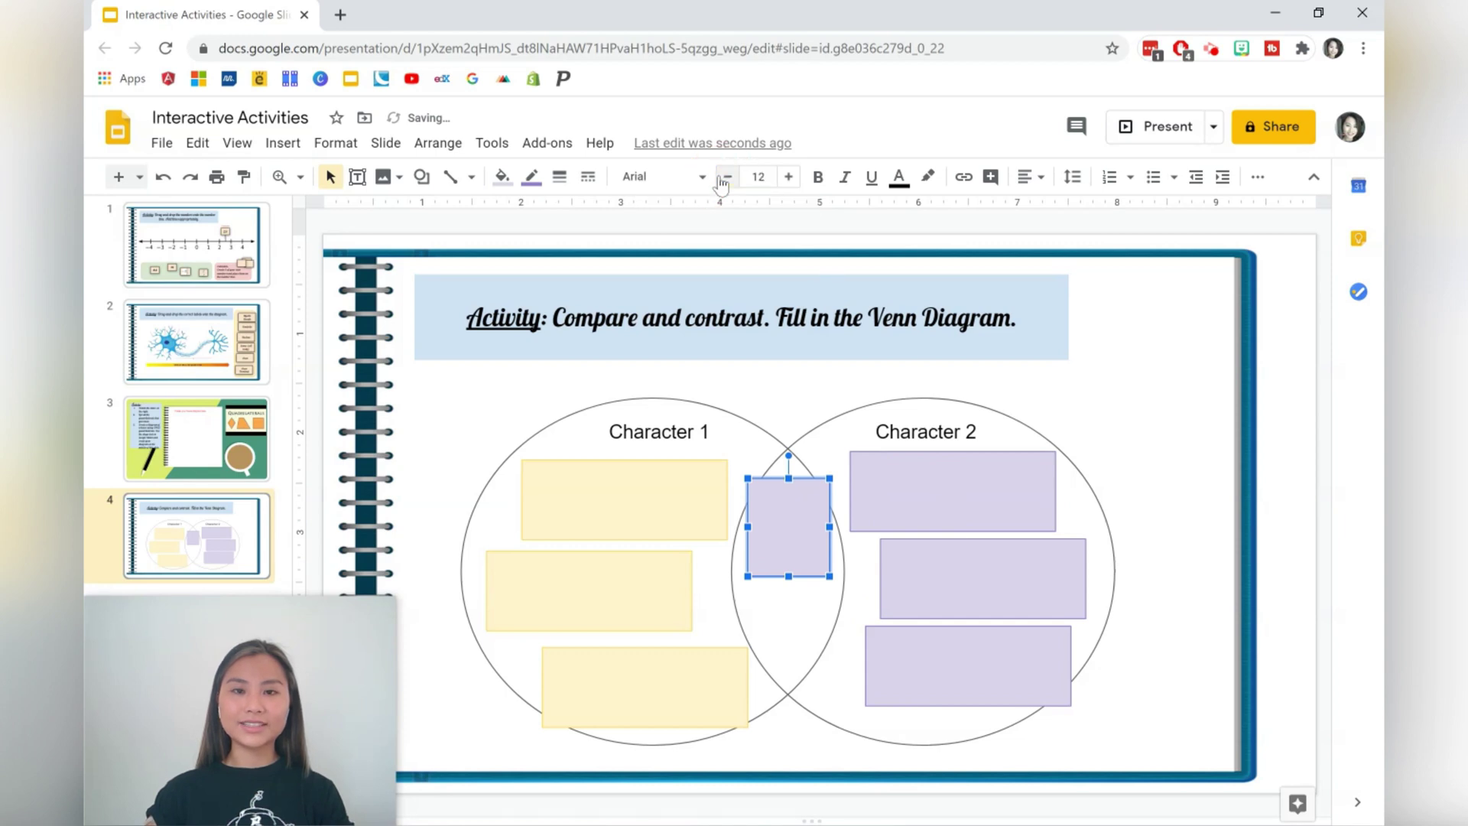
{"action": "left_click", "coordinate": [776, 516]}
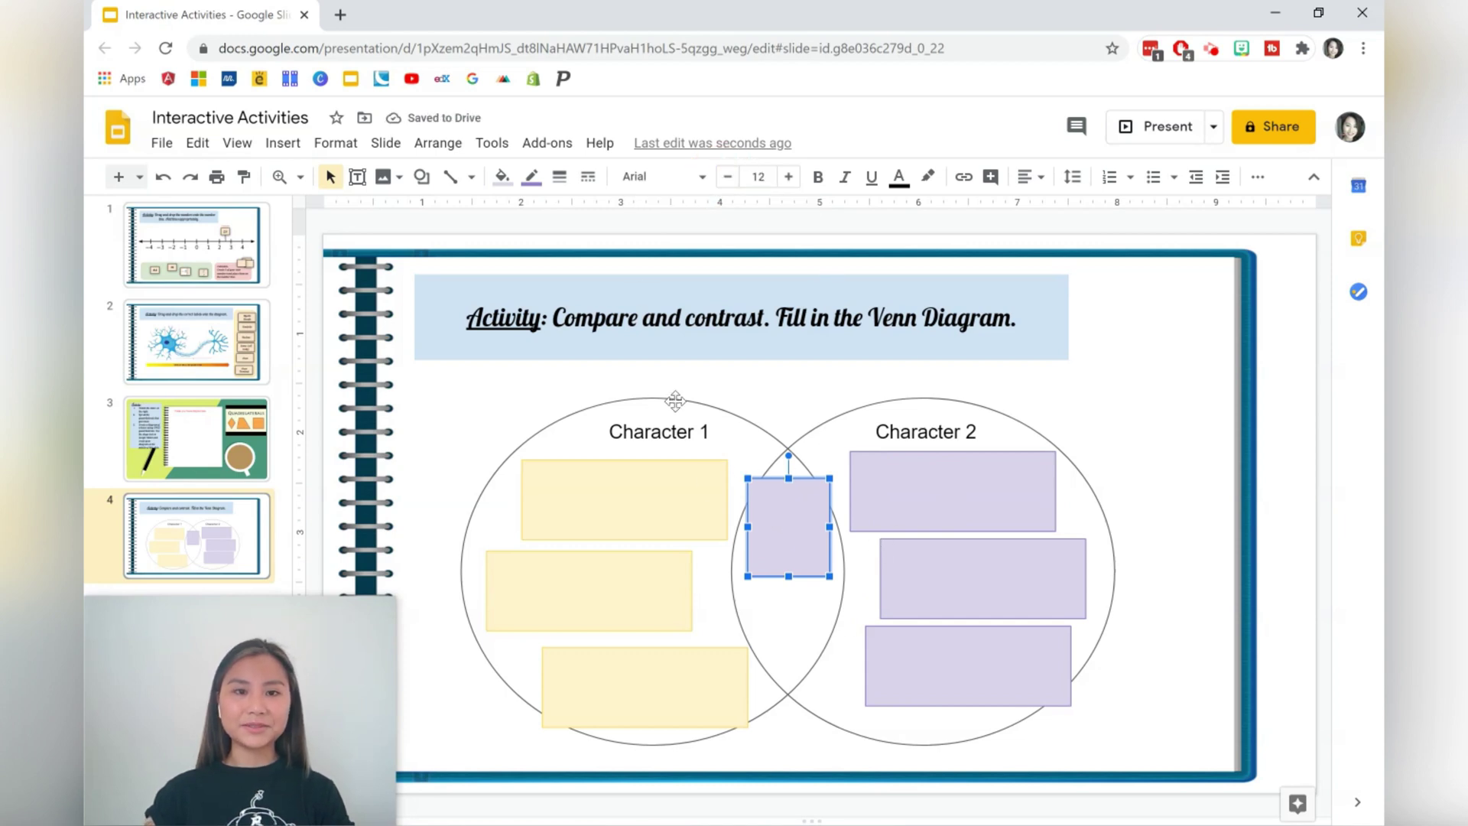
{"action": "left_click", "coordinate": [502, 177]}
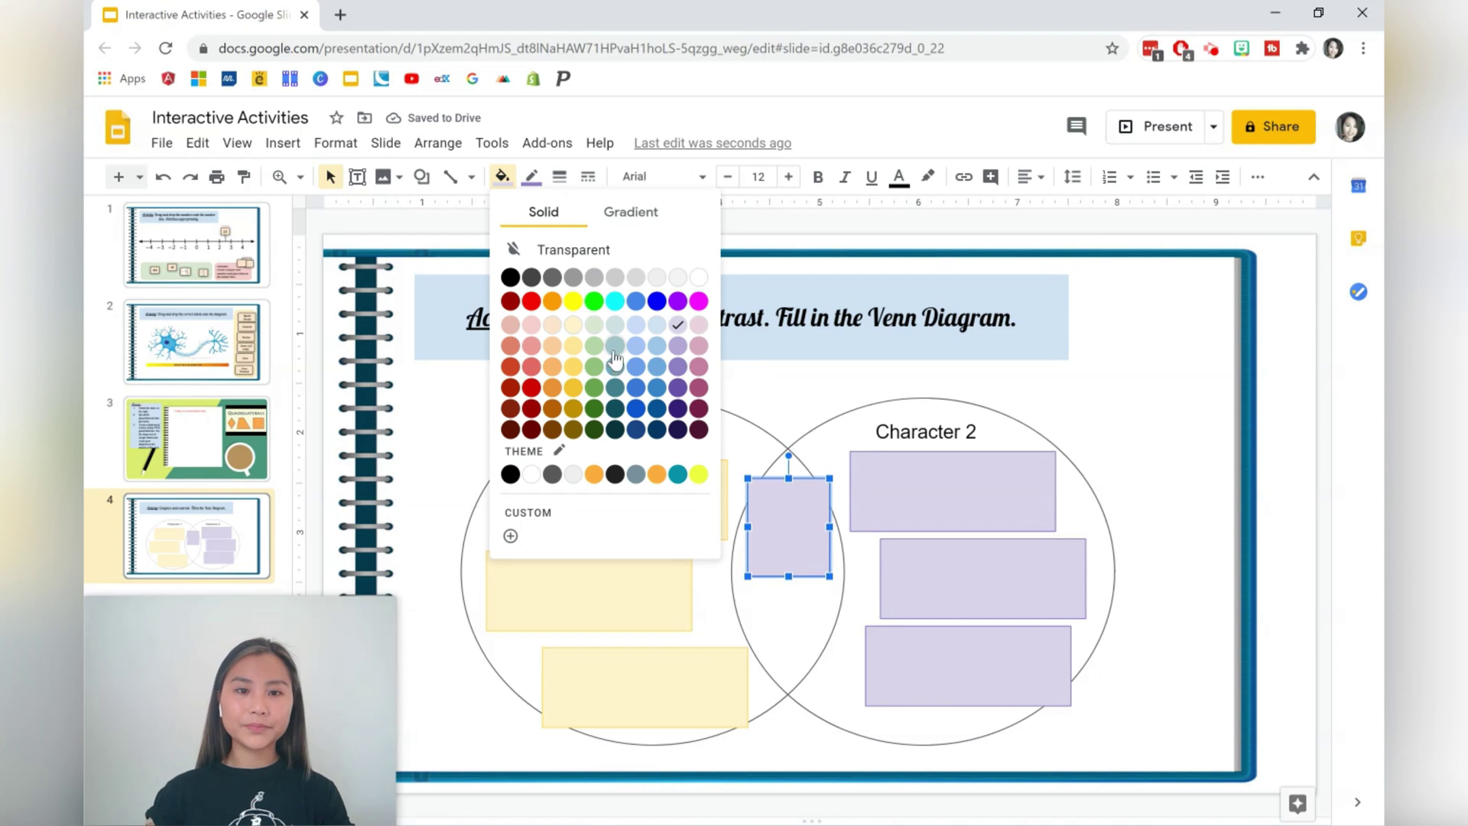
{"action": "left_click", "coordinate": [615, 324]}
{"action": "left_click", "coordinate": [532, 177]}
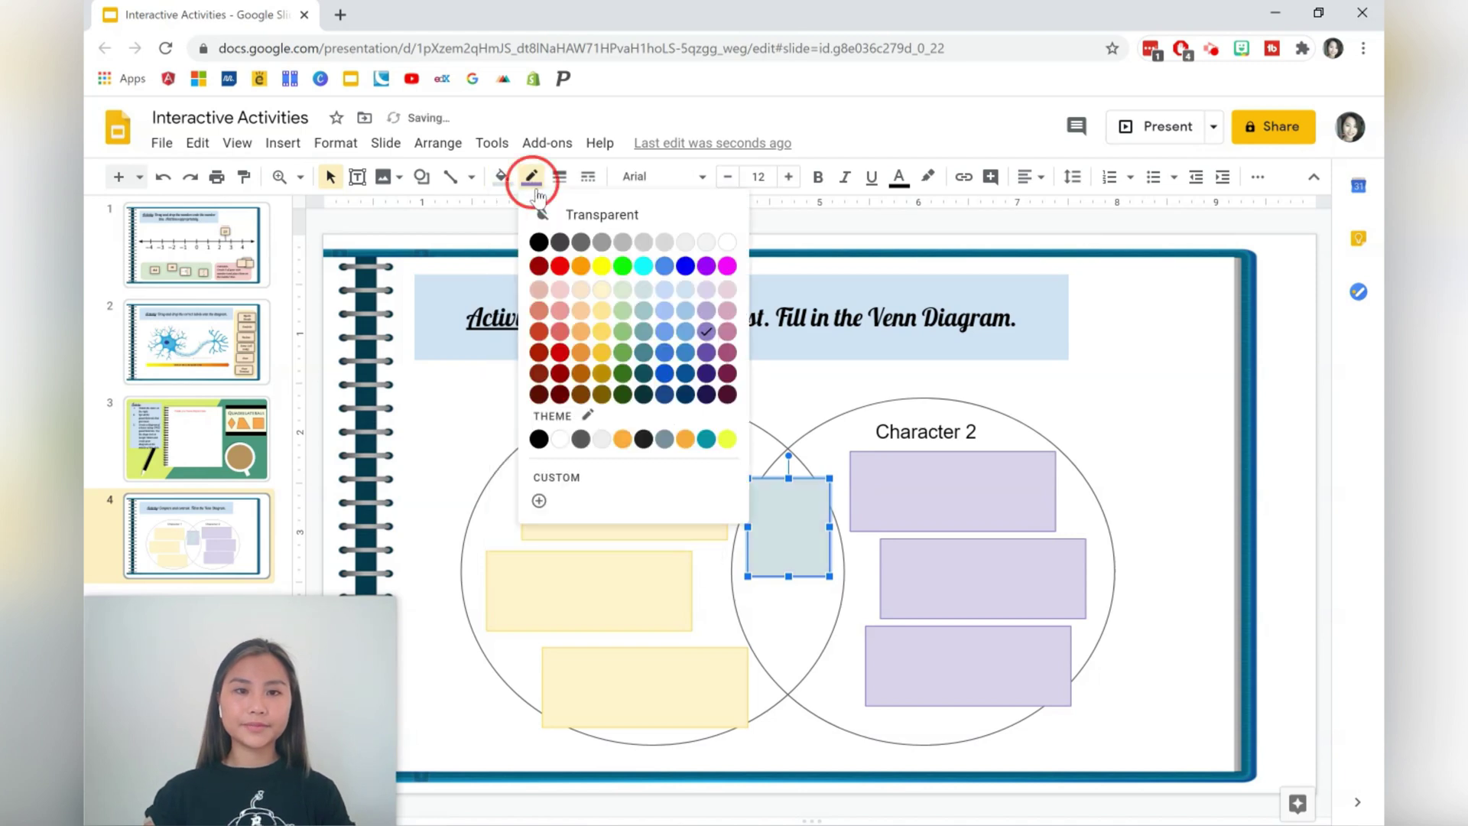
{"action": "left_click", "coordinate": [642, 351]}
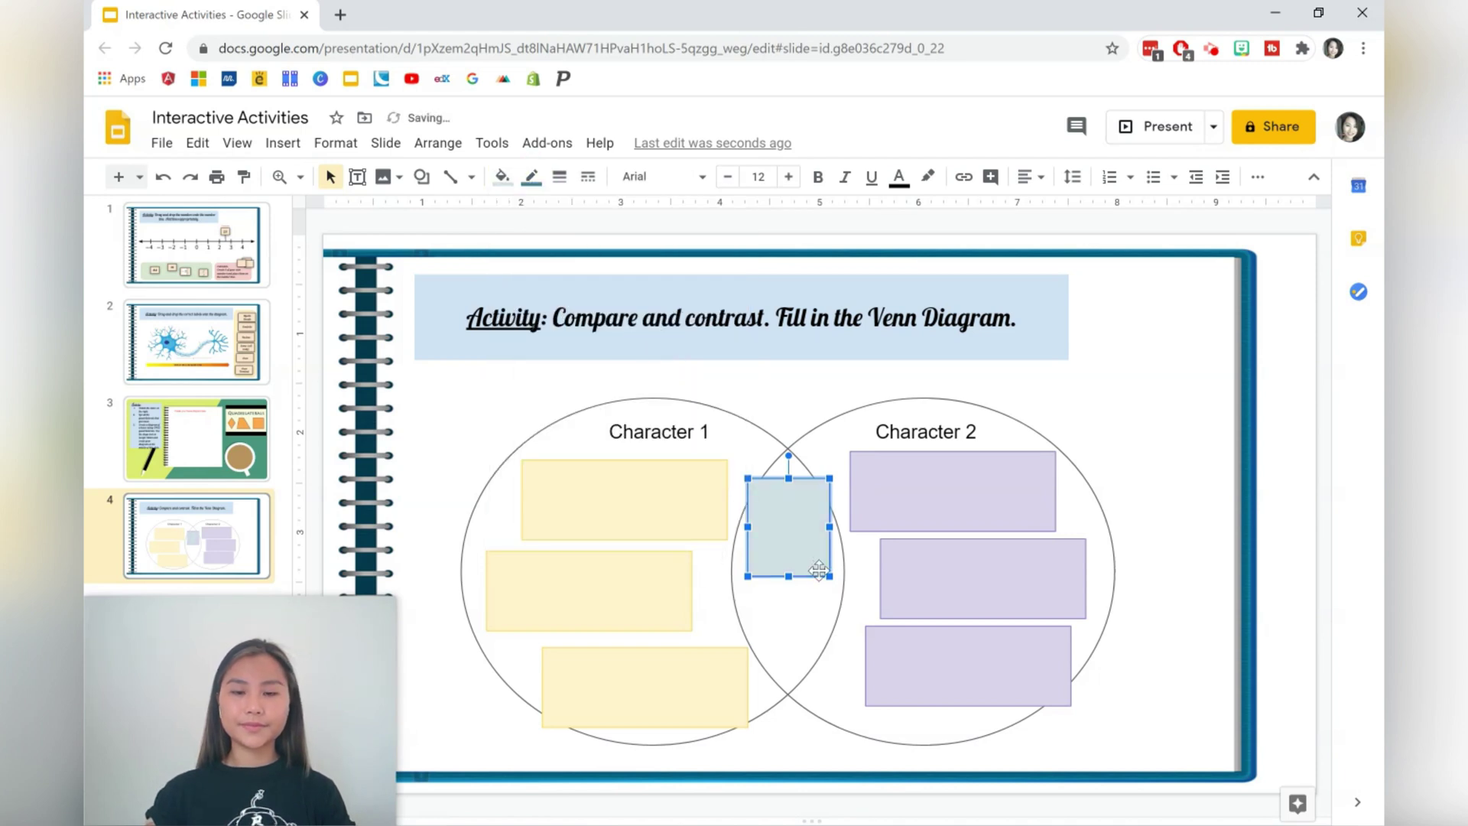
Duplicate the blue-grey box and stack the two boxes vertically in the overlap
{"action": "key", "text": "ctrl+d"}
{"action": "left_click_drag", "start_coordinate": [812, 550], "coordinate": [804, 644]}
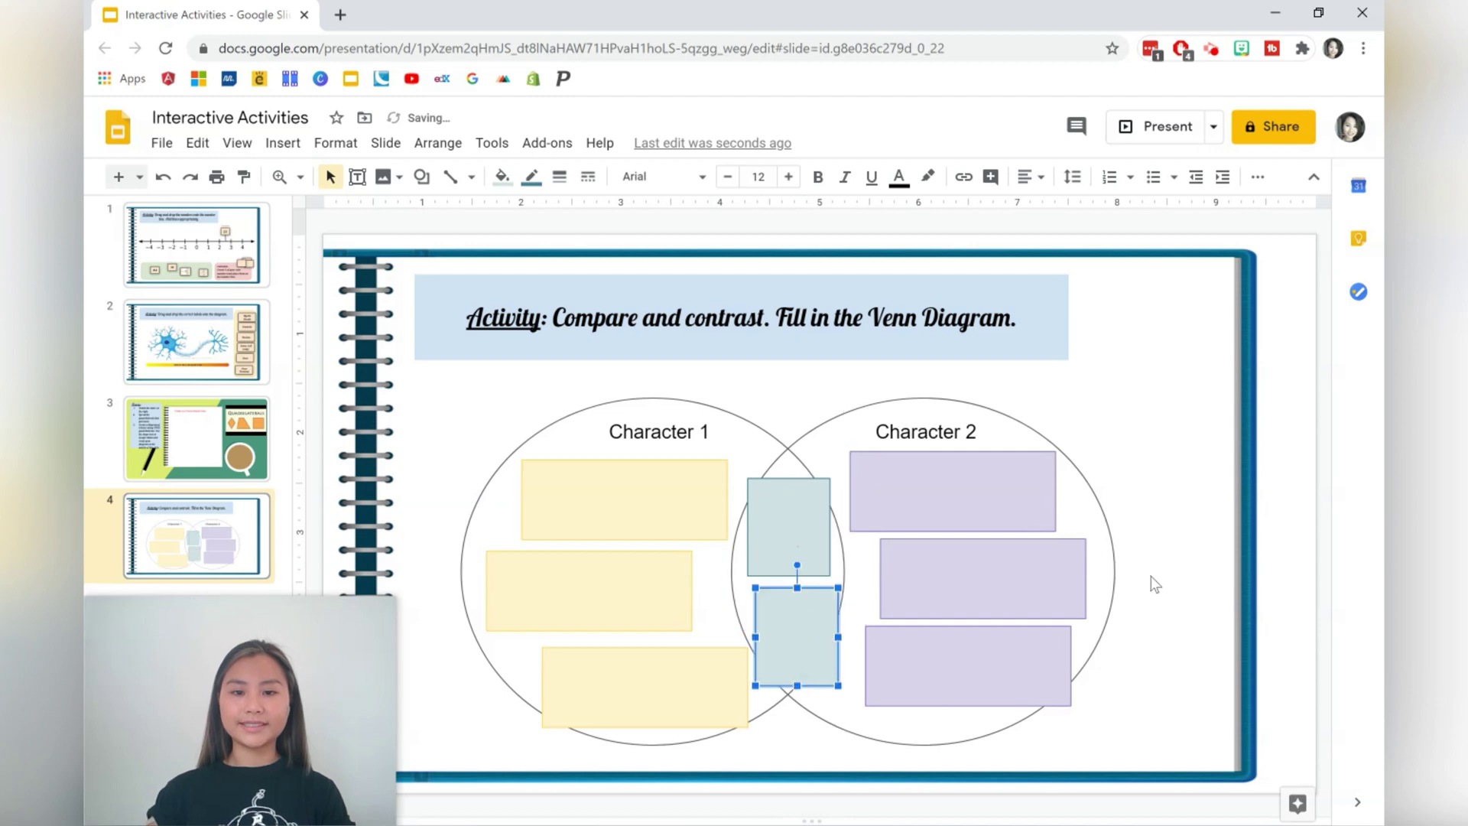
{"action": "left_click", "coordinate": [793, 513]}
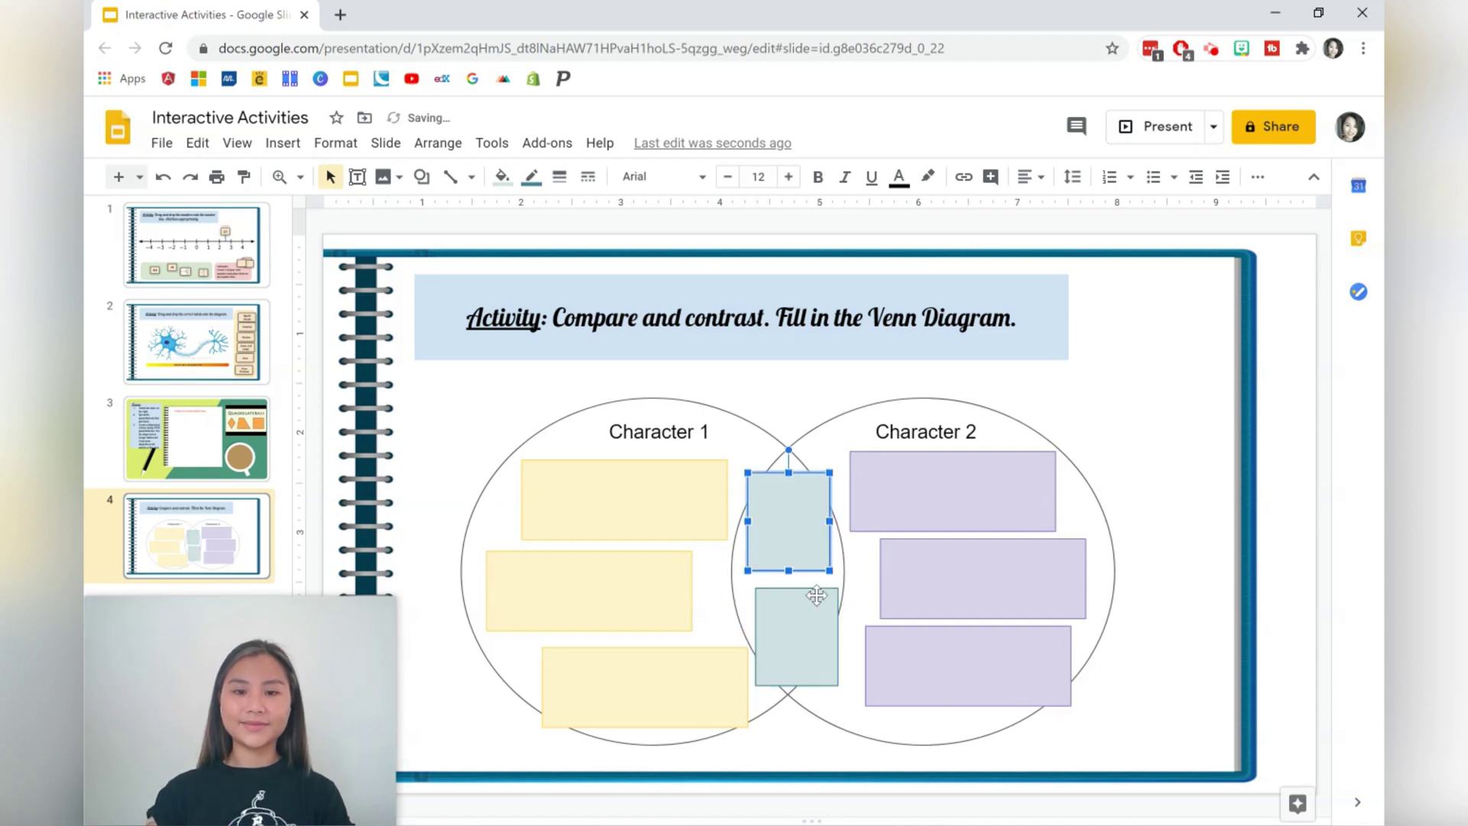
{"action": "left_click_drag", "start_coordinate": [817, 595], "coordinate": [779, 627]}
Deselect the overlap box by clicking an empty area of slide 4
{"action": "left_click", "coordinate": [1182, 406]}
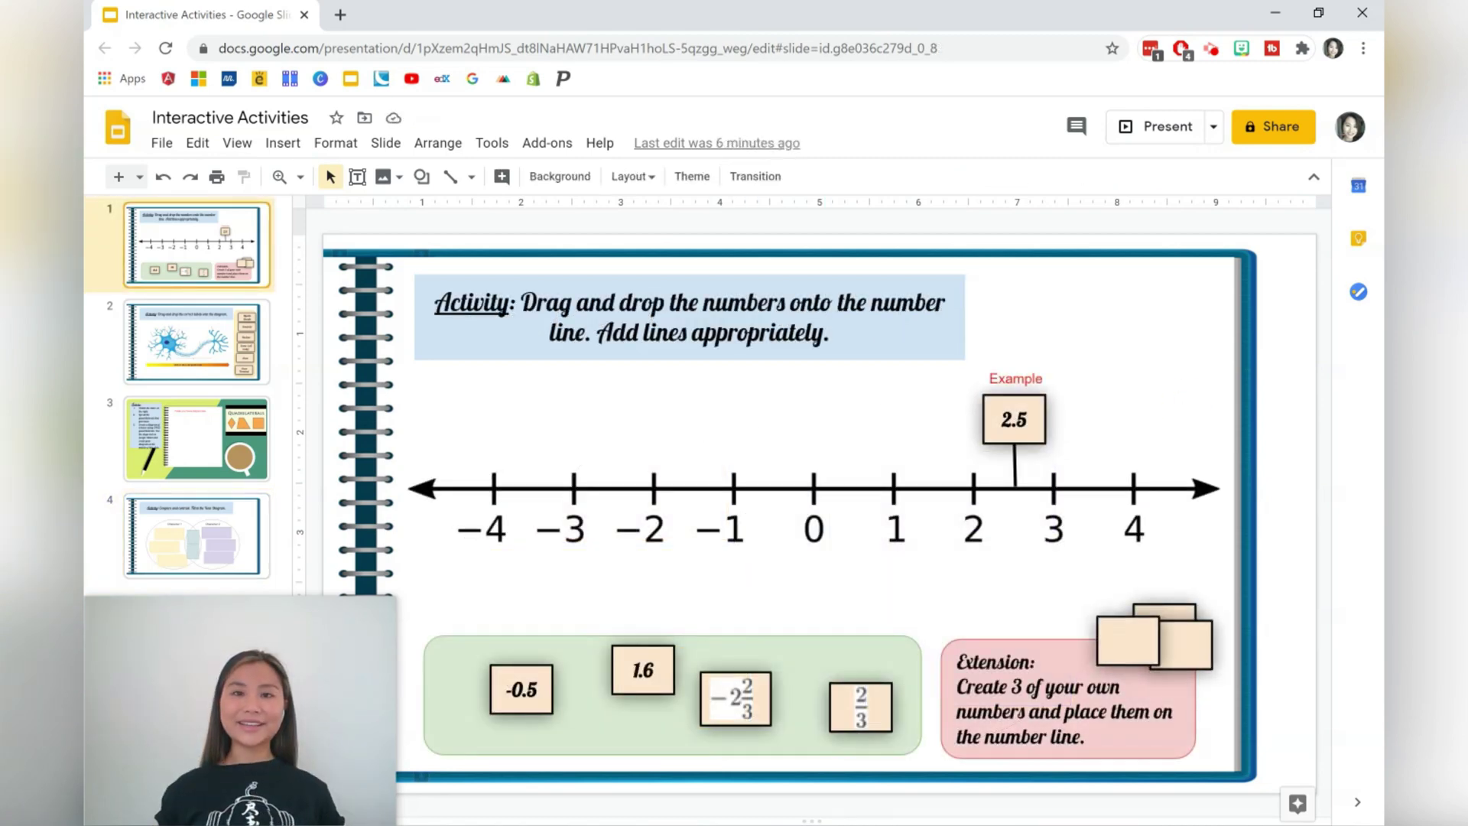